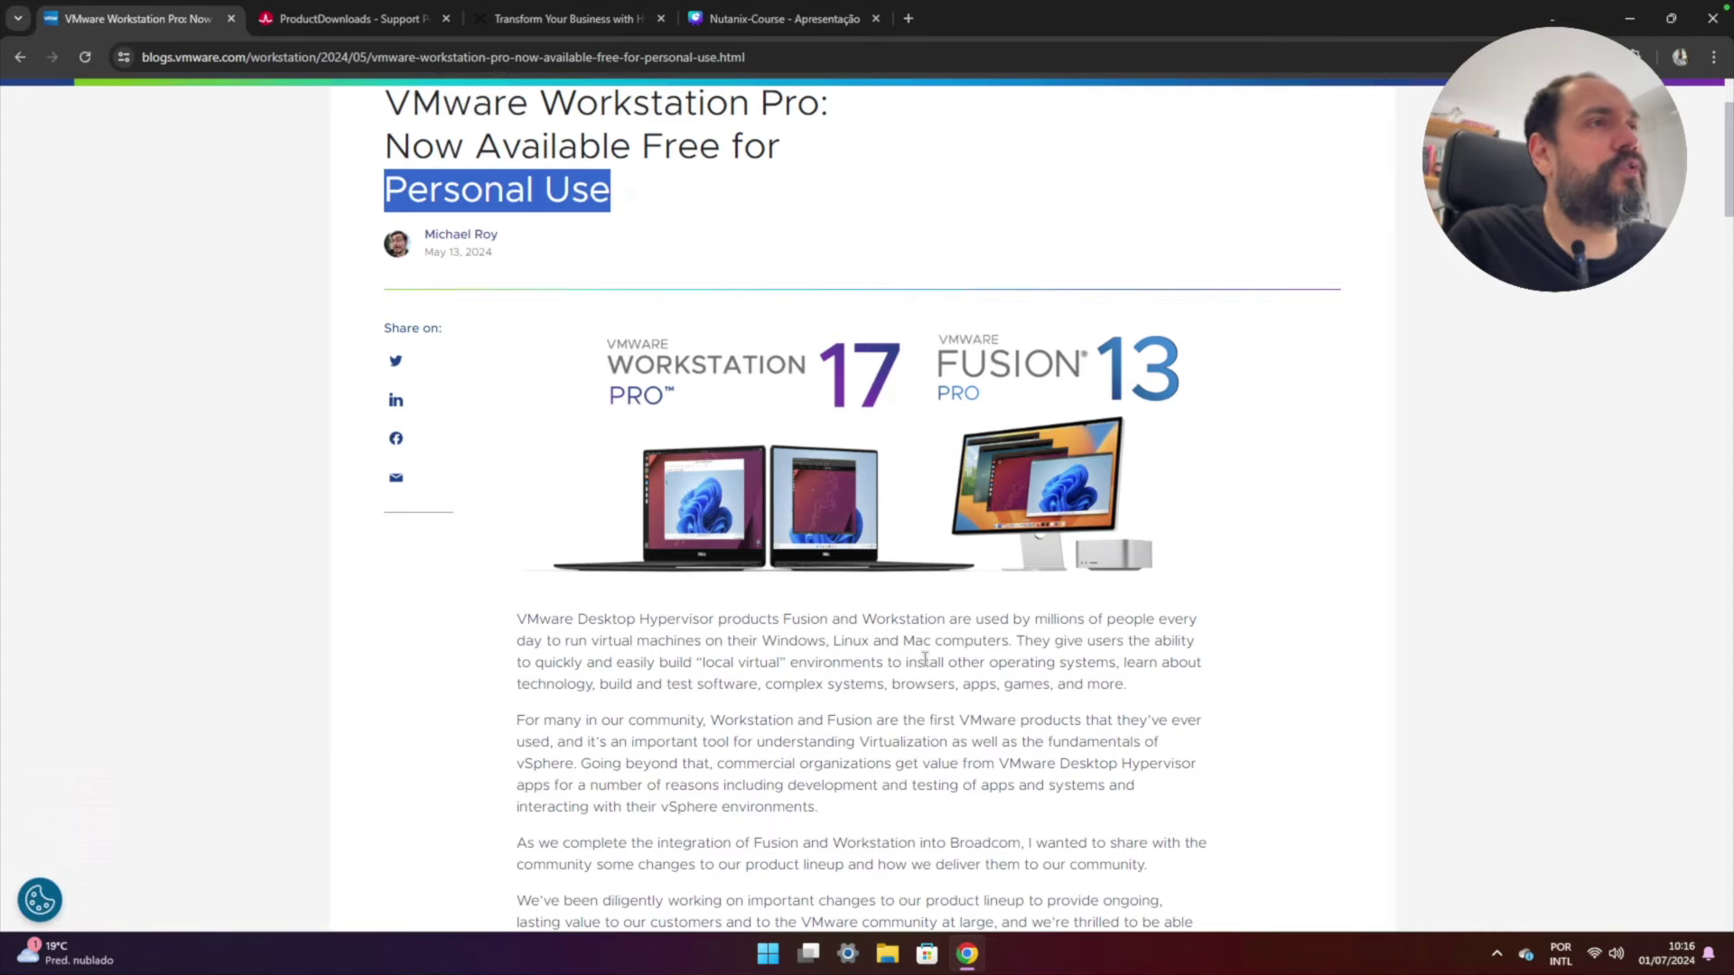
# - Read through the free-for-personal-use blog post, then go to the Broadcom Workstation Pro downloads listing
pyautogui.scroll(-6, 925, 658)
pyautogui.scroll(5, 925, 658)
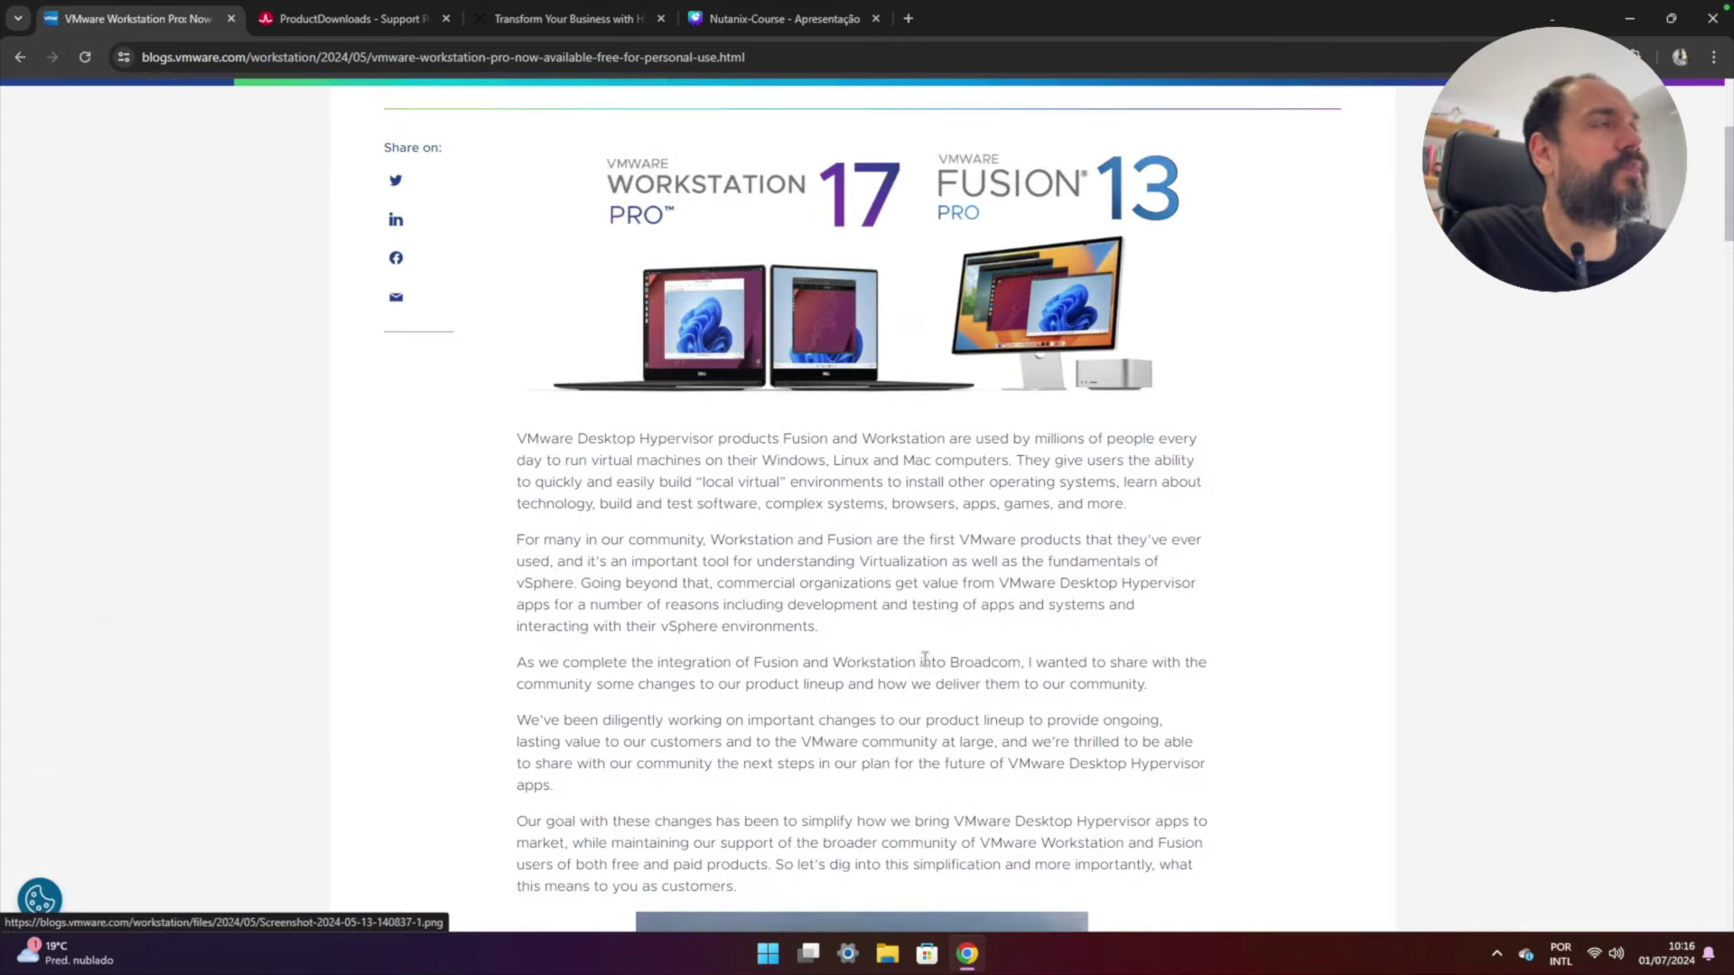
pyautogui.scroll(4, 924, 658)
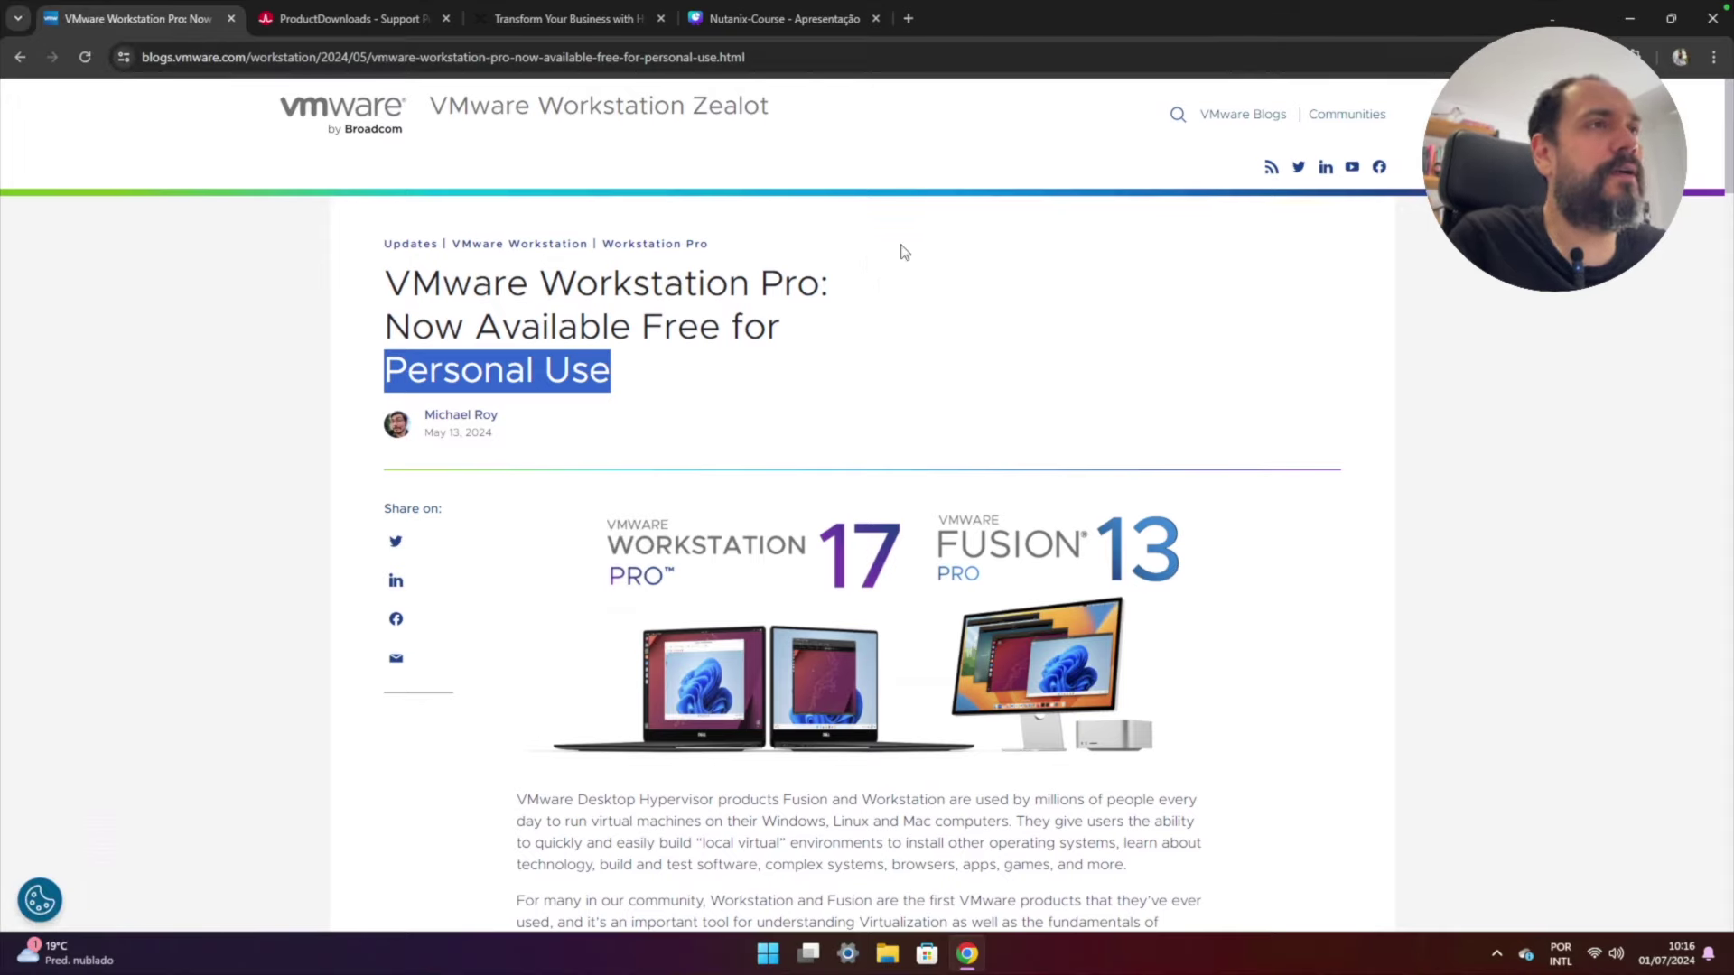
pyautogui.scroll(-3, 1014, 614)
pyautogui.scroll(-8, 1014, 615)
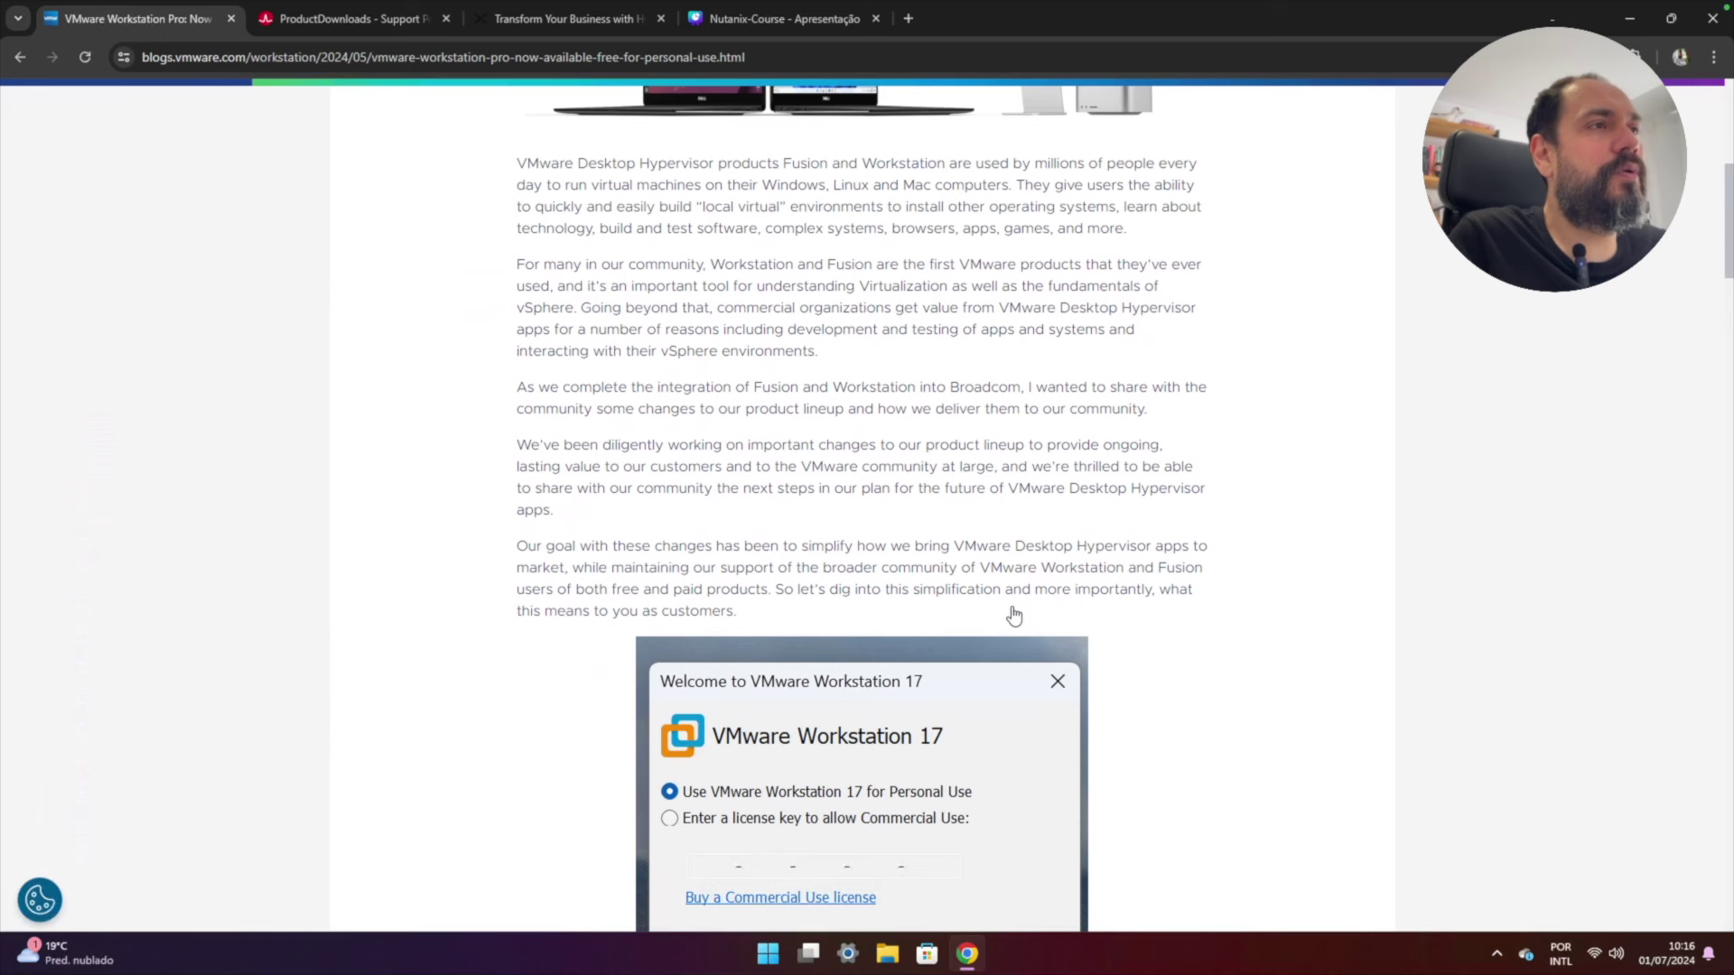
pyautogui.scroll(-3, 1014, 607)
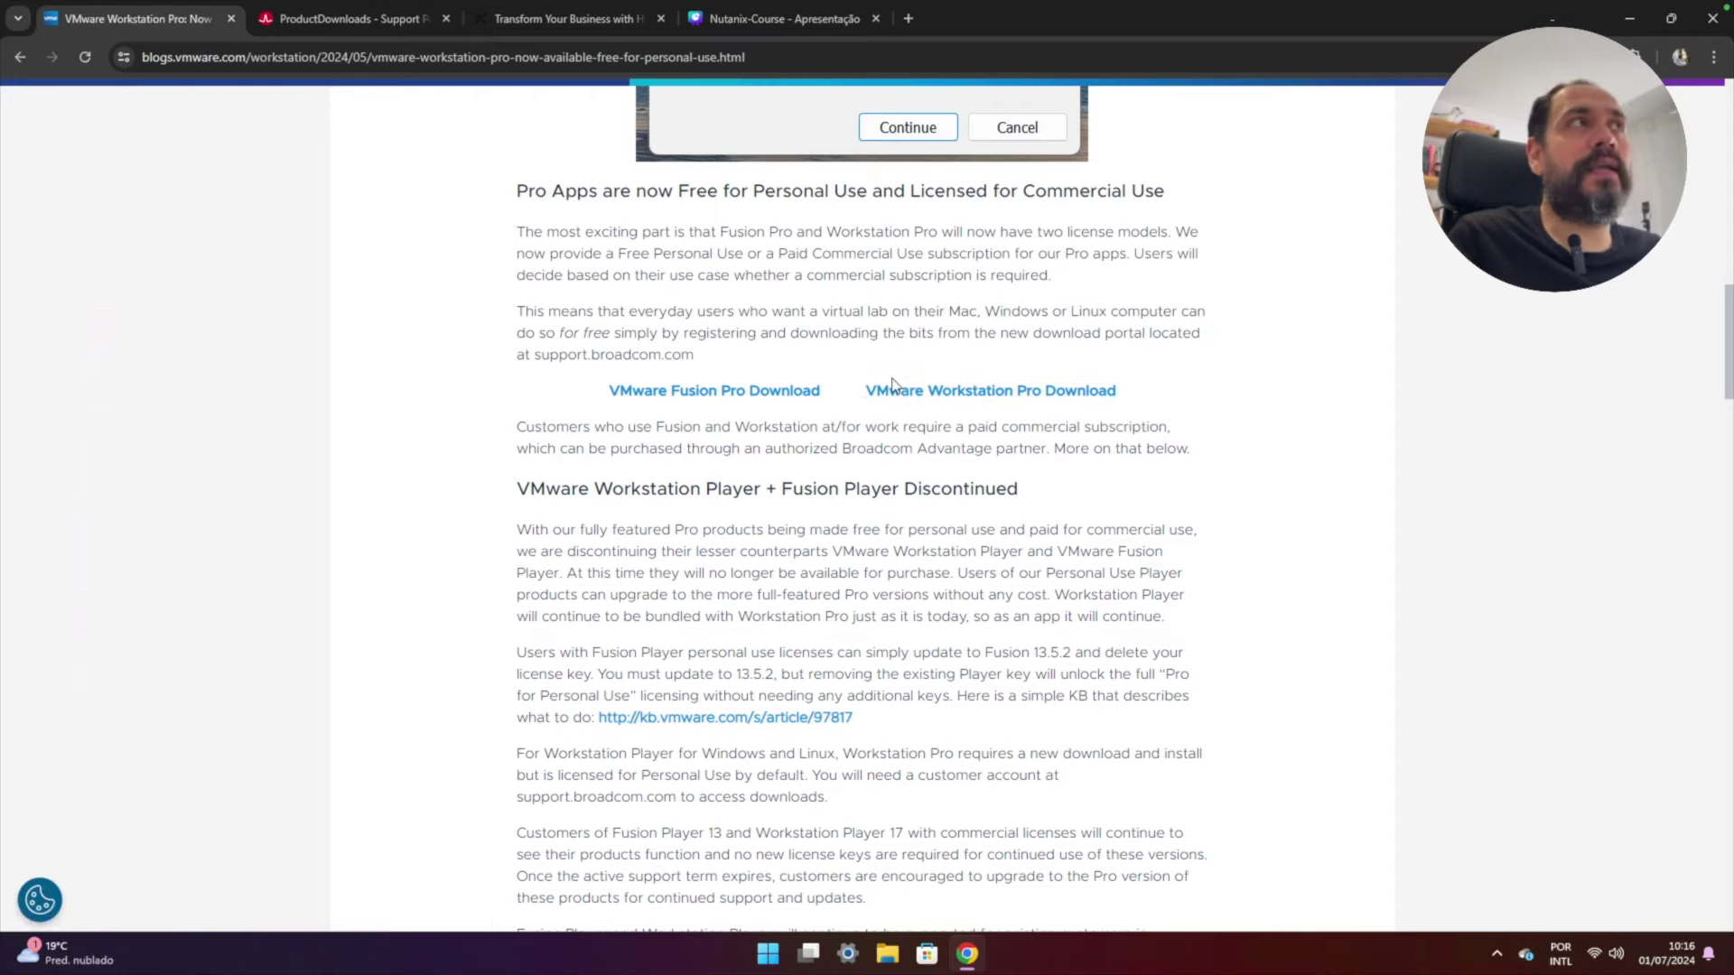
pyautogui.click(325, 22)
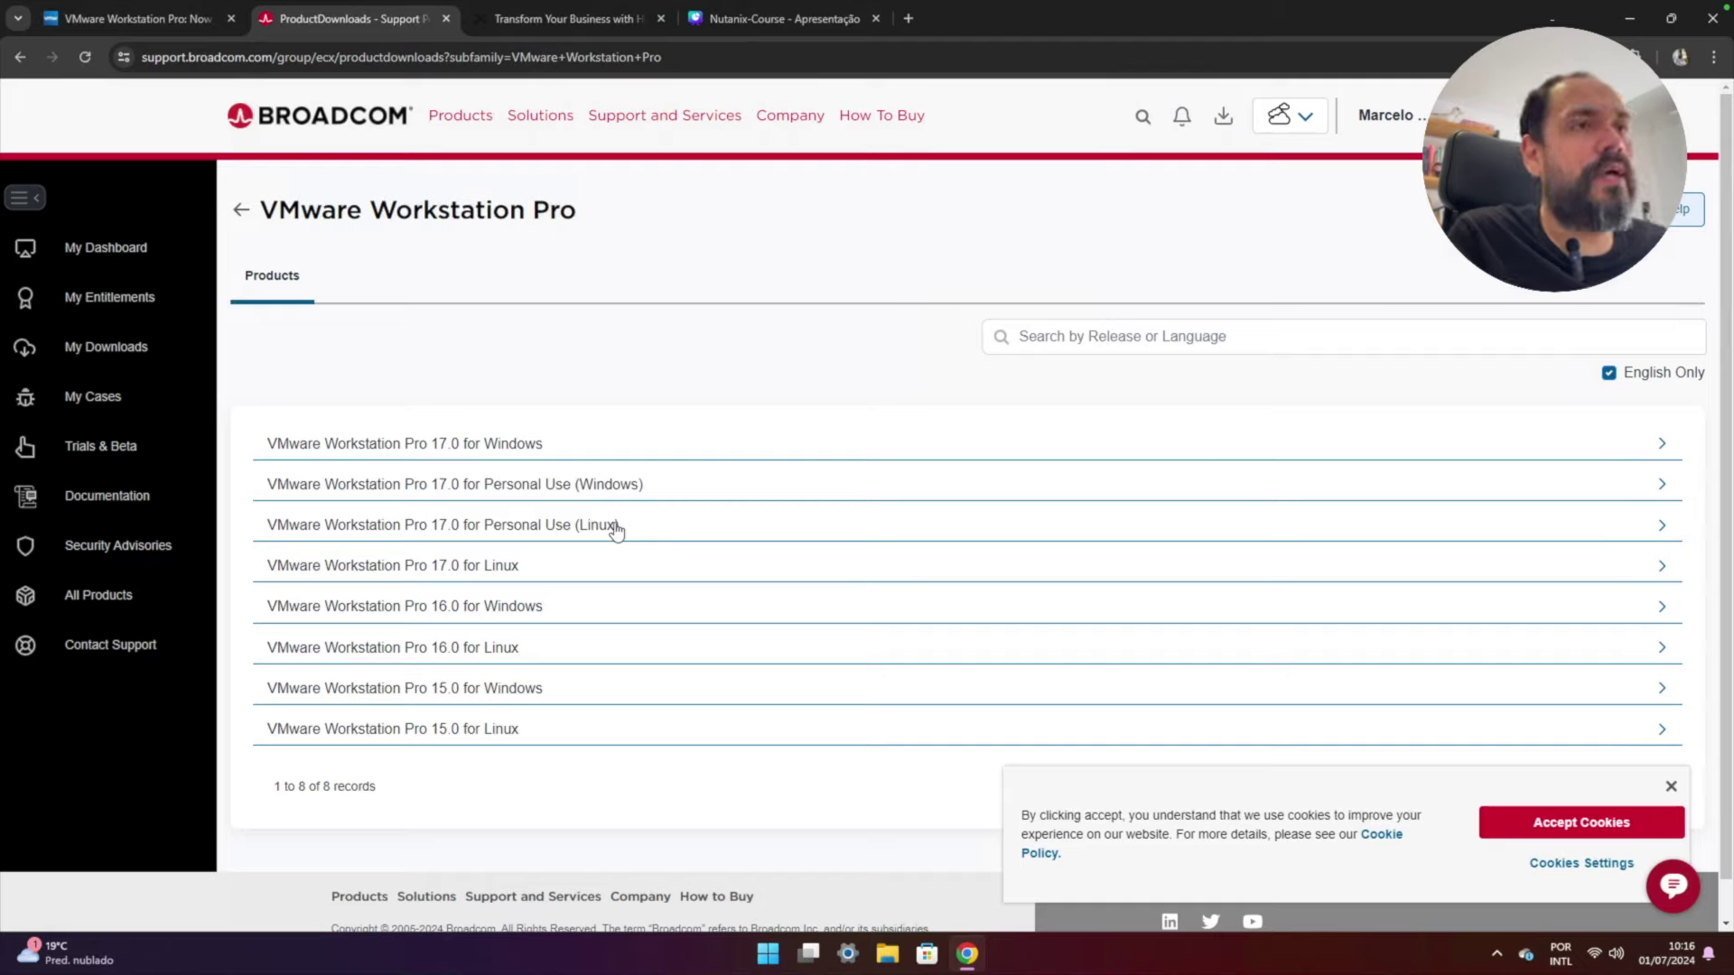
# - Accept cookies and download the Workstation Pro 17.5.2 for Personal Use (Windows) installer, then switch to Nutanix
pyautogui.click(1595, 822)
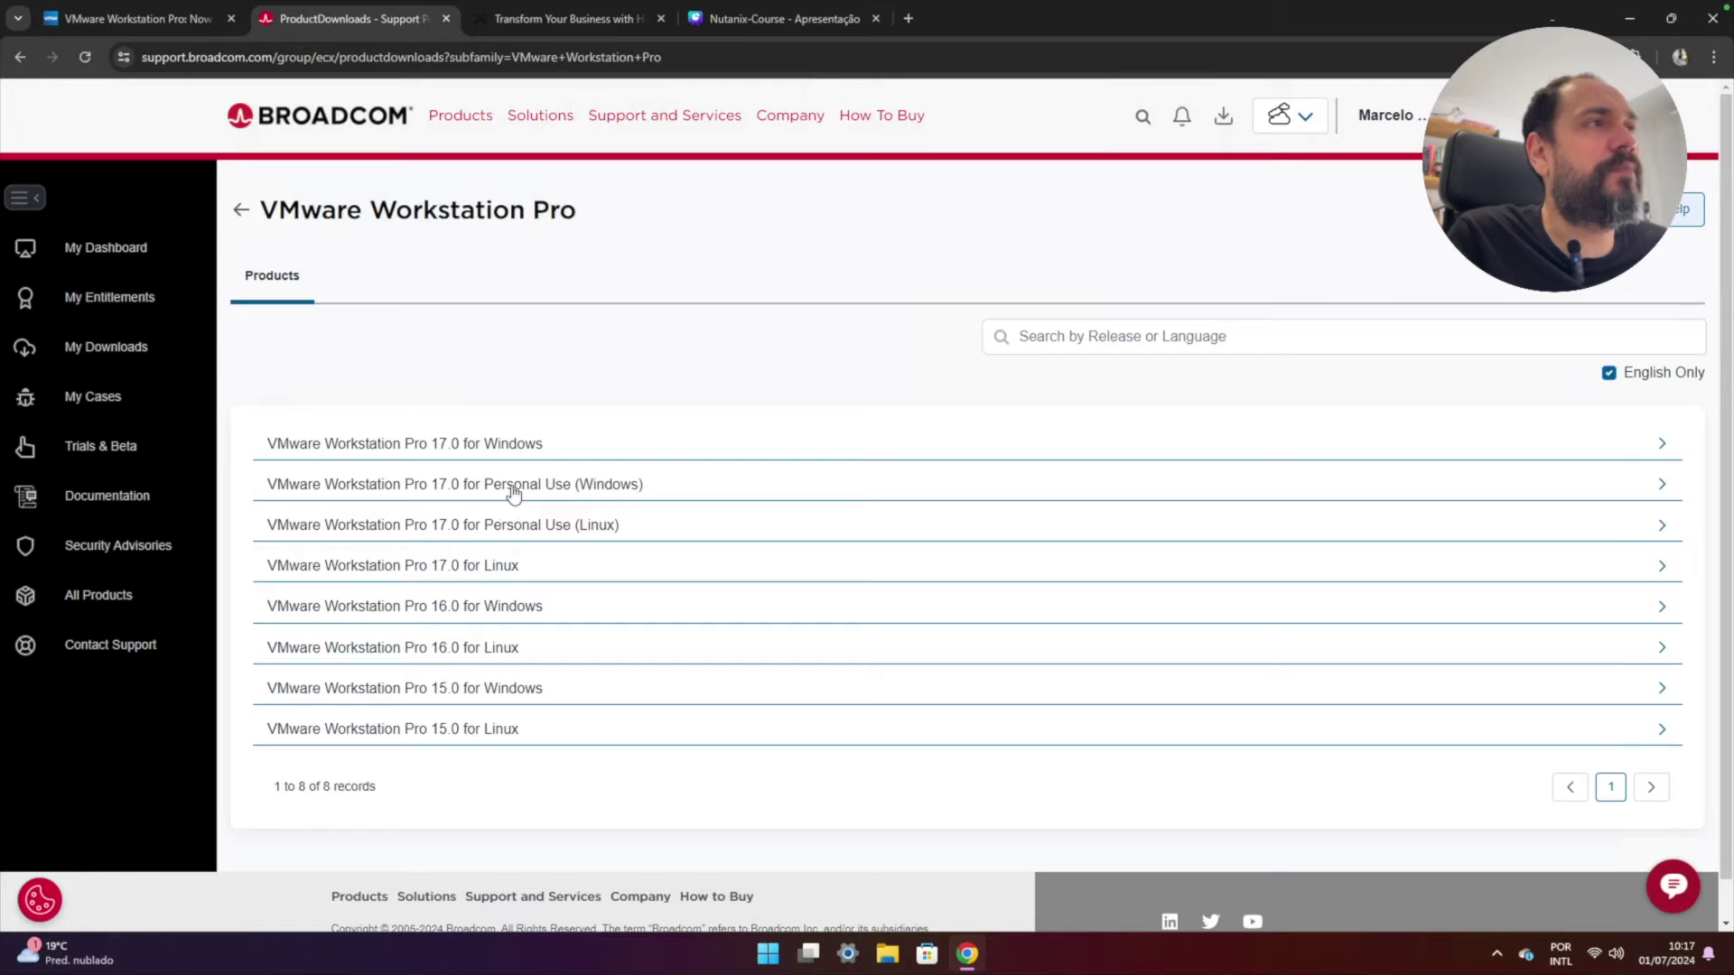
pyautogui.click(591, 485)
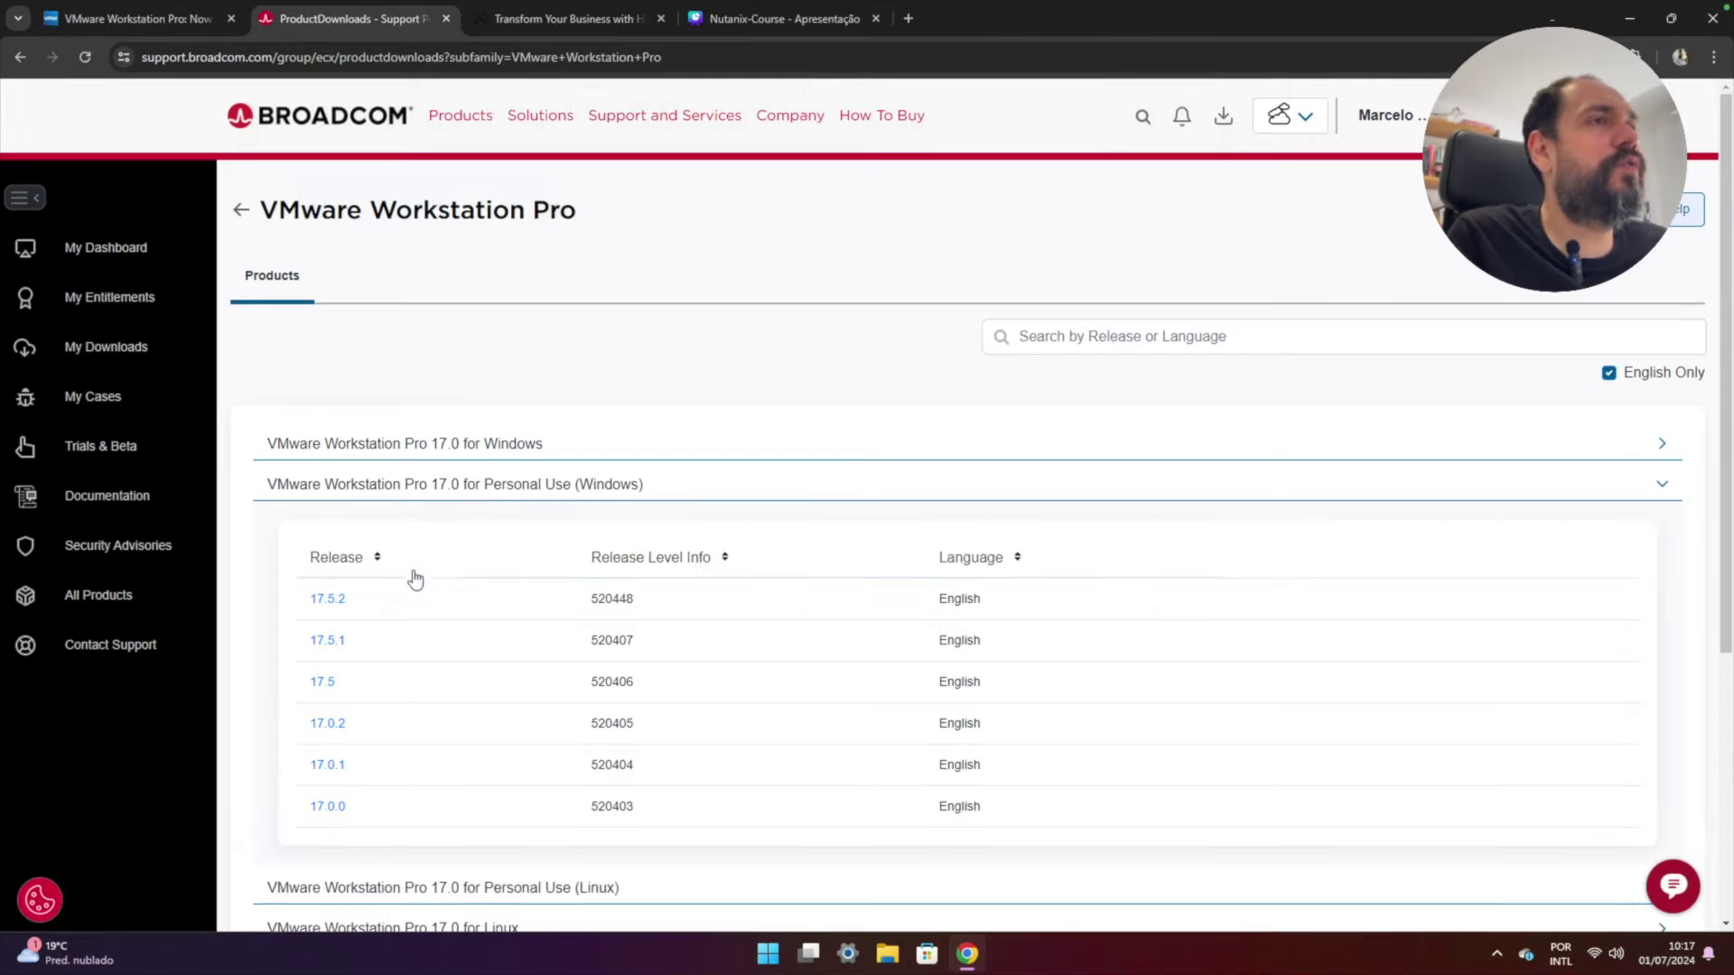
pyautogui.click(328, 601)
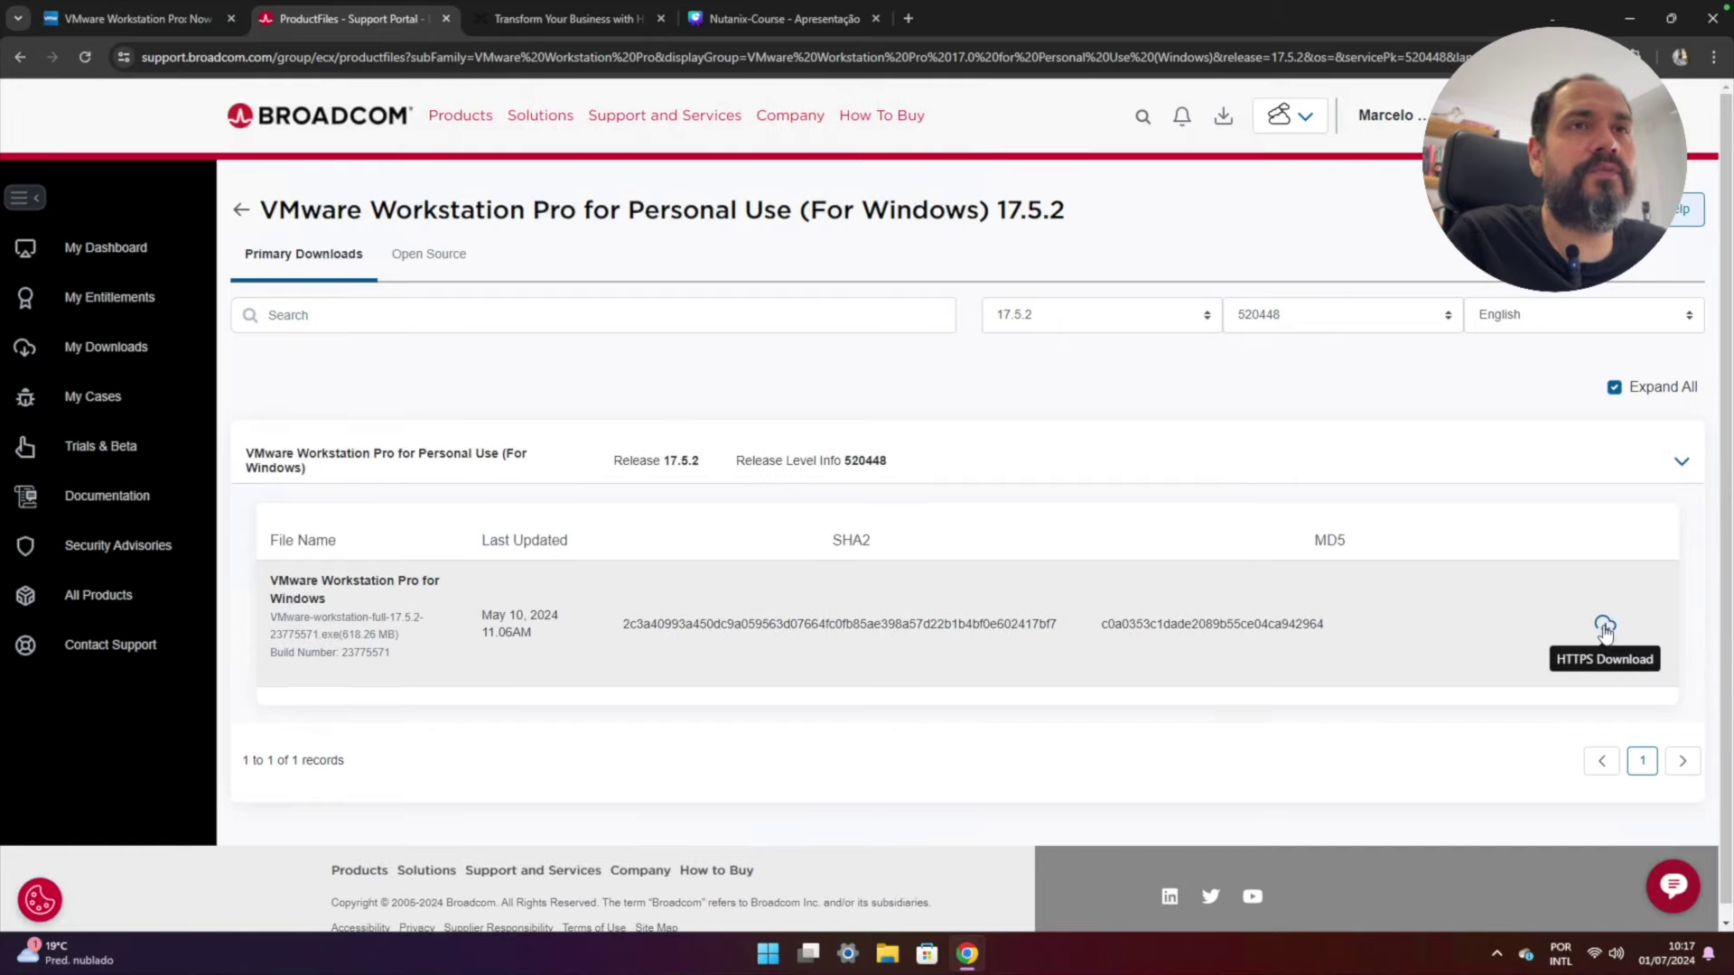
pyautogui.click(1605, 630)
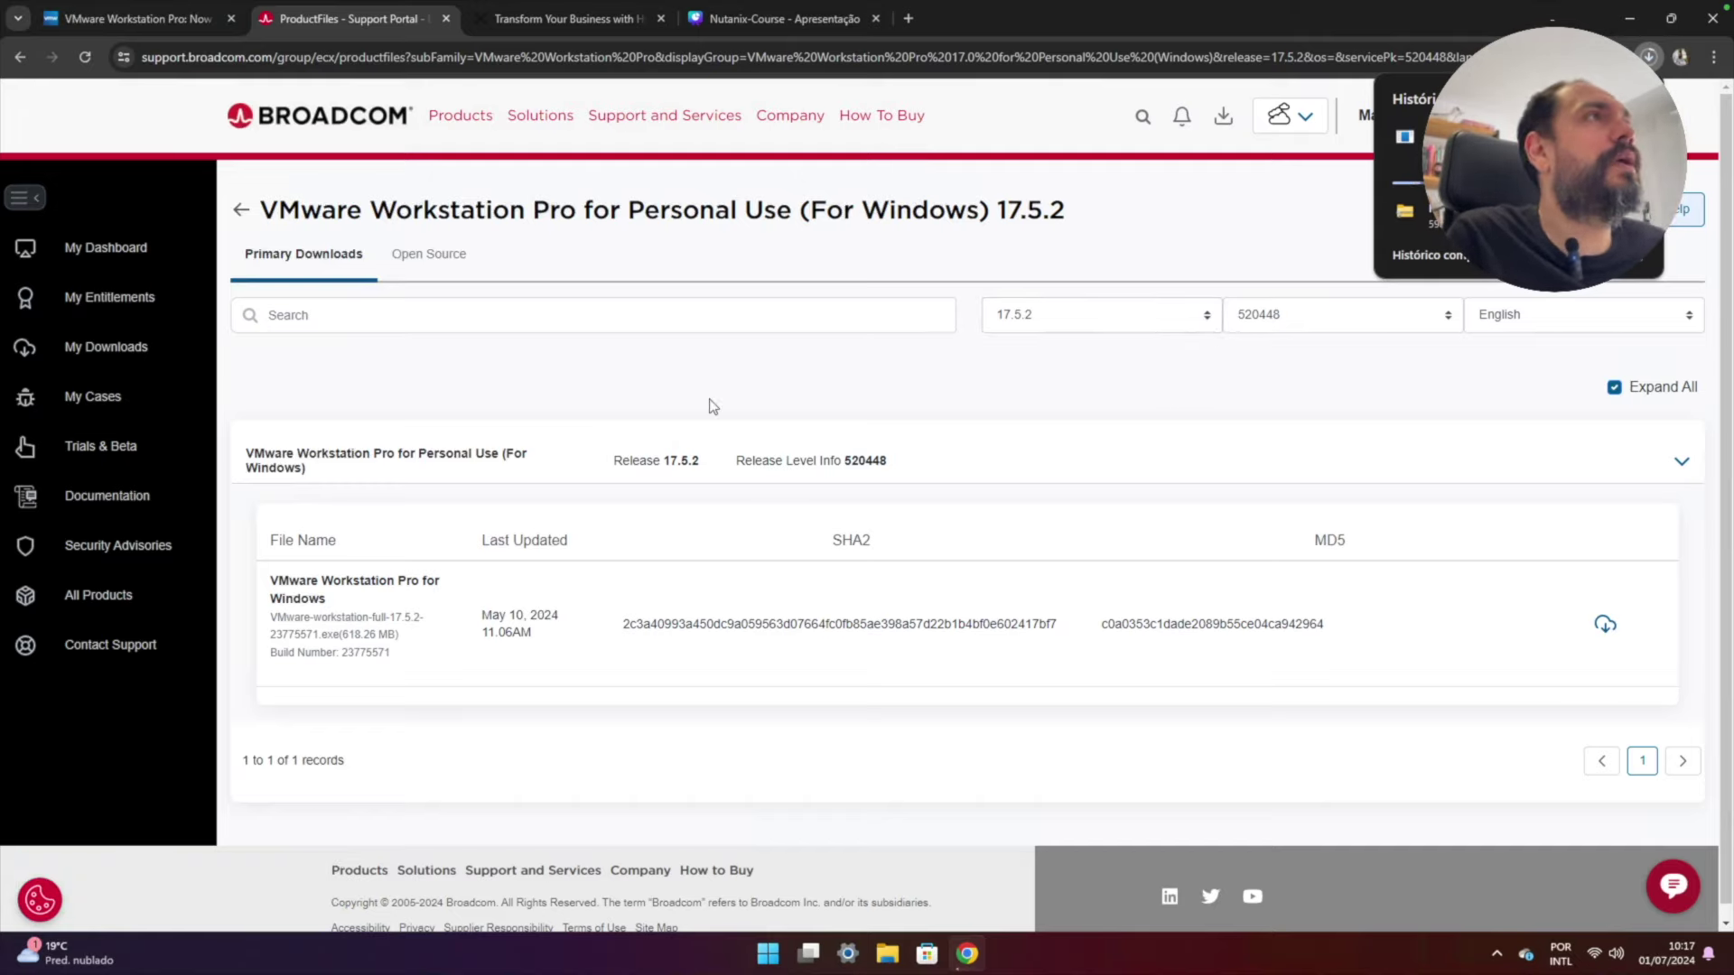
pyautogui.click(598, 24)
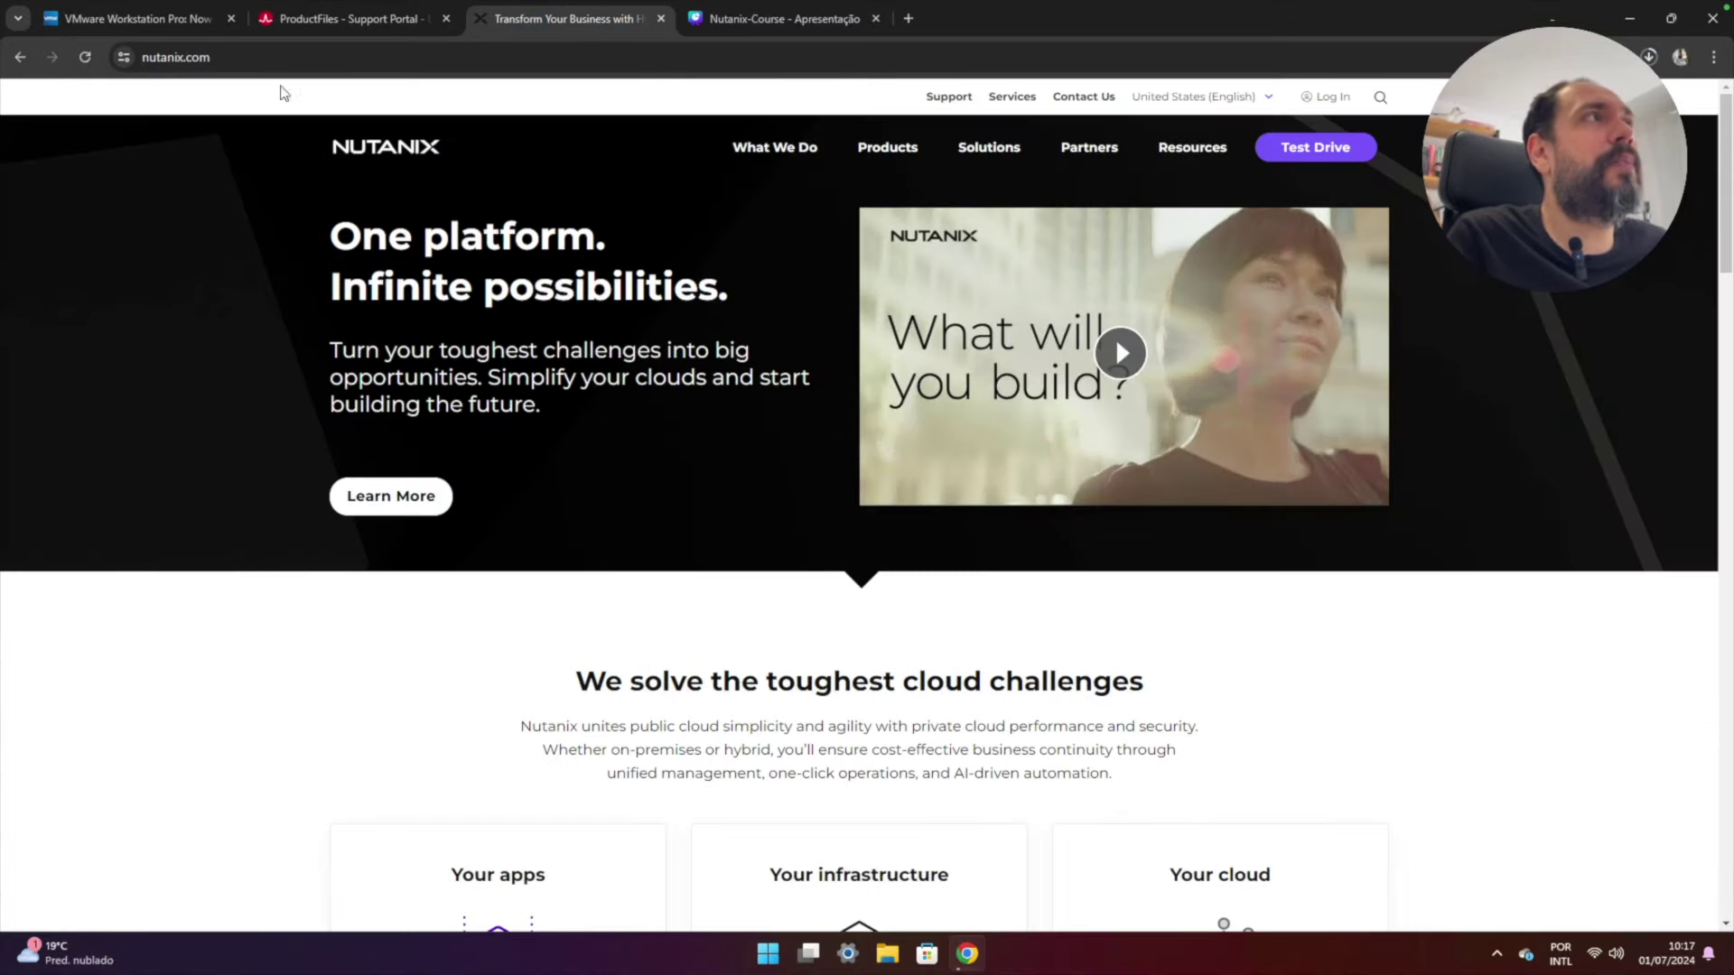
# - Sign in to Nutanix and launch Community Edition from the My Nutanix dashboard
pyautogui.click(226, 54)
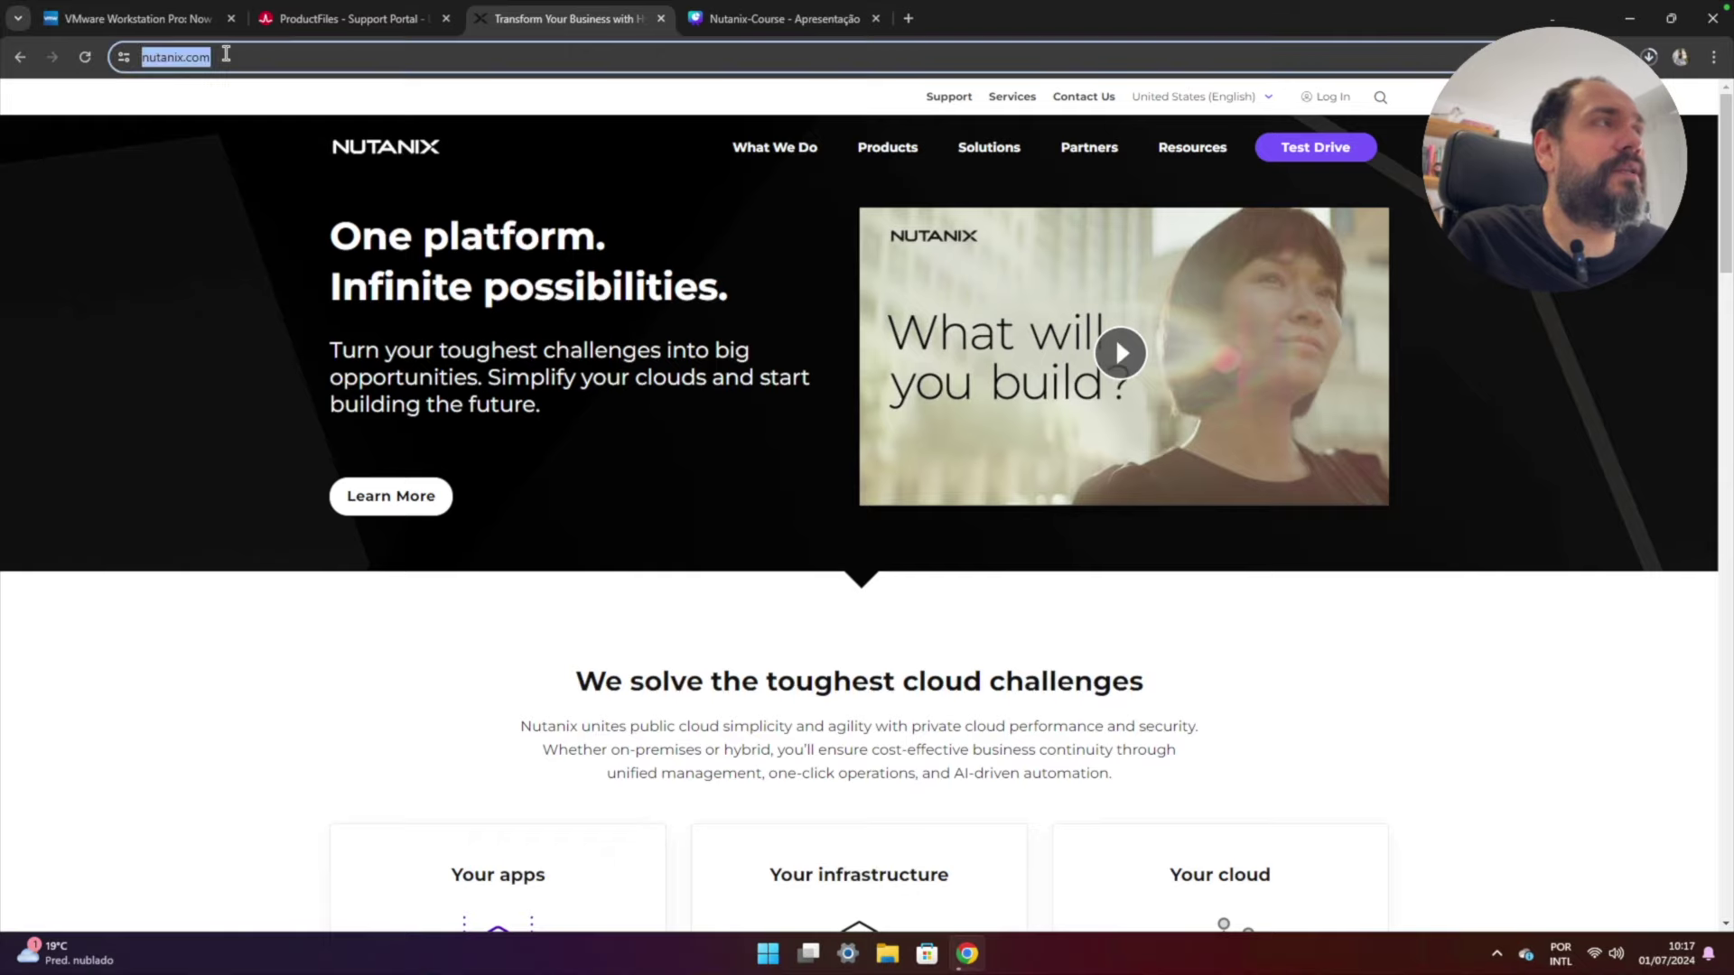
pyautogui.click(225, 54)
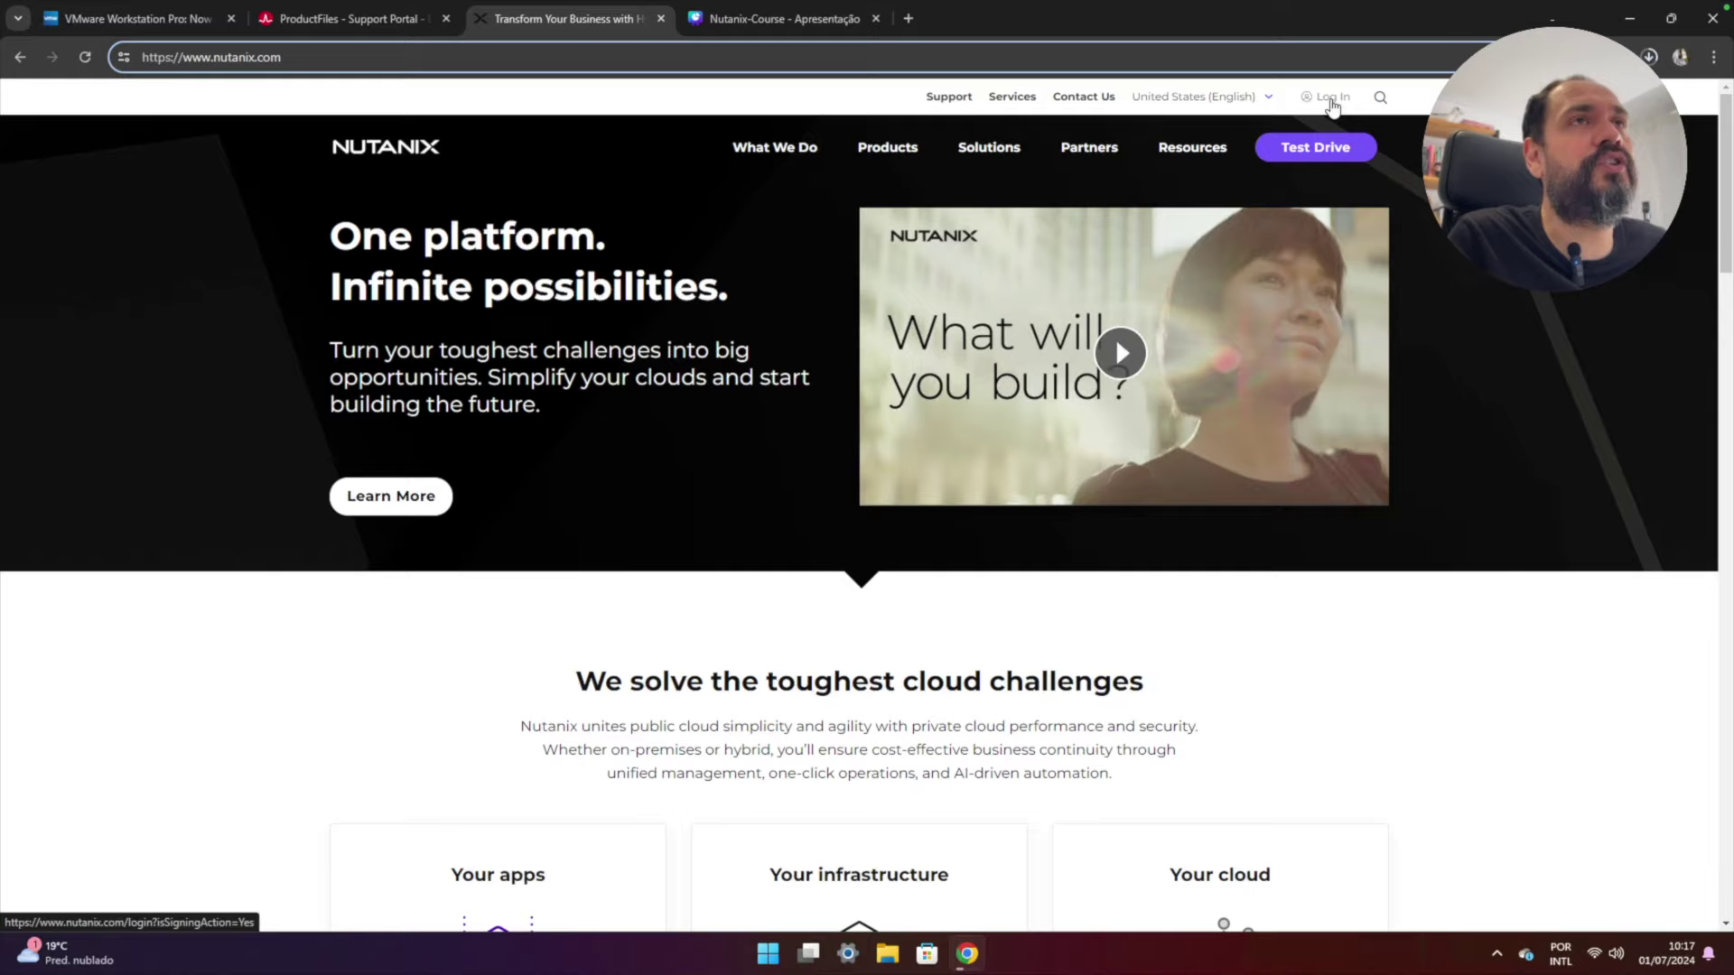
pyautogui.click(1332, 99)
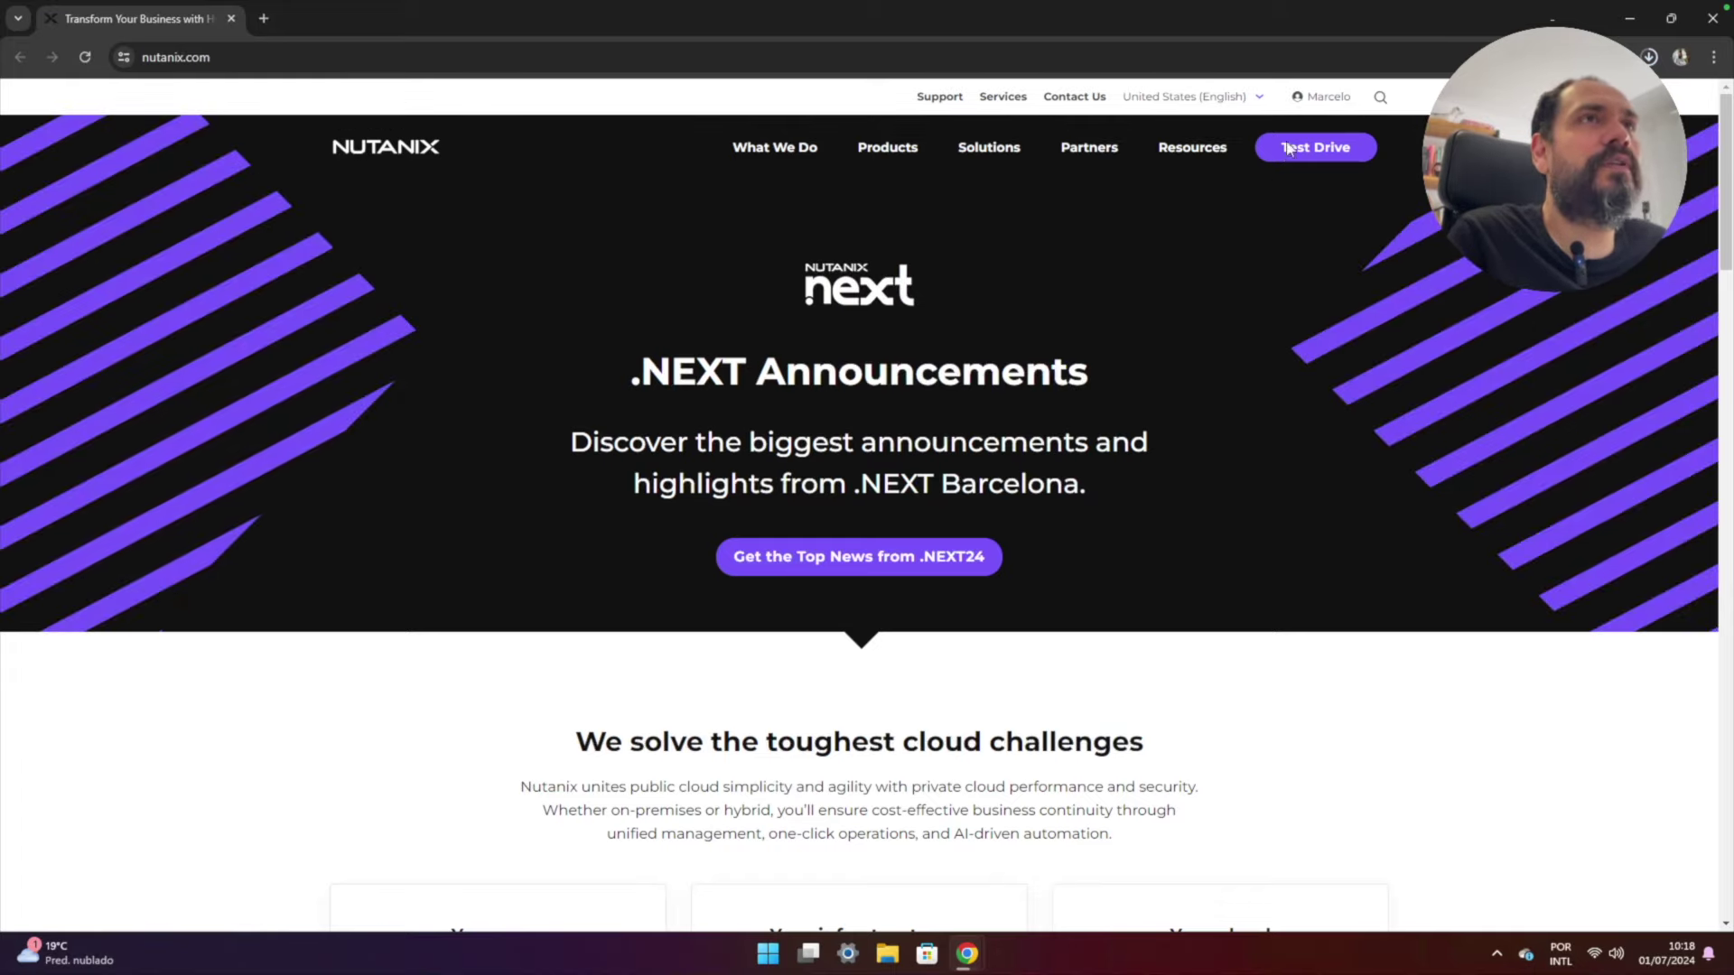
pyautogui.click(1328, 98)
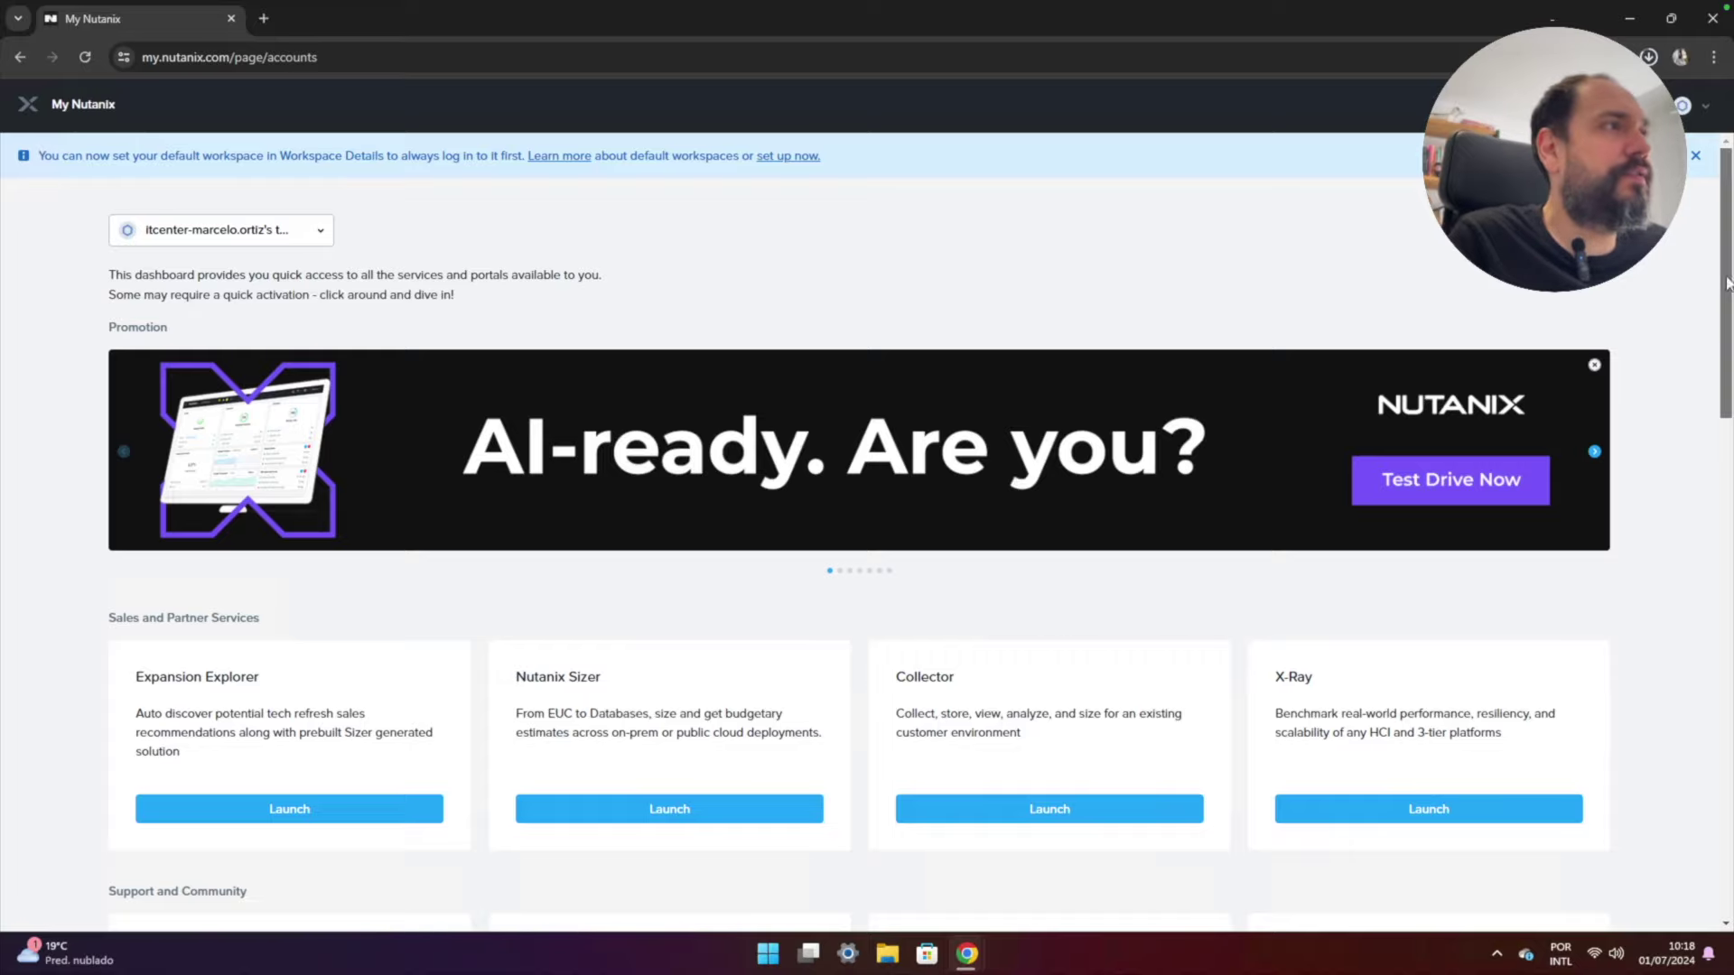
pyautogui.scroll(-2, 1727, 307)
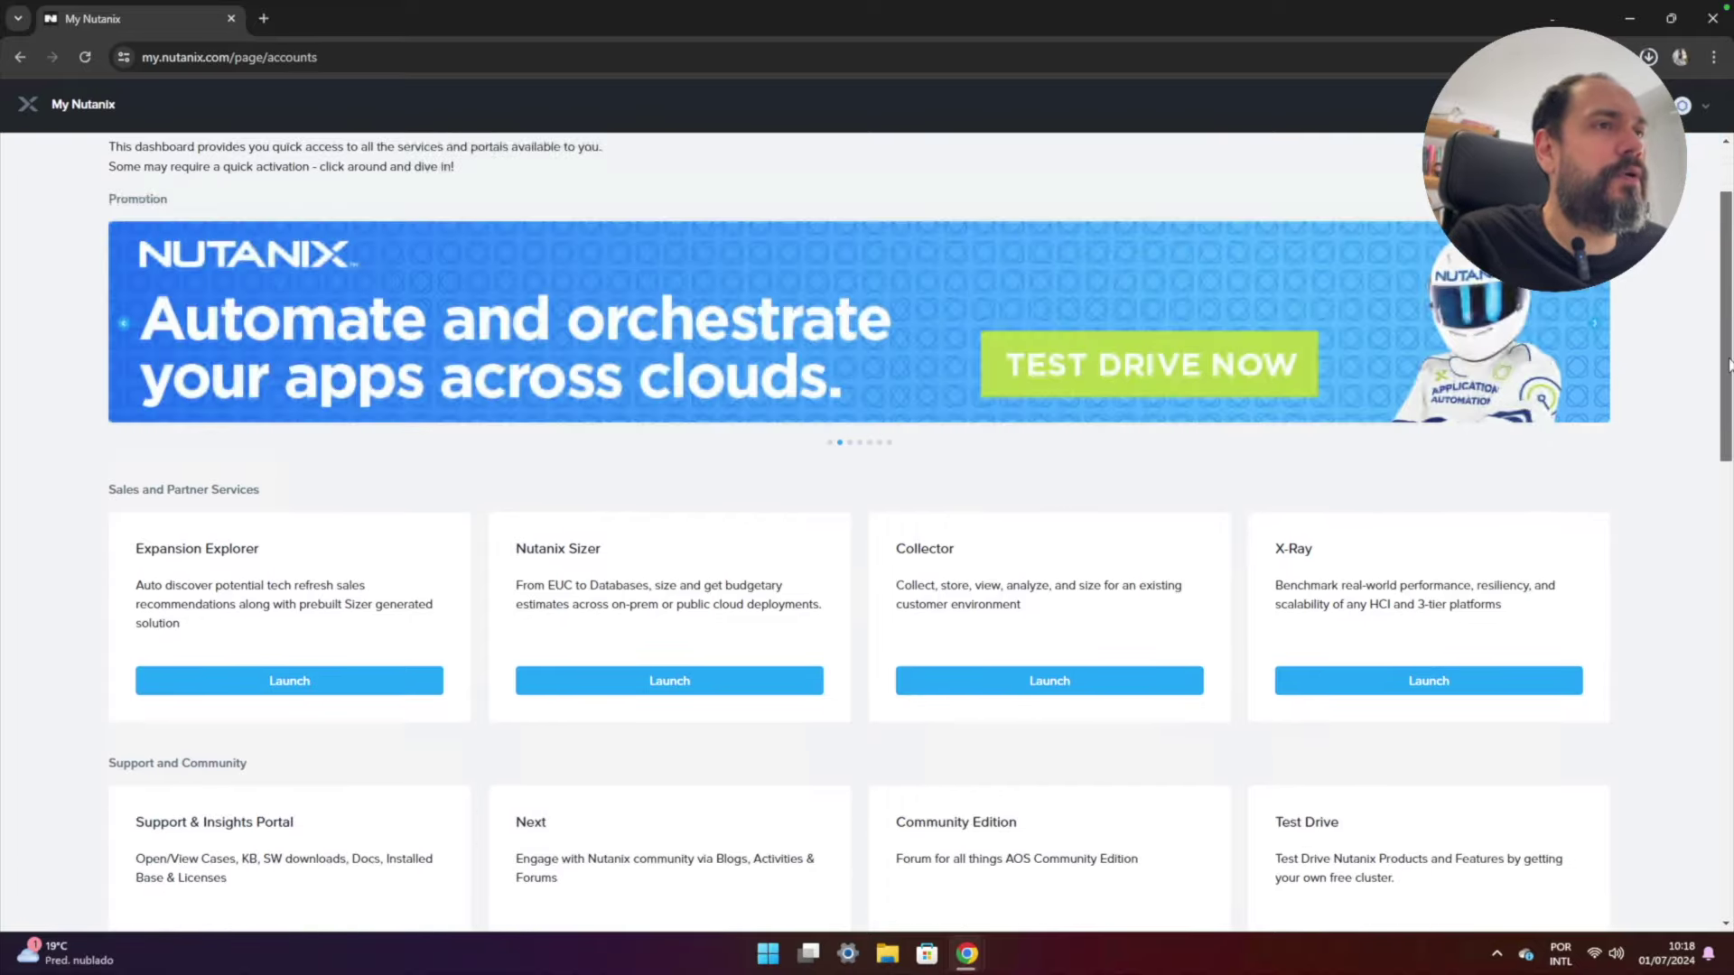
pyautogui.scroll(-2, 1728, 364)
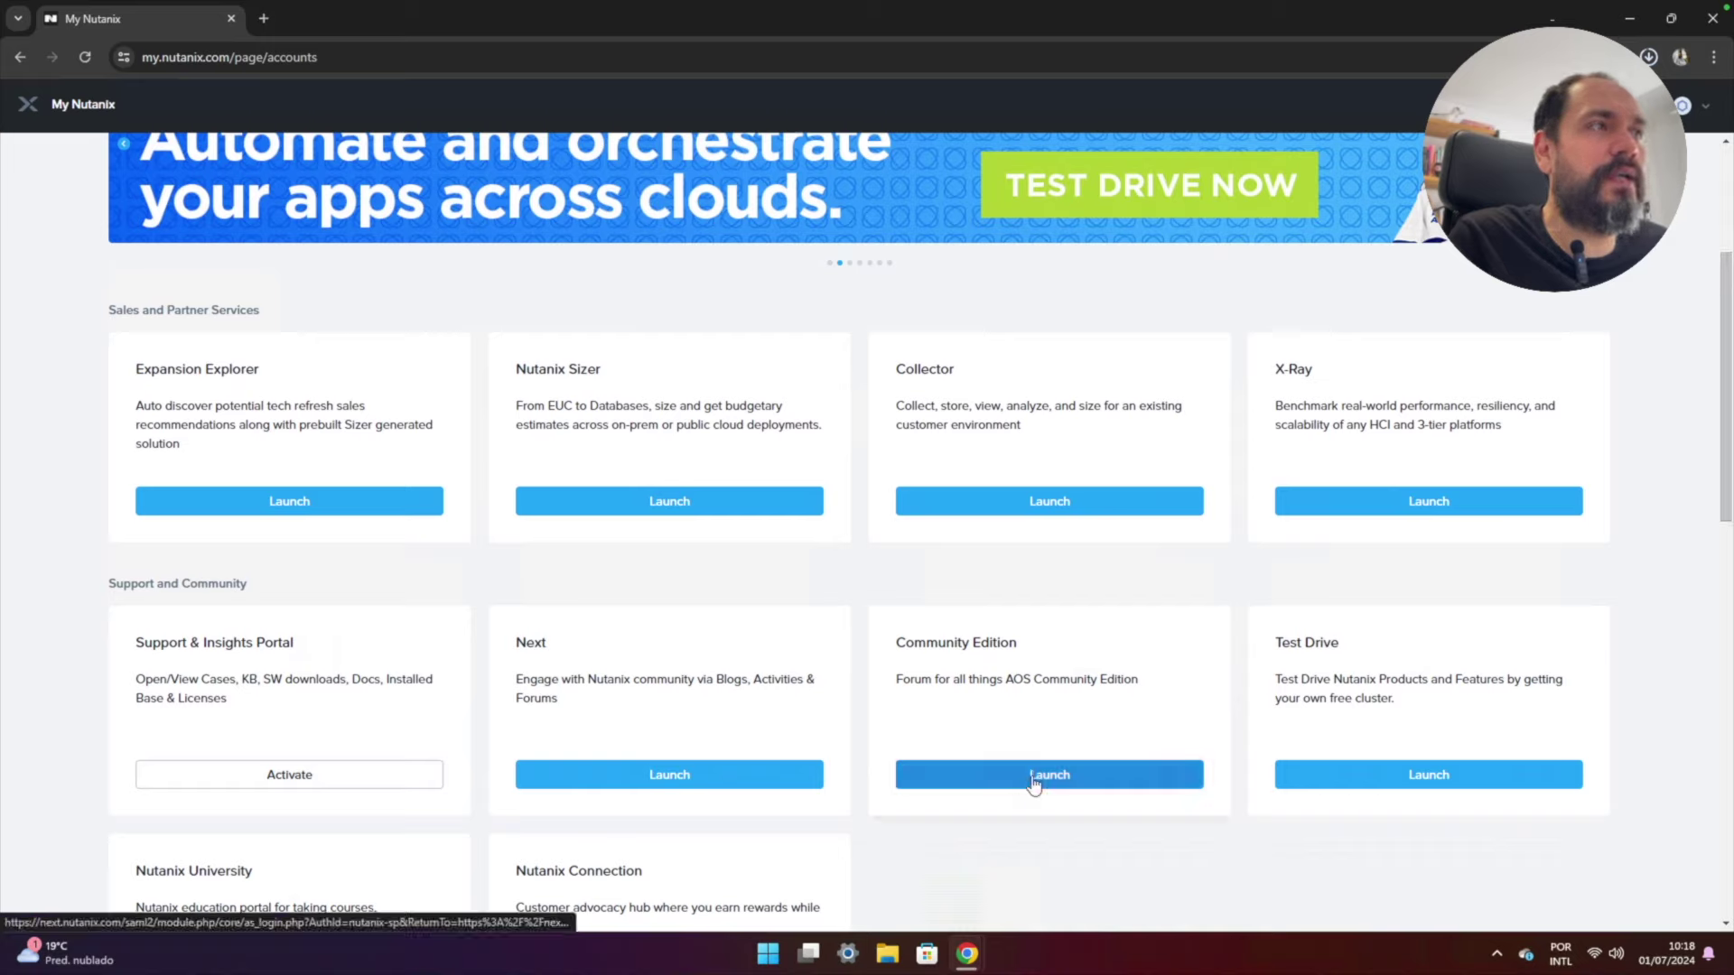
pyautogui.tripleClick(1018, 642)
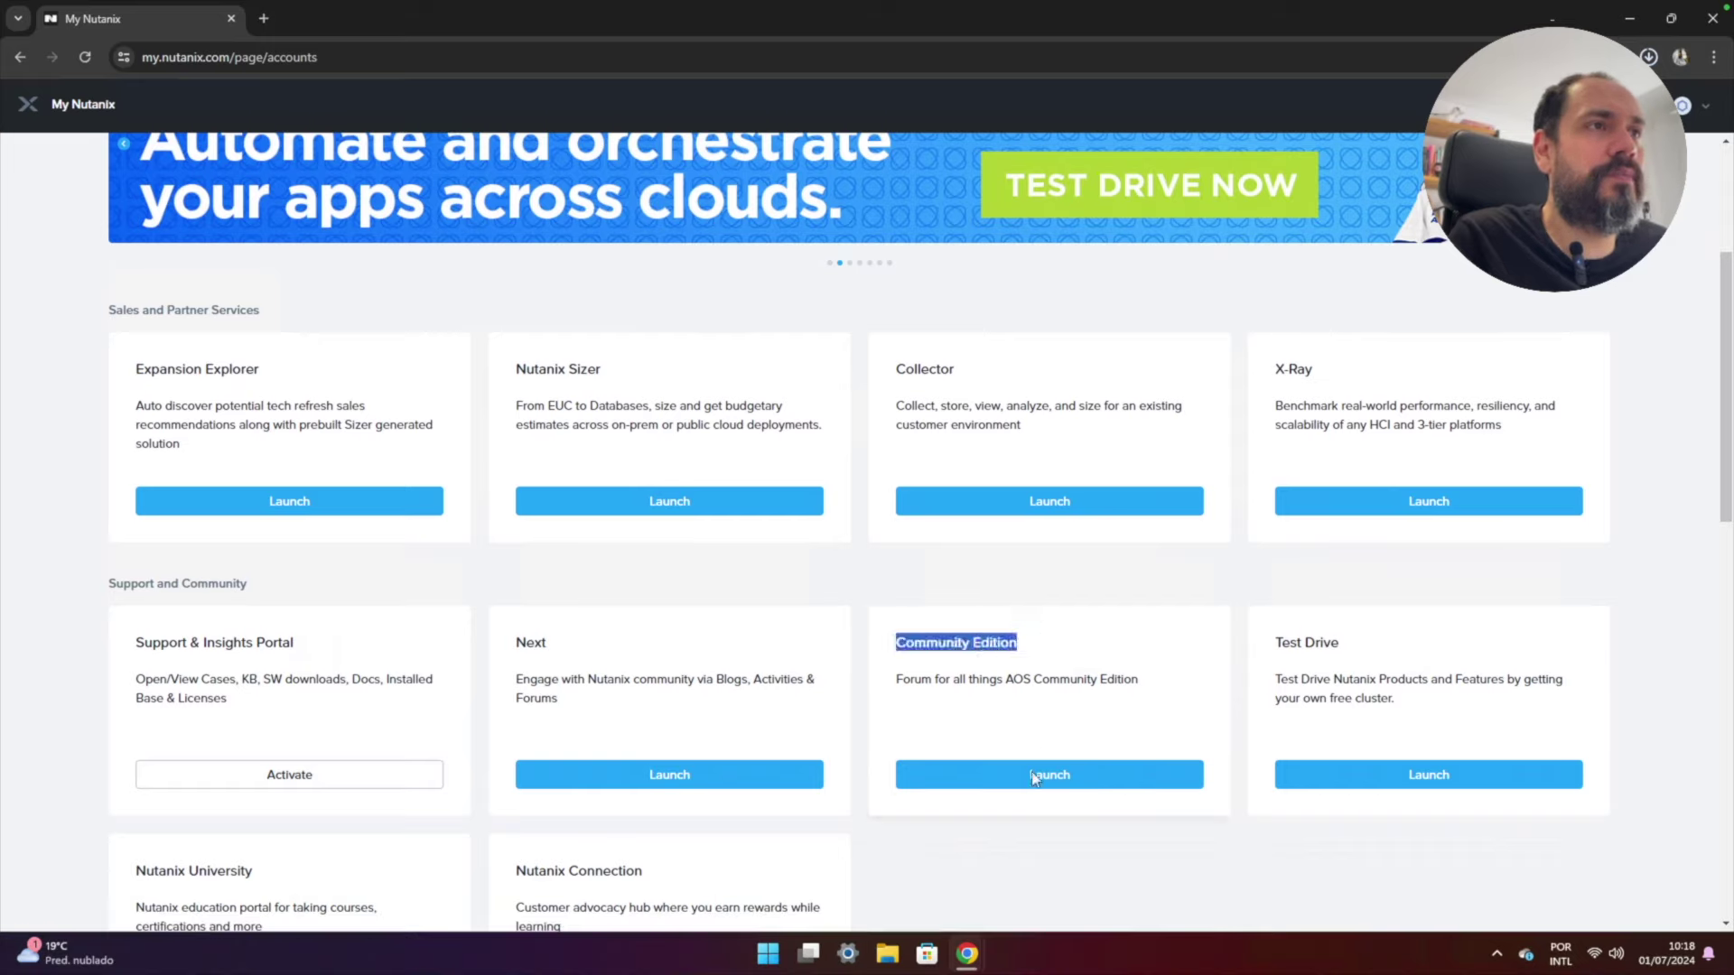
pyautogui.click(1035, 777)
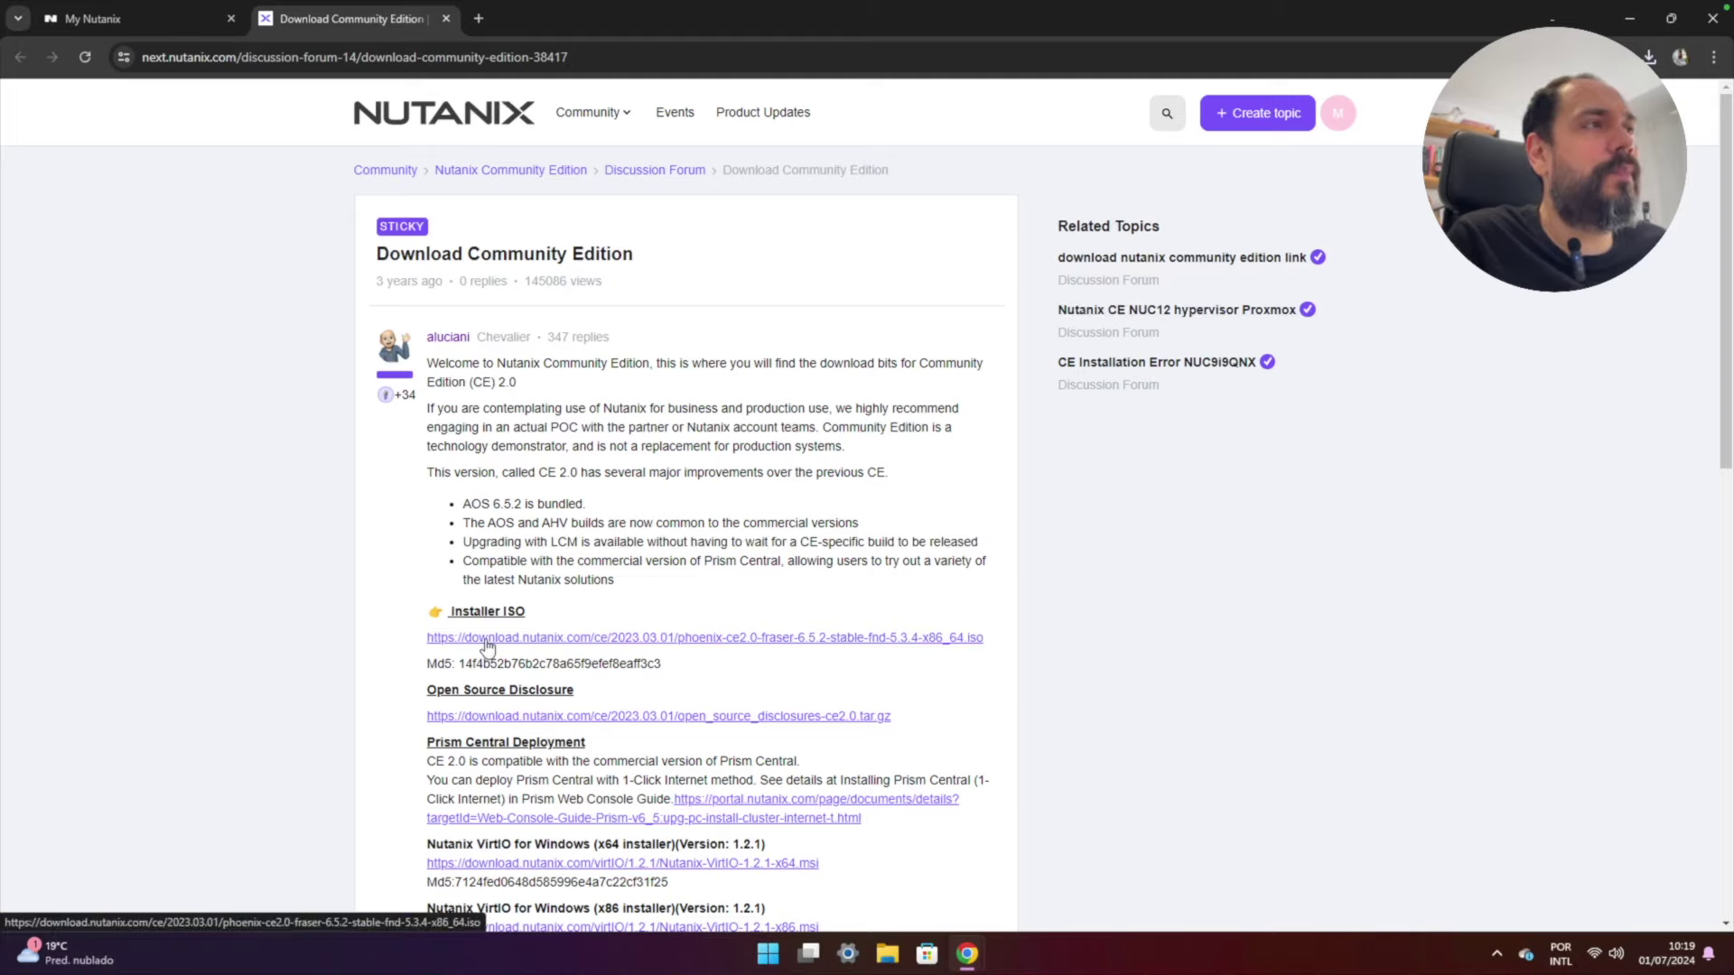
# - Download the CE 2.0 installer ISO and check Chrome's recent downloads list
pyautogui.click(487, 642)
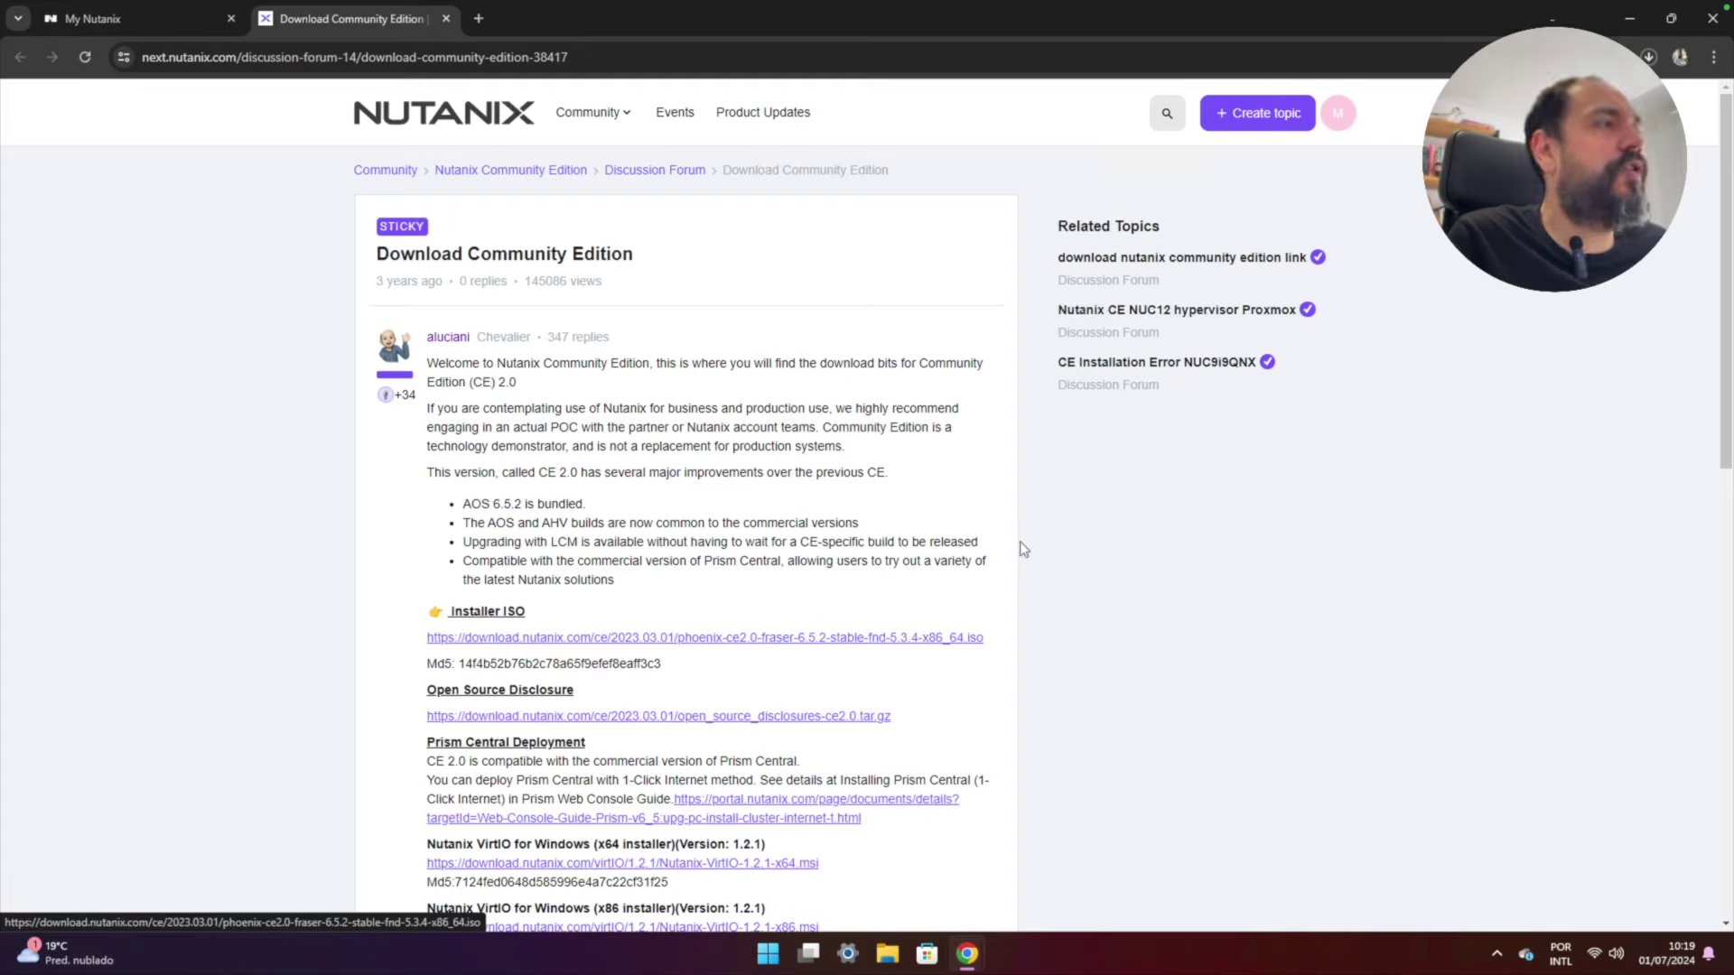
pyautogui.click(1649, 57)
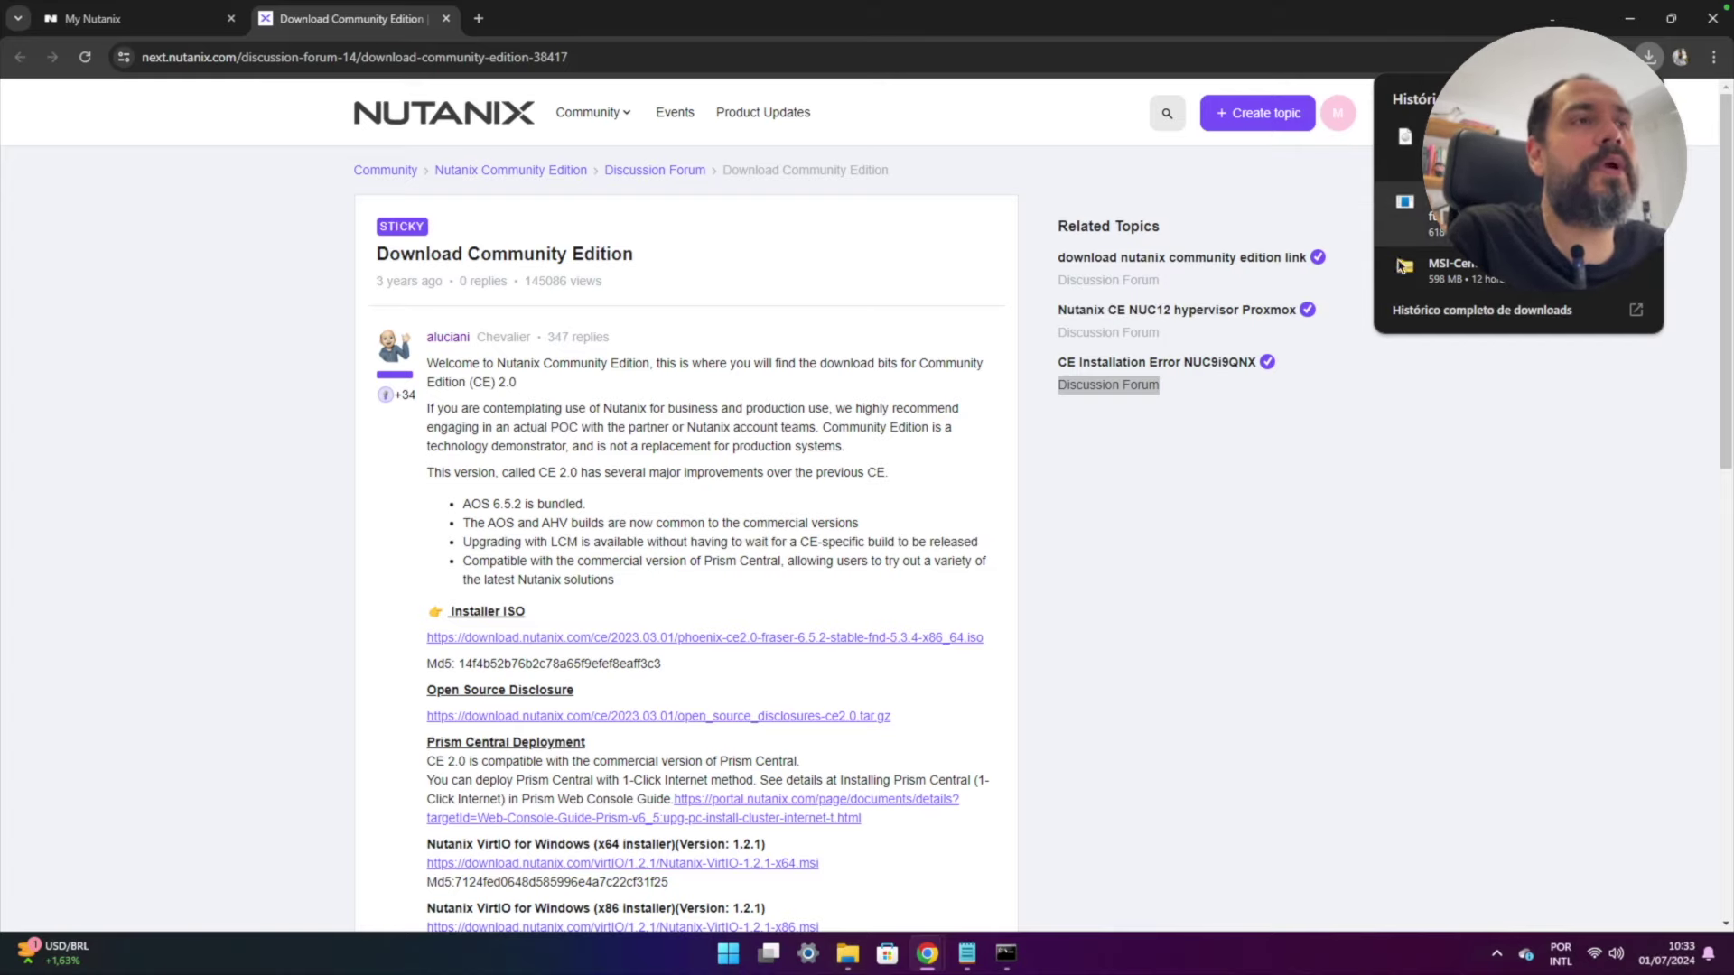
# - Run the VMware-workstation-full-17.5.2-23775571 installer from the Downloads folder
pyautogui.click(1401, 265)
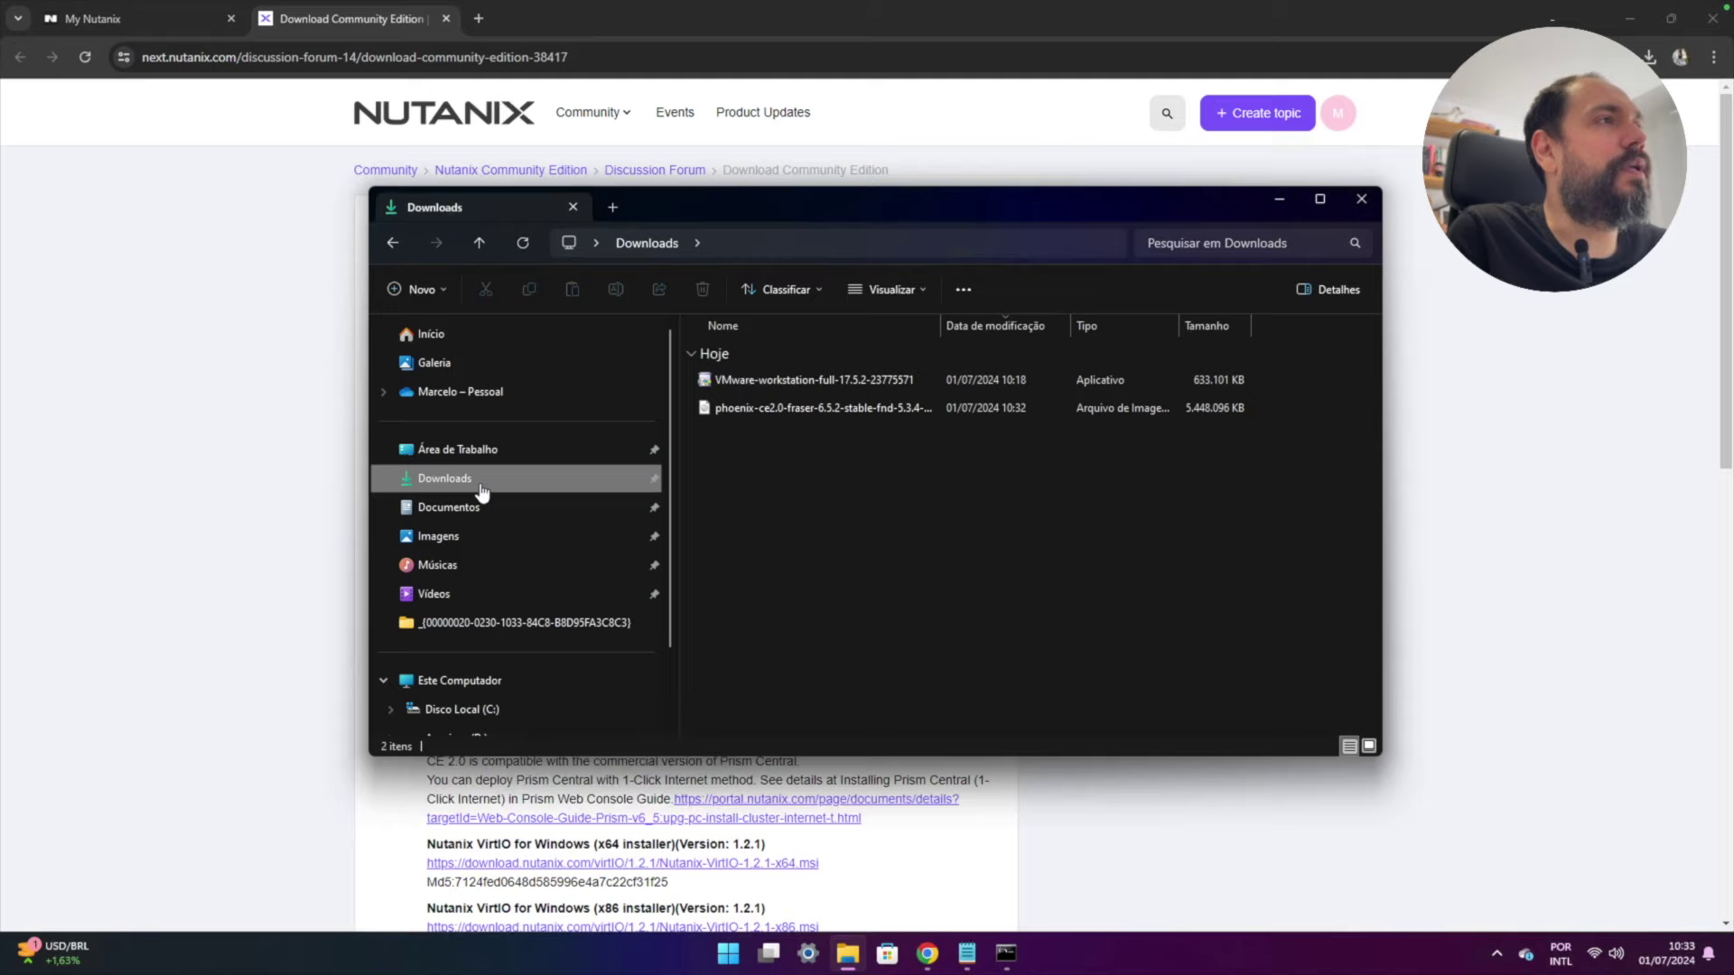
pyautogui.click(776, 387)
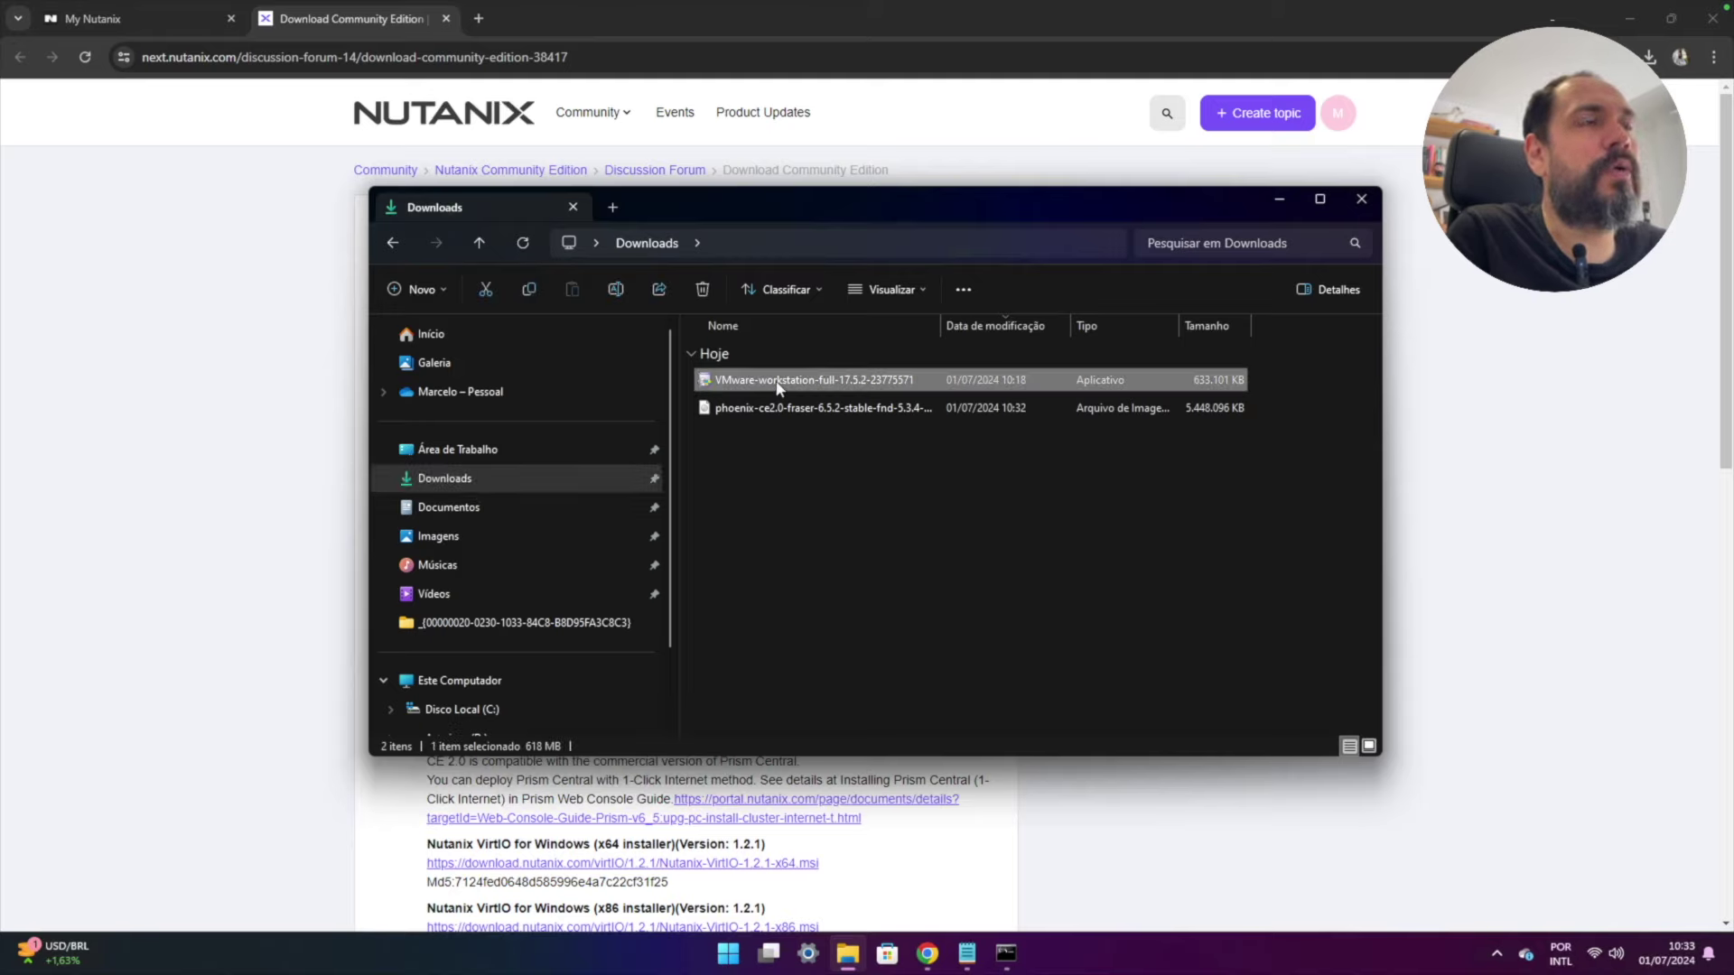
pyautogui.doubleClick(777, 380)
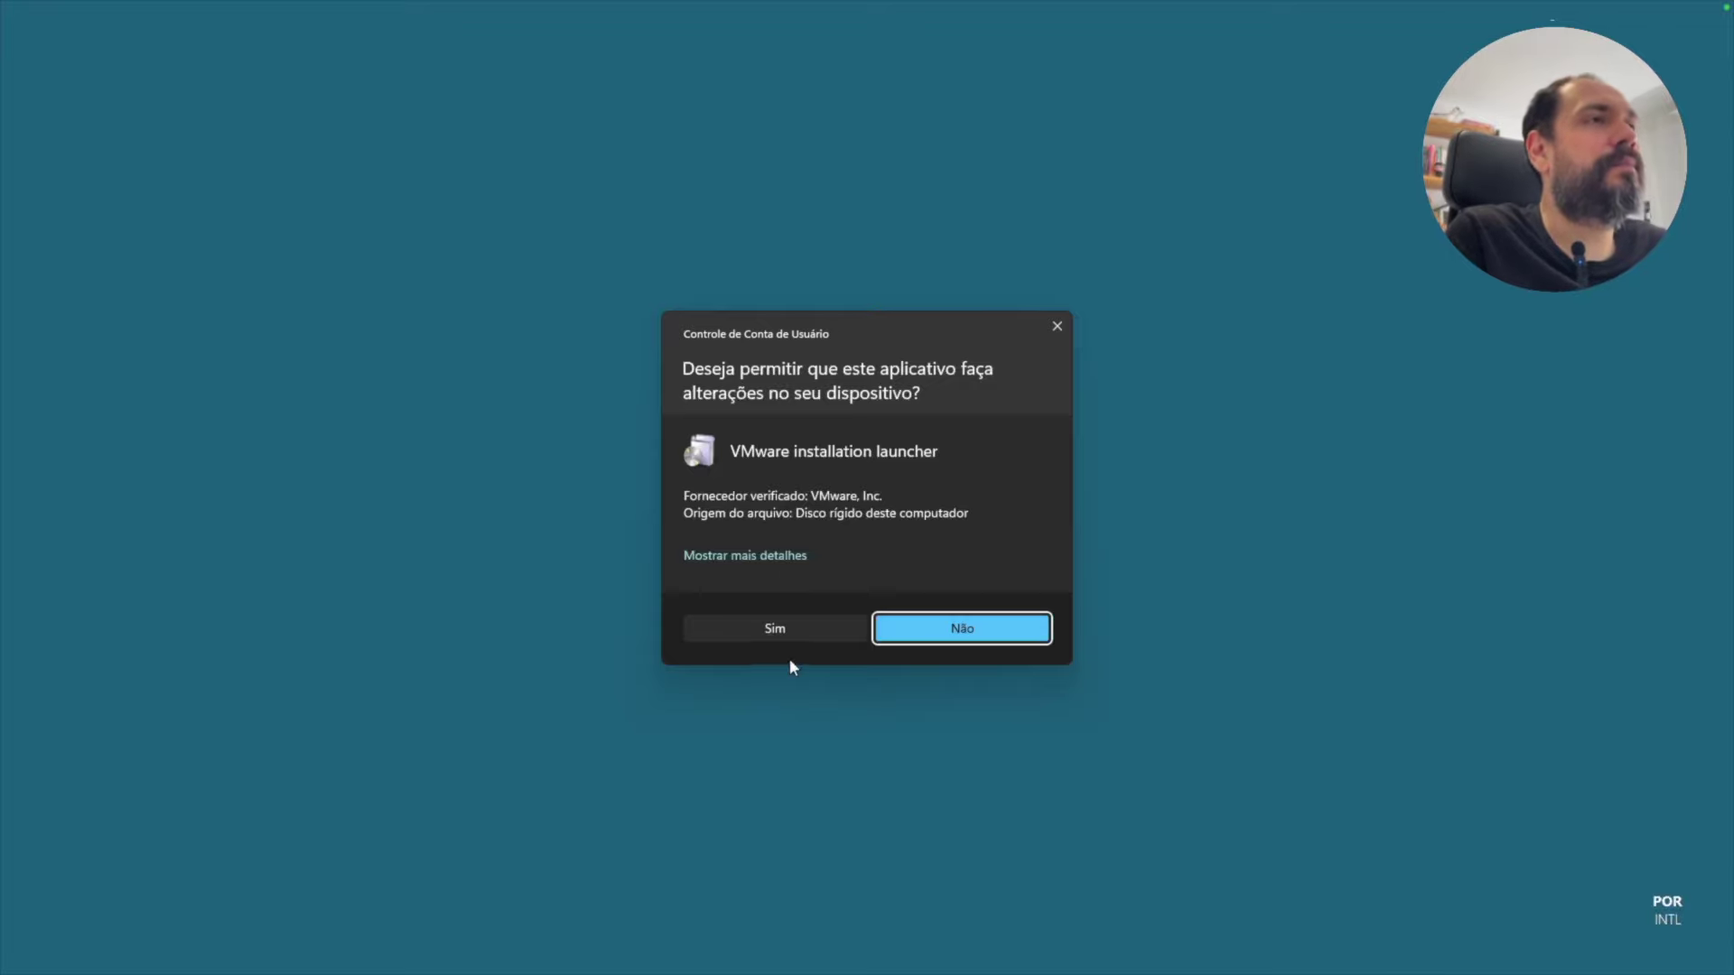
# - Approve the installer, accept the license terms and advance to the Custom Setup page
pyautogui.click(777, 631)
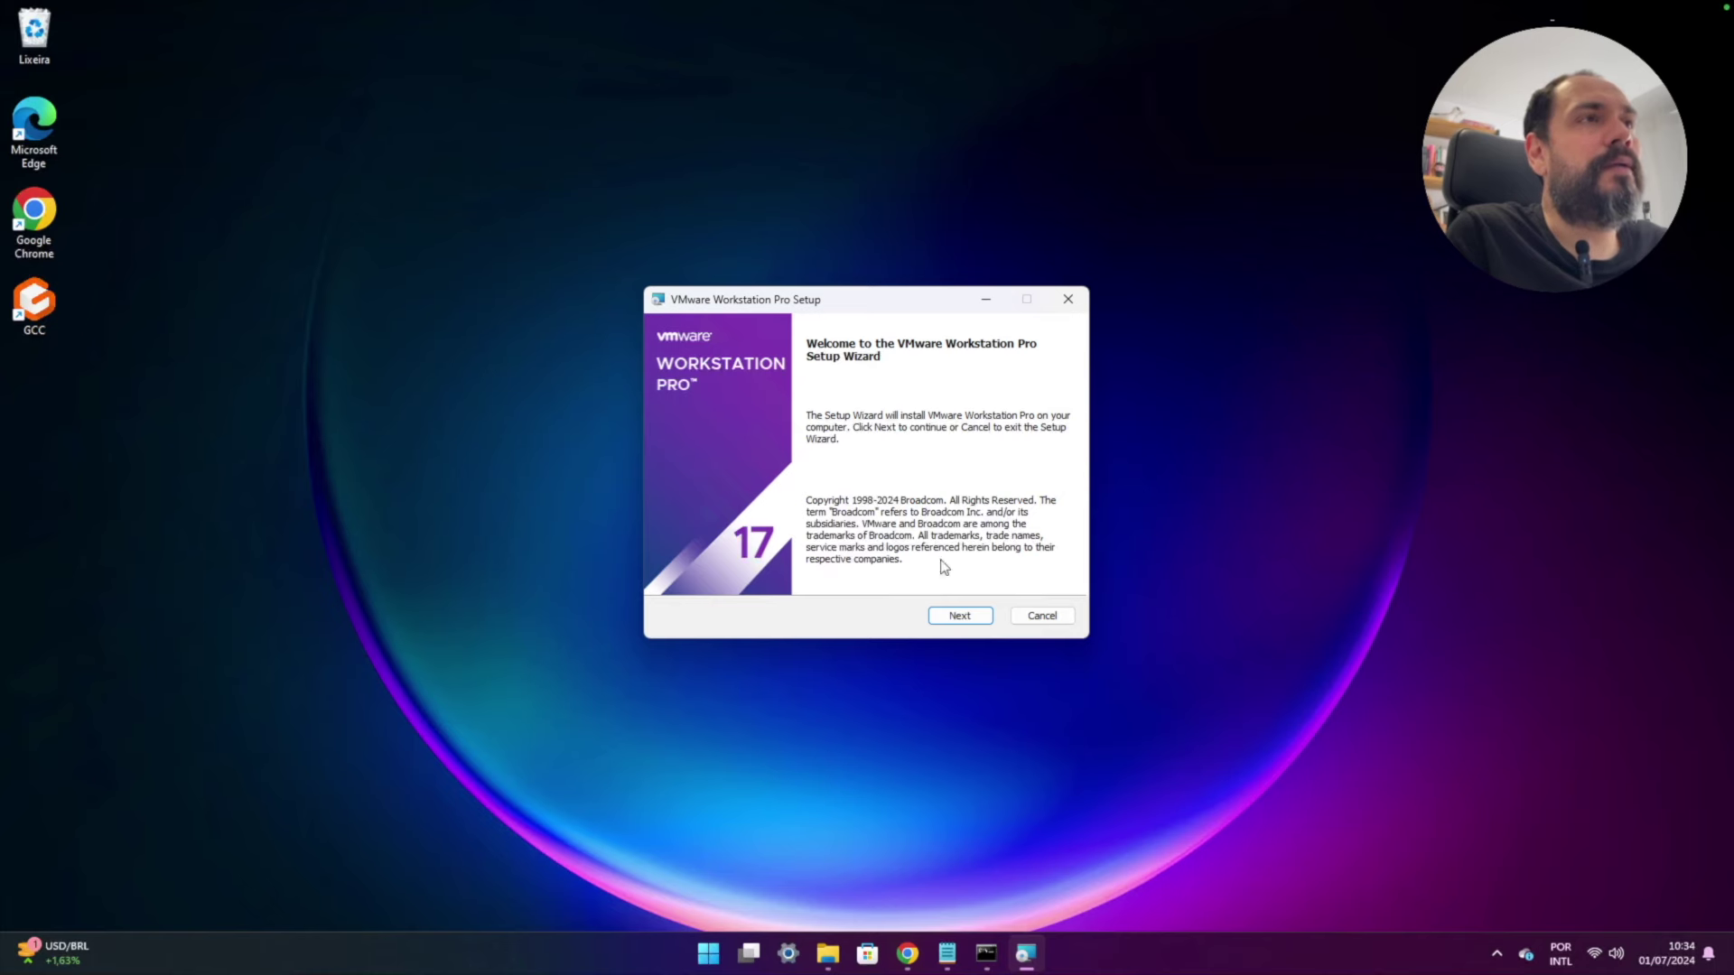
pyautogui.click(960, 617)
pyautogui.click(674, 574)
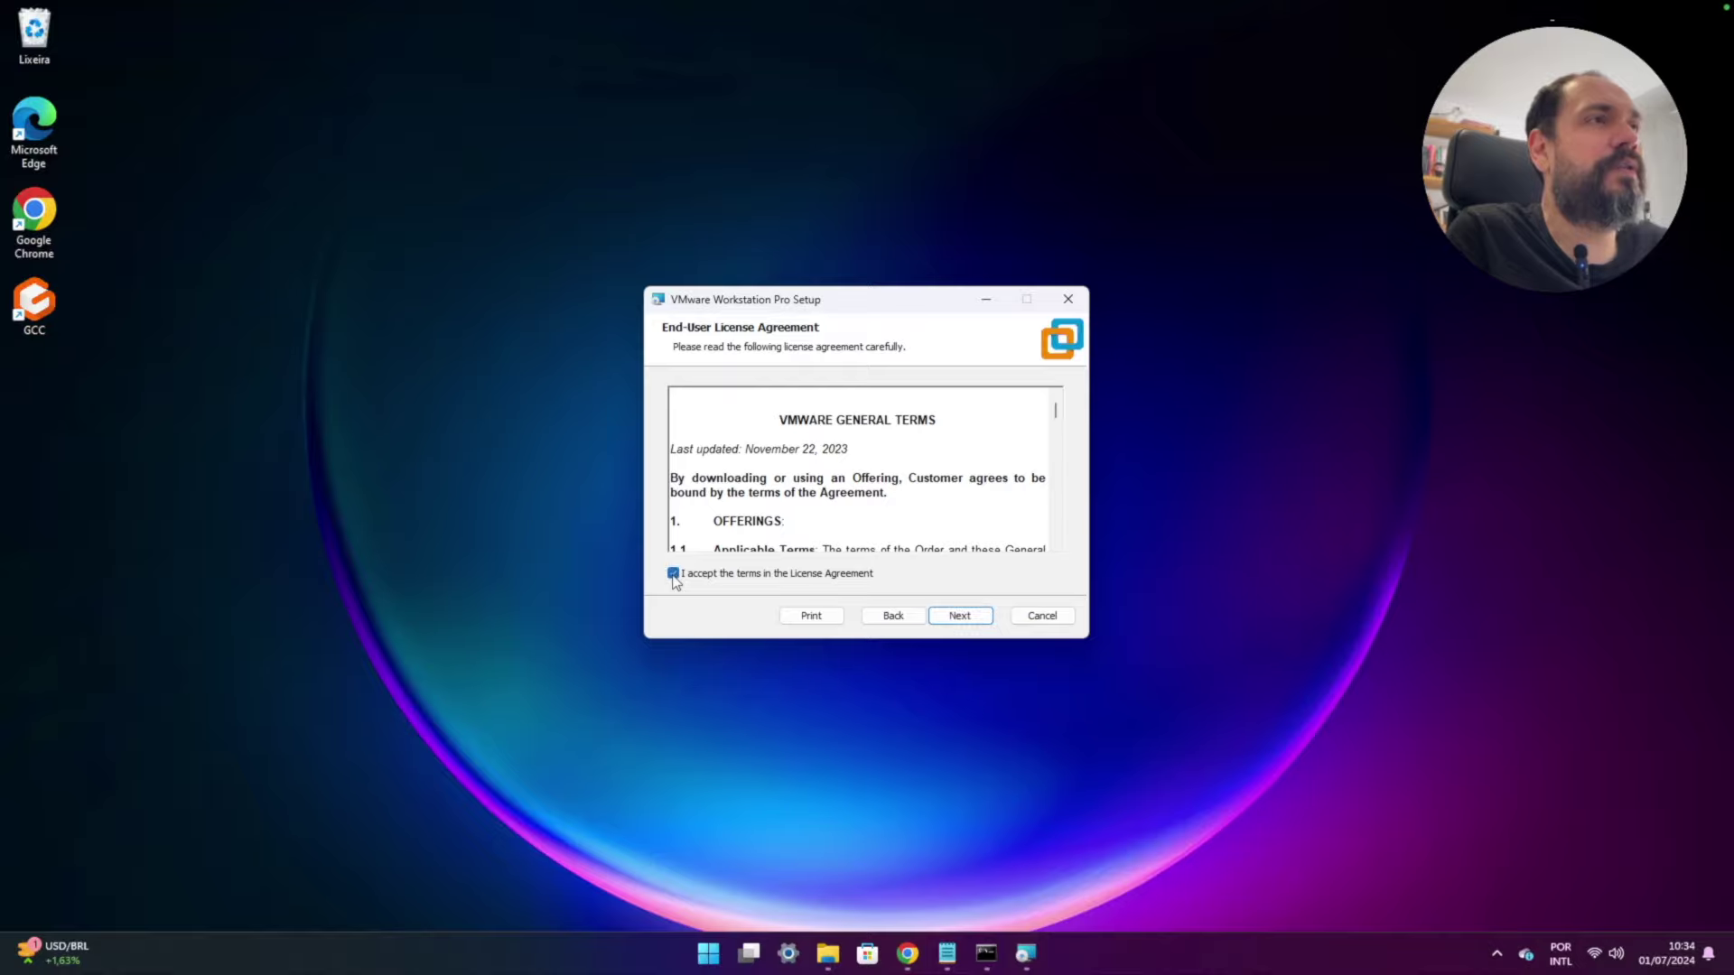
pyautogui.click(959, 618)
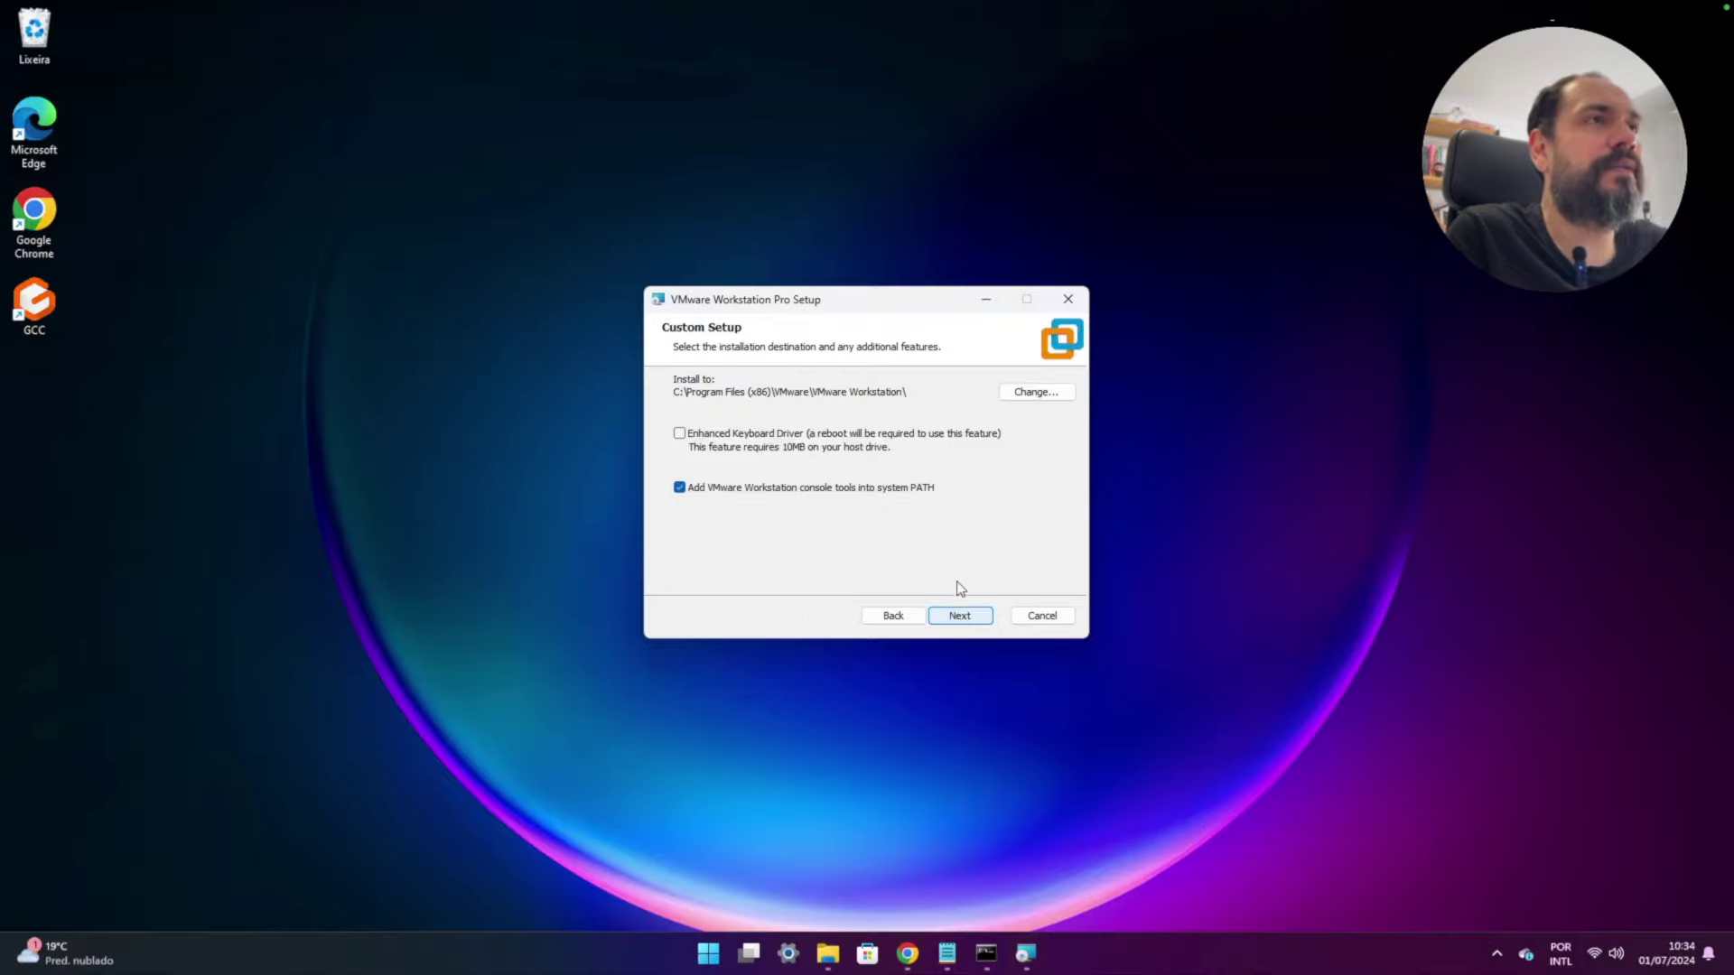
pyautogui.click(853, 301)
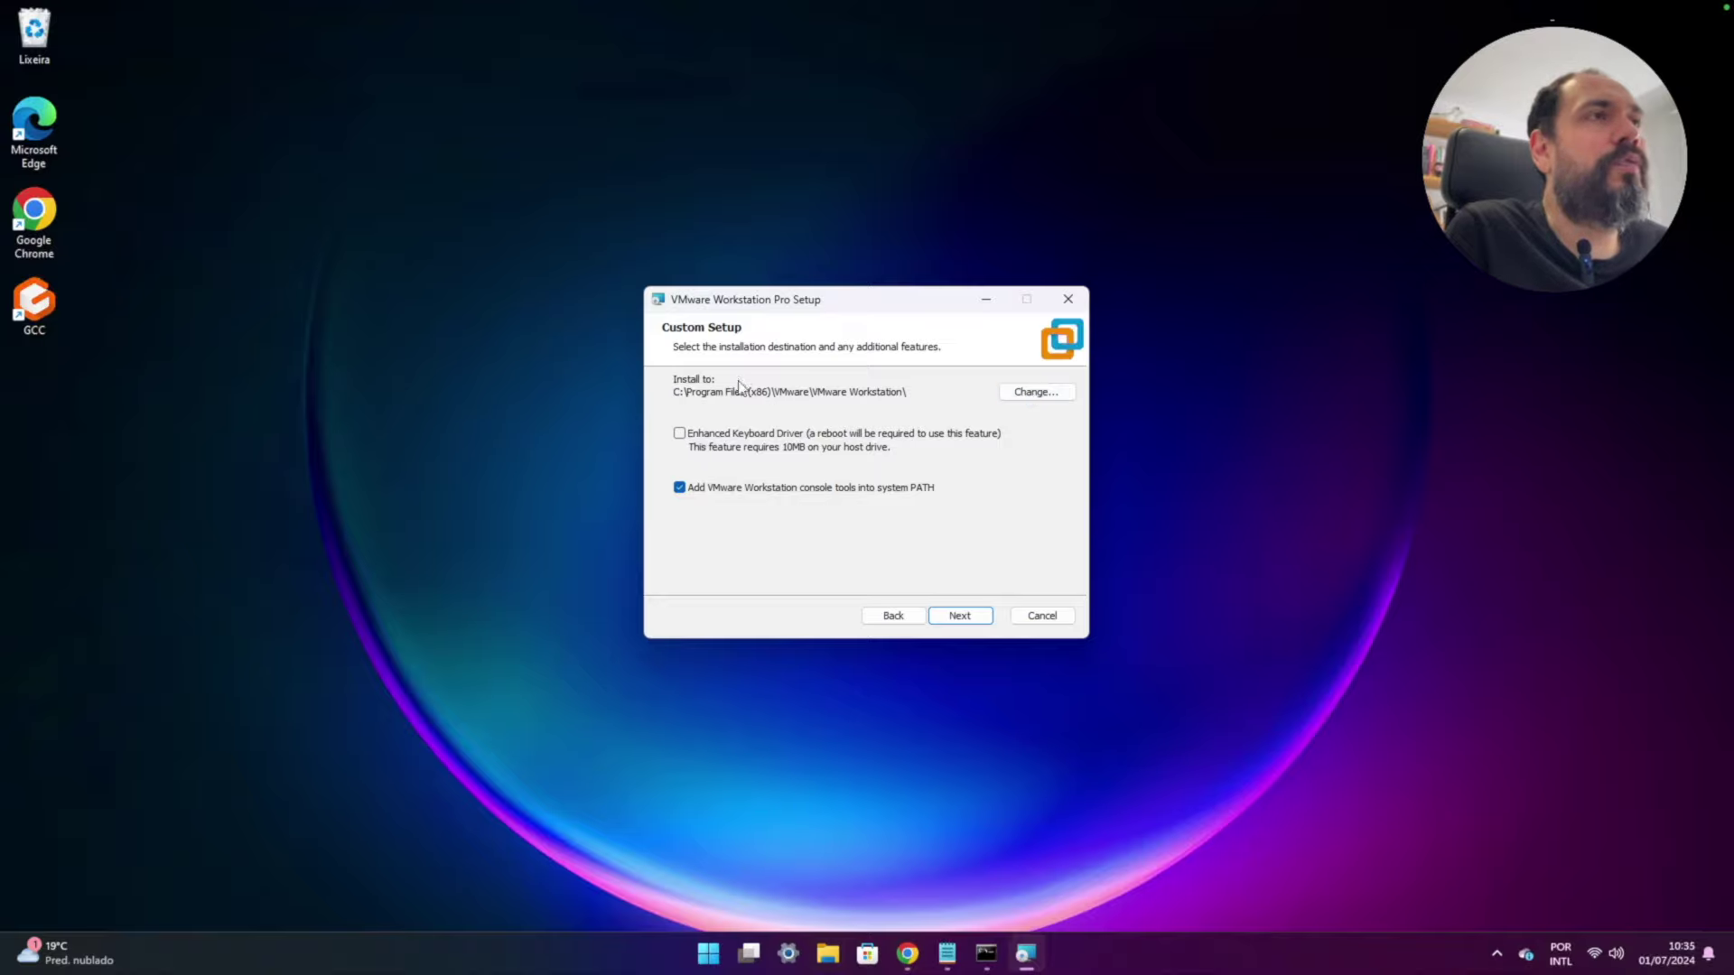
# - Change the install location to D:\Arquivos de Programa\Vmware\Workstation\
pyautogui.click(1030, 396)
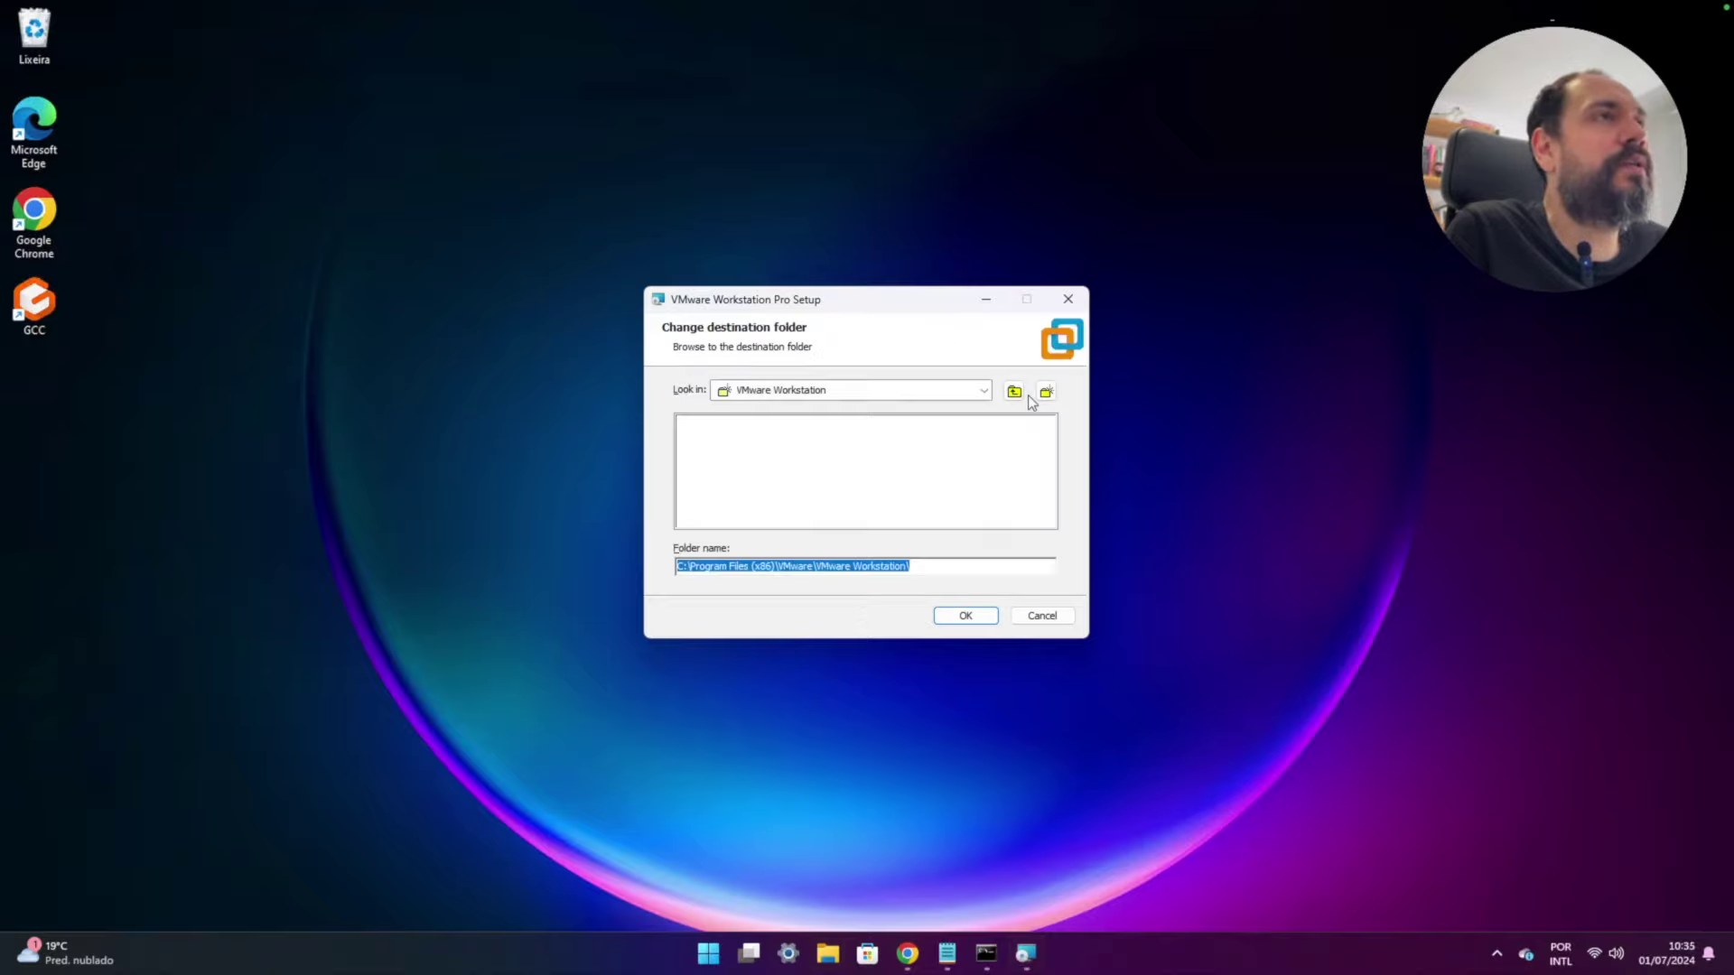
pyautogui.click(984, 391)
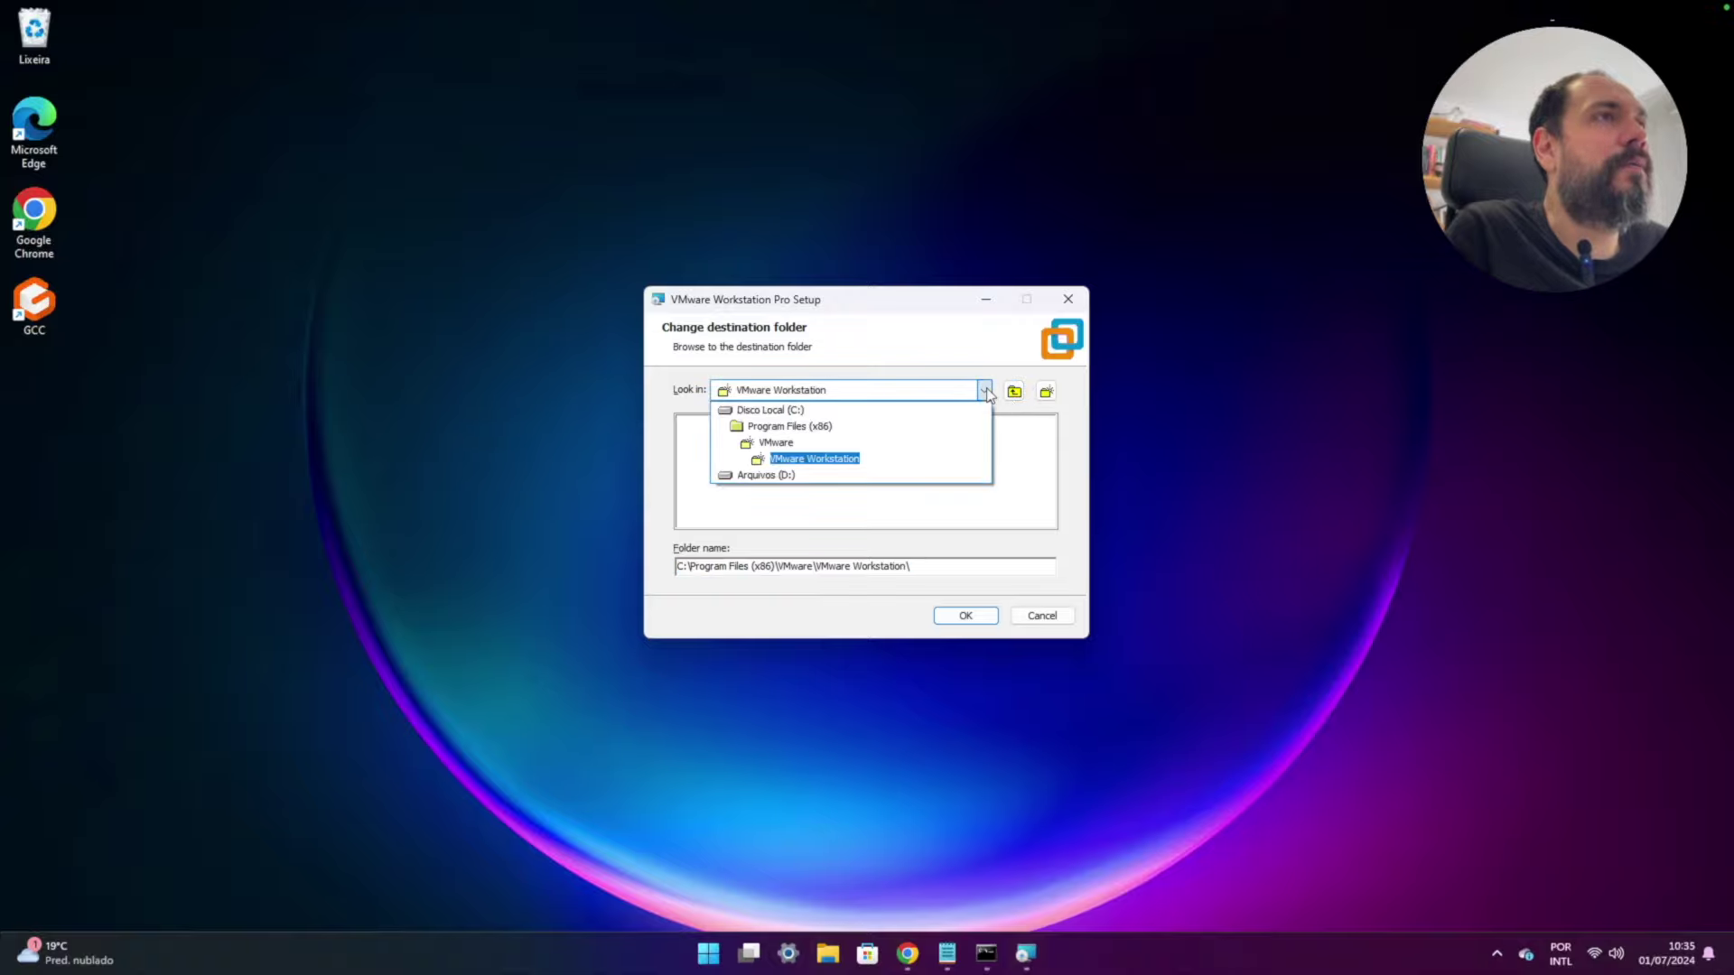
pyautogui.click(766, 475)
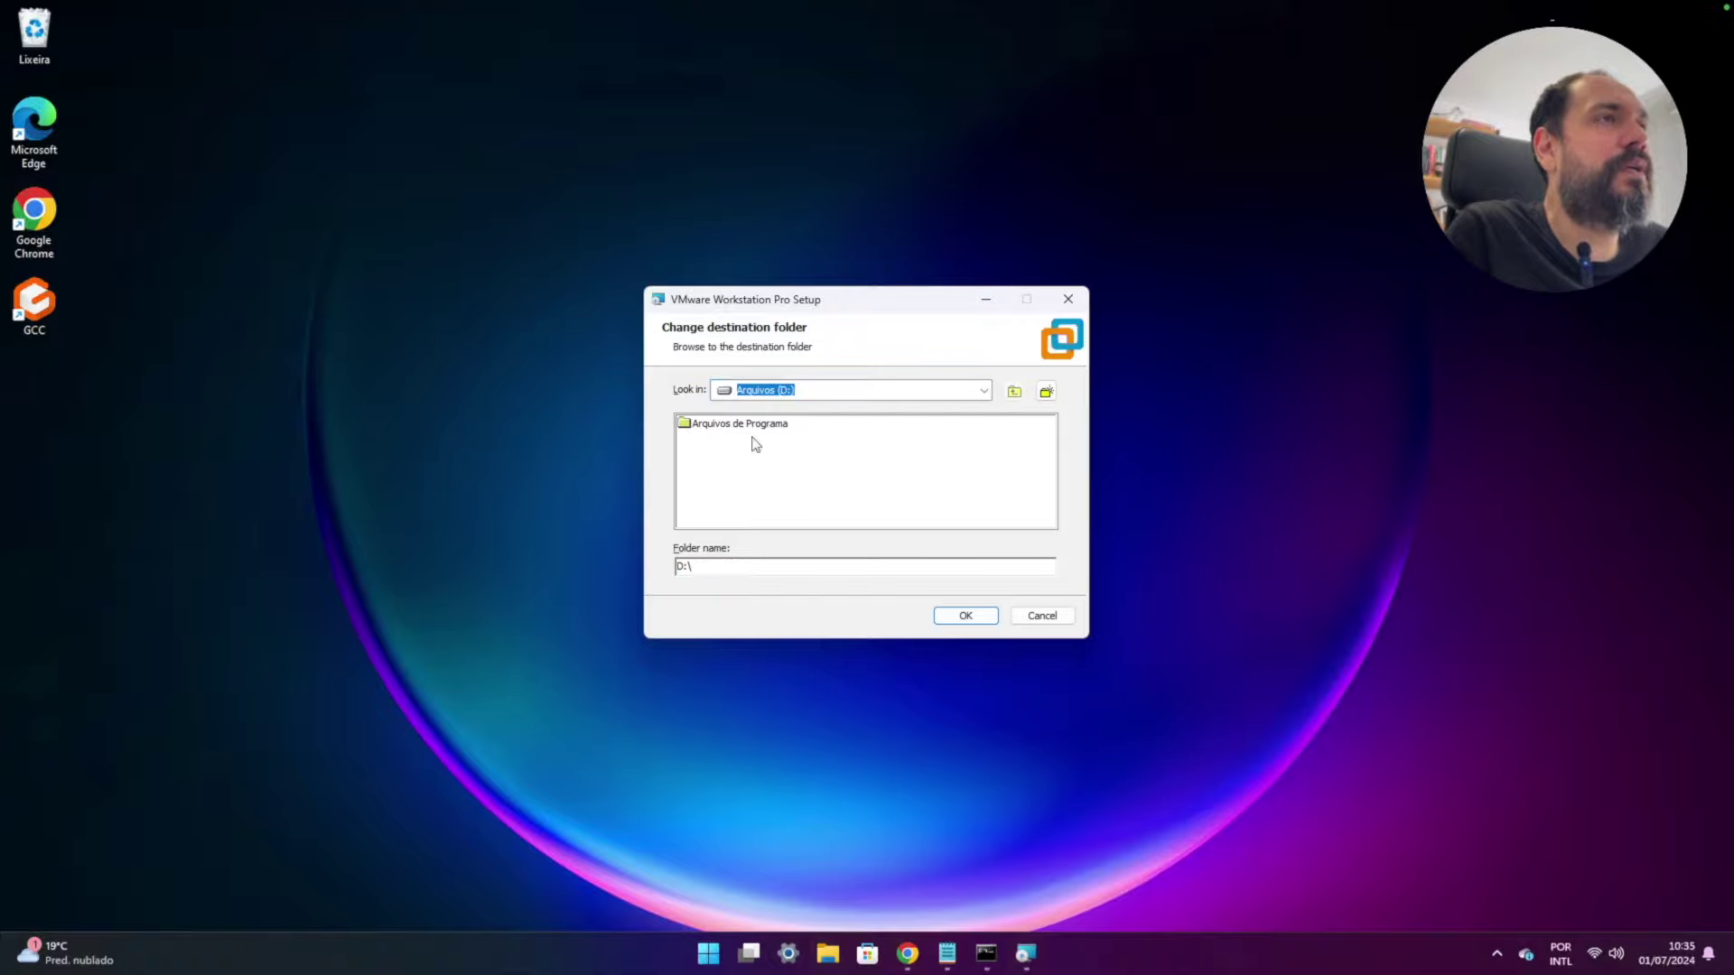
pyautogui.click(752, 432)
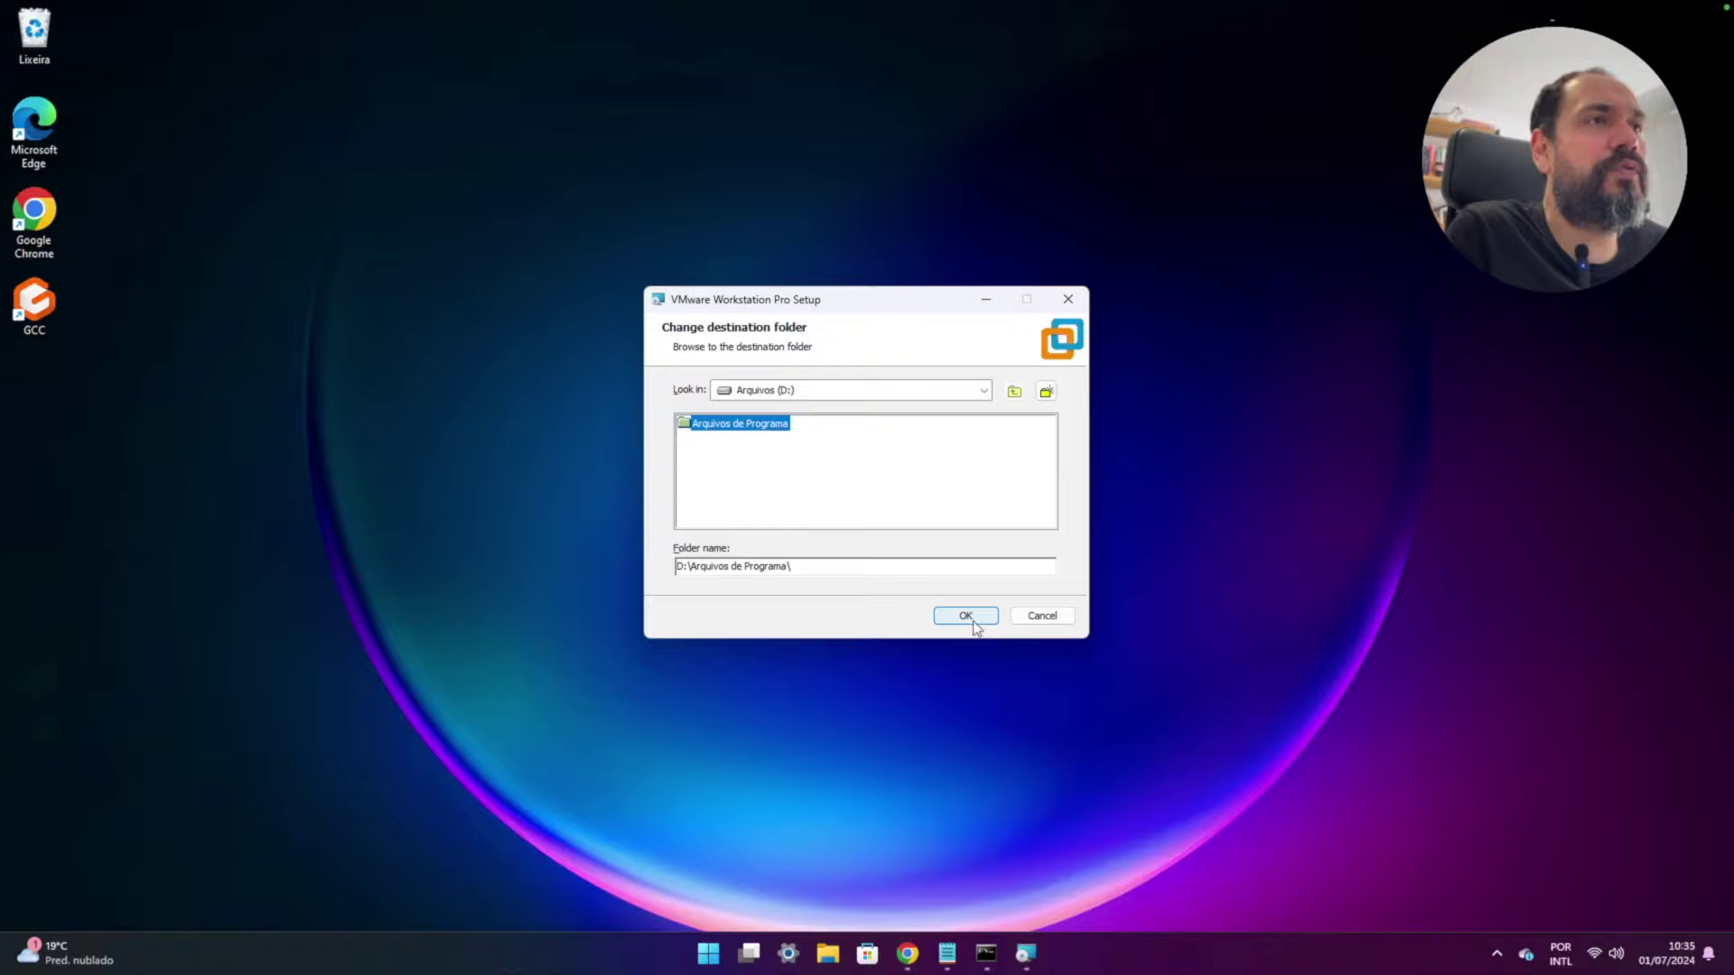
pyautogui.click(850, 567)
pyautogui.write('V')
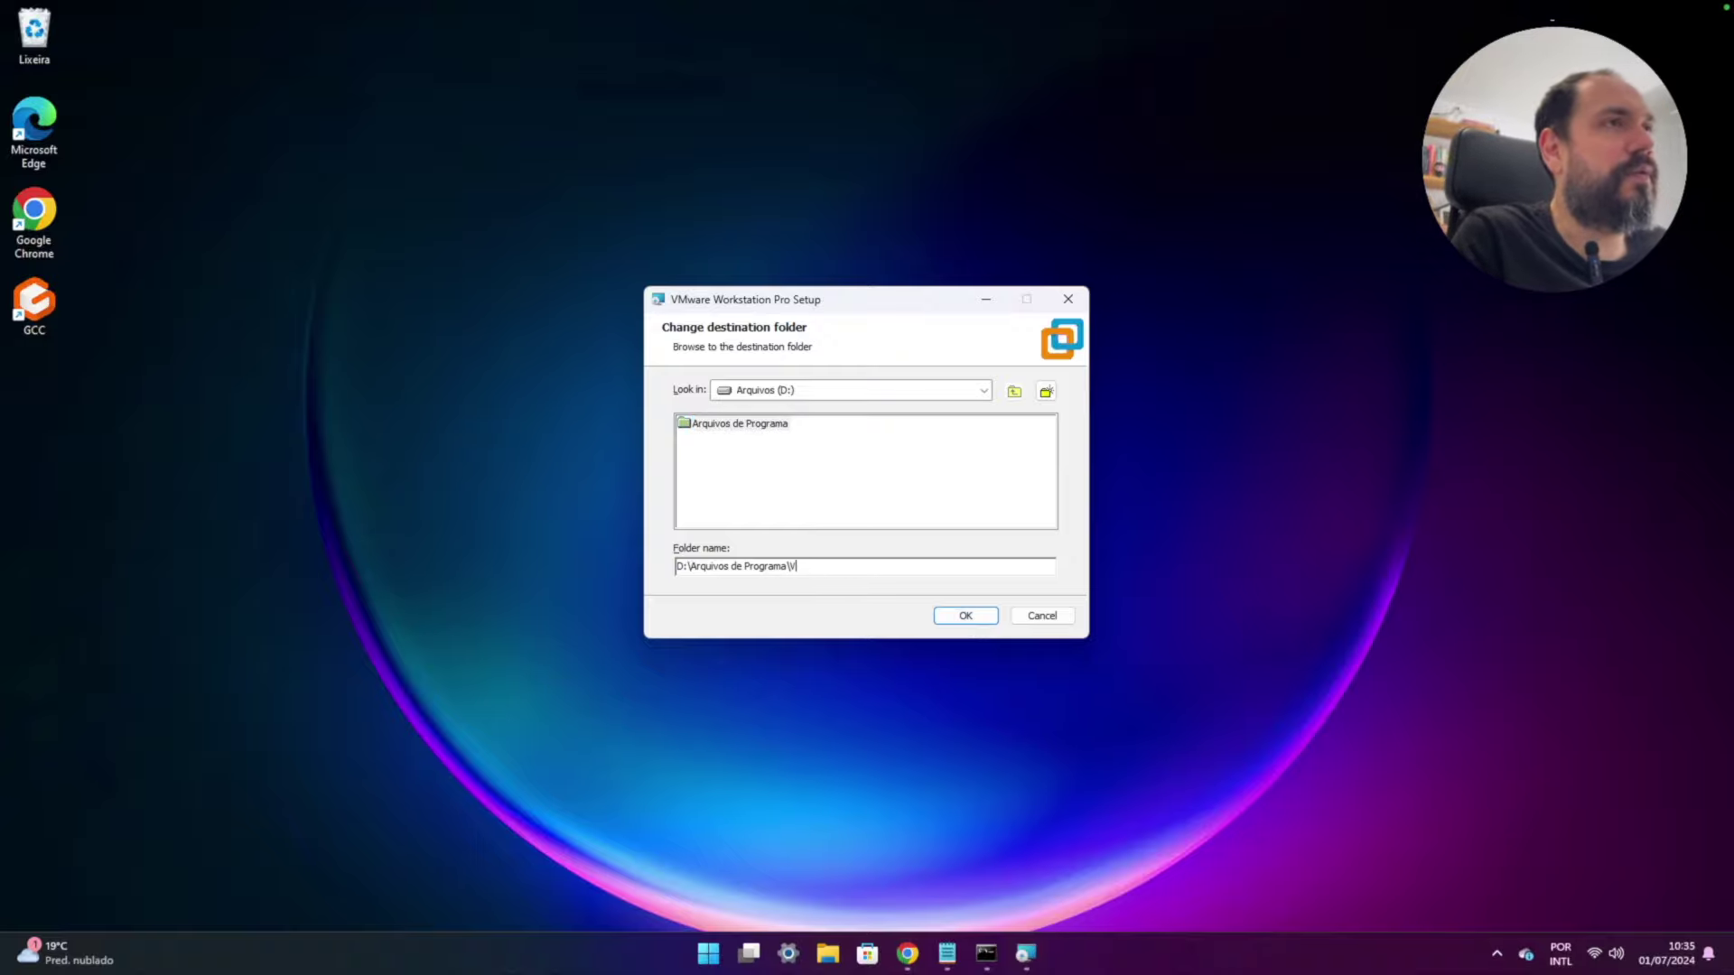
pyautogui.write('m')
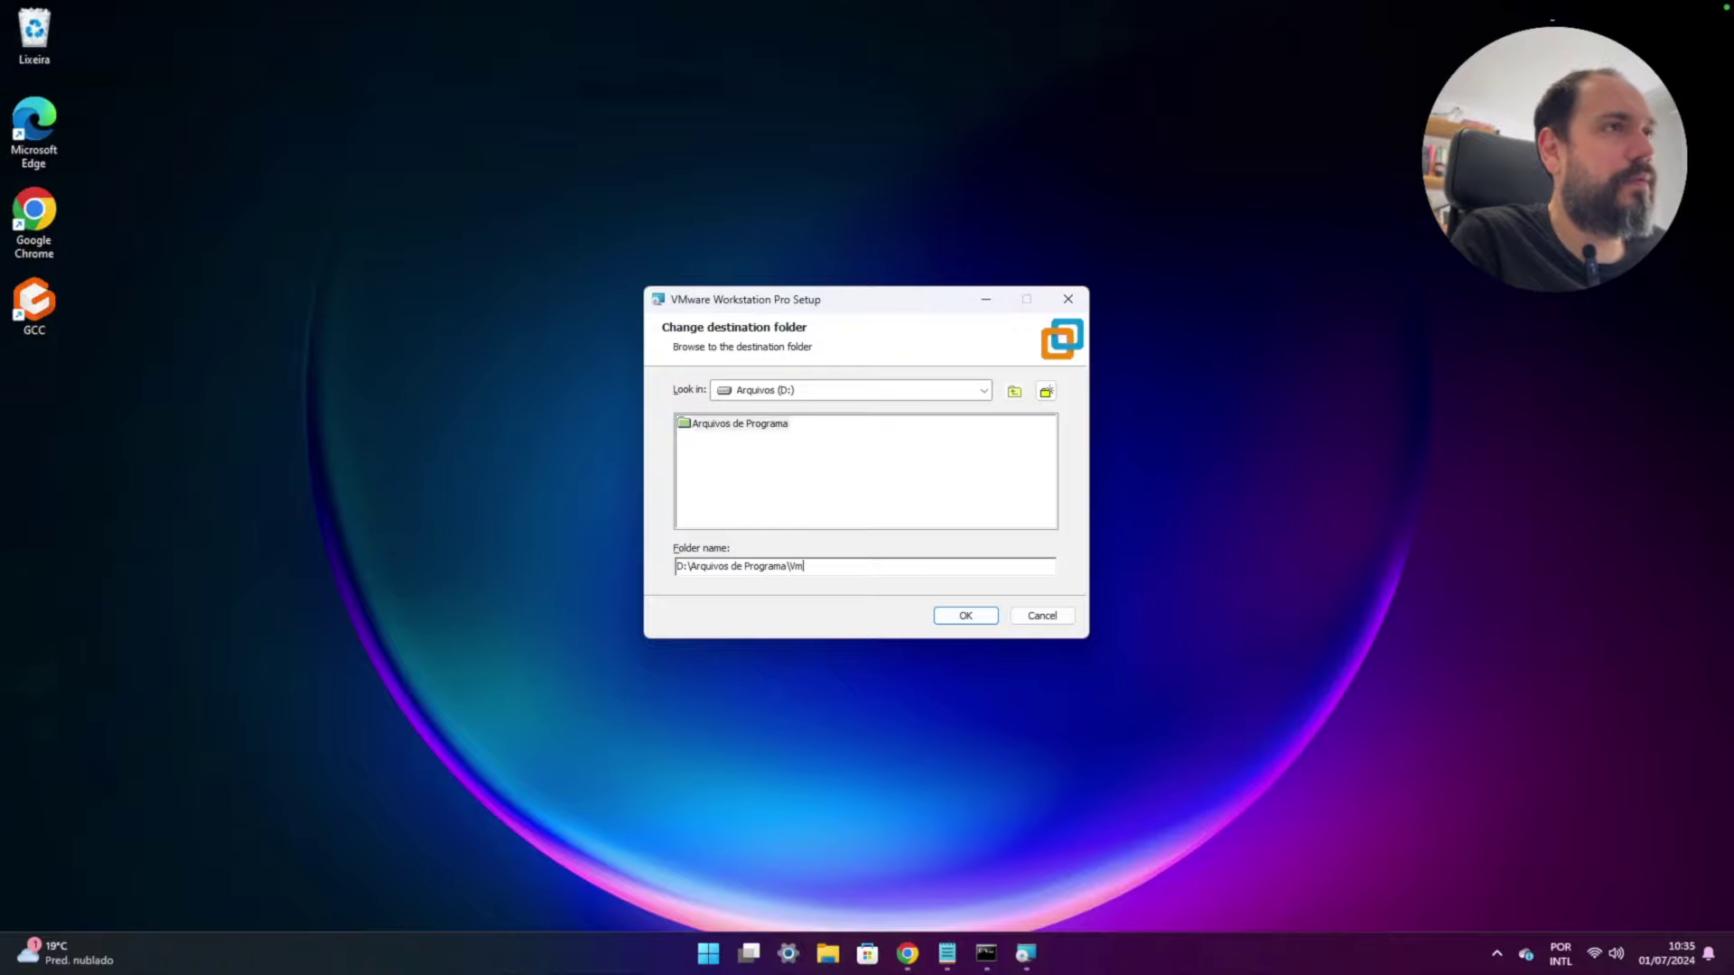
pyautogui.write('ware\\Workstation')
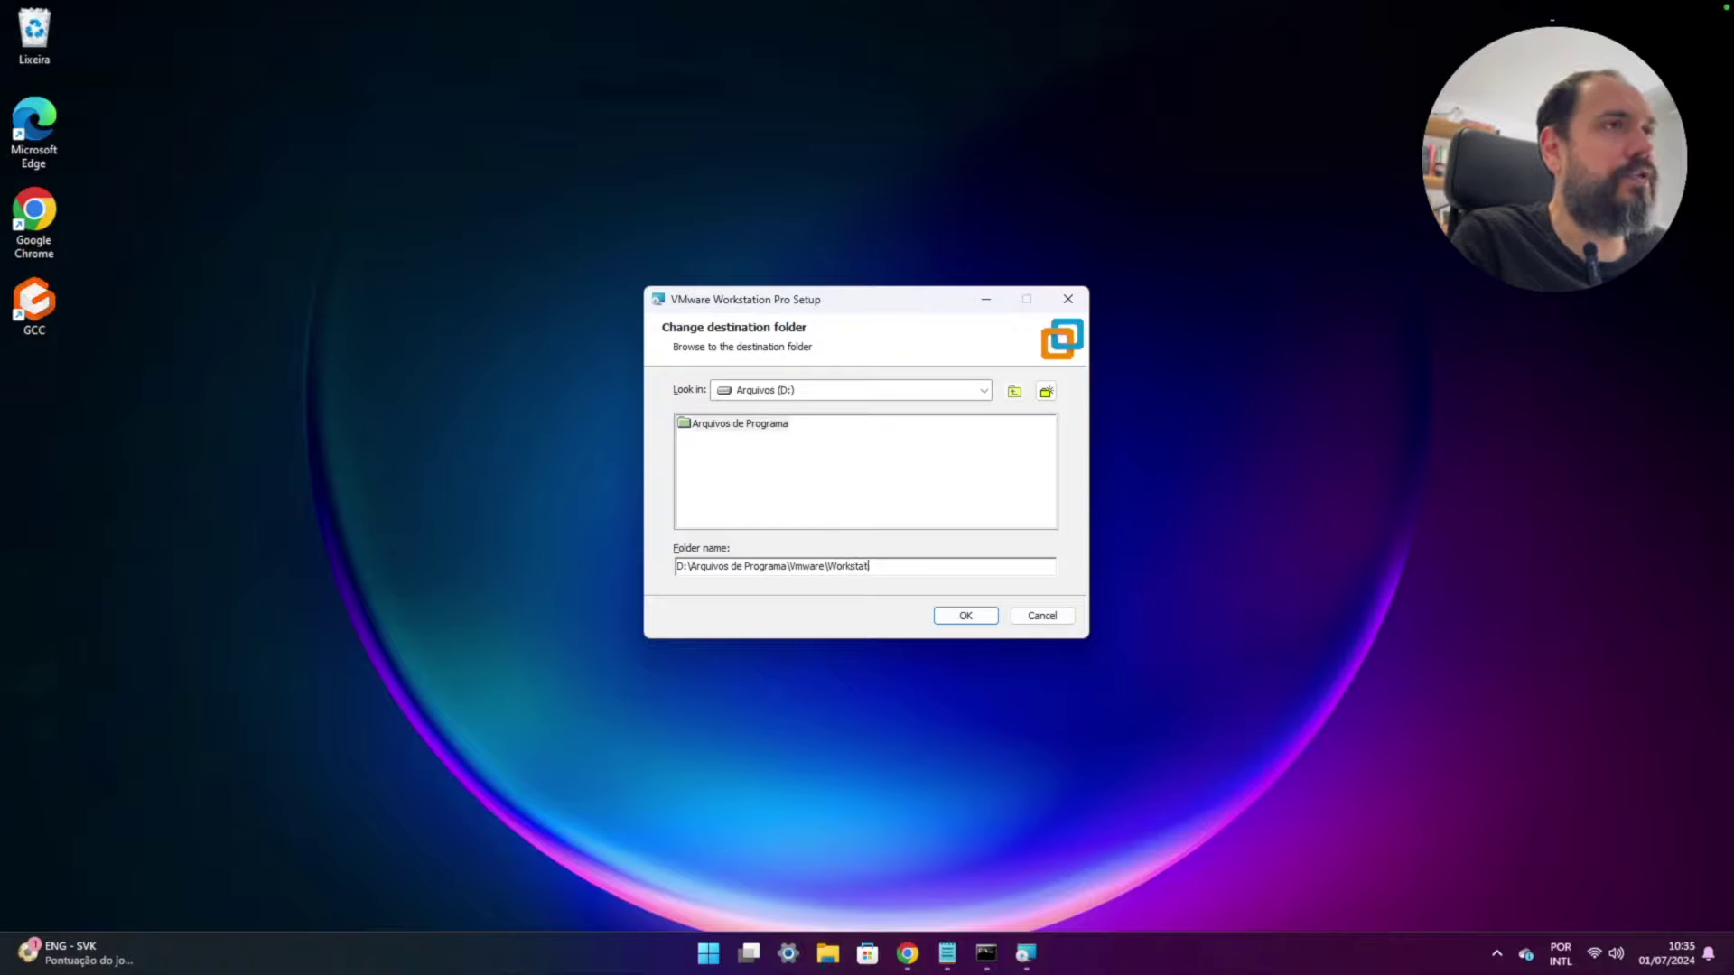
pyautogui.click(987, 622)
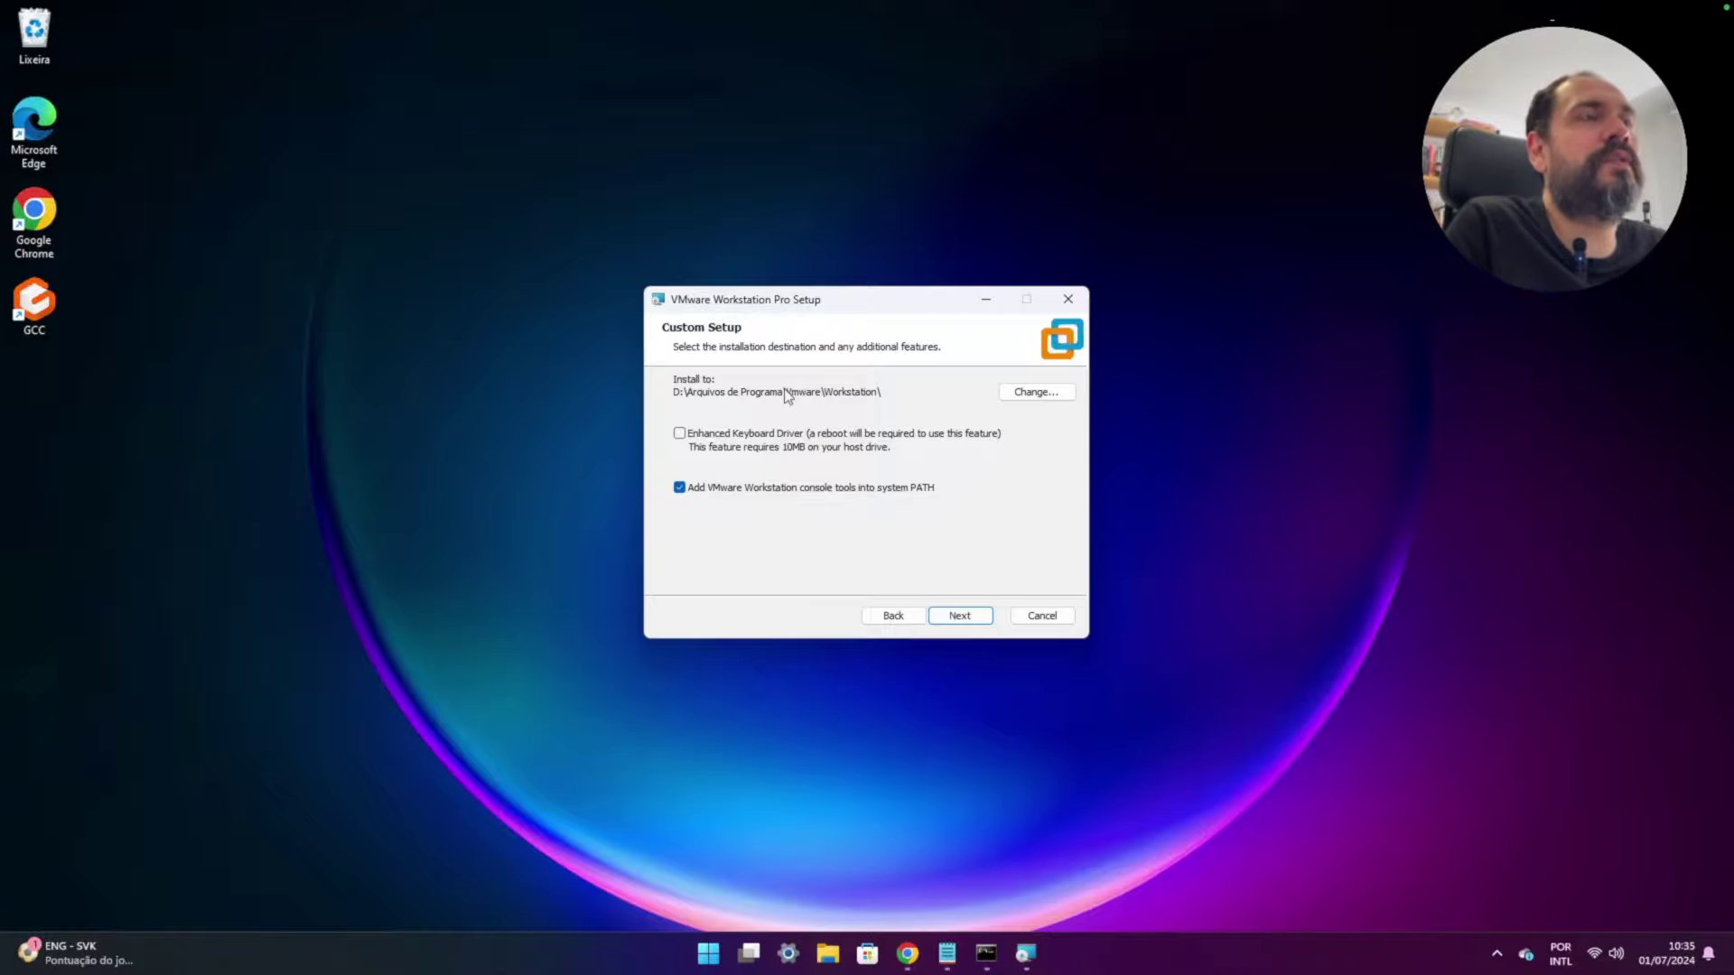
# - Keep the default user experience and shortcut settings and run the installation
pyautogui.click(978, 619)
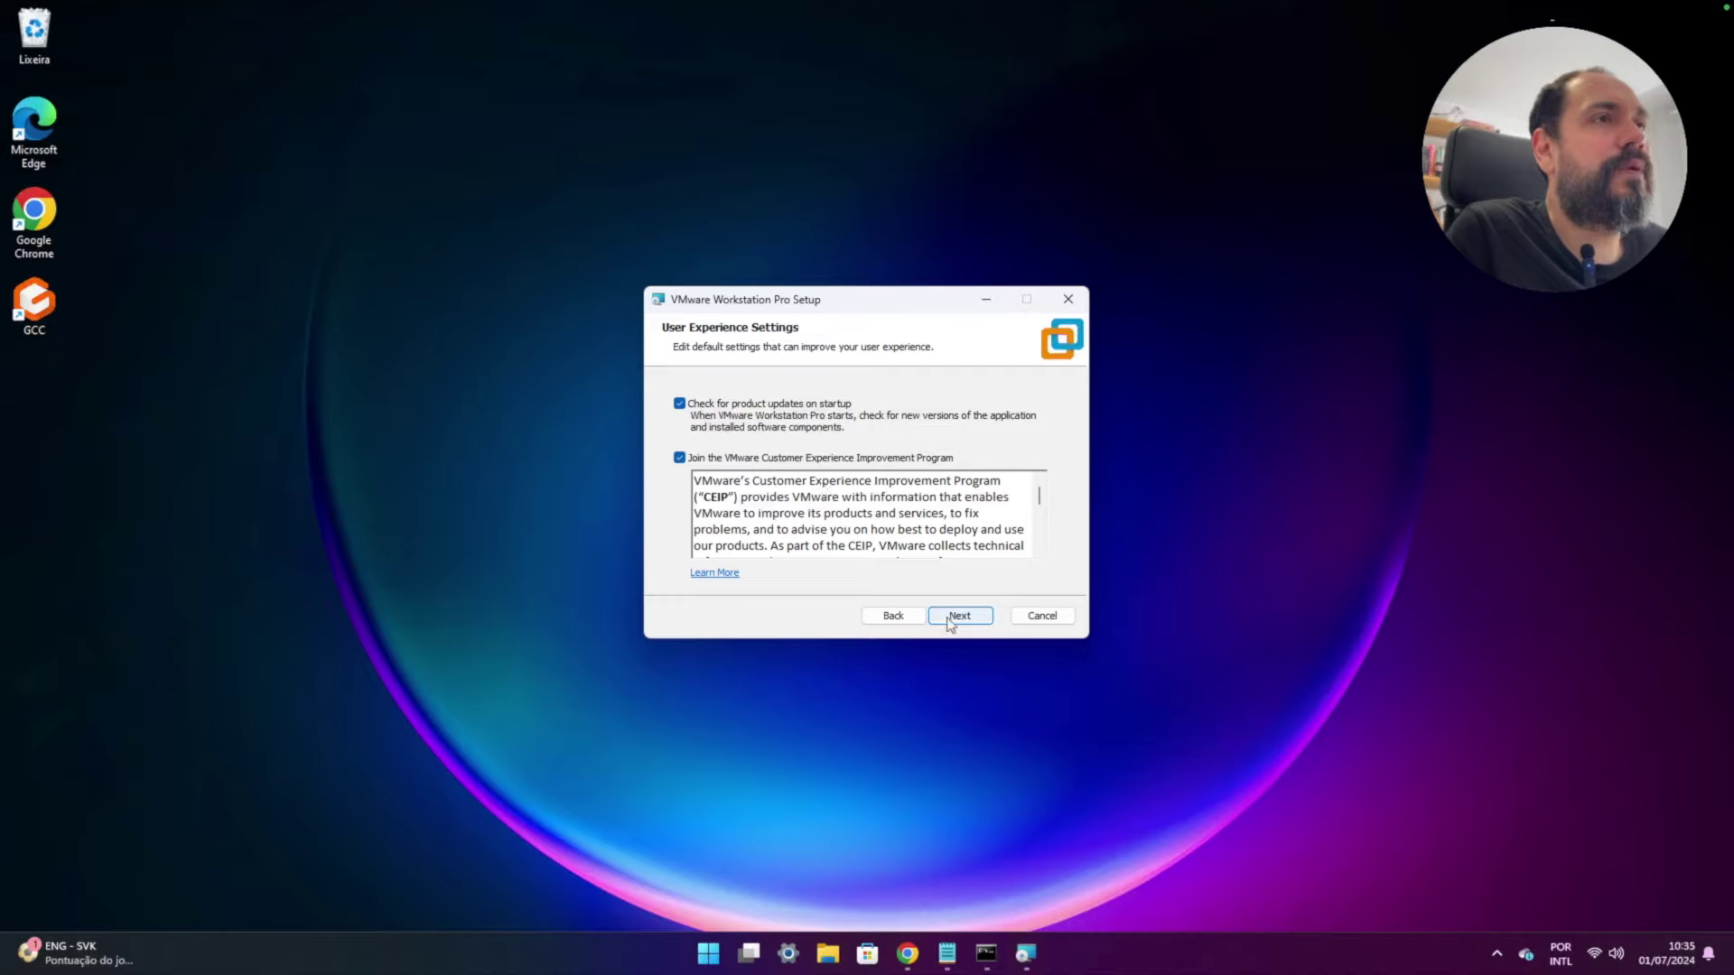
pyautogui.click(950, 621)
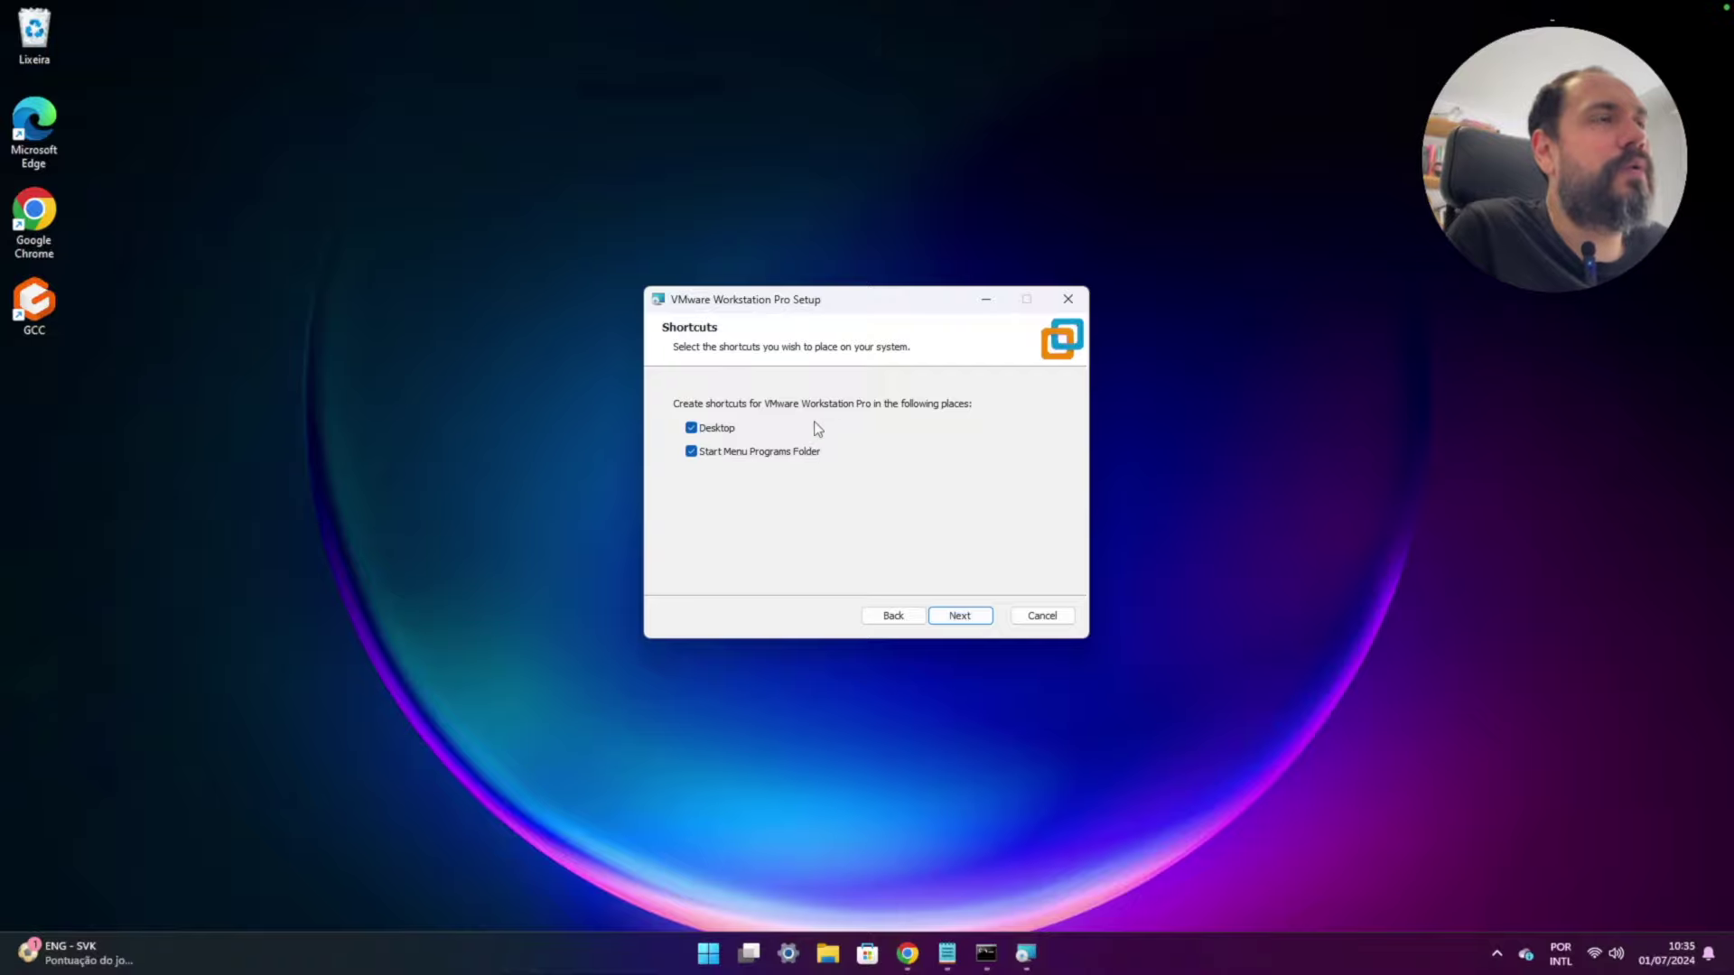
pyautogui.click(956, 615)
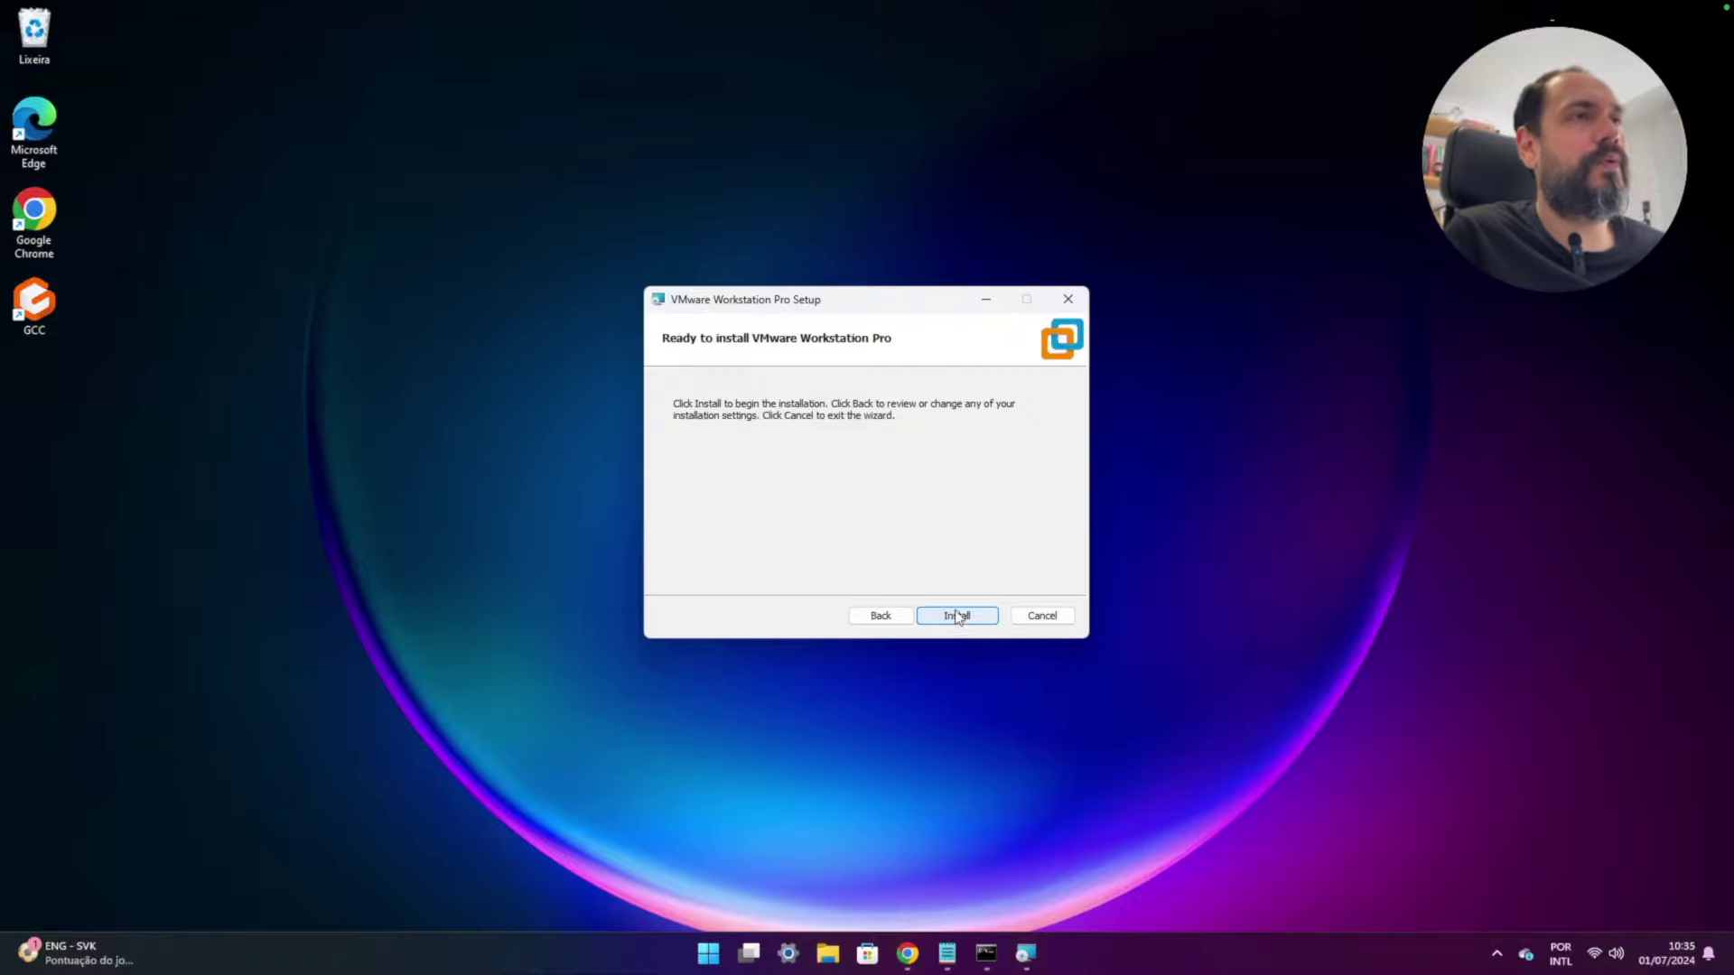
pyautogui.click(957, 615)
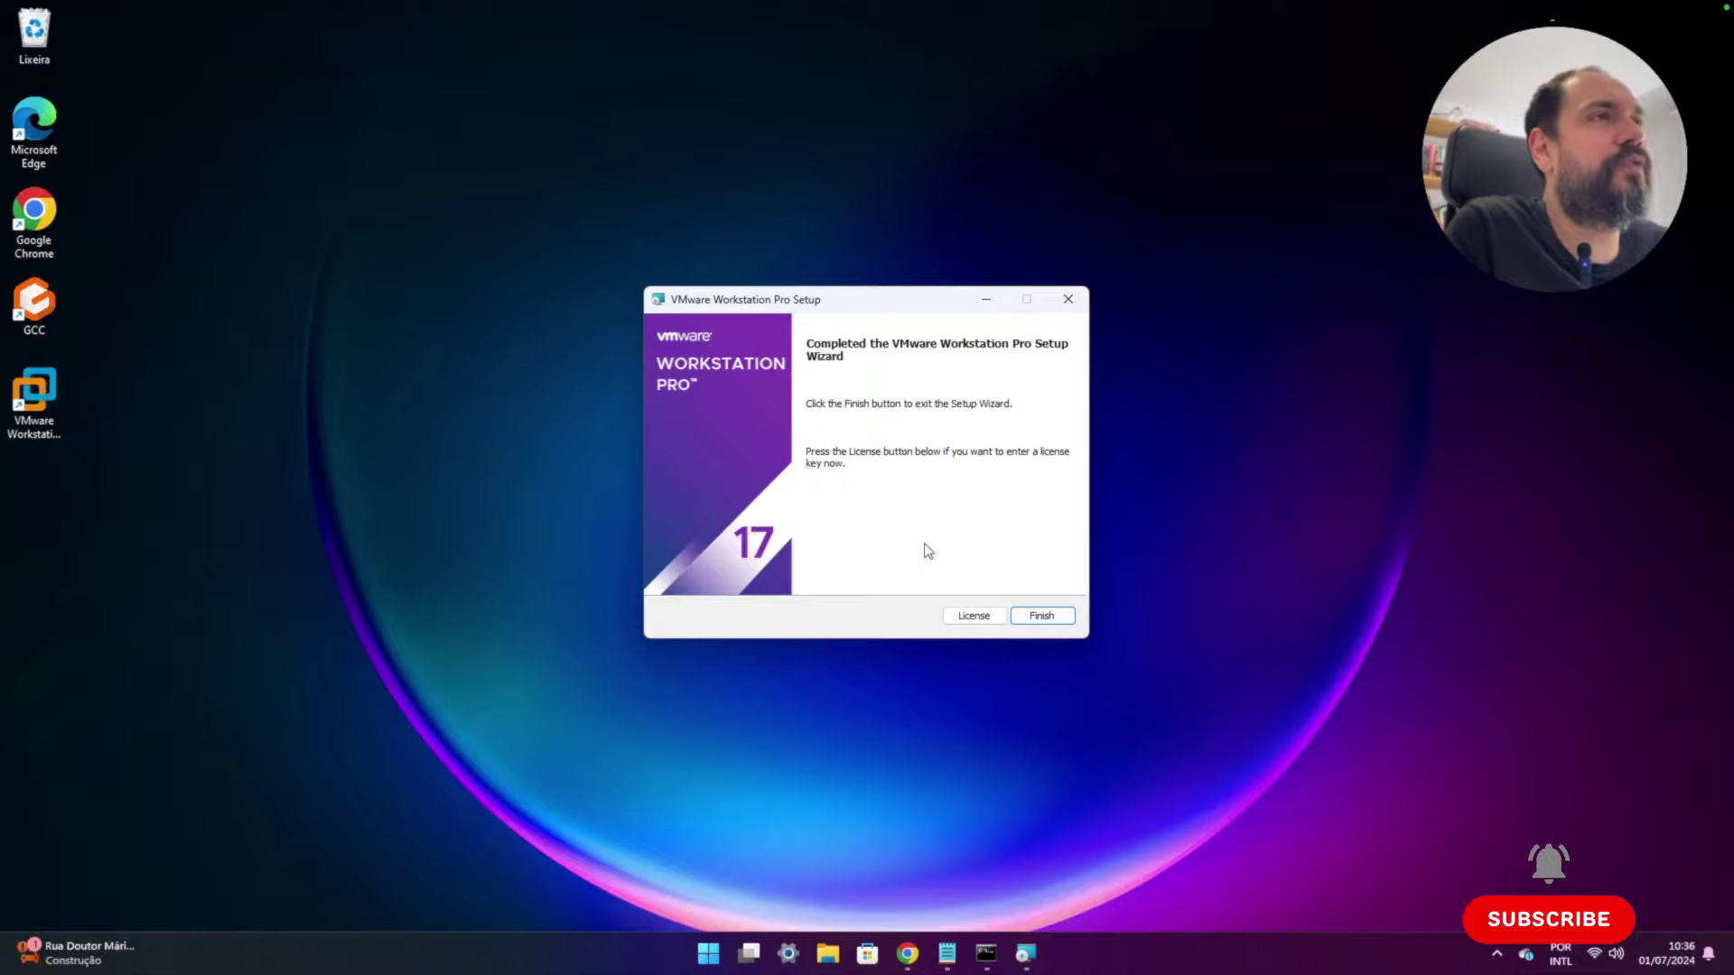
# - Finish setup, launch Workstation Pro and choose the free Personal Use license
pyautogui.click(1045, 617)
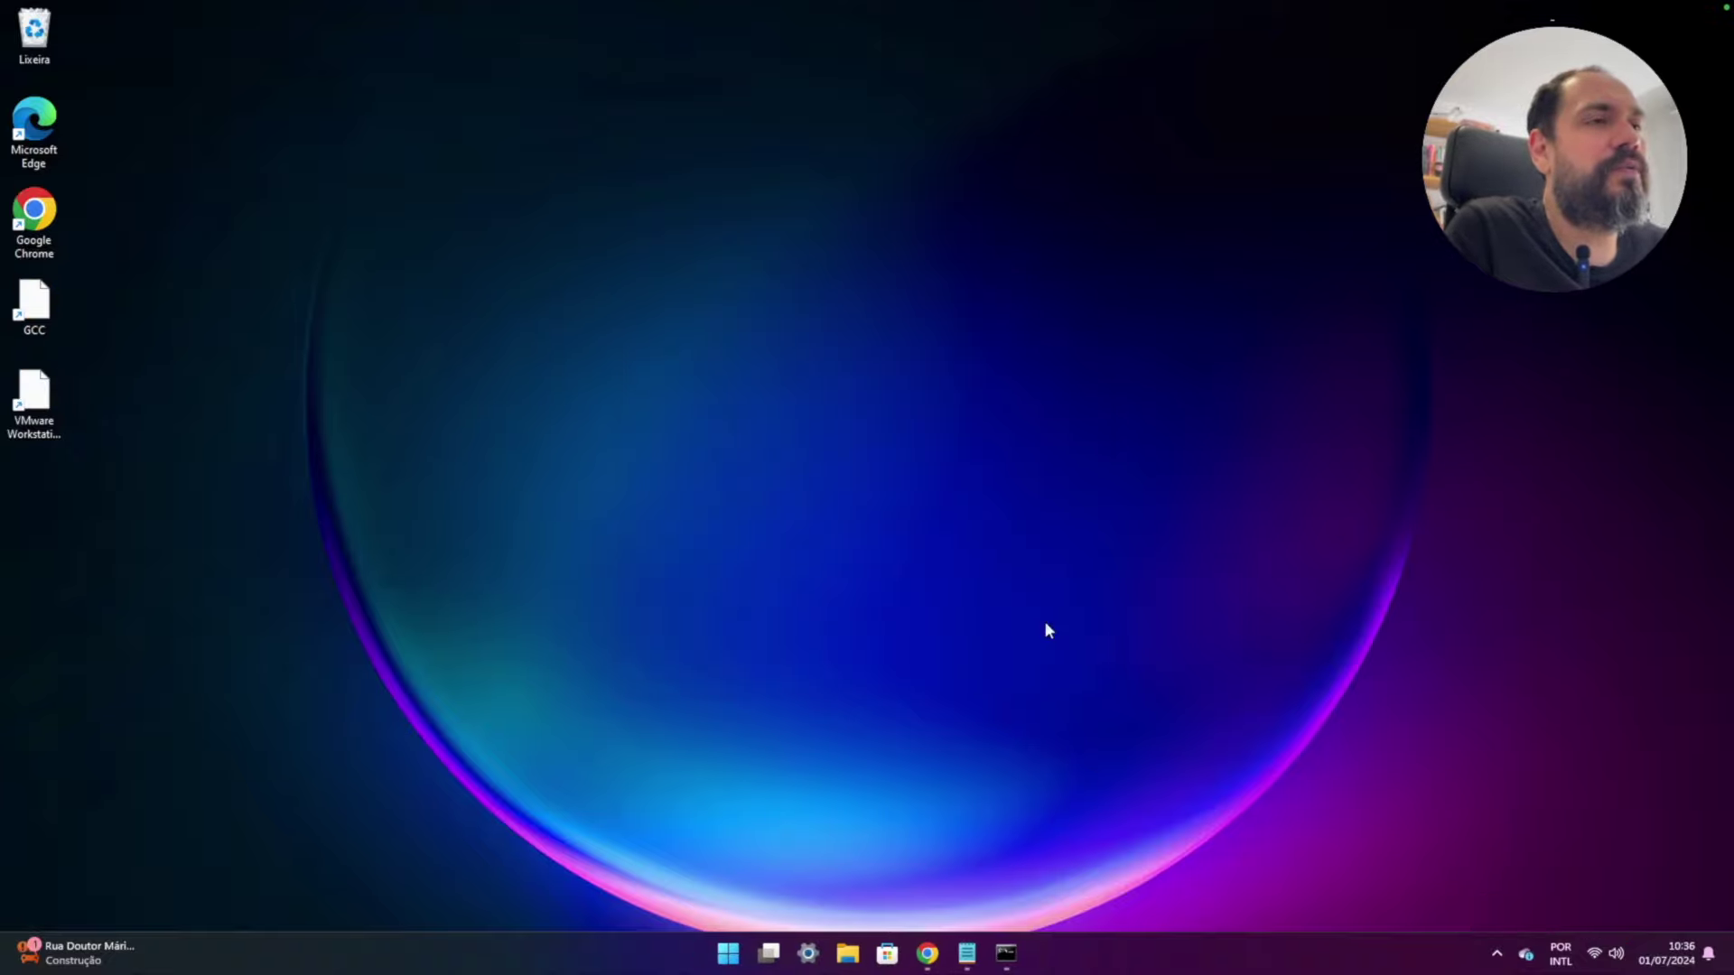
pyautogui.doubleClick(38, 397)
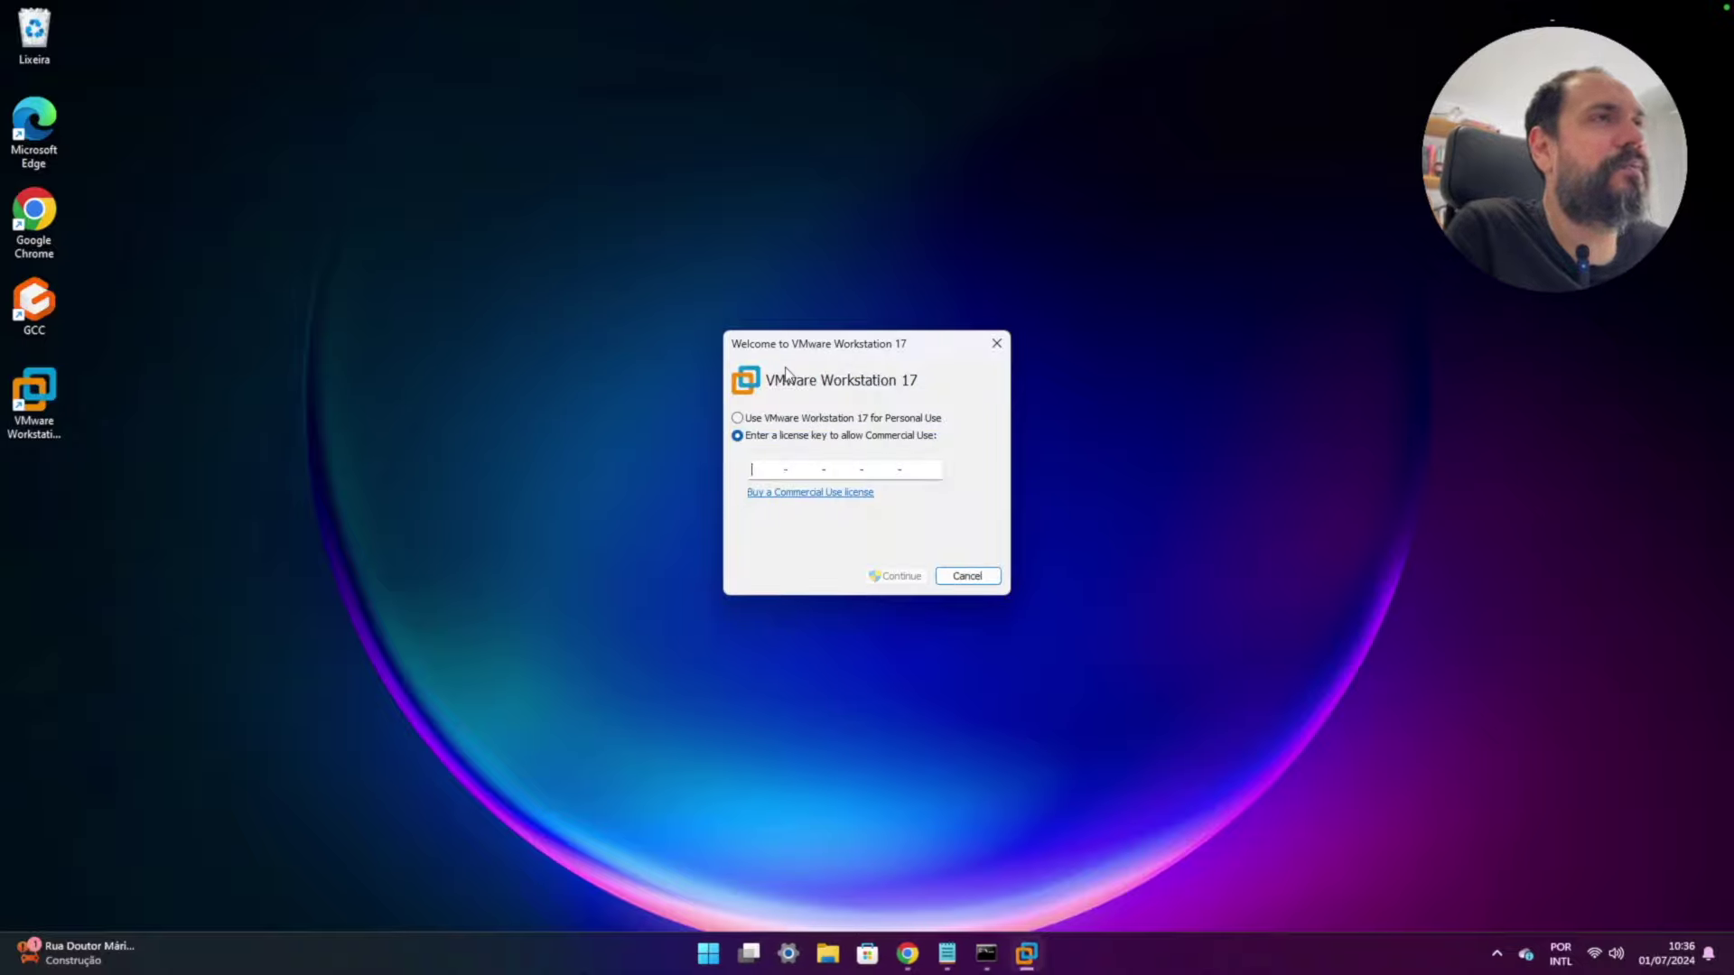
pyautogui.click(738, 418)
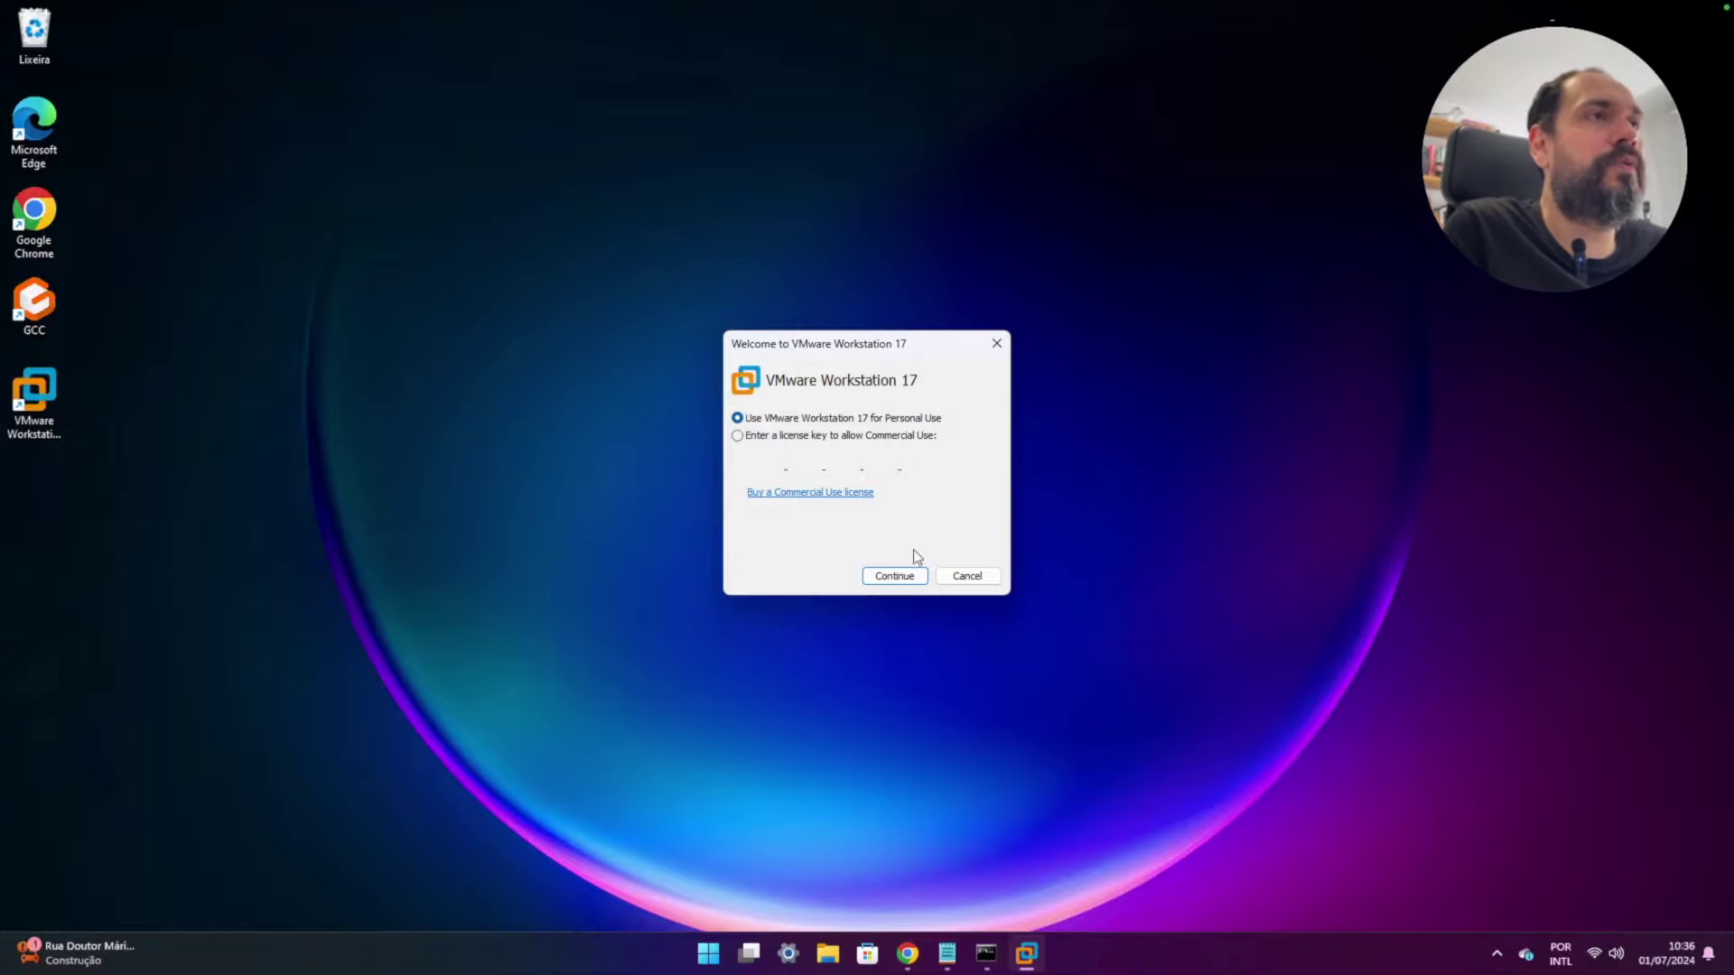
pyautogui.click(907, 582)
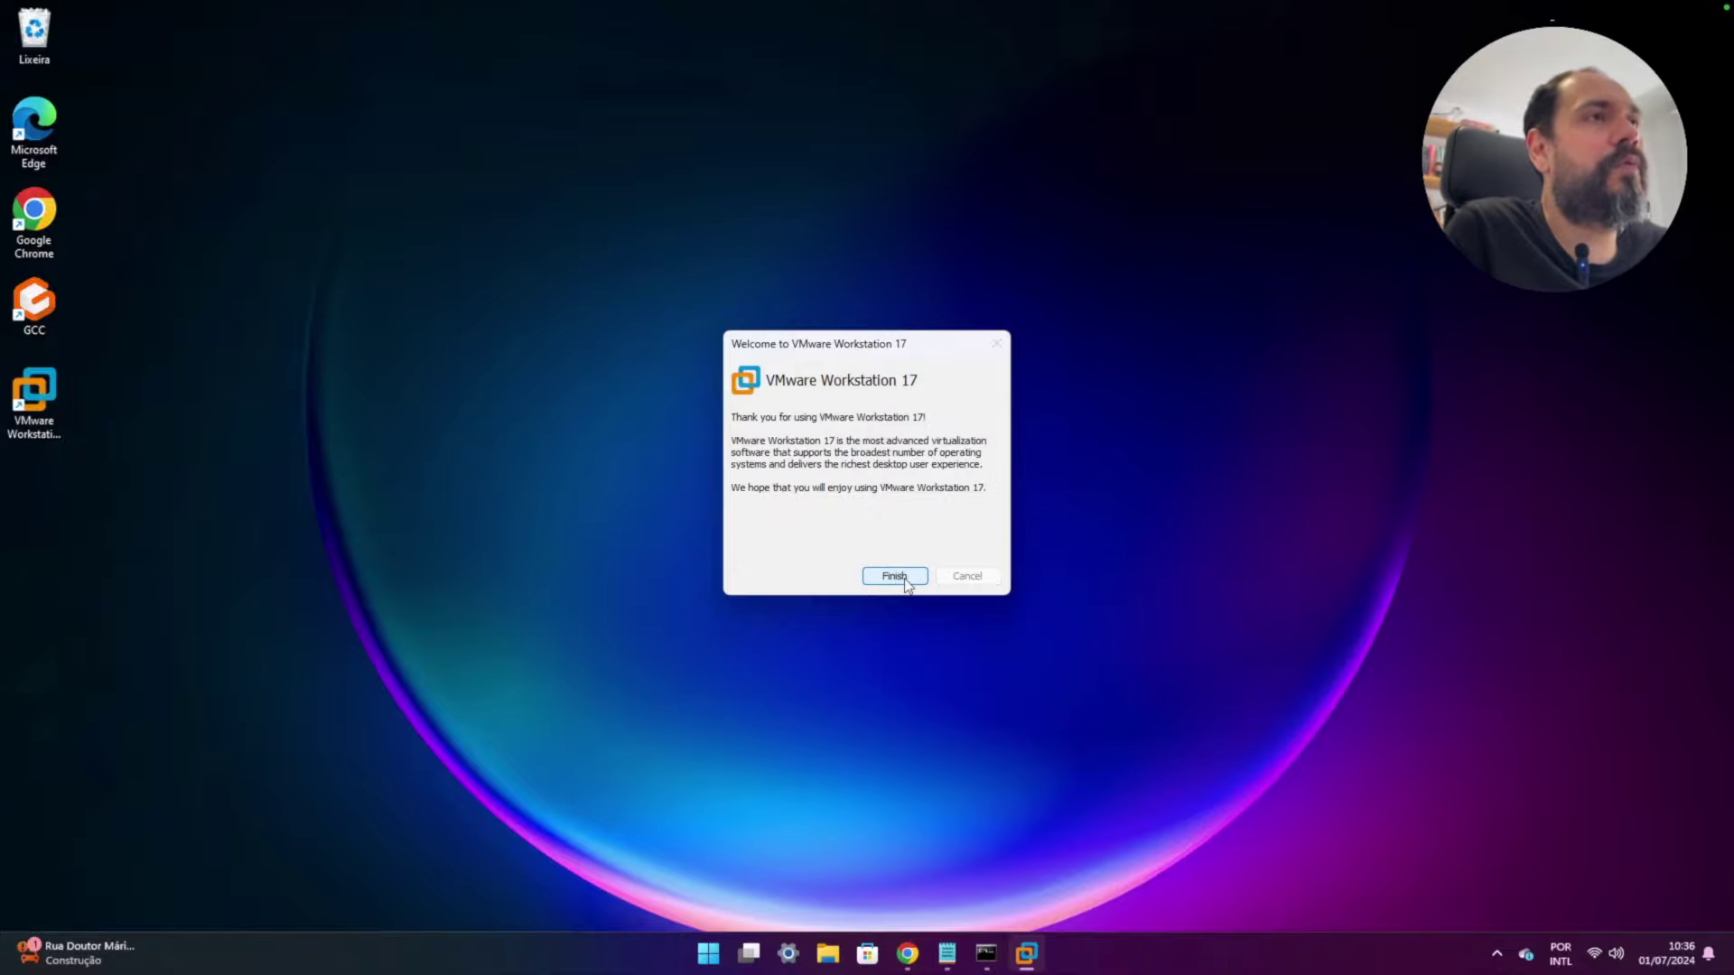
pyautogui.click(907, 582)
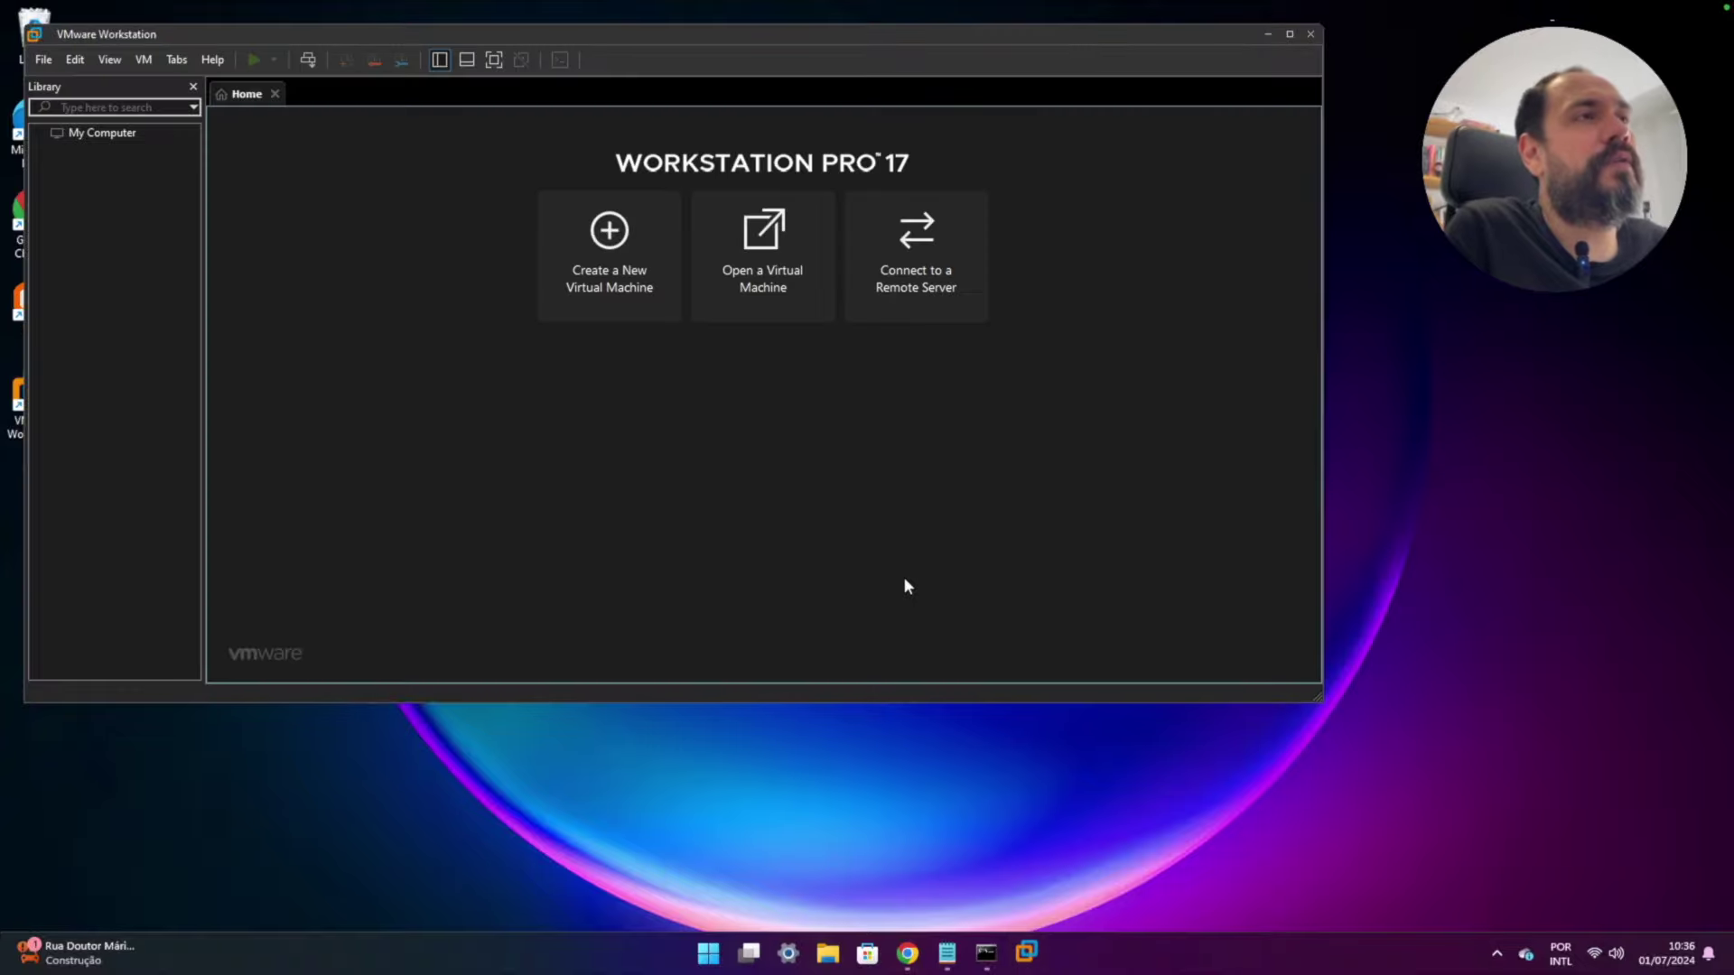
# - Maximize Workstation, open the Virtual Network Editor and select the VMnet8 NAT network on 192.168.142.0
pyautogui.doubleClick(528, 33)
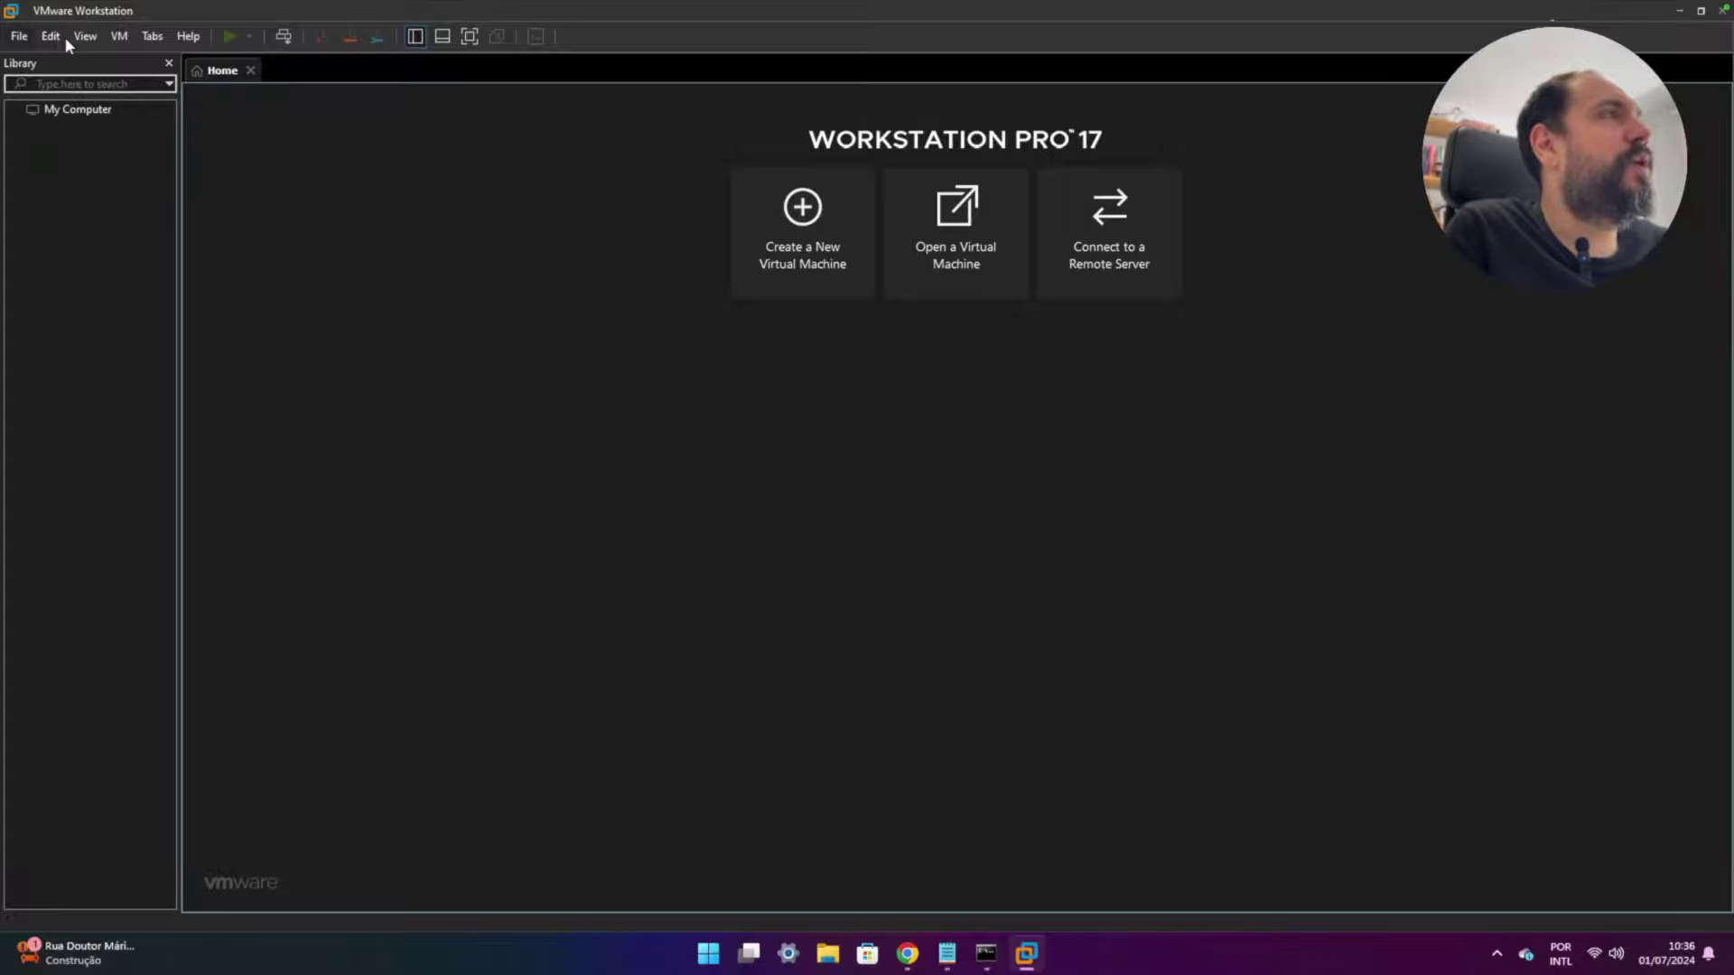
pyautogui.click(112, 37)
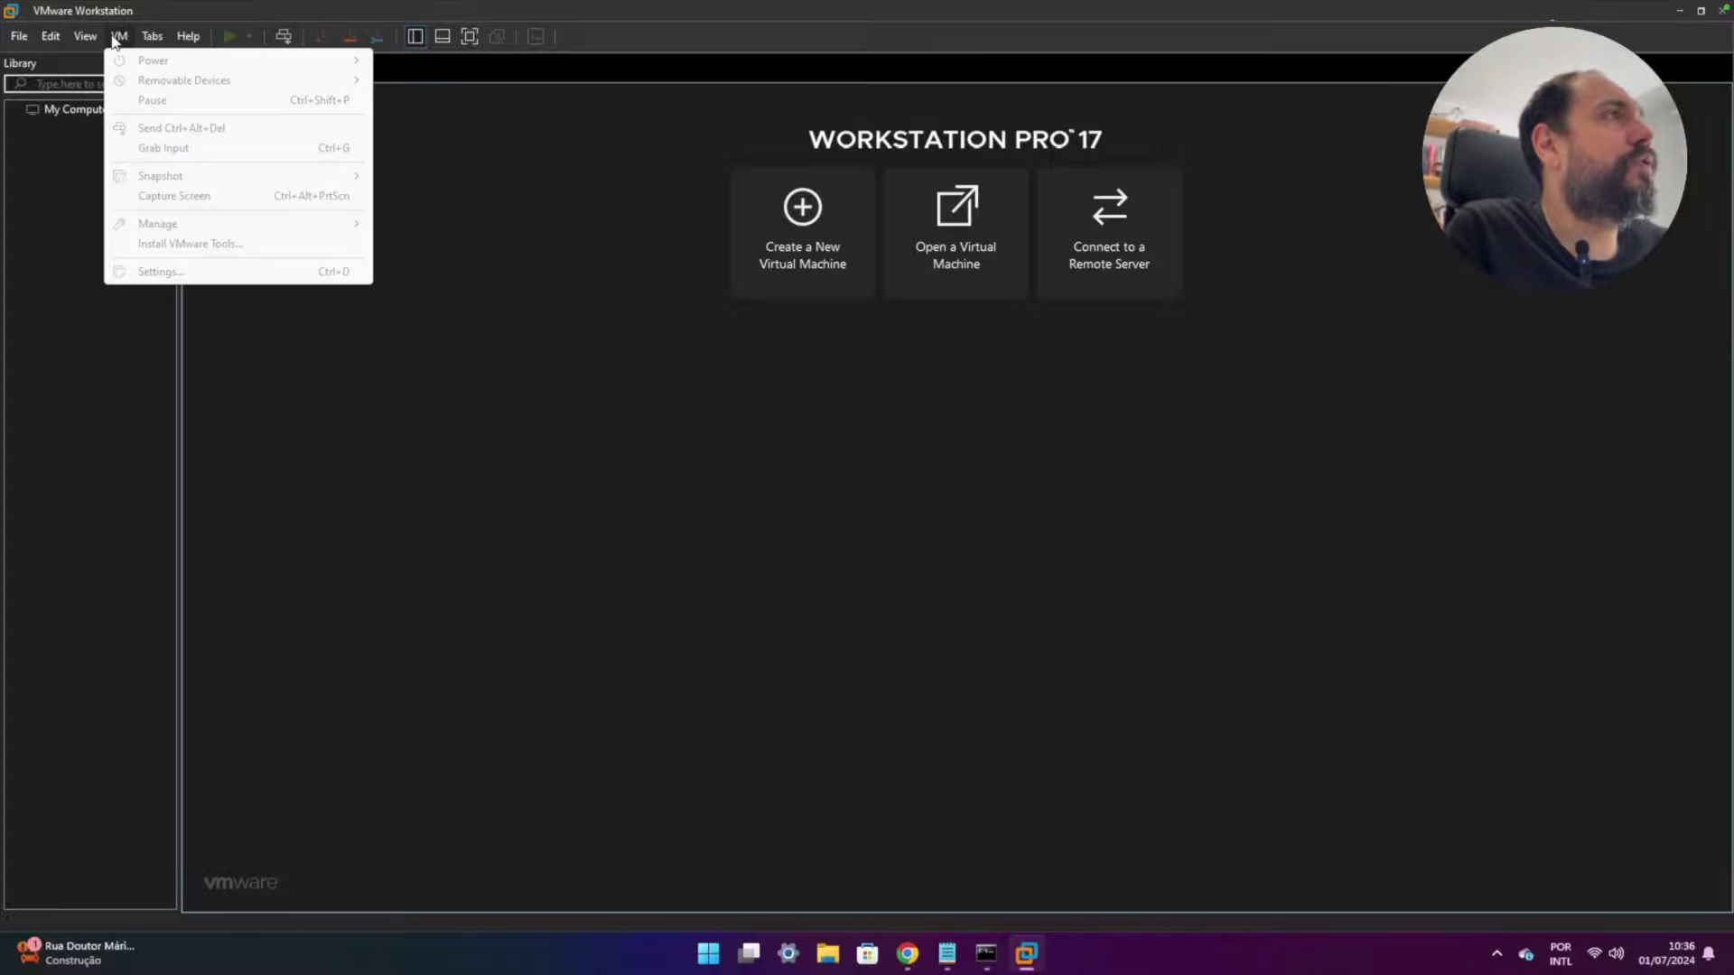
pyautogui.moveTo(100, 34)
pyautogui.click(151, 283)
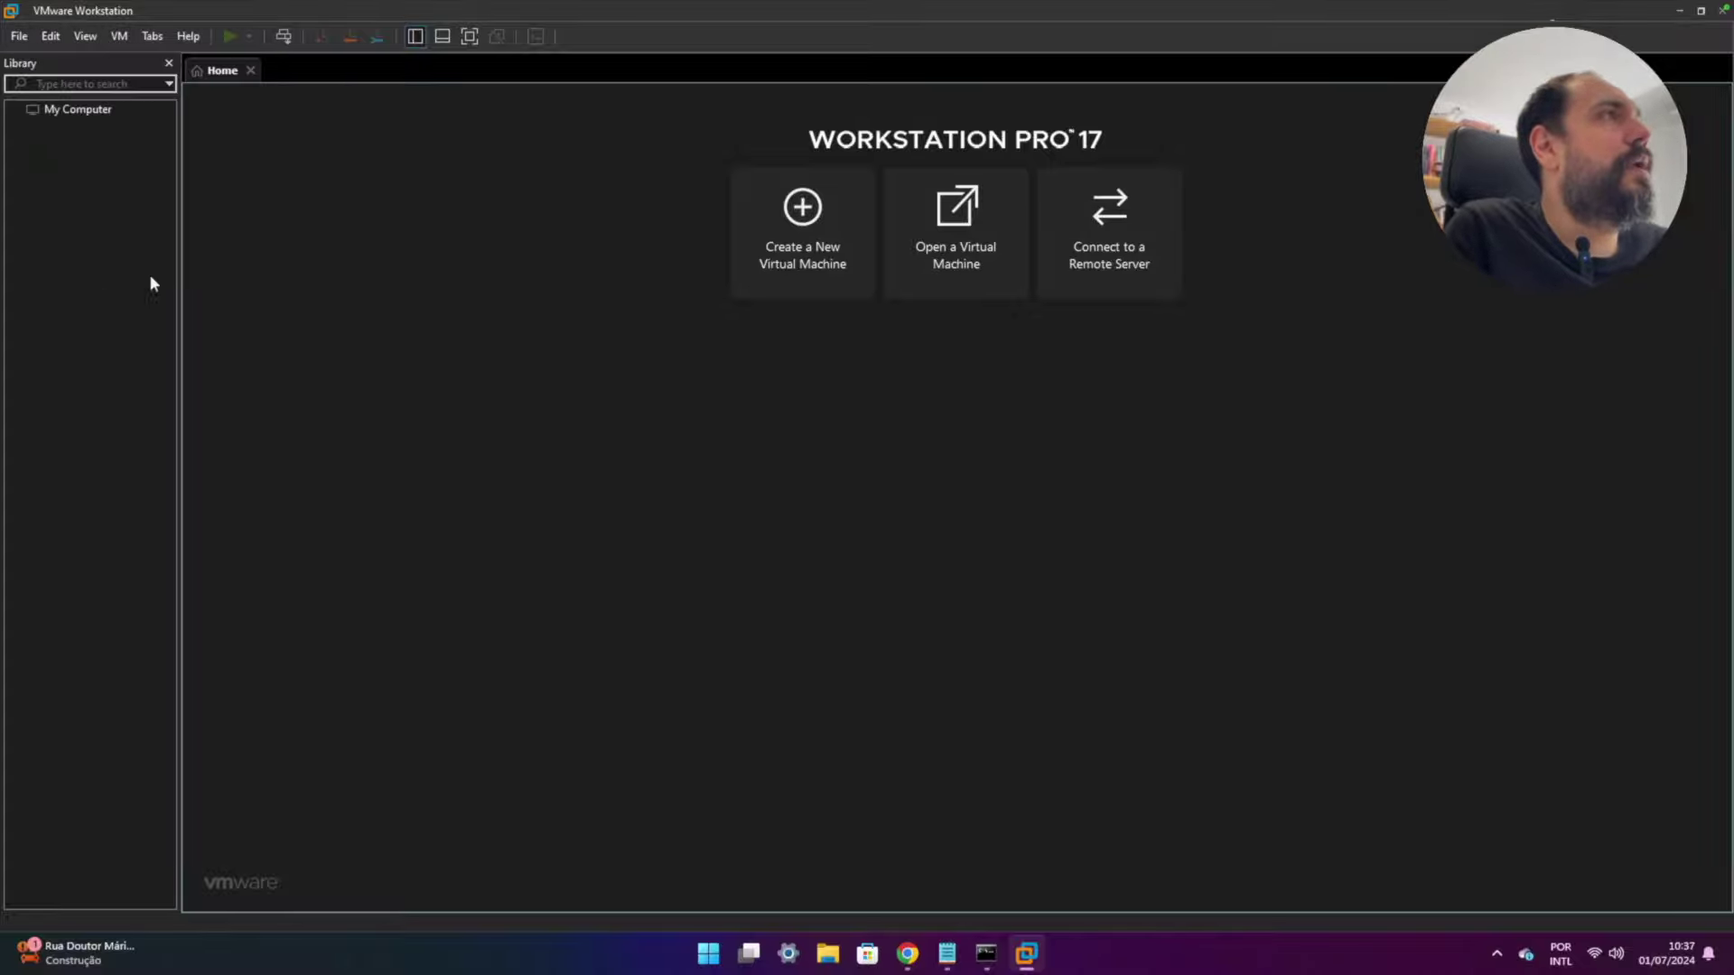
pyautogui.click(55, 40)
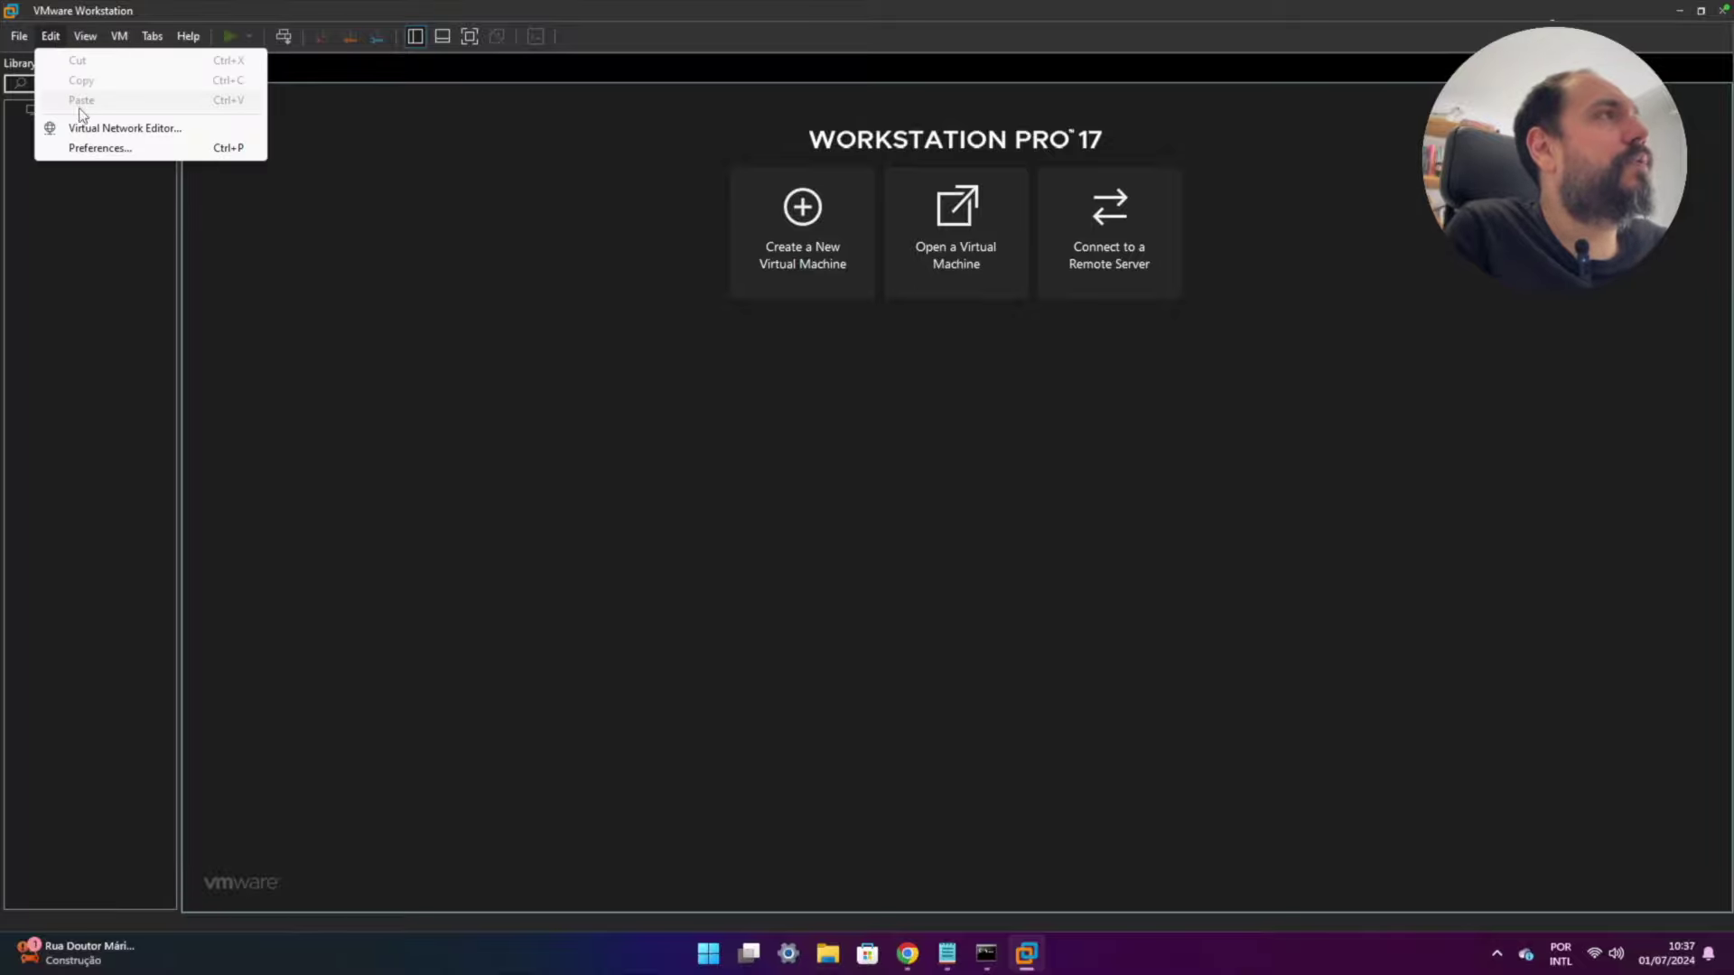
pyautogui.click(142, 131)
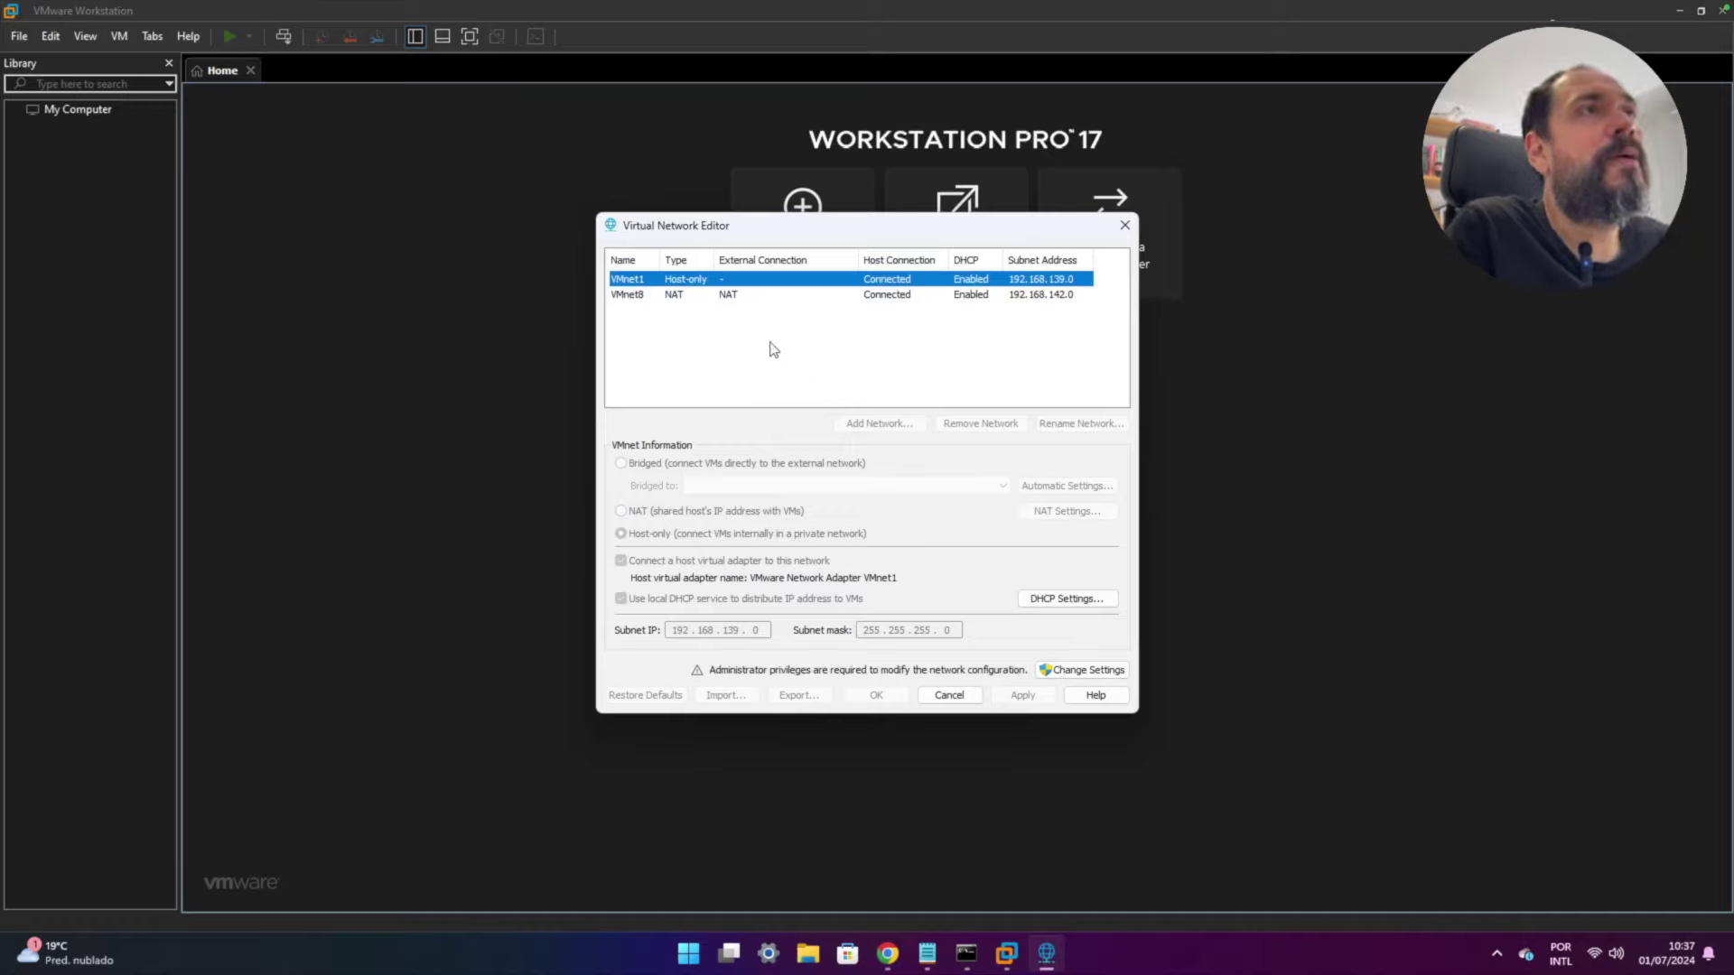
pyautogui.click(640, 296)
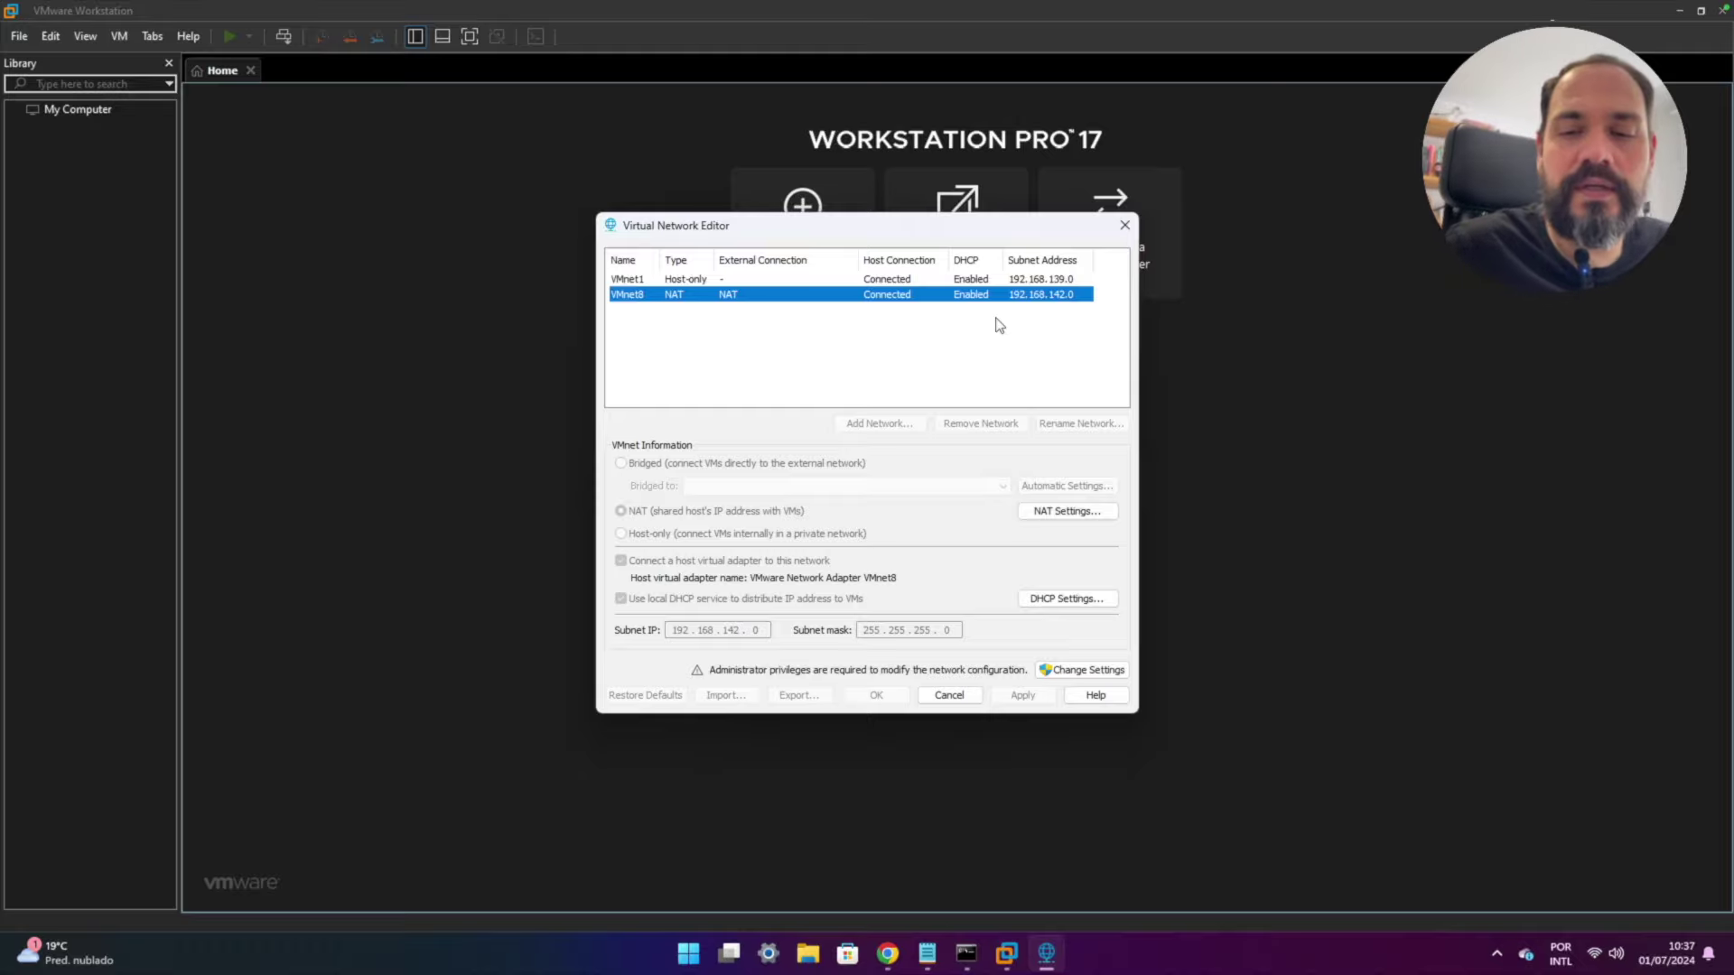
# - Add an IP section to the notes: 192.168.142.0 rede, 192.168.142.10 hypervisor (AHV), 192.168.142.11 CVM
pyautogui.click(927, 953)
pyautogui.press('Return')
pyautogui.press('Return')
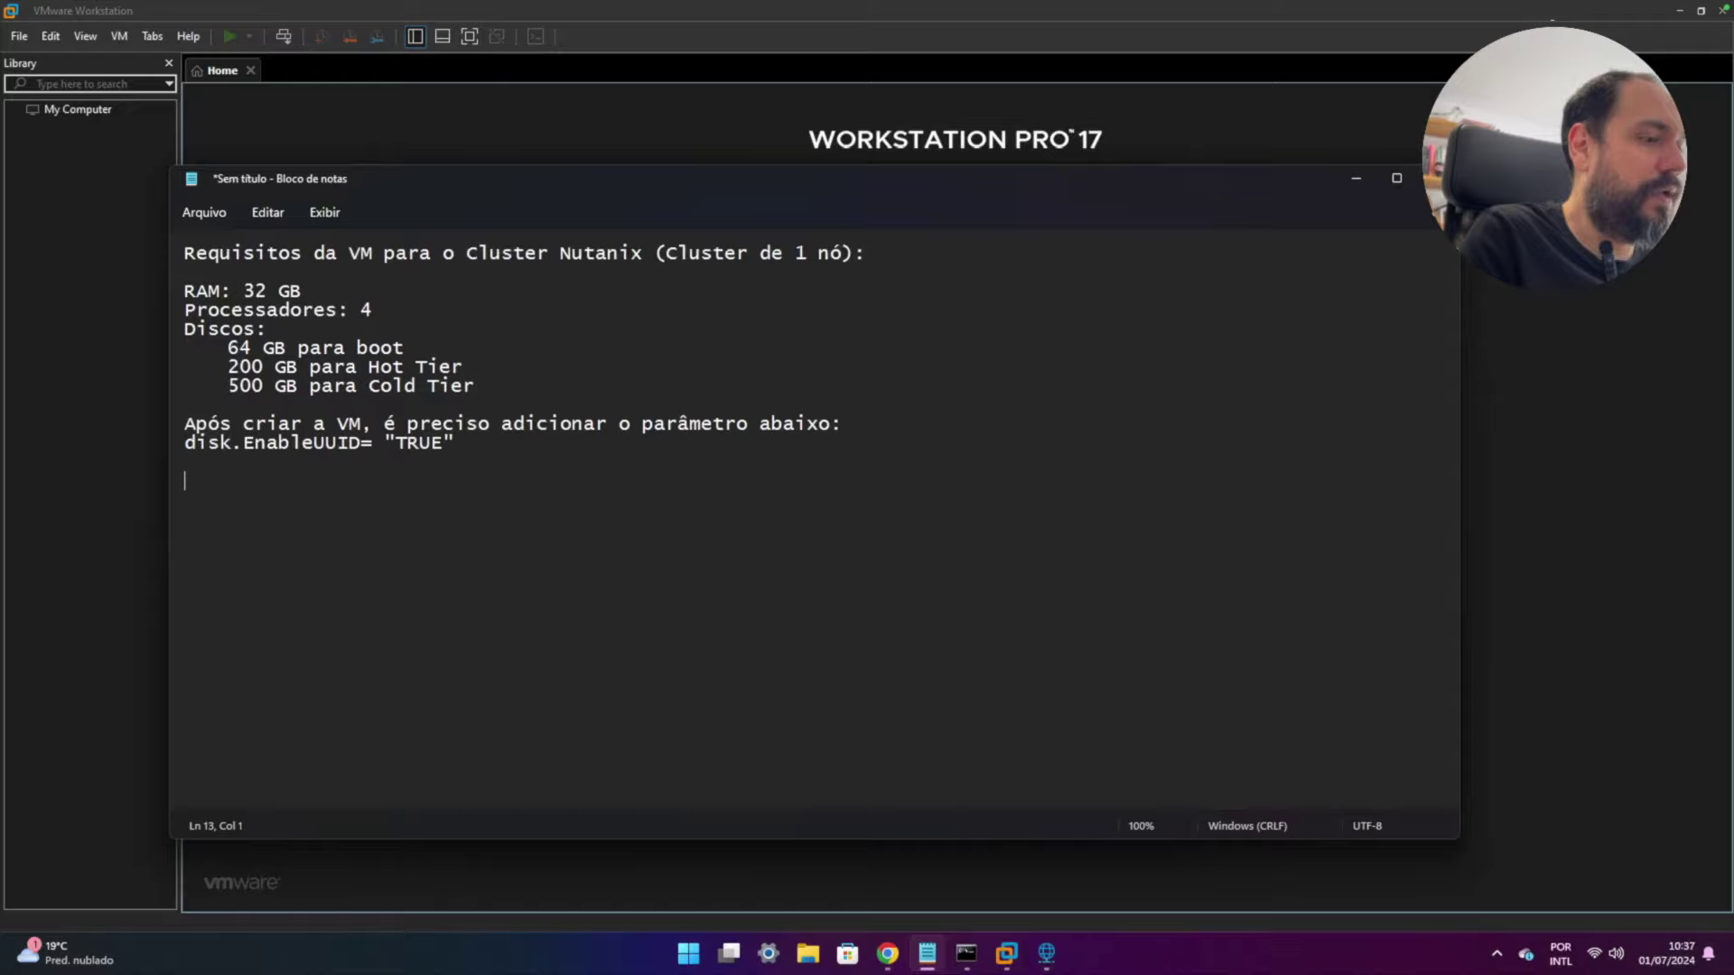
pyautogui.write('IP ')
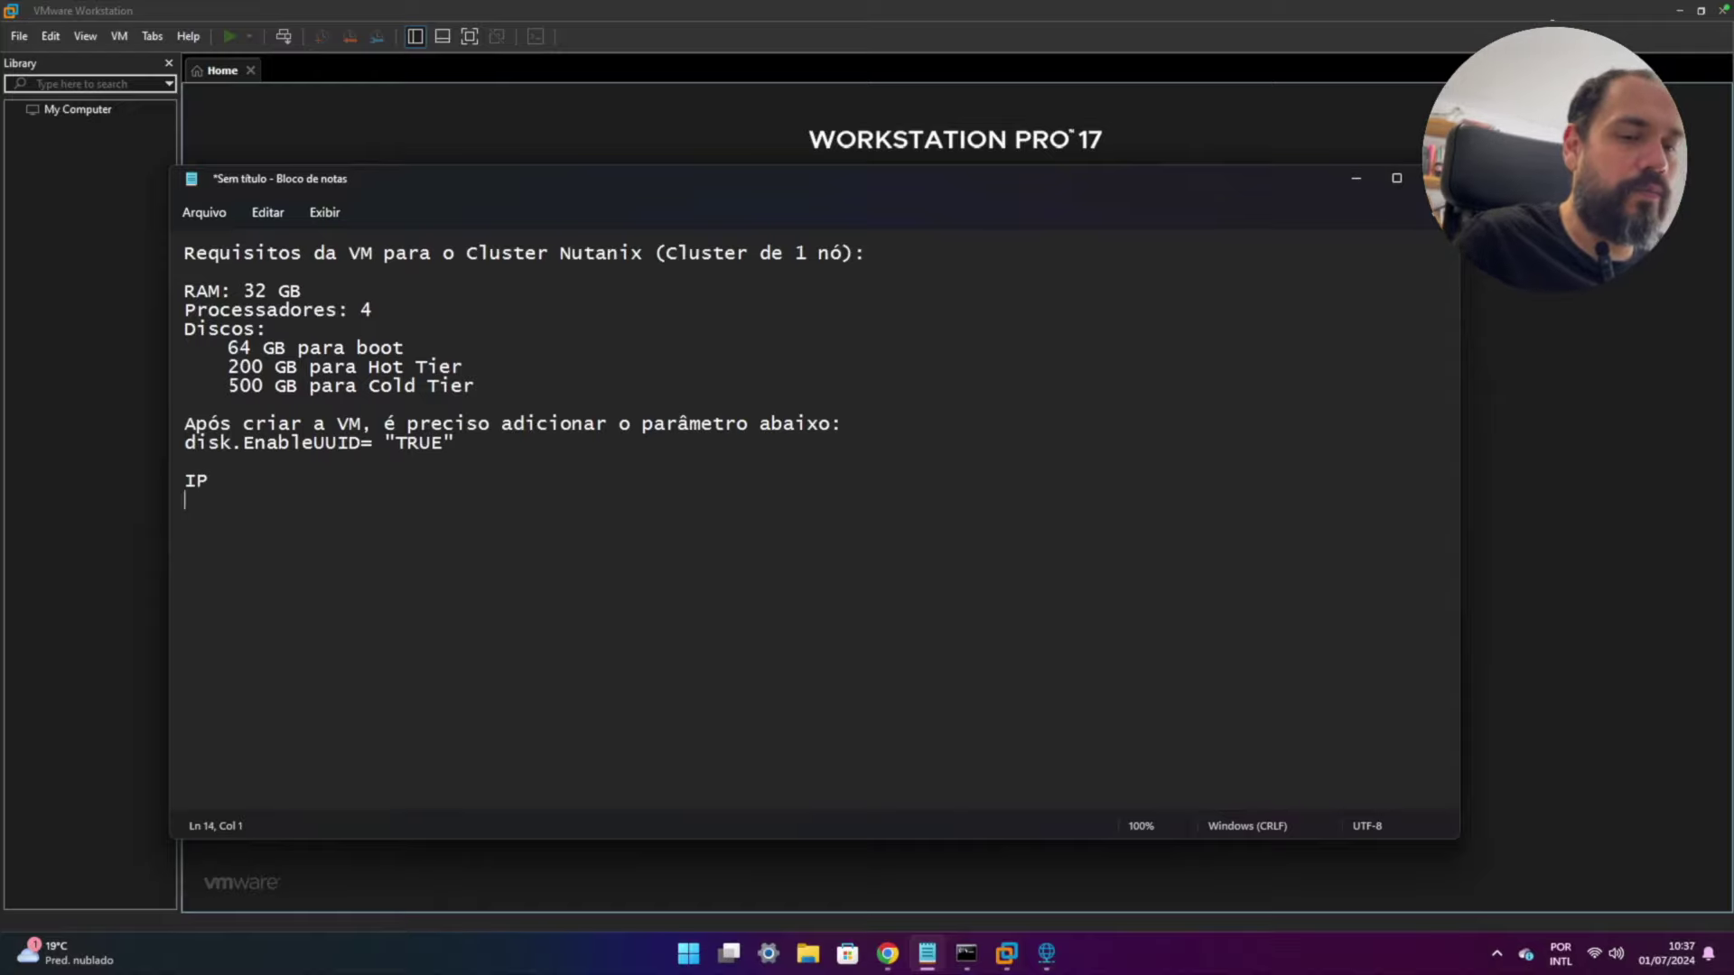
pyautogui.write('192')
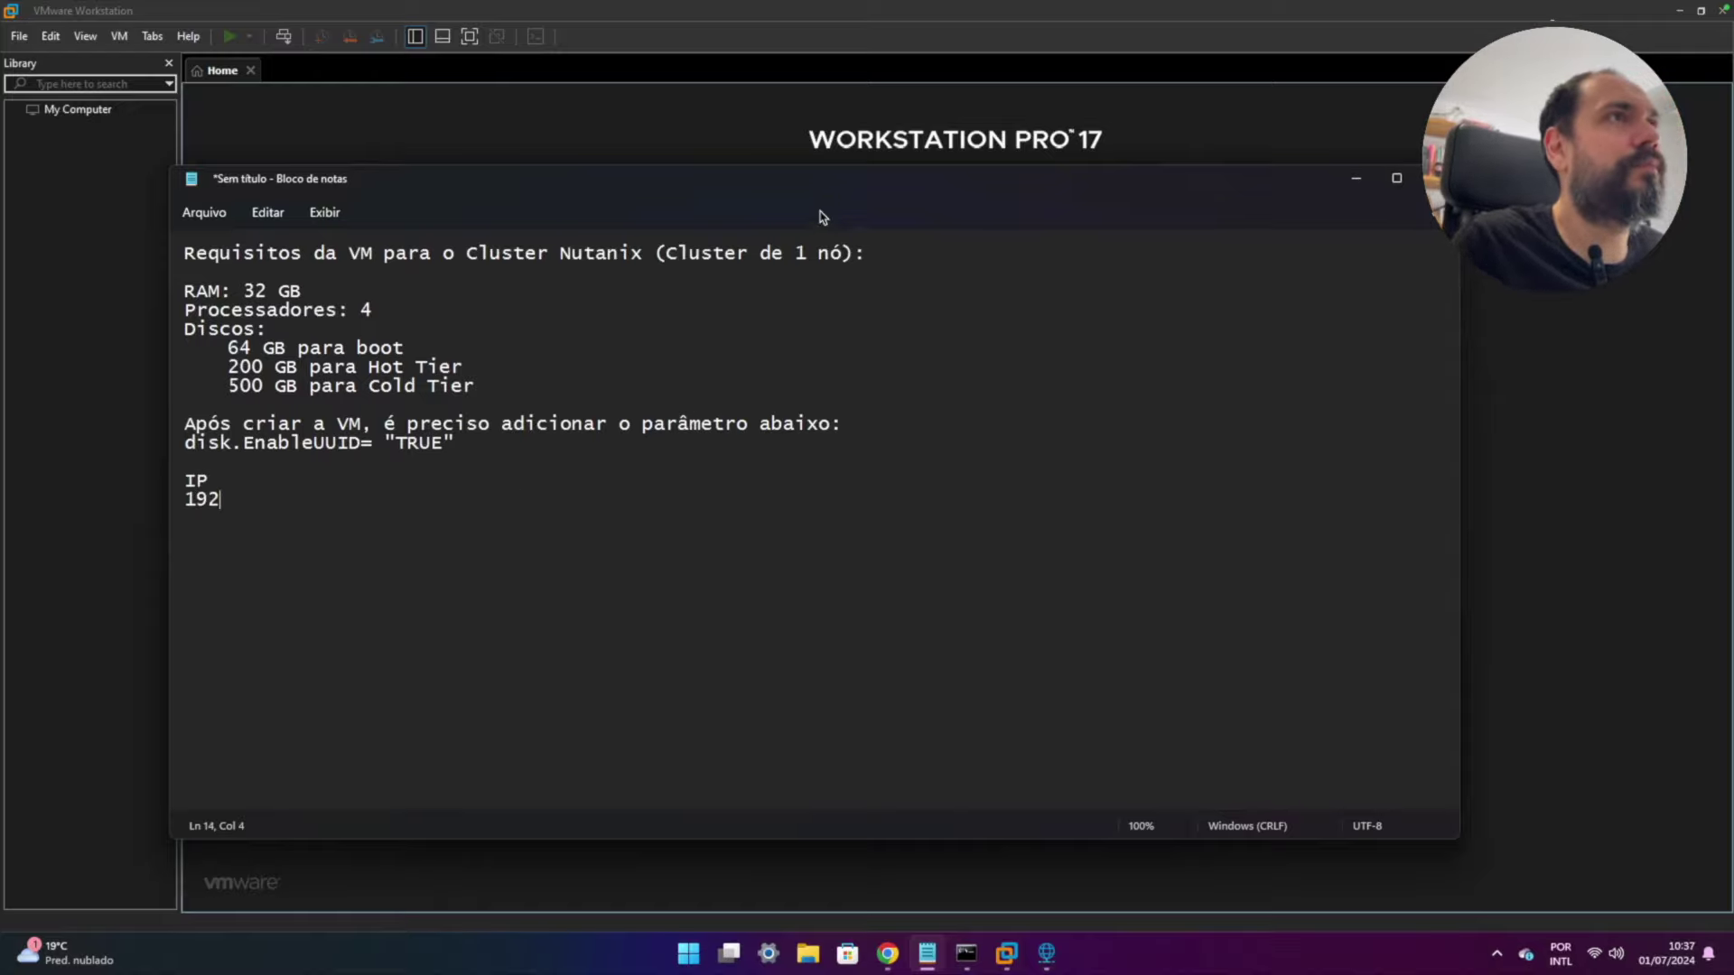
pyautogui.moveTo(829, 183); pyautogui.dragTo(941, 332)
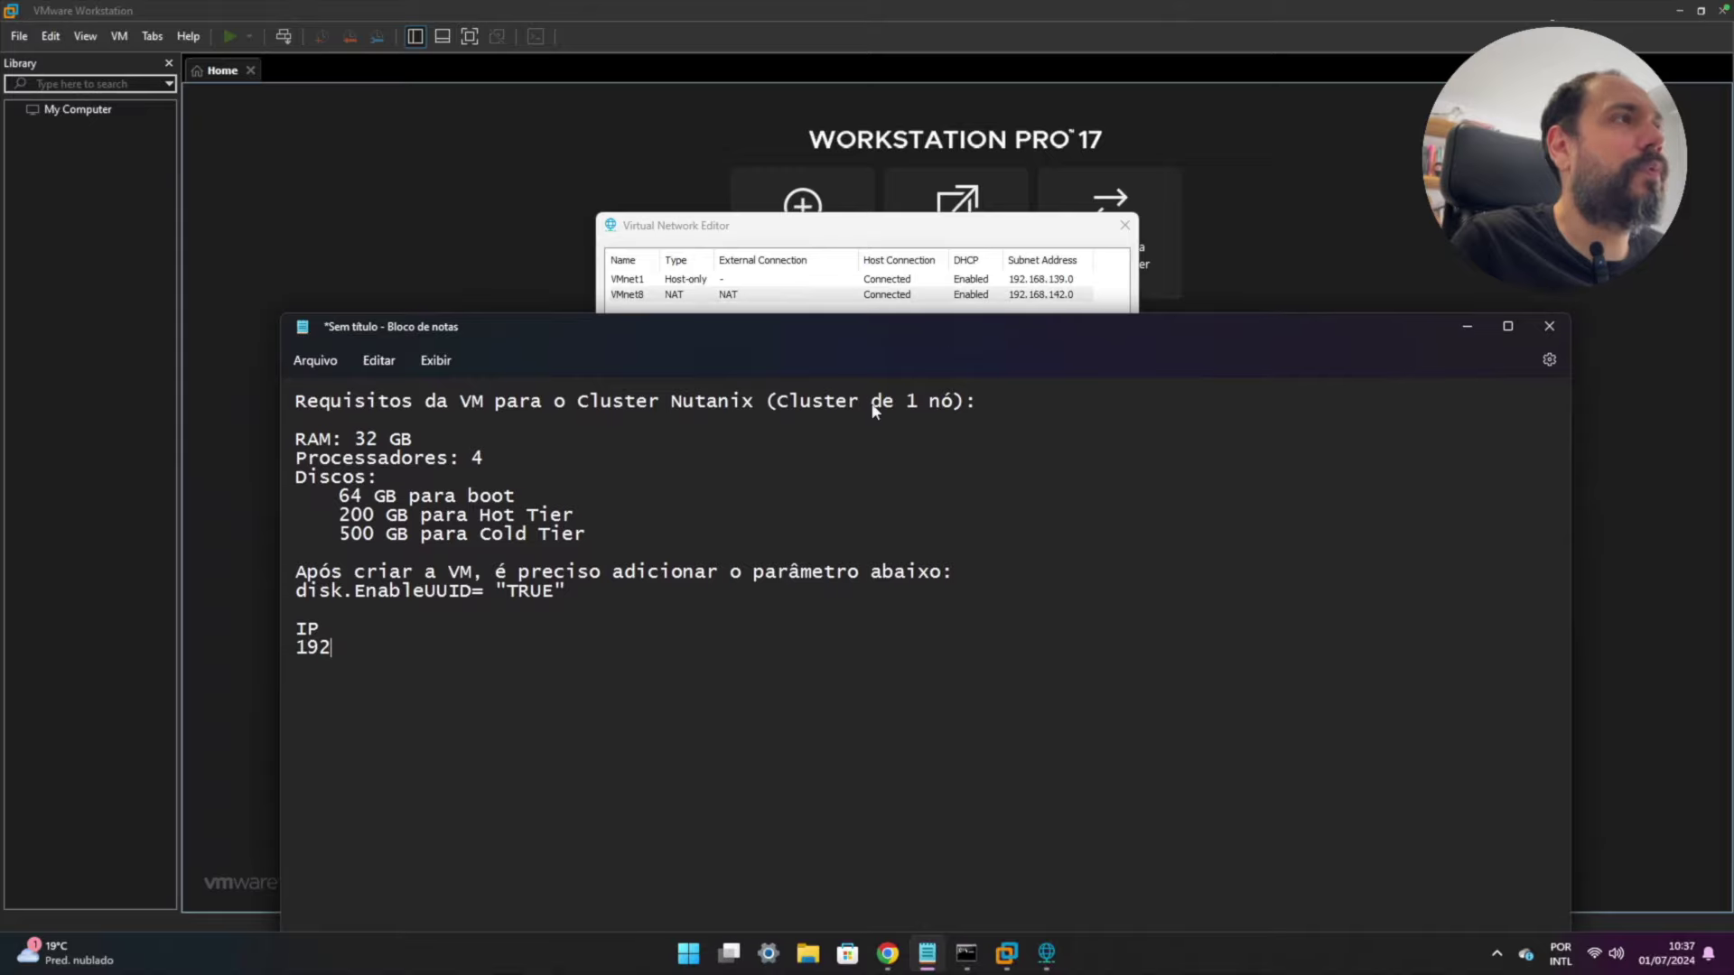
pyautogui.write('.168')
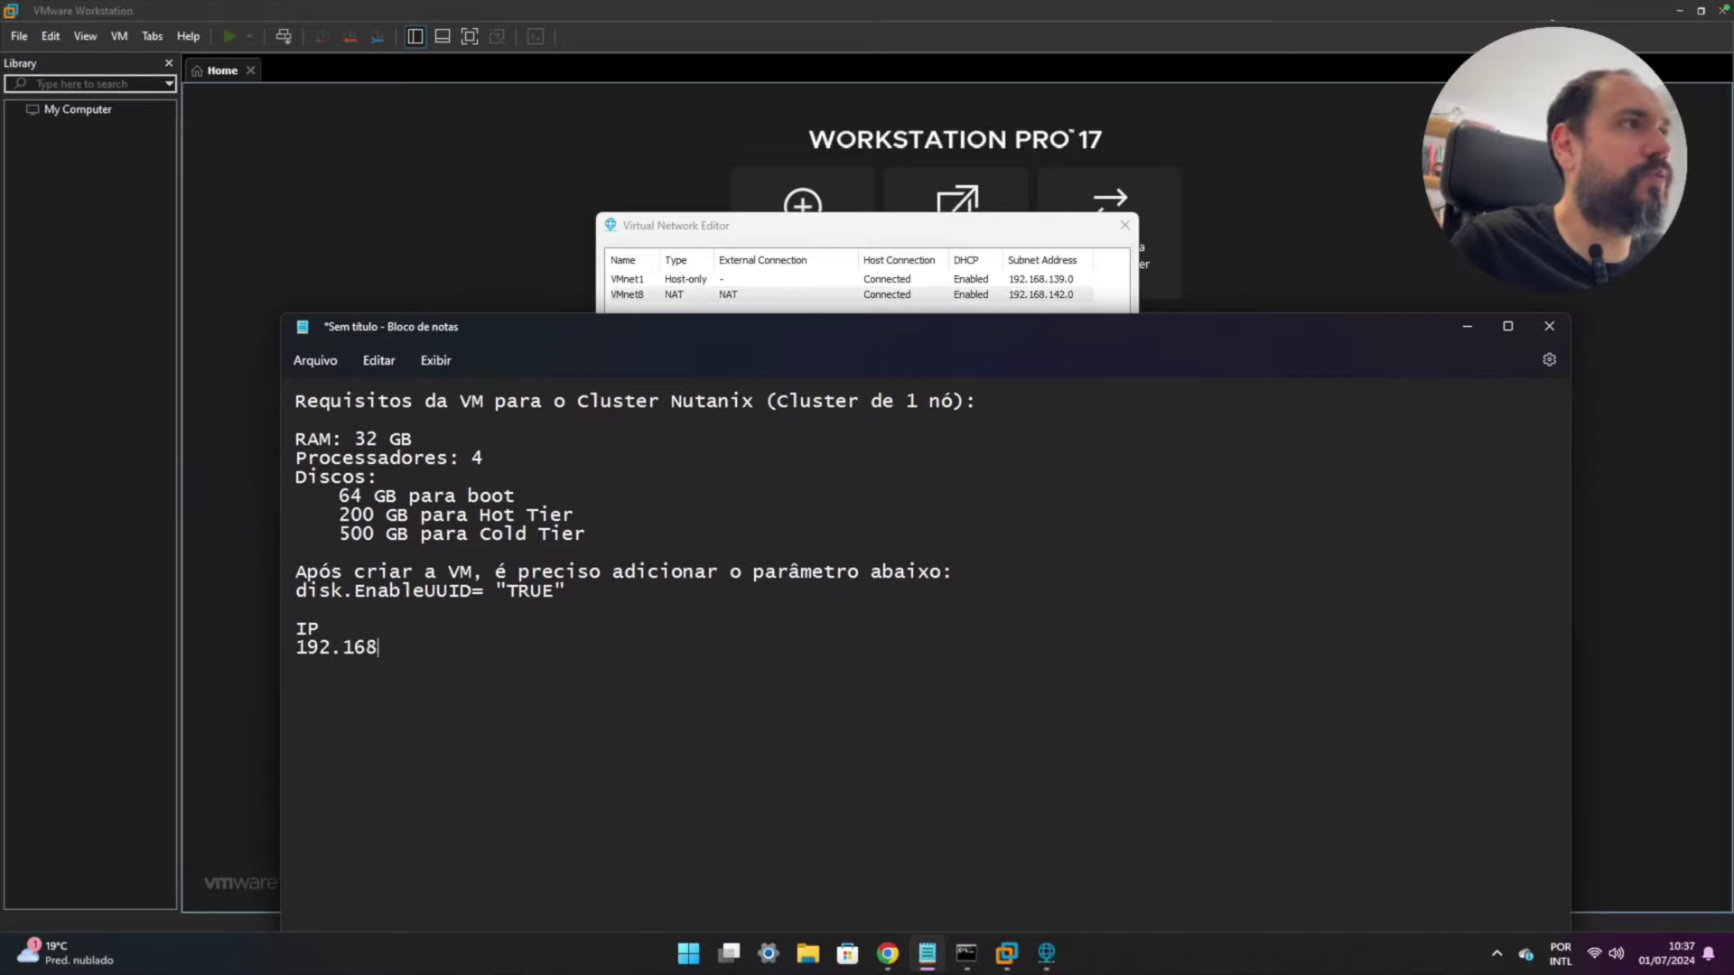
pyautogui.write('.142.0')
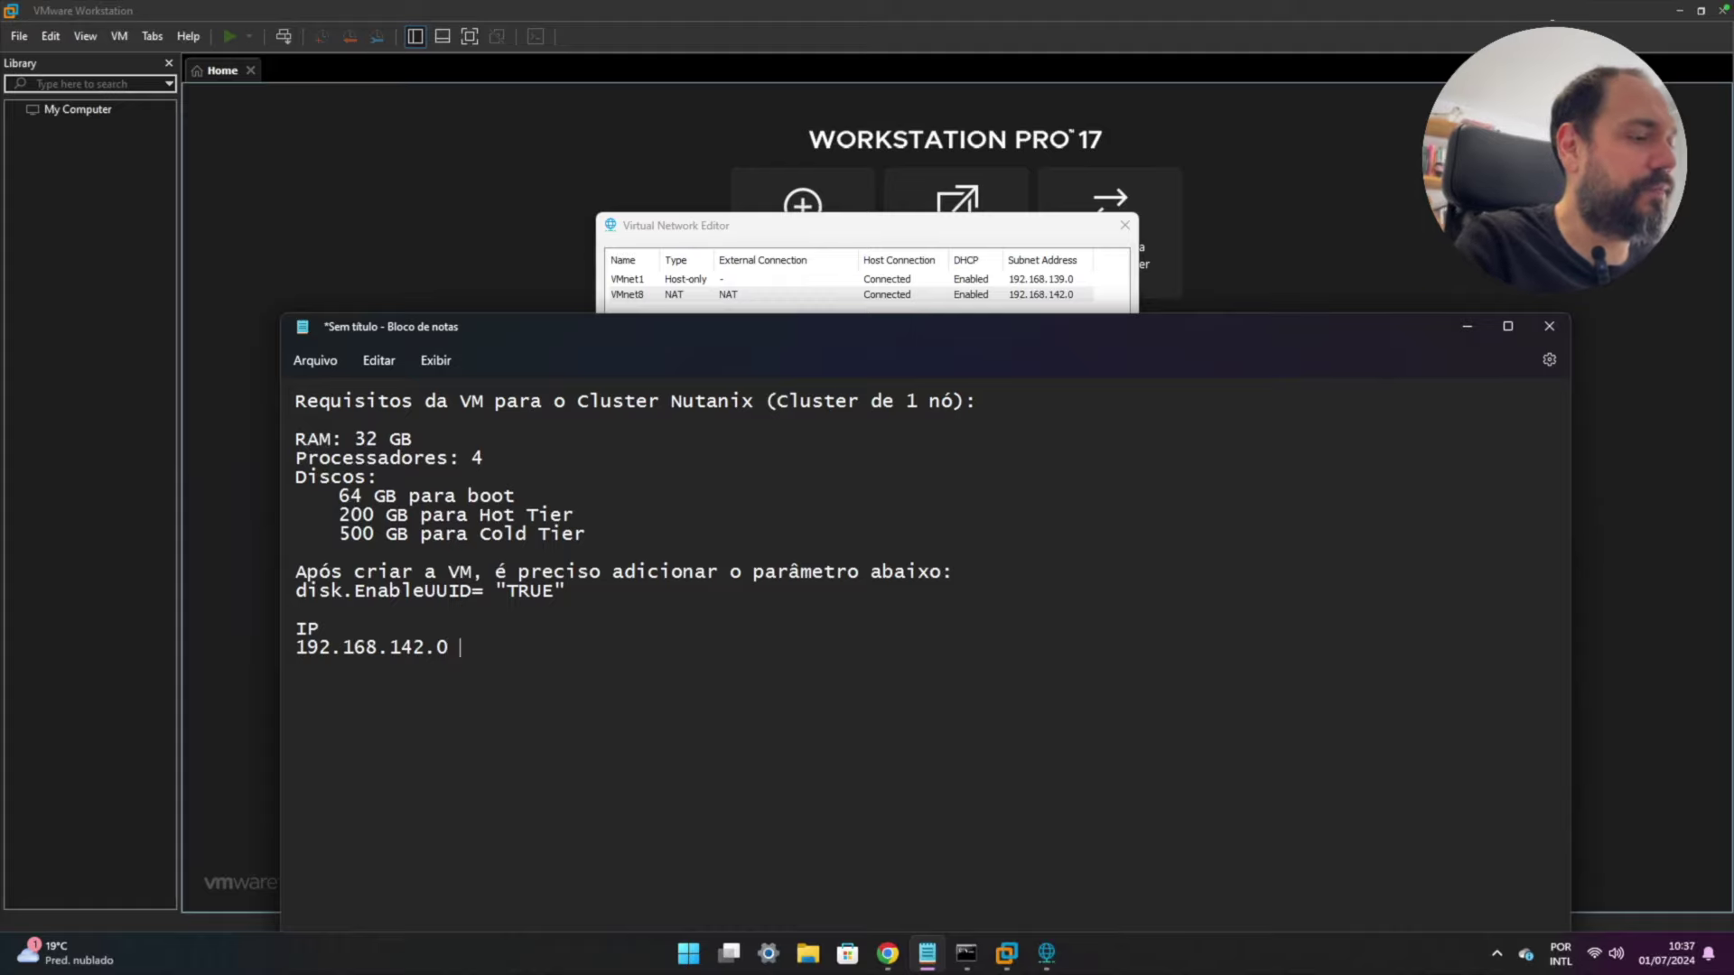
pyautogui.write(' rede')
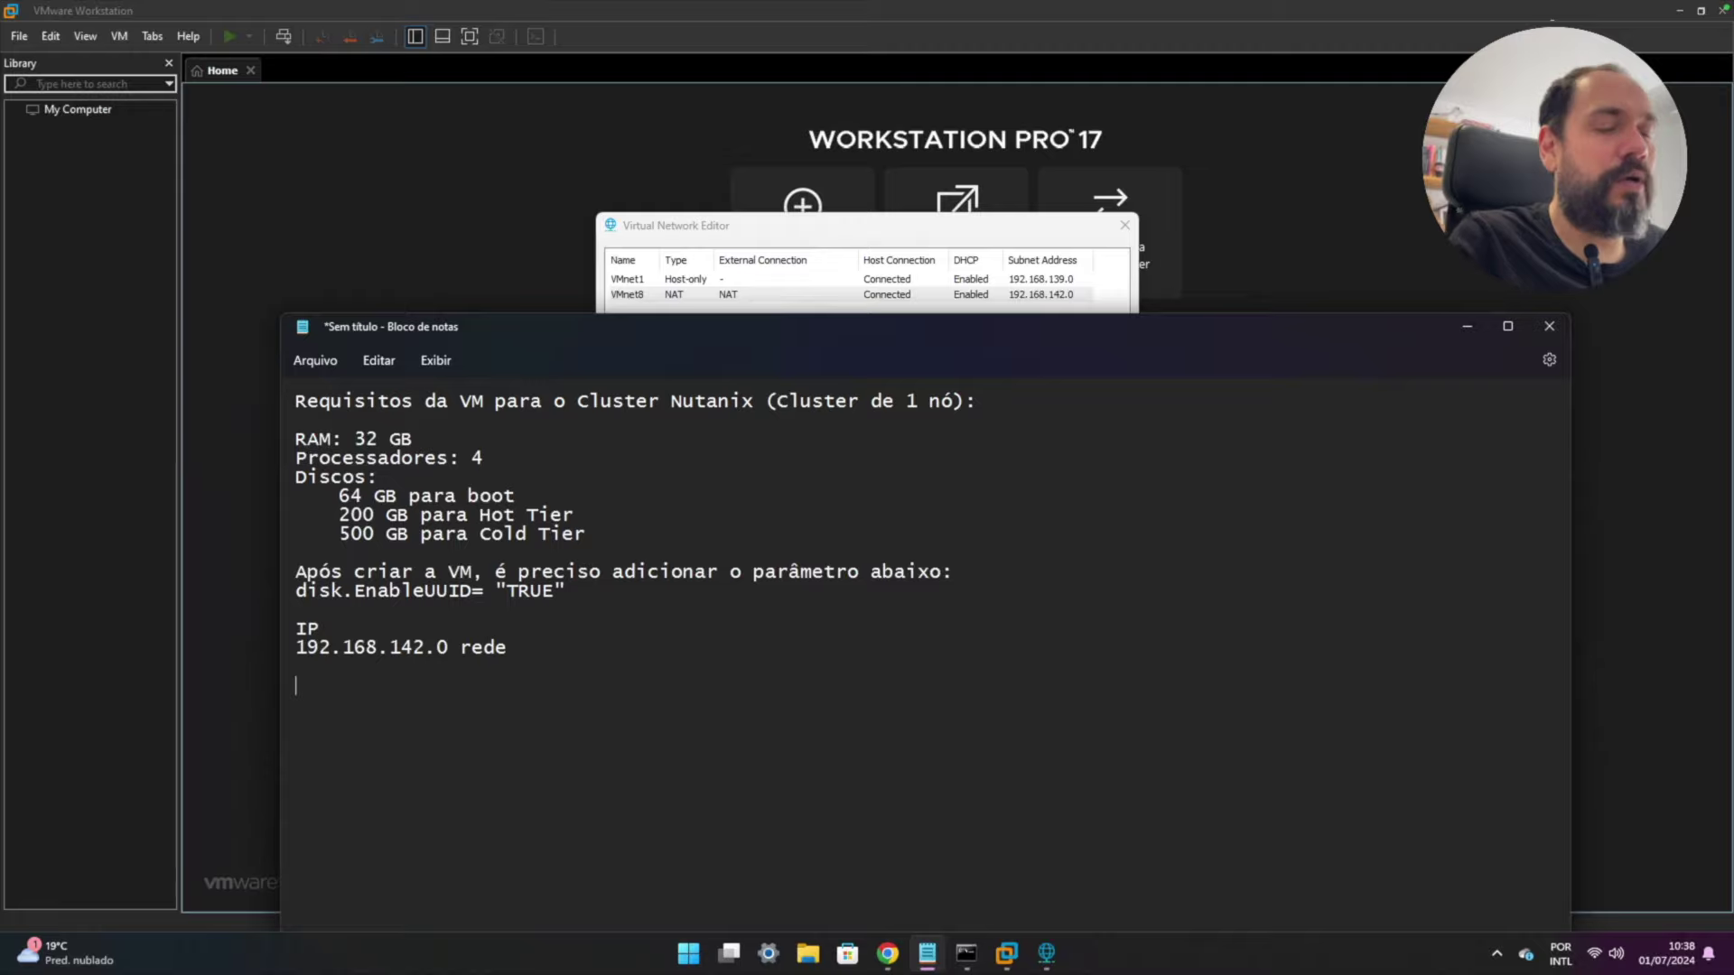
pyautogui.write('192.')
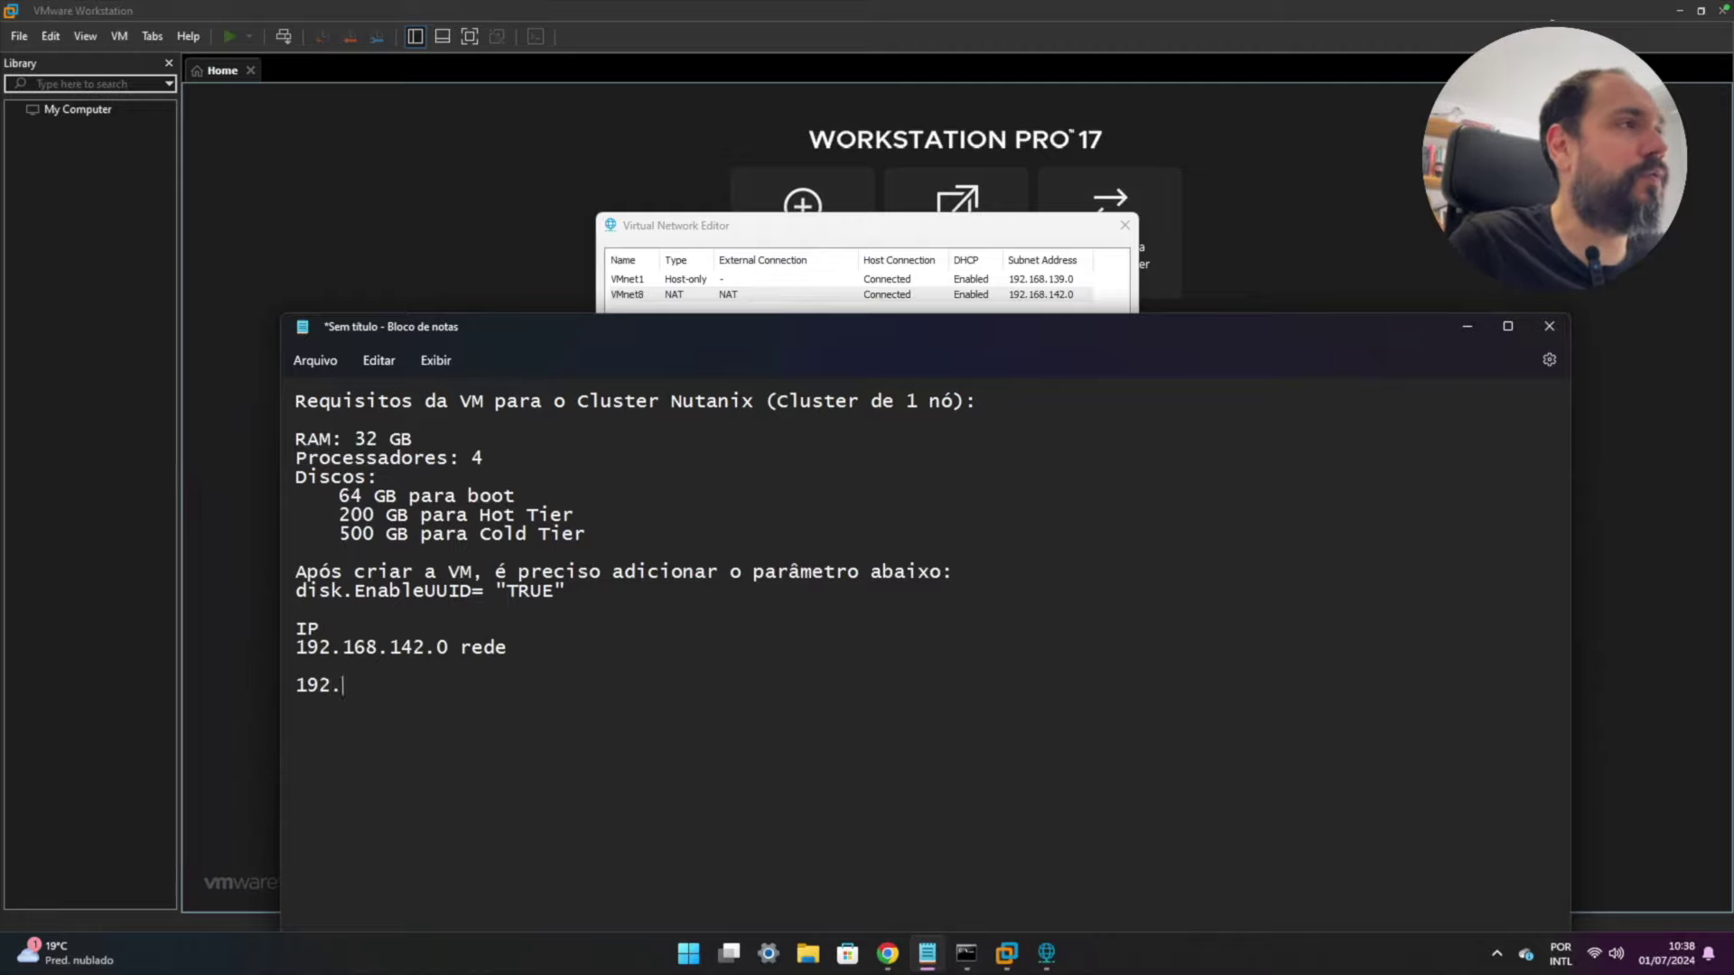
pyautogui.write('168.14')
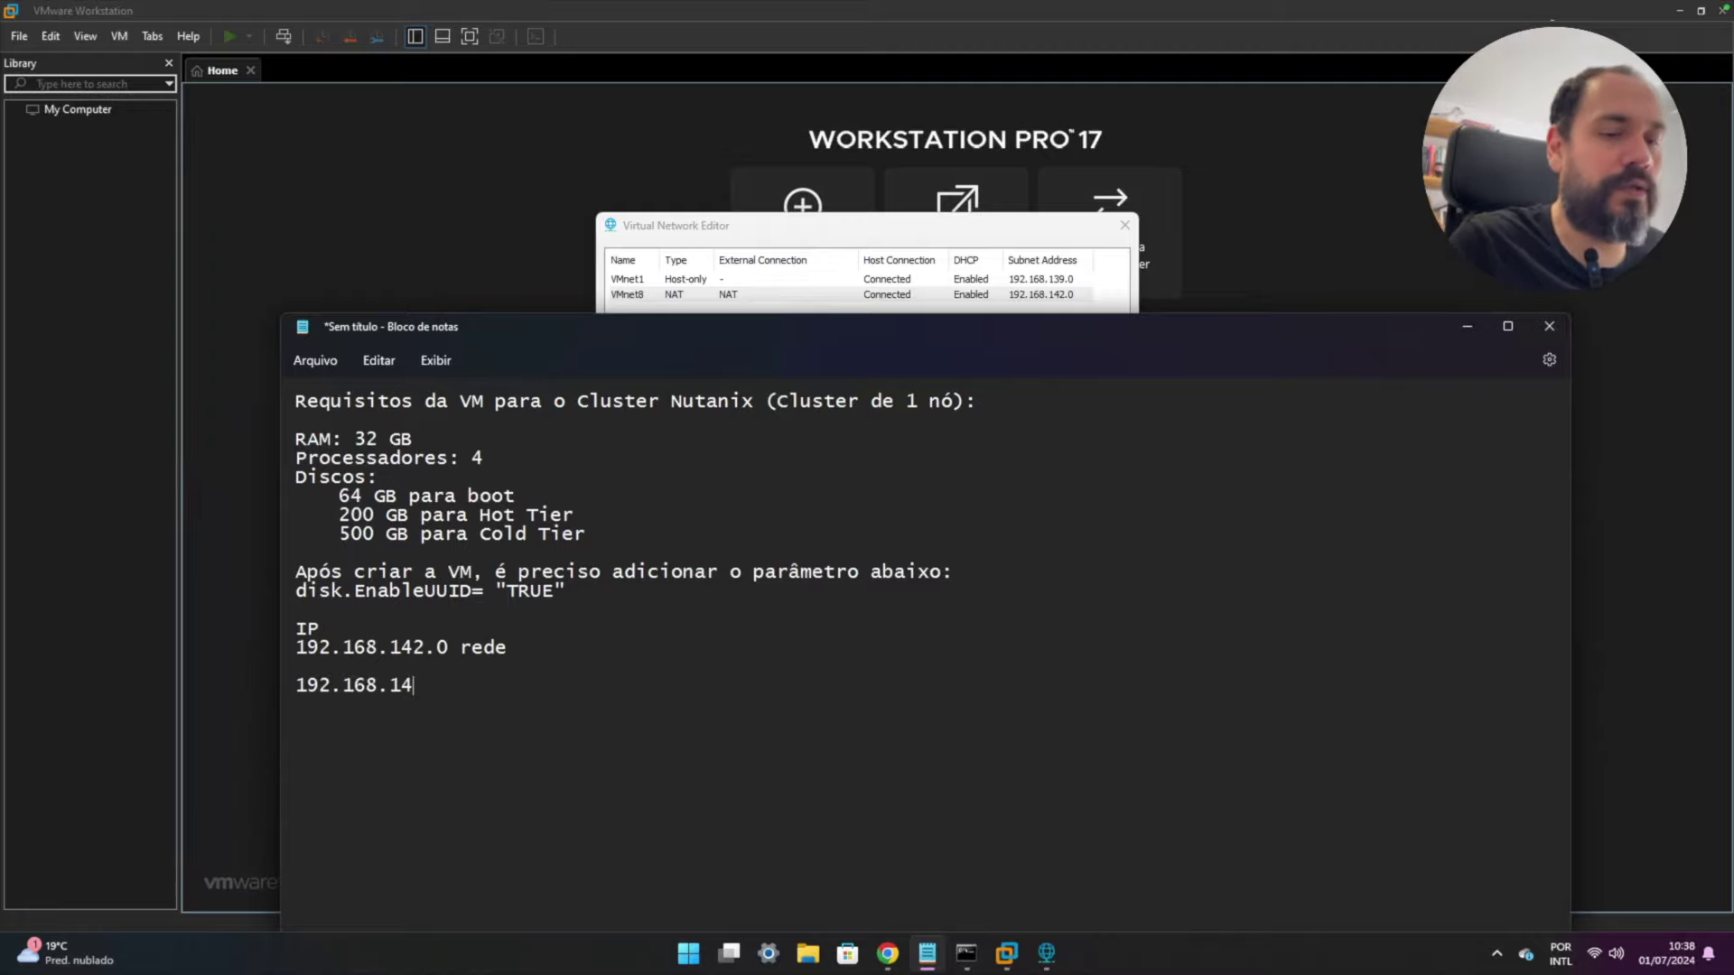
pyautogui.write('2')
pyautogui.write('.1')
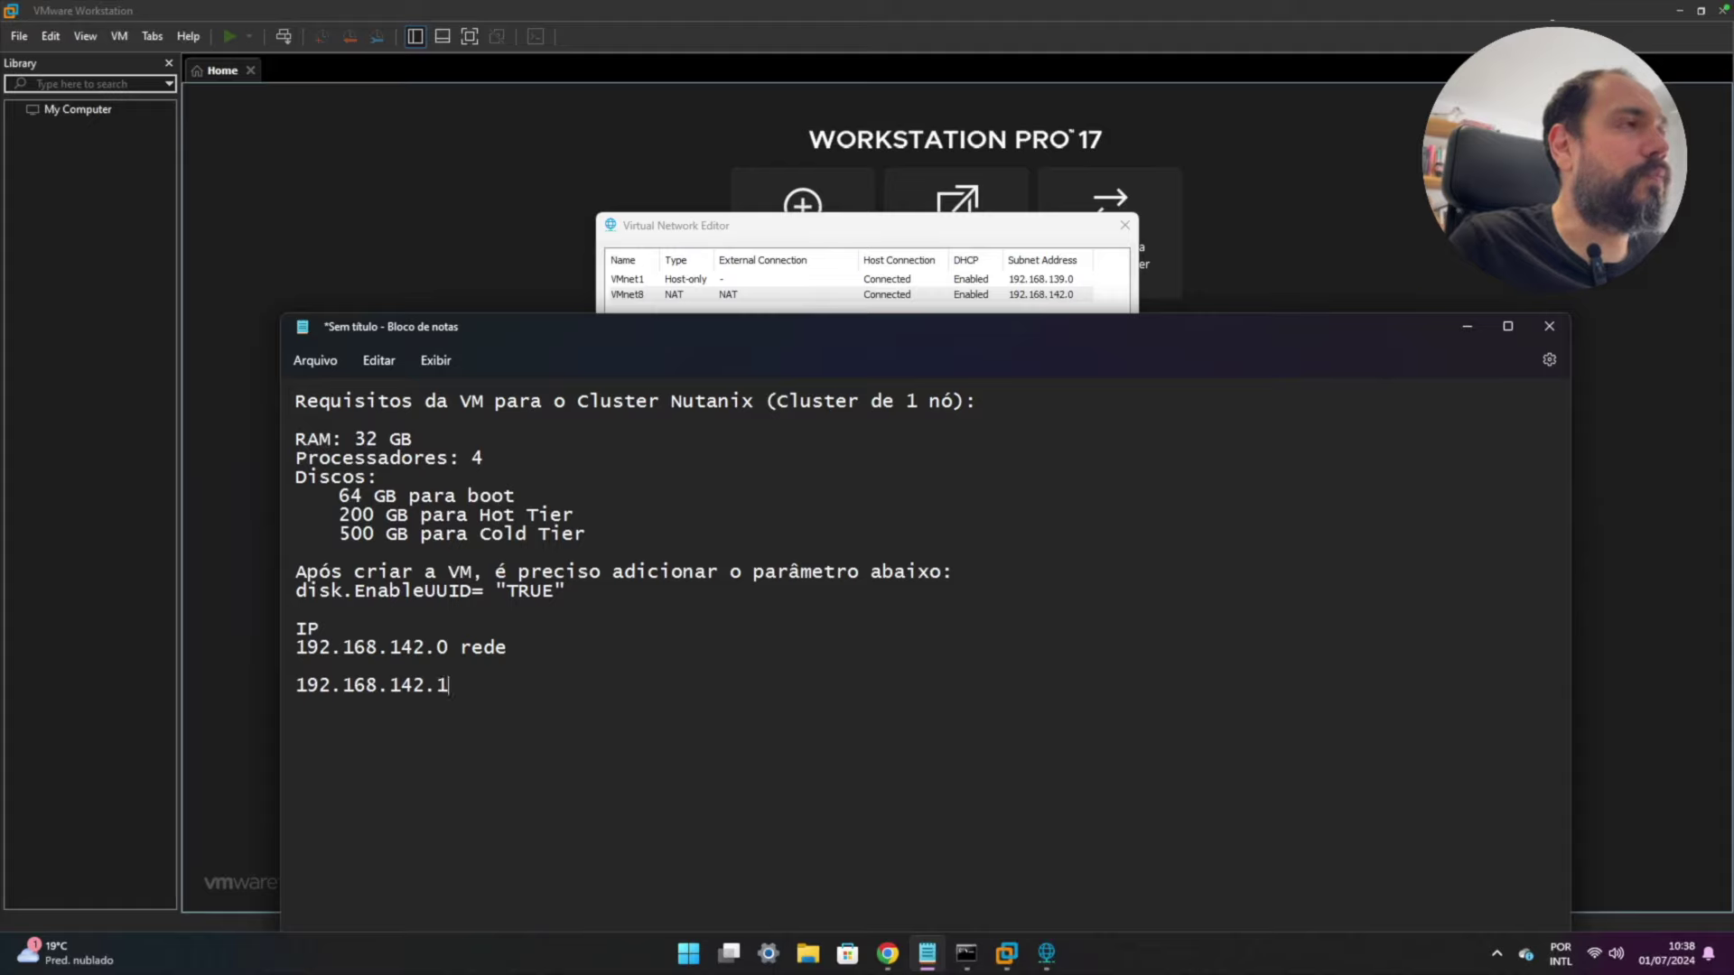
pyautogui.write('0 hype')
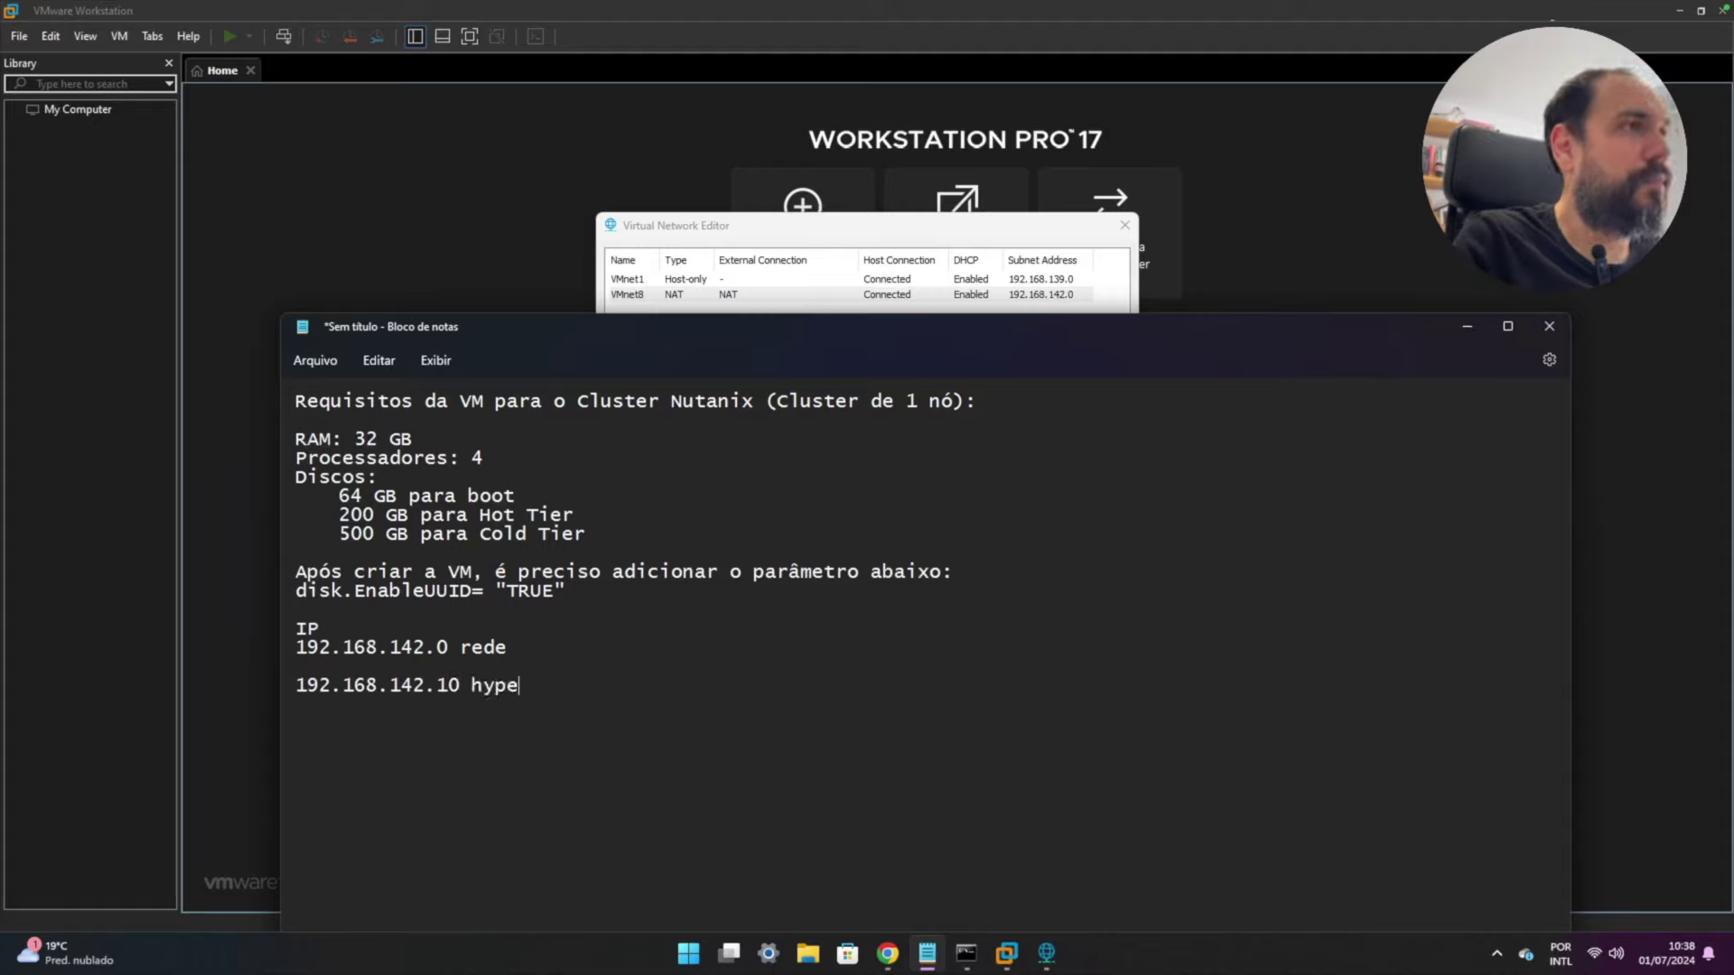
pyautogui.write('rvisor (')
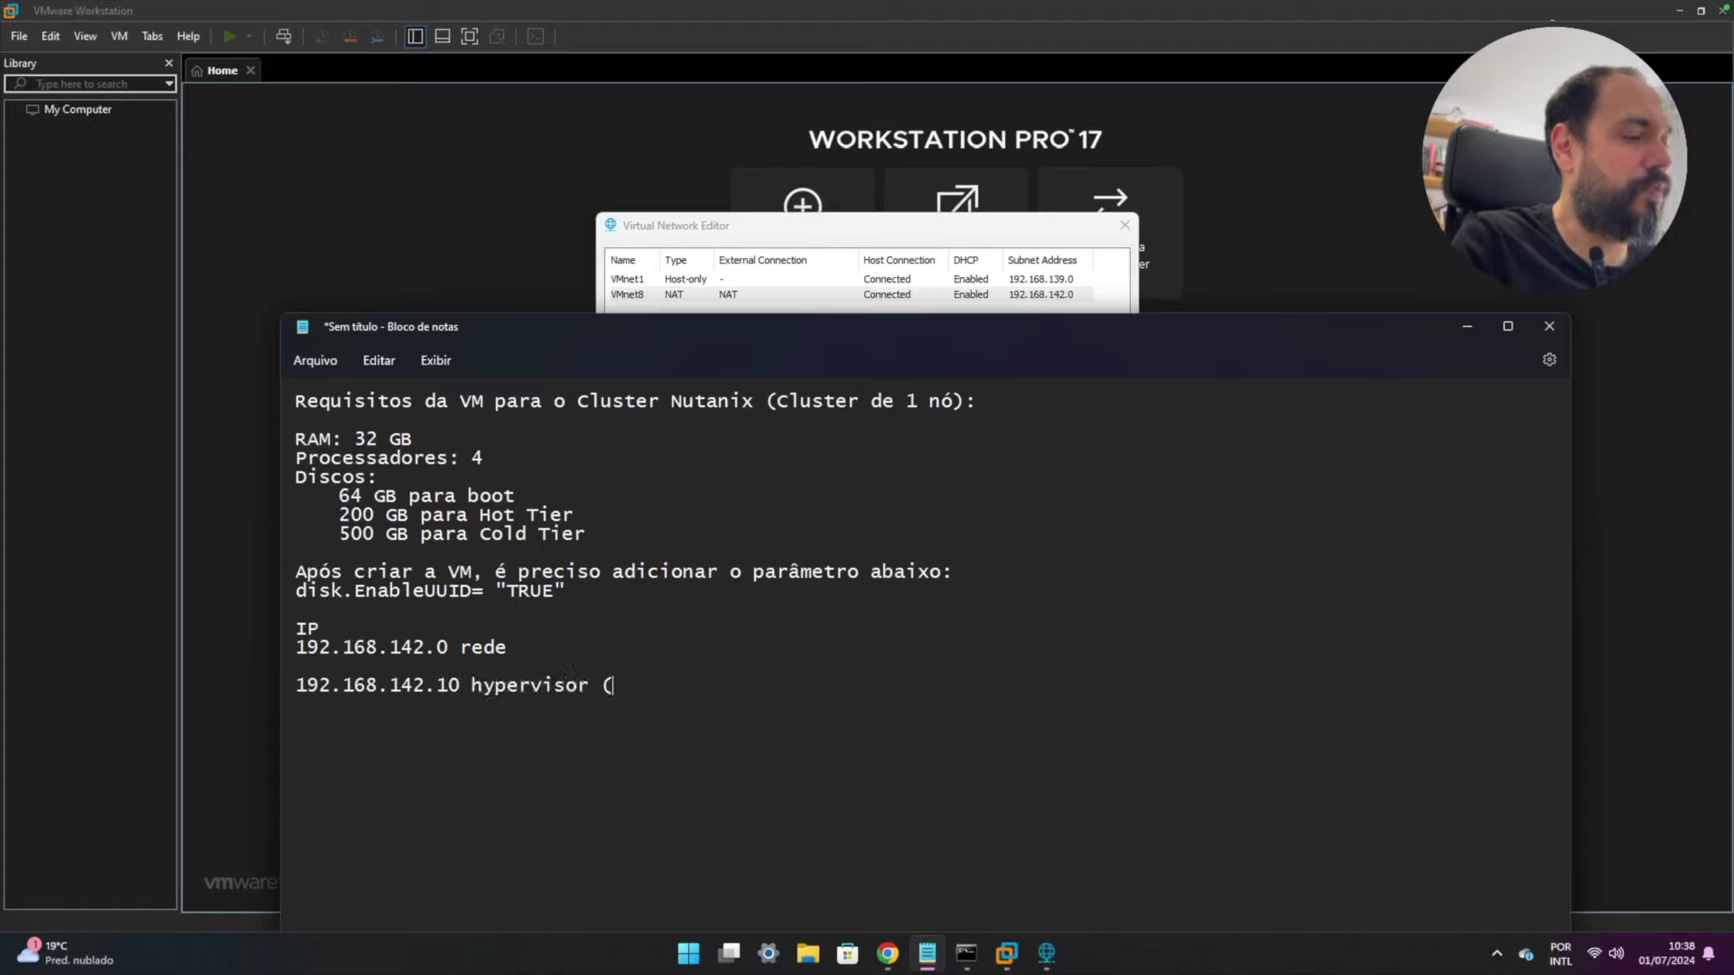
pyautogui.write('AHV)')
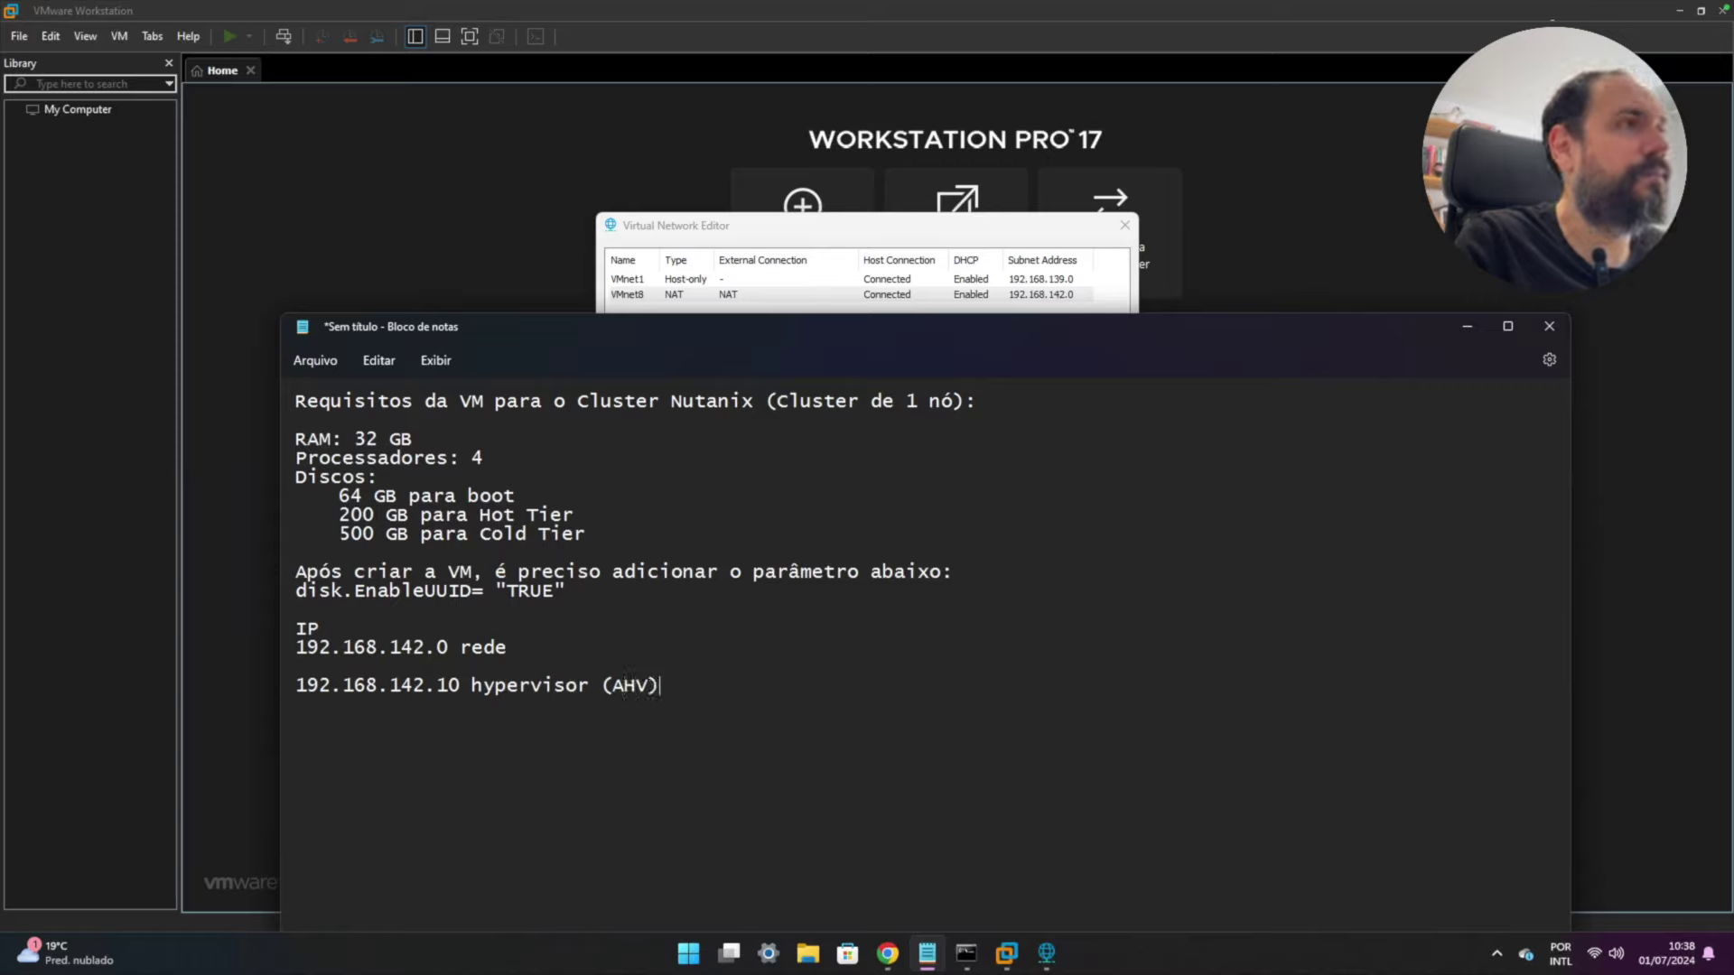
pyautogui.press('Return')
pyautogui.write('192.')
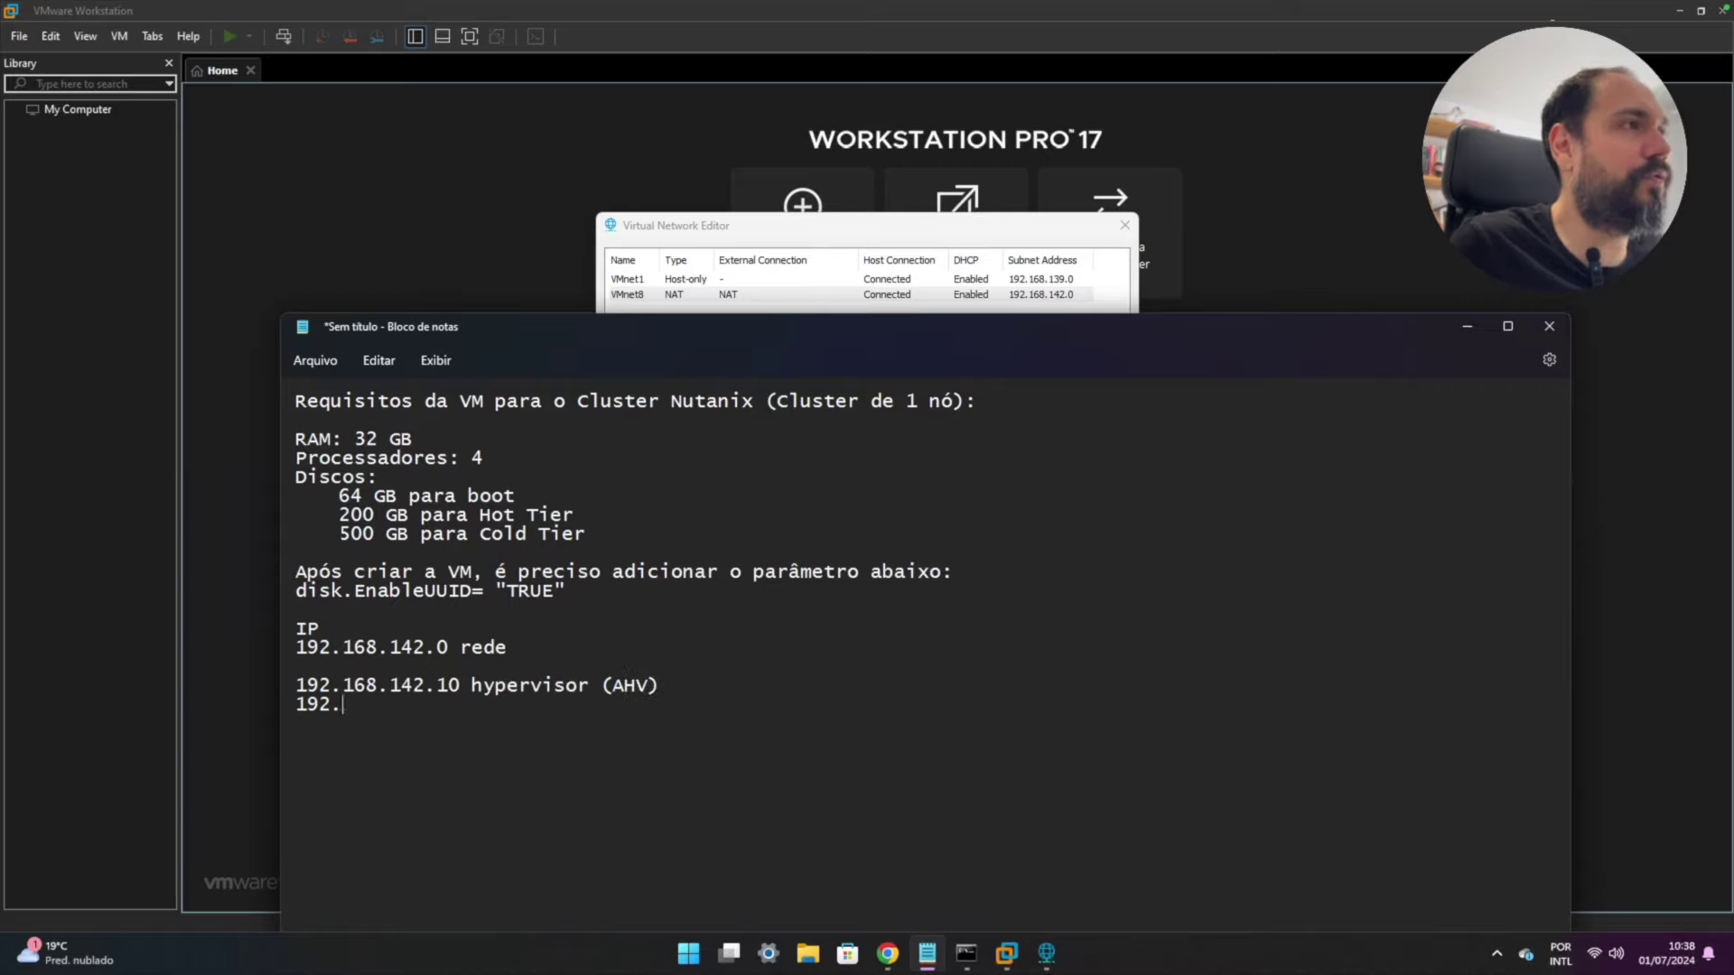
pyautogui.write('168.14')
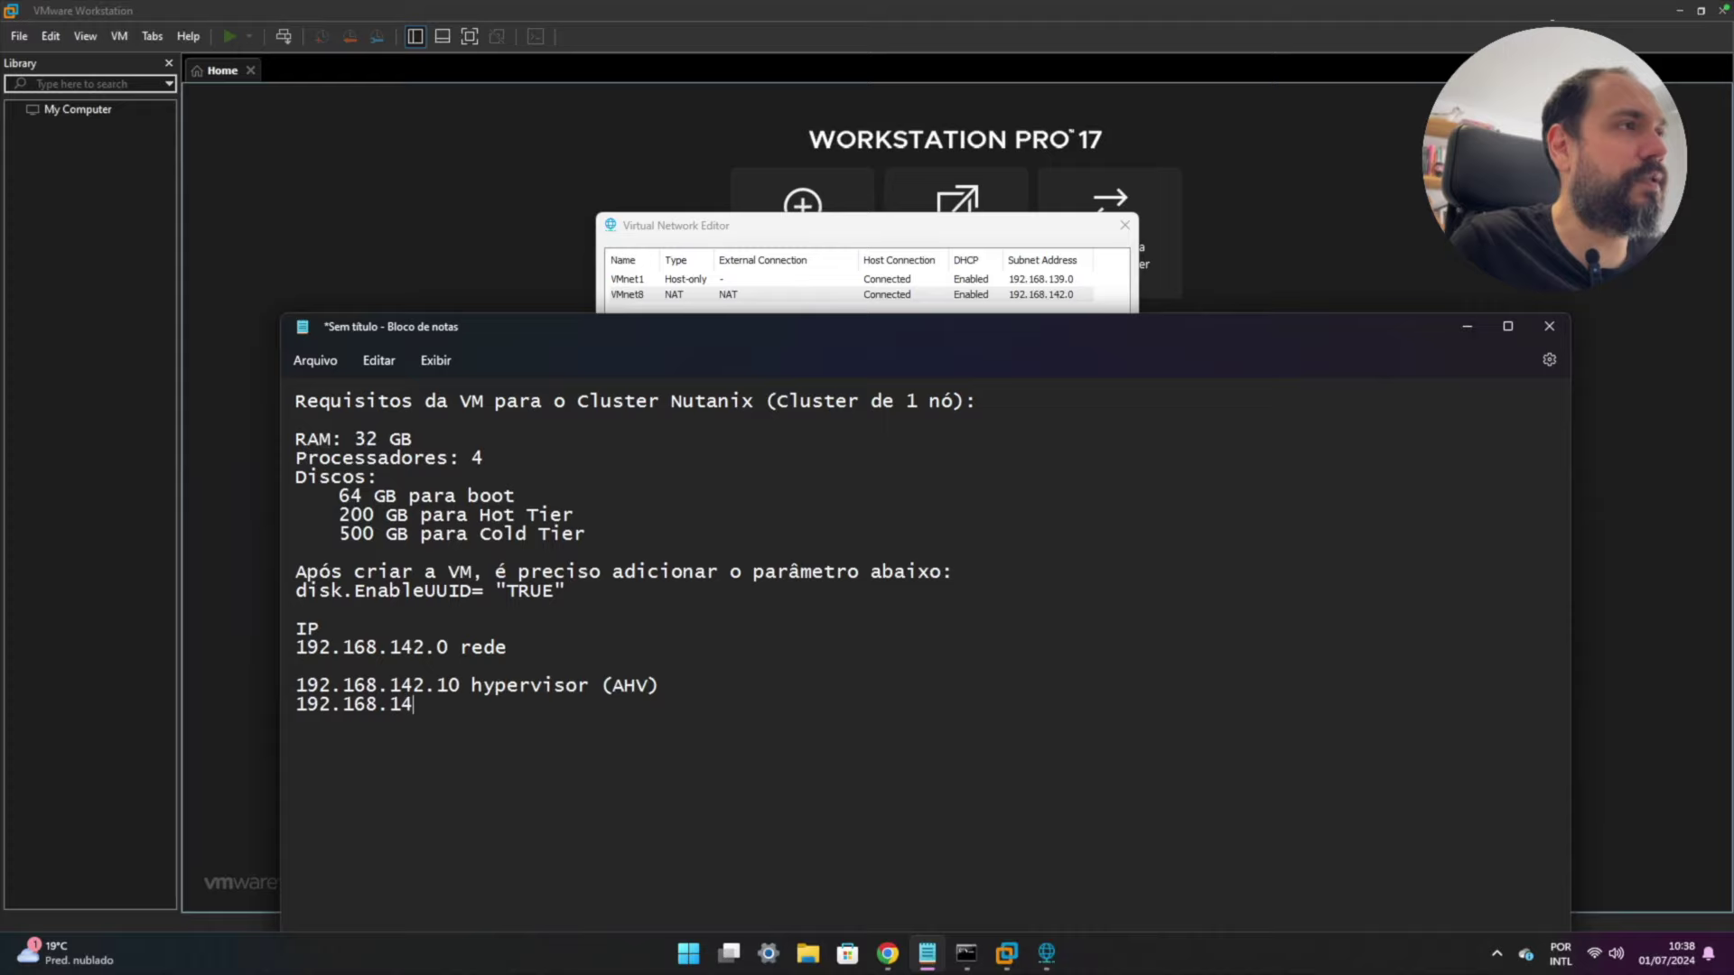
pyautogui.write('2.11 ')
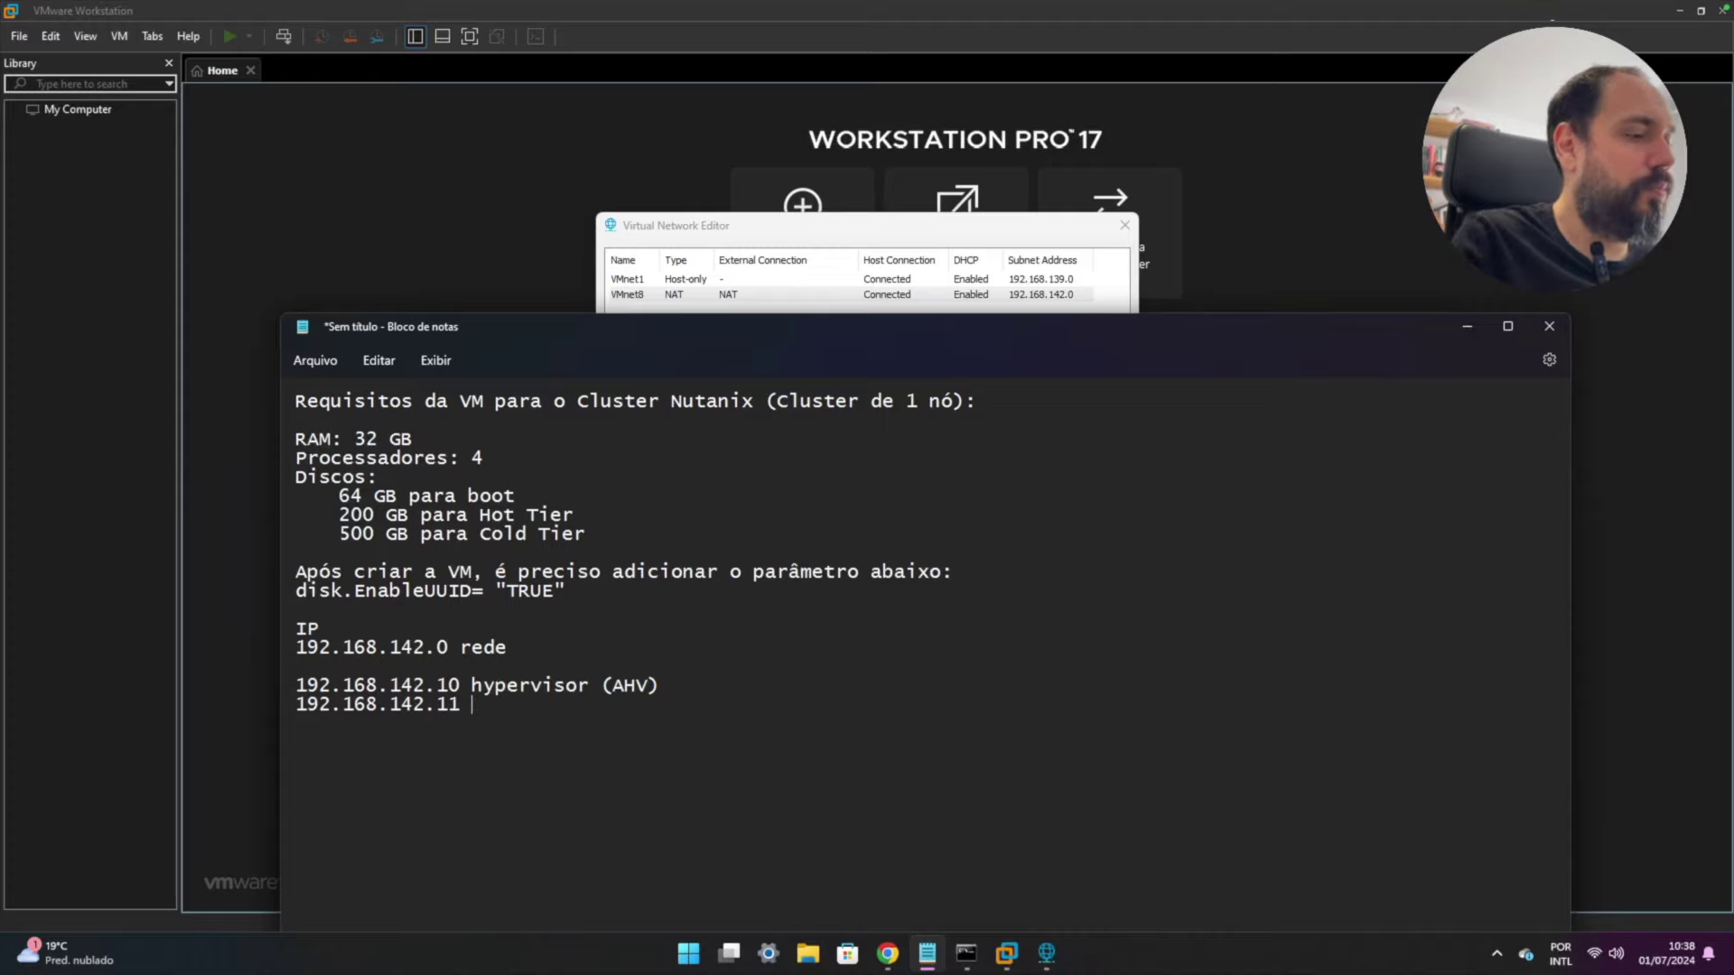
pyautogui.write('CVM')
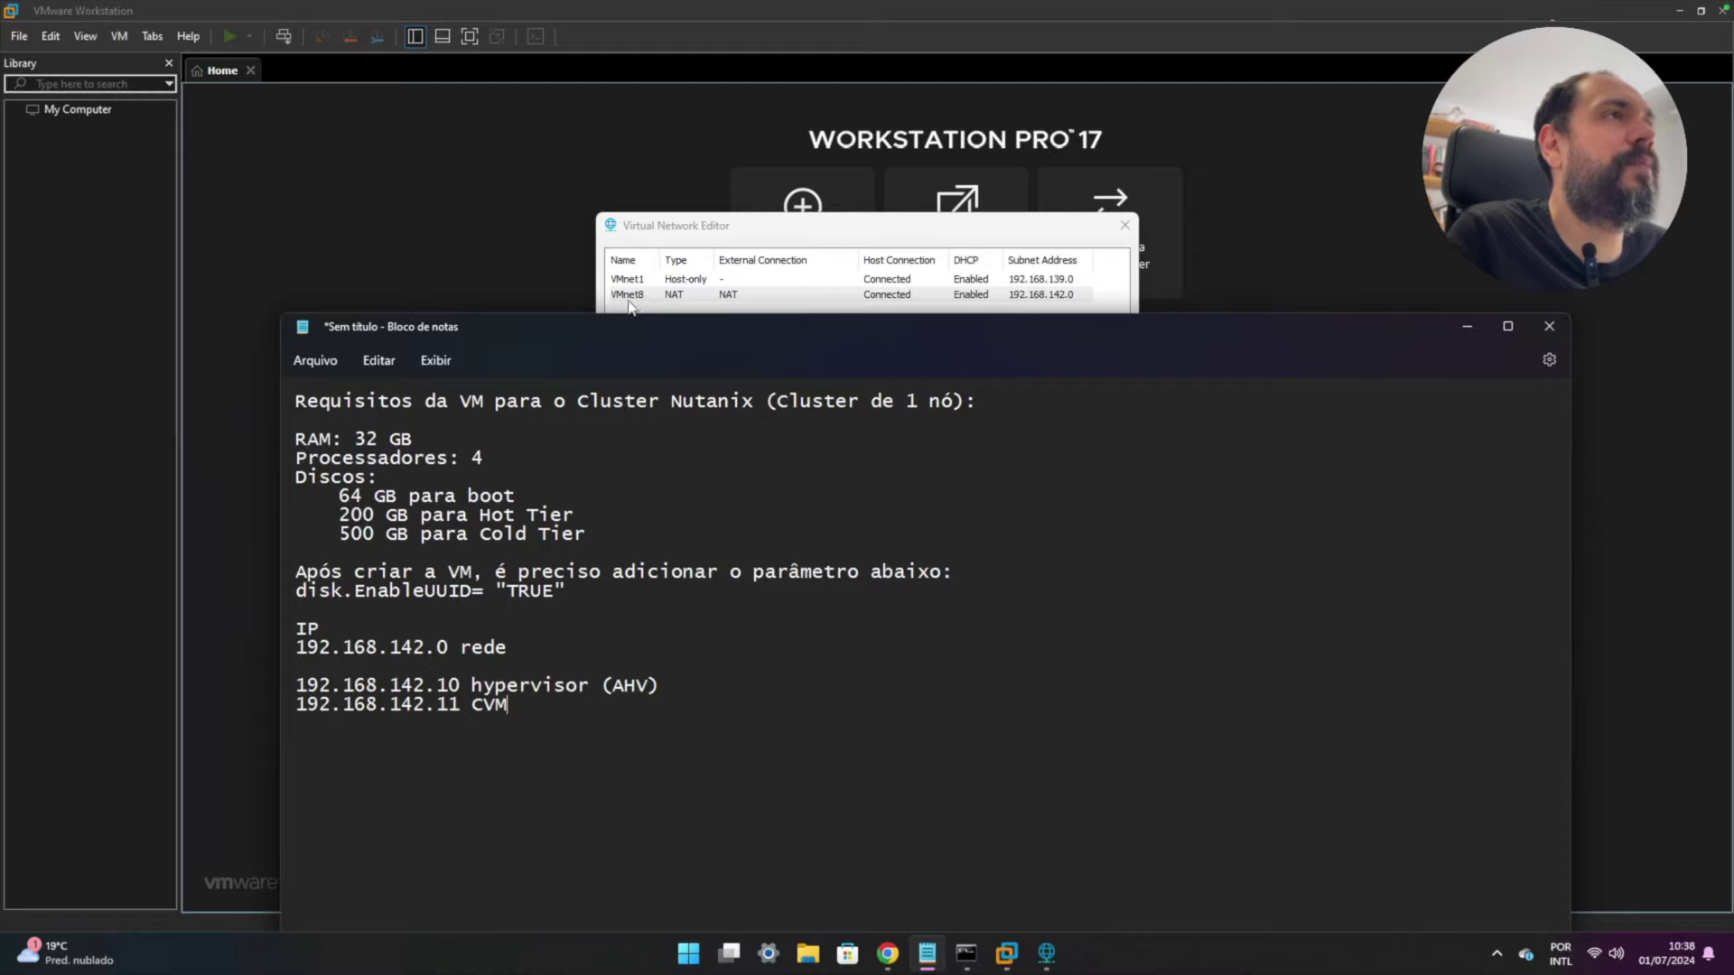
# - Check VMnet8 in the Virtual Network Editor and add a '255.255.255.0 Mask' line in Notepad
pyautogui.click(757, 228)
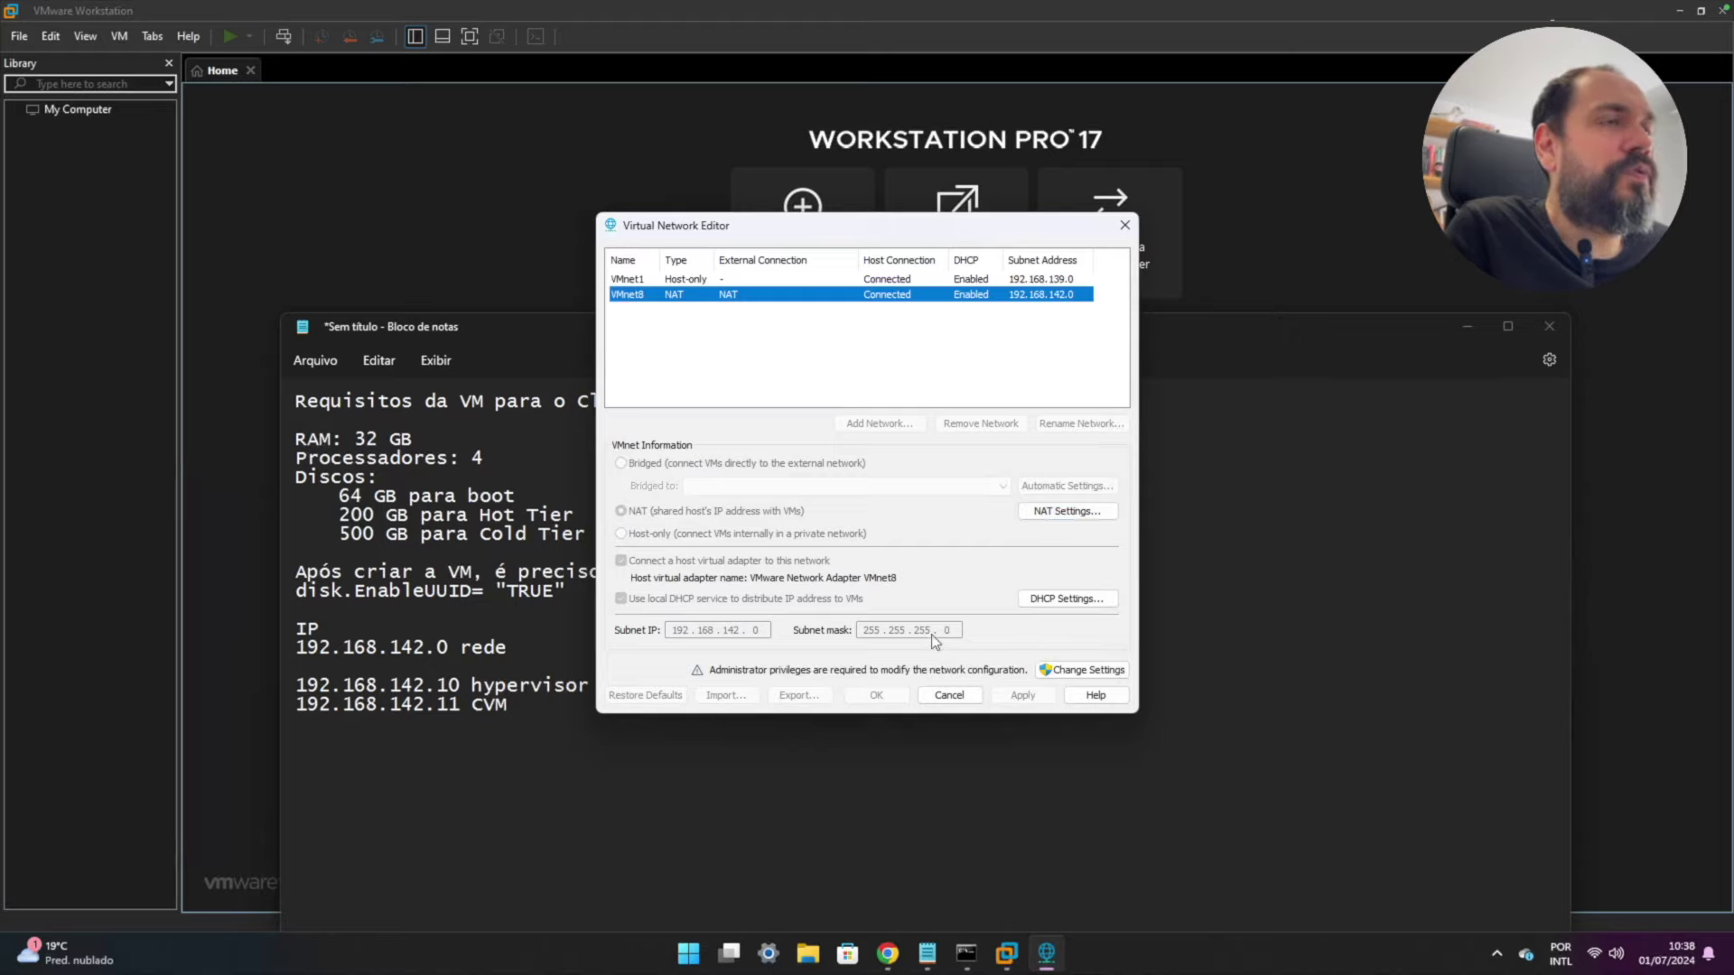
pyautogui.click(553, 711)
pyautogui.press('Return')
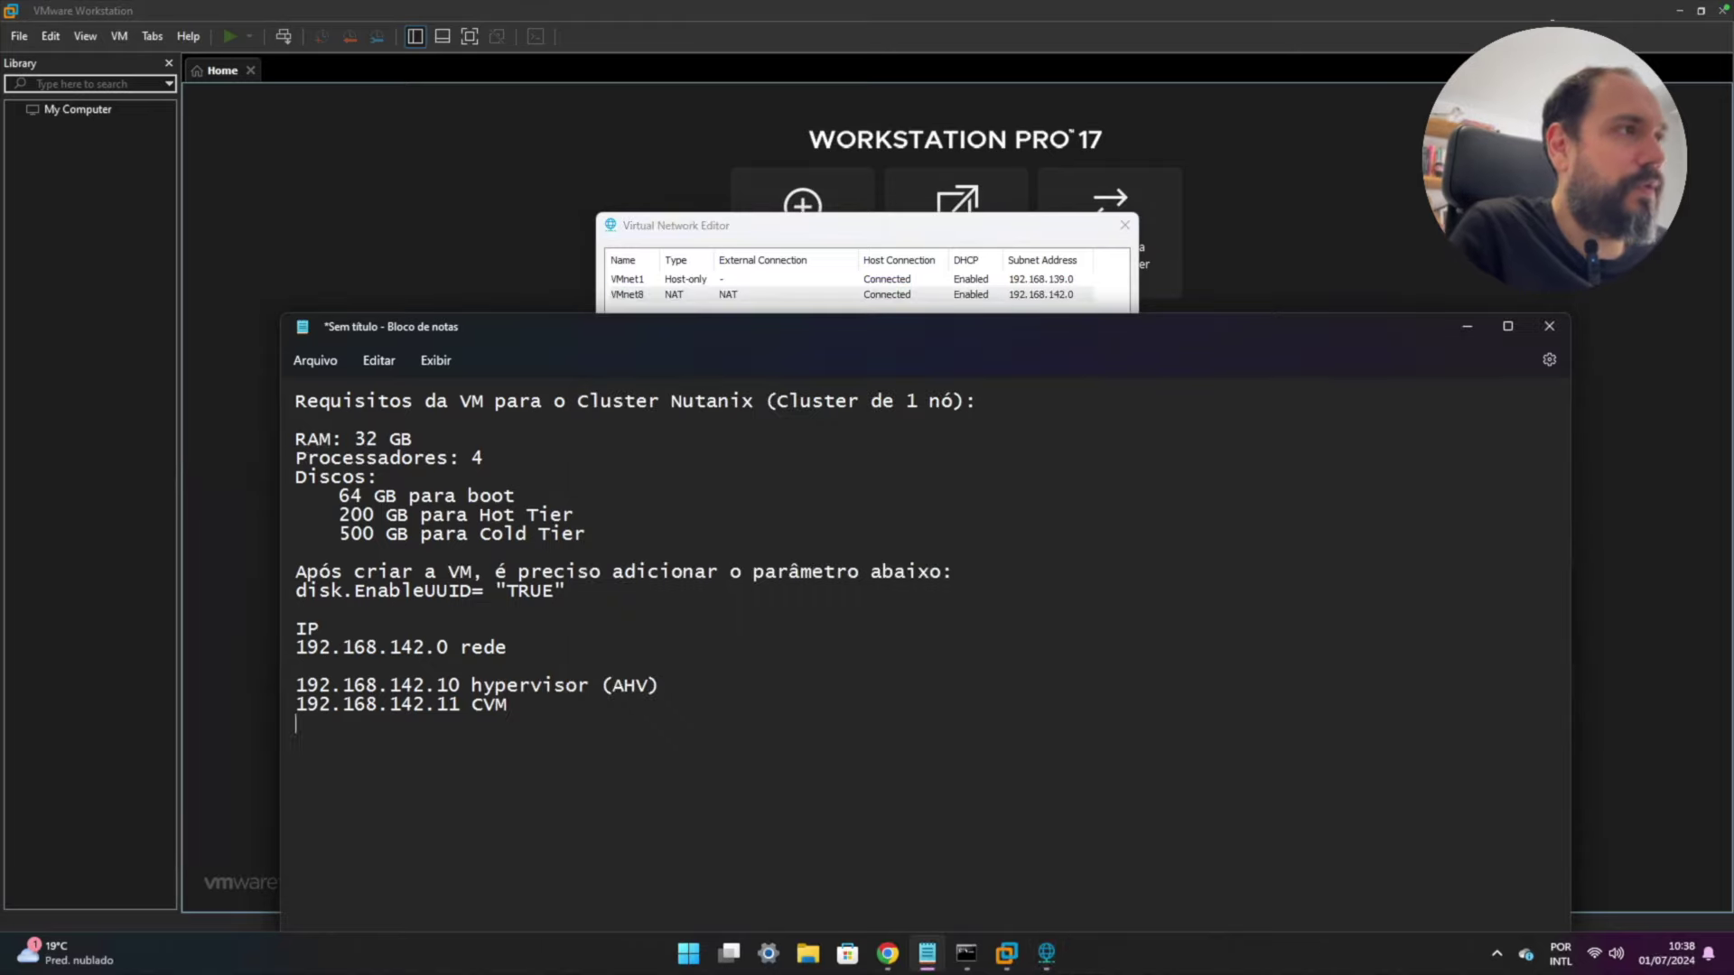
pyautogui.write('255.255.255.0')
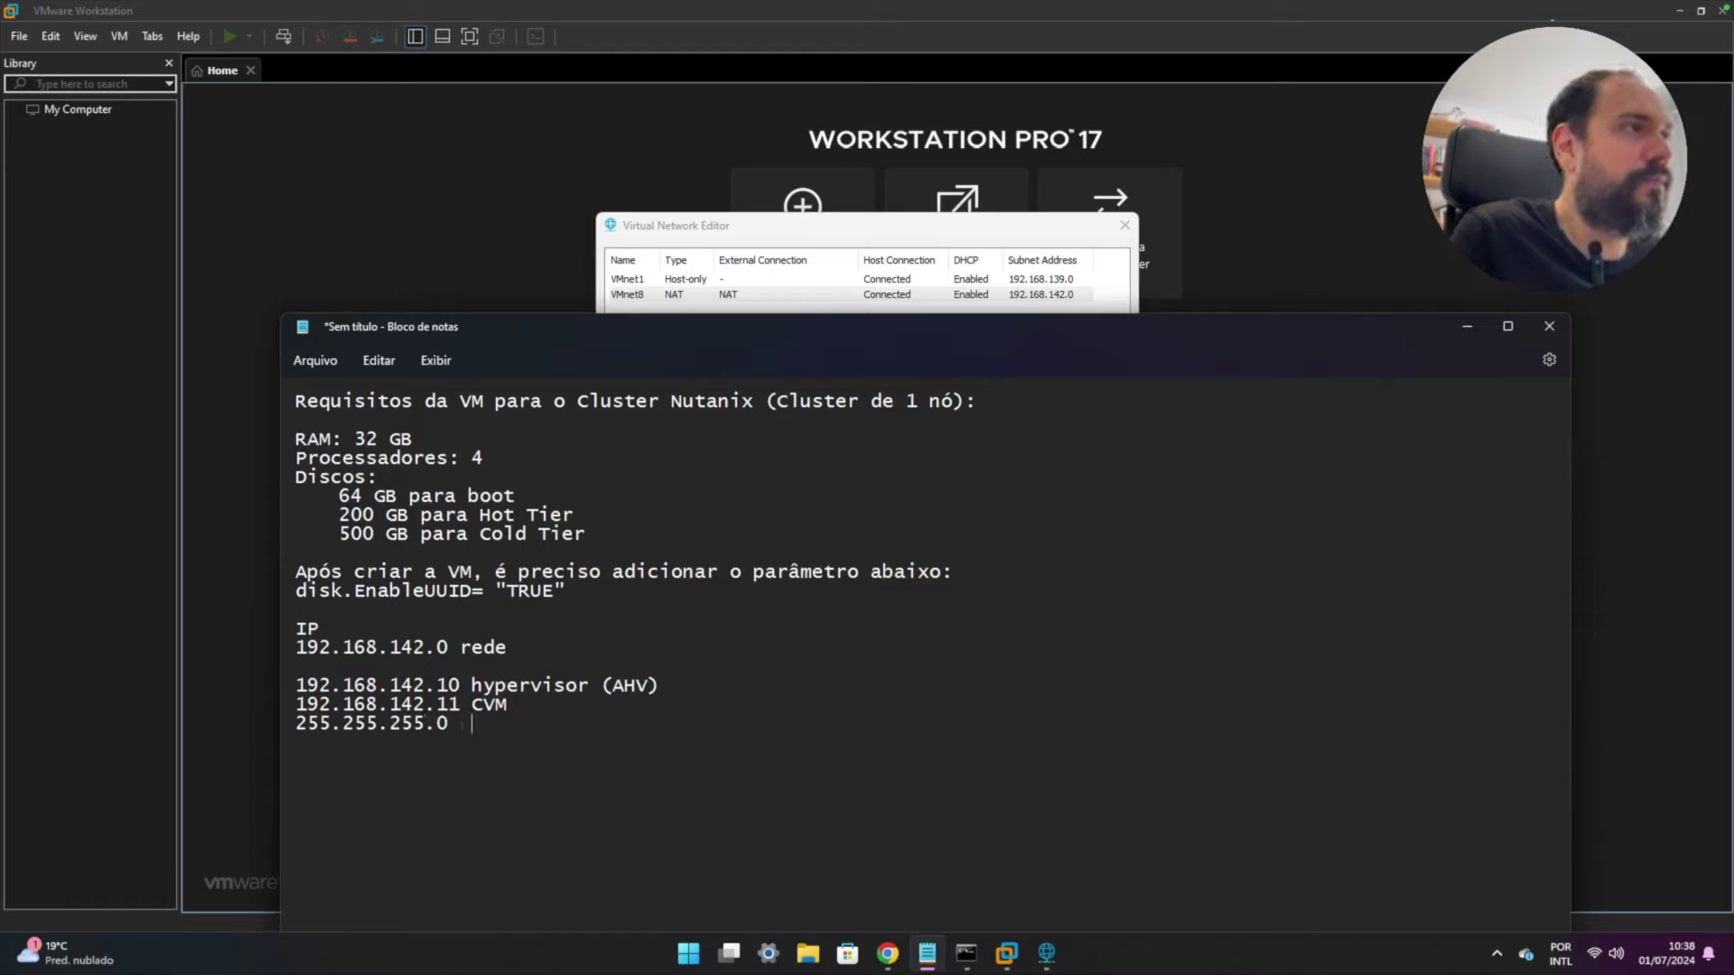
pyautogui.write('  Mask')
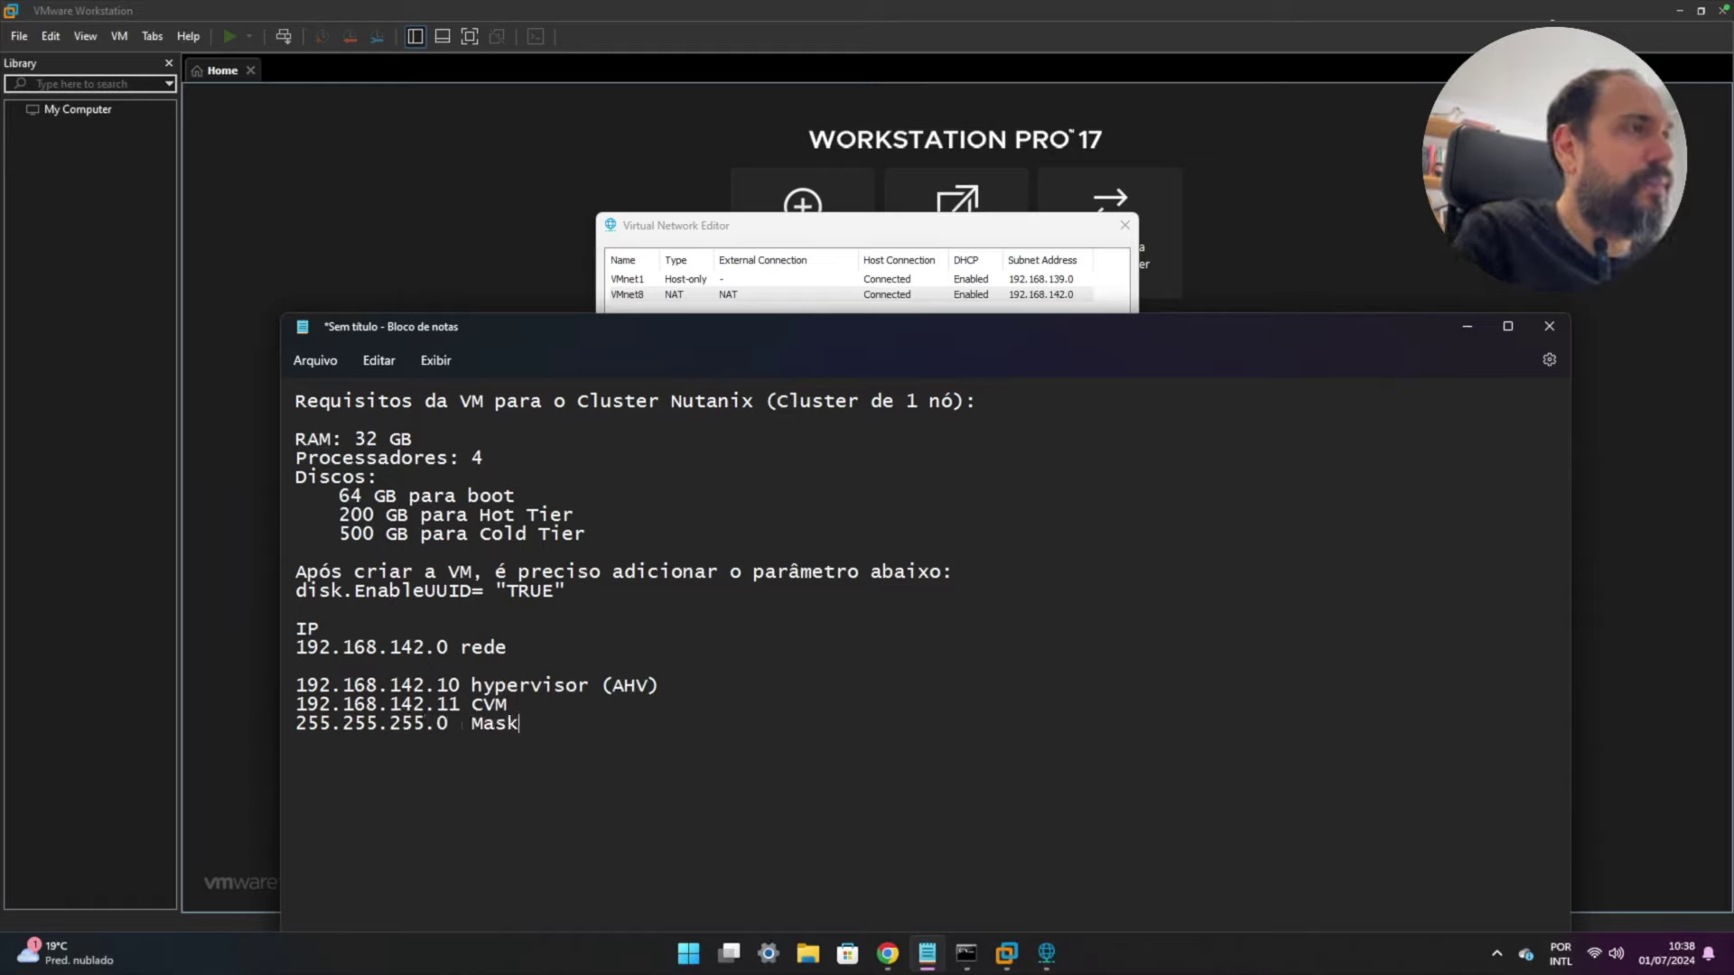
# - Read VMnet8's NAT settings, add '192.168.142.2 Gateway' to the notes, and cancel the NAT settings
pyautogui.click(757, 232)
pyautogui.click(1062, 514)
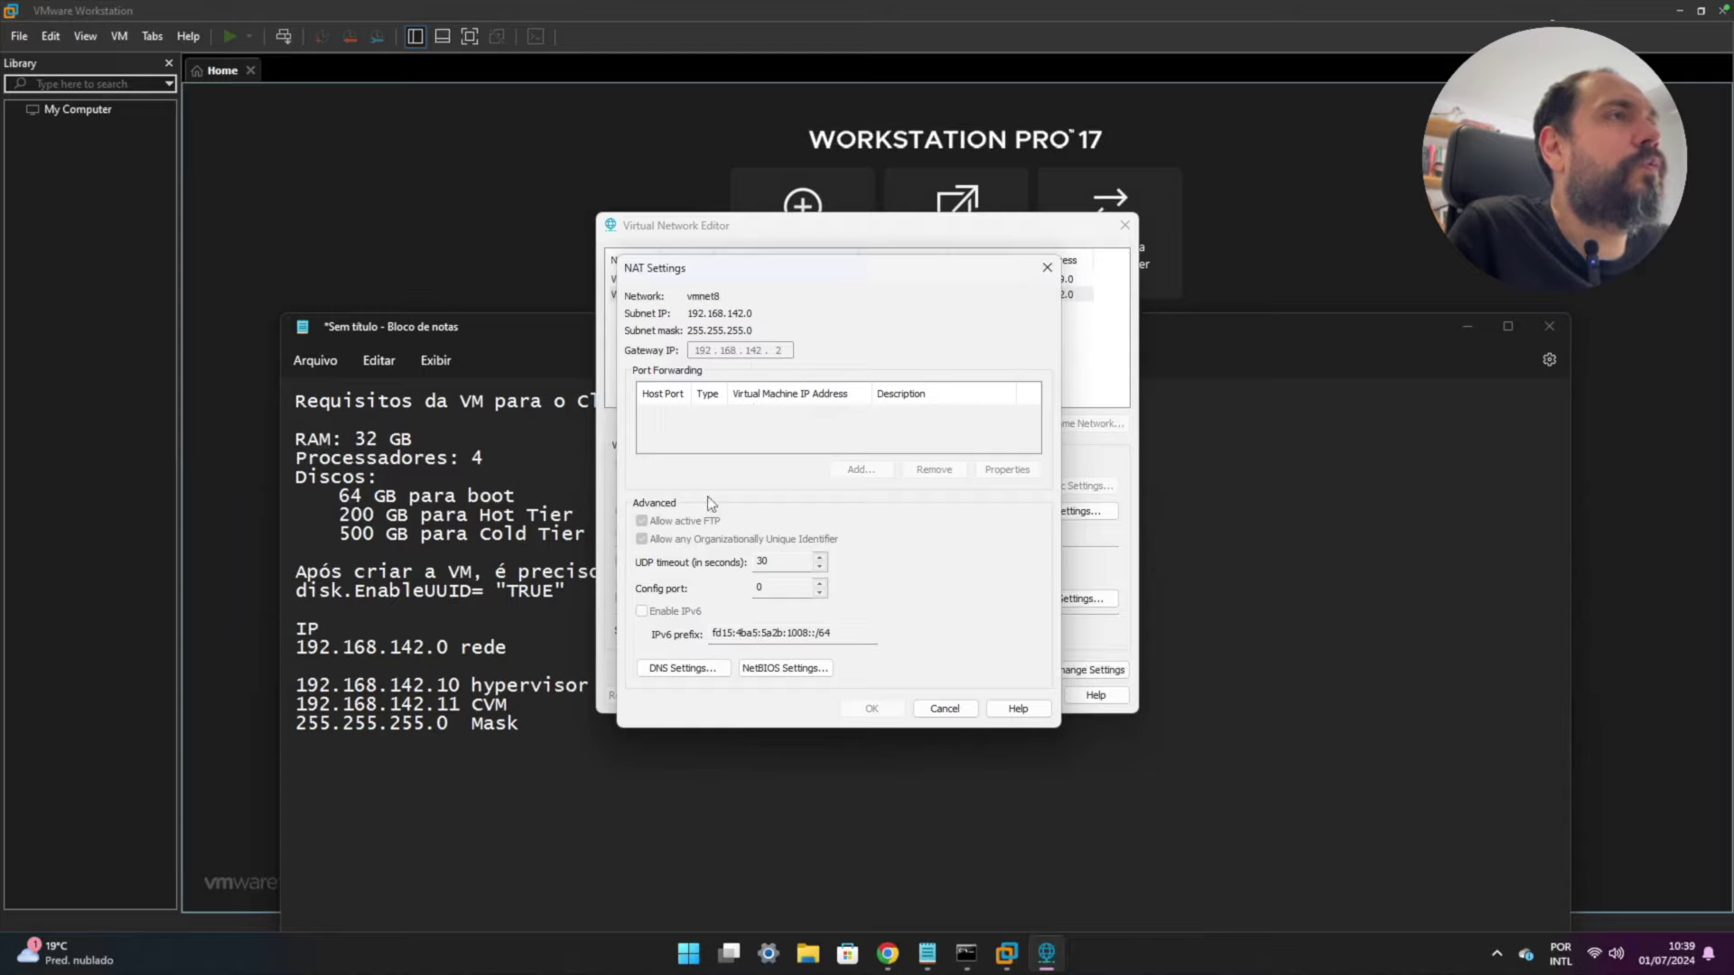
pyautogui.click(452, 721)
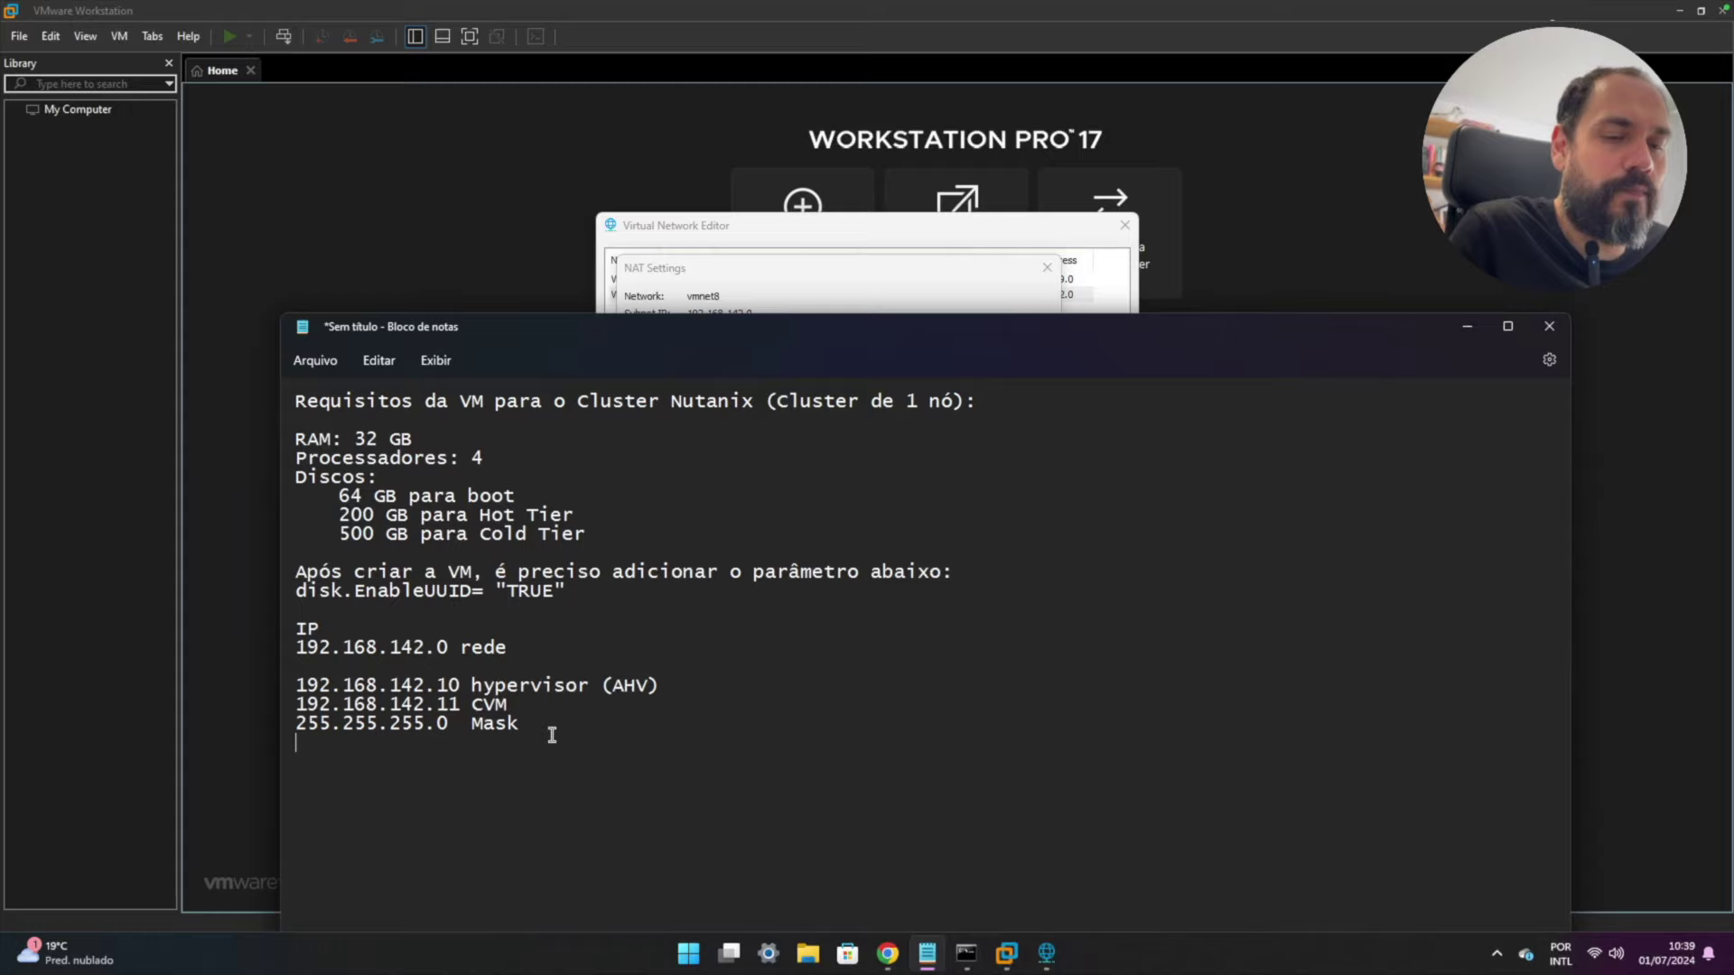
pyautogui.write('192.168.1')
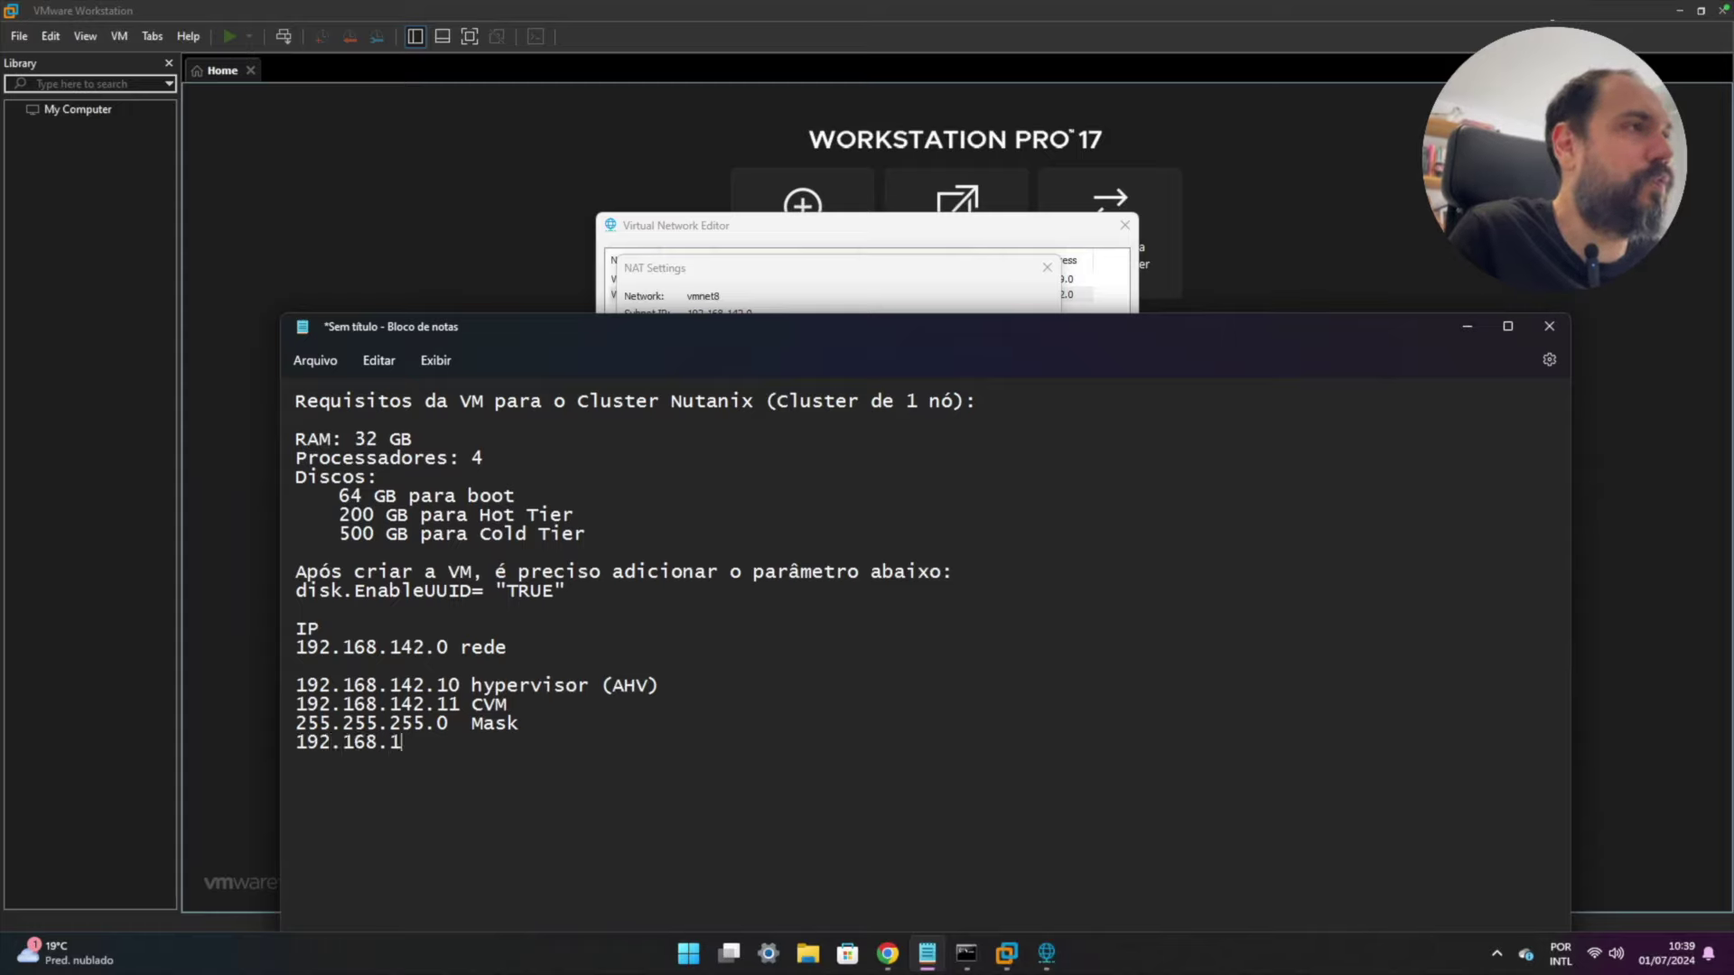
pyautogui.write('42.2  ')
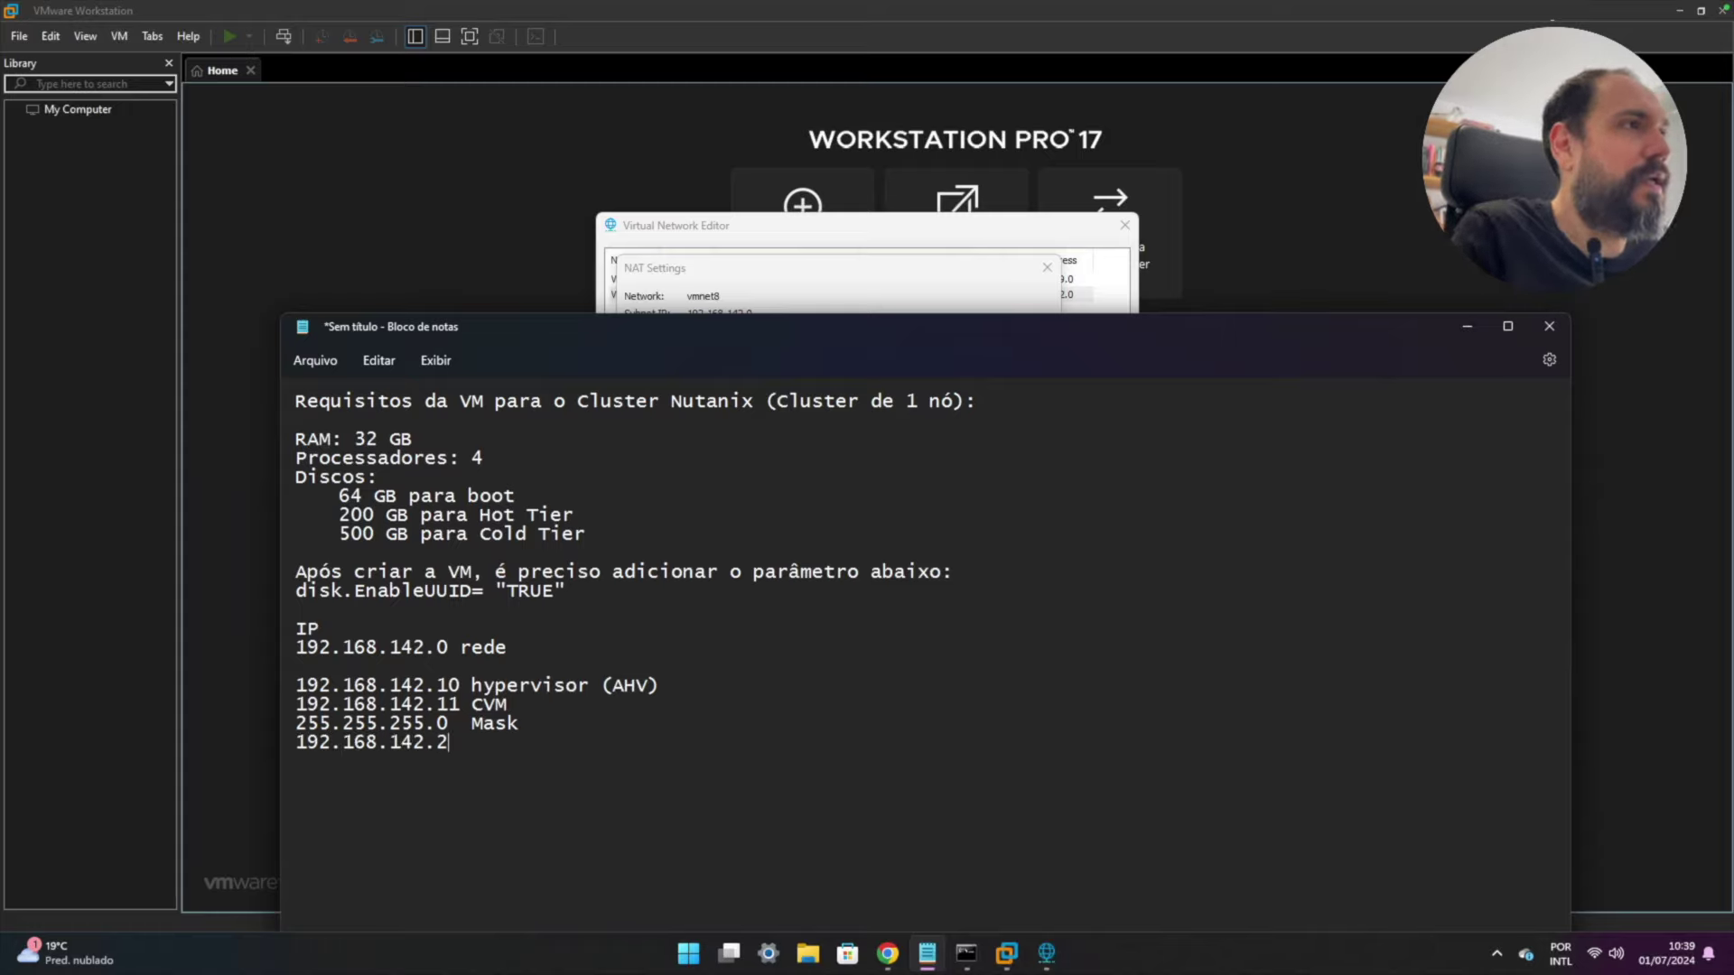
pyautogui.write('Gat')
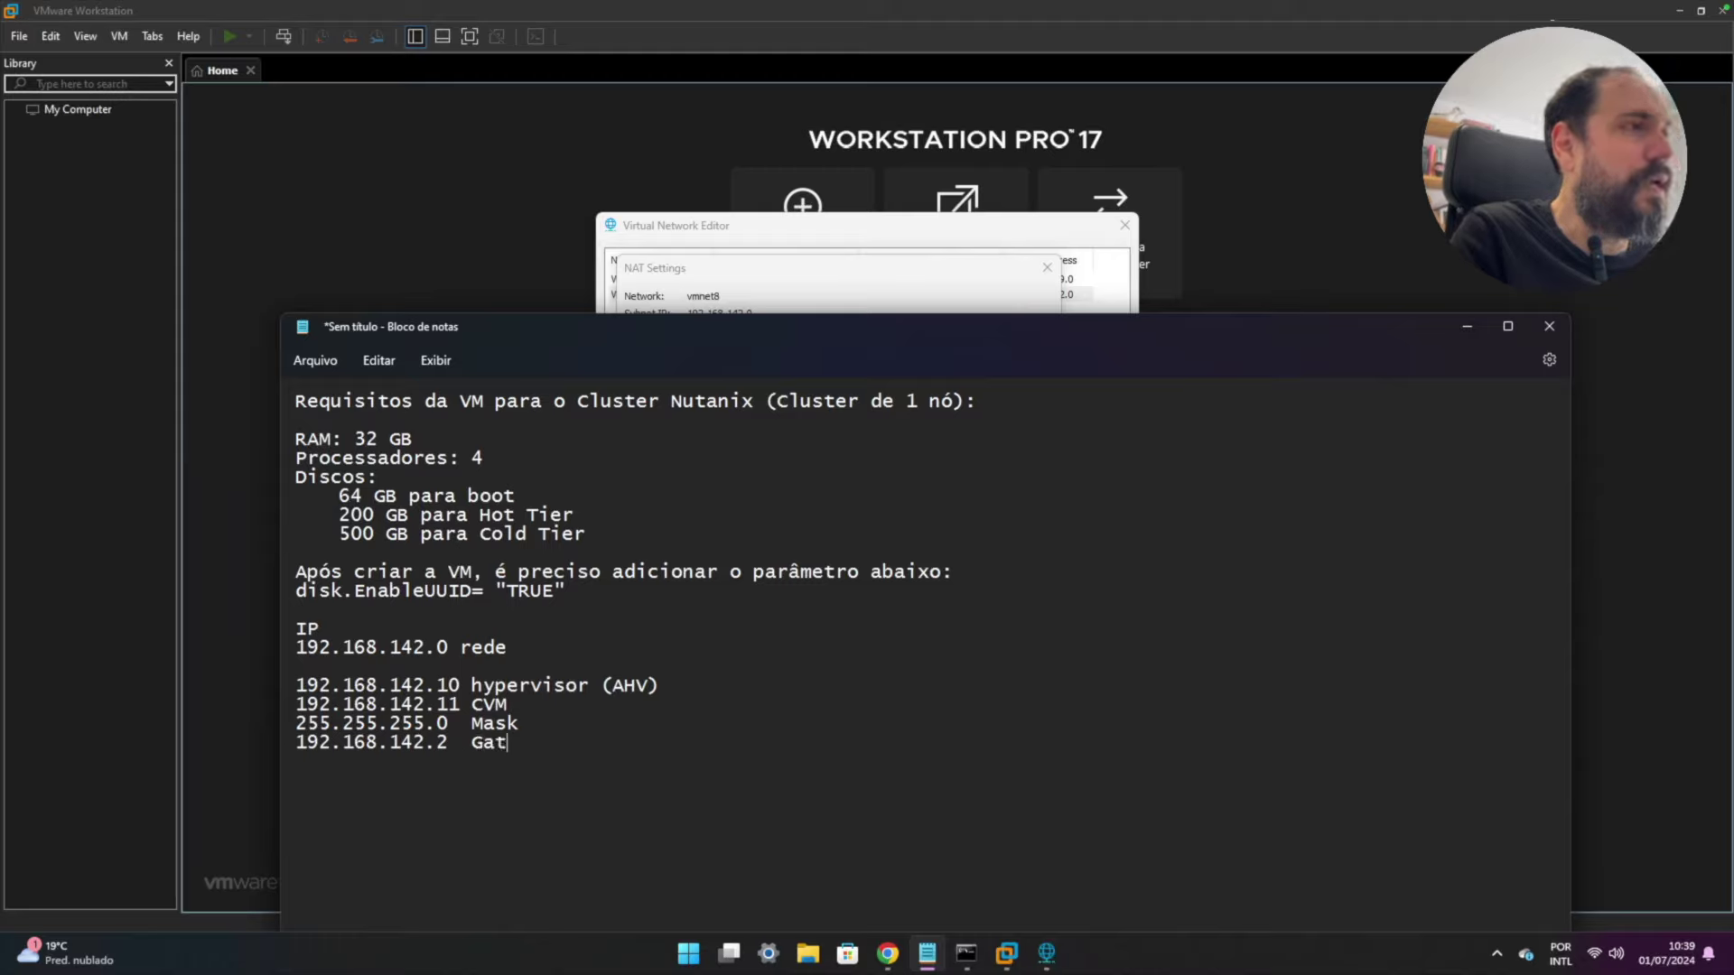
pyautogui.write('eway')
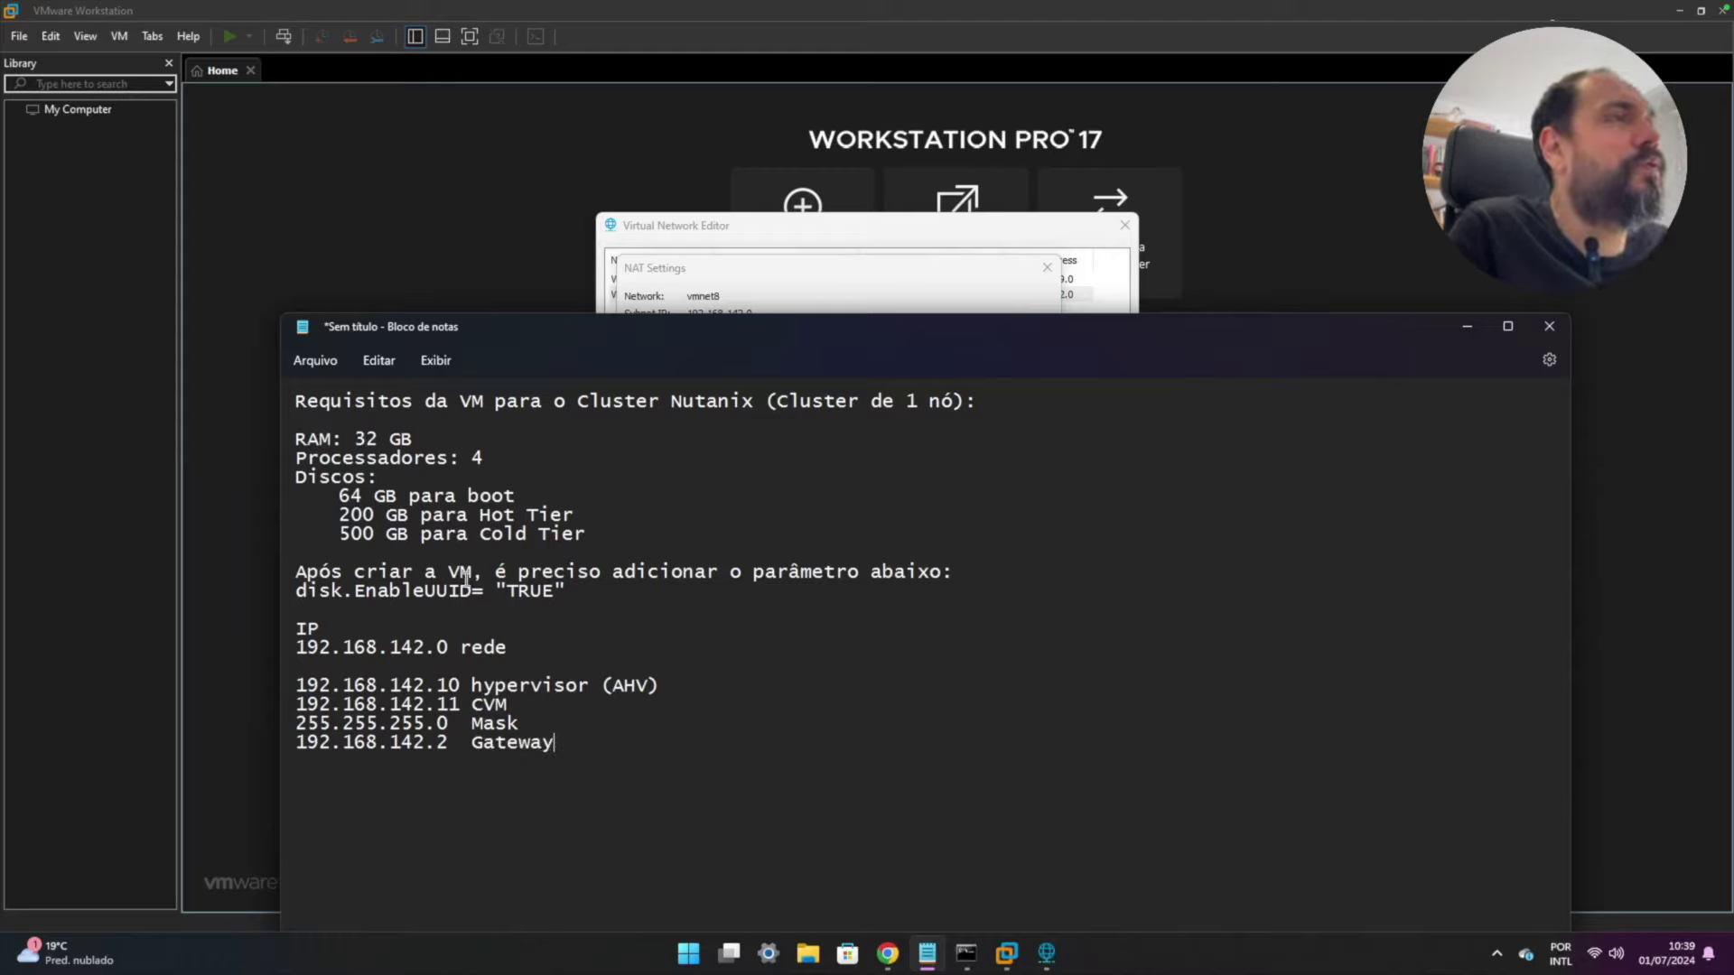
pyautogui.click(731, 268)
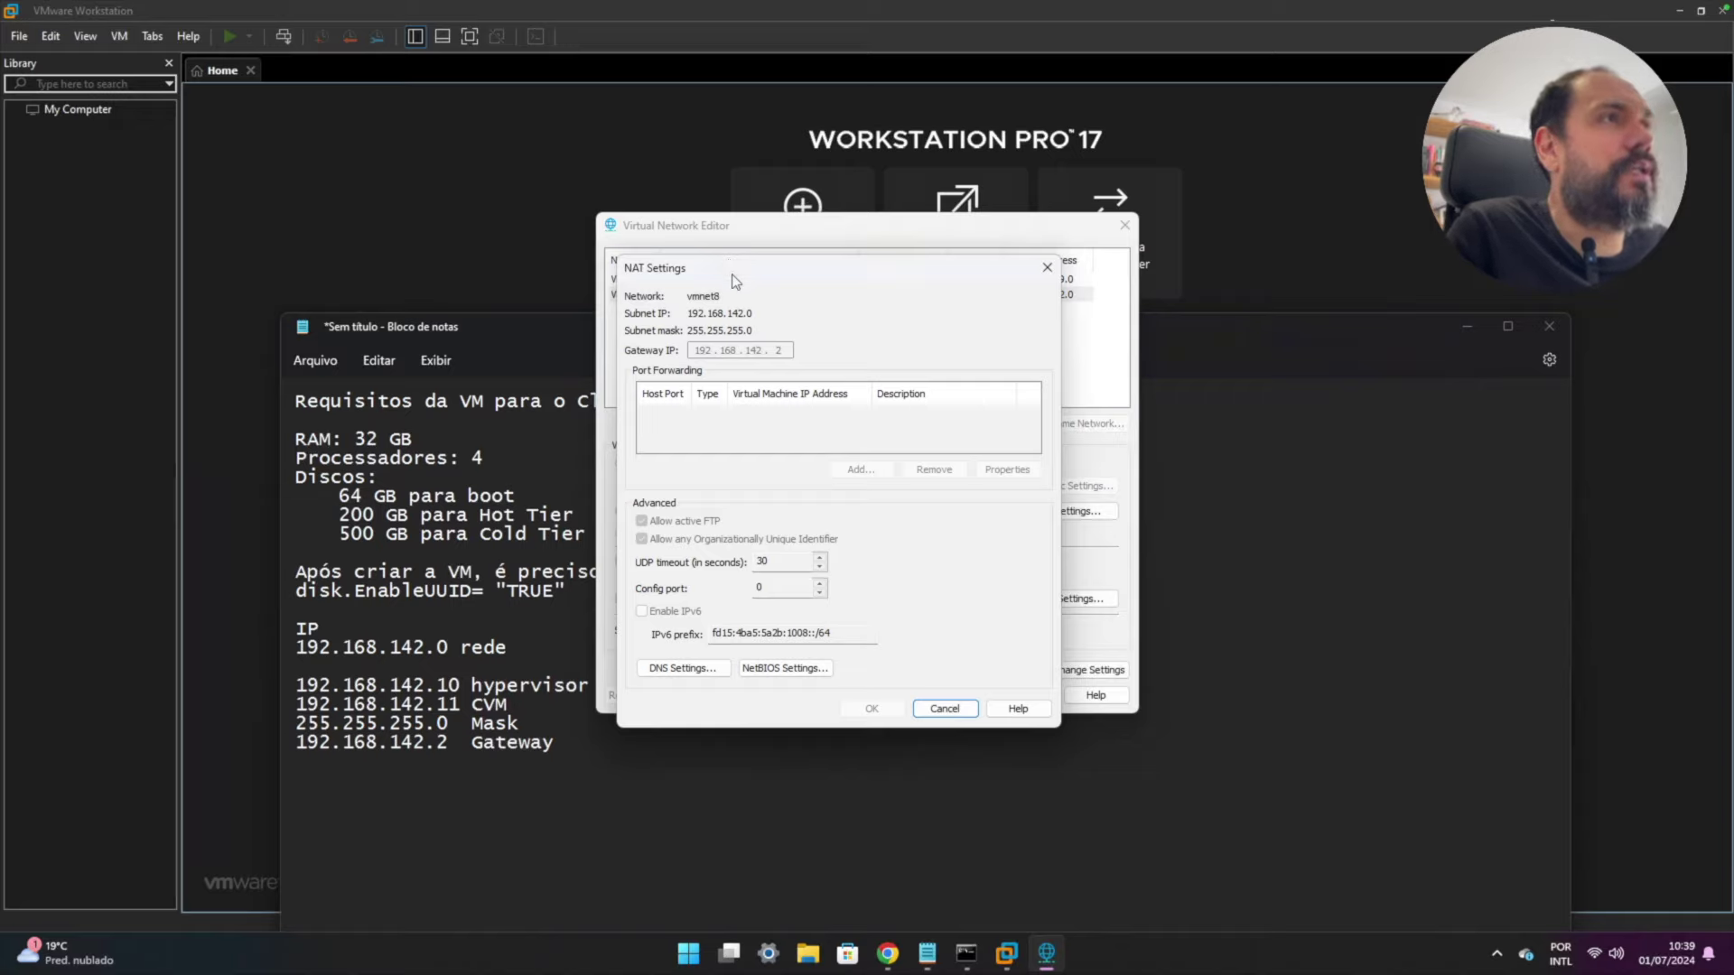
pyautogui.click(945, 708)
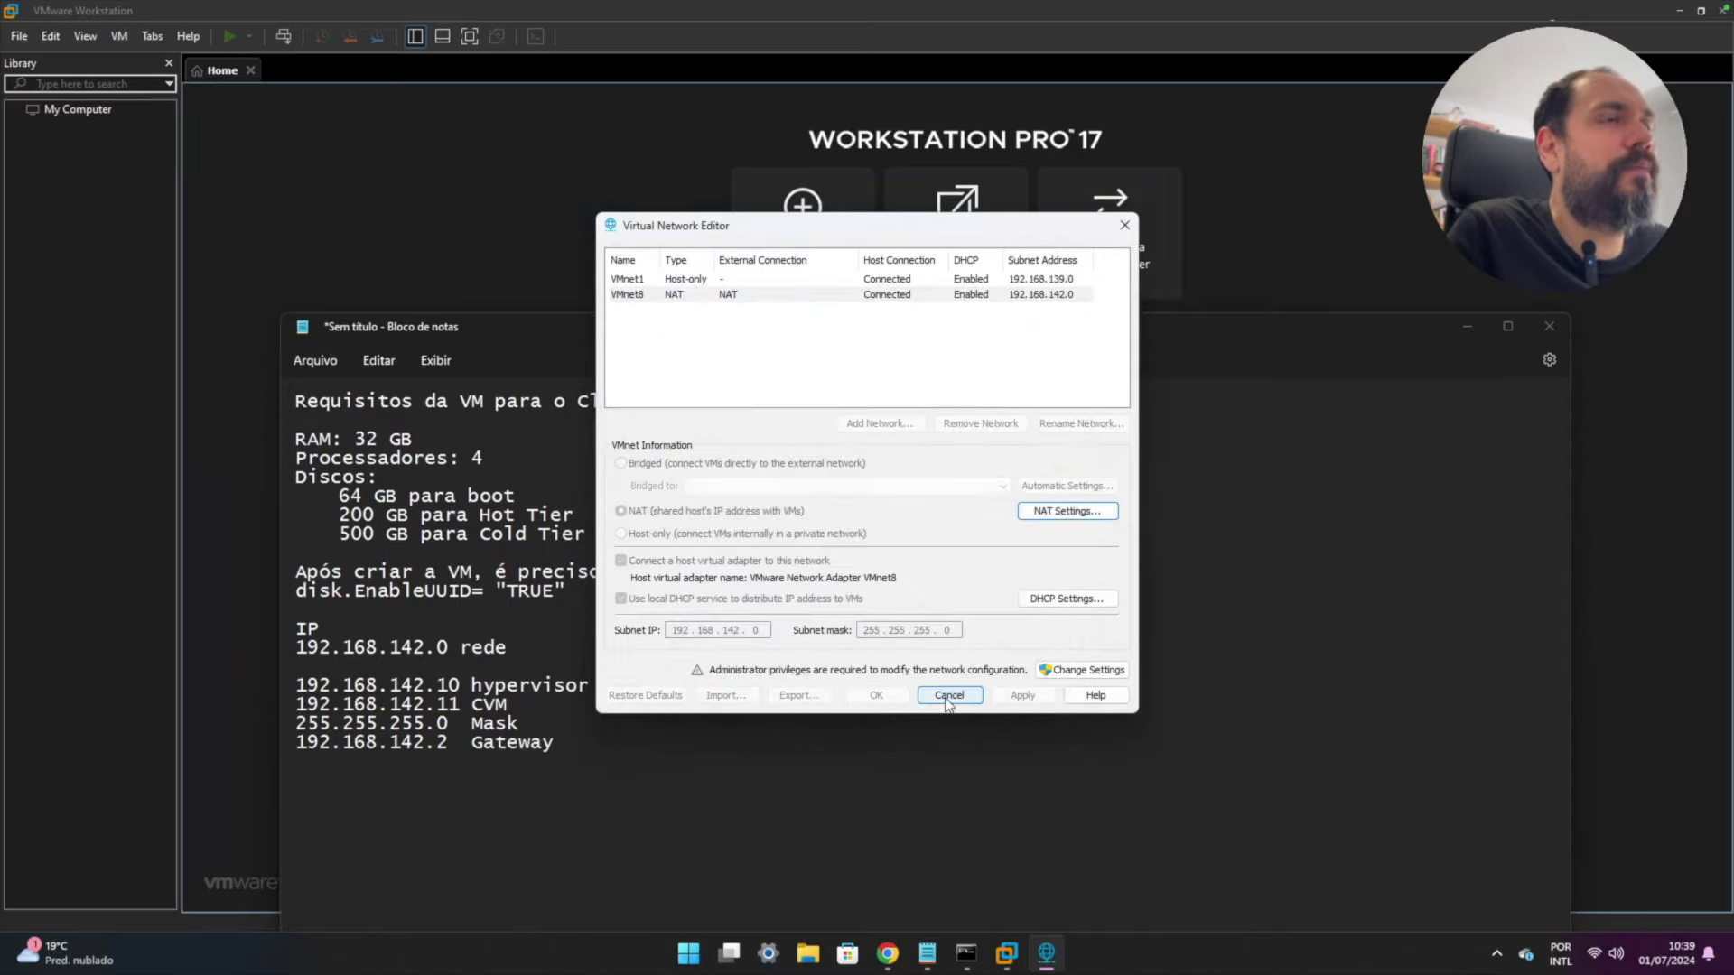
# - Close the virtual network settings and bring the VM requirements notes to the front
pyautogui.click(948, 698)
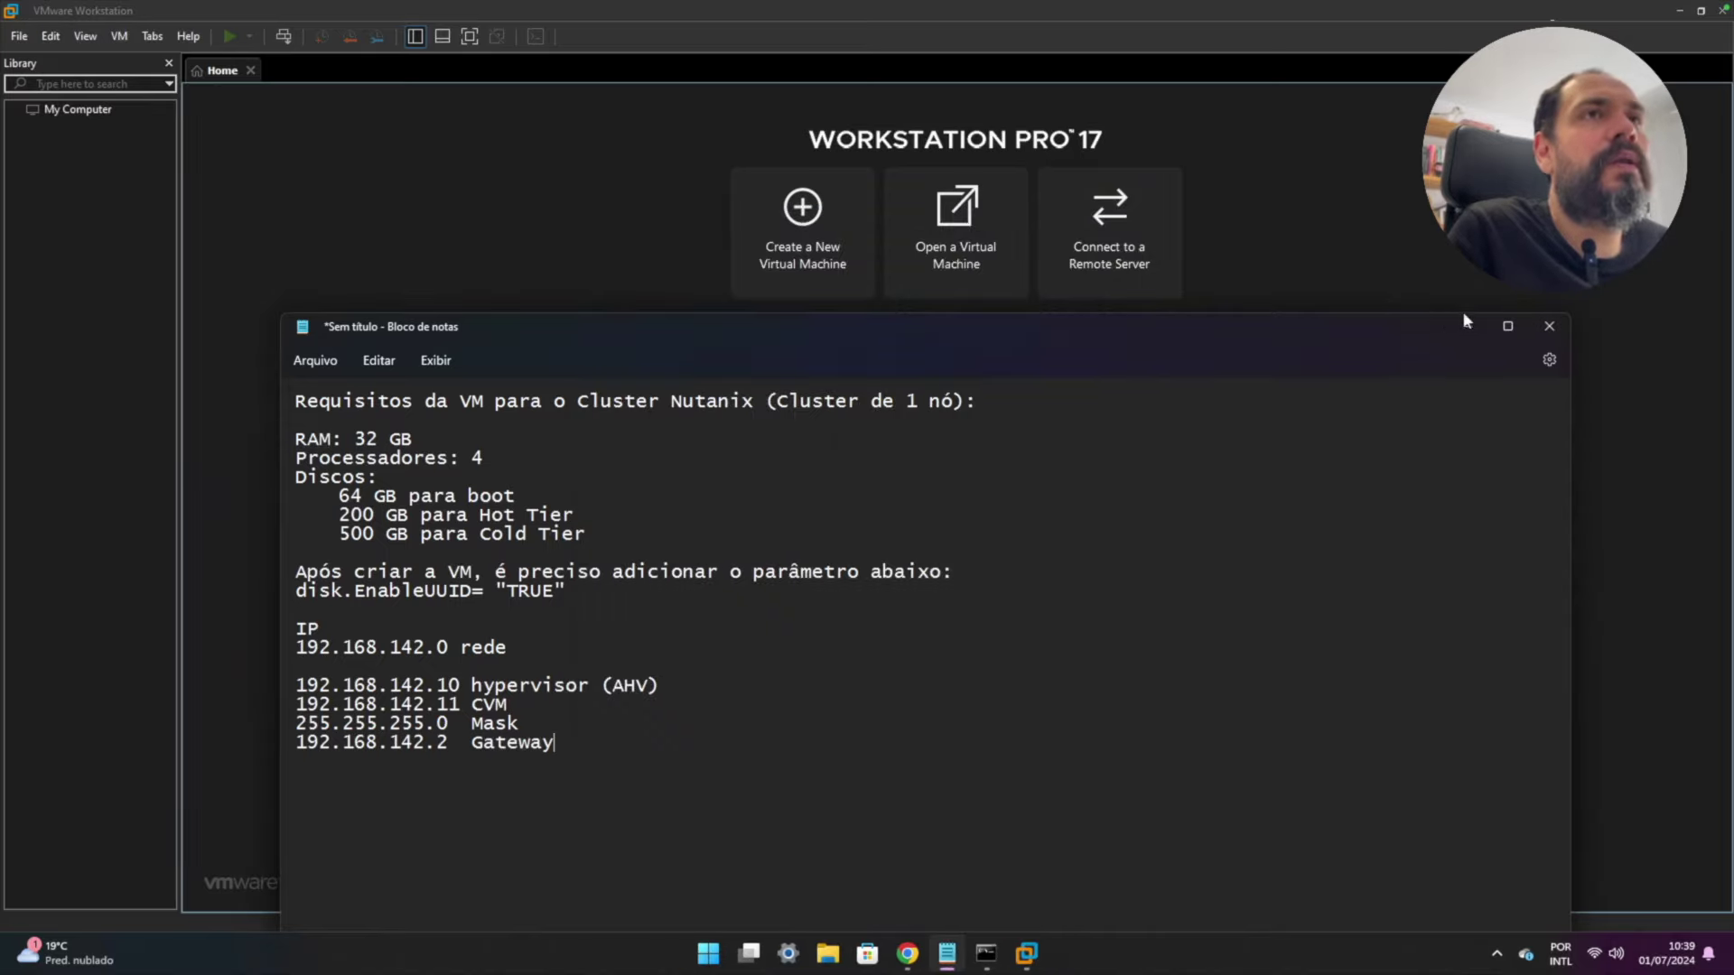
pyautogui.click(1465, 325)
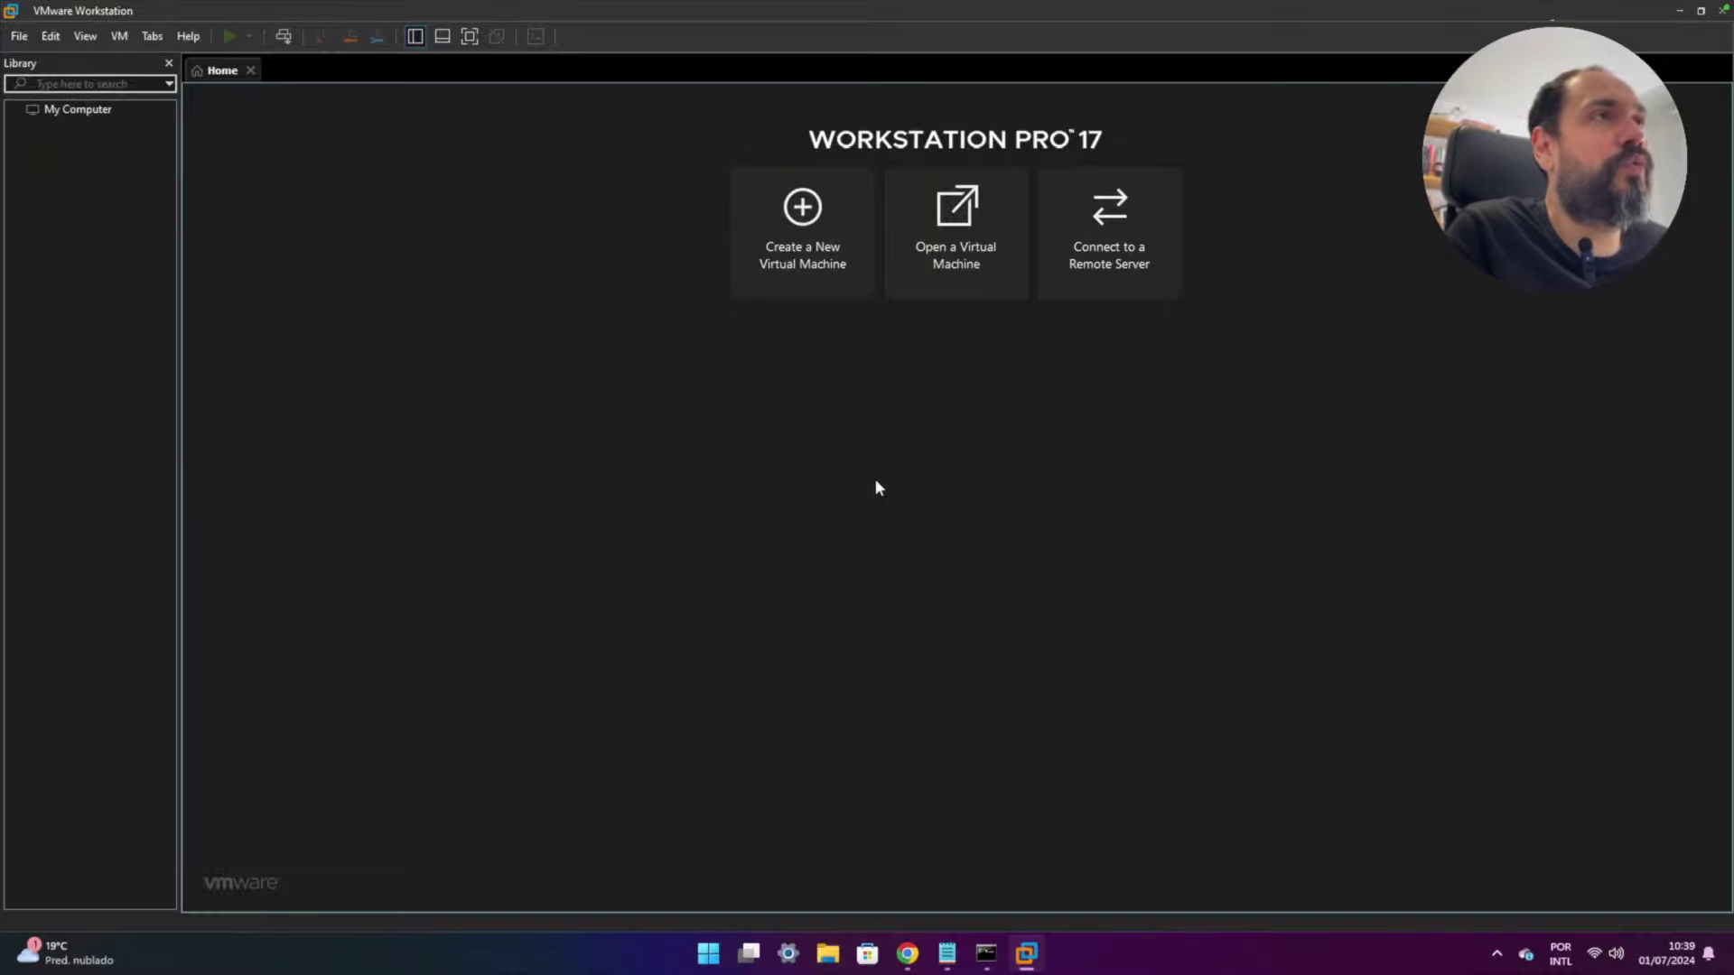
pyautogui.click(946, 954)
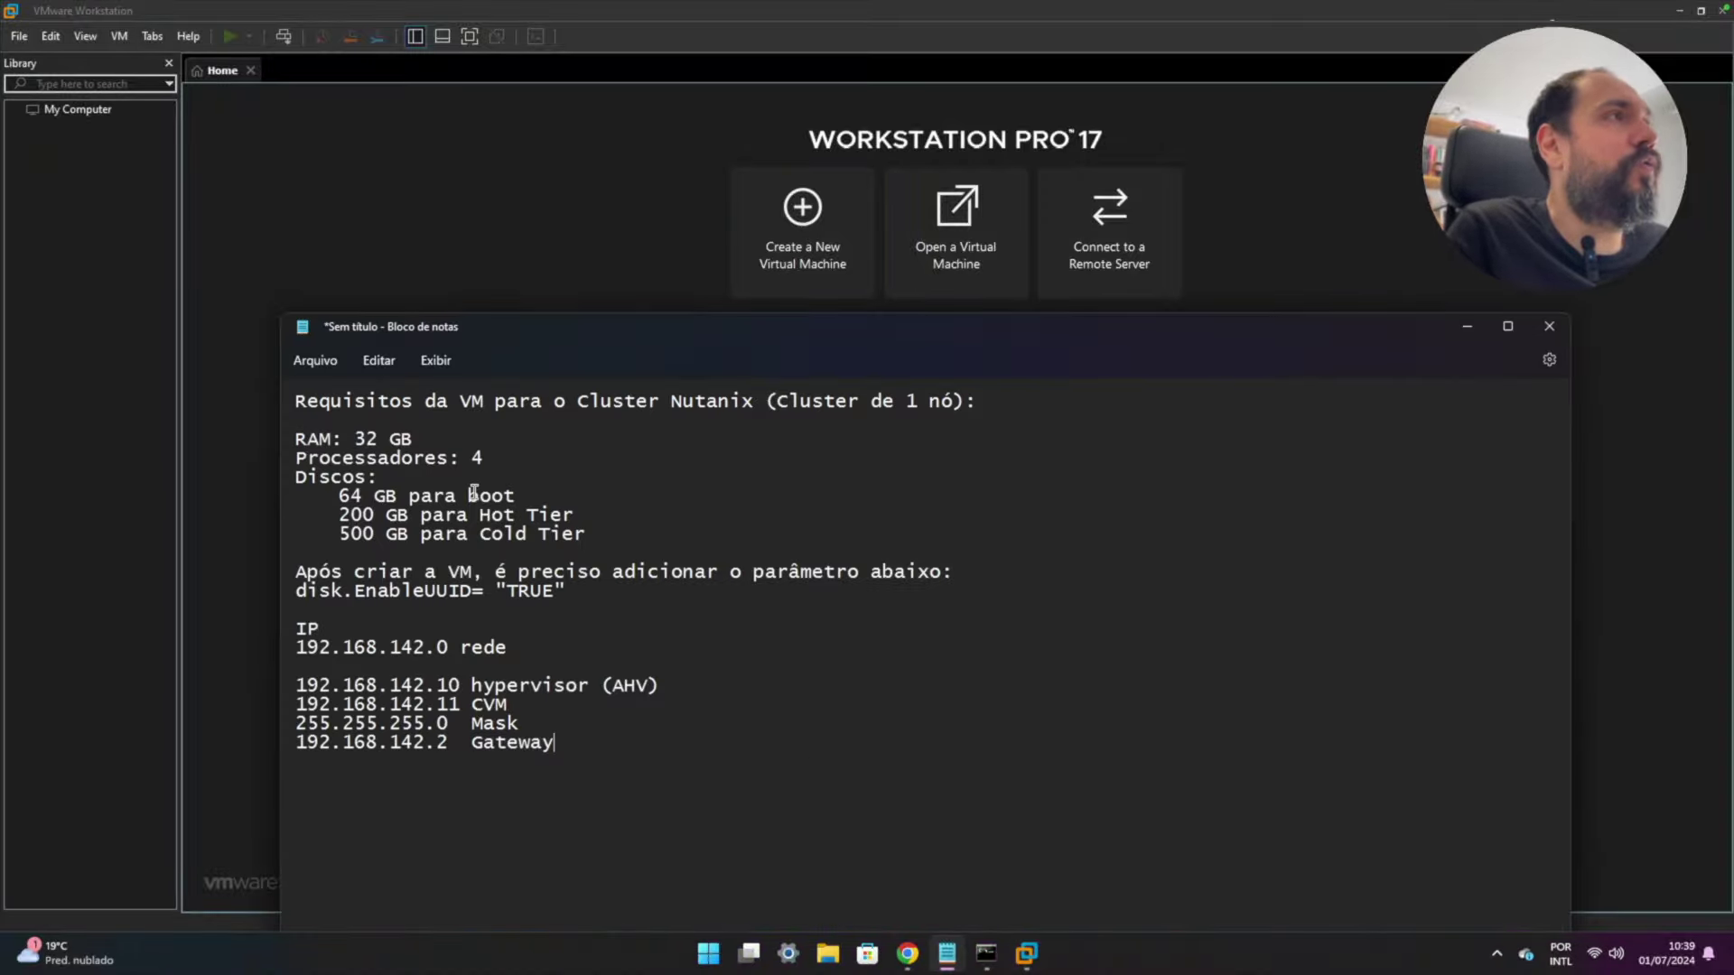
# - Highlight each requirement: 32 GB RAM, 4 processors, 64/200/500 GB disks, disk.EnableUUID
pyautogui.moveTo(298, 400); pyautogui.dragTo(993, 399)
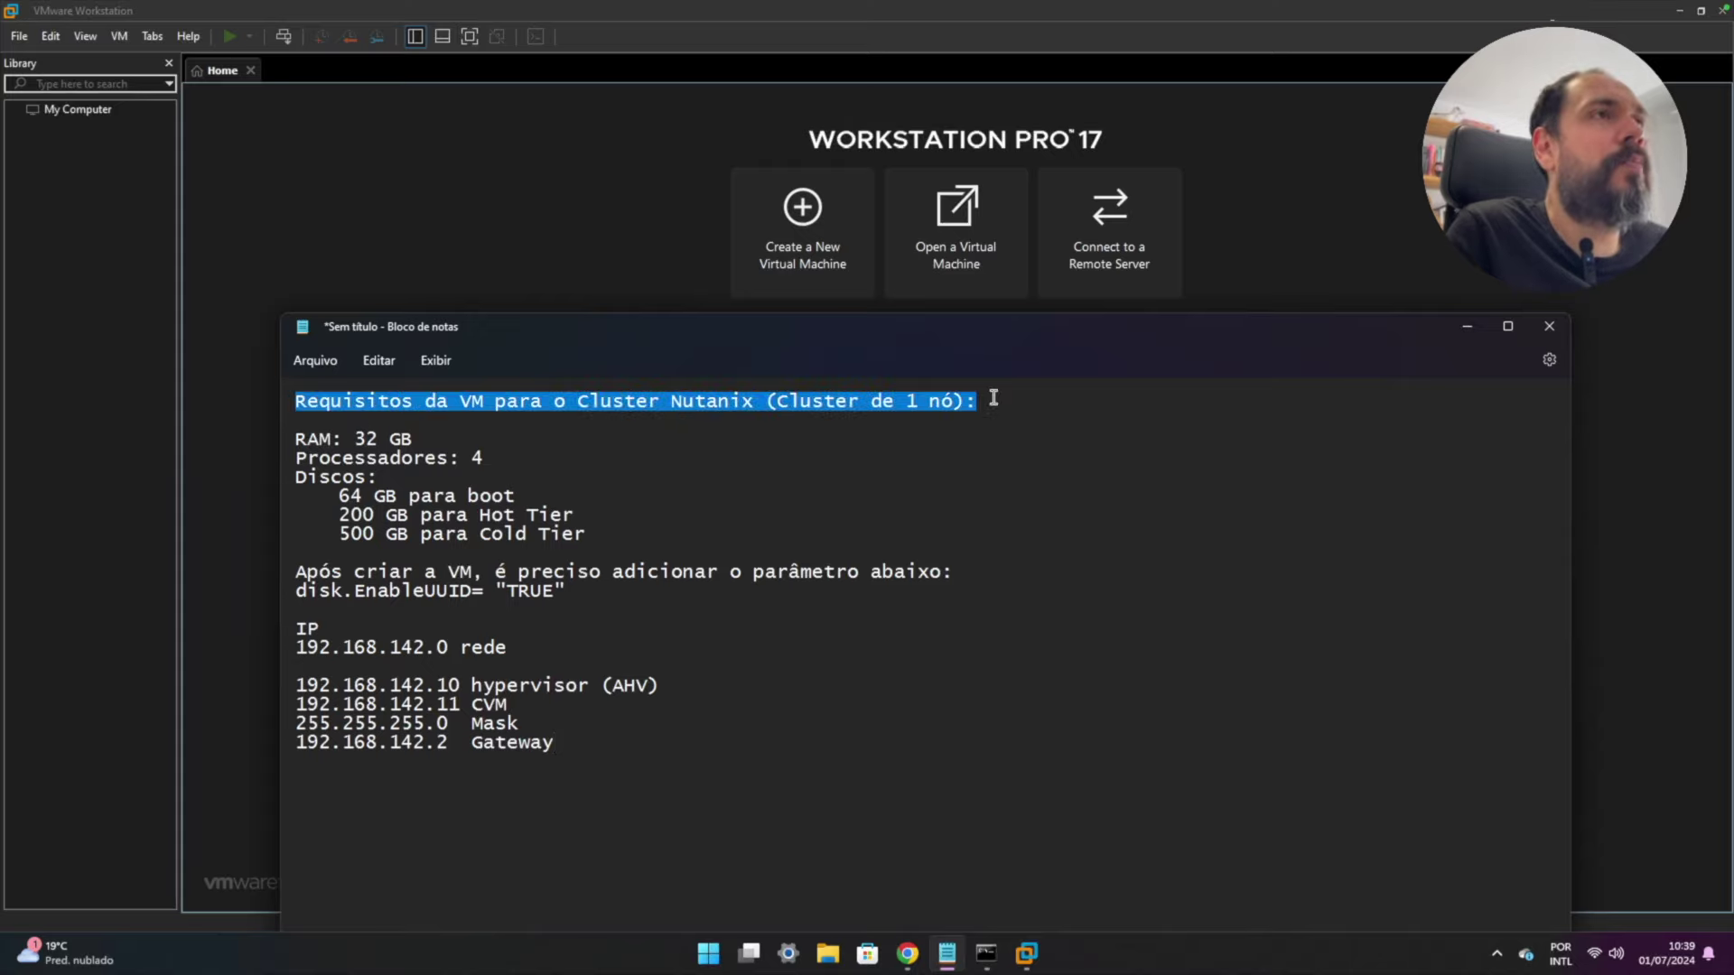
pyautogui.tripleClick(290, 442)
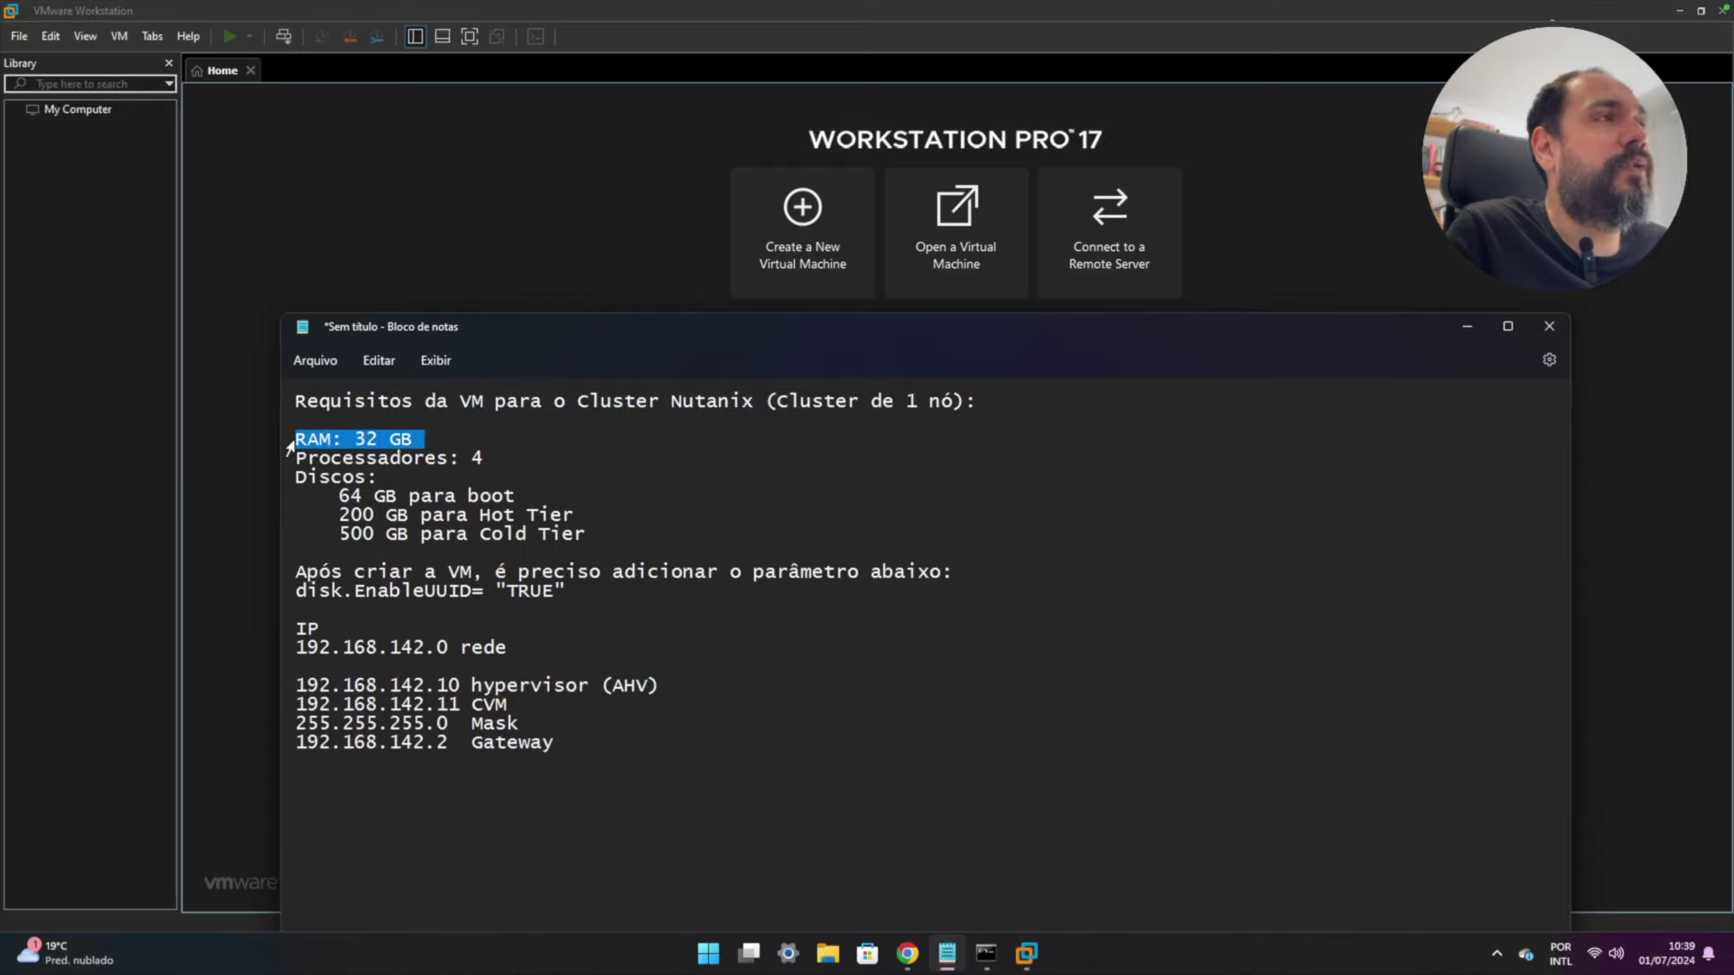
pyautogui.moveTo(296, 458); pyautogui.dragTo(522, 459)
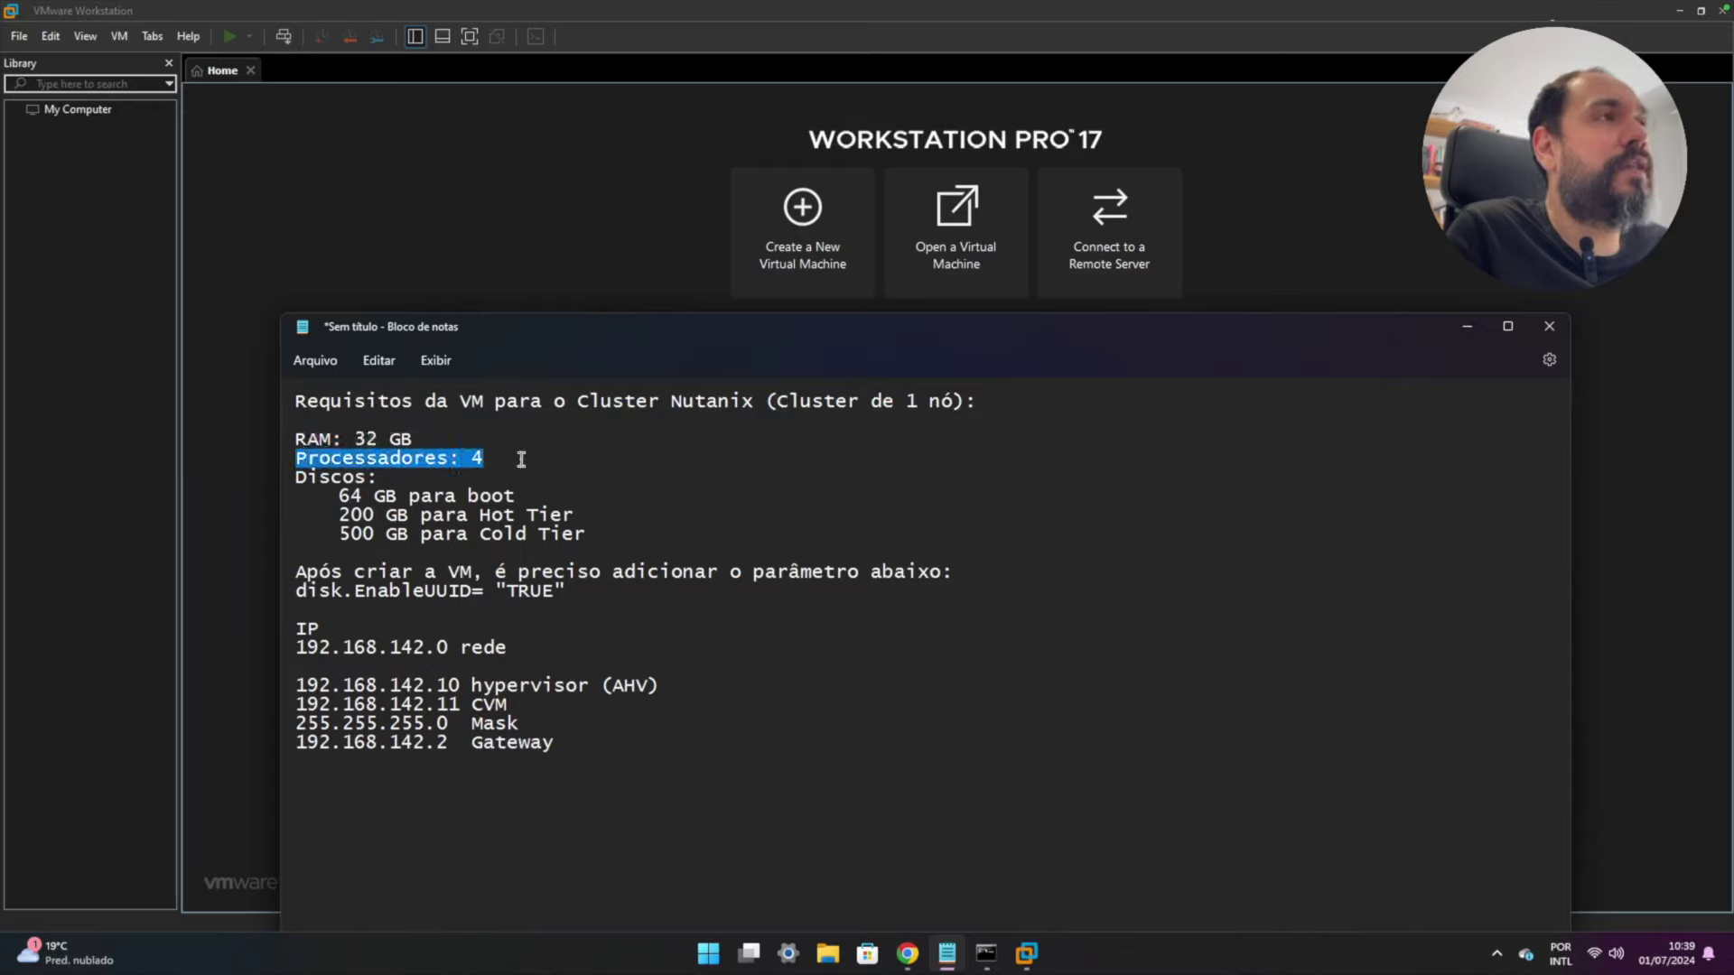
pyautogui.moveTo(334, 496); pyautogui.dragTo(546, 496)
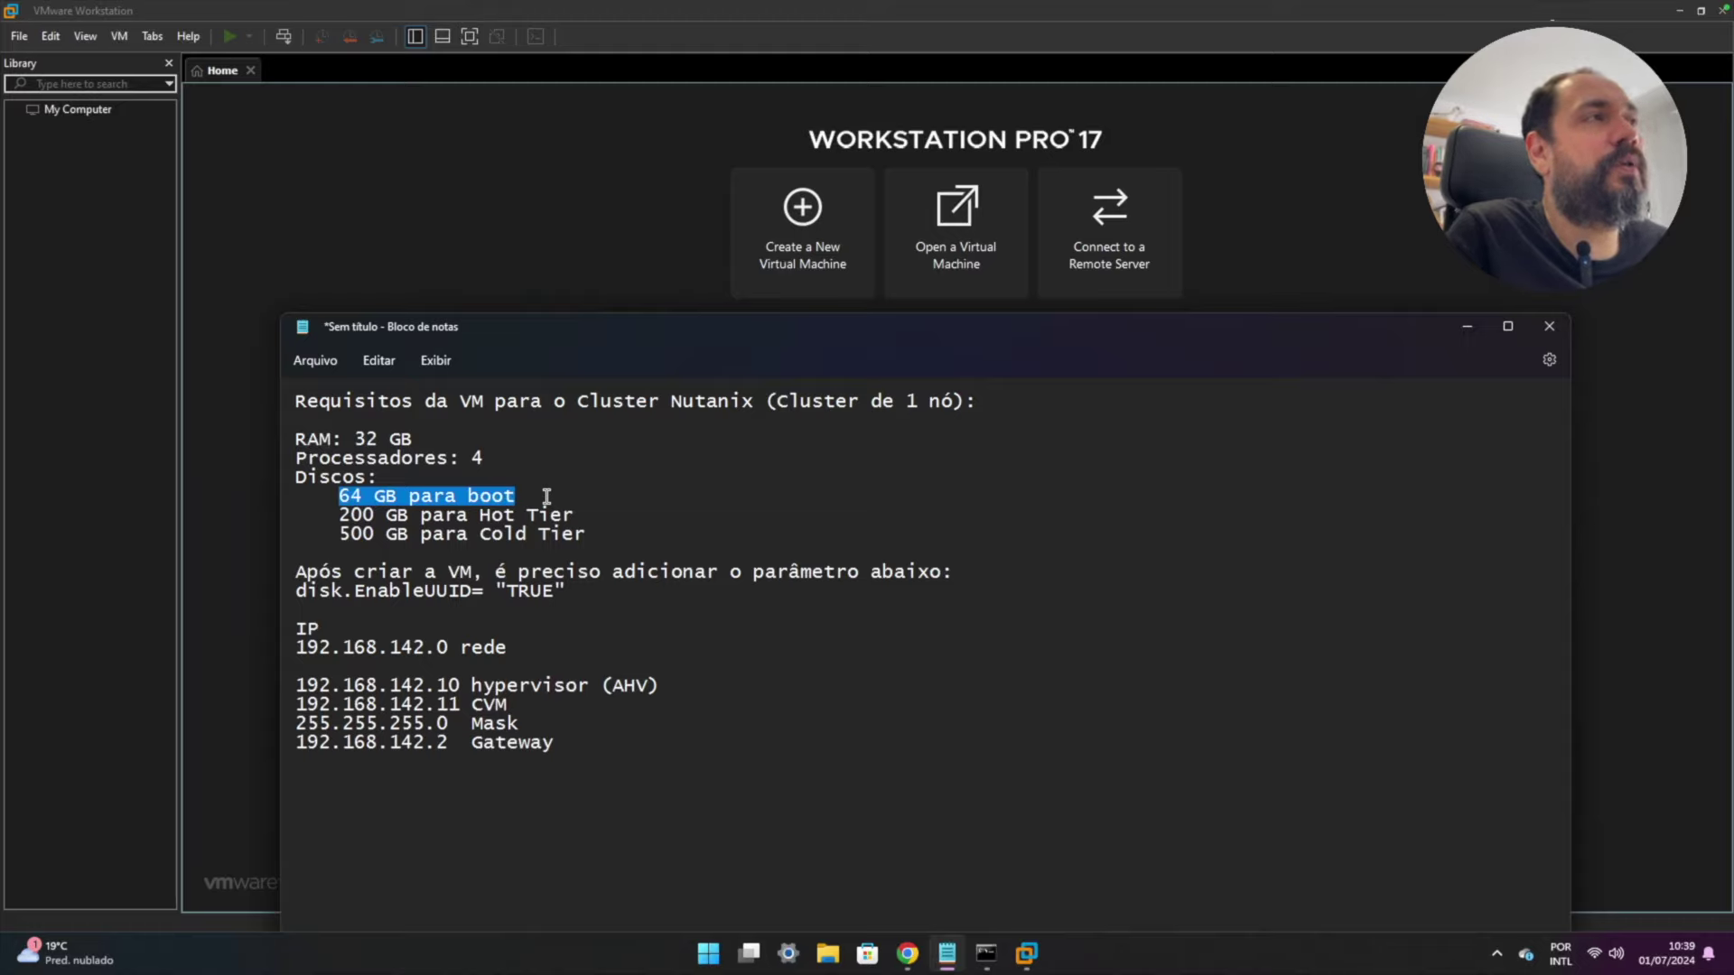
pyautogui.moveTo(339, 515); pyautogui.dragTo(573, 523)
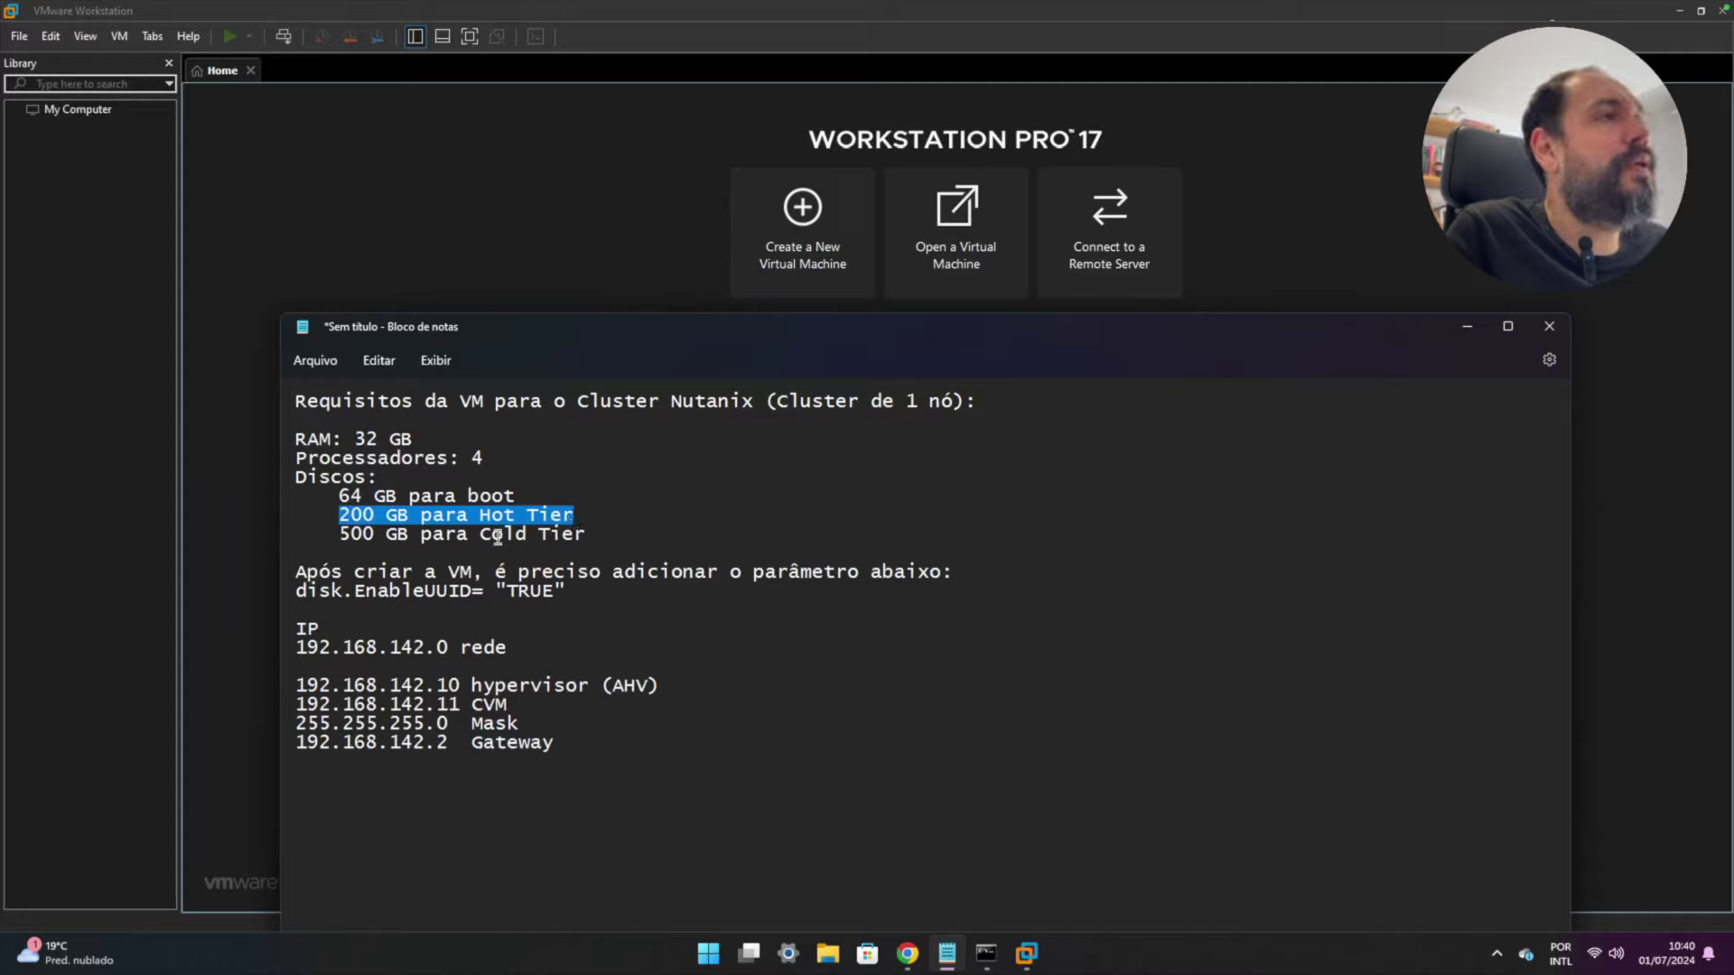
pyautogui.moveTo(480, 533); pyautogui.dragTo(583, 534)
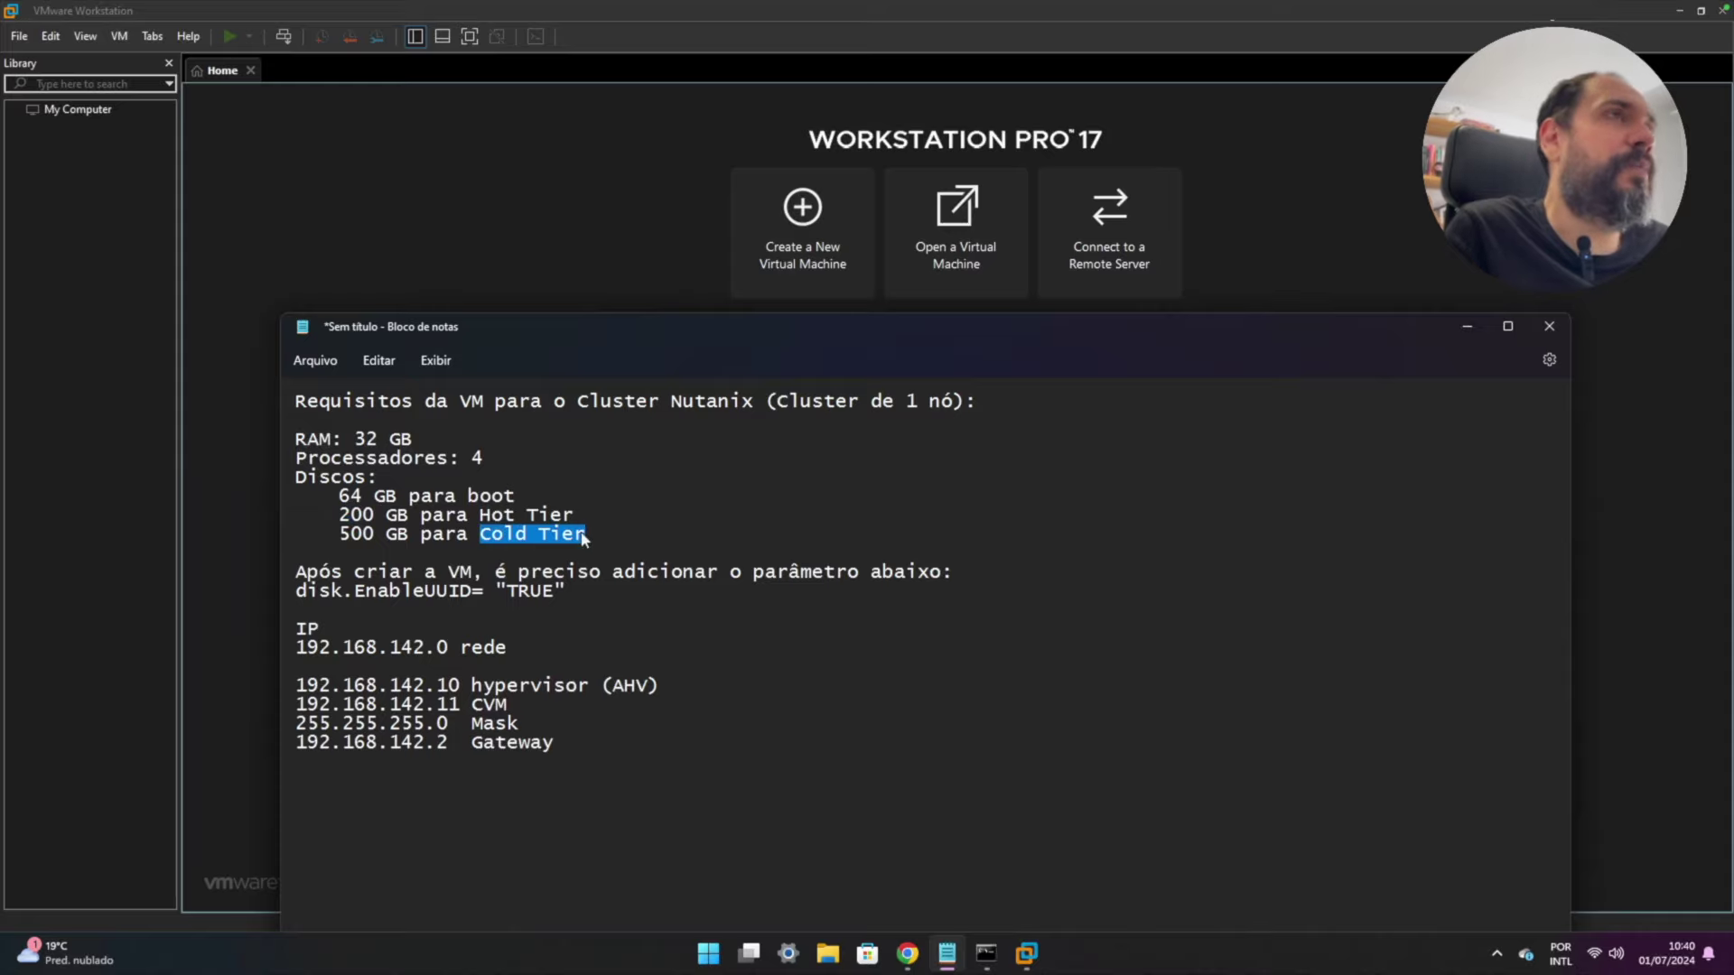
pyautogui.click(341, 534)
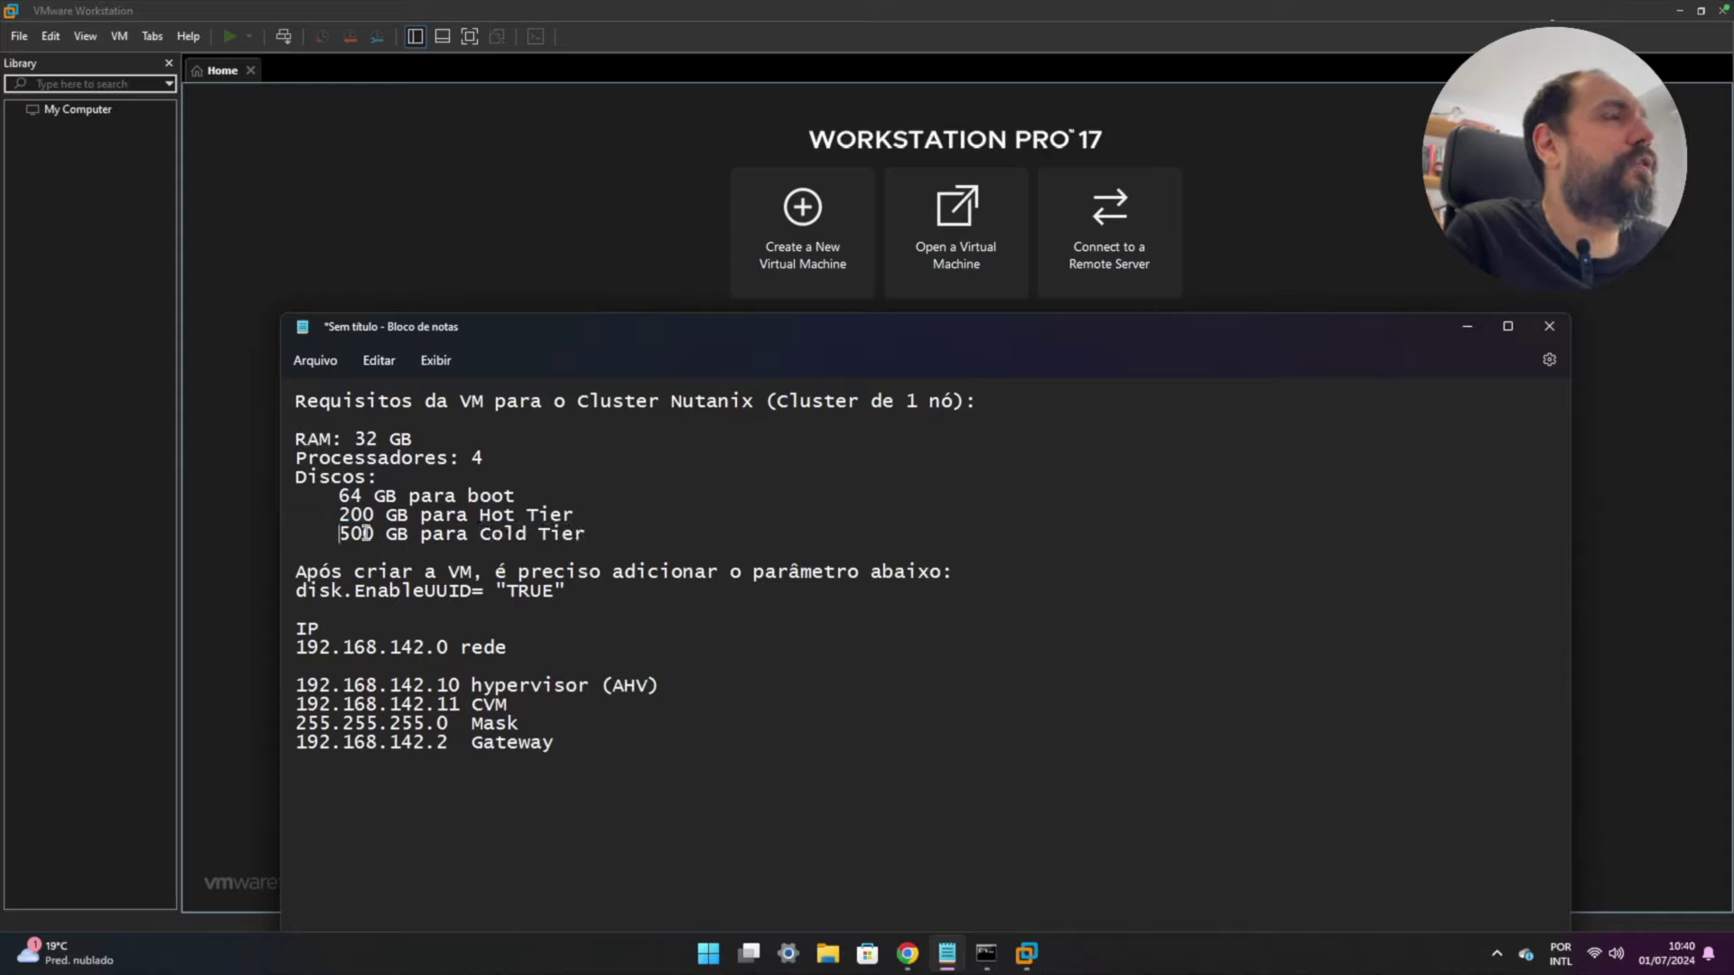
pyautogui.doubleClick(365, 533)
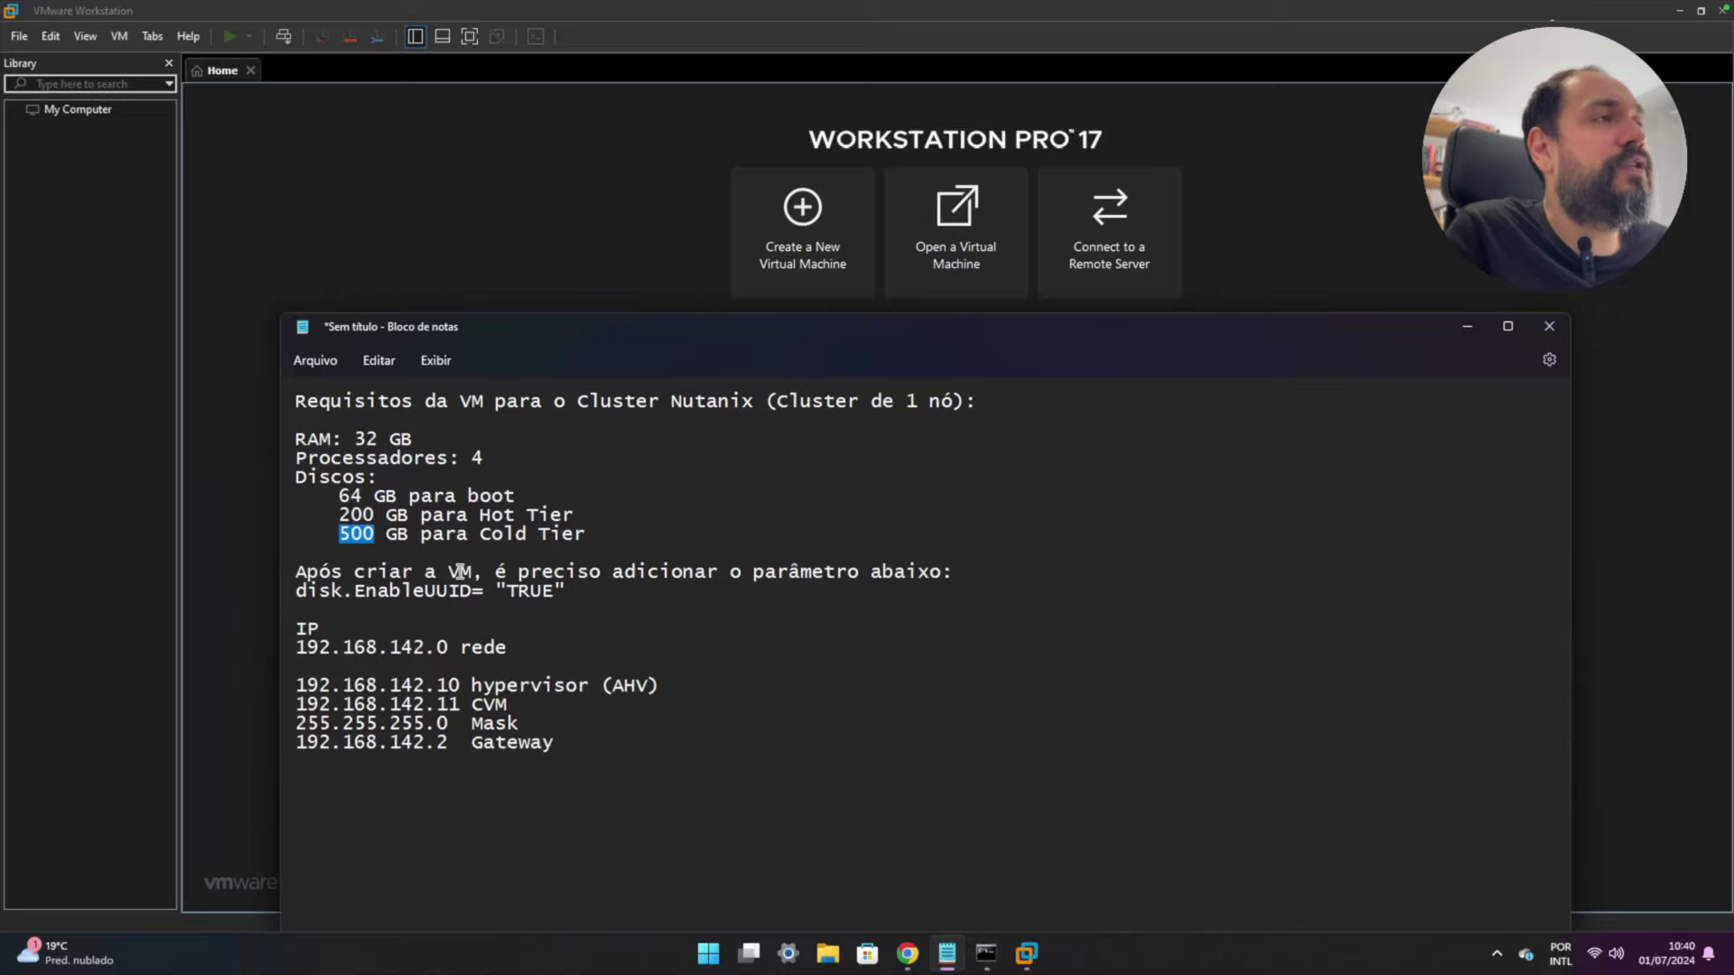
pyautogui.moveTo(294, 591); pyautogui.dragTo(564, 591)
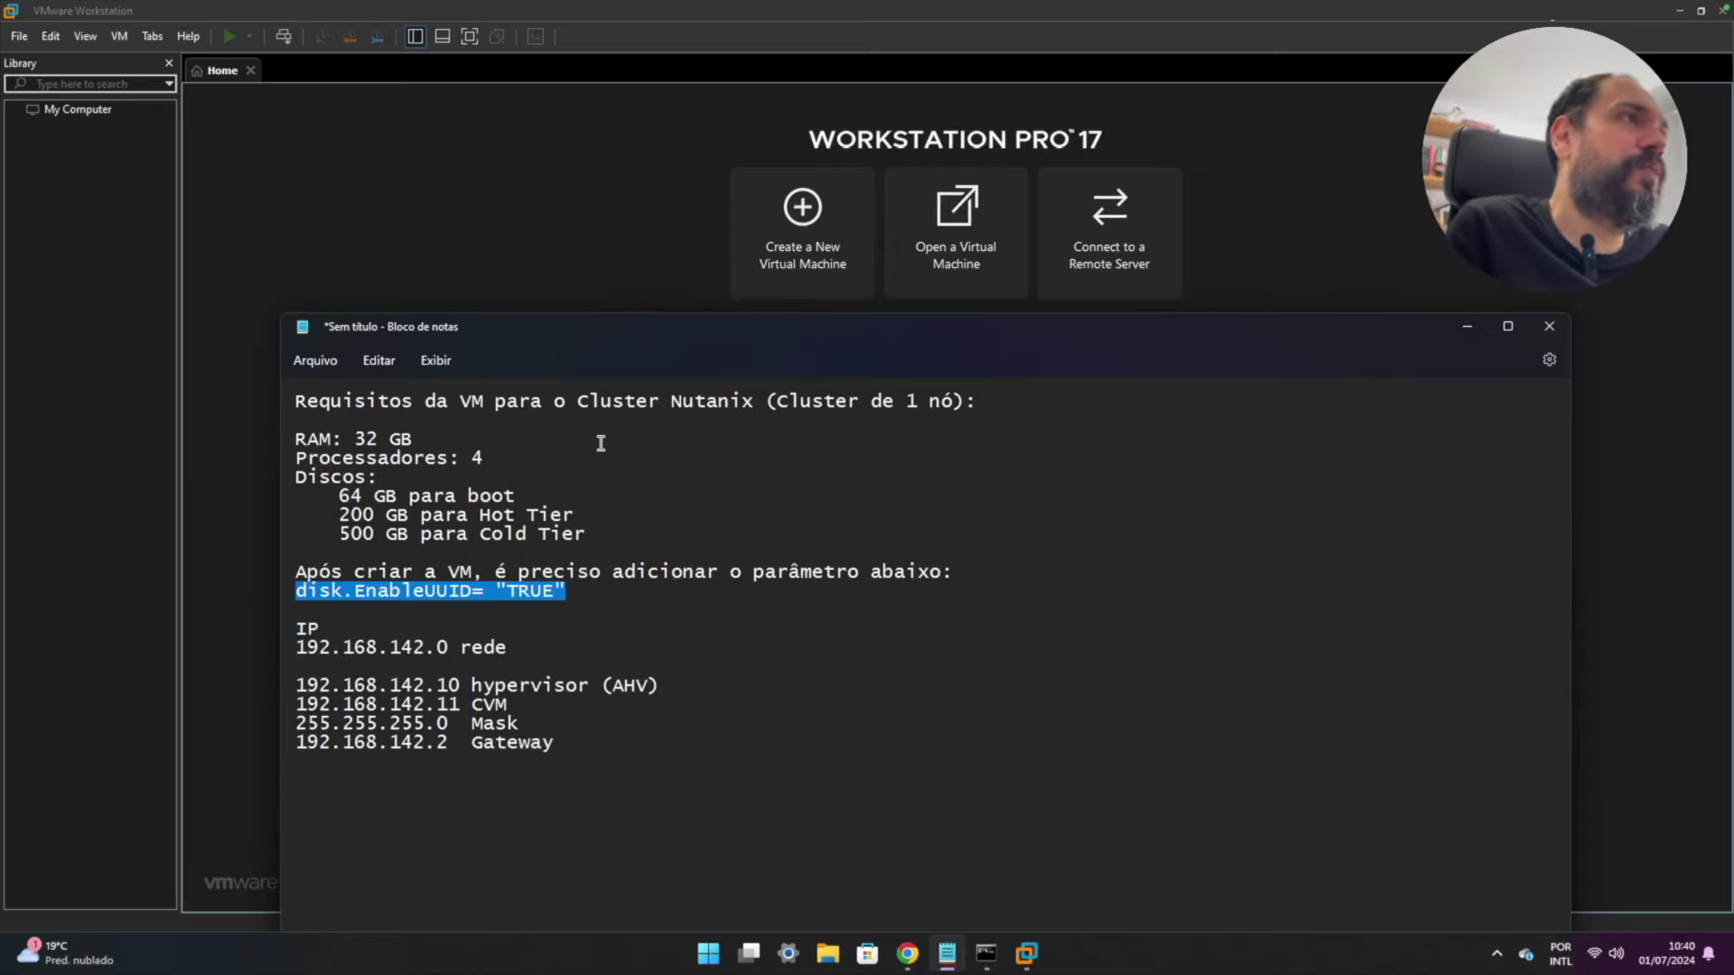
# - Start a Custom (advanced) new VM, keeping Workstation 17.5.x hardware compatibility
pyautogui.click(491, 185)
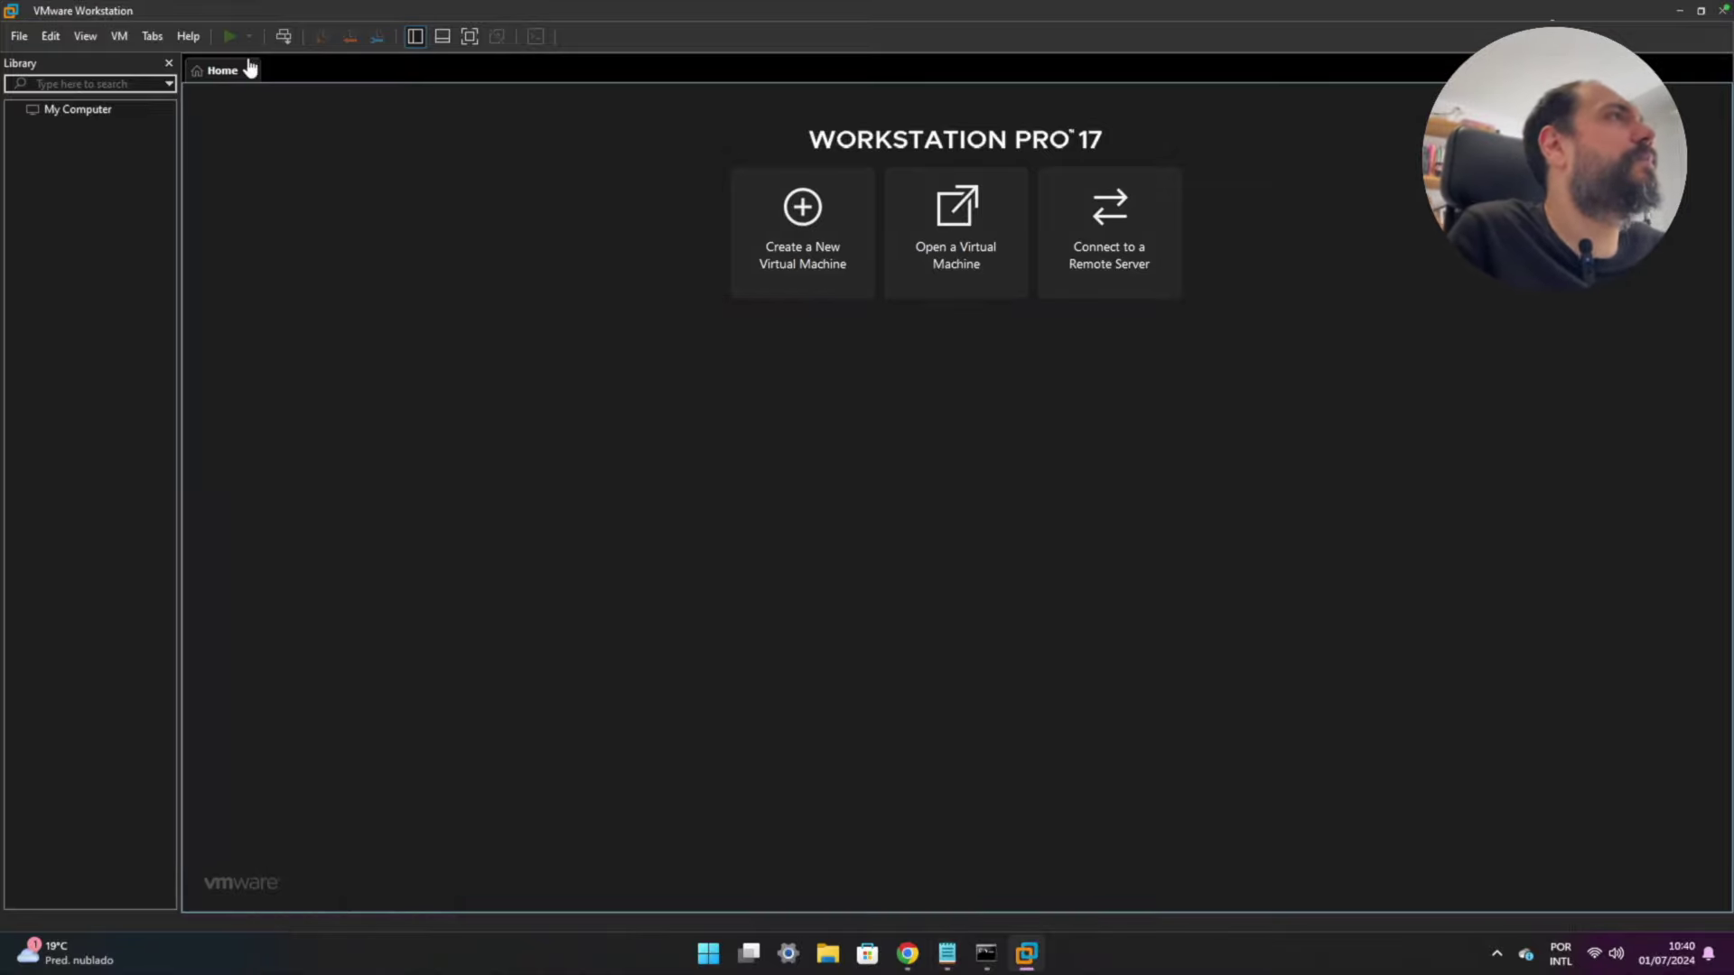
pyautogui.click(808, 222)
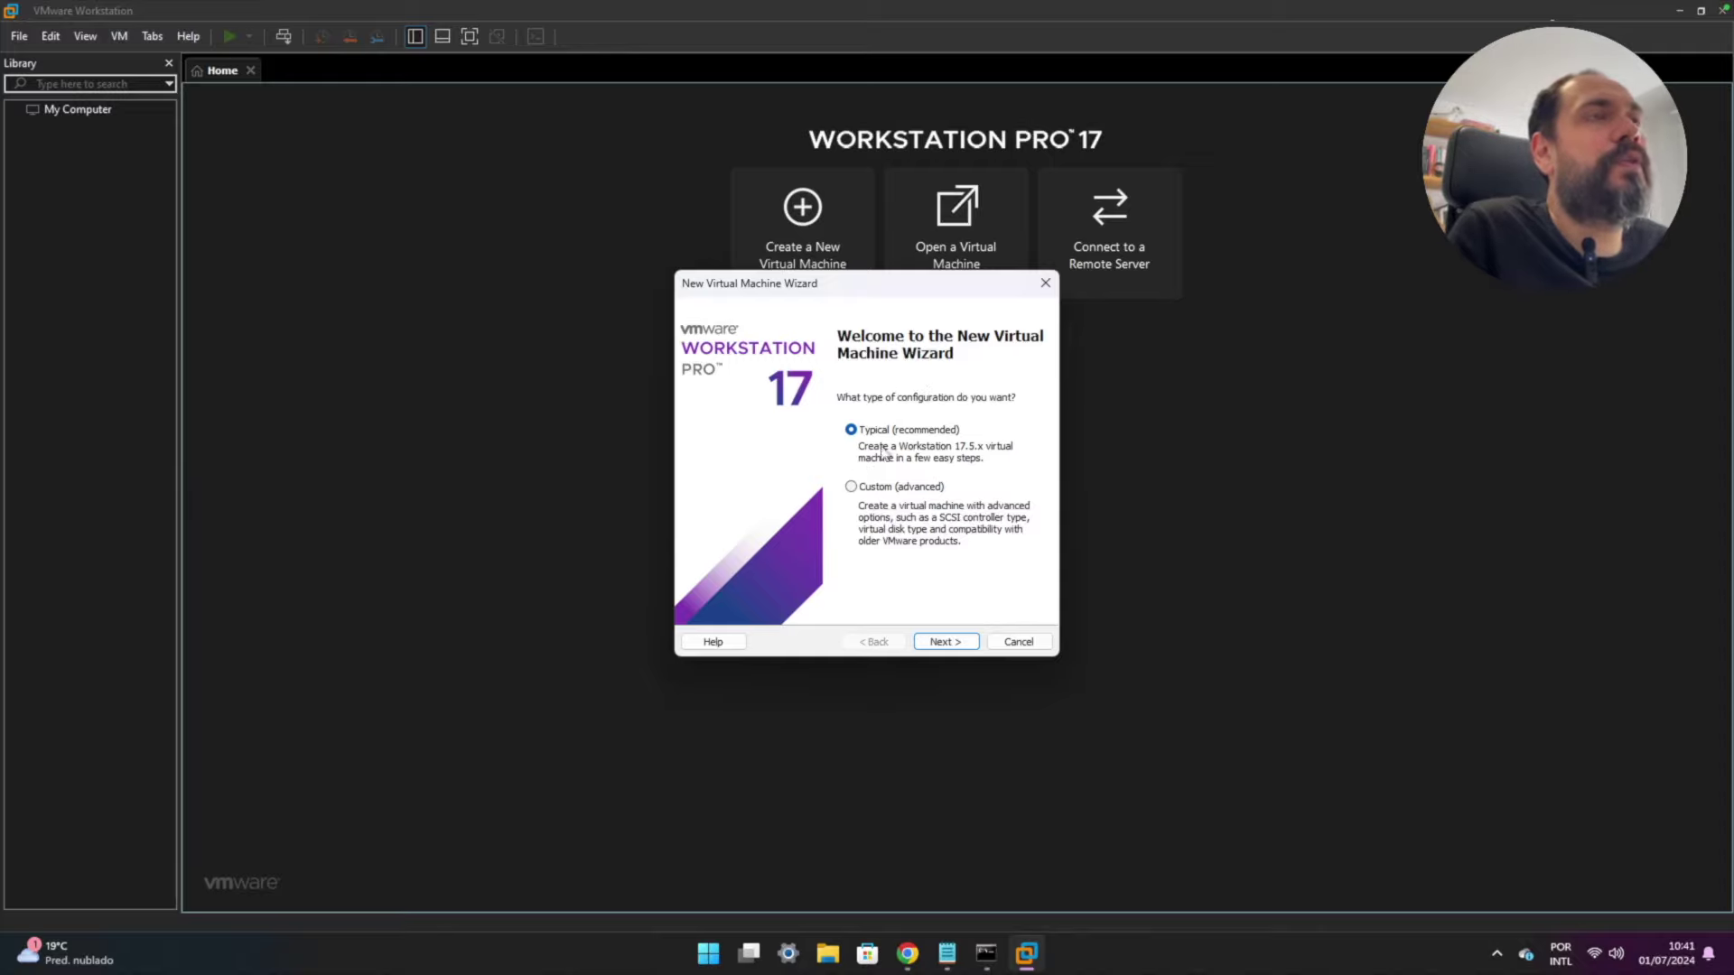
pyautogui.click(852, 488)
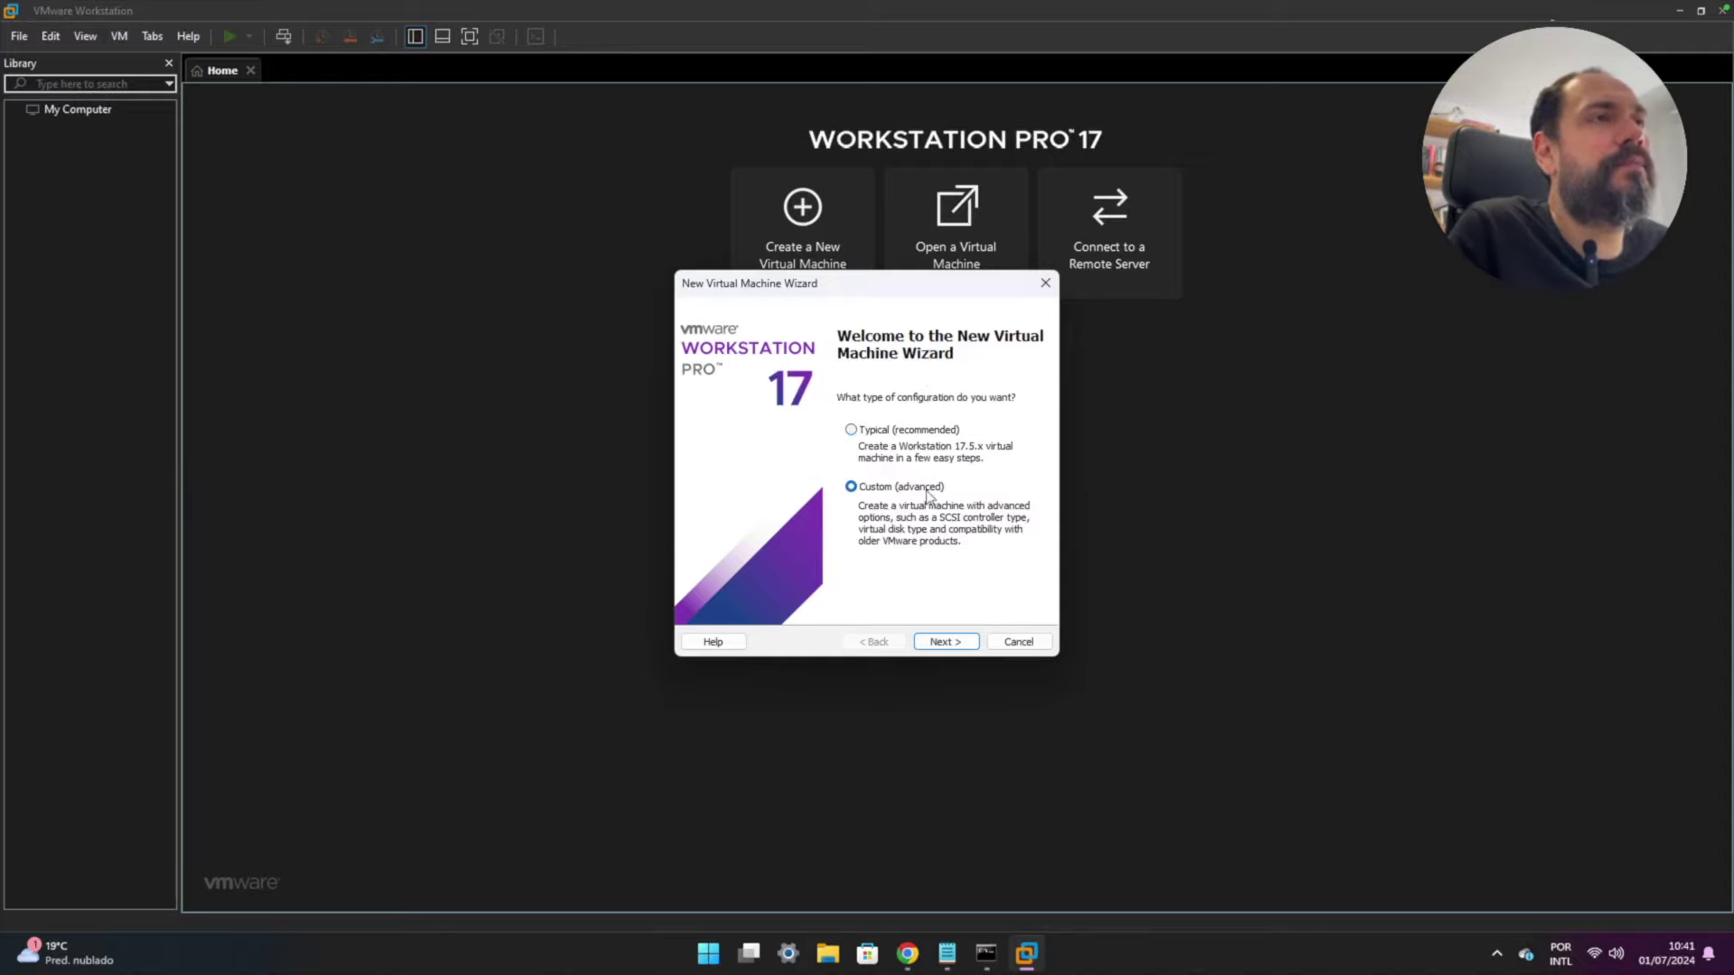
pyautogui.click(946, 642)
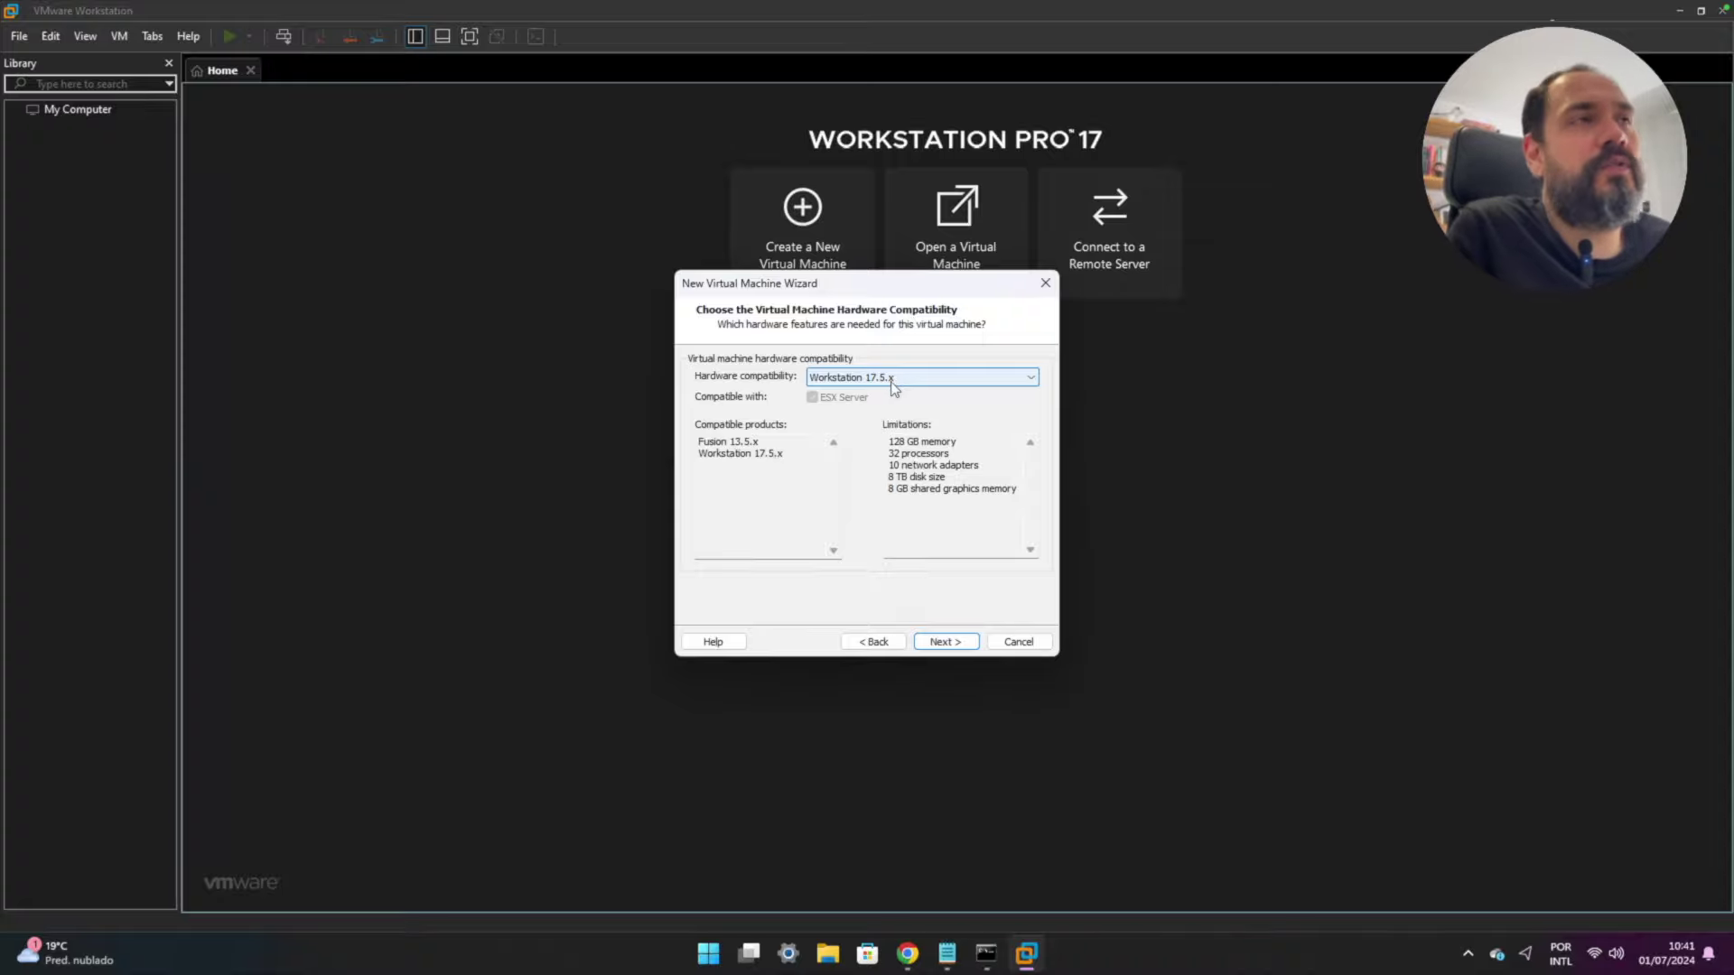
pyautogui.click(951, 648)
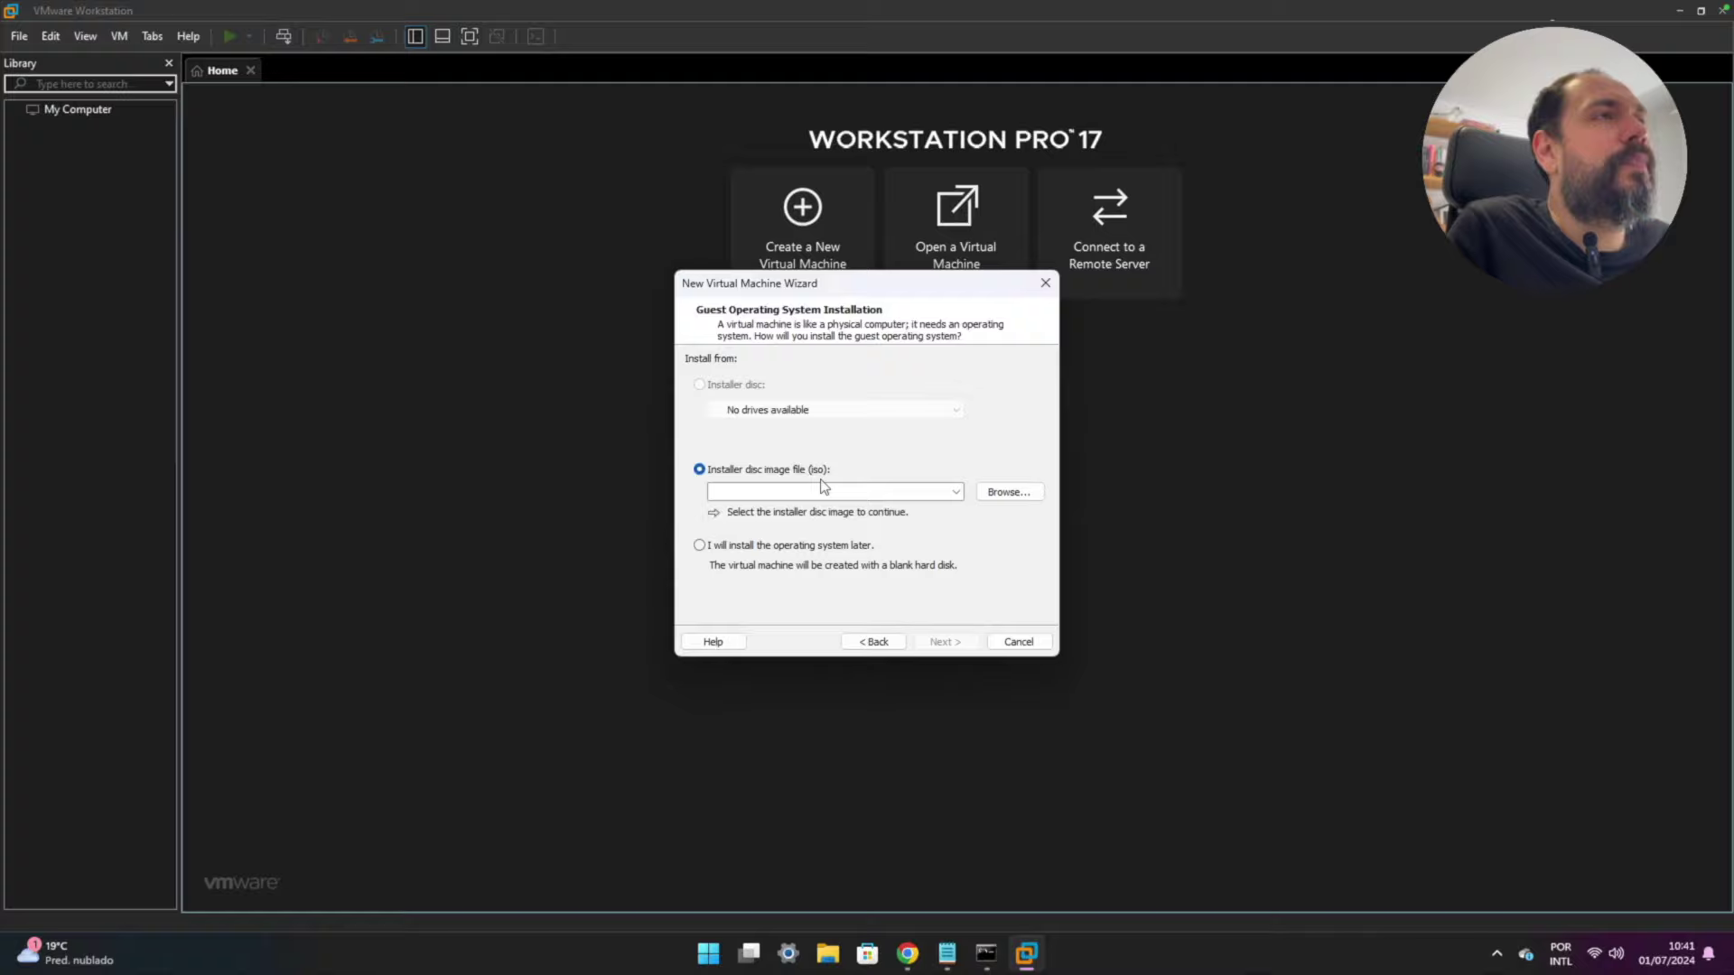
# - Choose to install the OS later, with Linux CentOS 7 64-bit as the guest
pyautogui.click(722, 549)
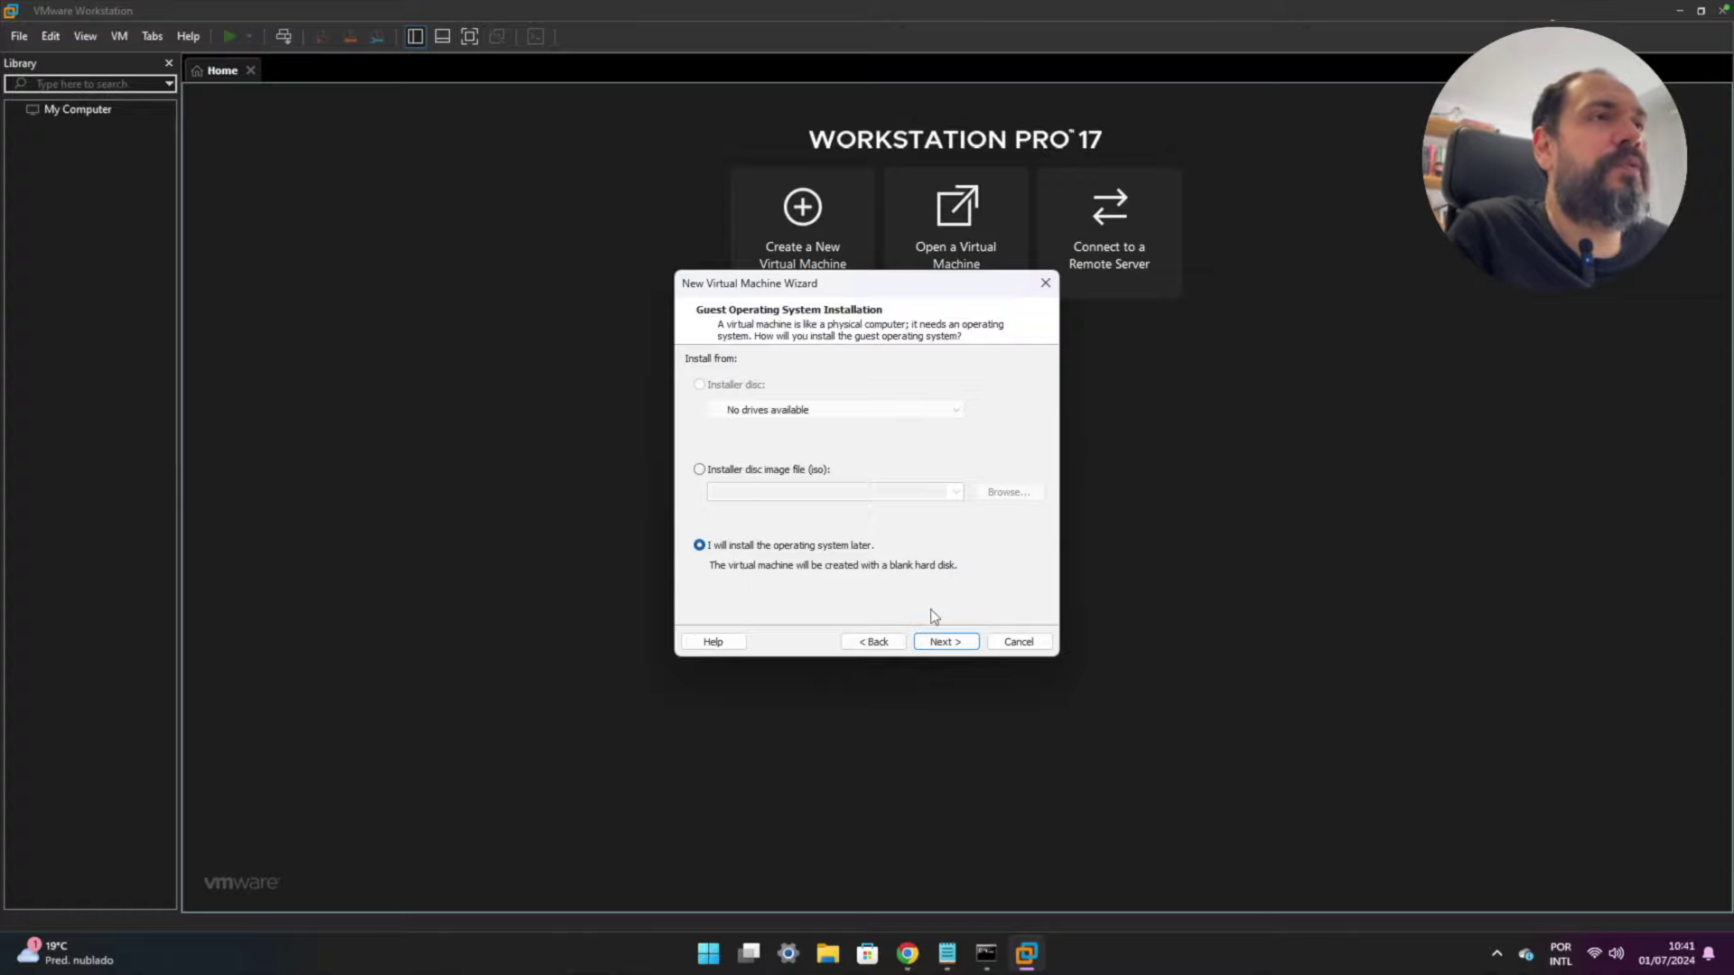
pyautogui.click(939, 643)
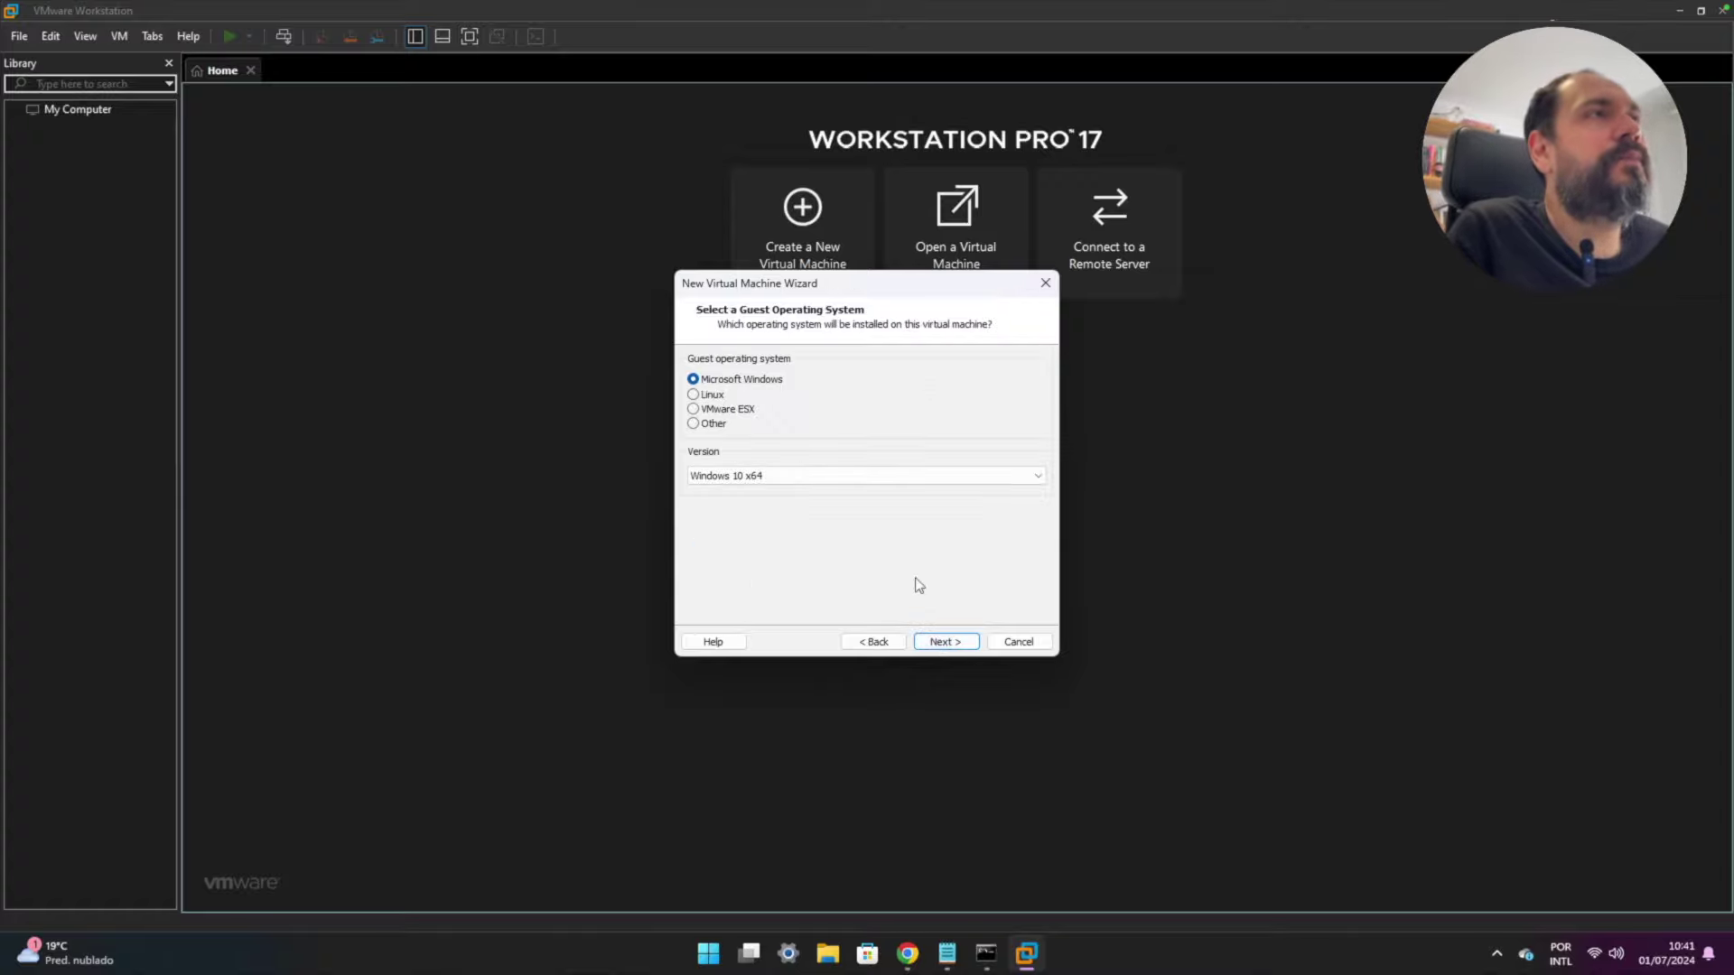
pyautogui.click(694, 395)
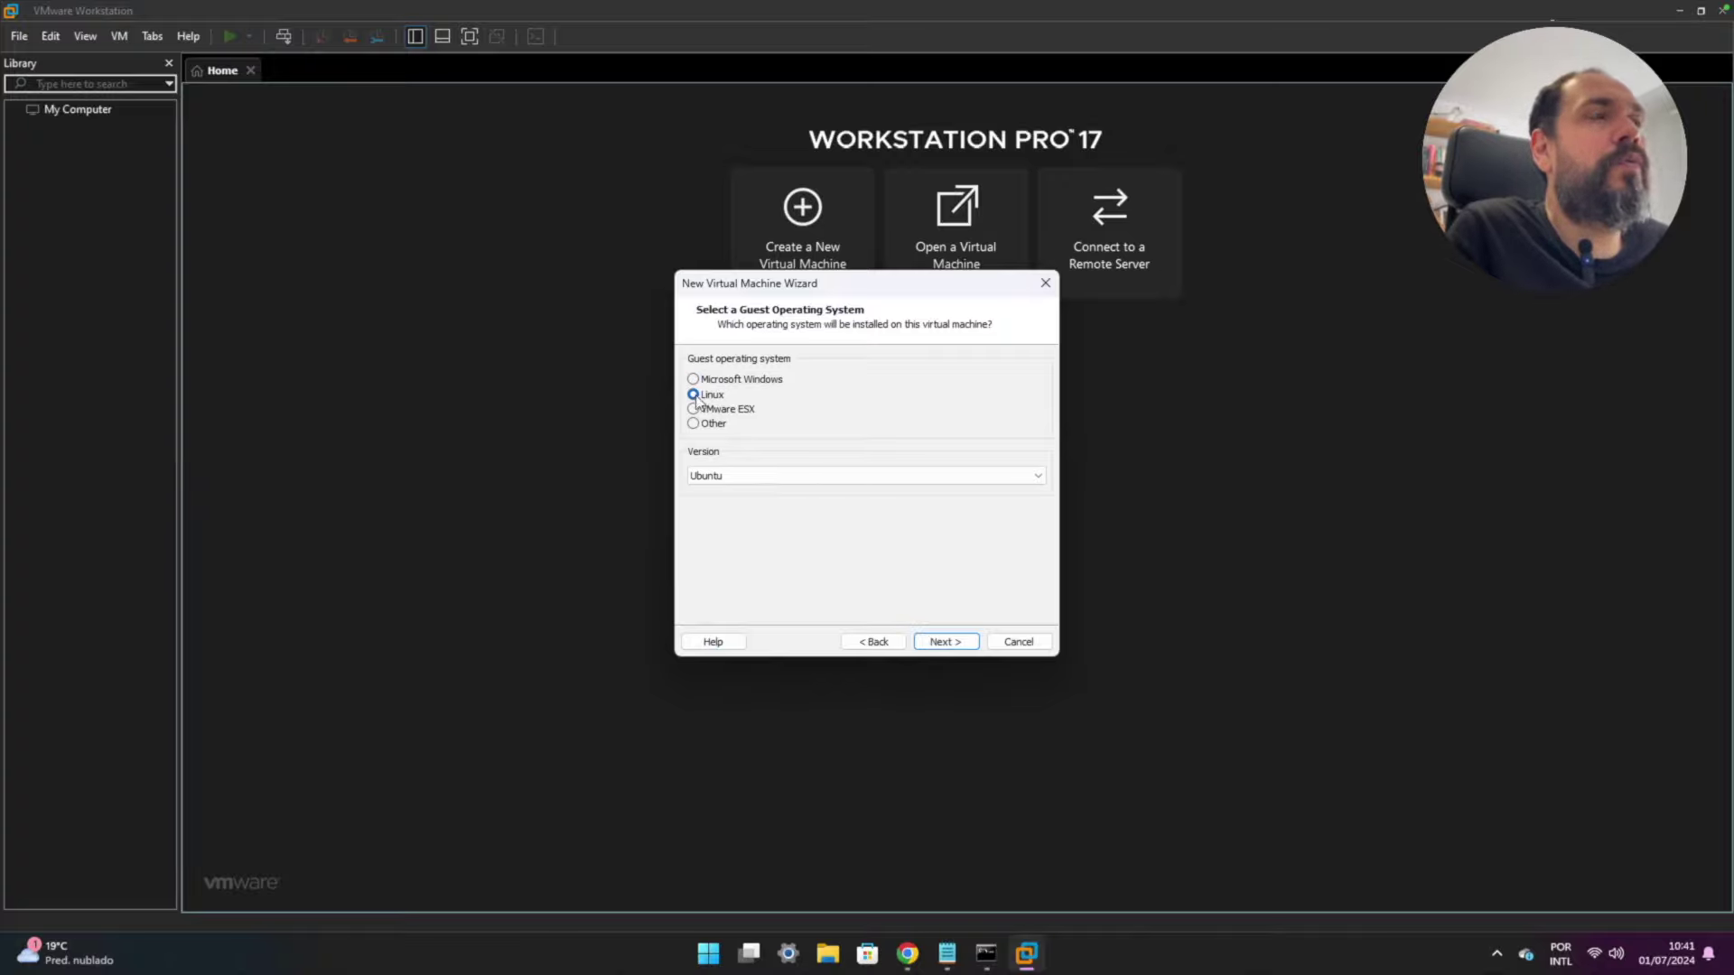
pyautogui.click(821, 475)
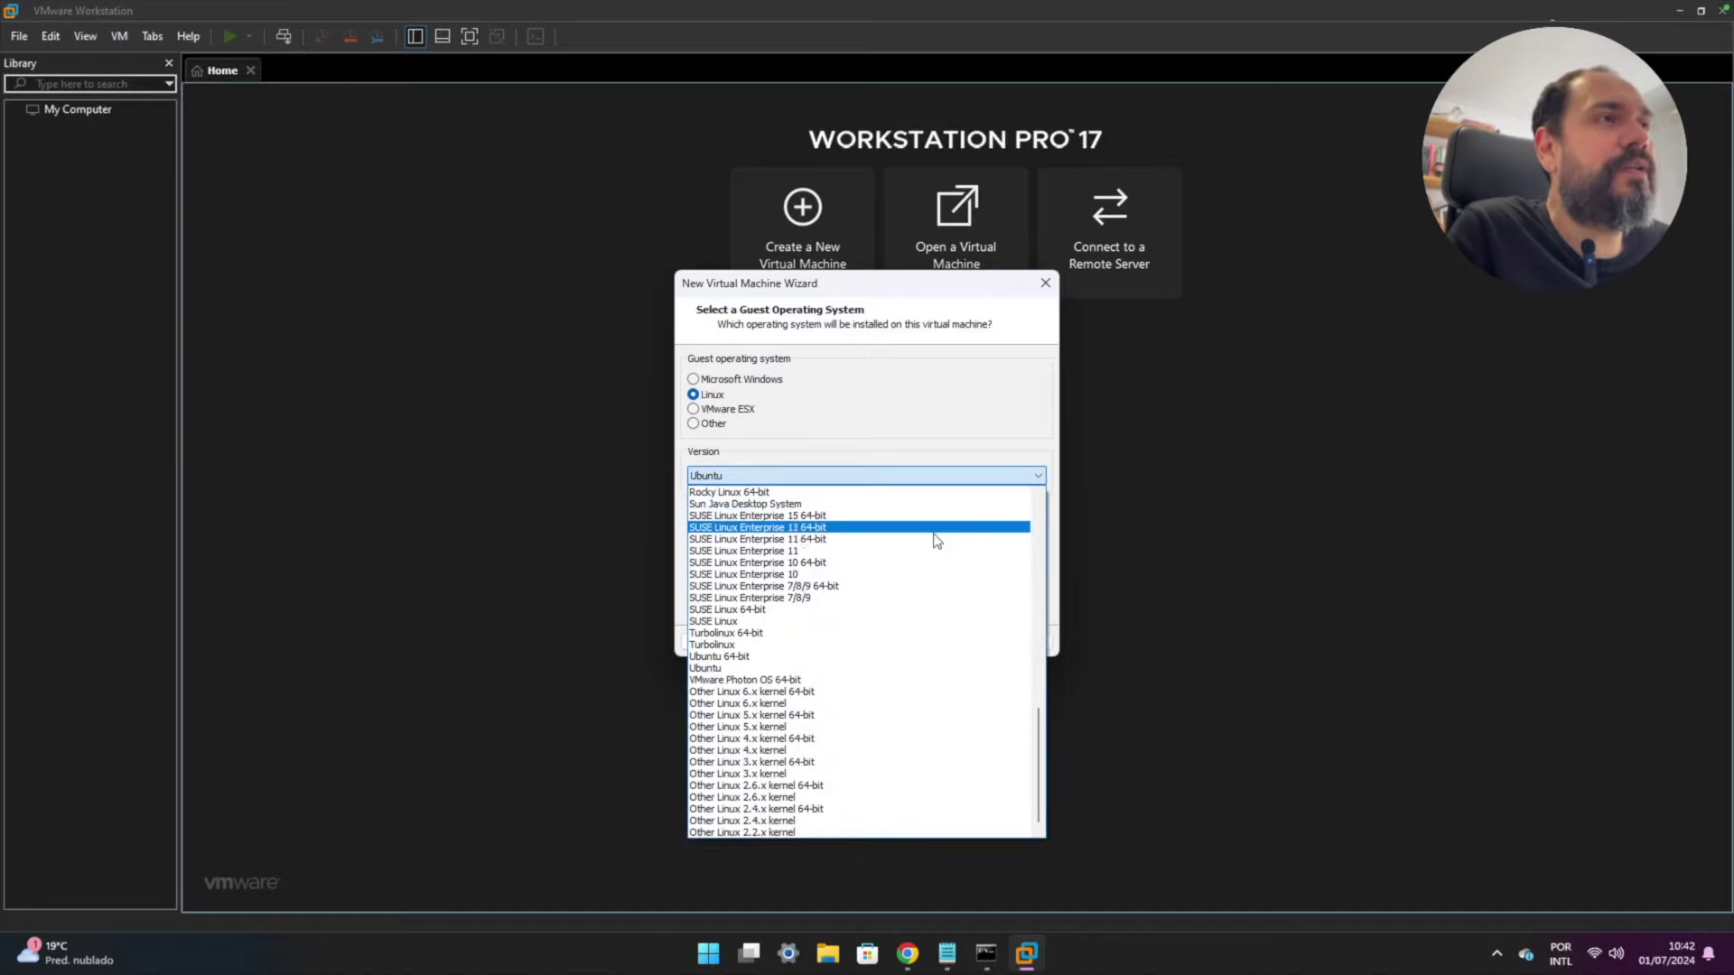
pyautogui.moveTo(1038, 738); pyautogui.dragTo(1036, 531)
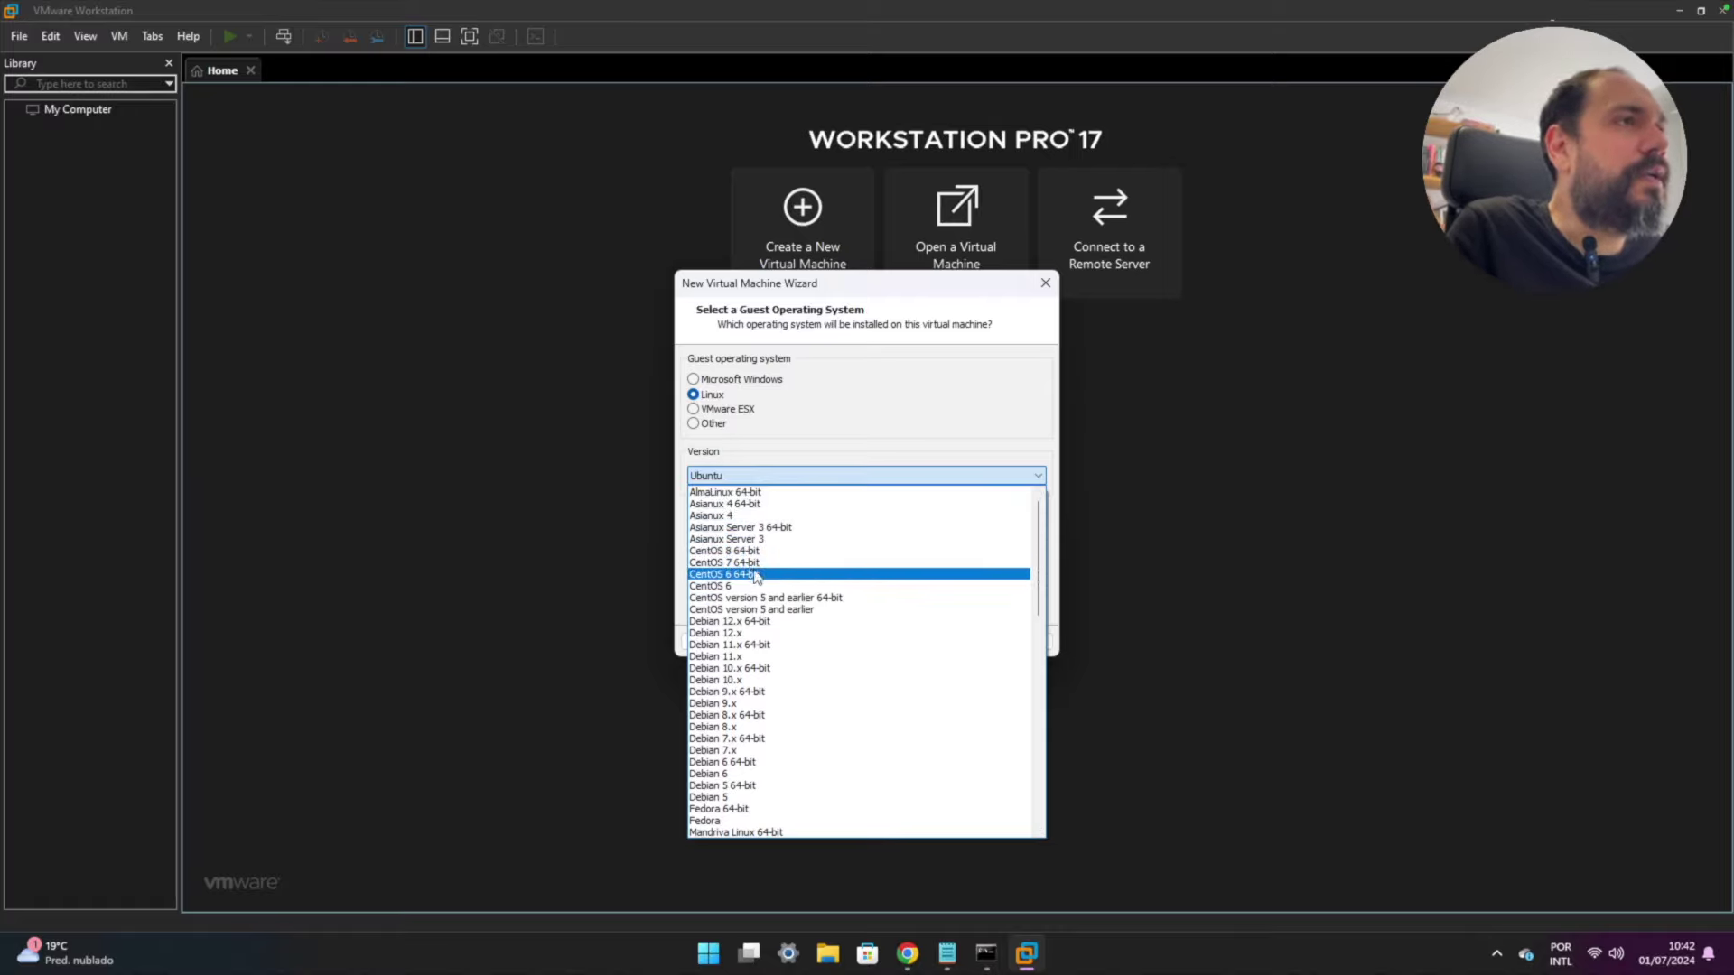
pyautogui.click(718, 563)
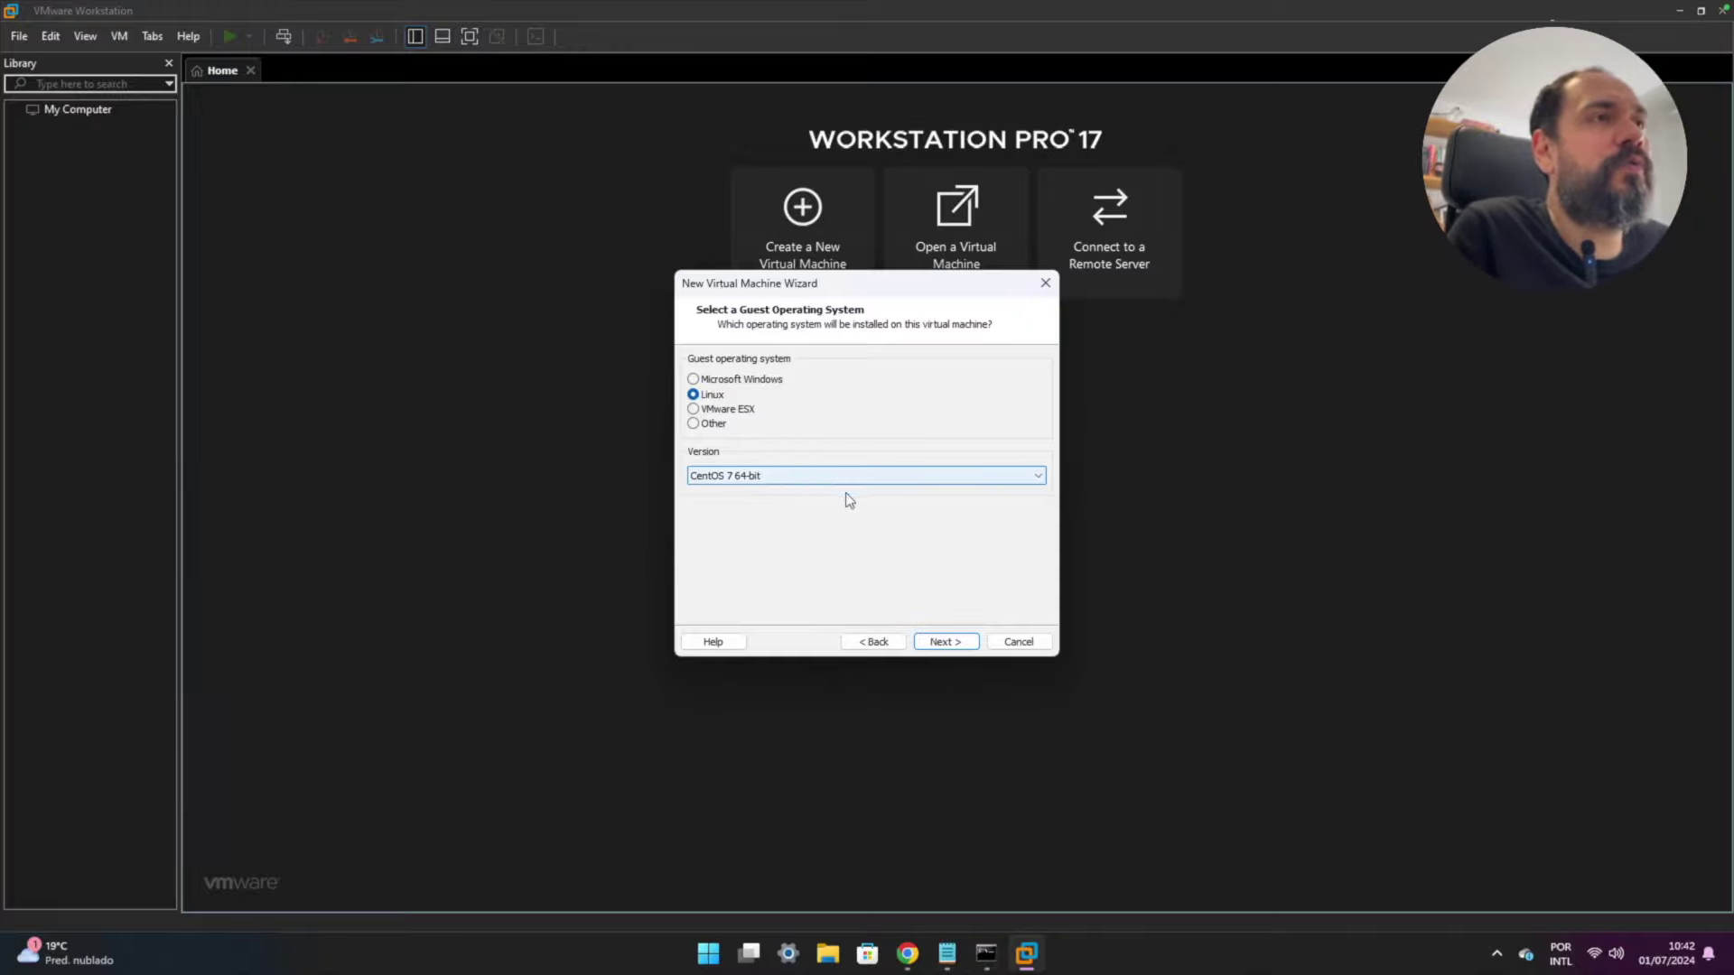
# - Name the VM Nutanix-Cluster-1N, keeping the location D:\VMs\Nutanix-Cluster-1N
pyautogui.click(952, 644)
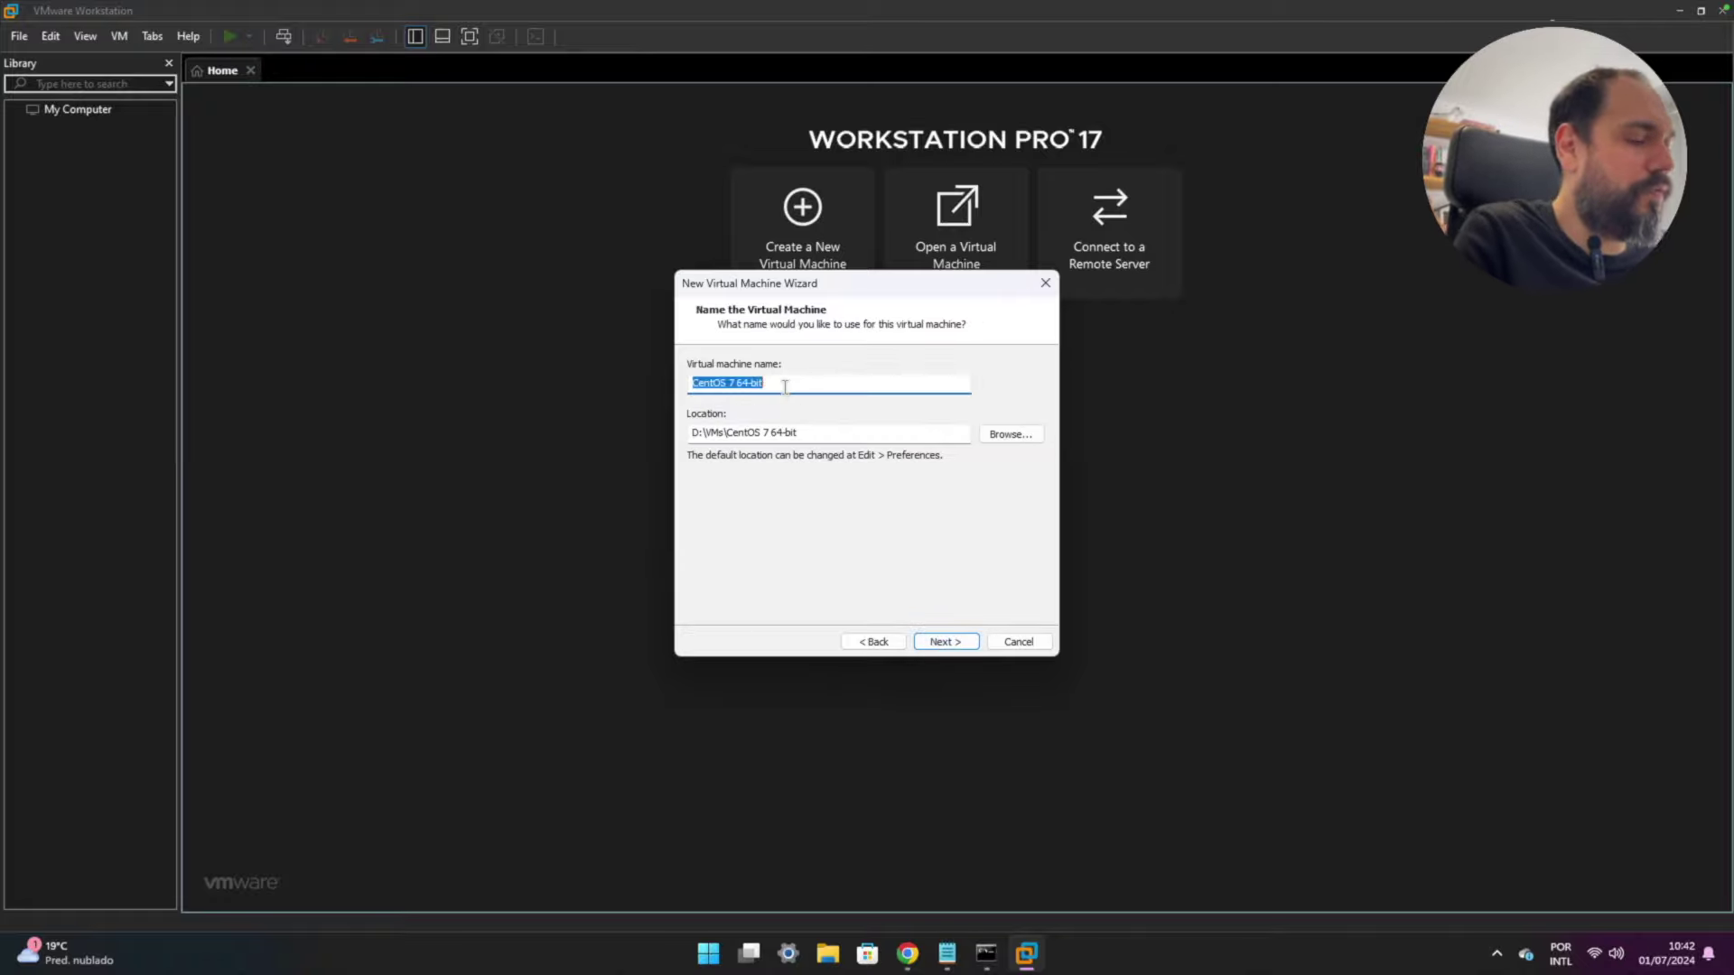
pyautogui.write('Nutanix-Cluster-1N')
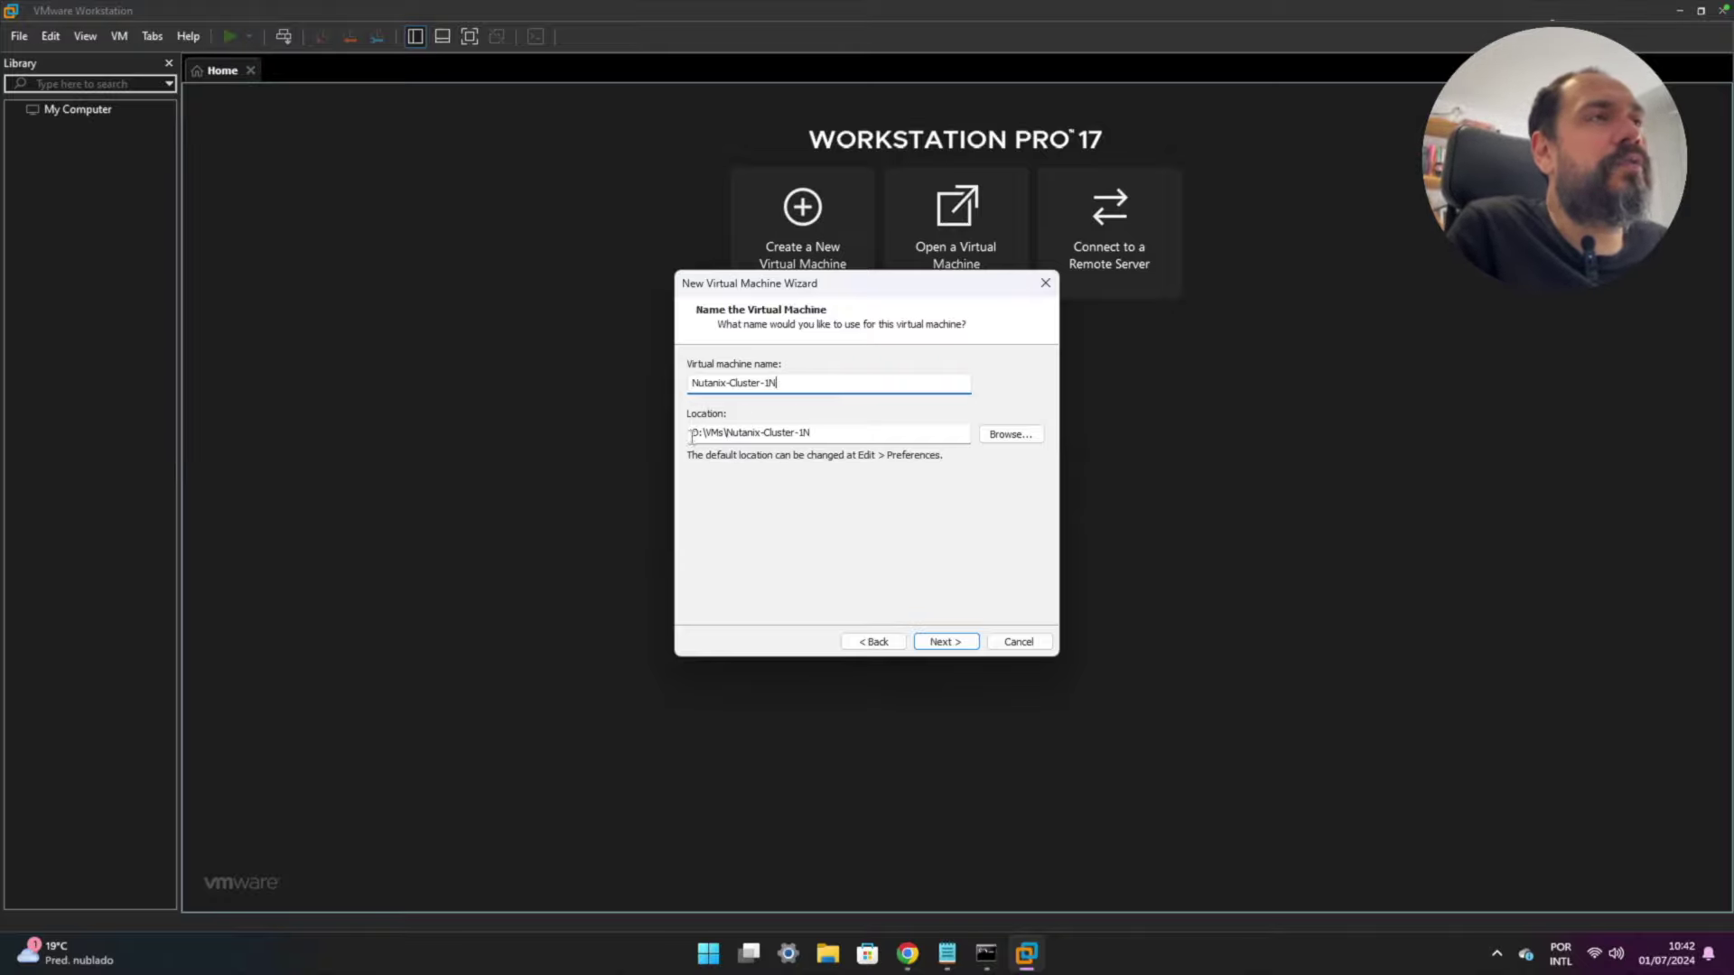
pyautogui.moveTo(692, 437); pyautogui.dragTo(721, 437)
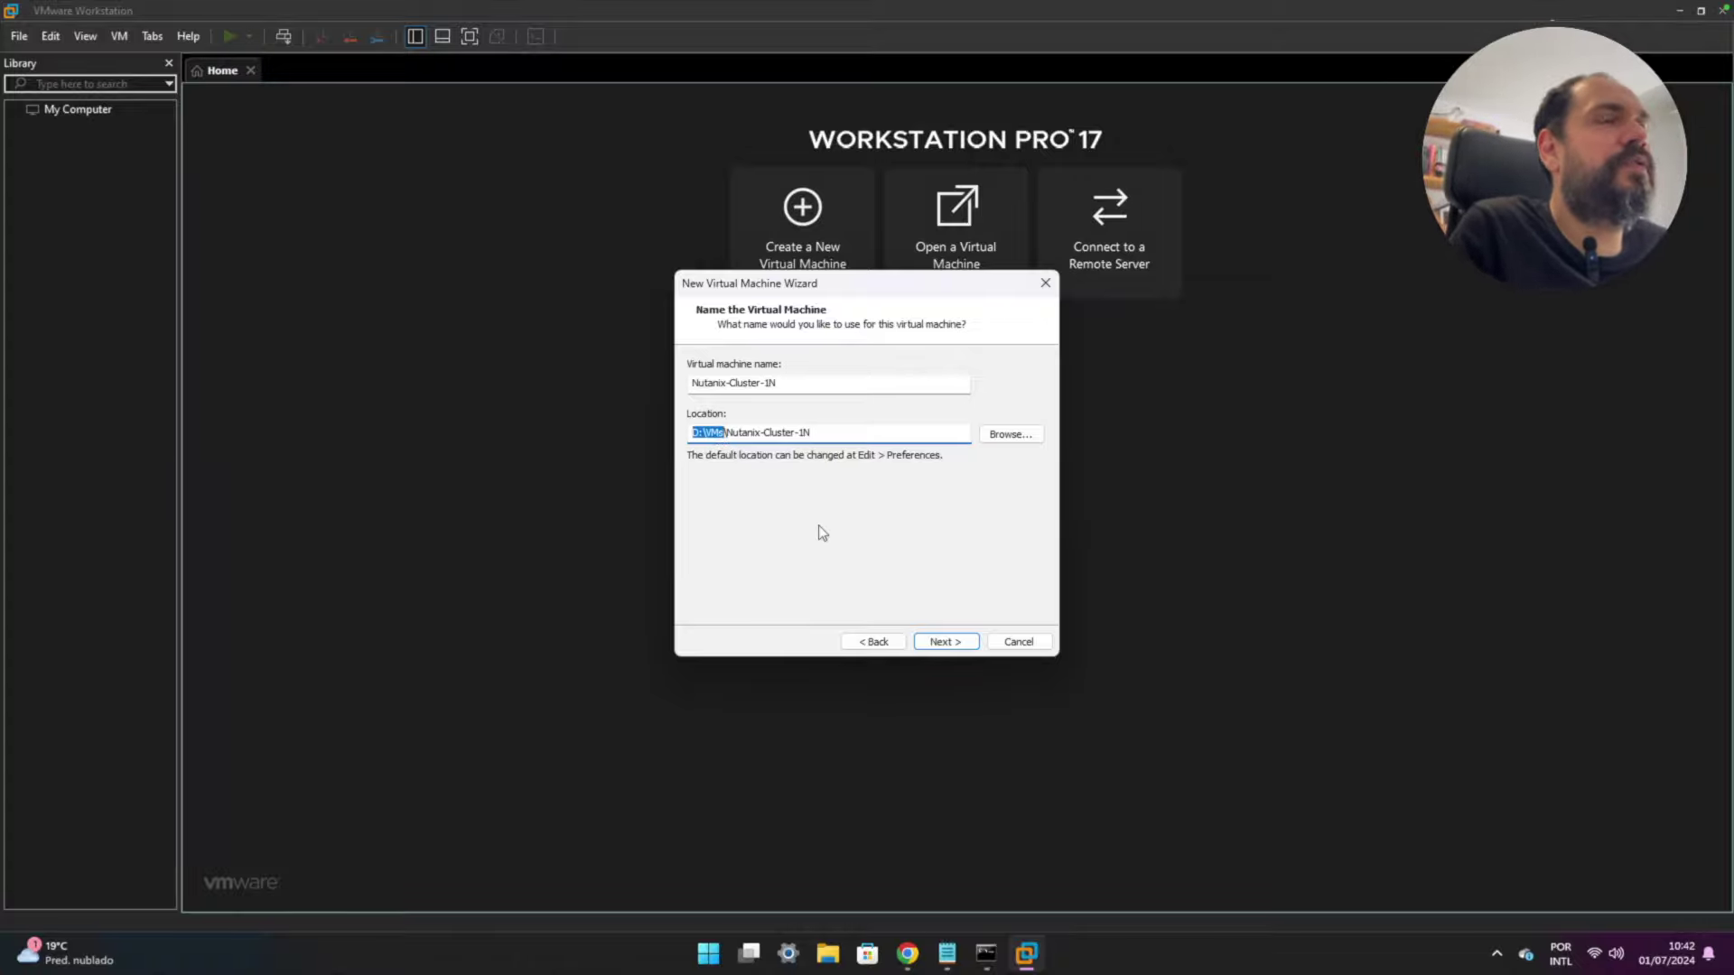
pyautogui.click(837, 426)
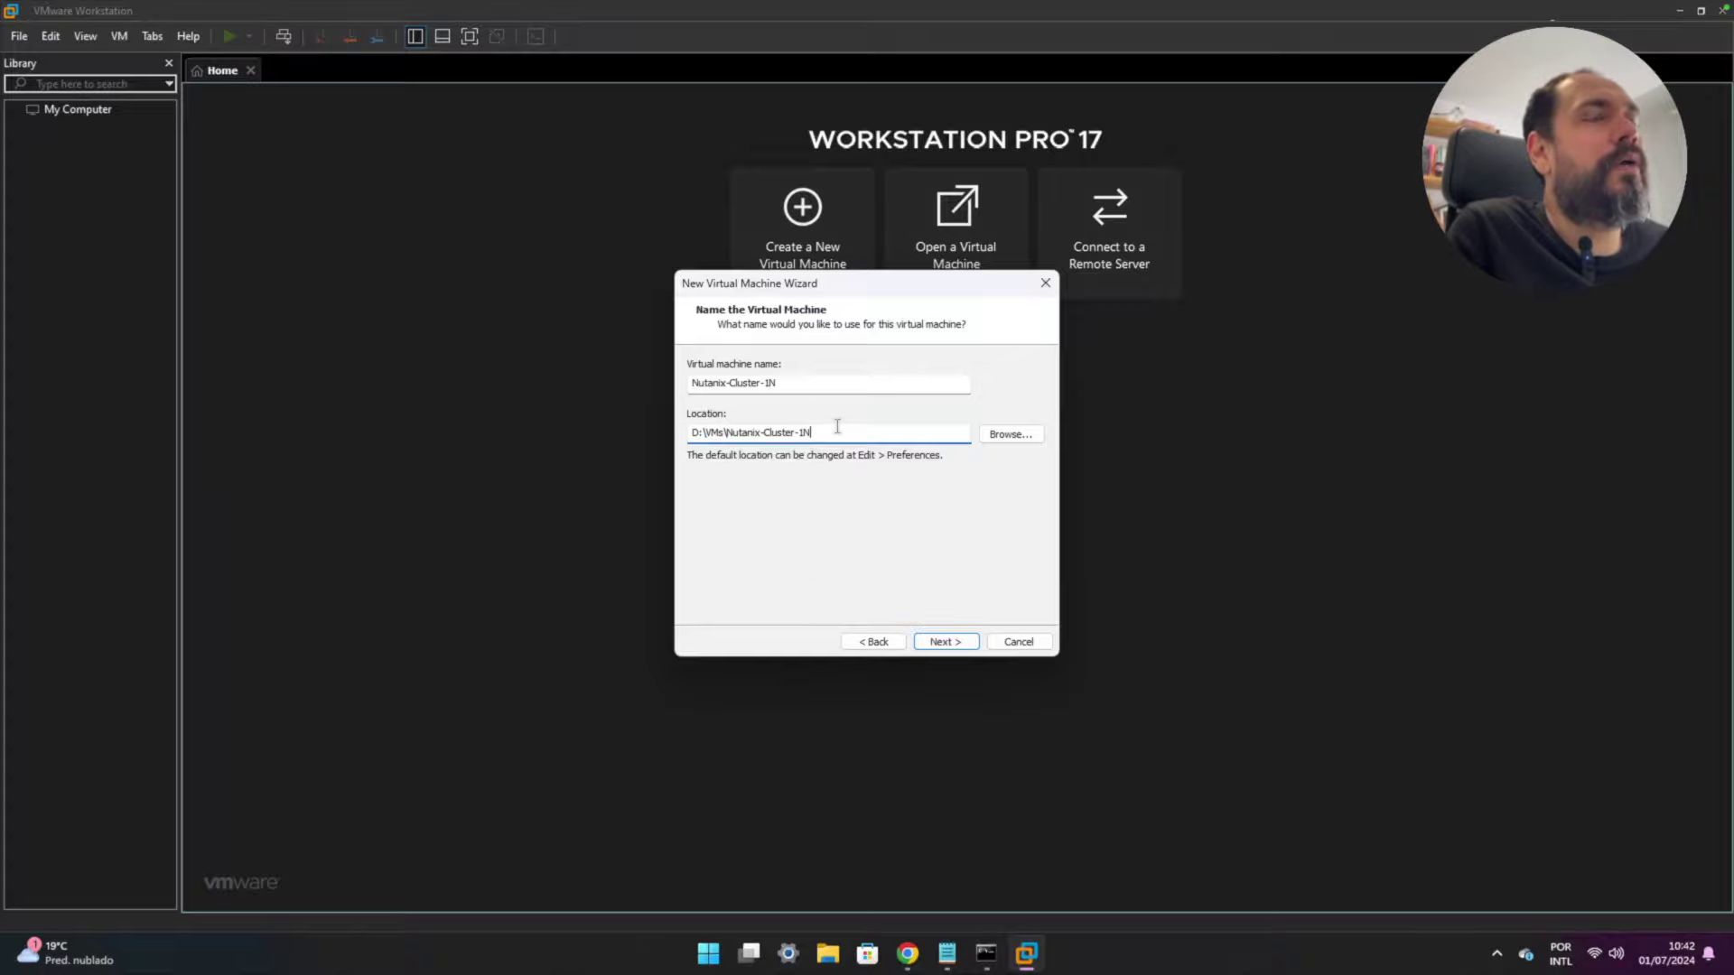
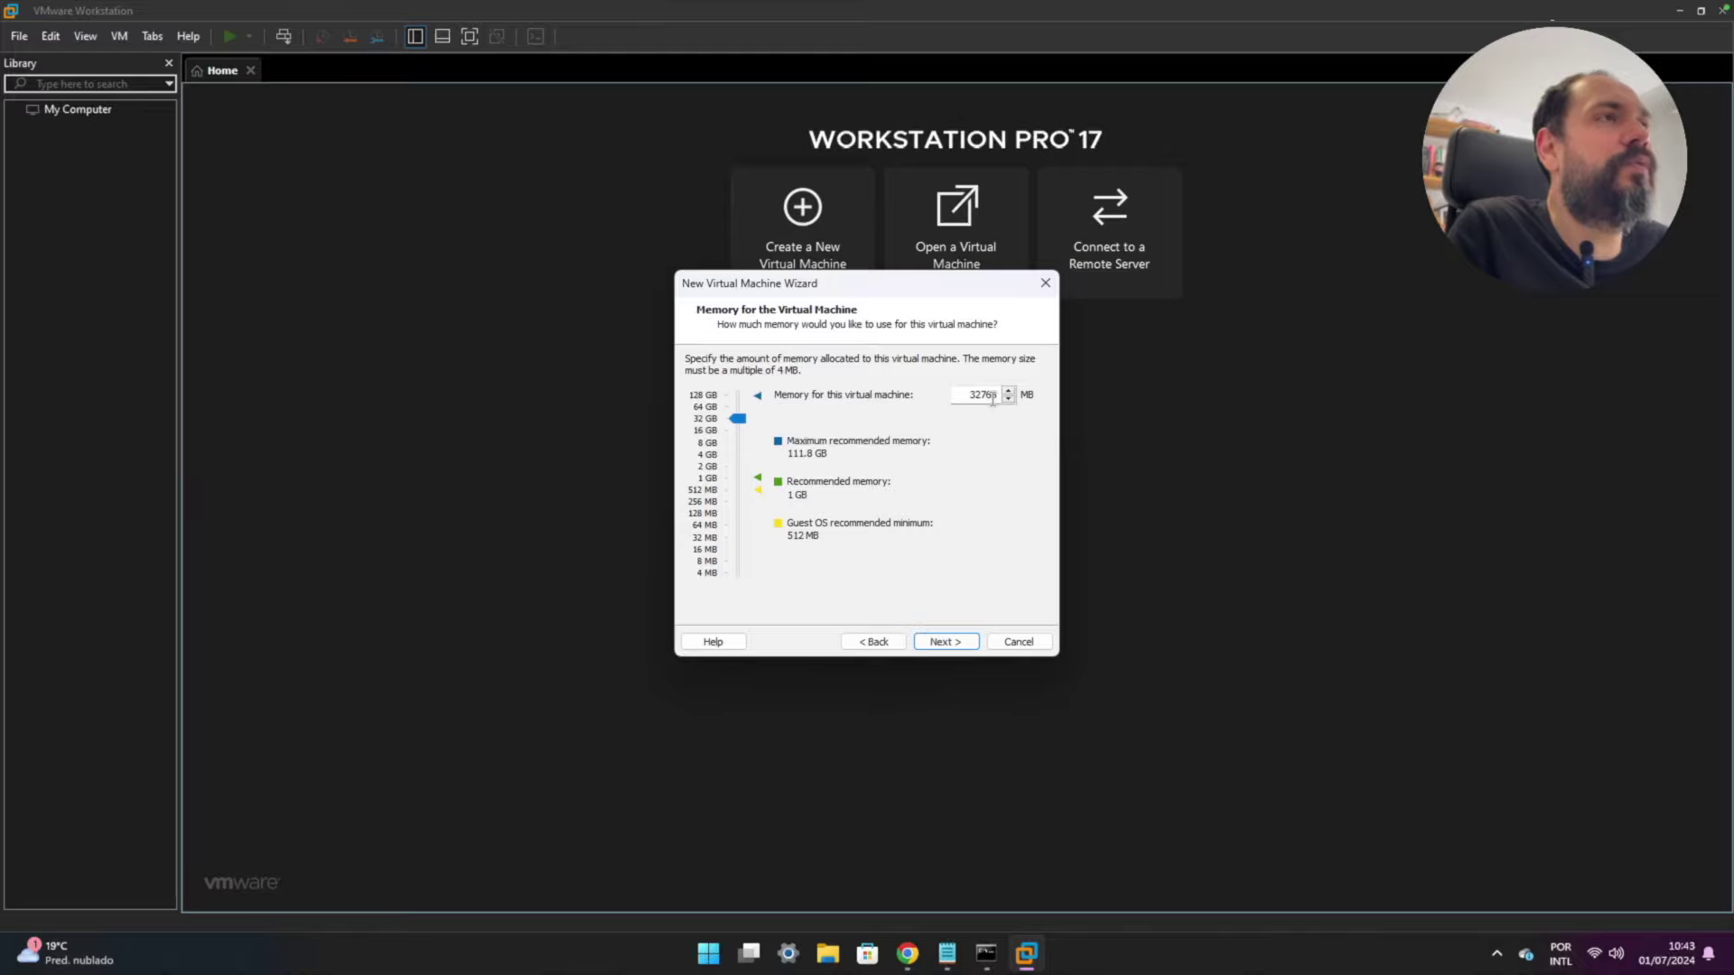
# - Accept 32768 MB memory, NAT networking, LSI Logic controller and SCSI disk type, and create a new virtual disk
pyautogui.click(946, 643)
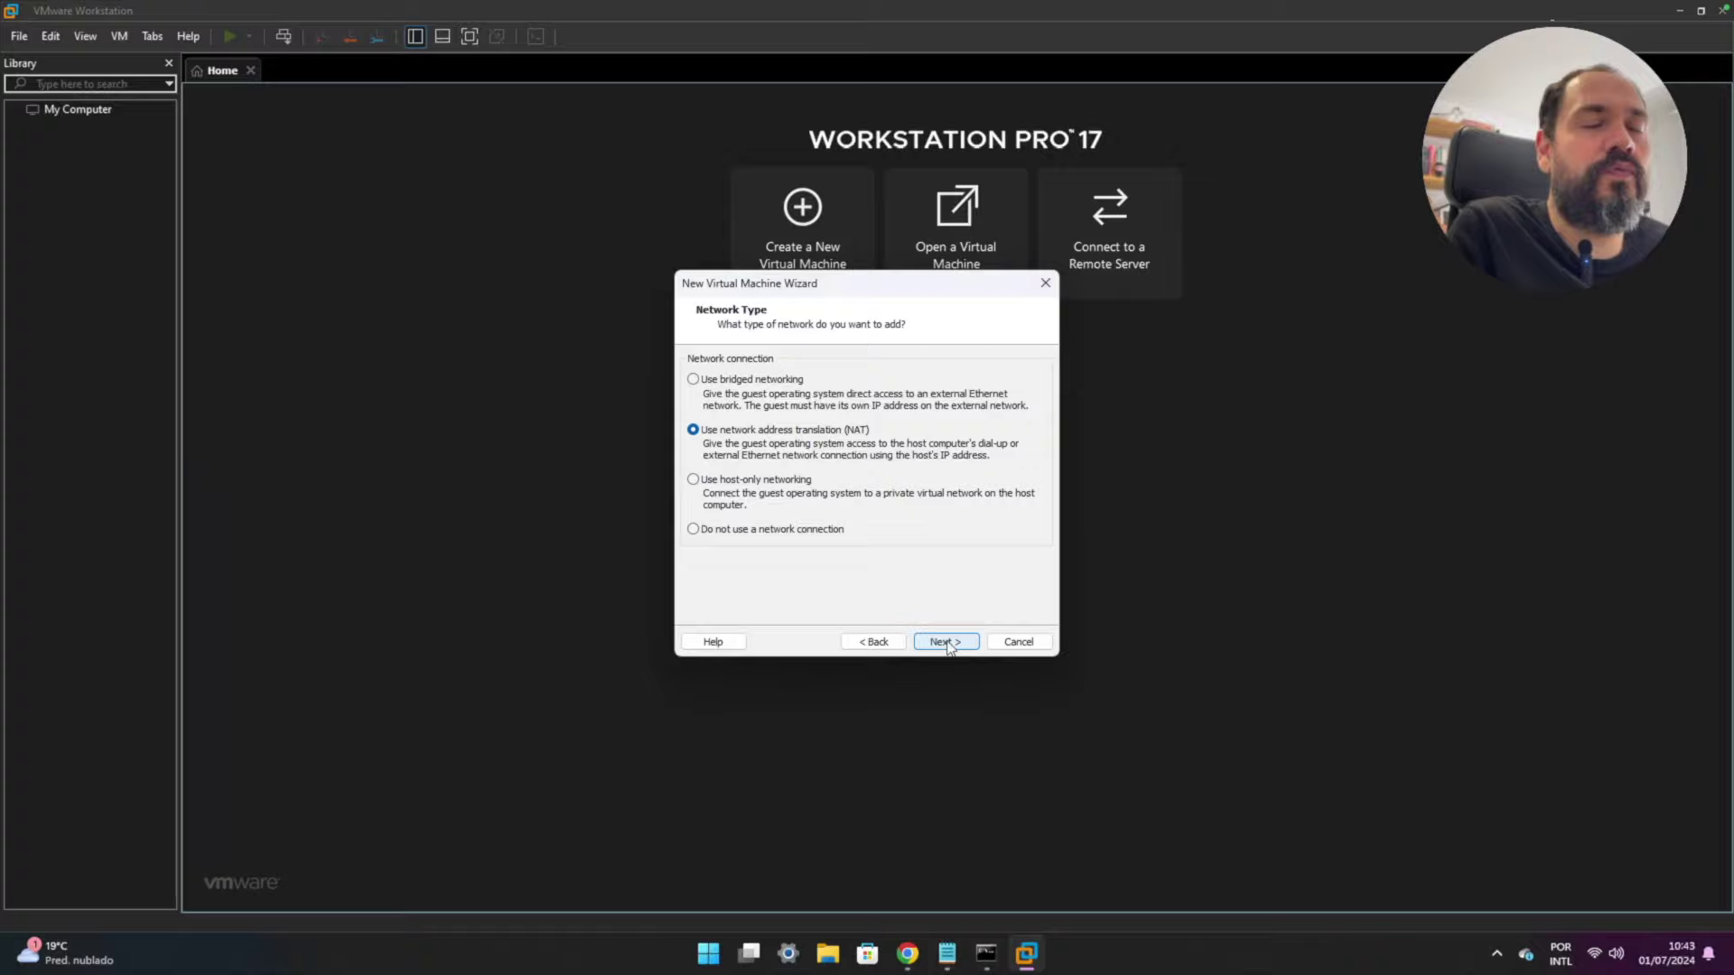
pyautogui.click(947, 643)
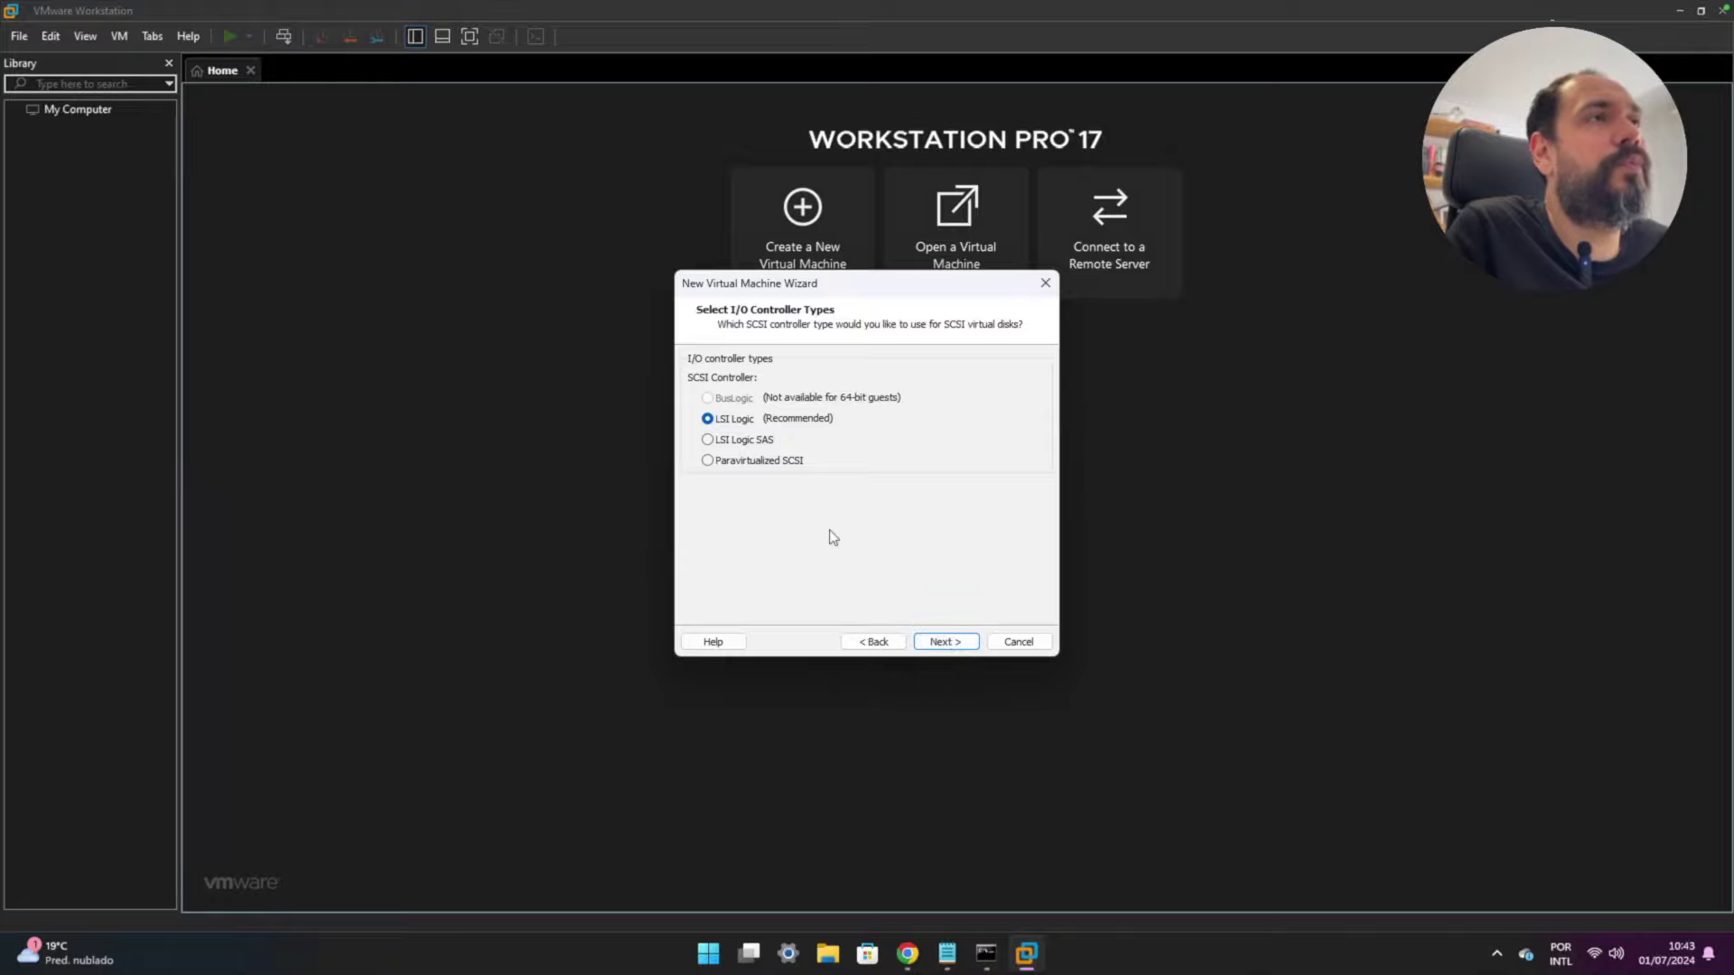
pyautogui.click(961, 641)
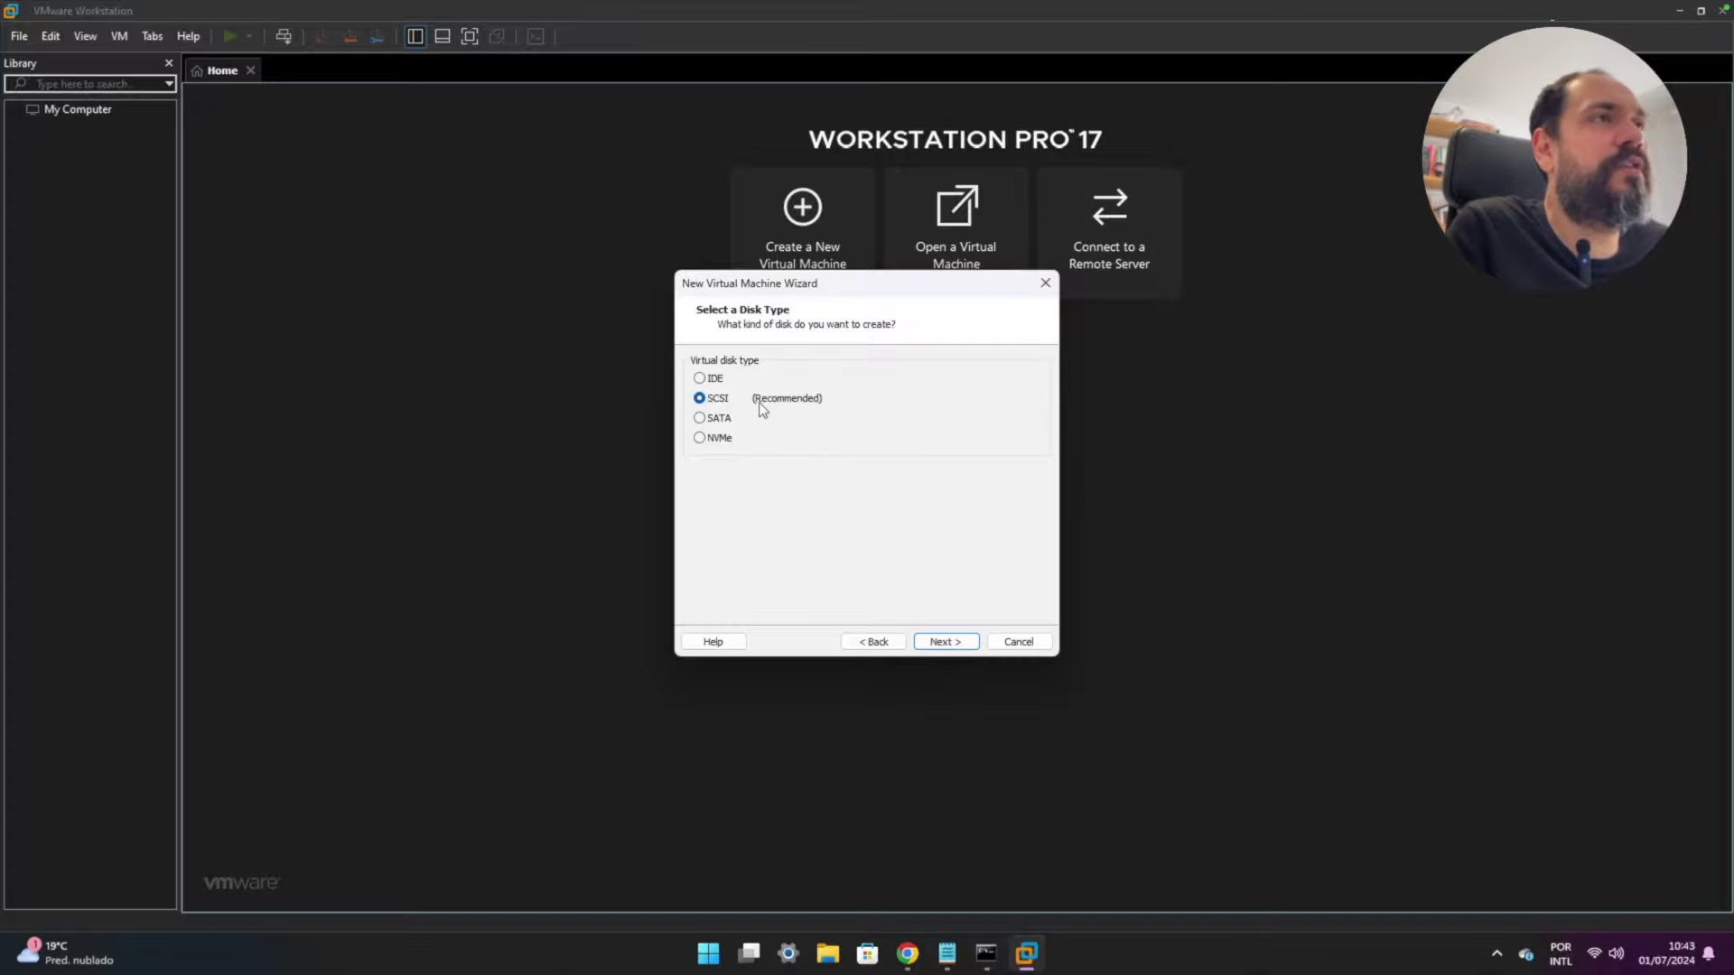
pyautogui.click(945, 641)
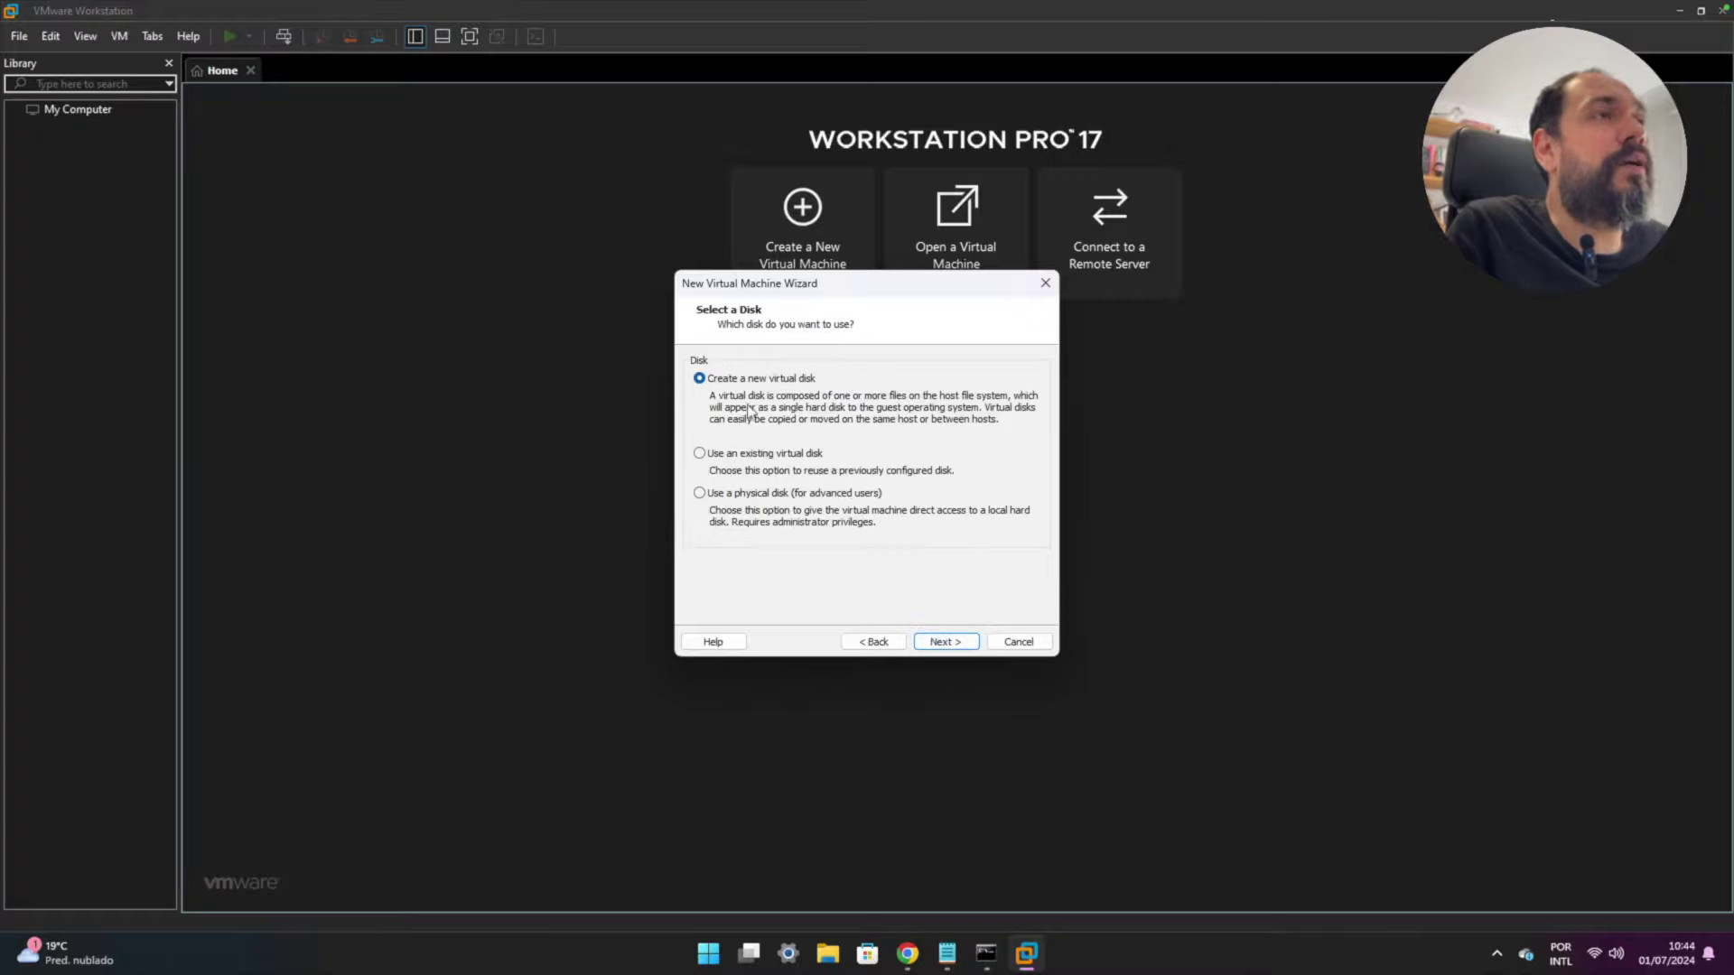
pyautogui.click(937, 637)
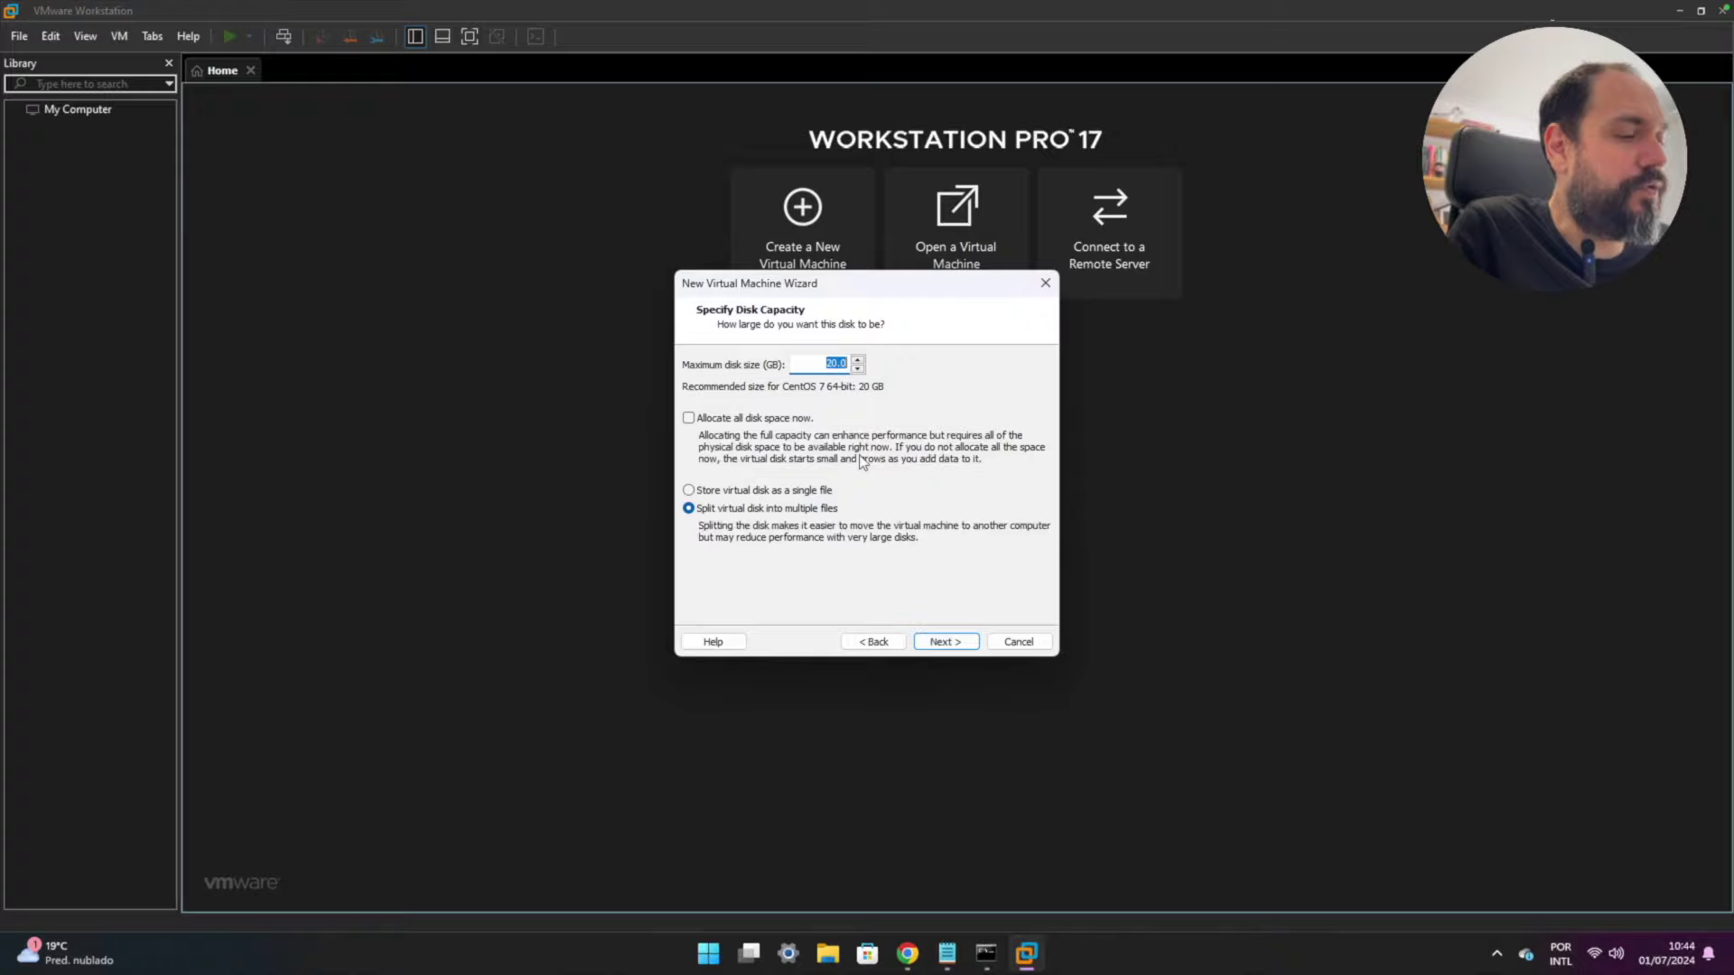
# - Size the boot disk at 64 GB as a single file, checking the notes, and keep the default file name
pyautogui.write('64')
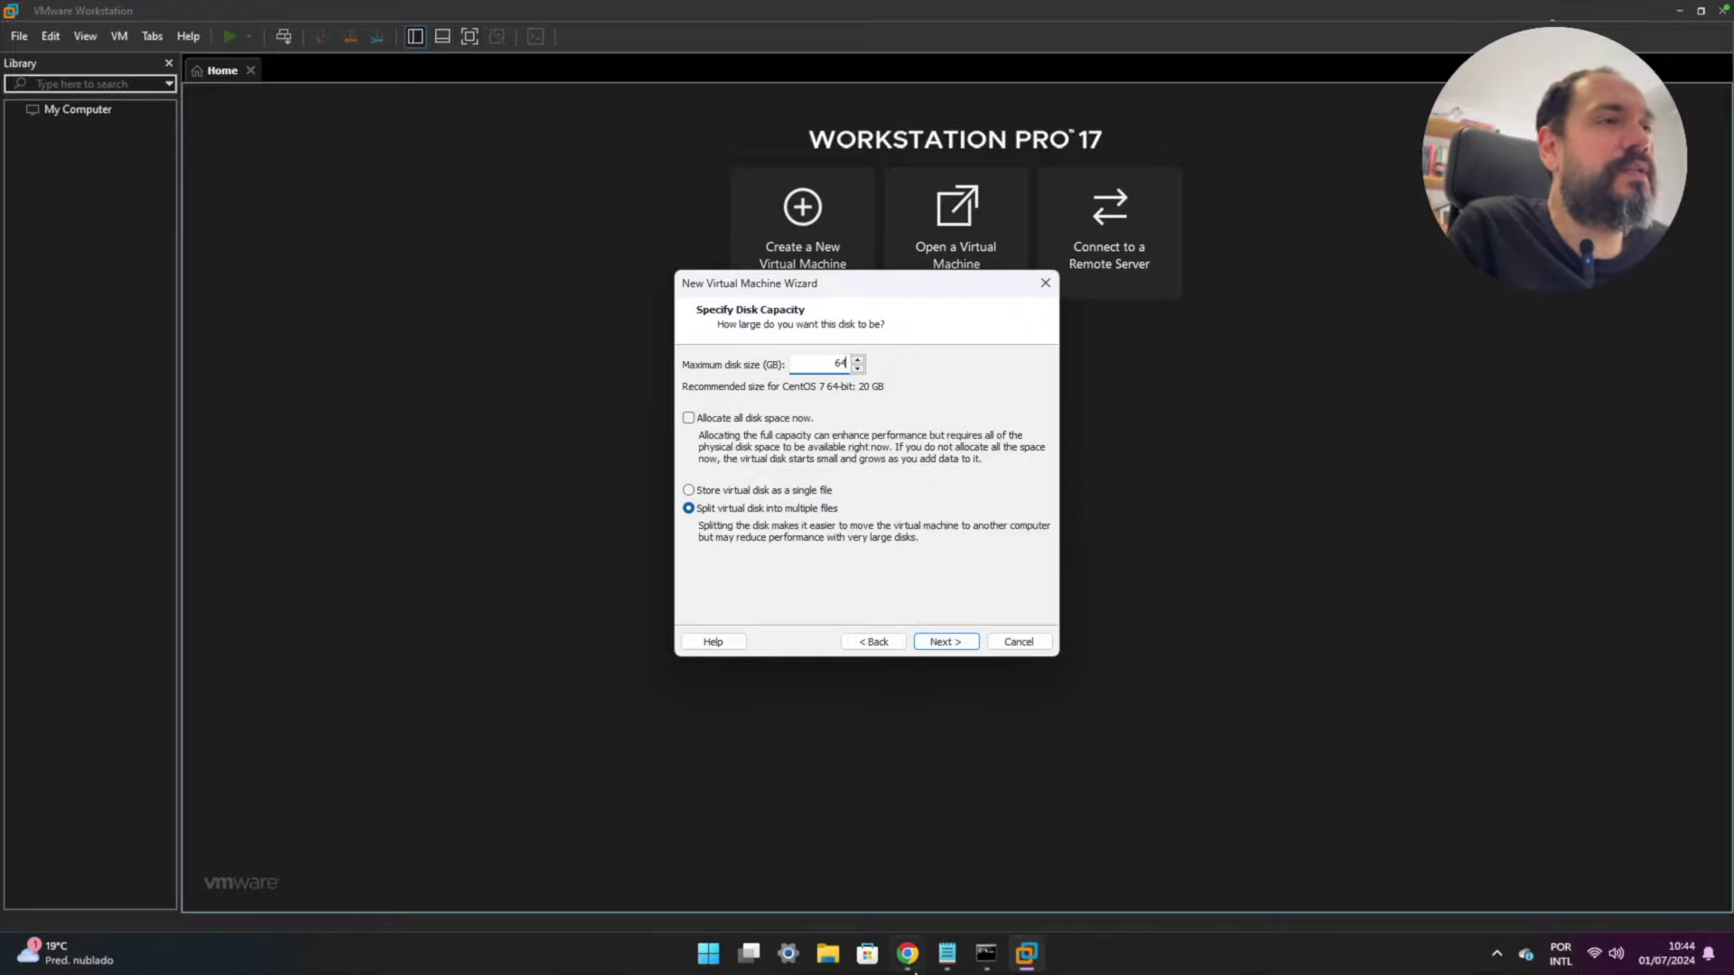
pyautogui.click(948, 955)
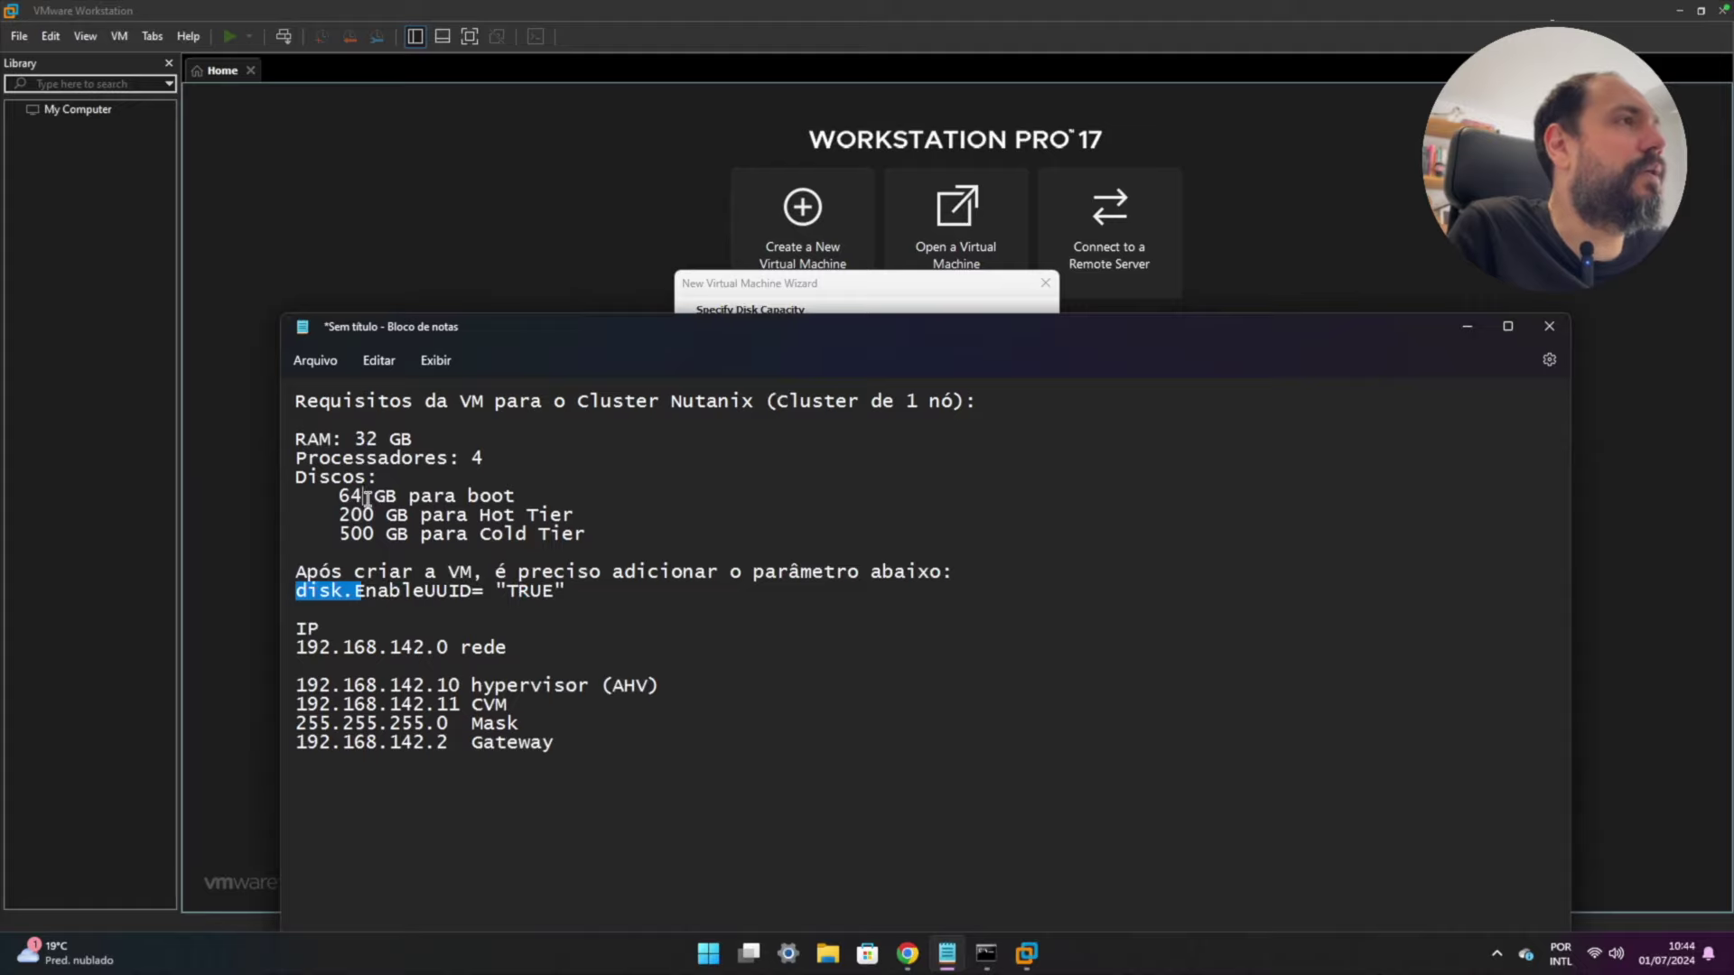
pyautogui.moveTo(341, 495); pyautogui.dragTo(545, 493)
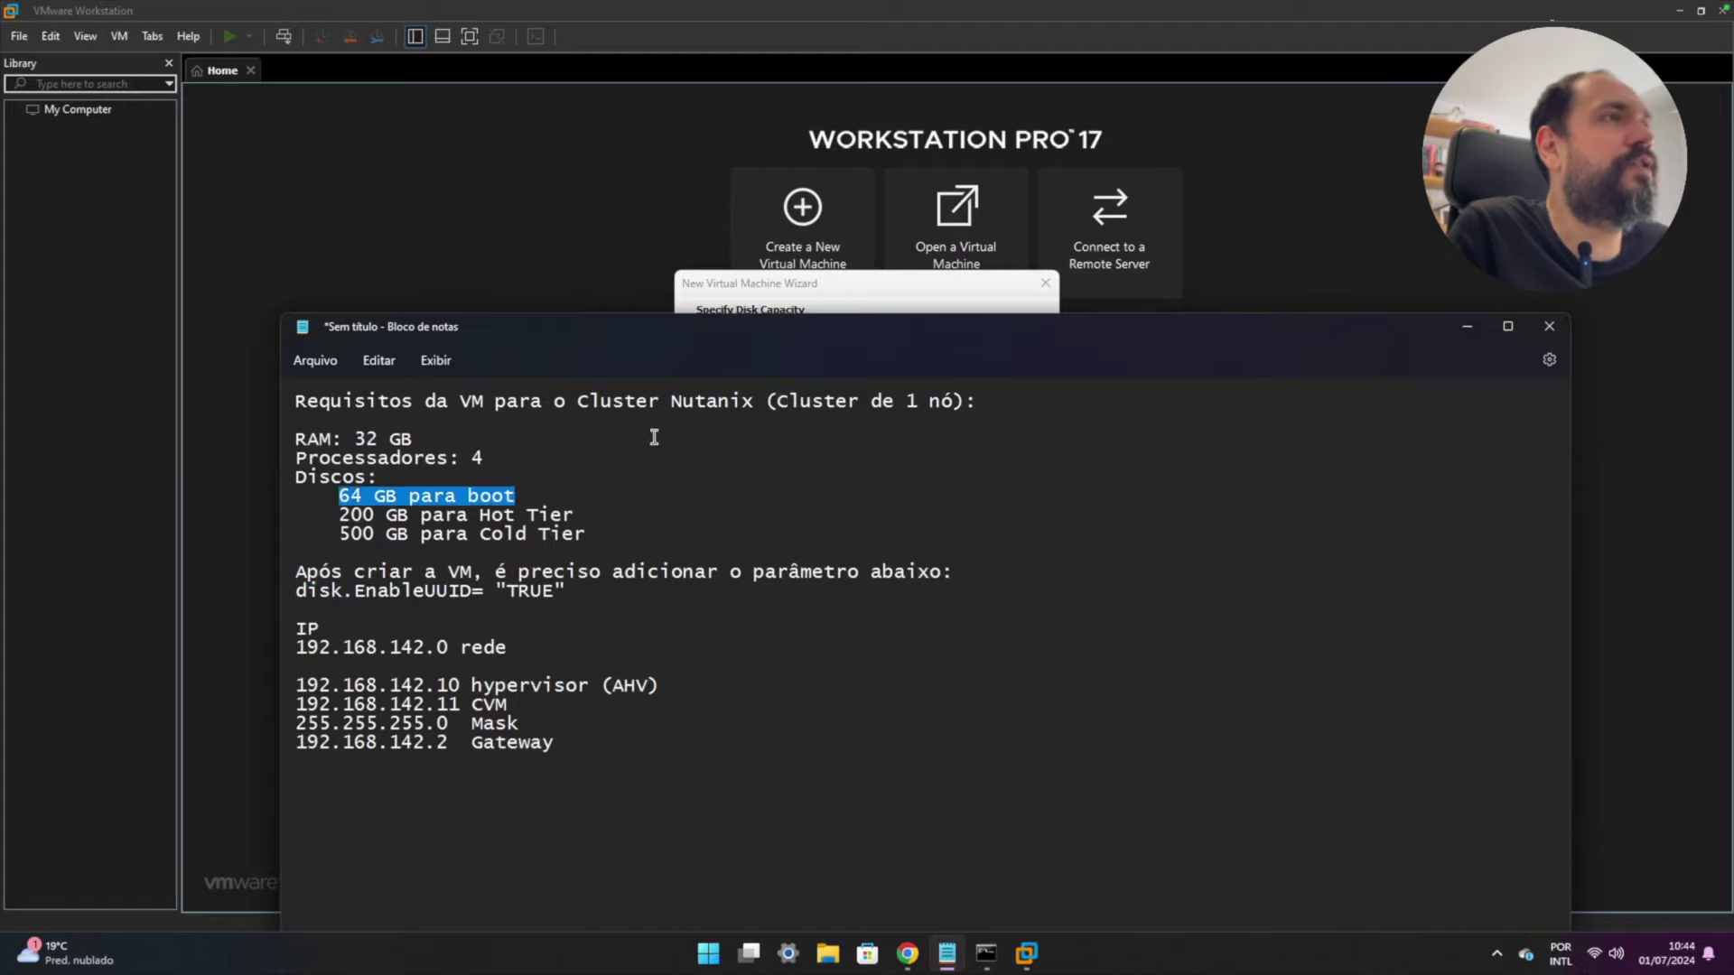
pyautogui.click(855, 287)
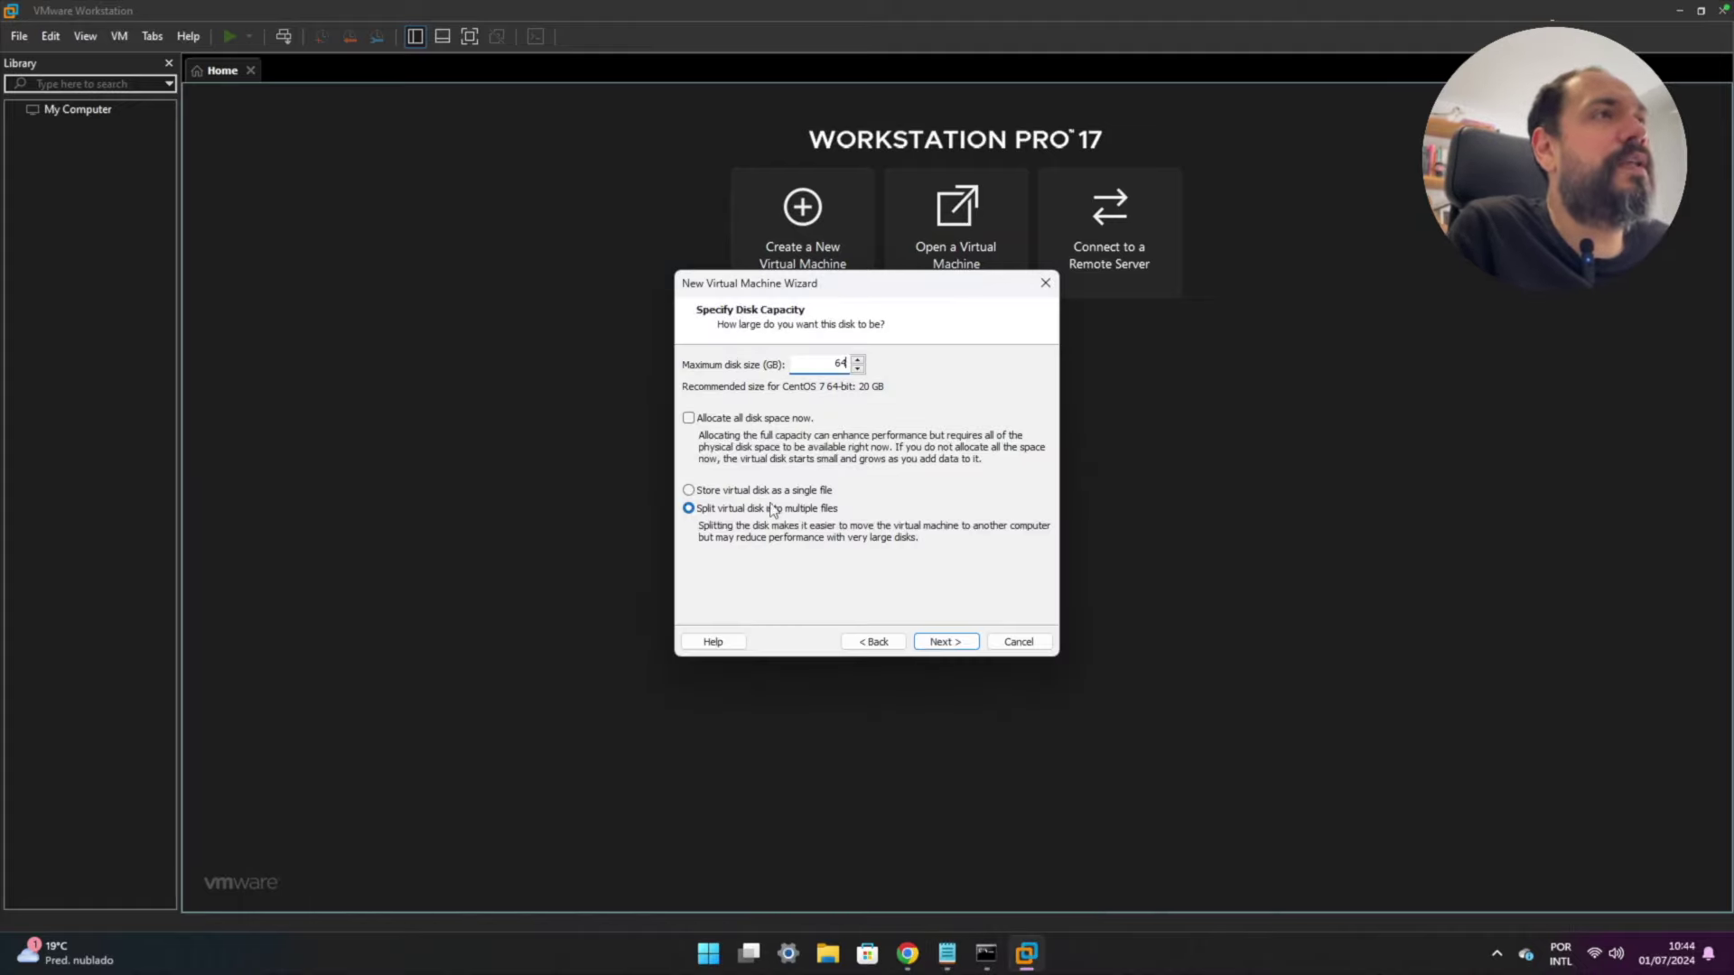
pyautogui.click(689, 490)
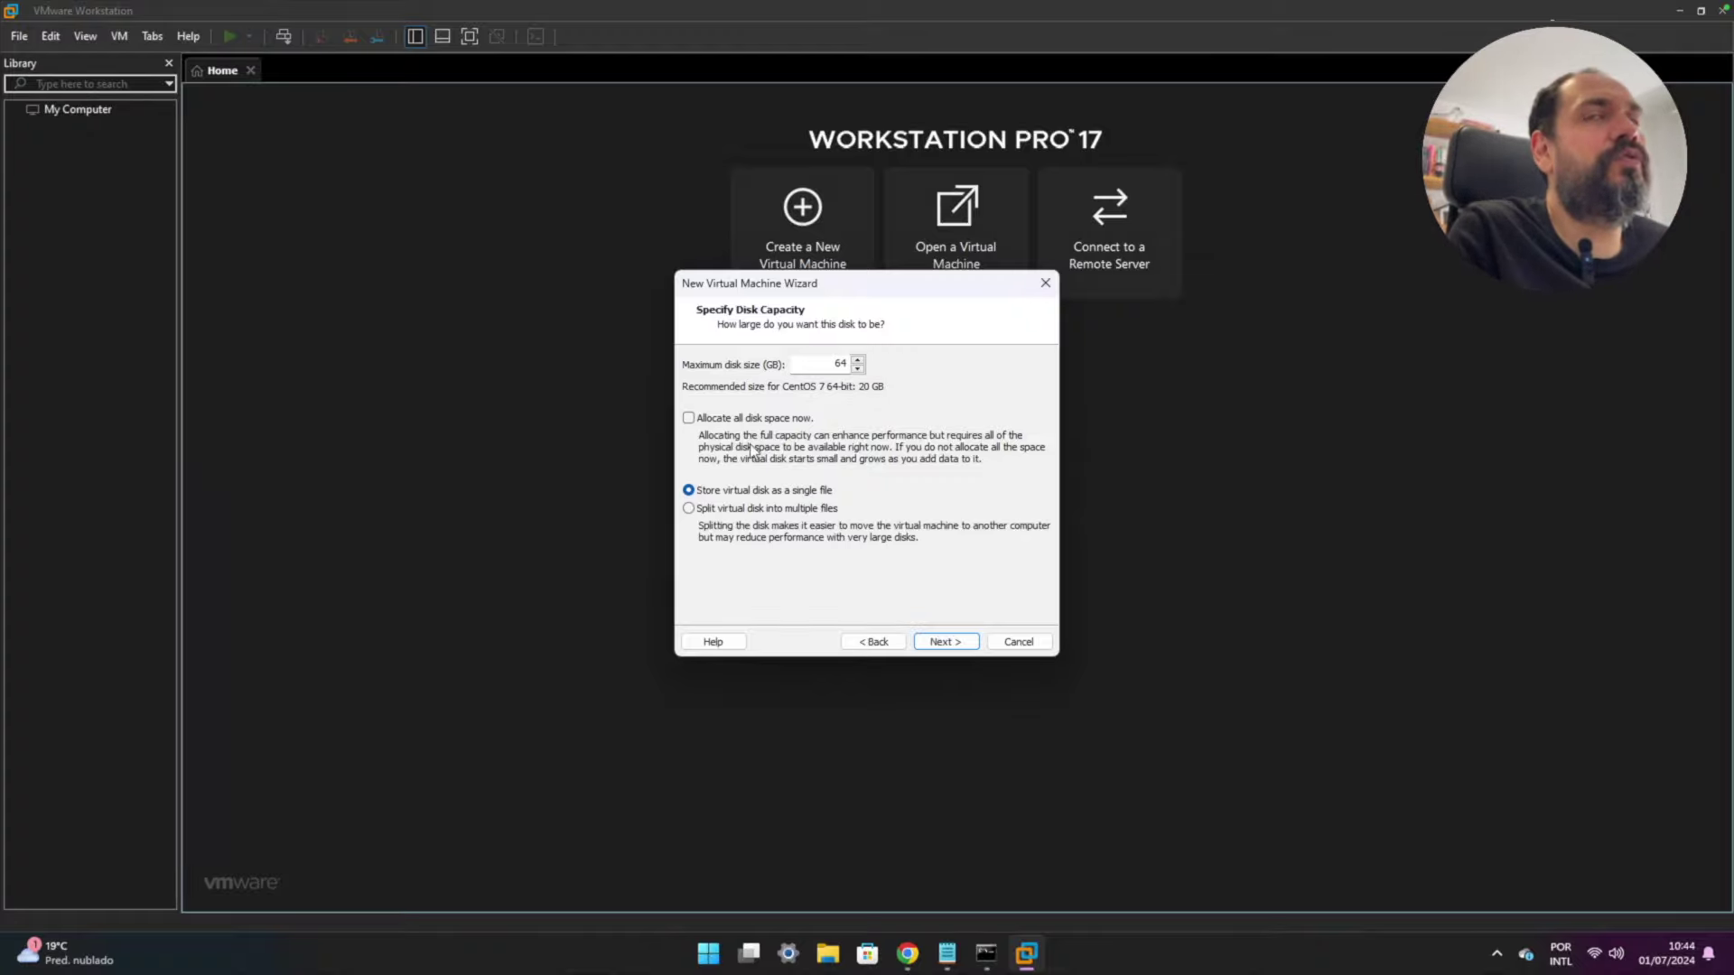
pyautogui.click(942, 642)
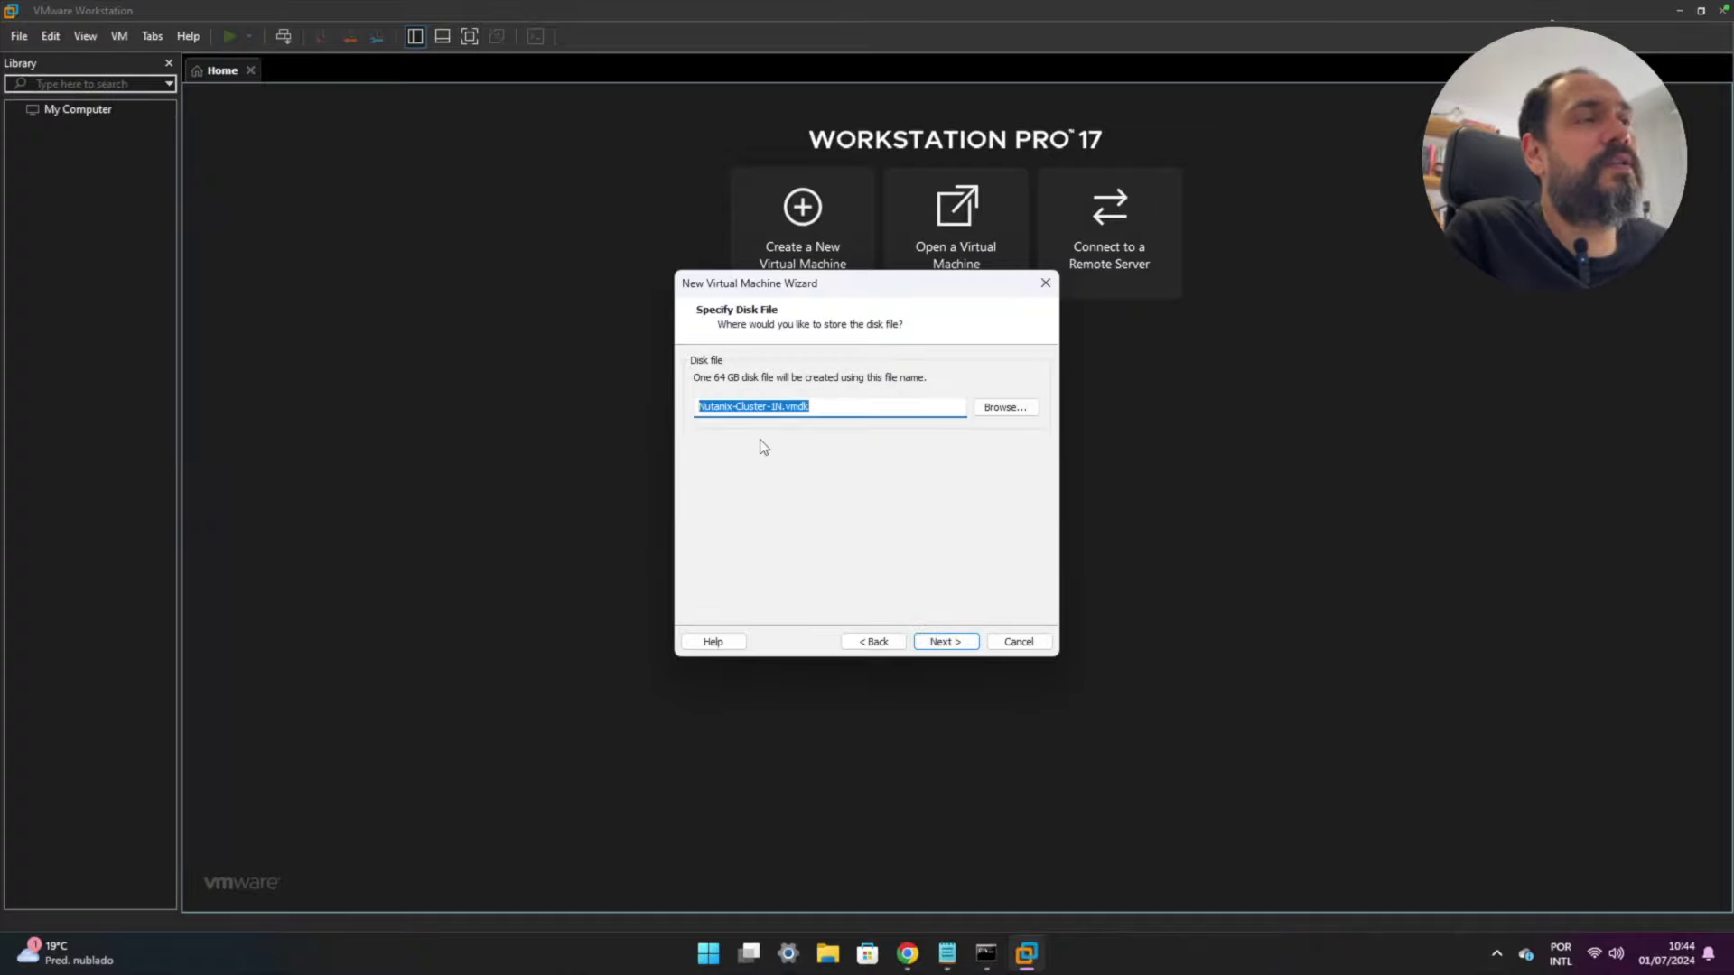
pyautogui.click(943, 643)
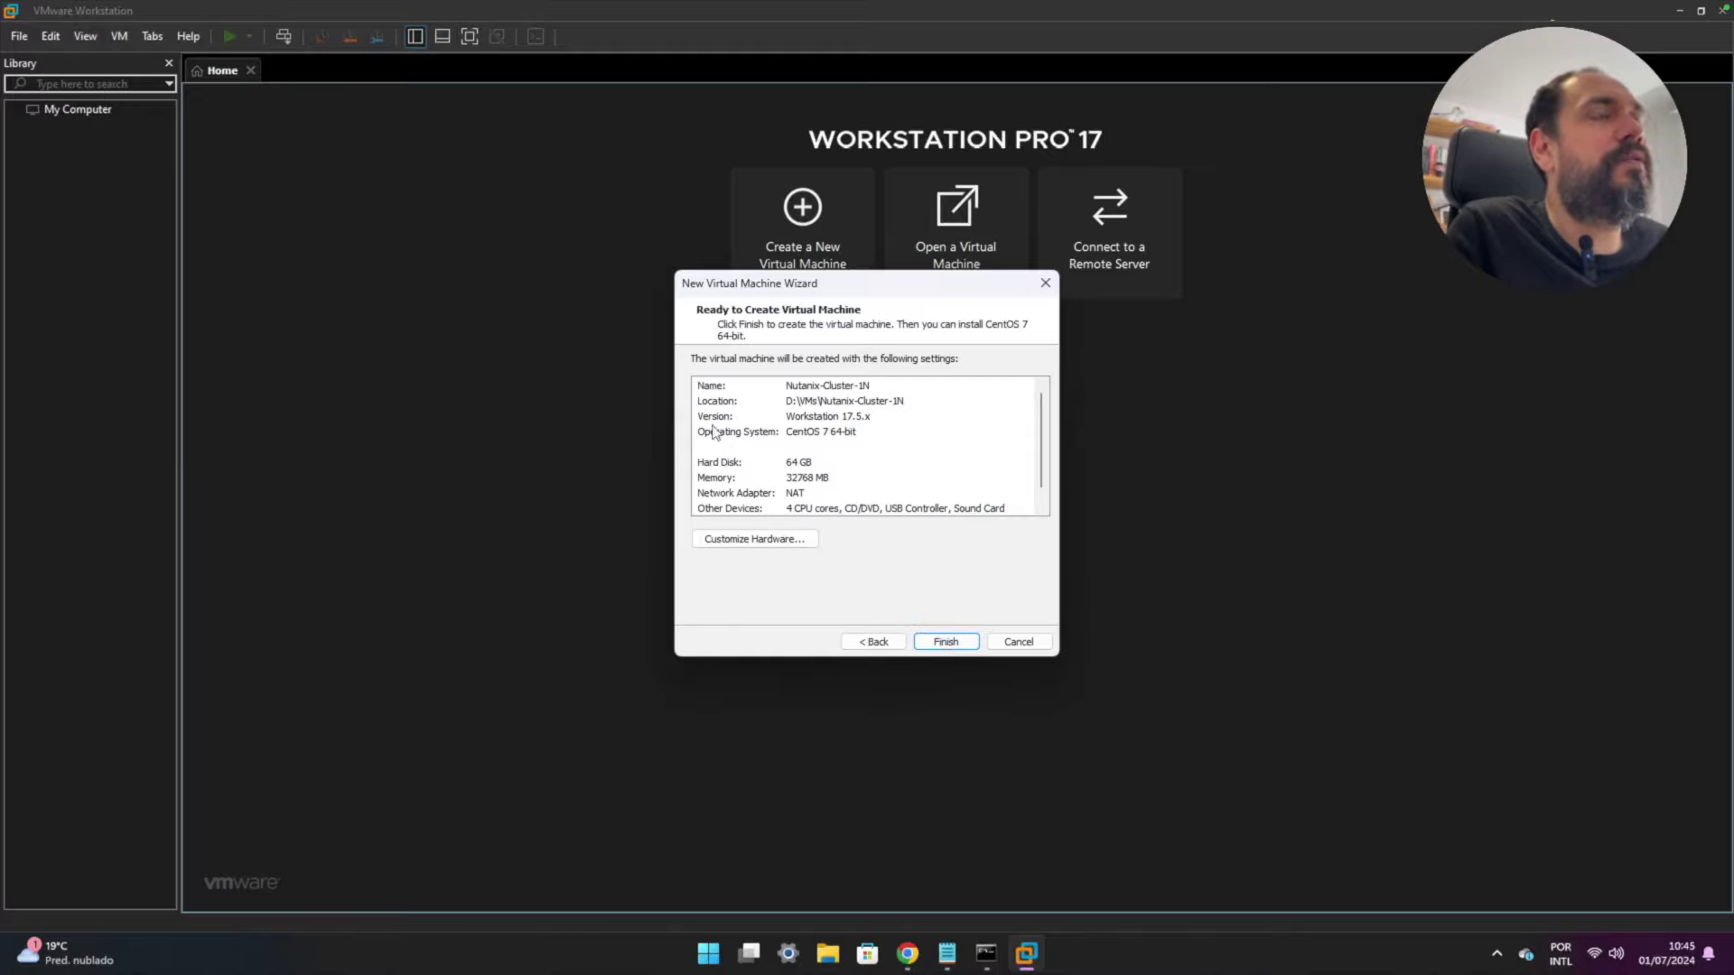
# - Finish creating Nutanix-Cluster-1N with 32 GB memory, 4 processors and a 64 GB SCSI disk
pyautogui.click(946, 643)
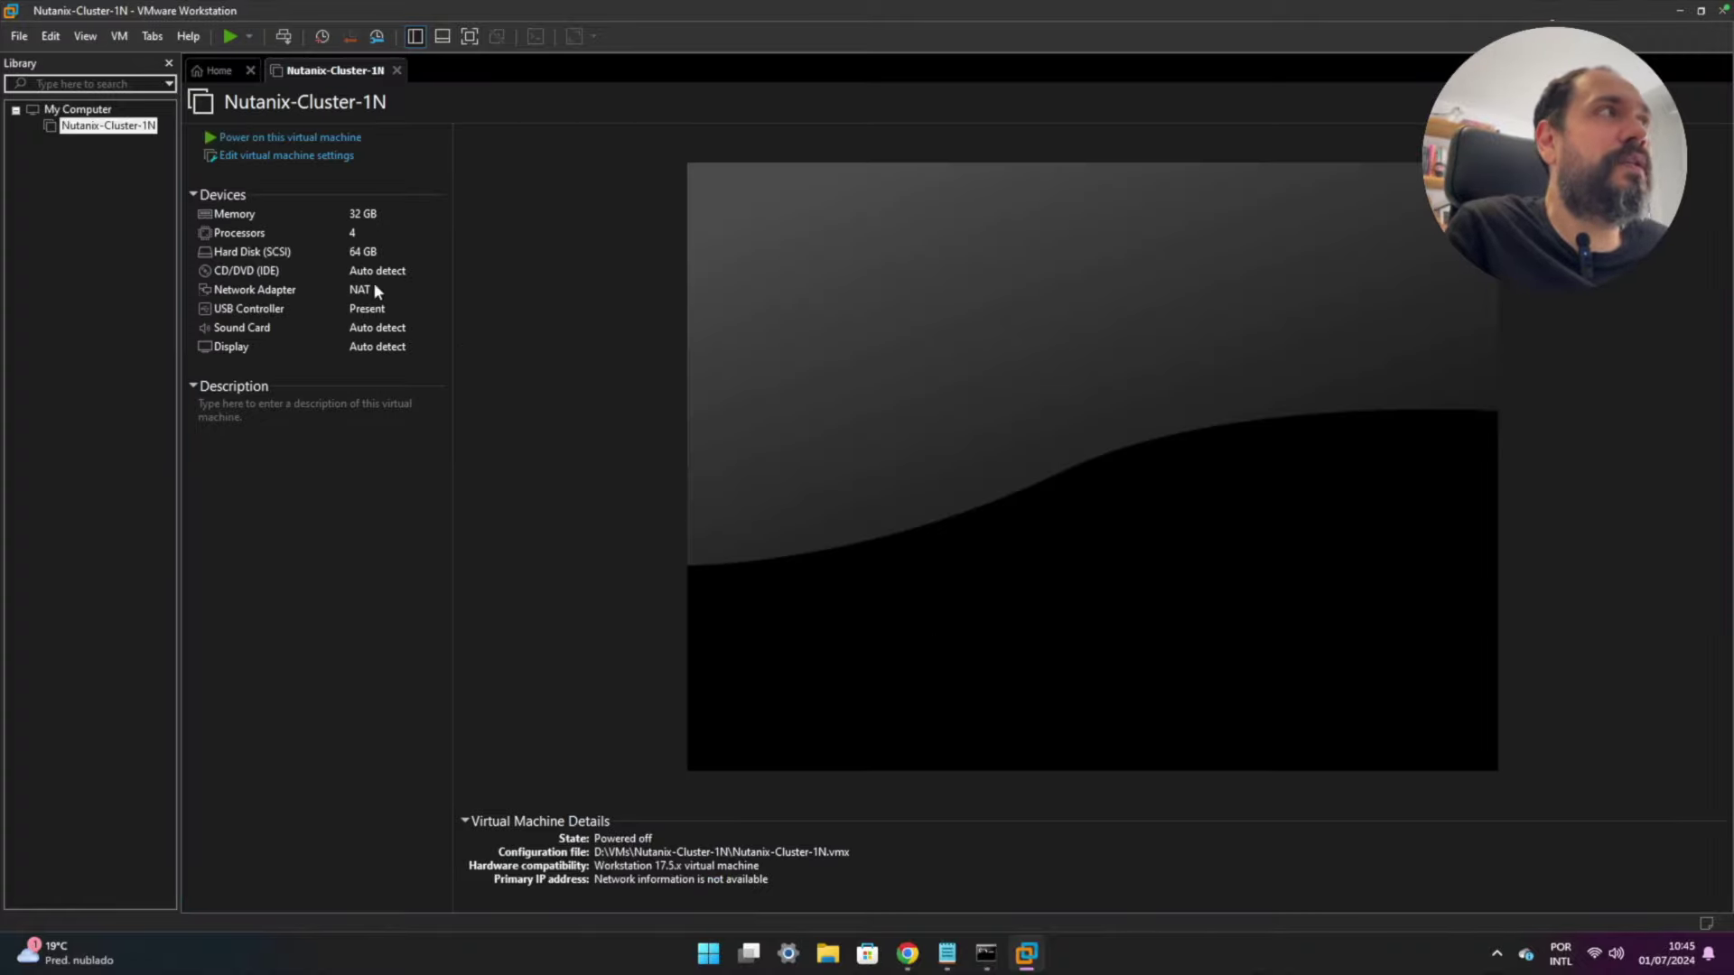
pyautogui.rightClick(102, 134)
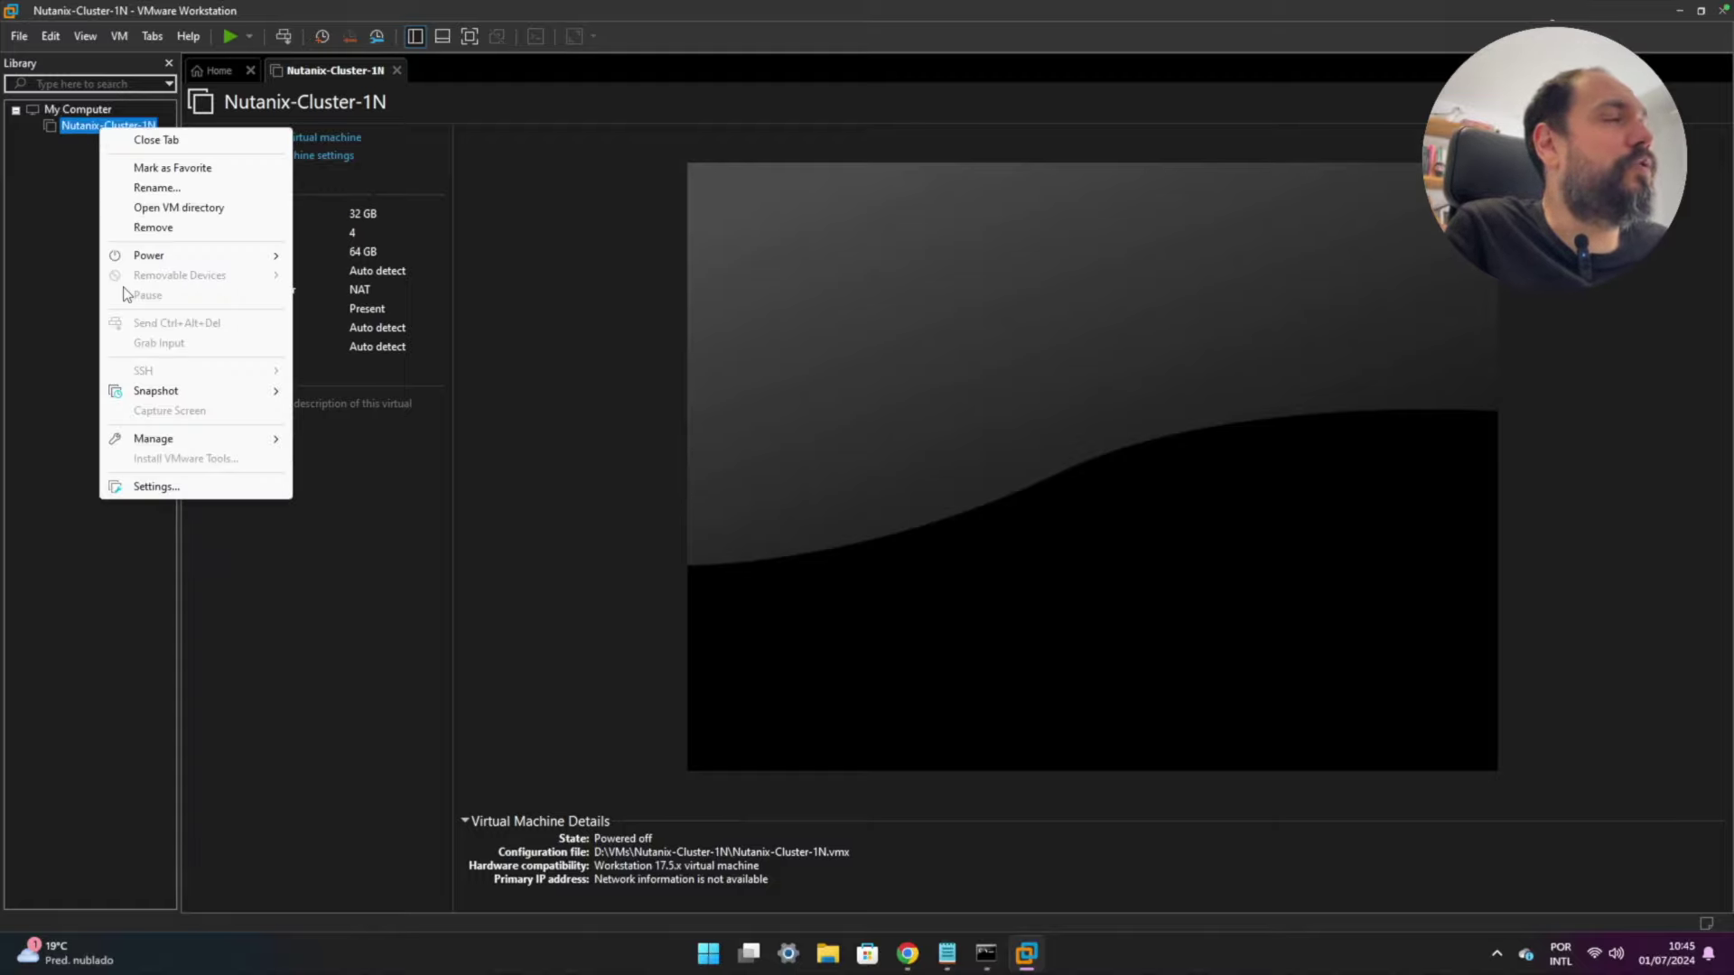
# - Turn on Virtualize Intel VT-x/EPT or AMD-V/RVI in the VM's processor settings
pyautogui.click(171, 488)
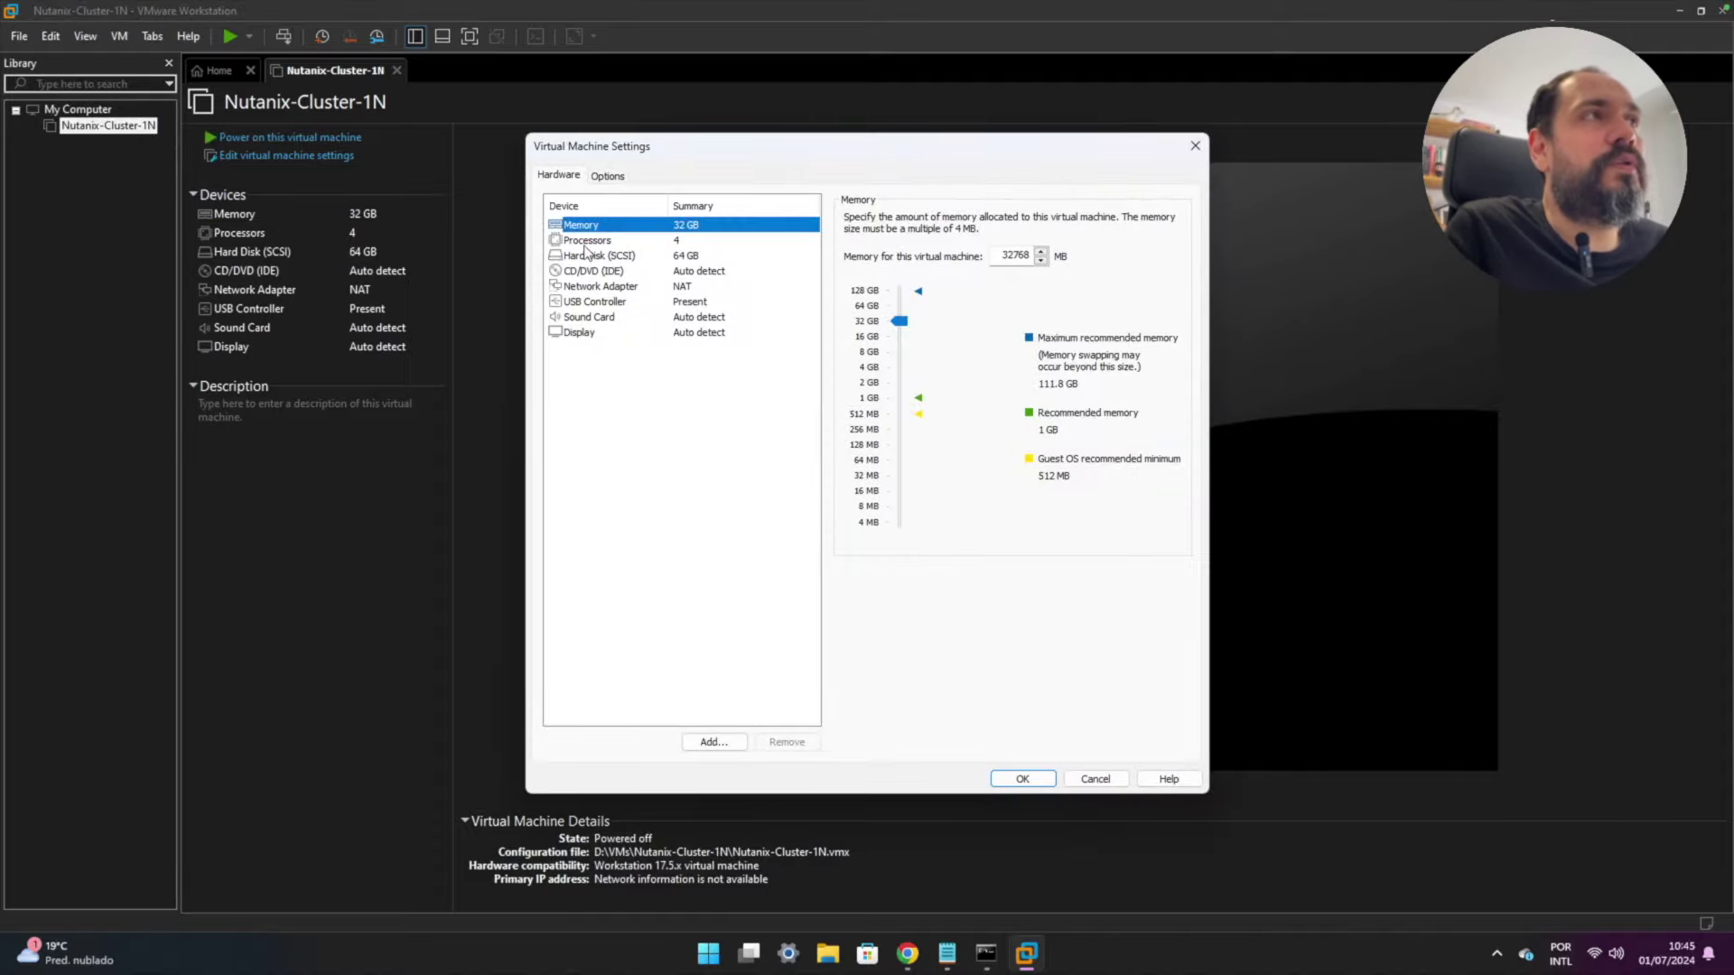
pyautogui.click(586, 242)
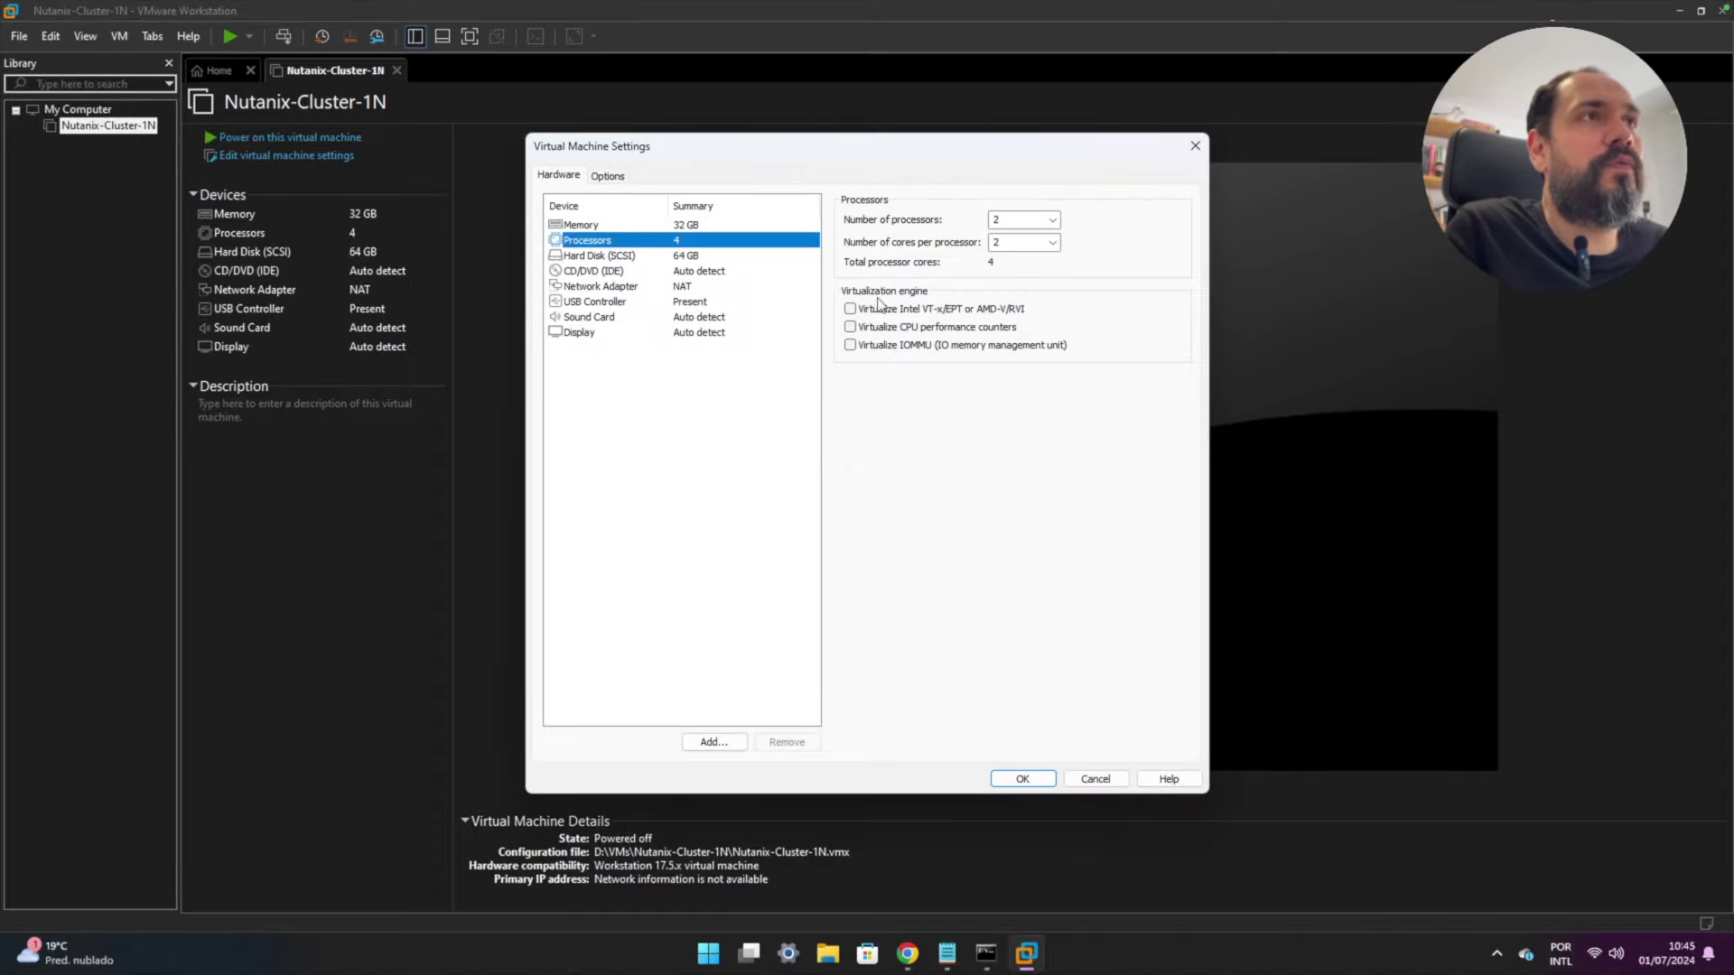
pyautogui.click(851, 310)
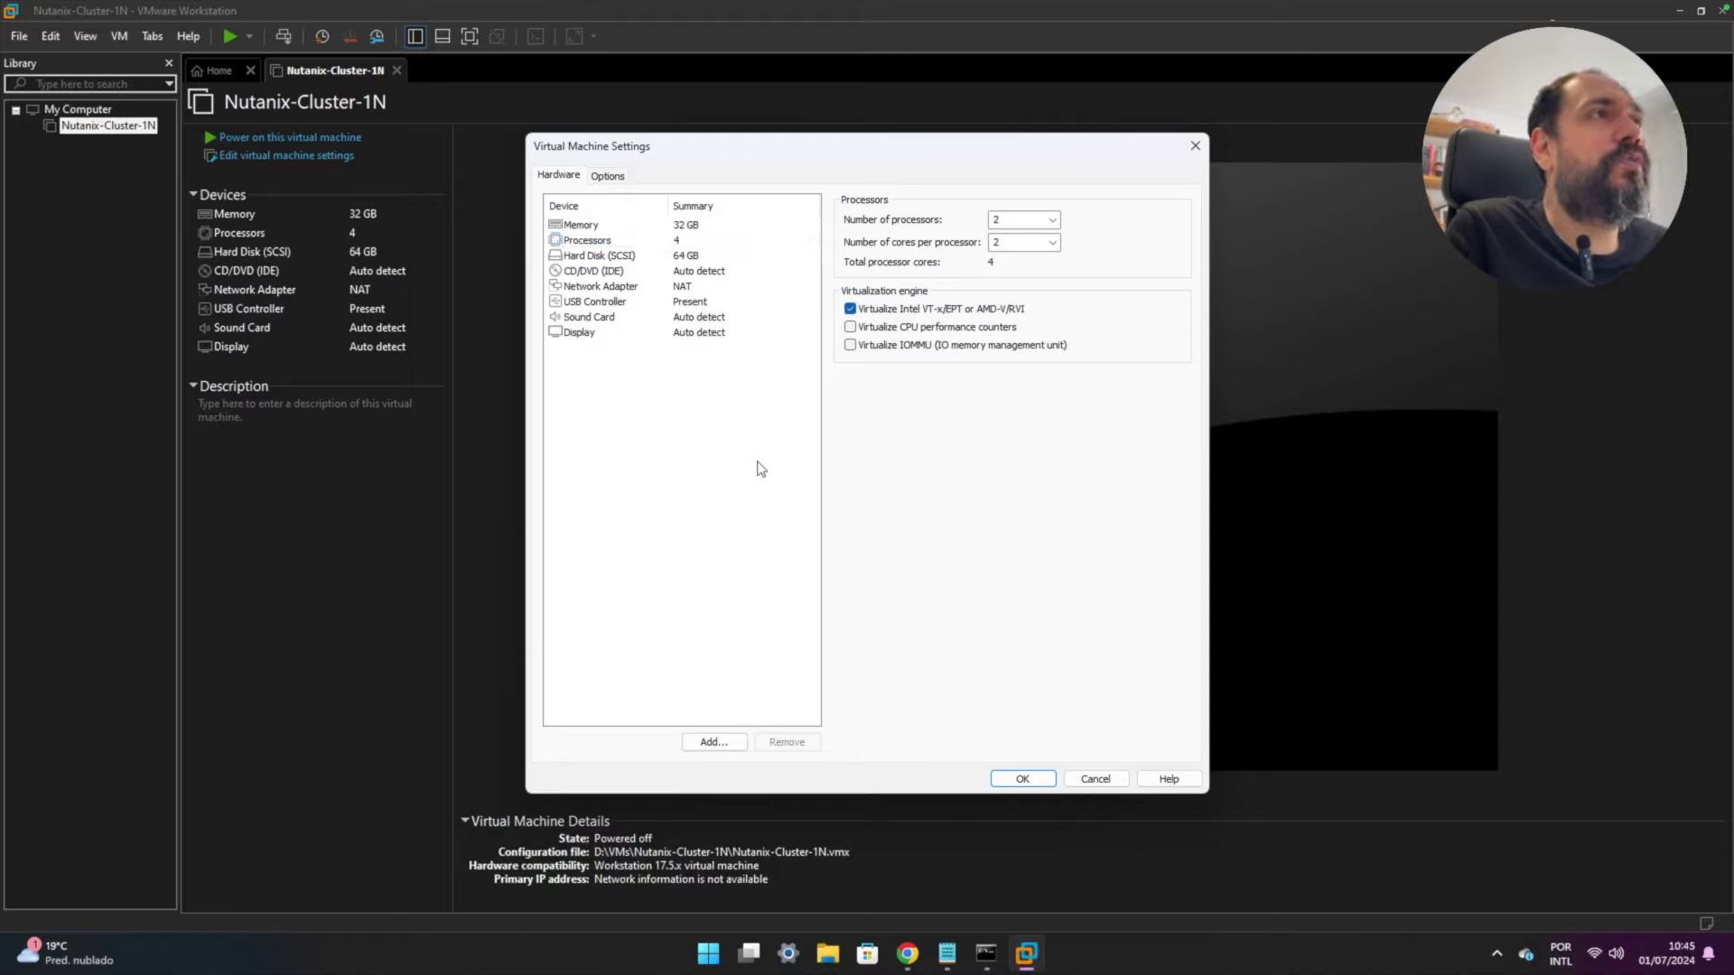
pyautogui.click(714, 742)
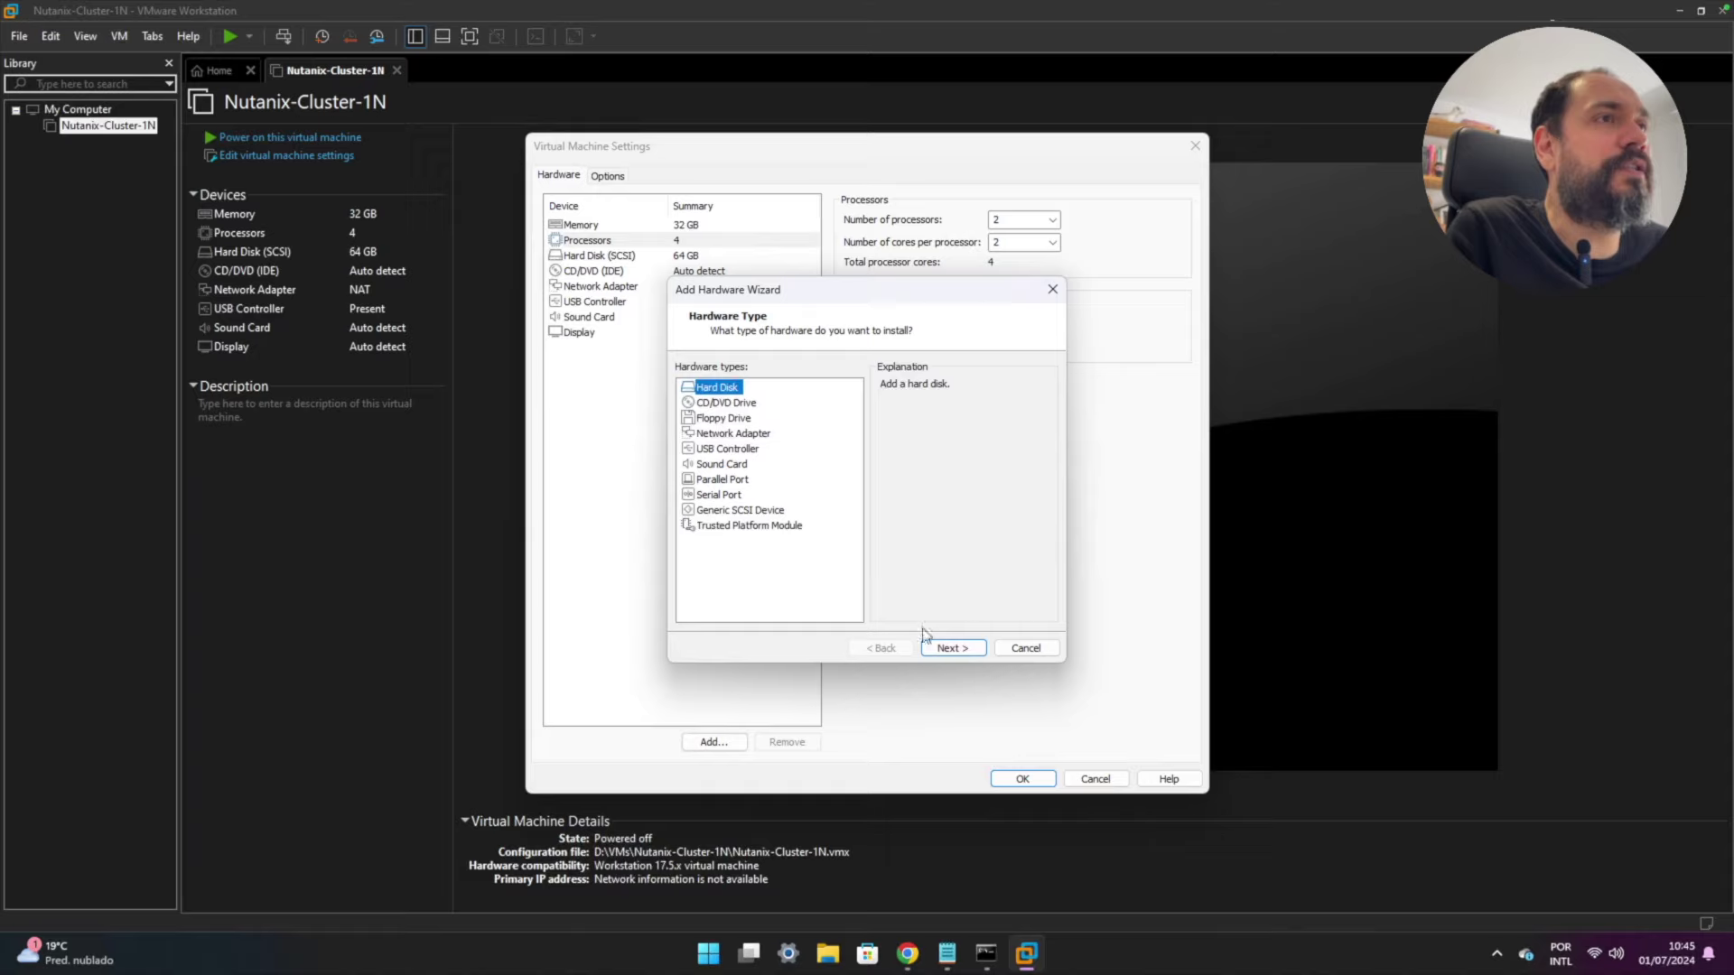
# - Add a 200 GB SCSI Hot Tier disk stored as a single file, checking the notes' requirement
pyautogui.click(951, 649)
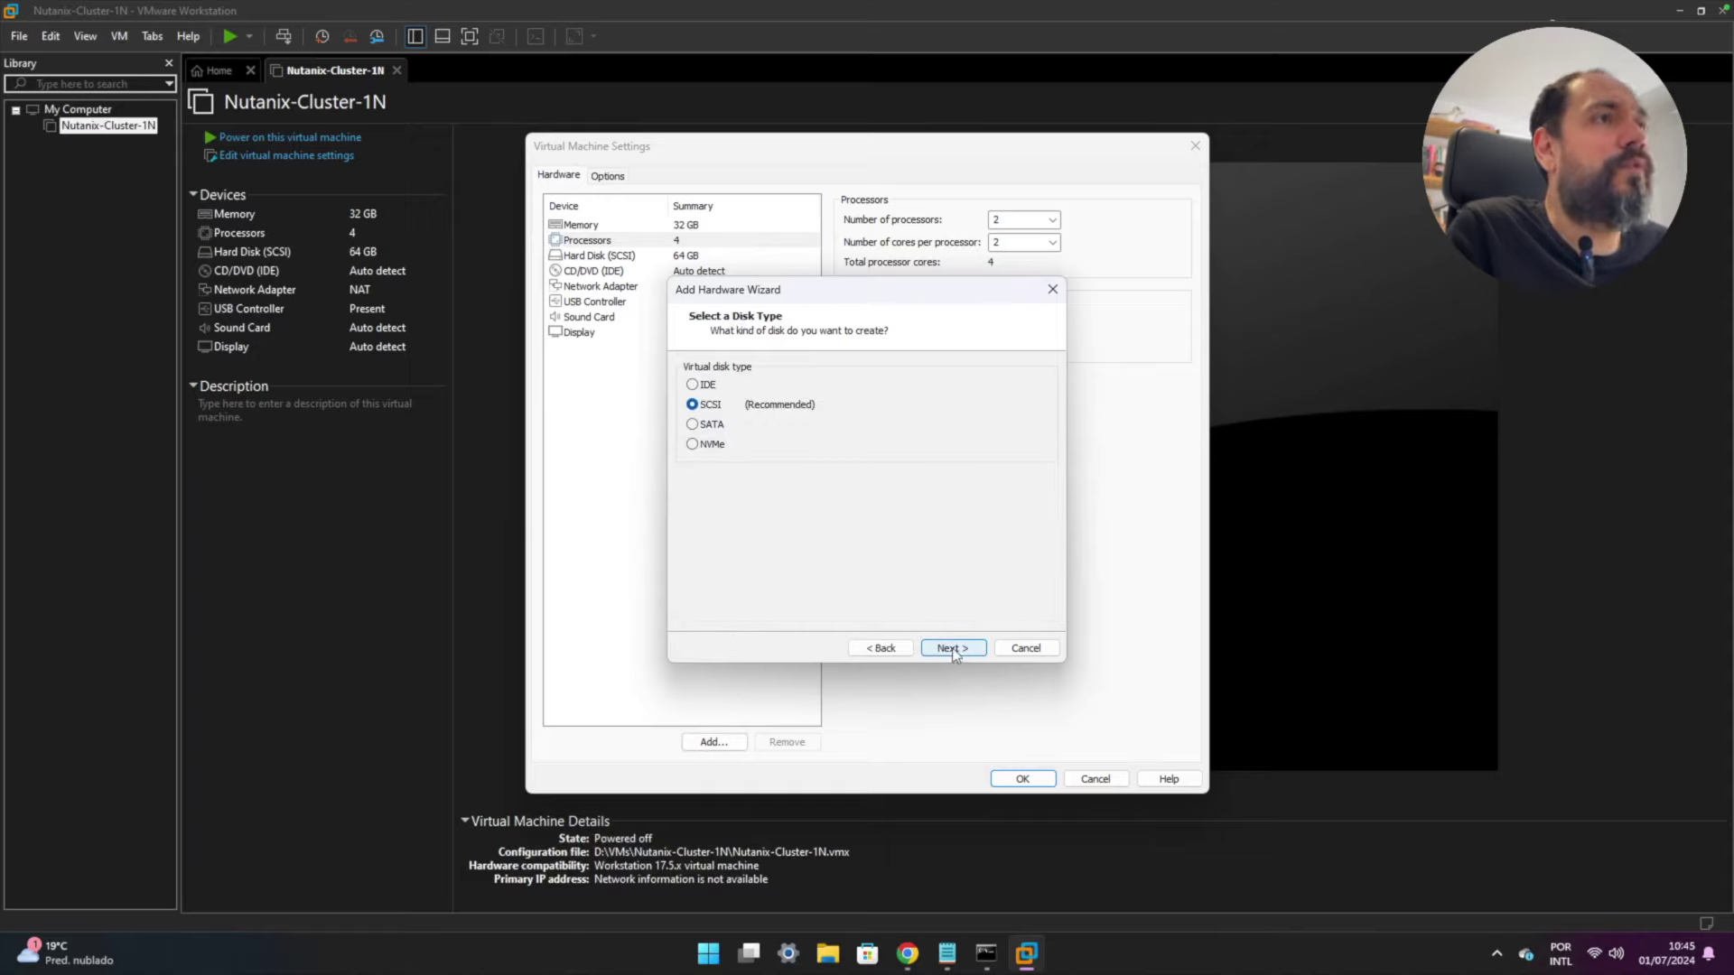
pyautogui.click(952, 647)
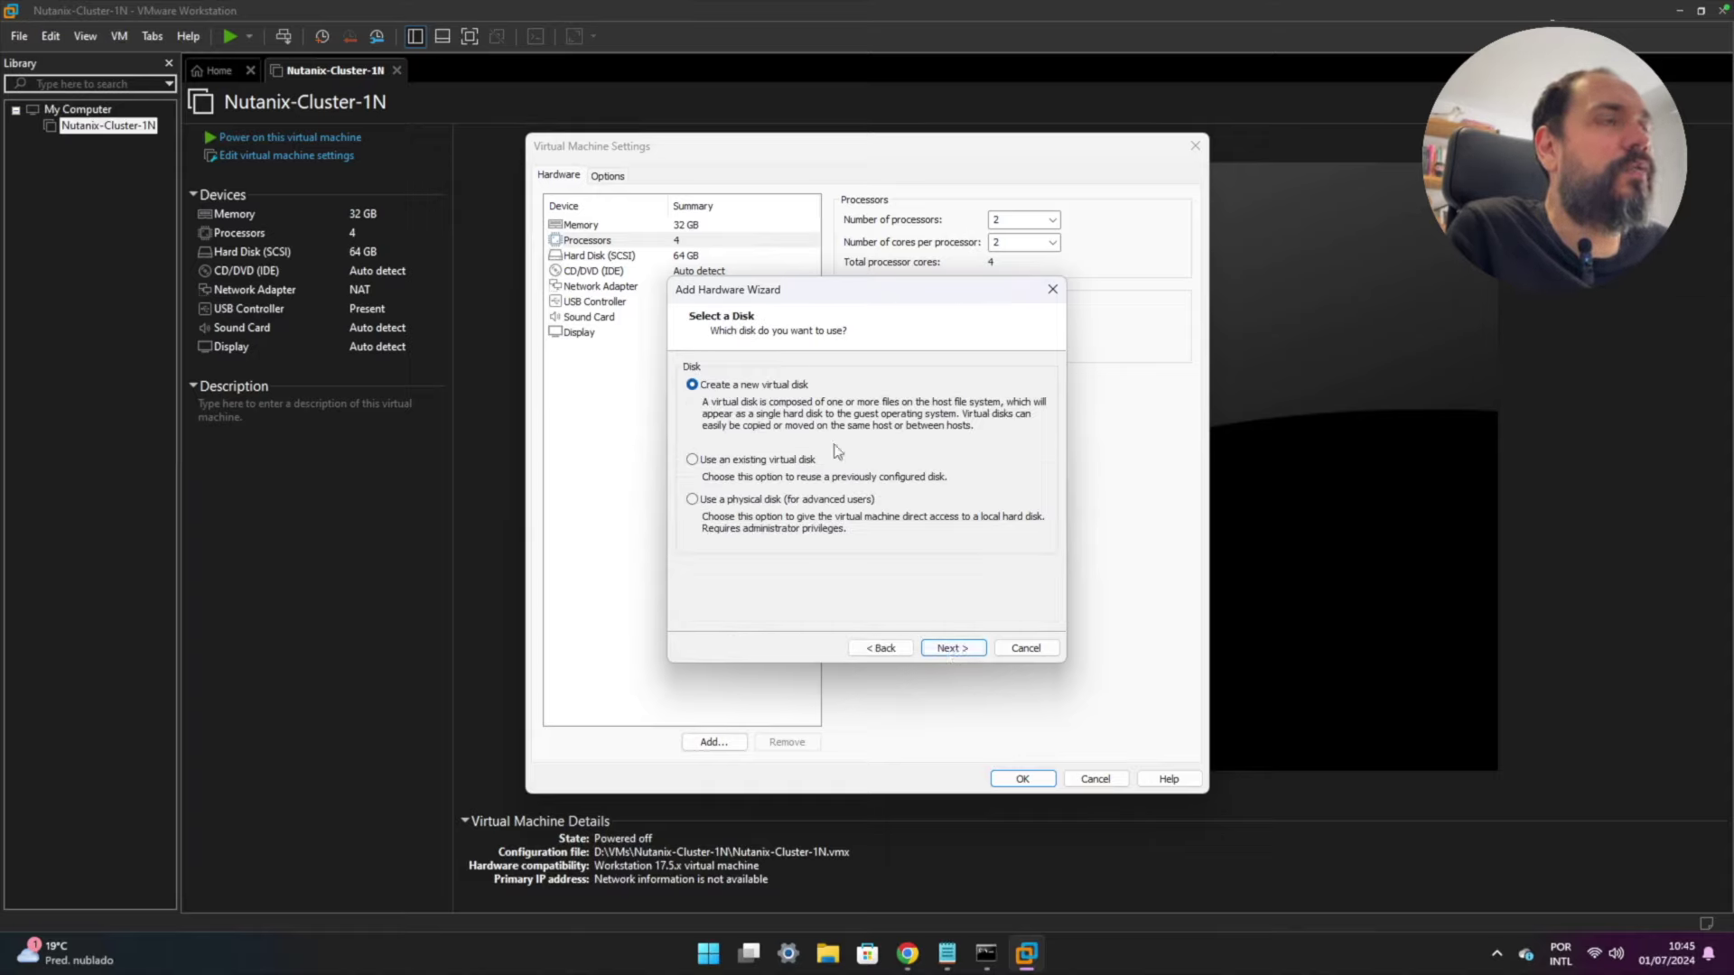
pyautogui.click(952, 648)
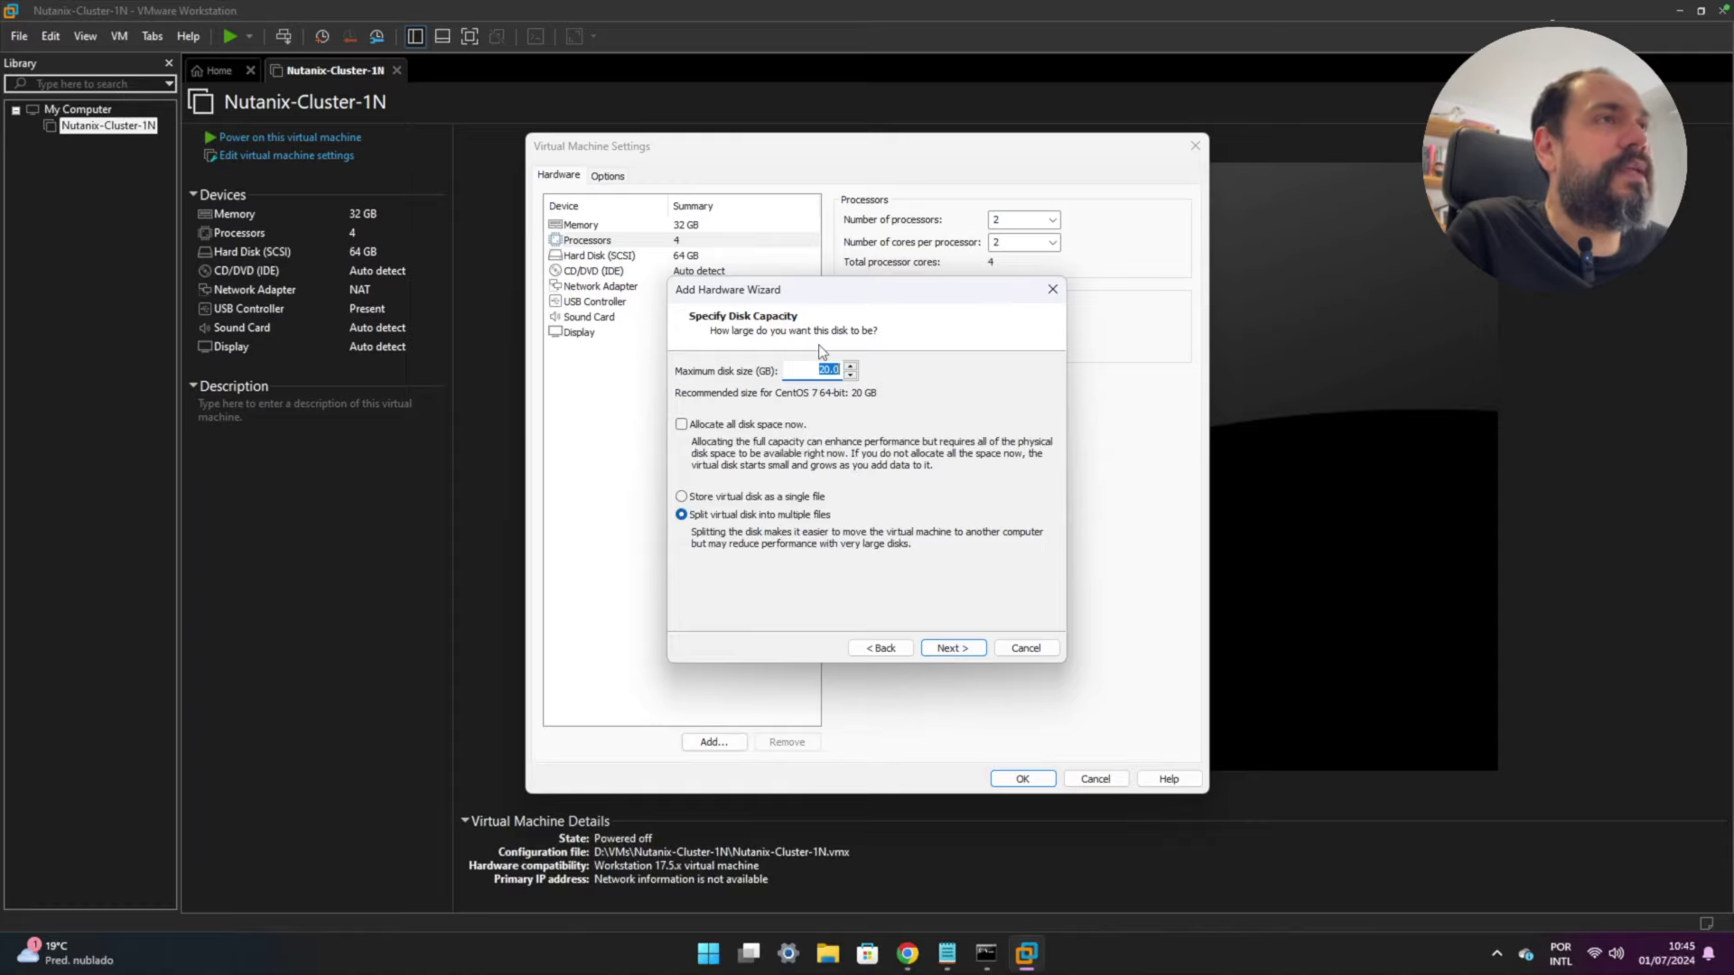
pyautogui.write('200')
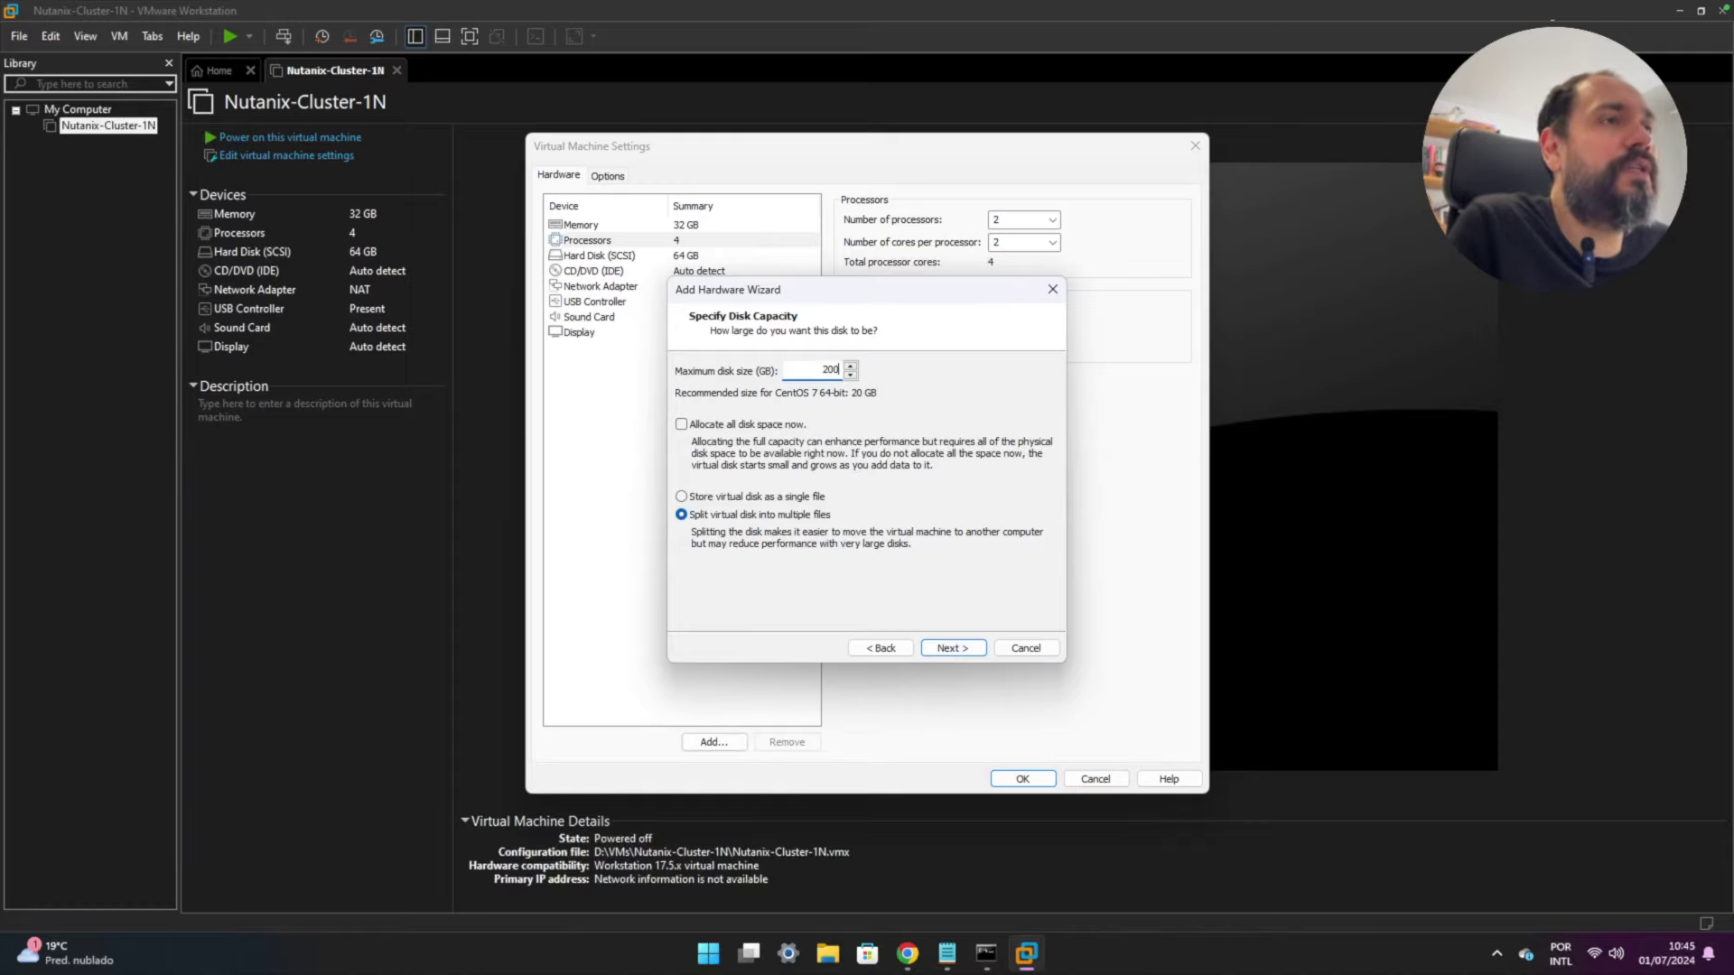
pyautogui.click(723, 497)
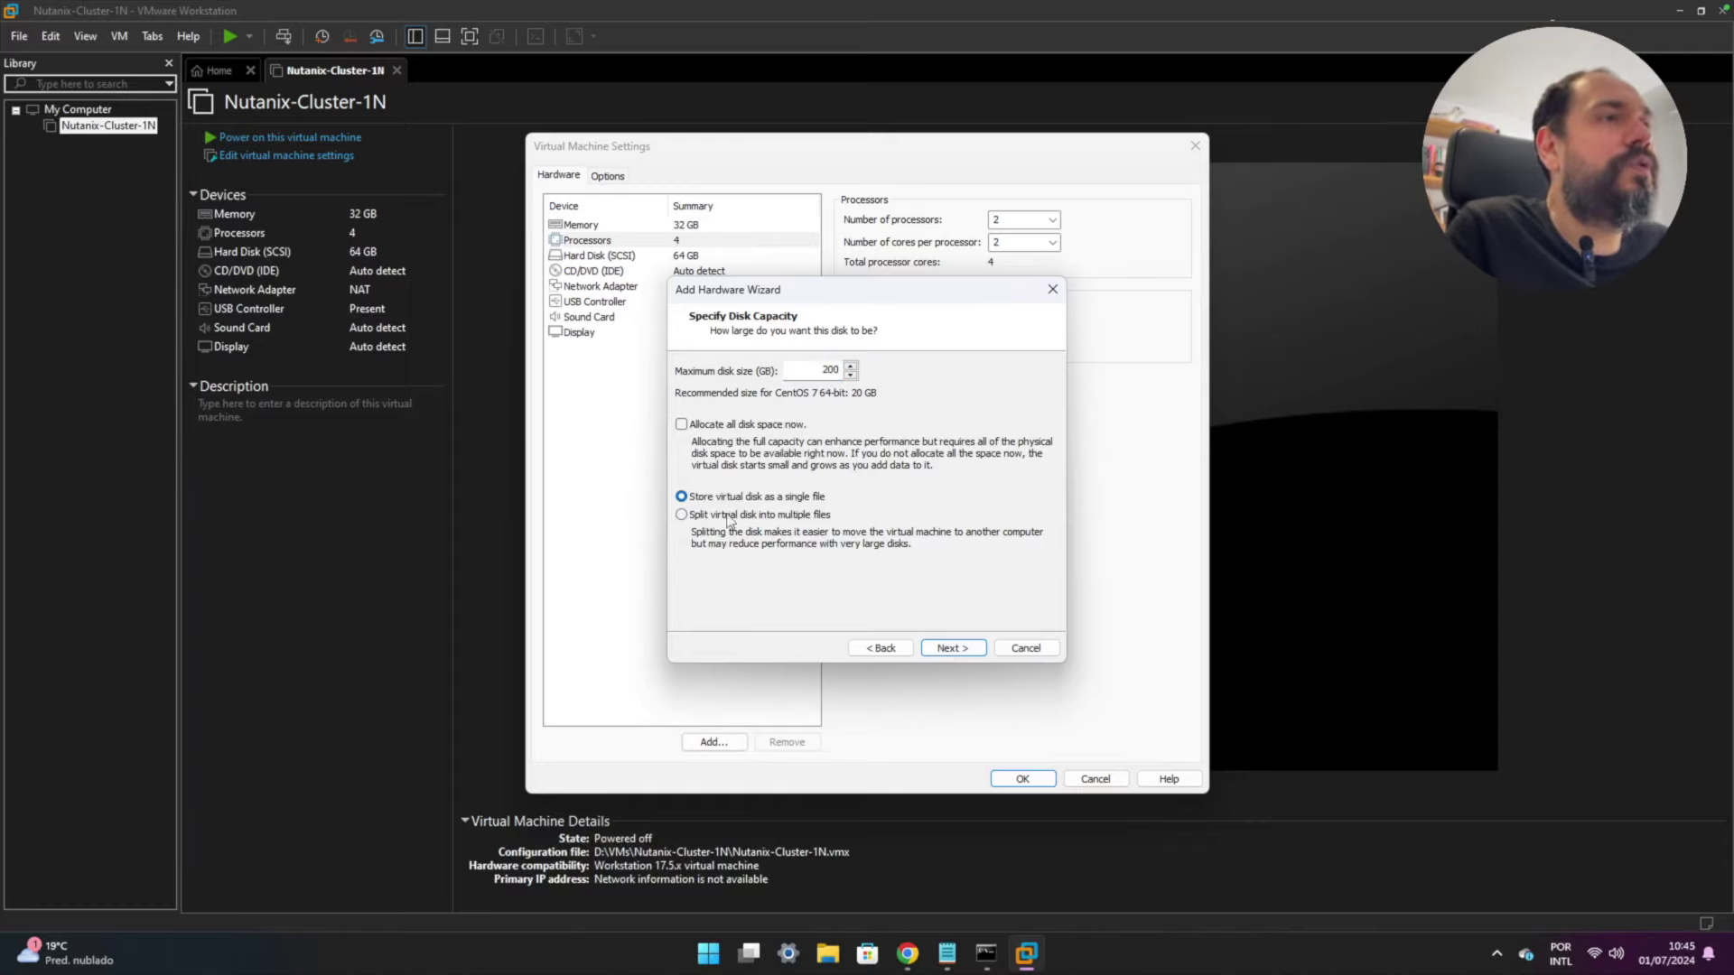
pyautogui.click(948, 959)
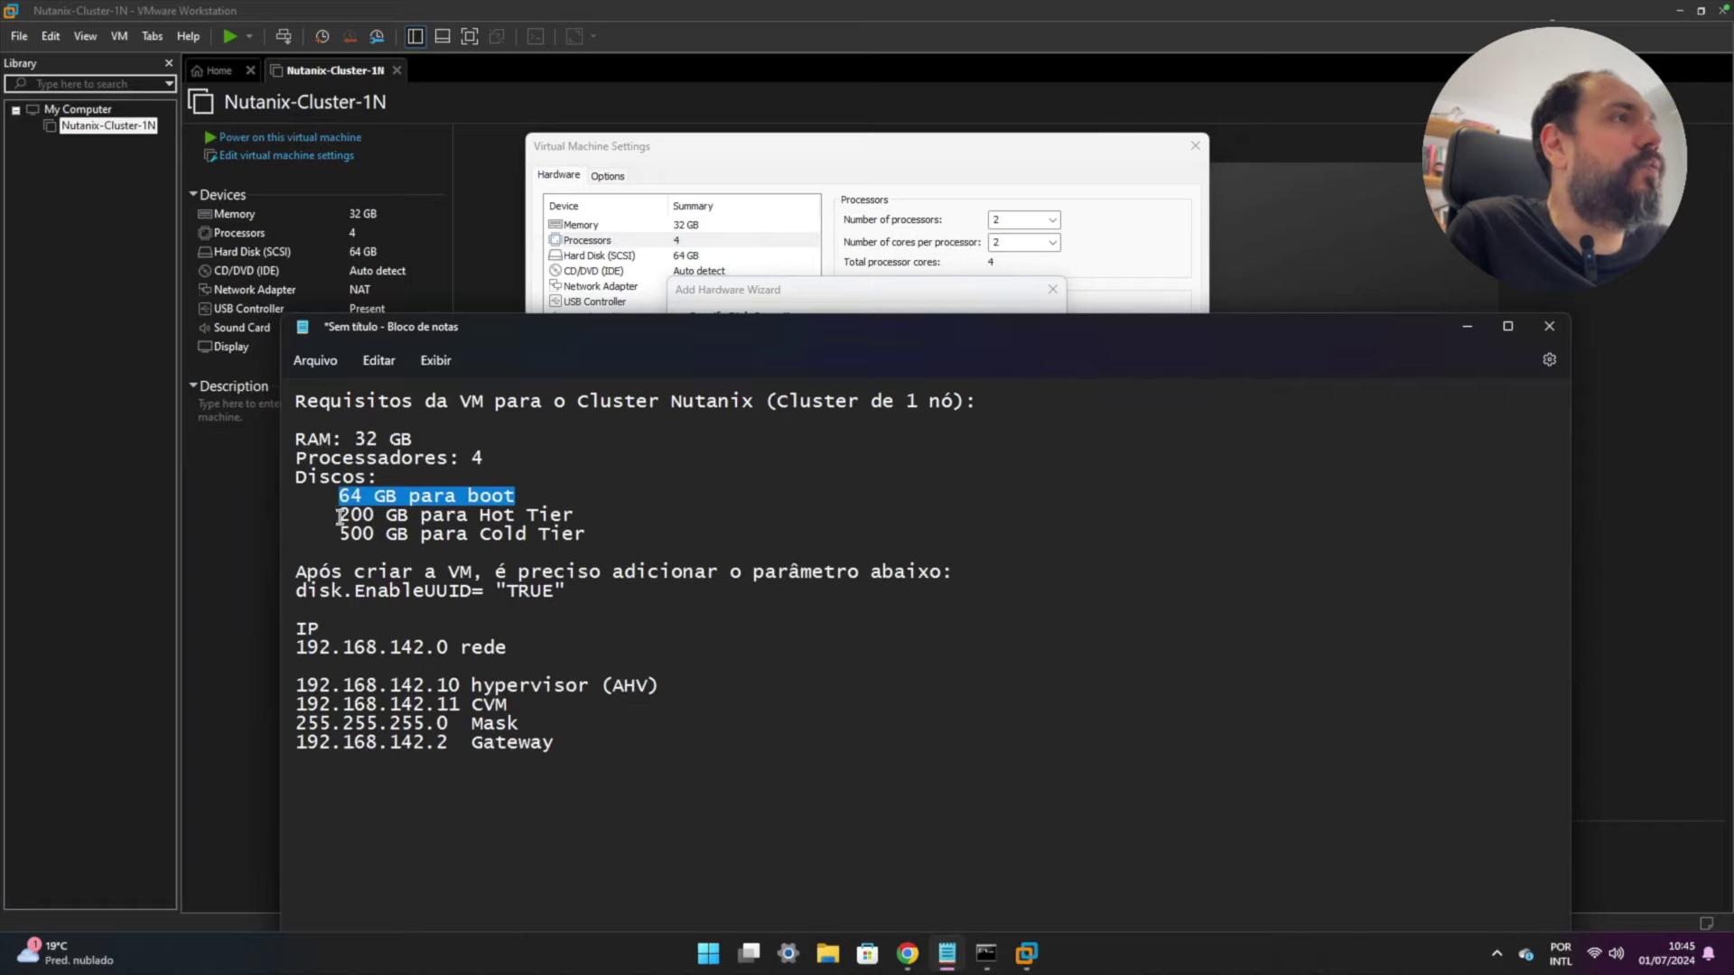
pyautogui.moveTo(339, 515); pyautogui.dragTo(599, 517)
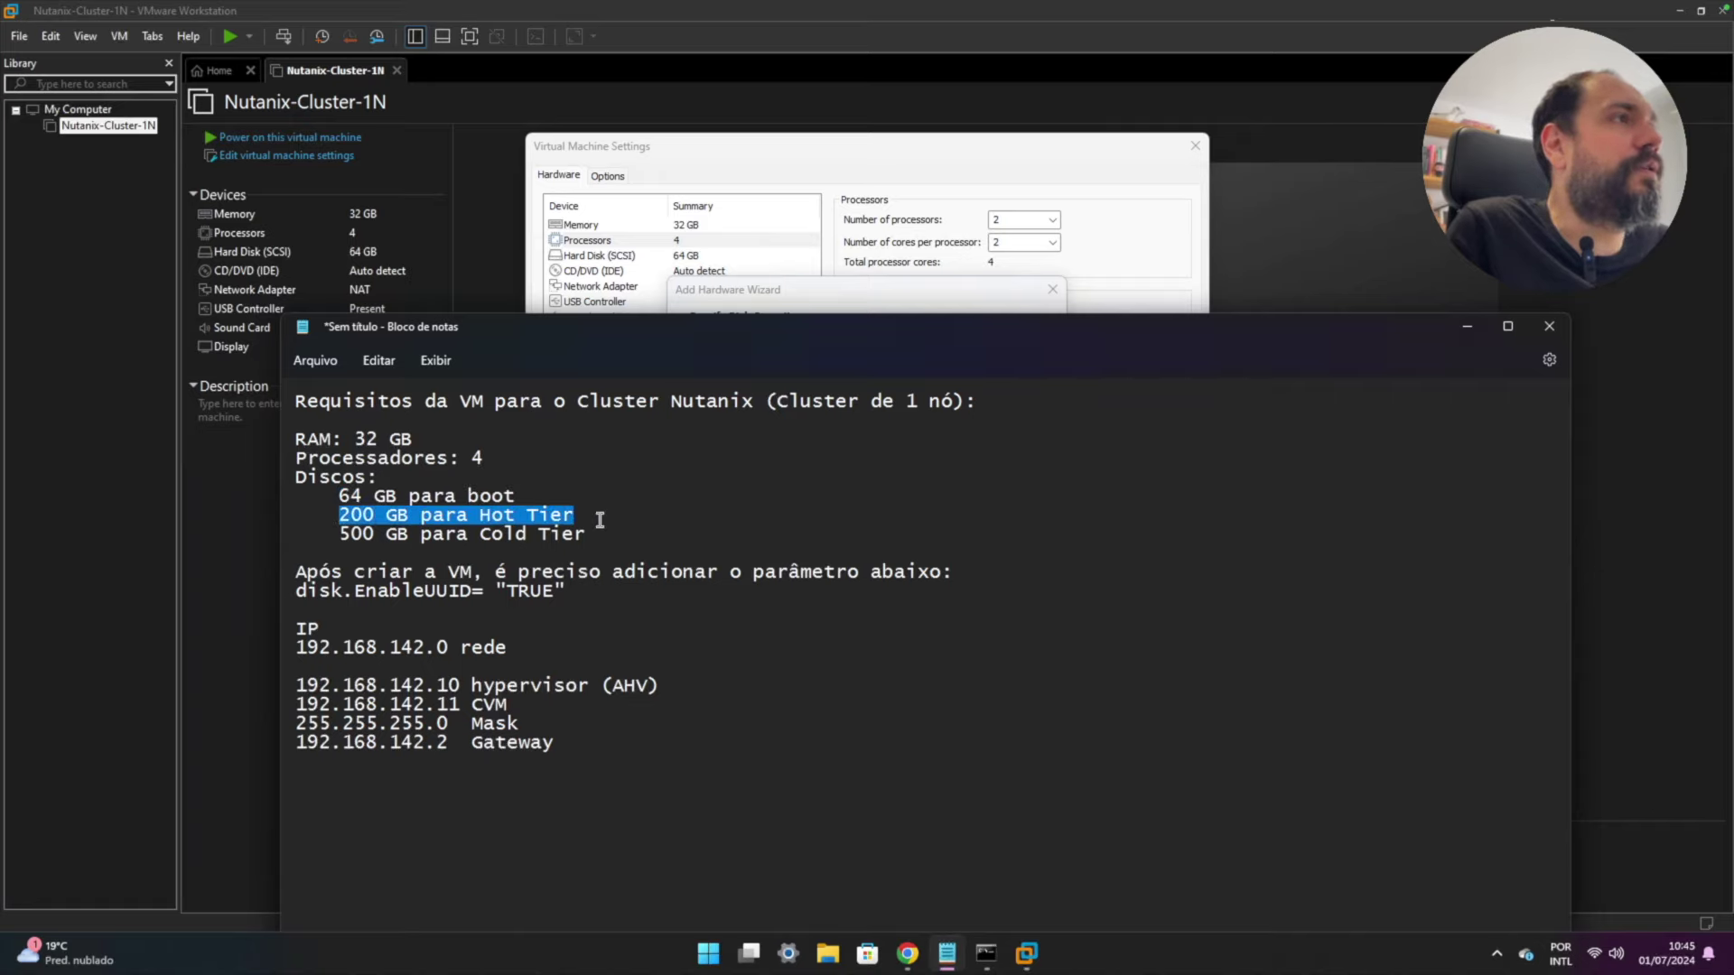
pyautogui.click(836, 287)
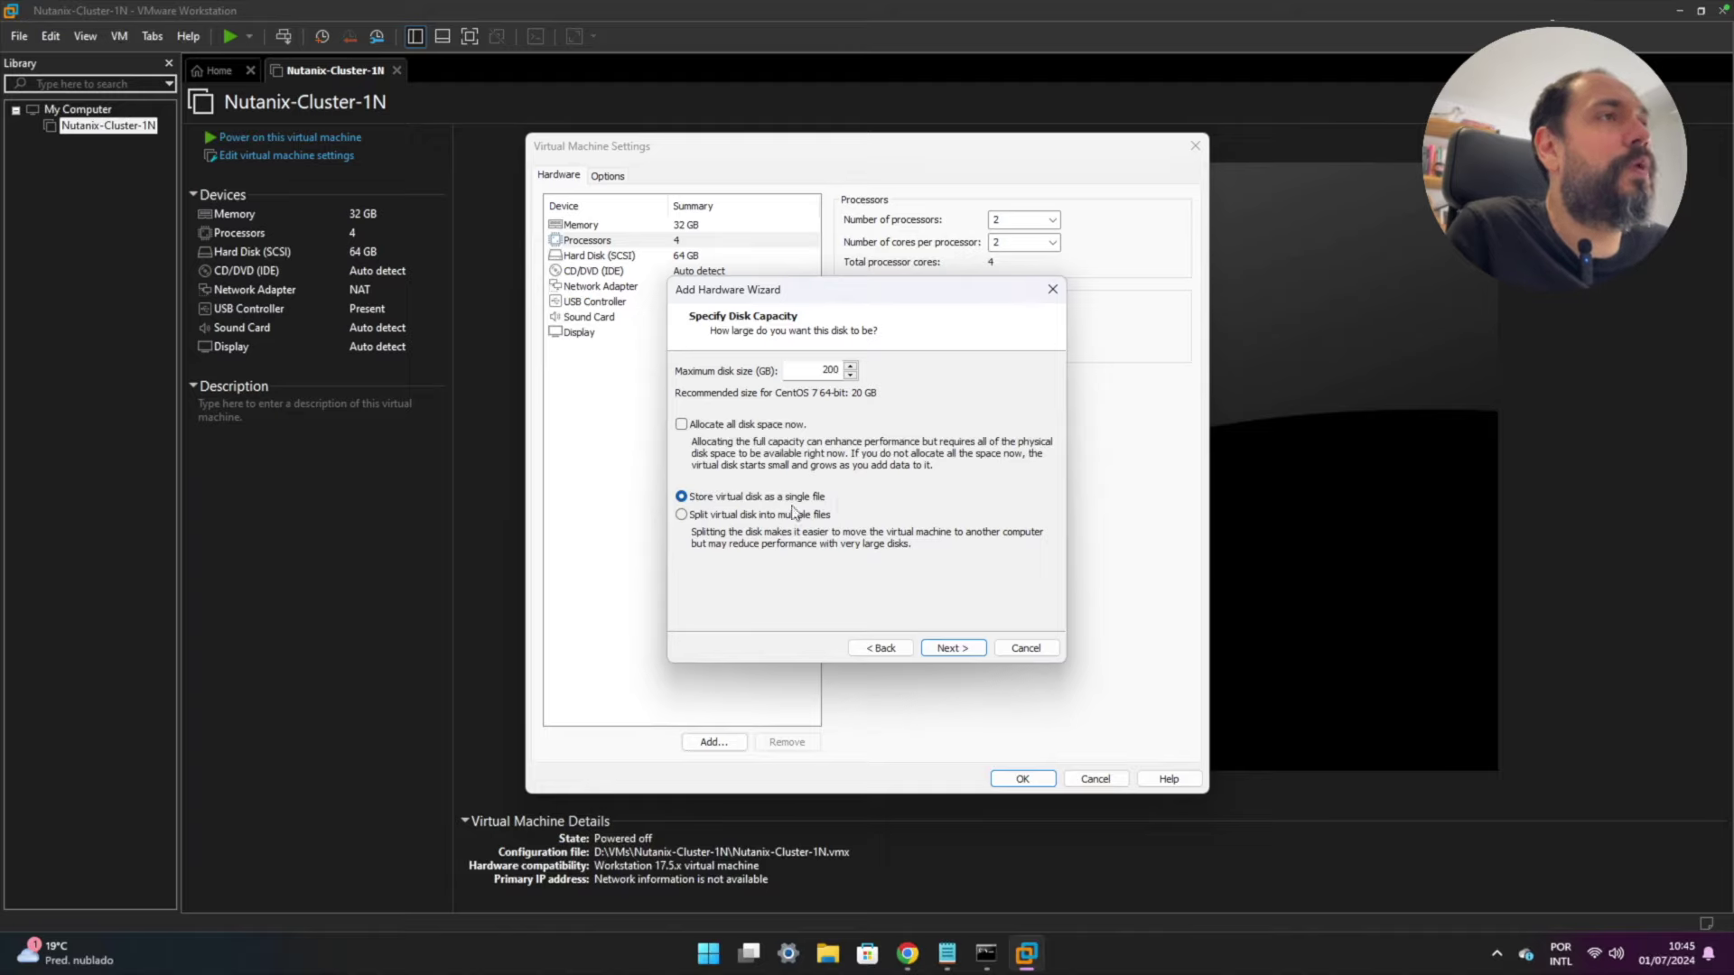
pyautogui.click(945, 648)
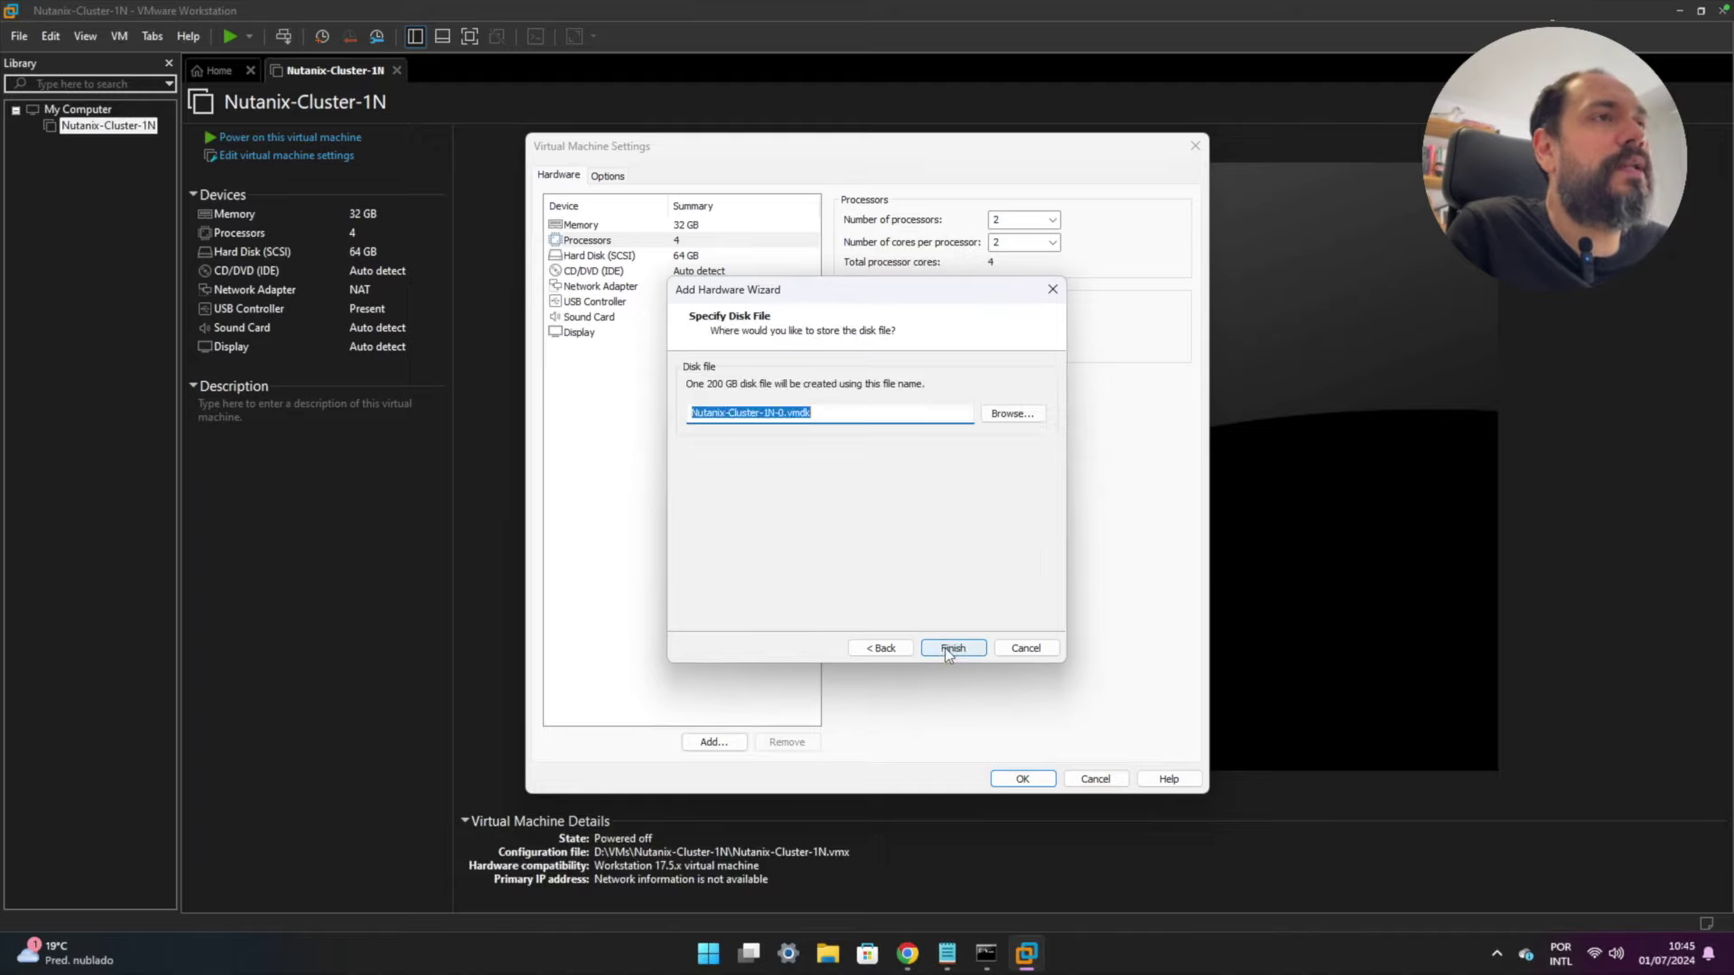
pyautogui.click(944, 648)
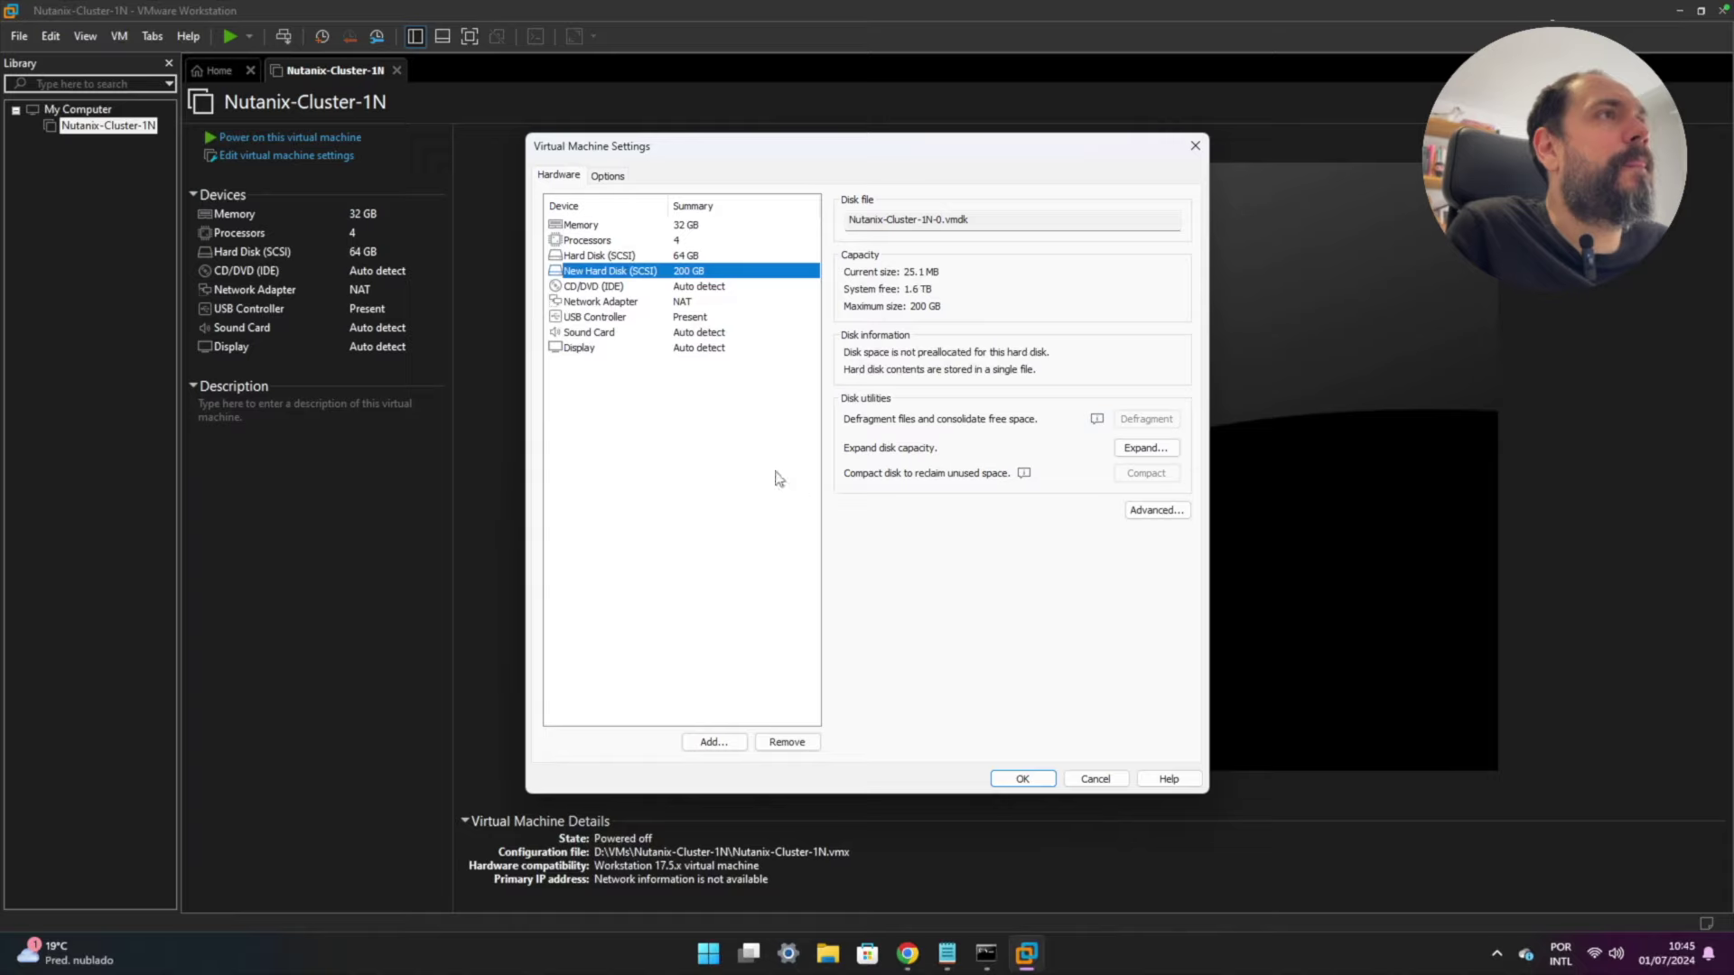
# - Add a 500 GB SCSI Cold Tier disk, Nutanix-Cluster-1N-1.vmdk, checking the notes' requirement
pyautogui.click(713, 743)
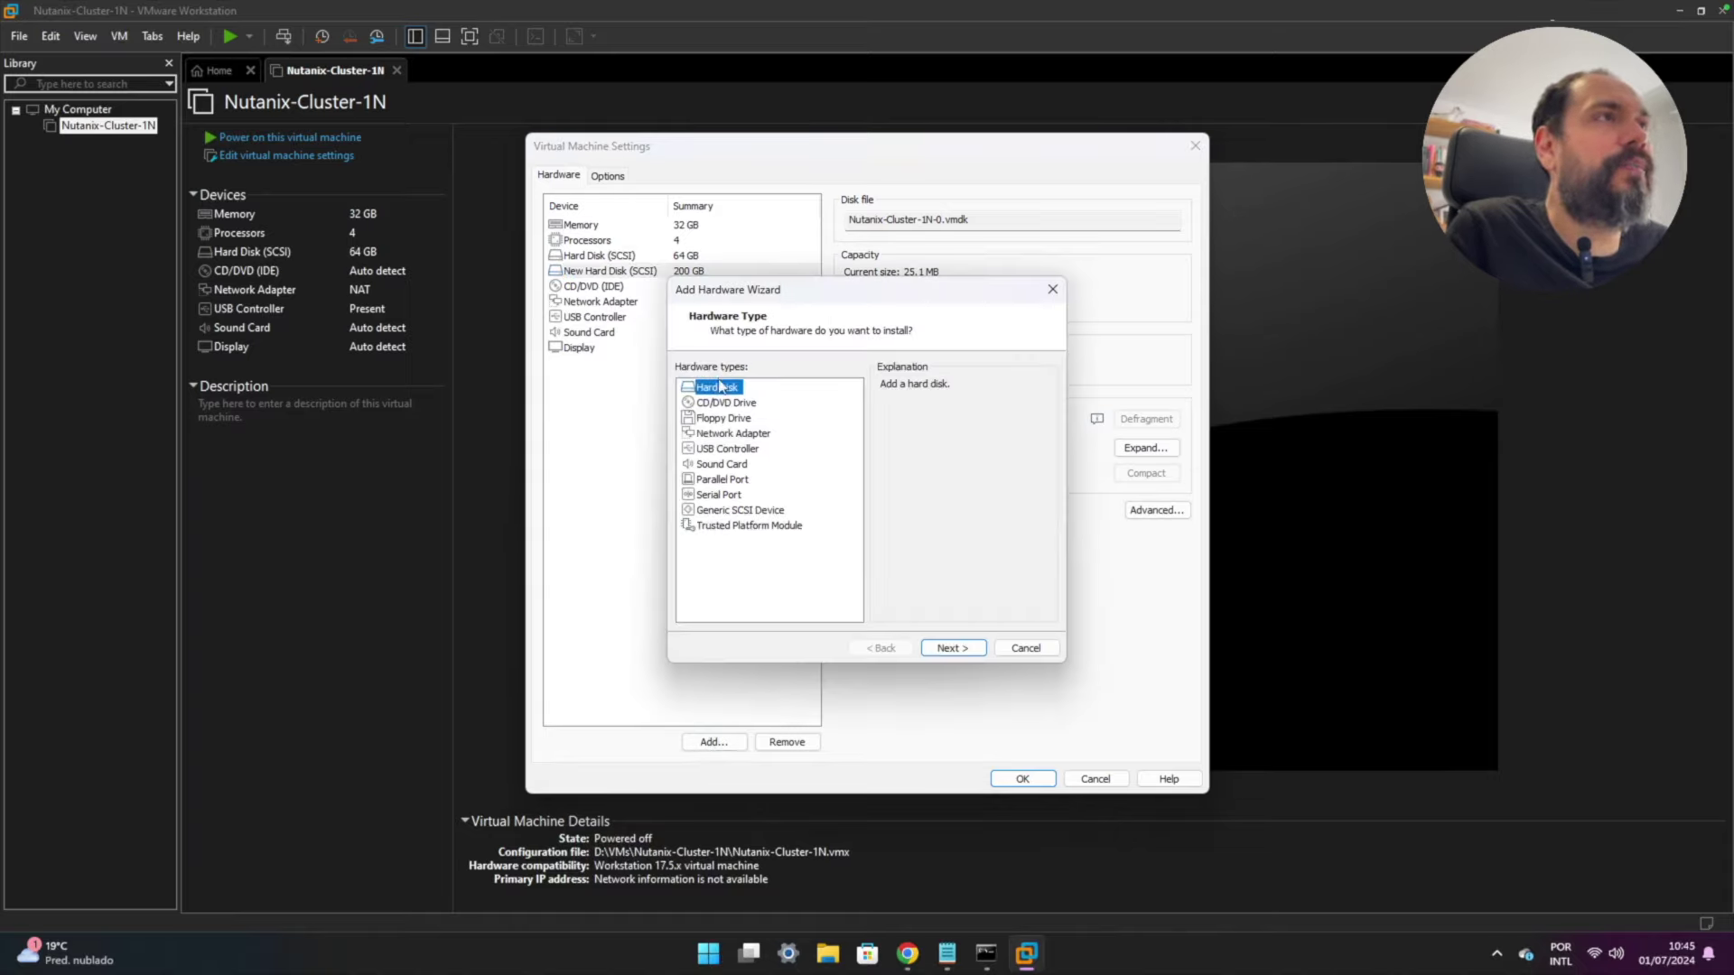
pyautogui.click(935, 649)
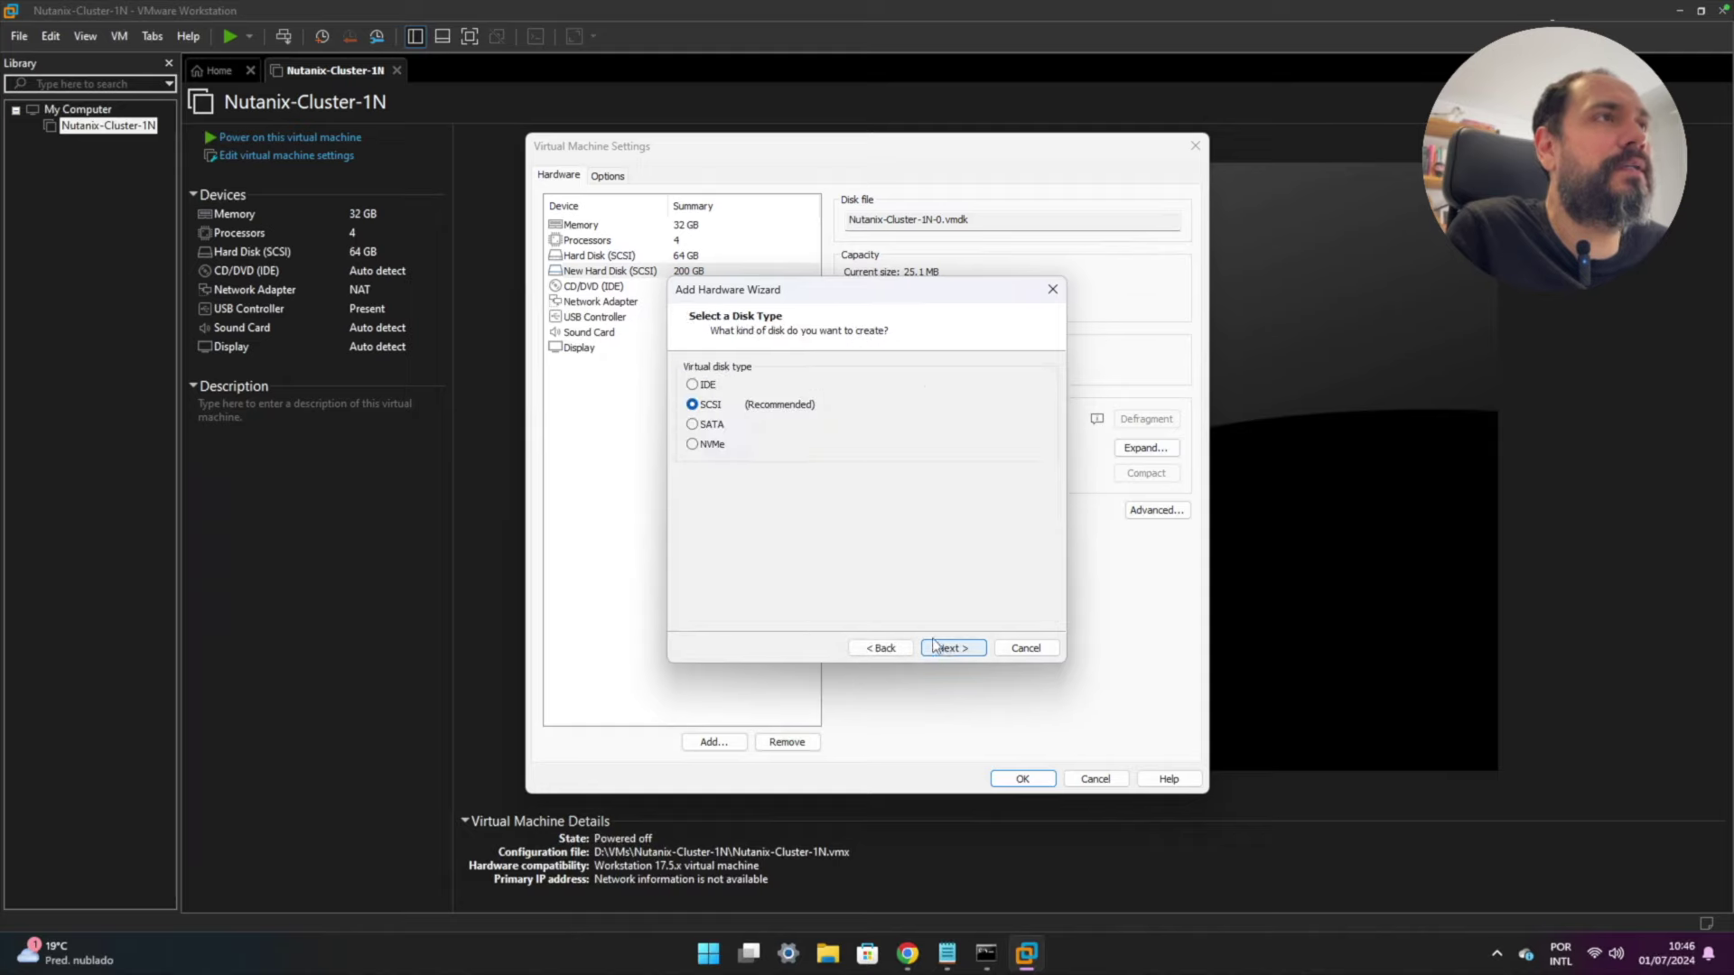
pyautogui.click(942, 650)
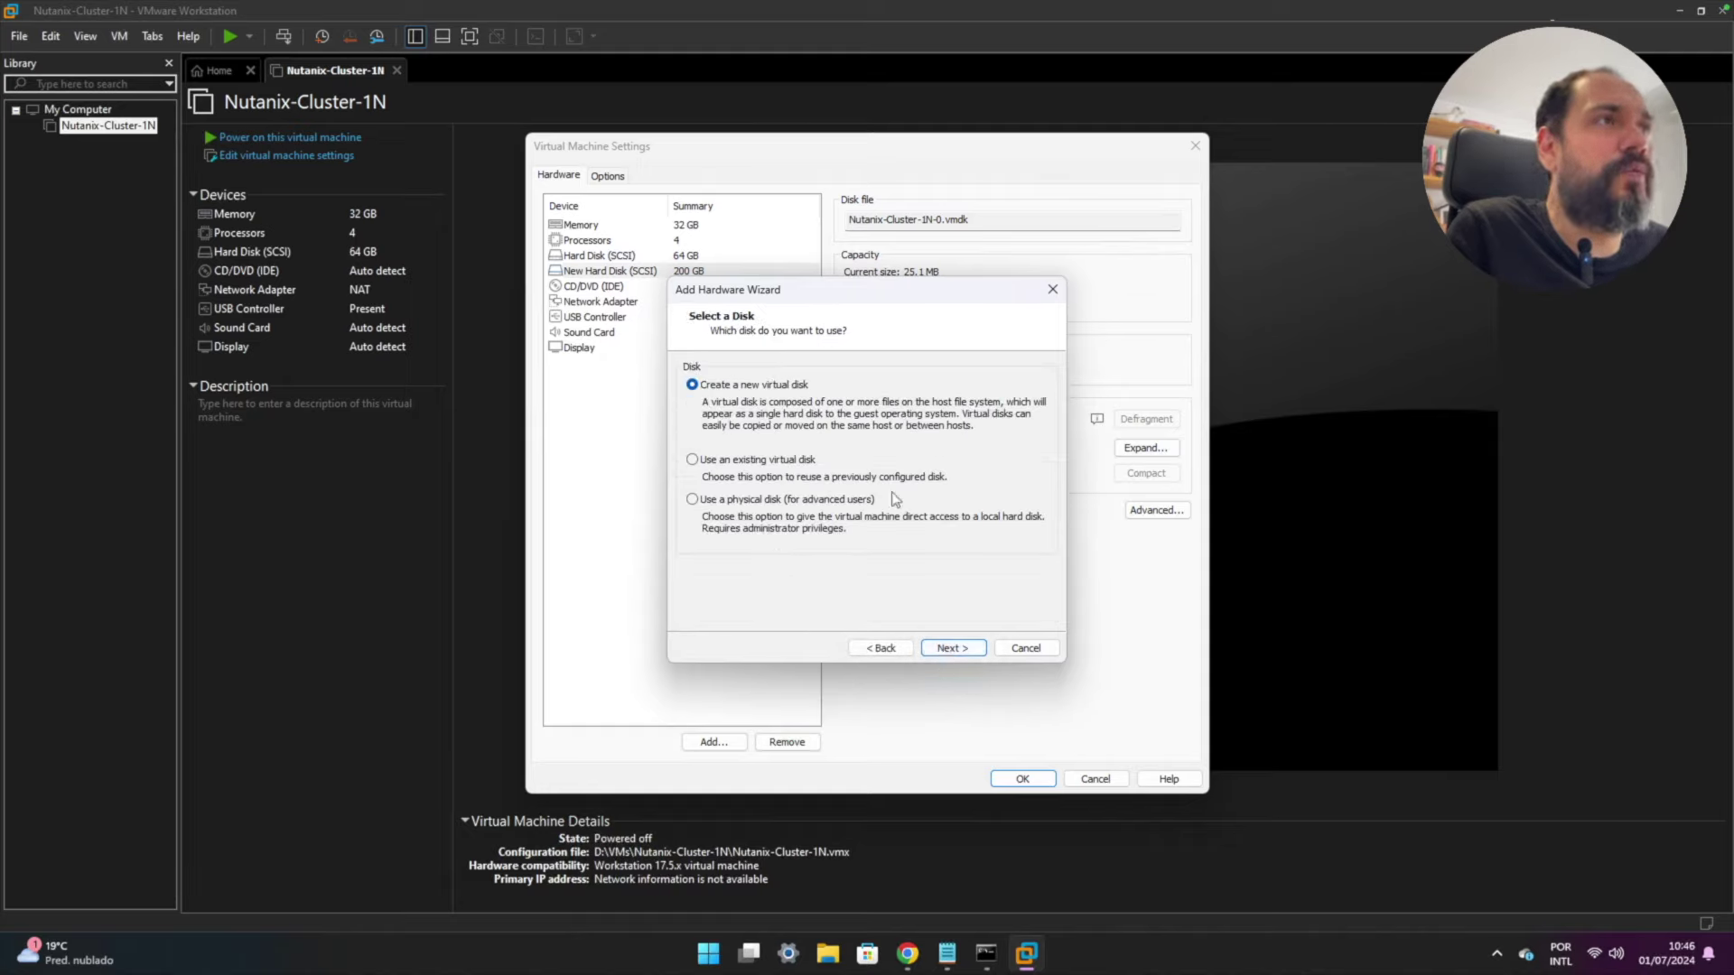
pyautogui.click(950, 649)
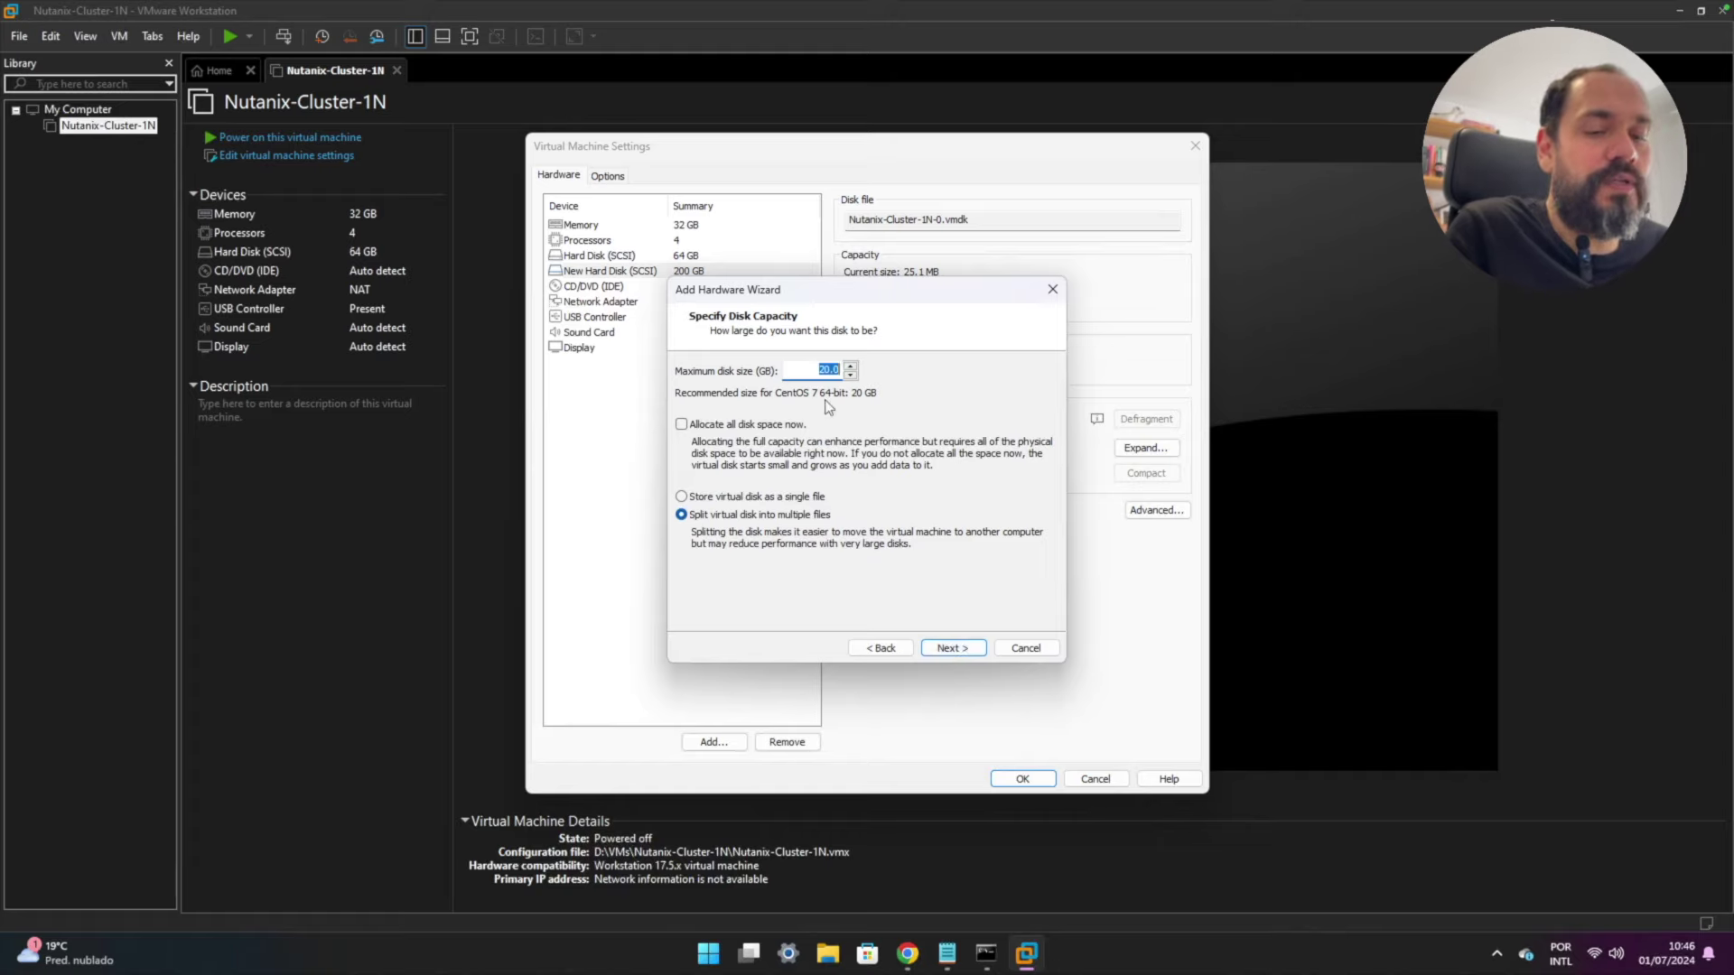
pyautogui.write('50')
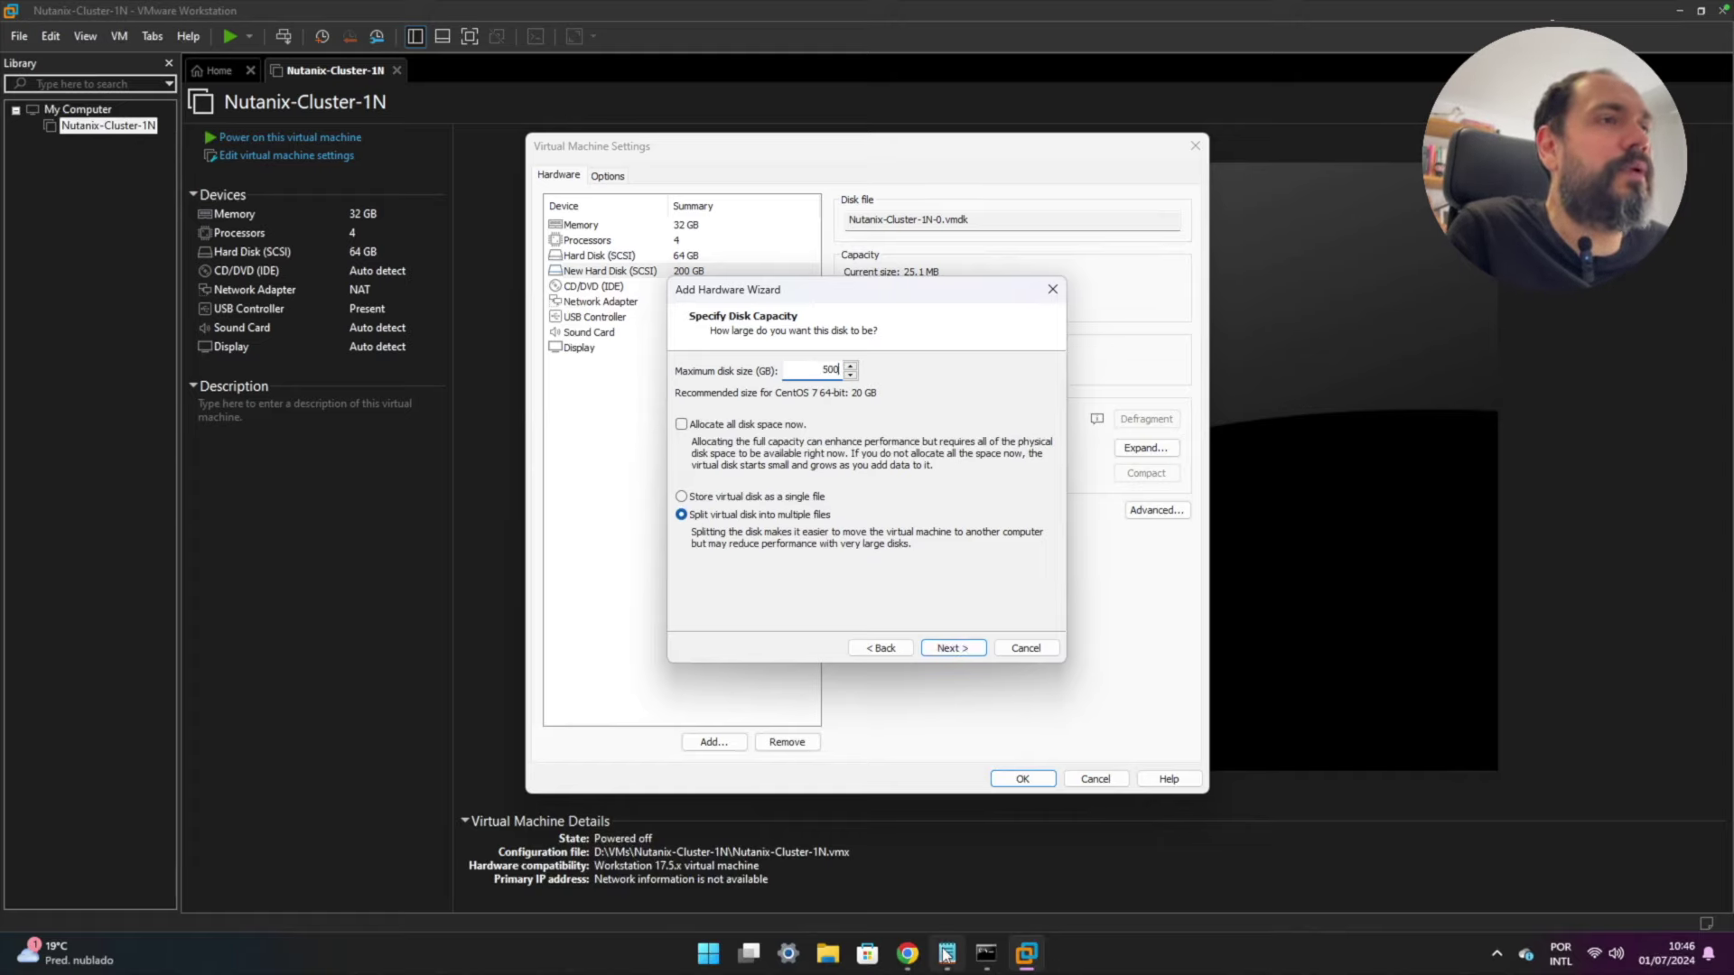
pyautogui.click(947, 952)
pyautogui.moveTo(334, 536); pyautogui.dragTo(613, 533)
pyautogui.click(782, 294)
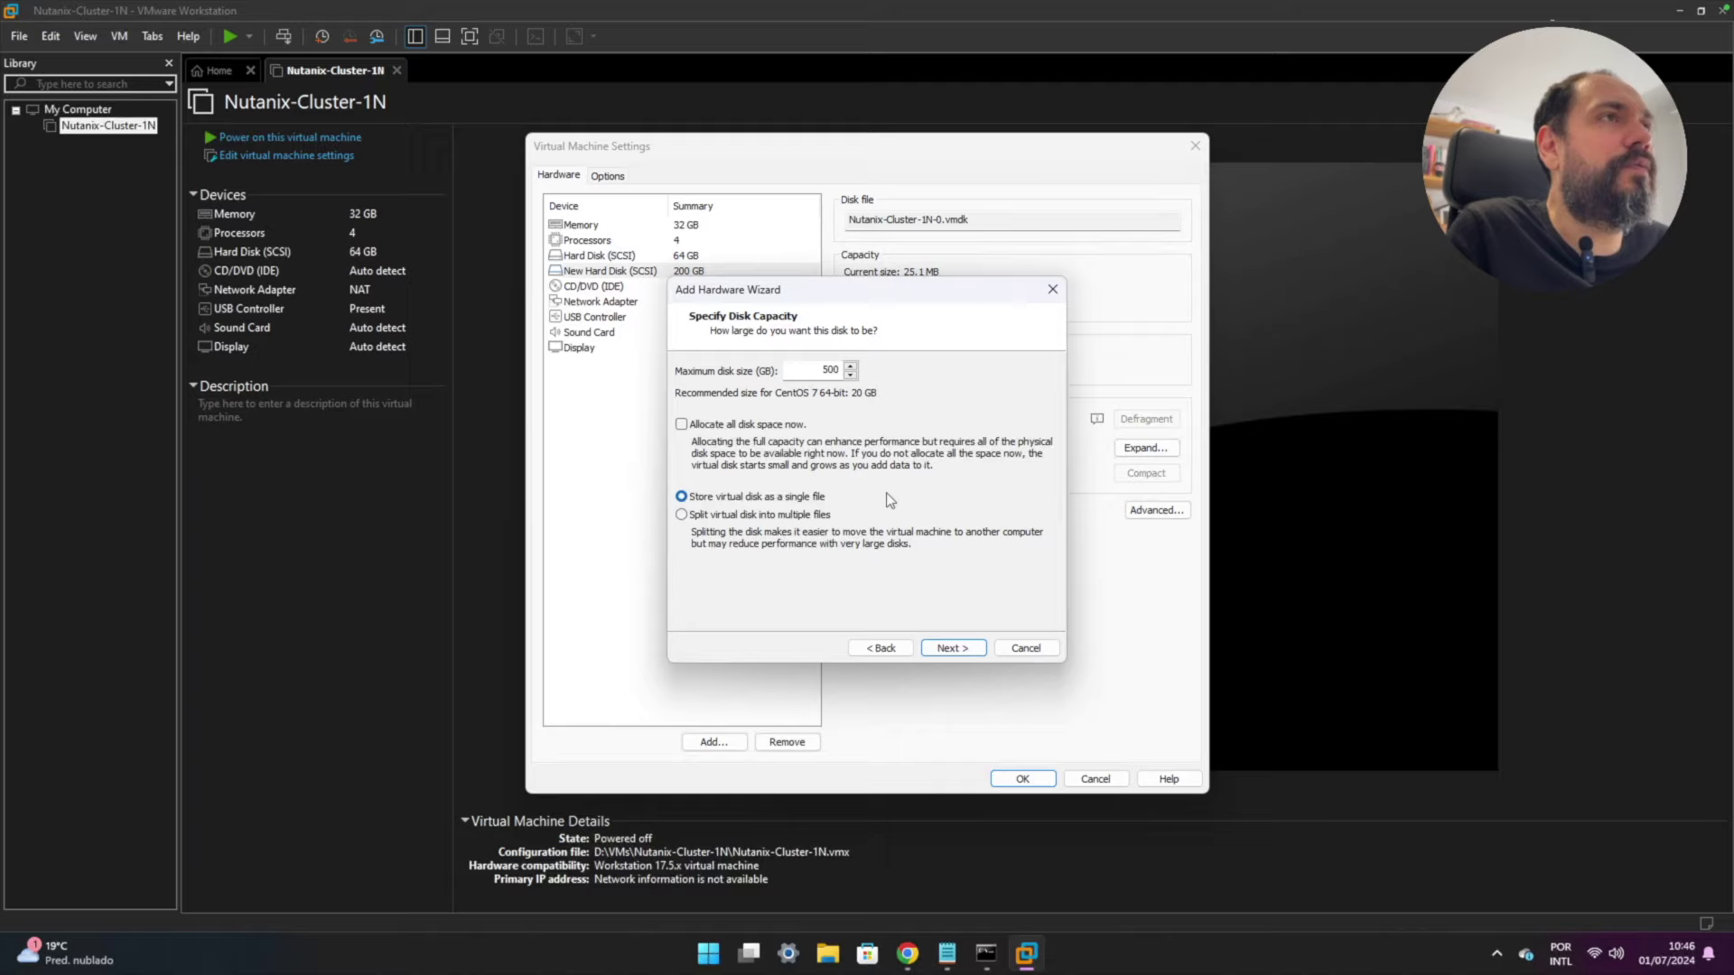
pyautogui.click(948, 648)
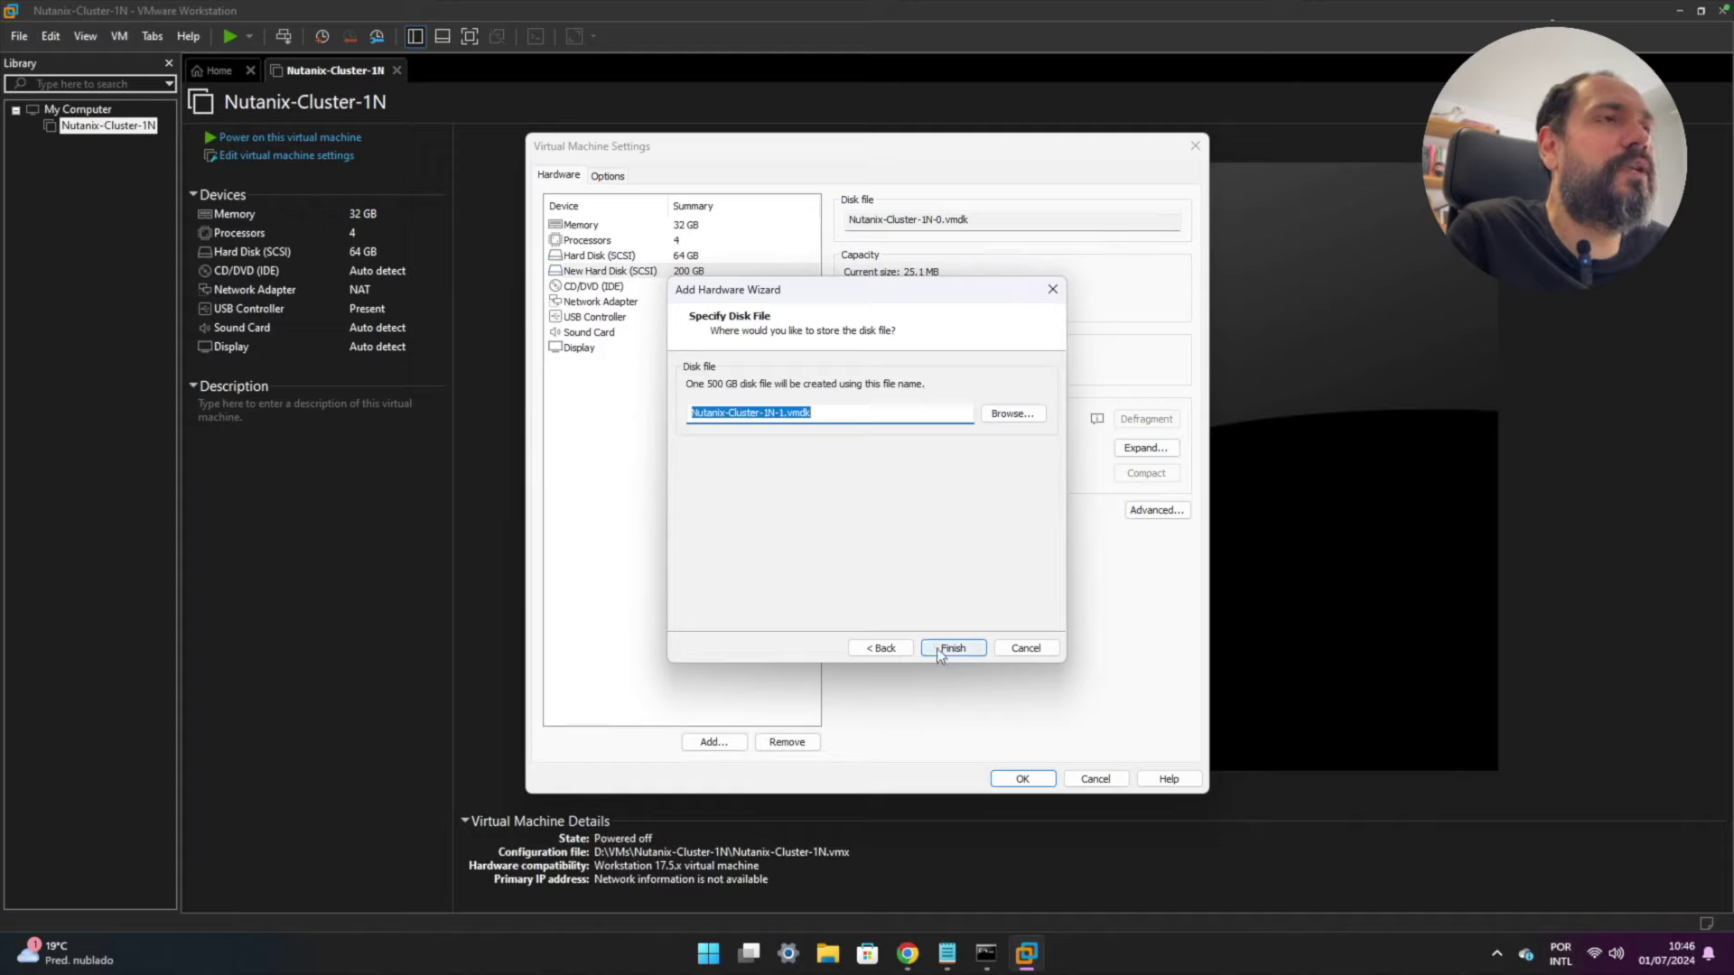
pyautogui.click(938, 651)
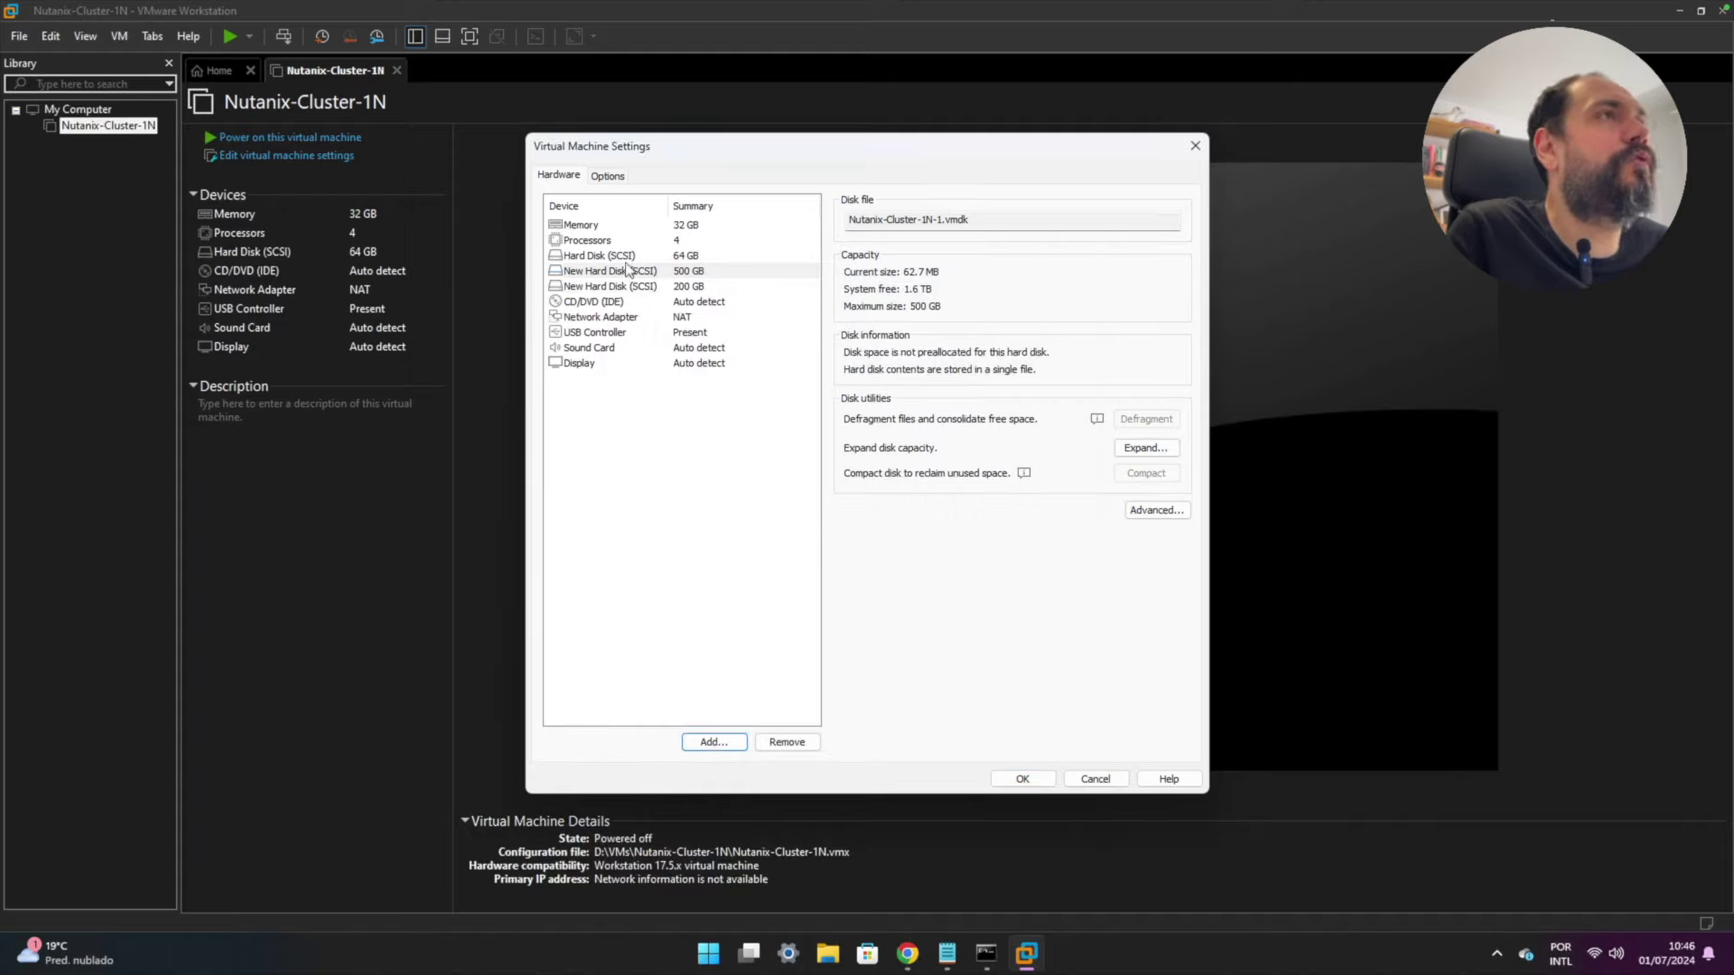
pyautogui.click(567, 257)
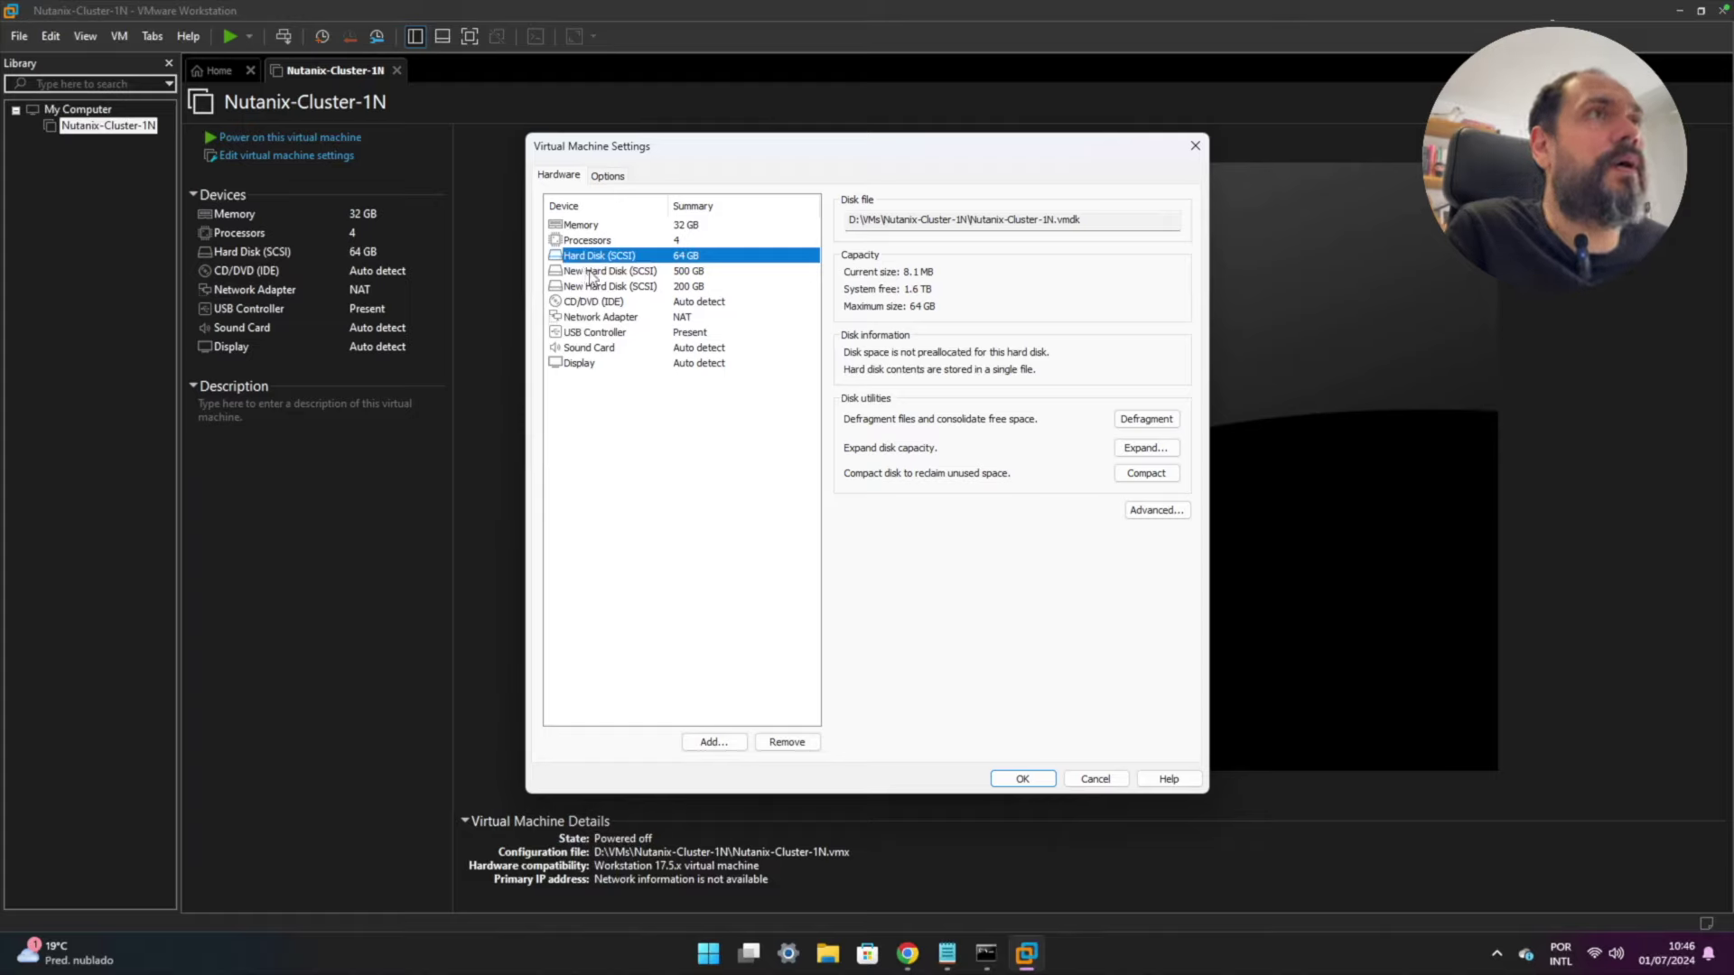
# - Check the 500 GB and 200 GB disks' details, then show the Network Adapter settings
pyautogui.click(594, 272)
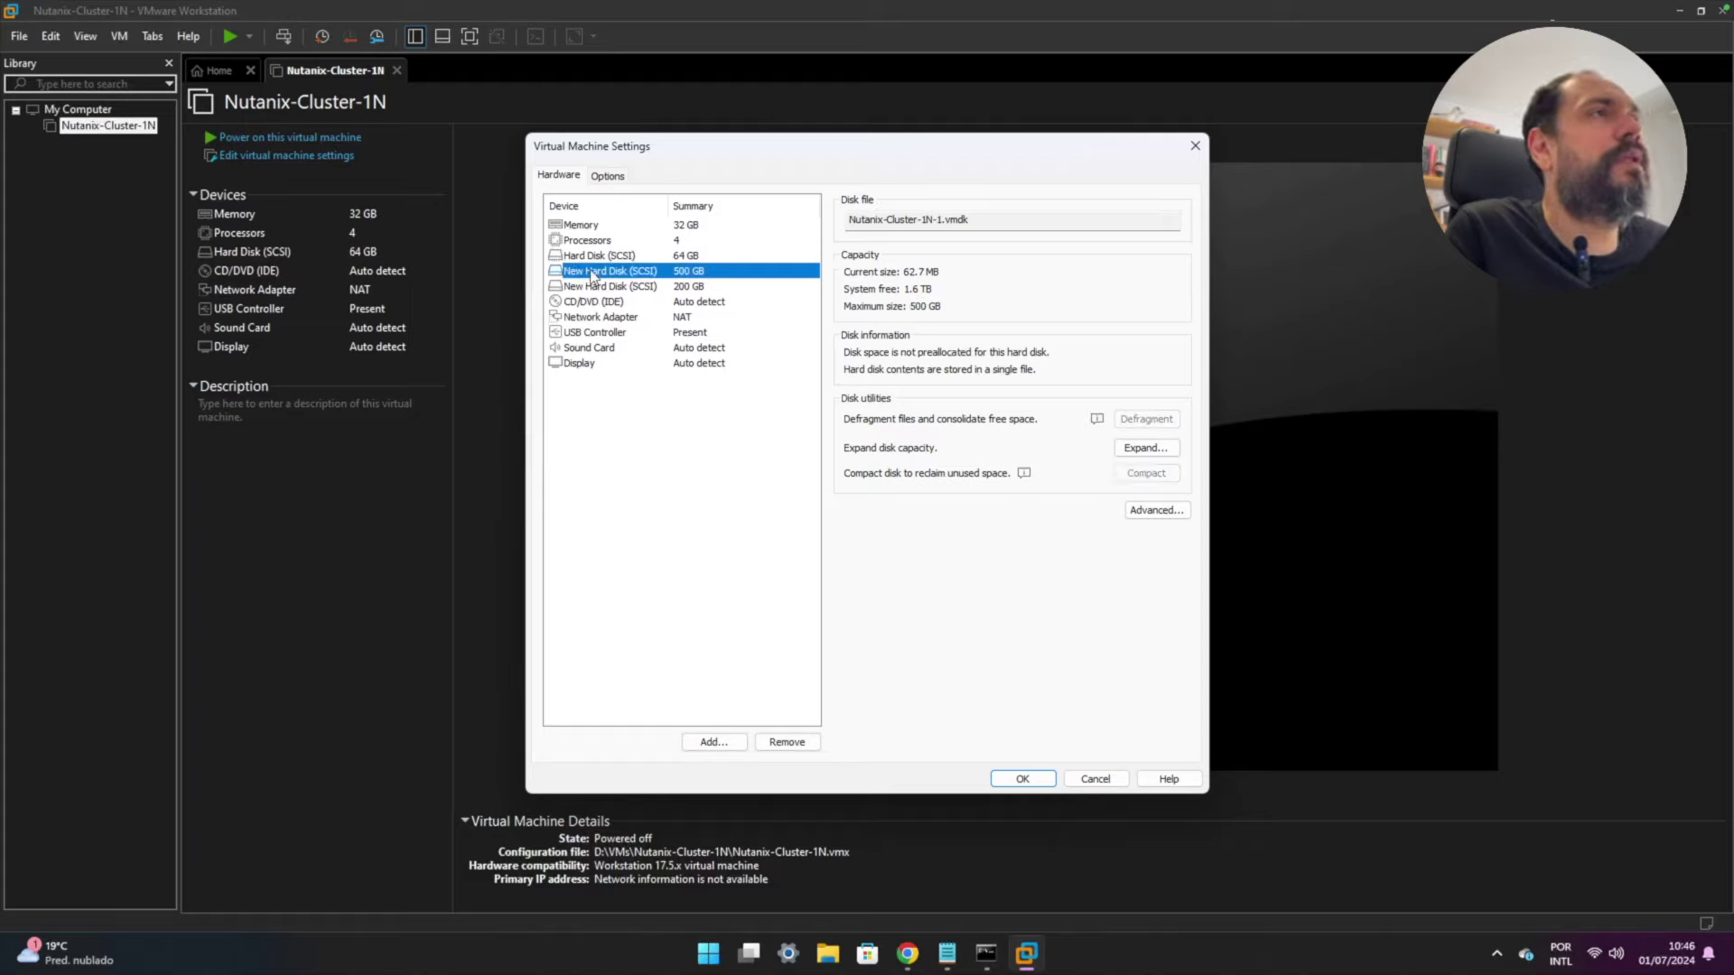
pyautogui.click(592, 287)
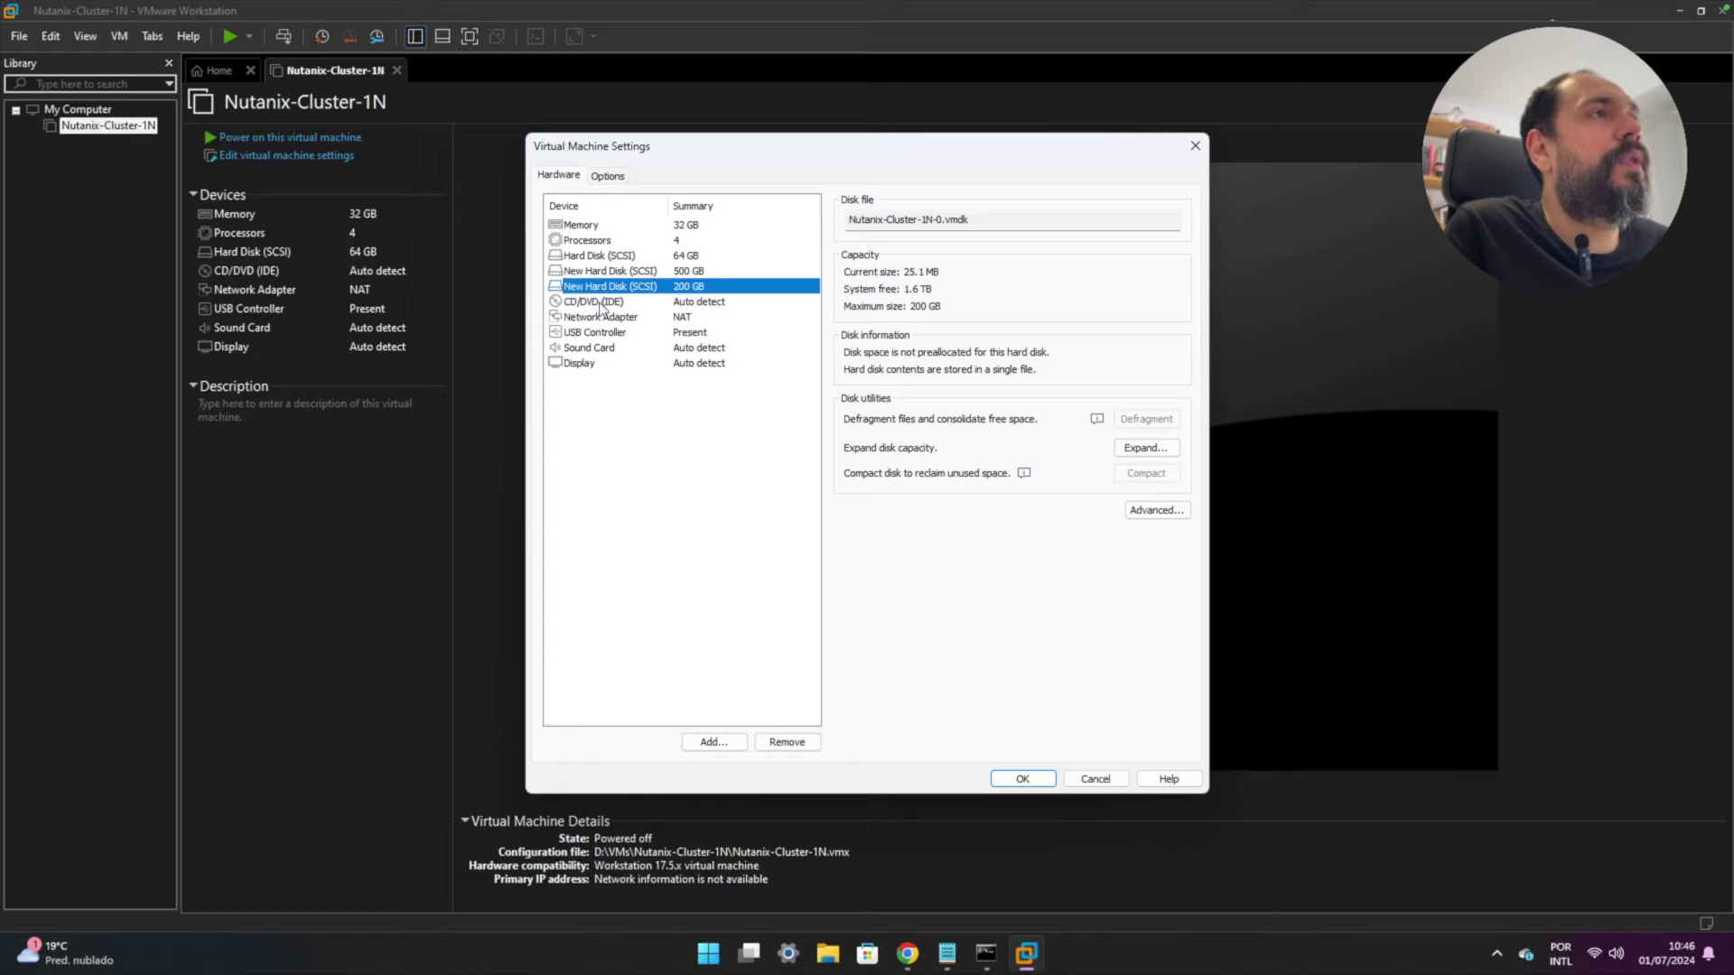
pyautogui.click(606, 320)
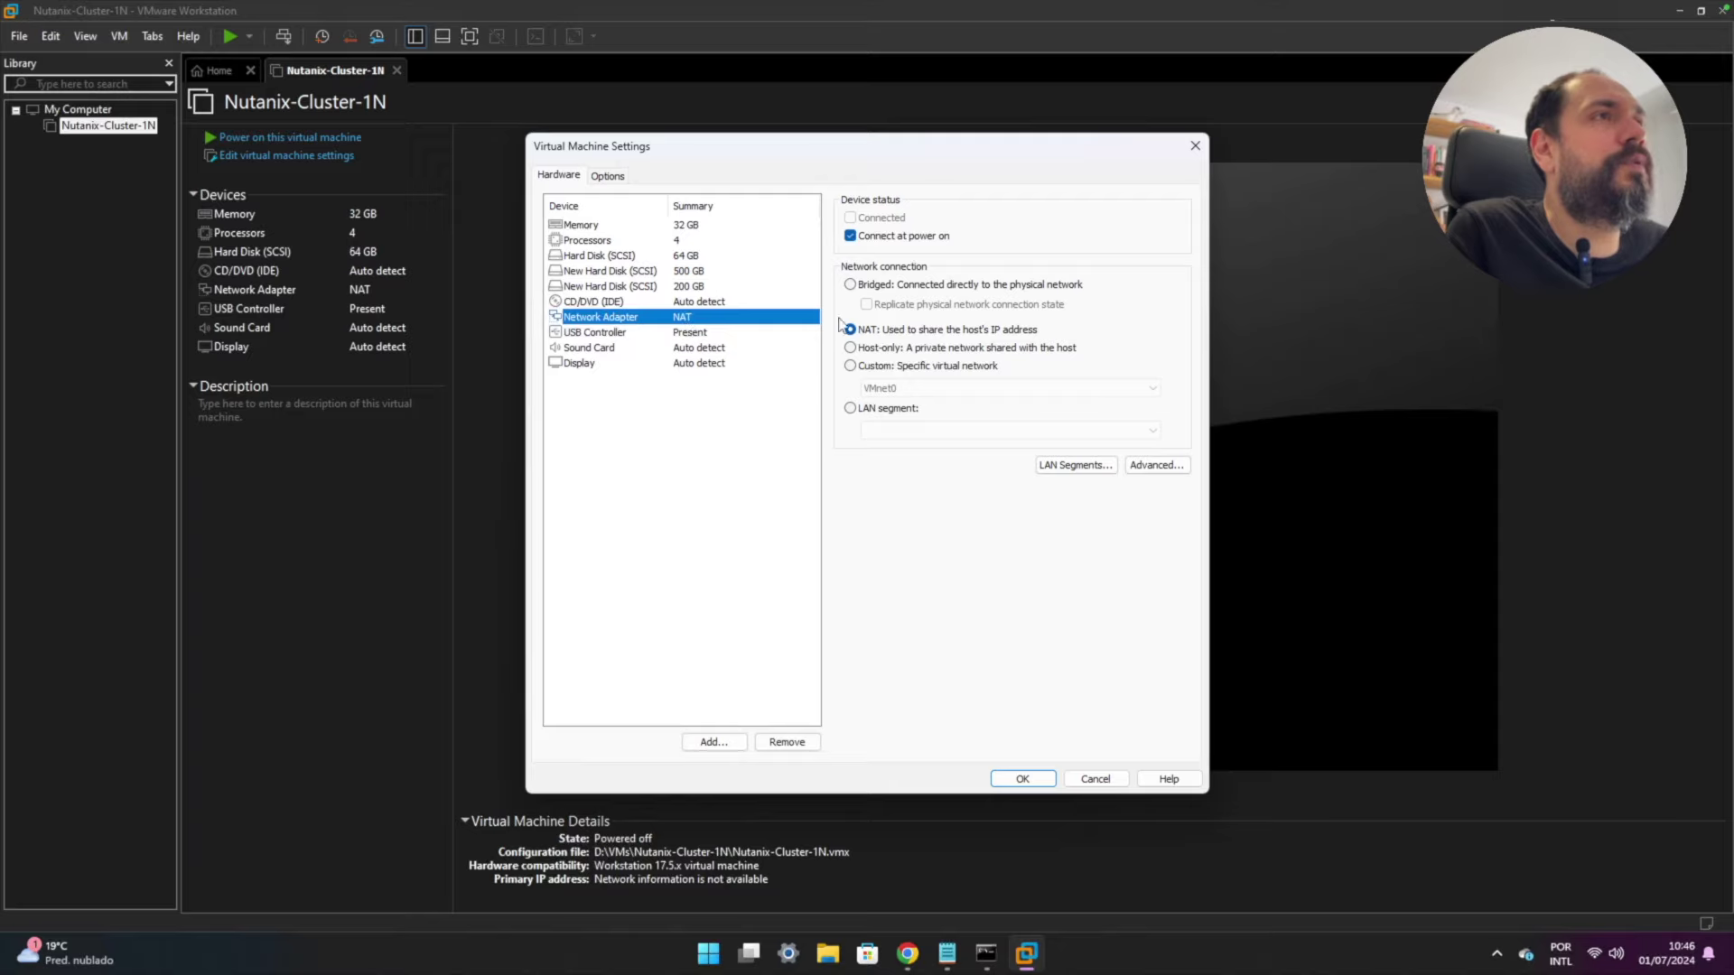
# - Switch the network adapter to the Custom specific virtual network VMnet8 (NAT)
pyautogui.click(863, 368)
pyautogui.click(914, 390)
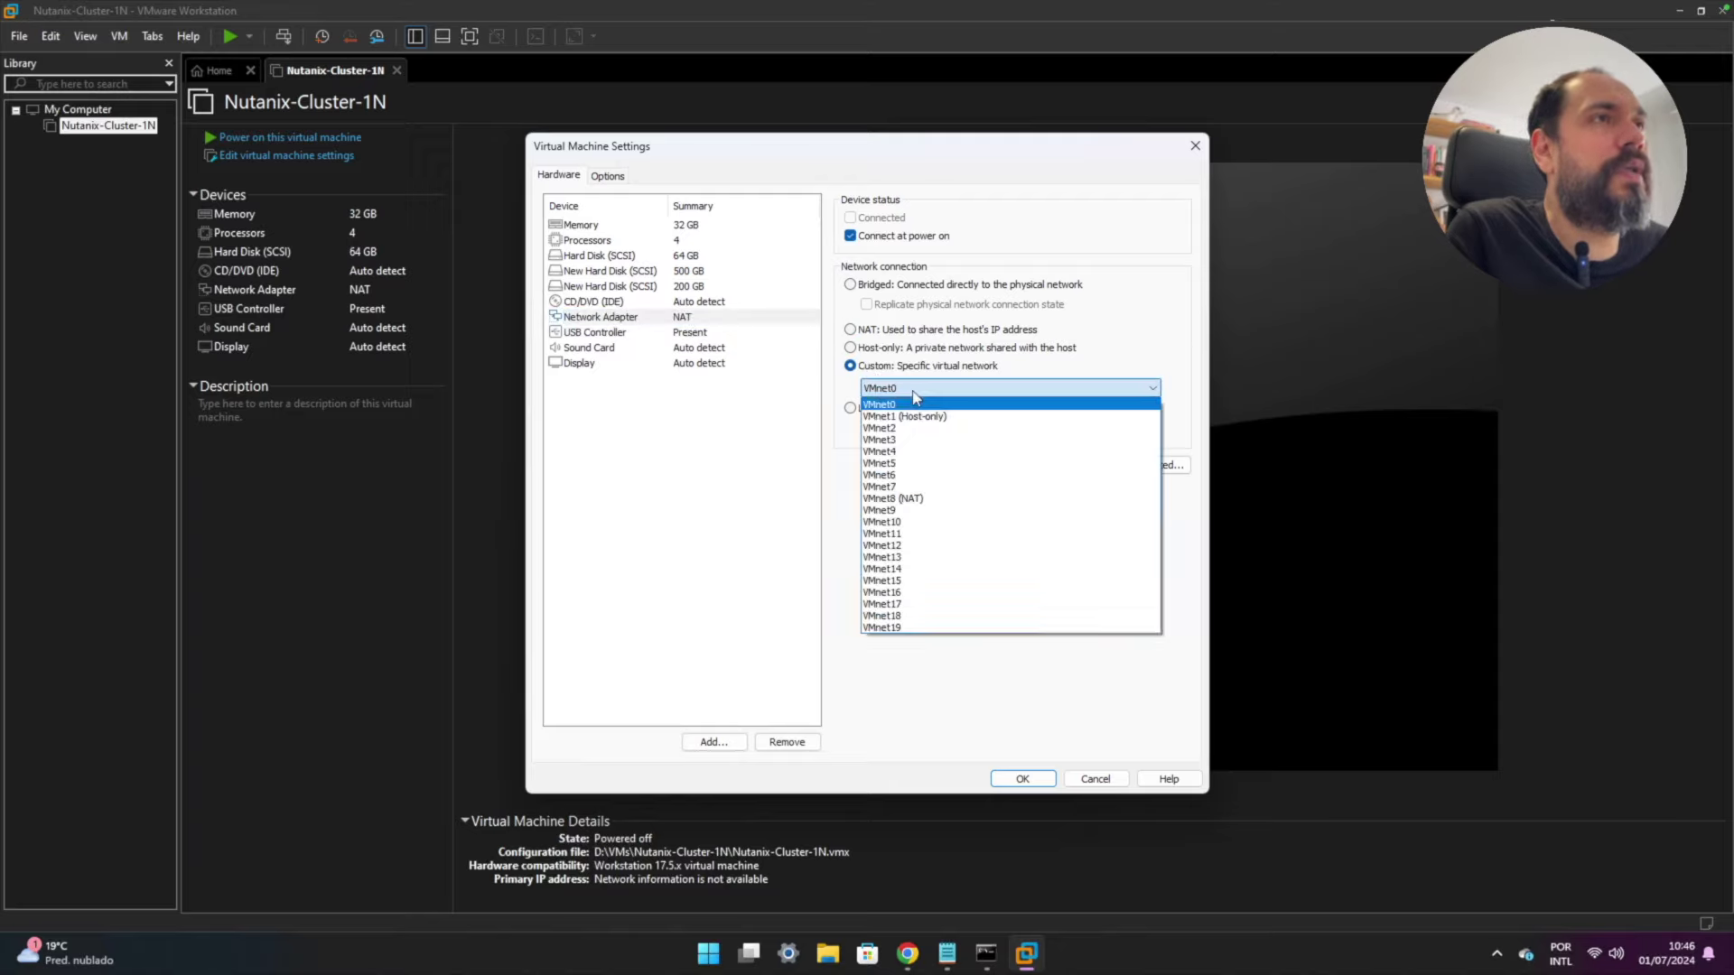
pyautogui.click(923, 499)
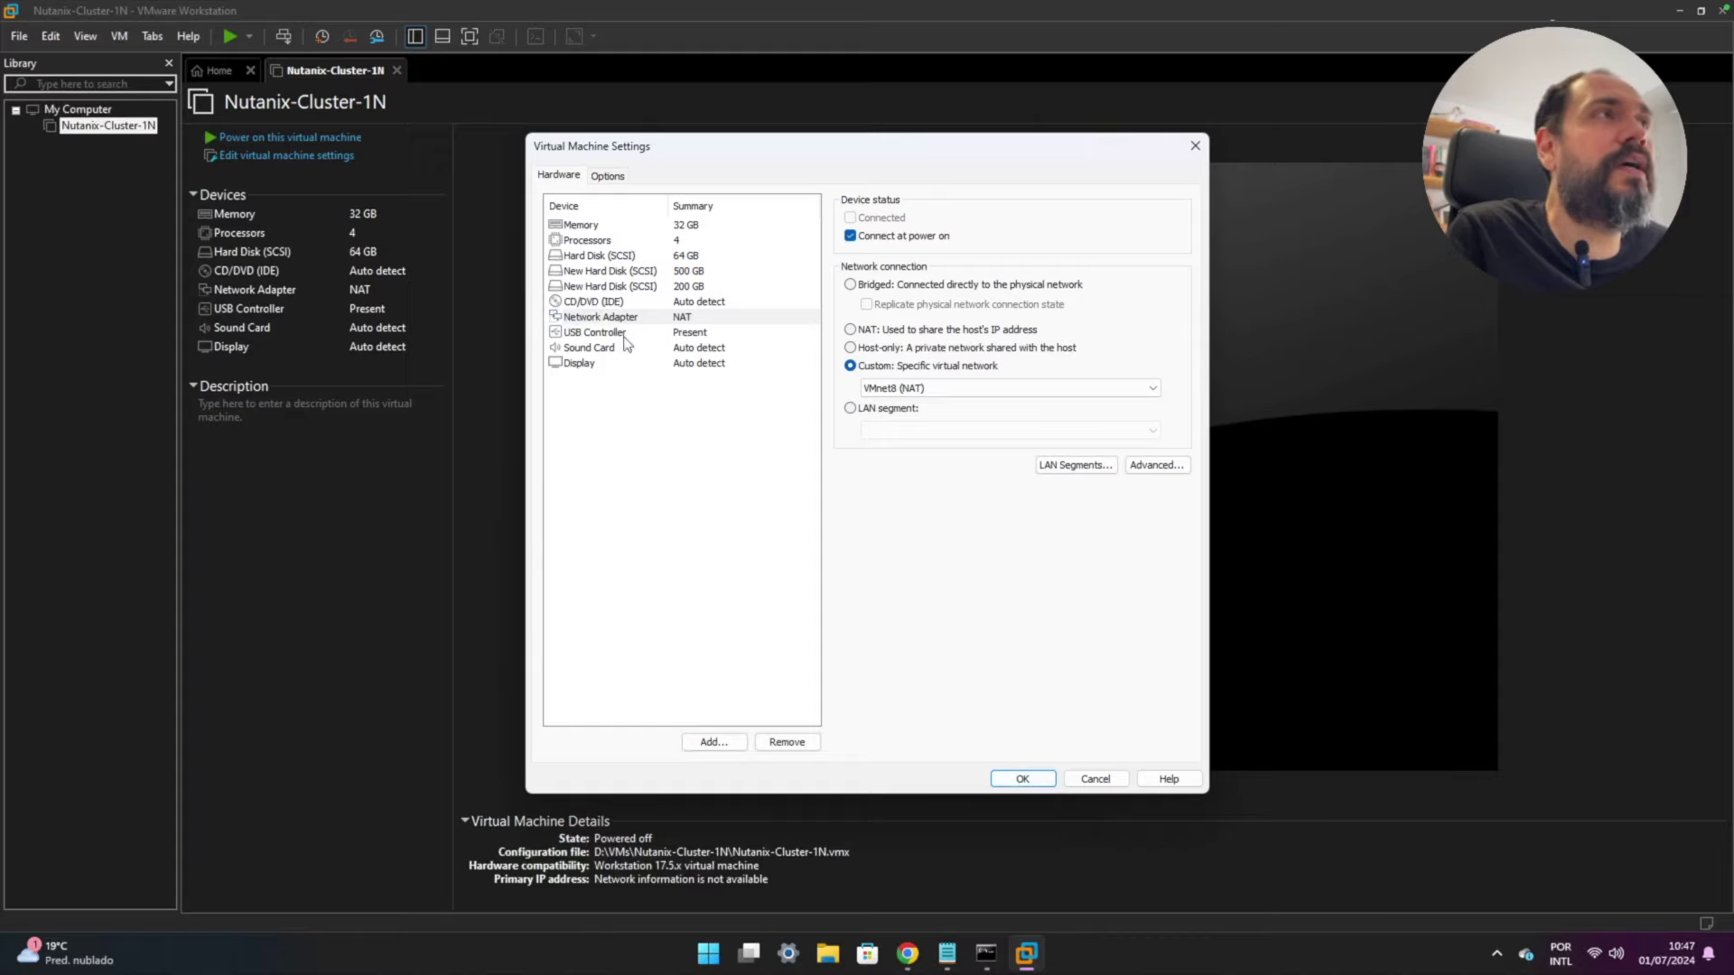
# - Load phoenix-ce2.0-fraser-6.5.2-stable-fnd-5.3.4-x86_64.iso from Downloads into the CD/DVD drive and save
pyautogui.click(596, 304)
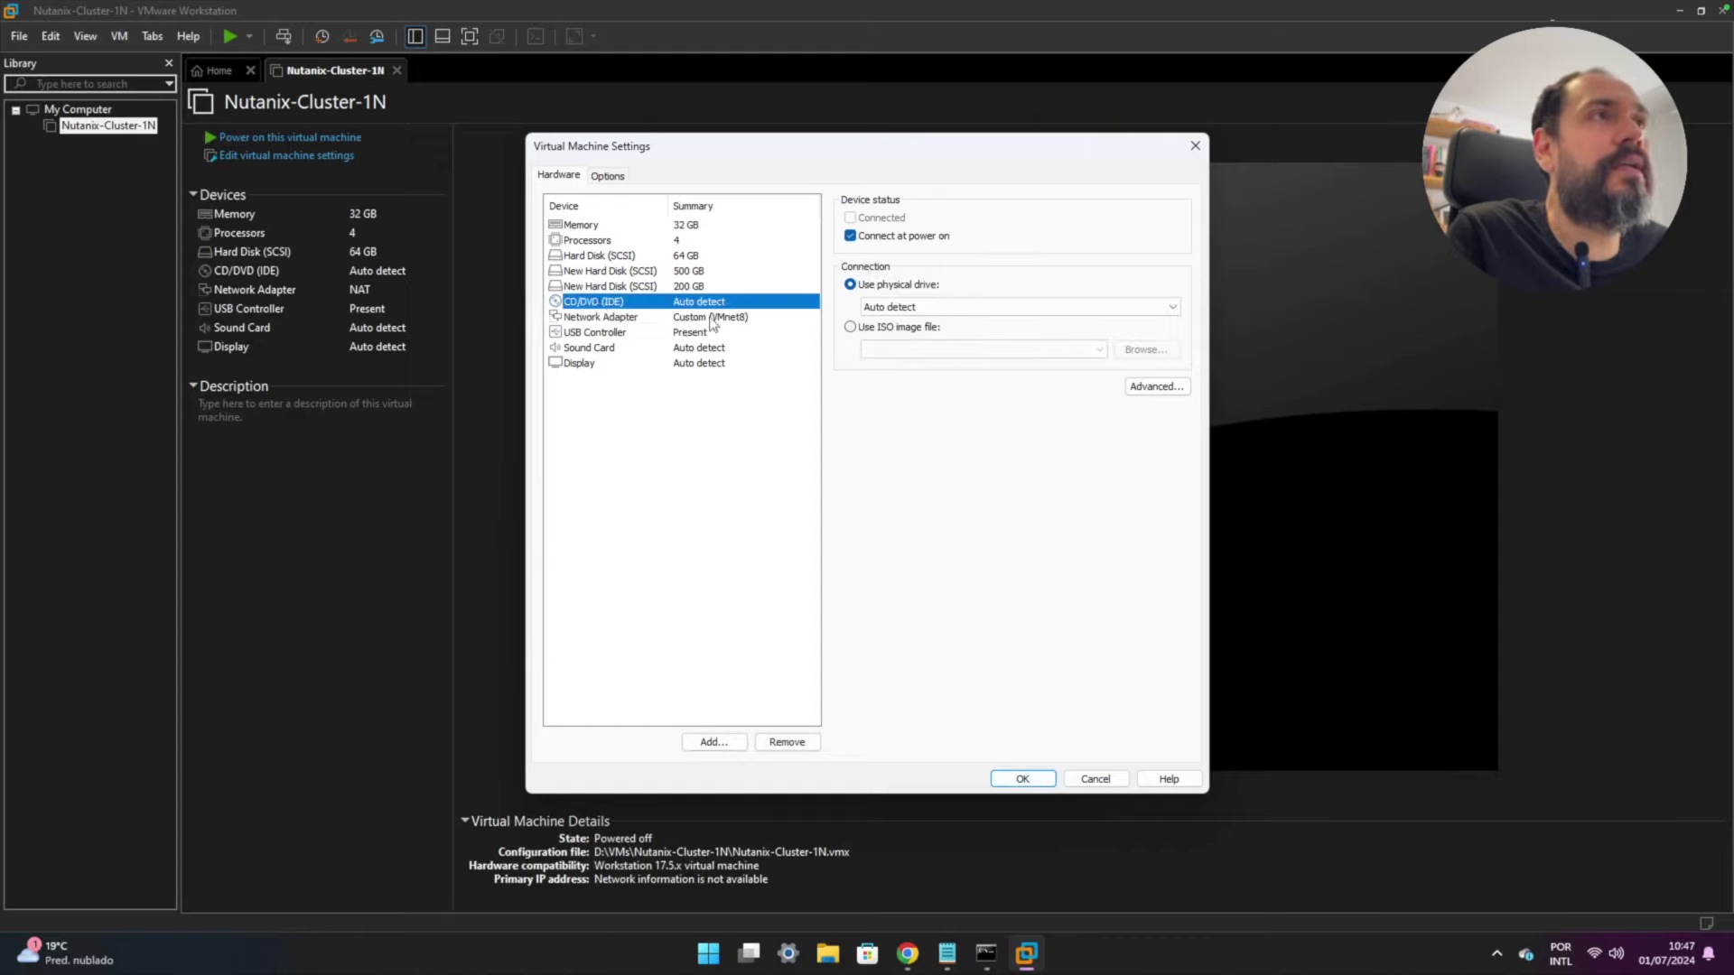
pyautogui.click(850, 327)
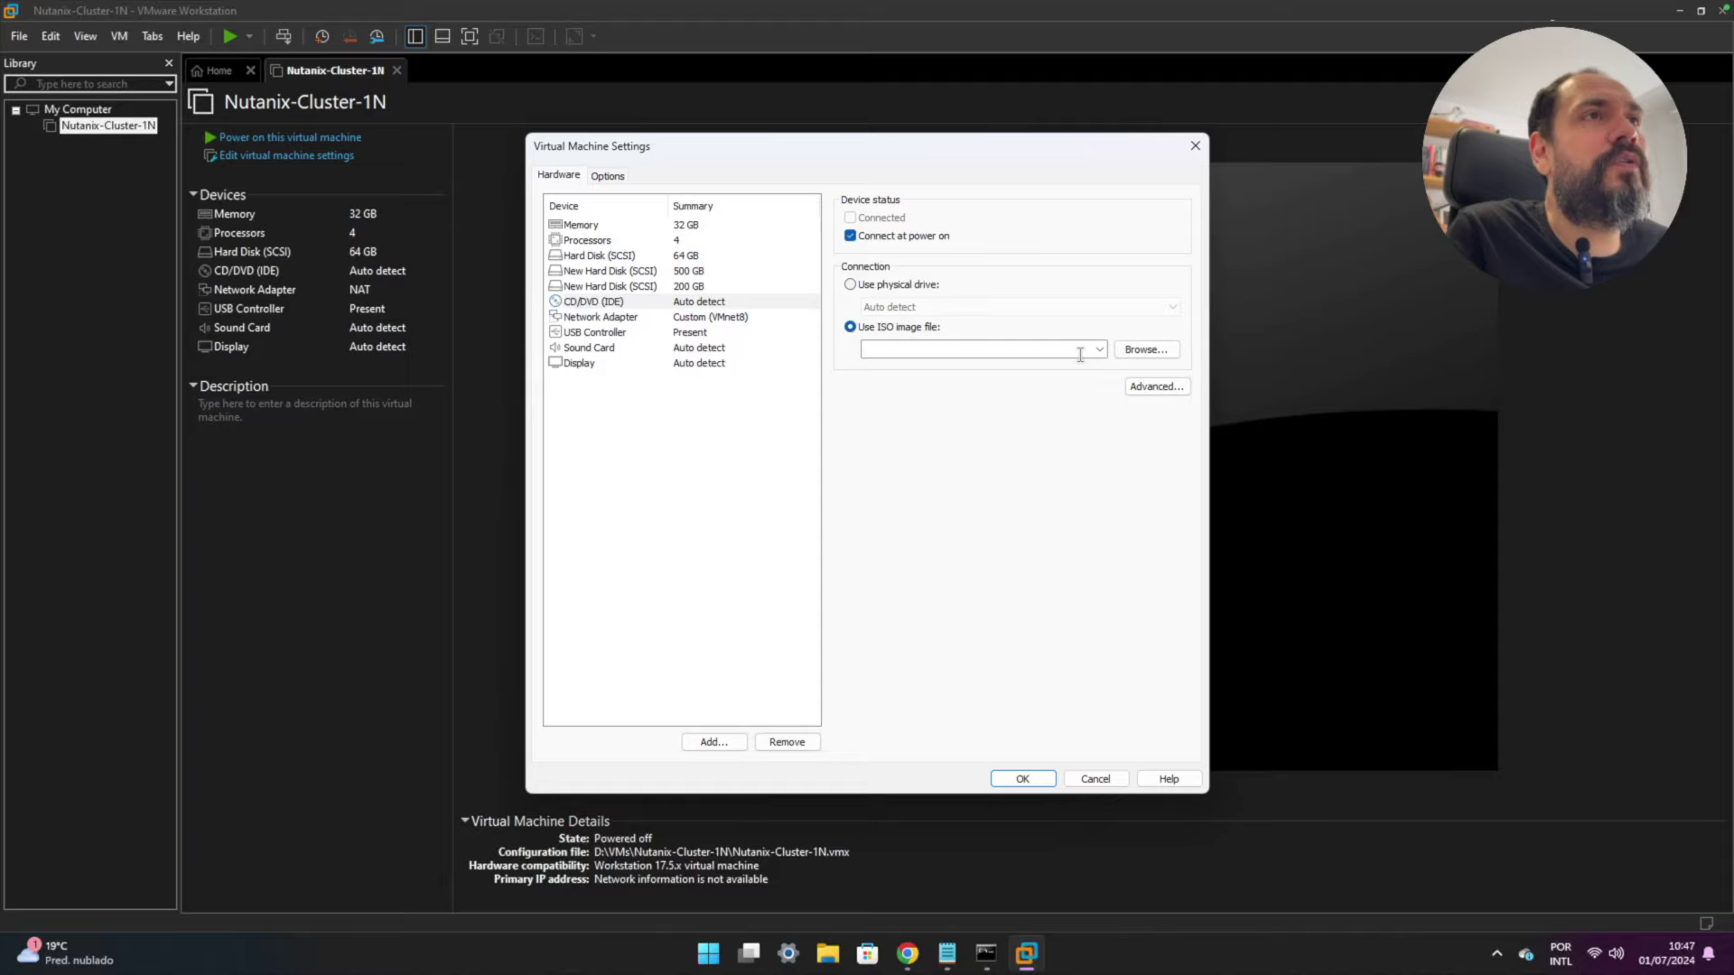
pyautogui.click(1145, 350)
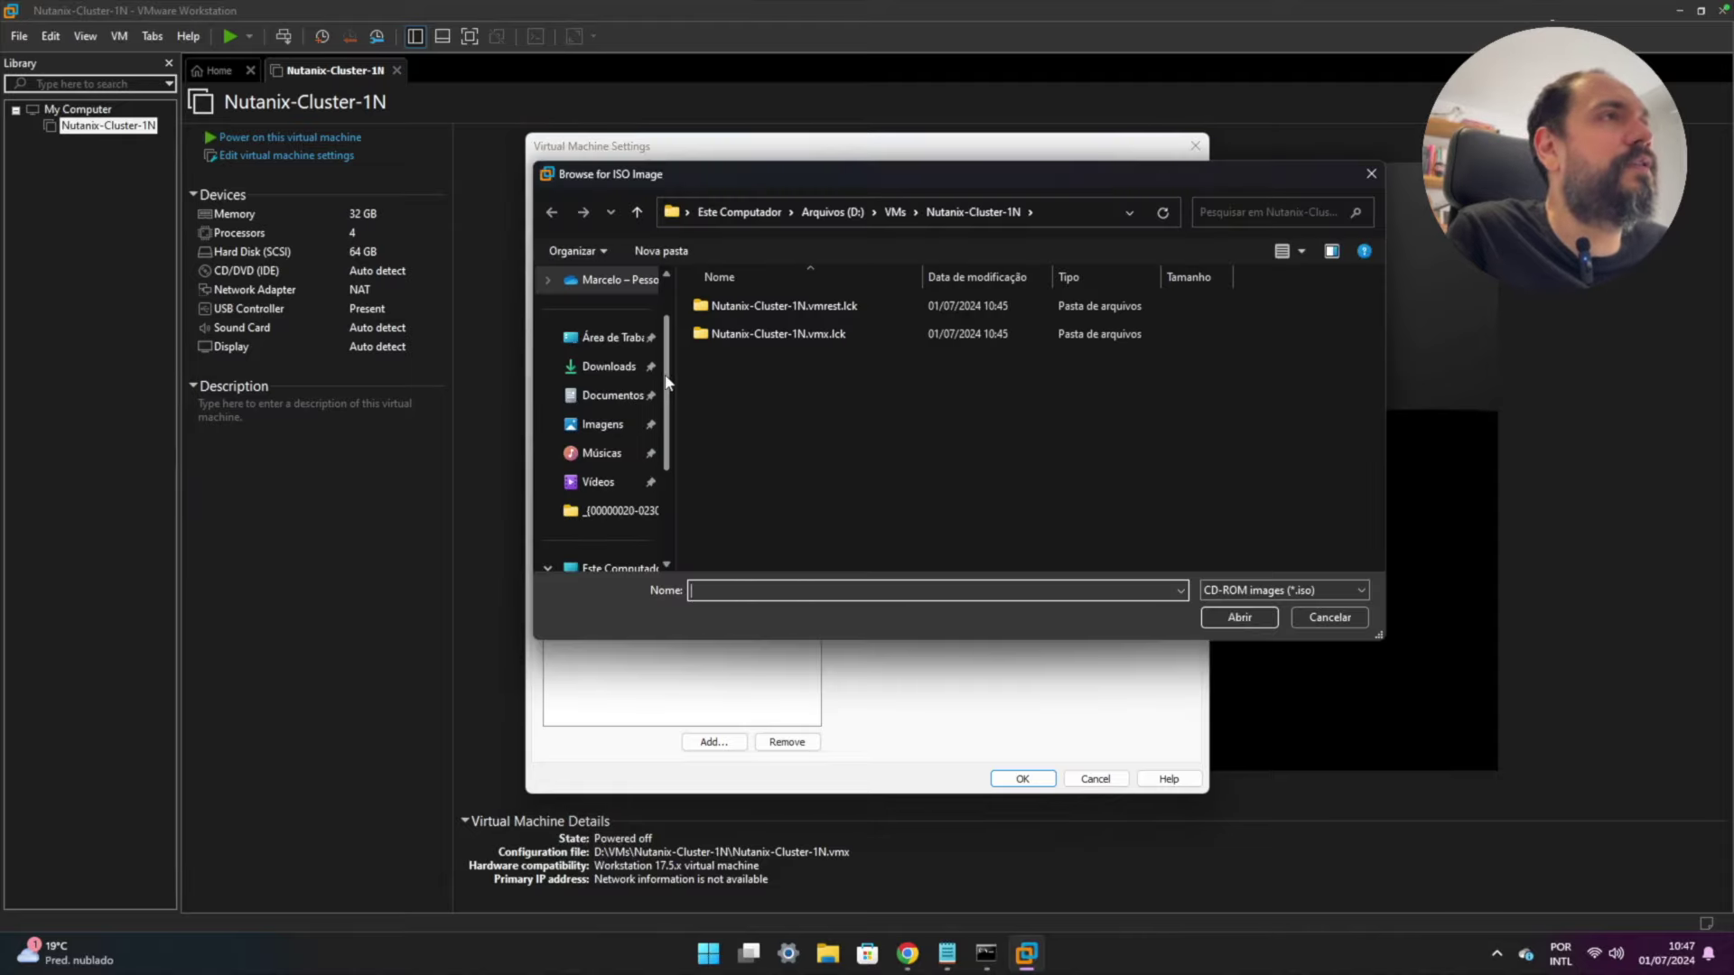
pyautogui.moveTo(669, 372); pyautogui.dragTo(661, 460)
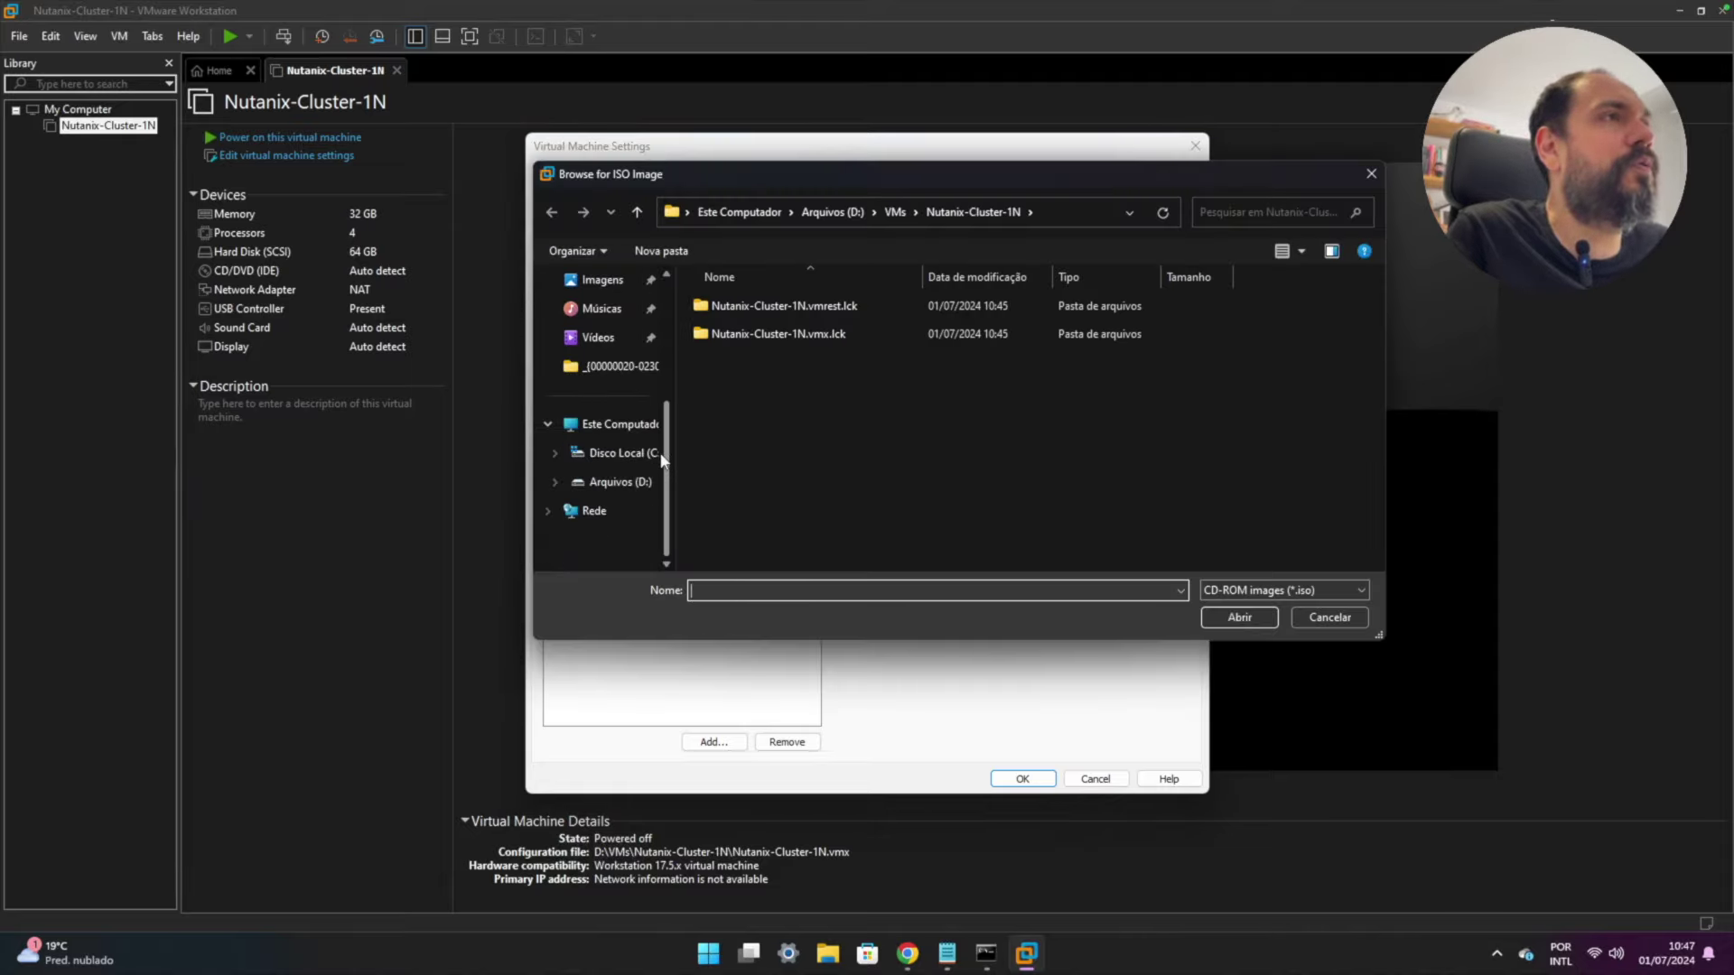
pyautogui.scroll(3, 669, 458)
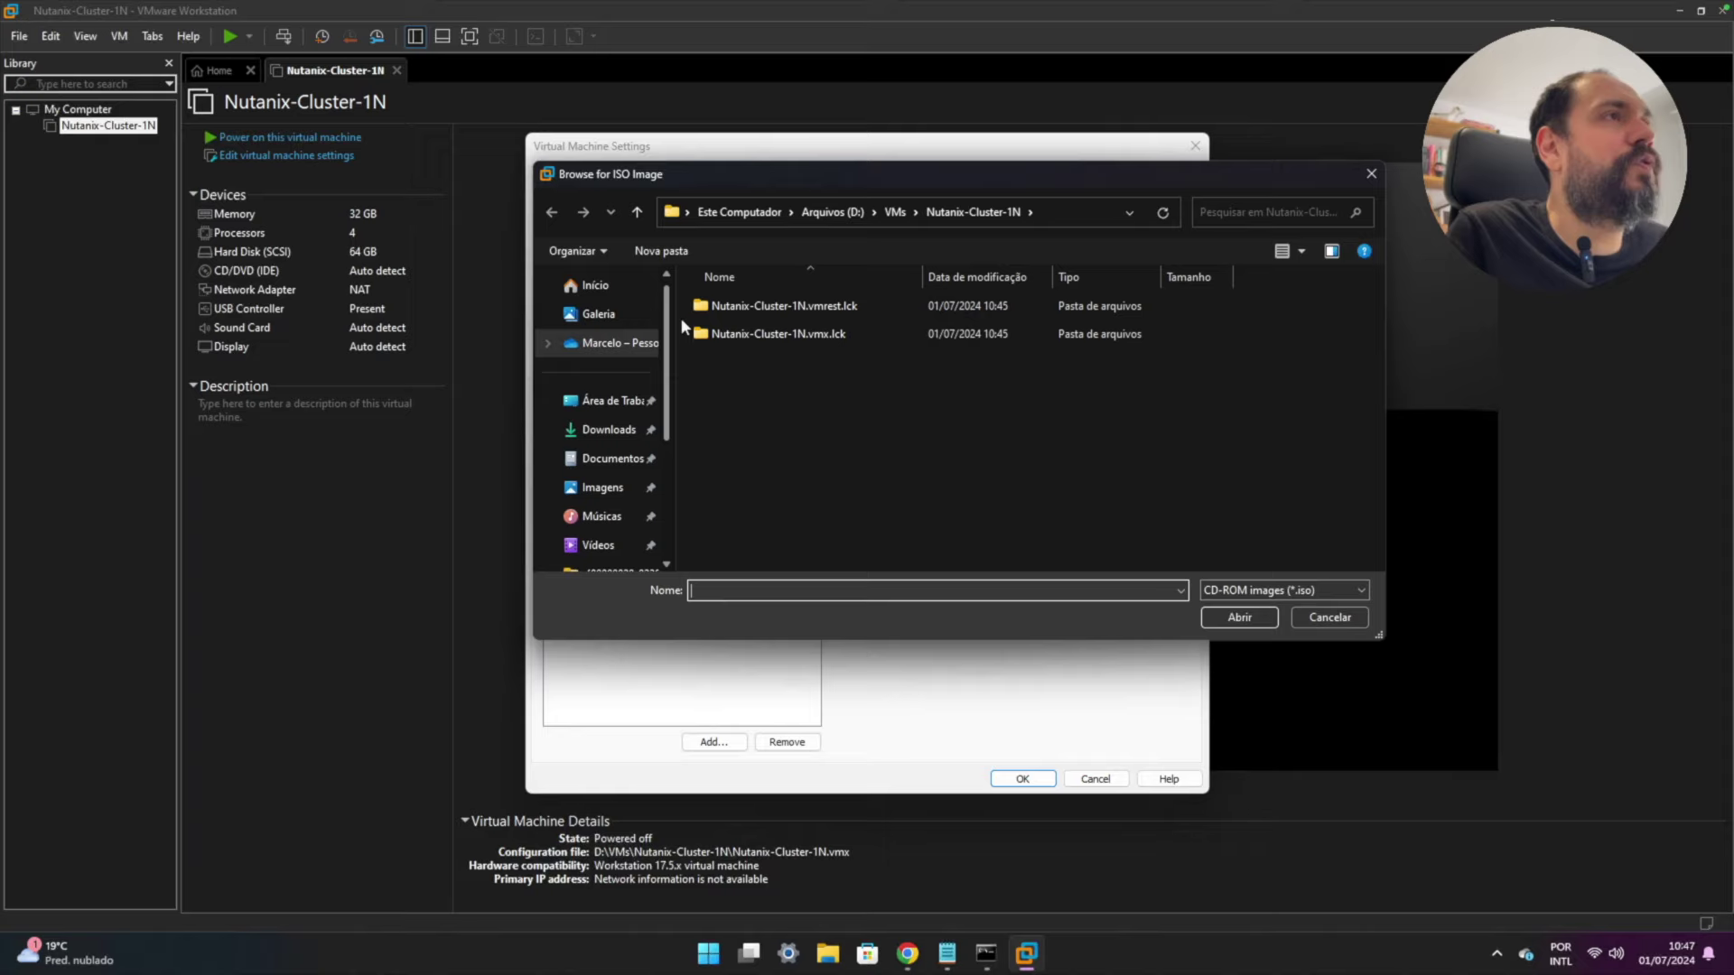
pyautogui.click(609, 430)
pyautogui.click(750, 333)
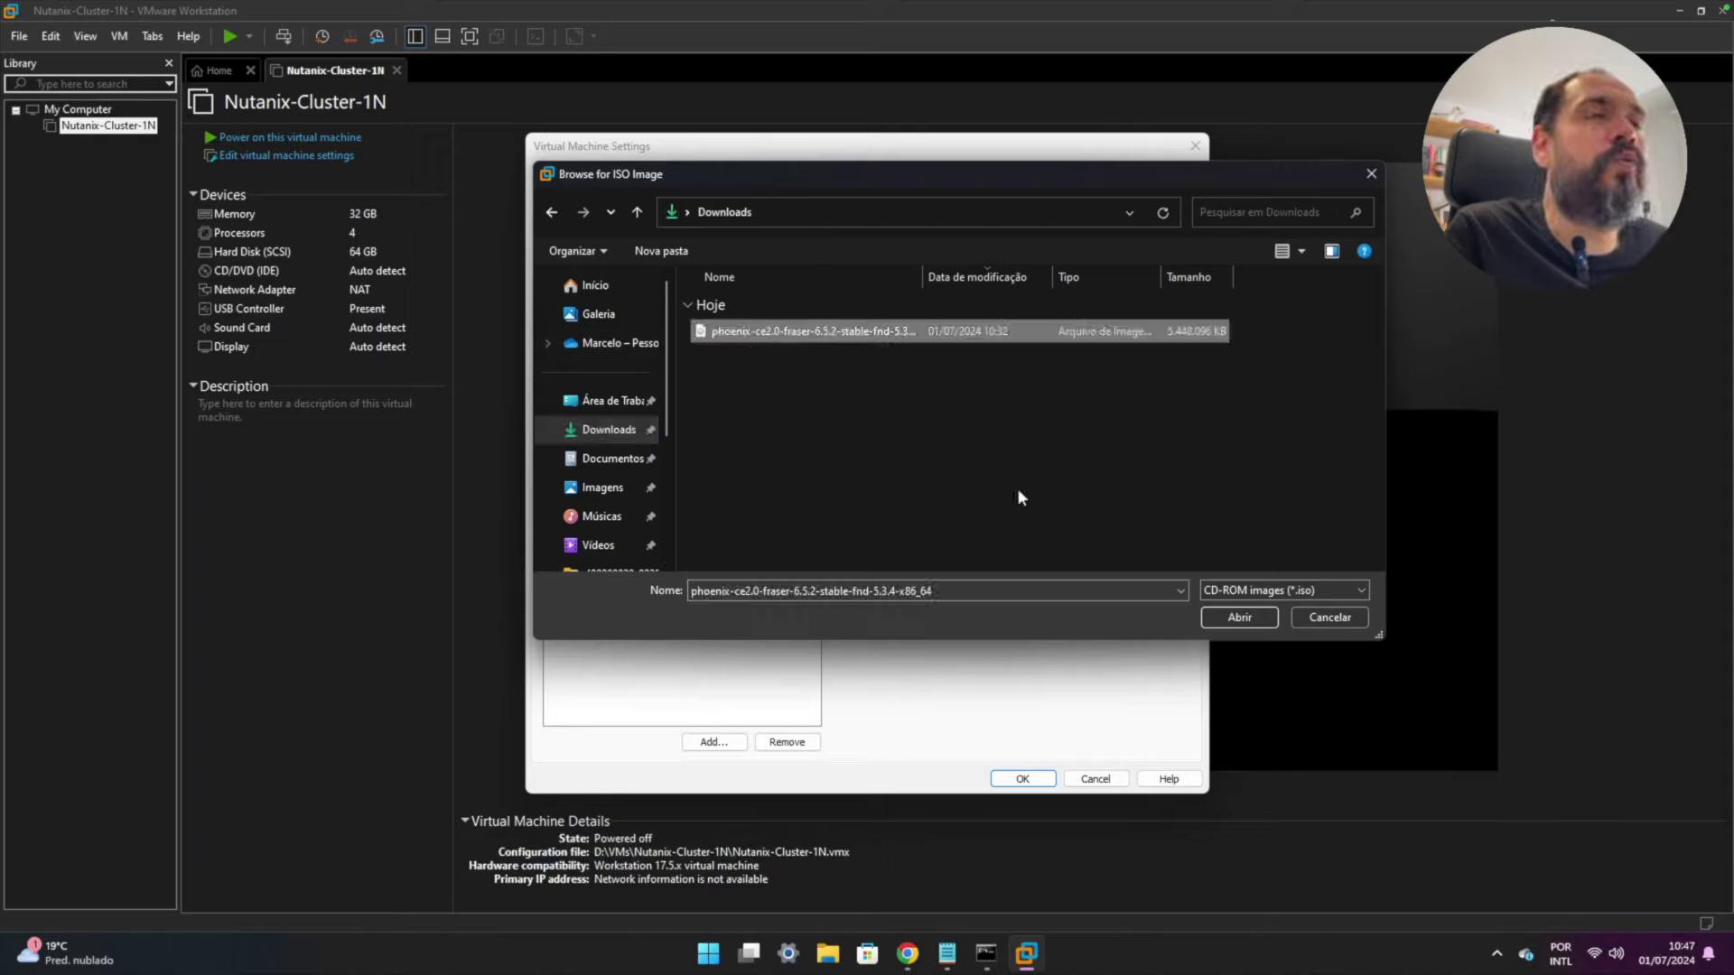
pyautogui.click(1238, 618)
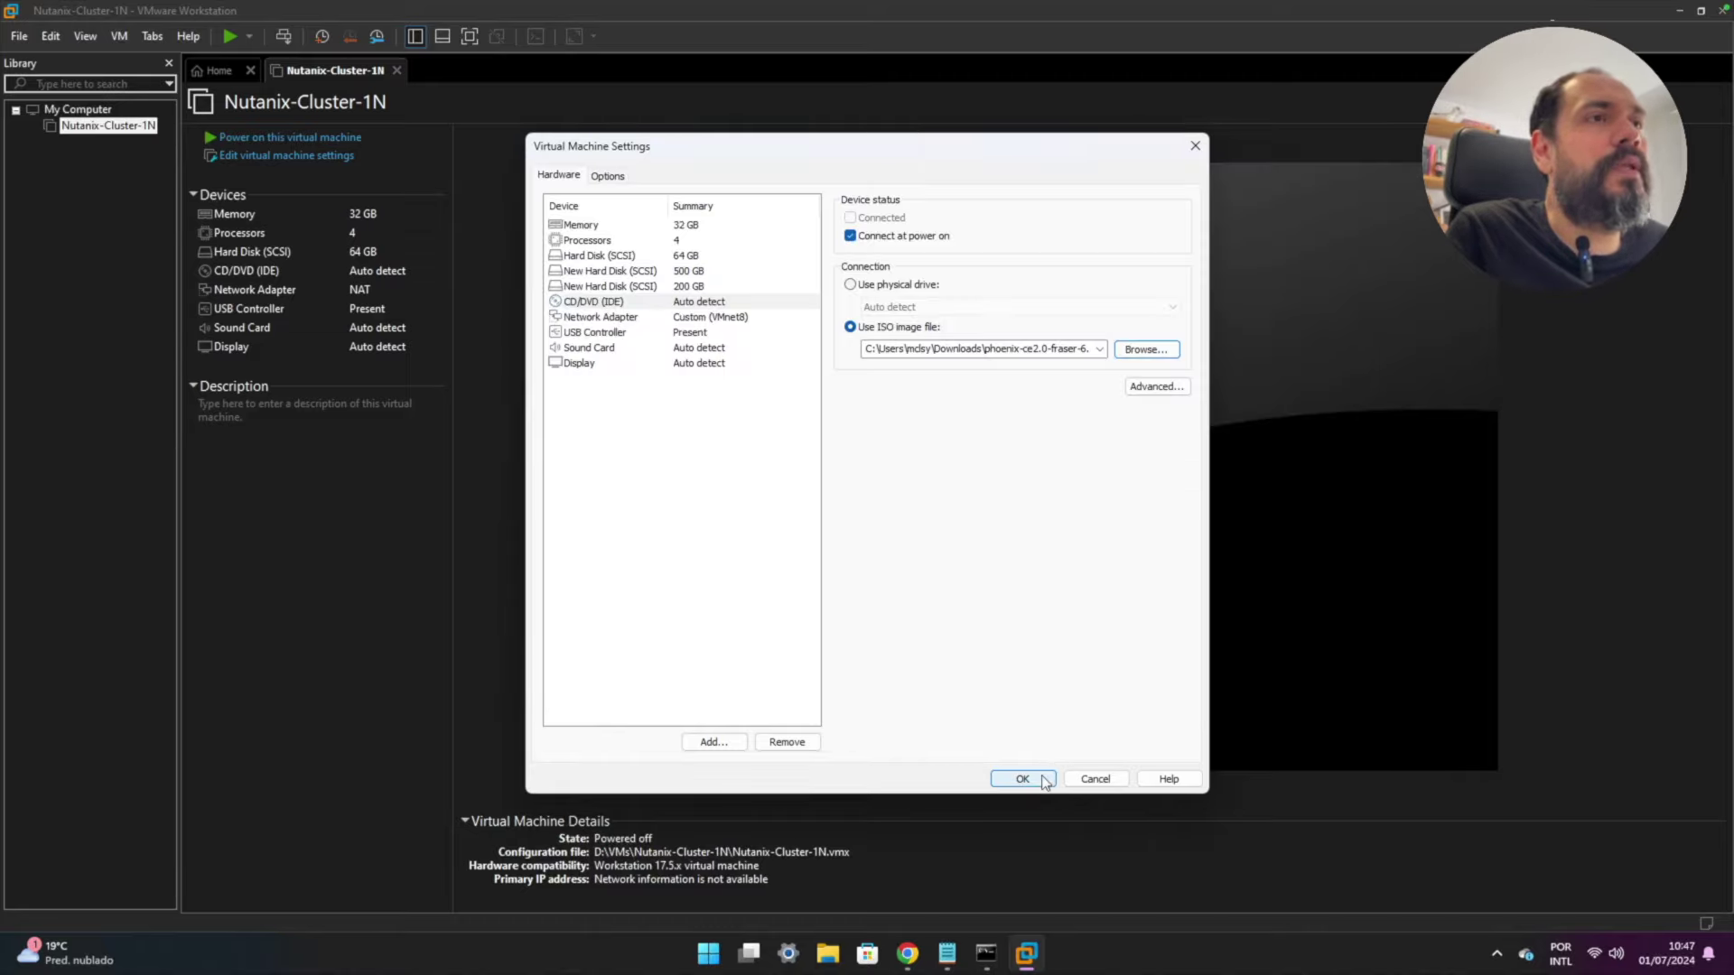
pyautogui.click(1045, 781)
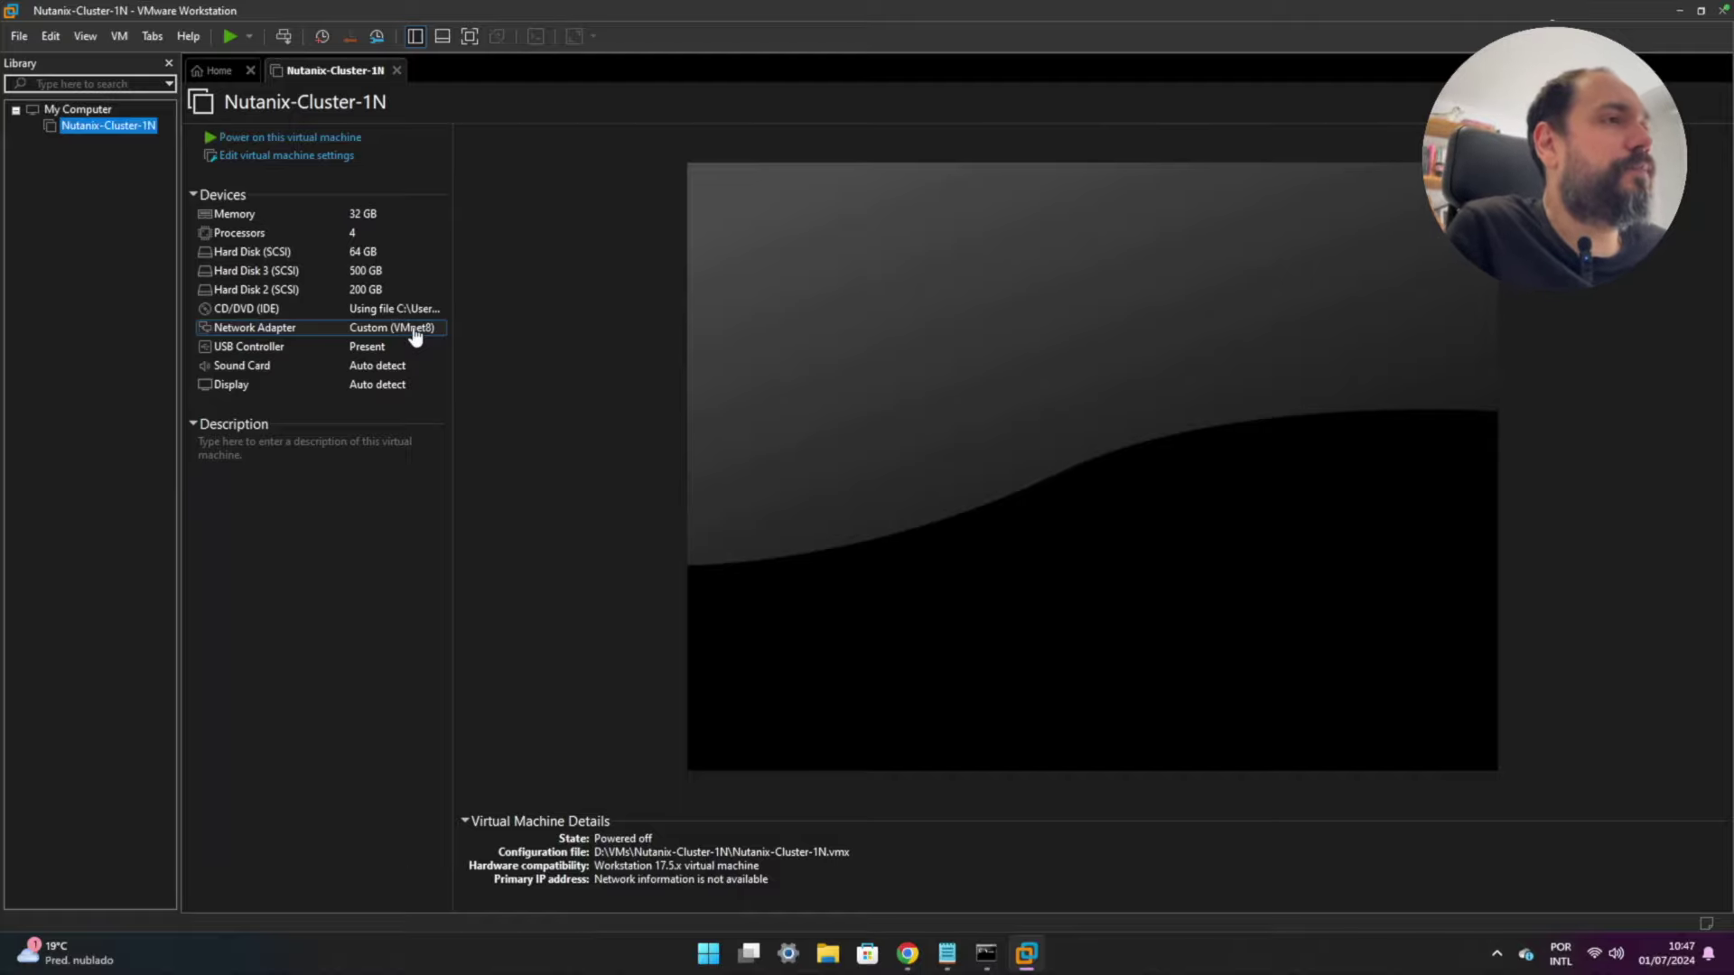
# - Copy the disk.EnableUUID= "TRUE" line from the Notepad requirements notes
pyautogui.click(946, 953)
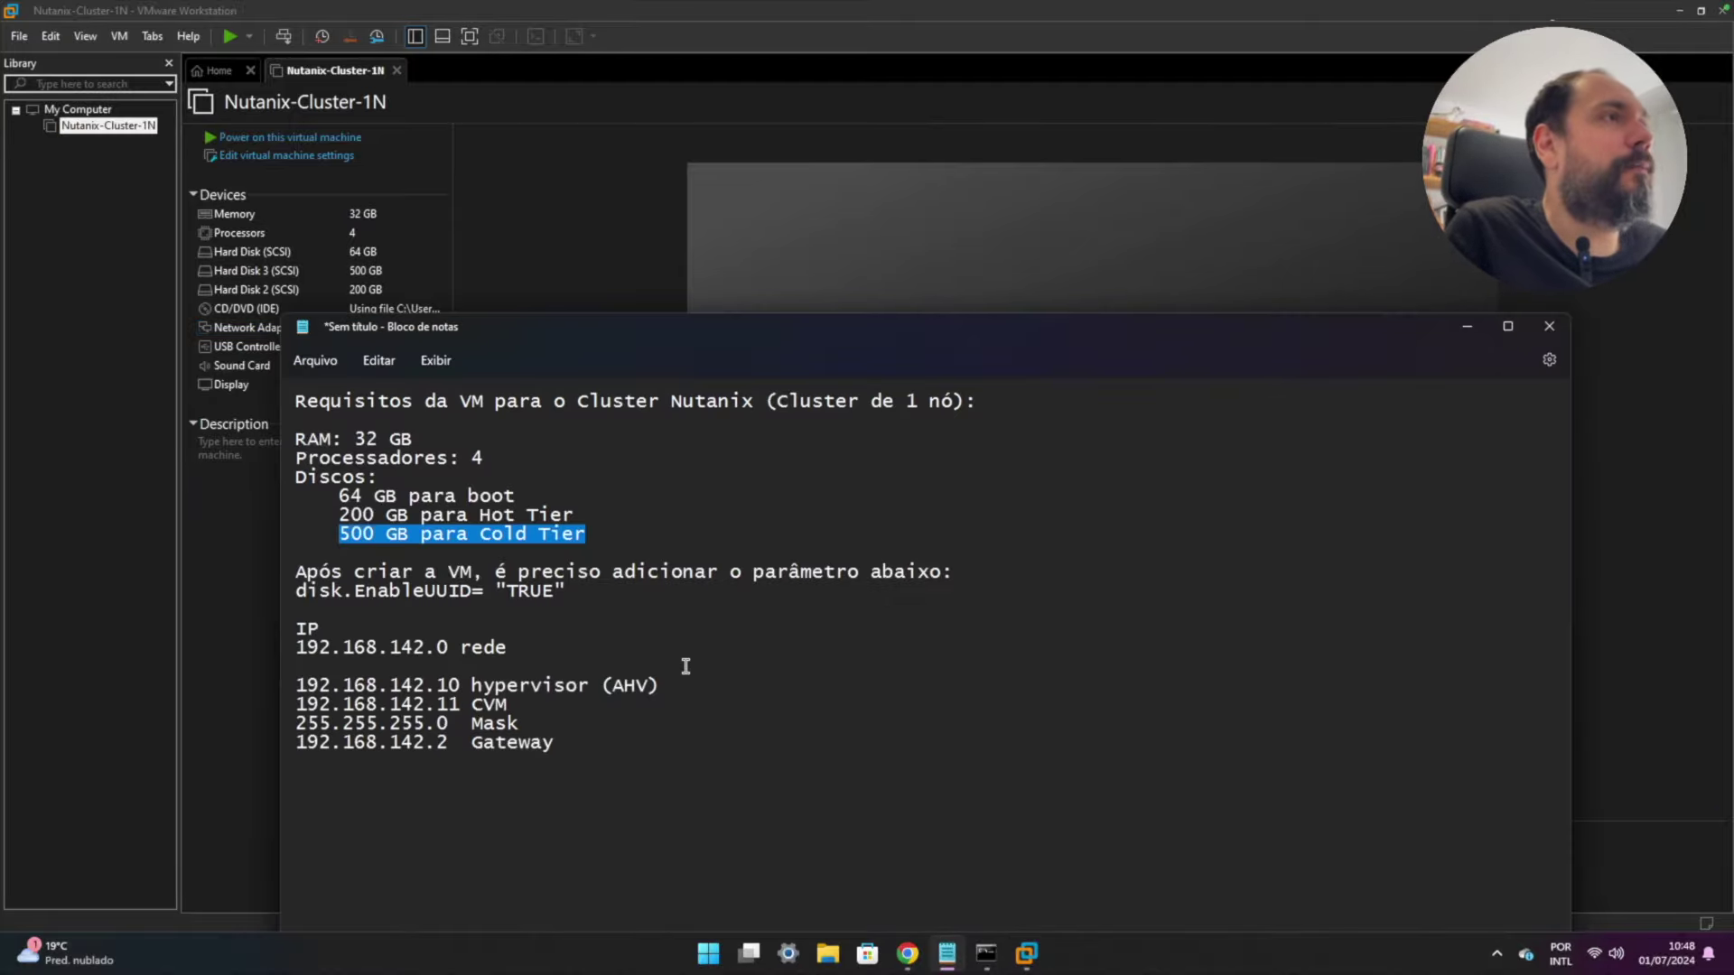
pyautogui.moveTo(577, 589); pyautogui.dragTo(286, 591)
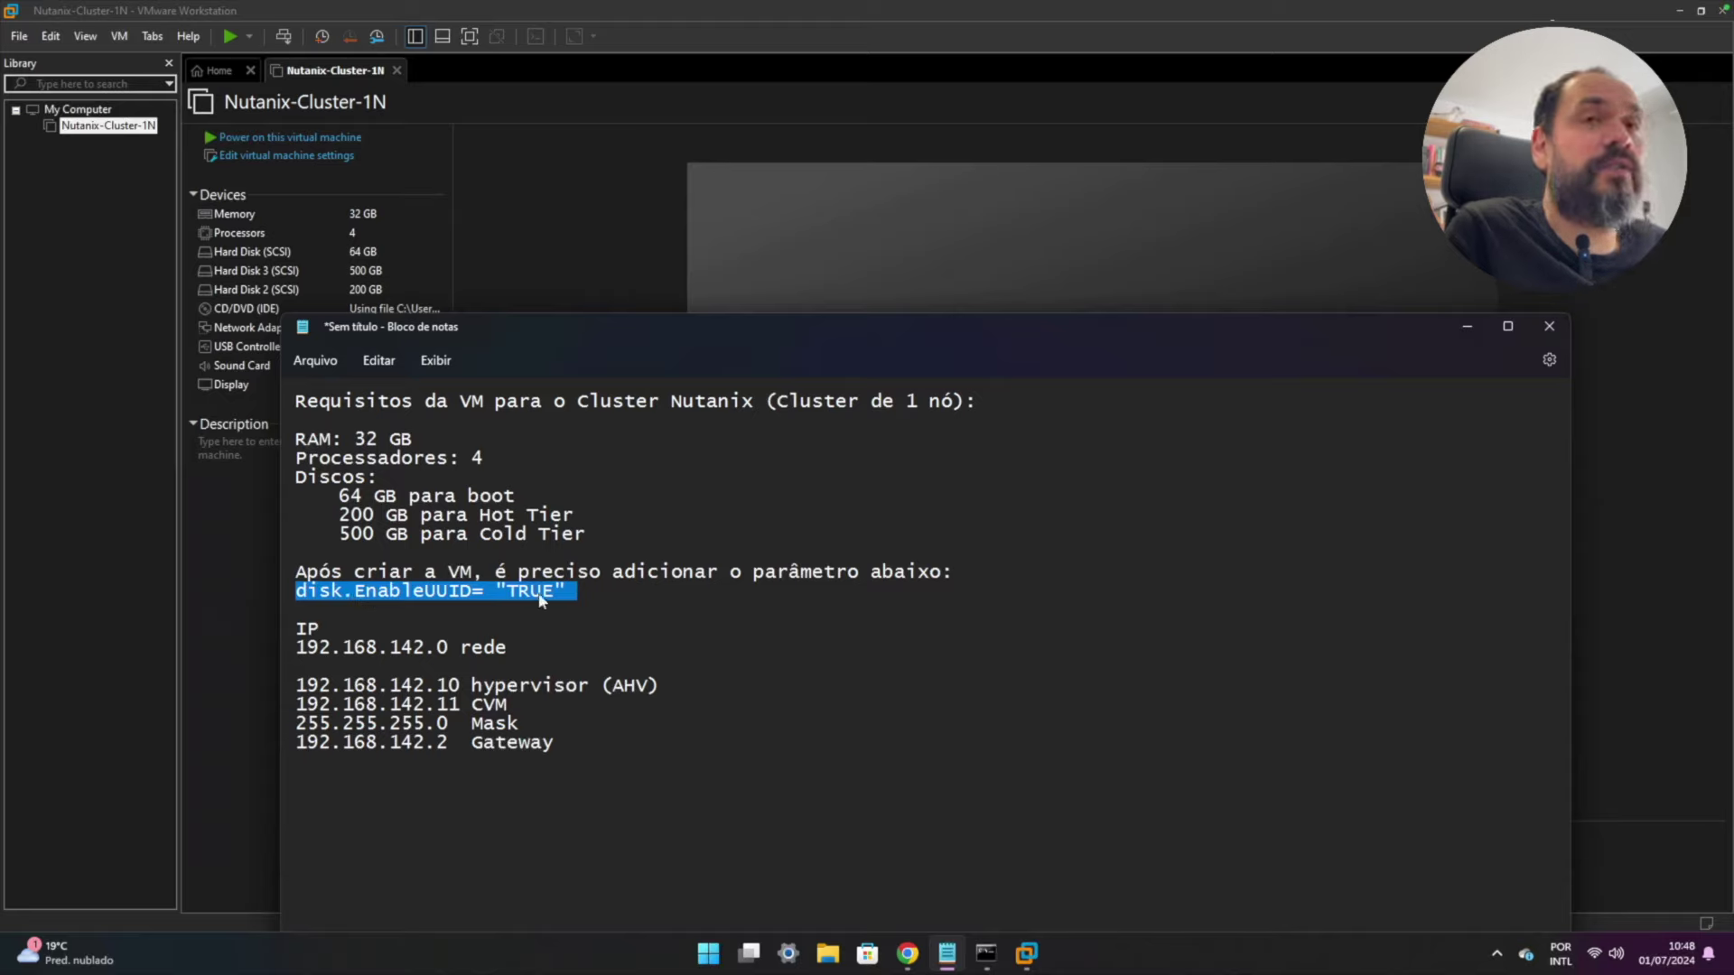
pyautogui.rightClick(444, 596)
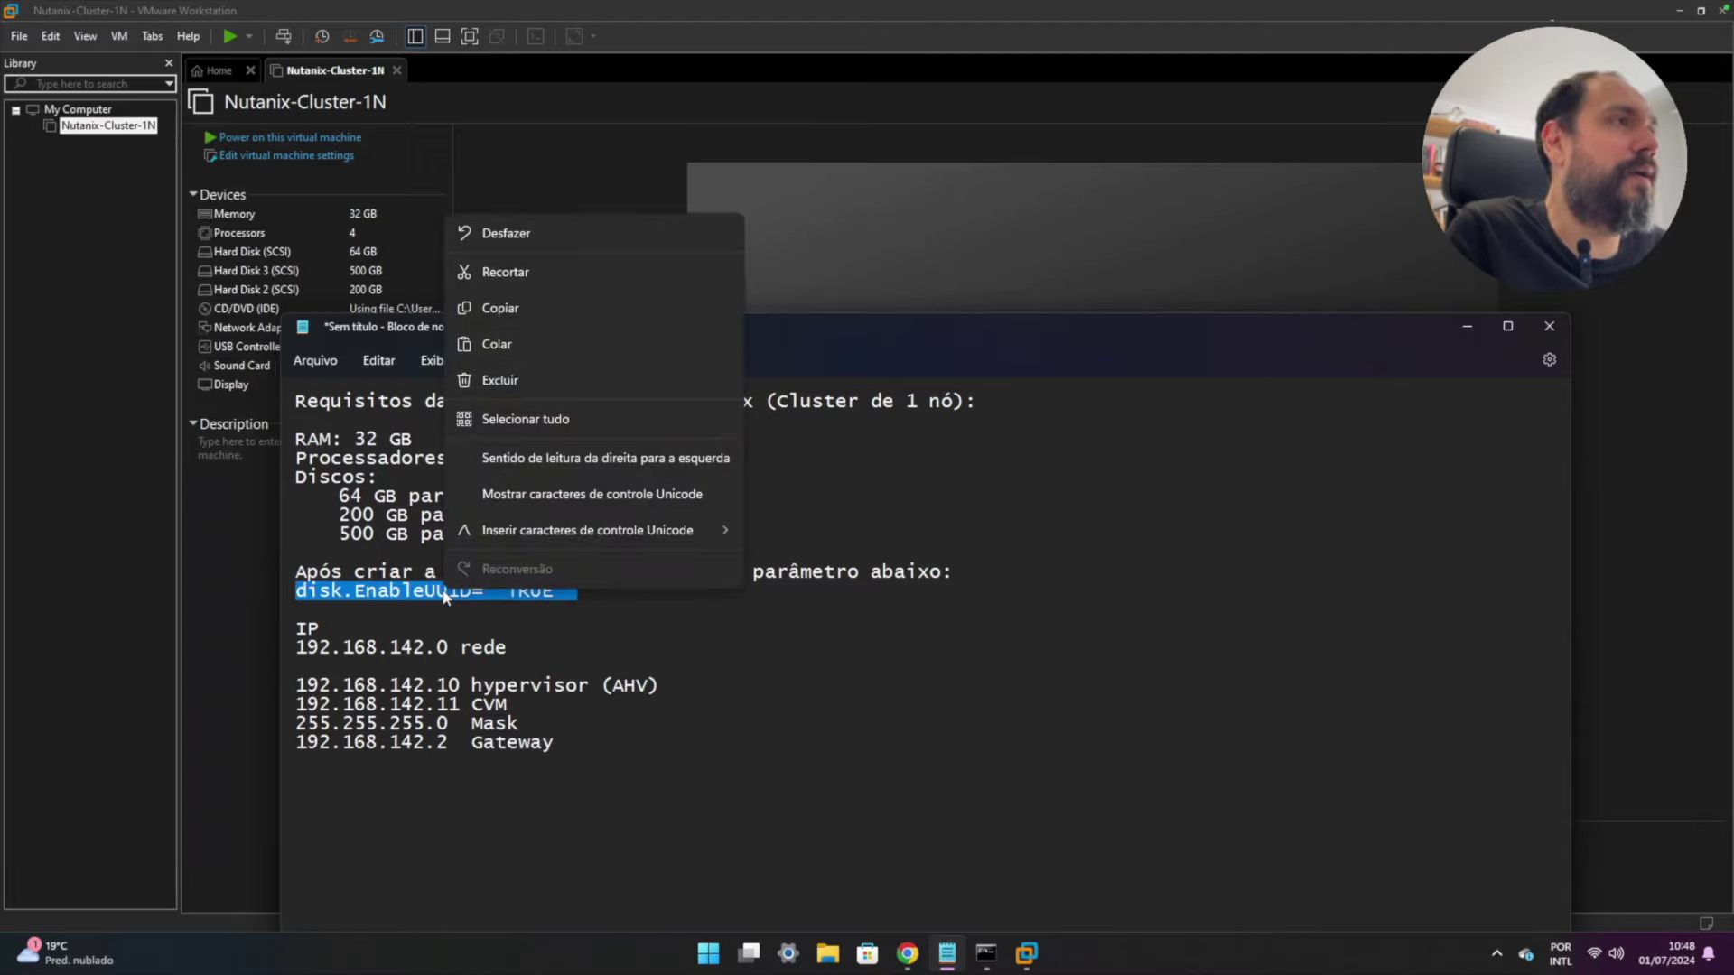
pyautogui.click(517, 309)
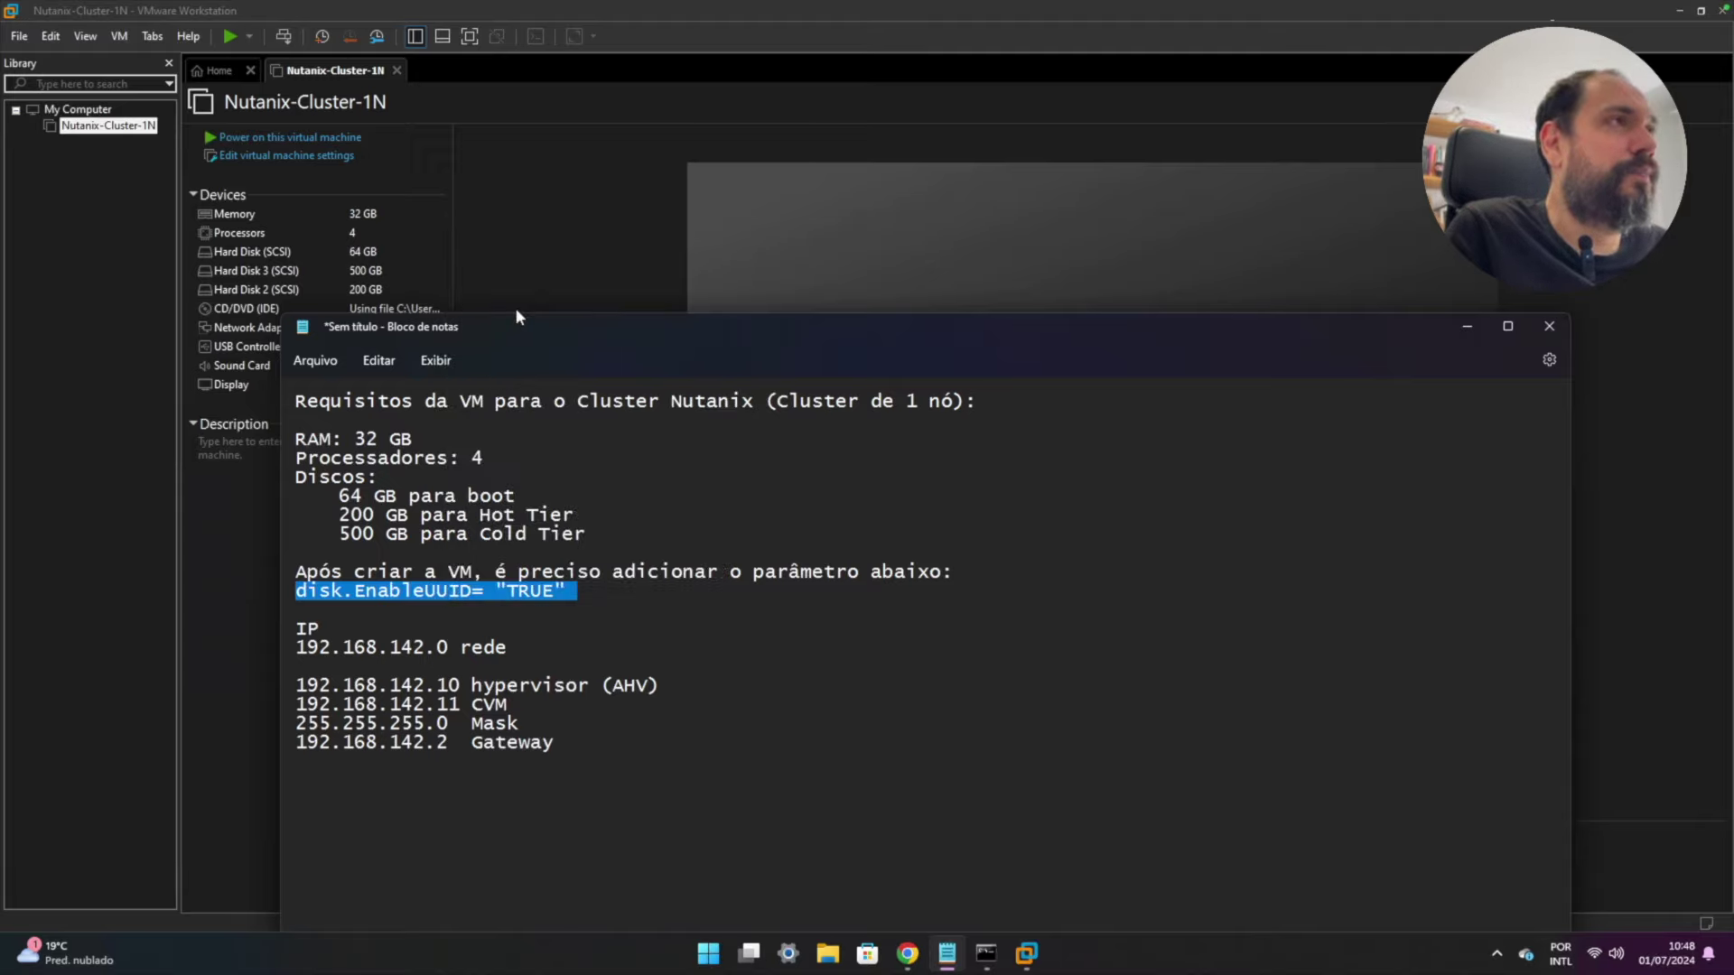
# - Browse File Explorer to the D:\VMs\Nutanix-Cluster-1N folder
pyautogui.click(826, 959)
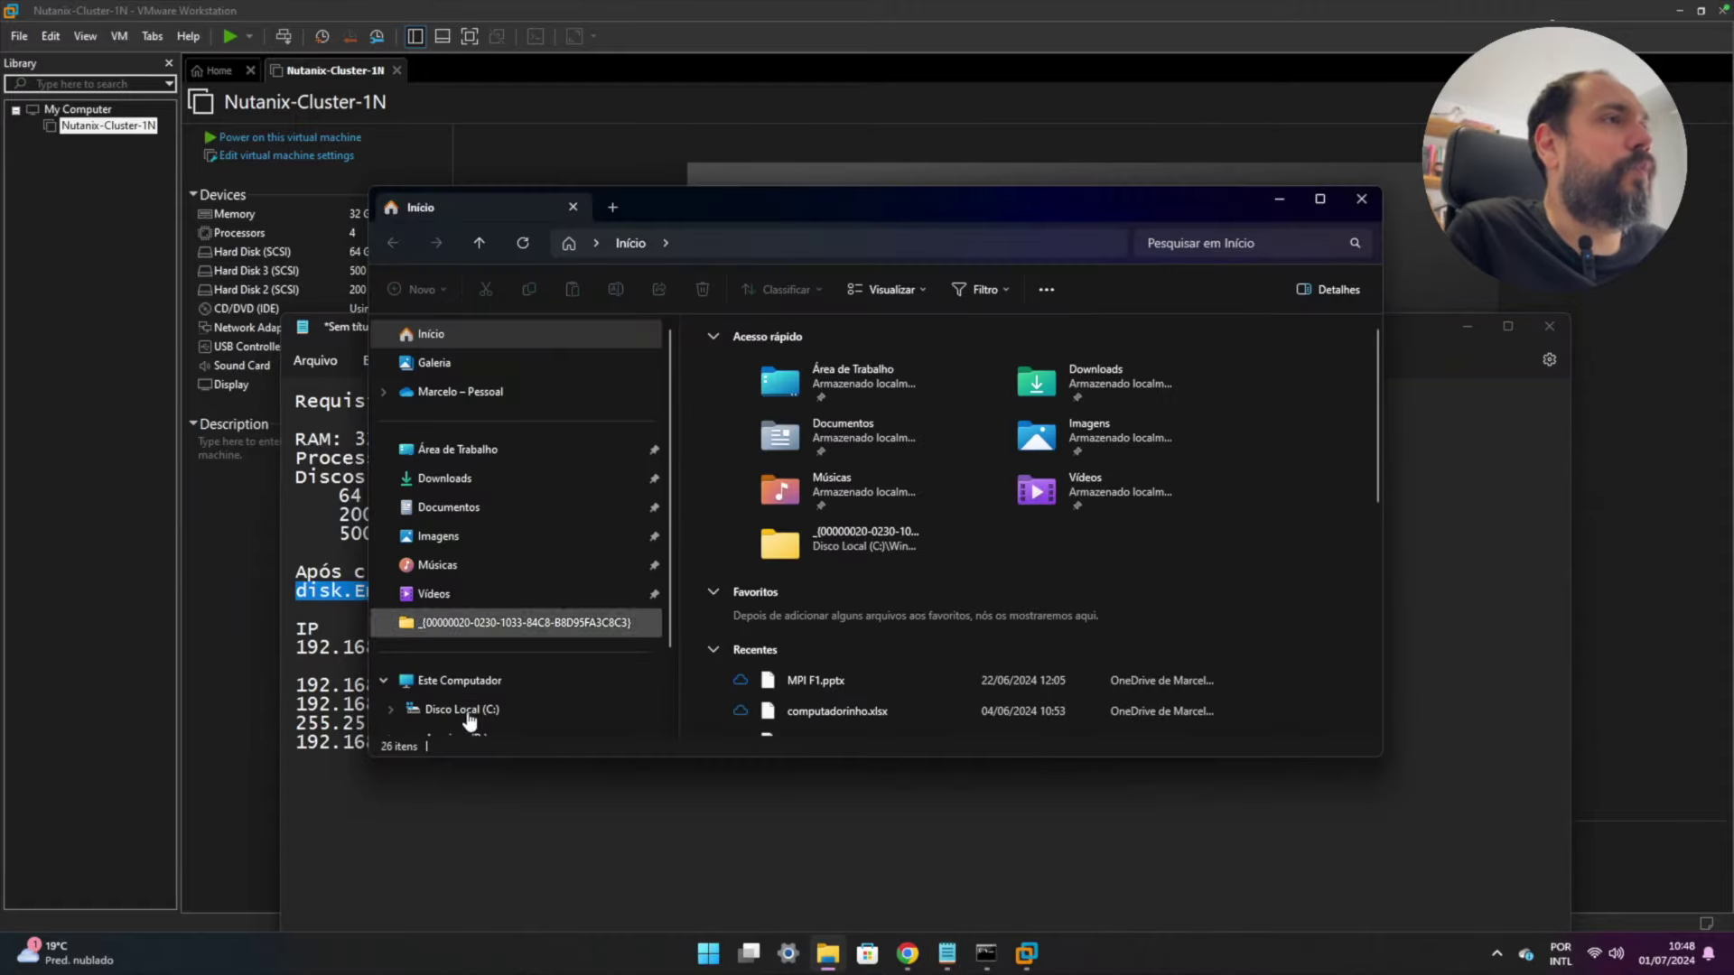
pyautogui.scroll(-1, 469, 717)
pyautogui.click(466, 646)
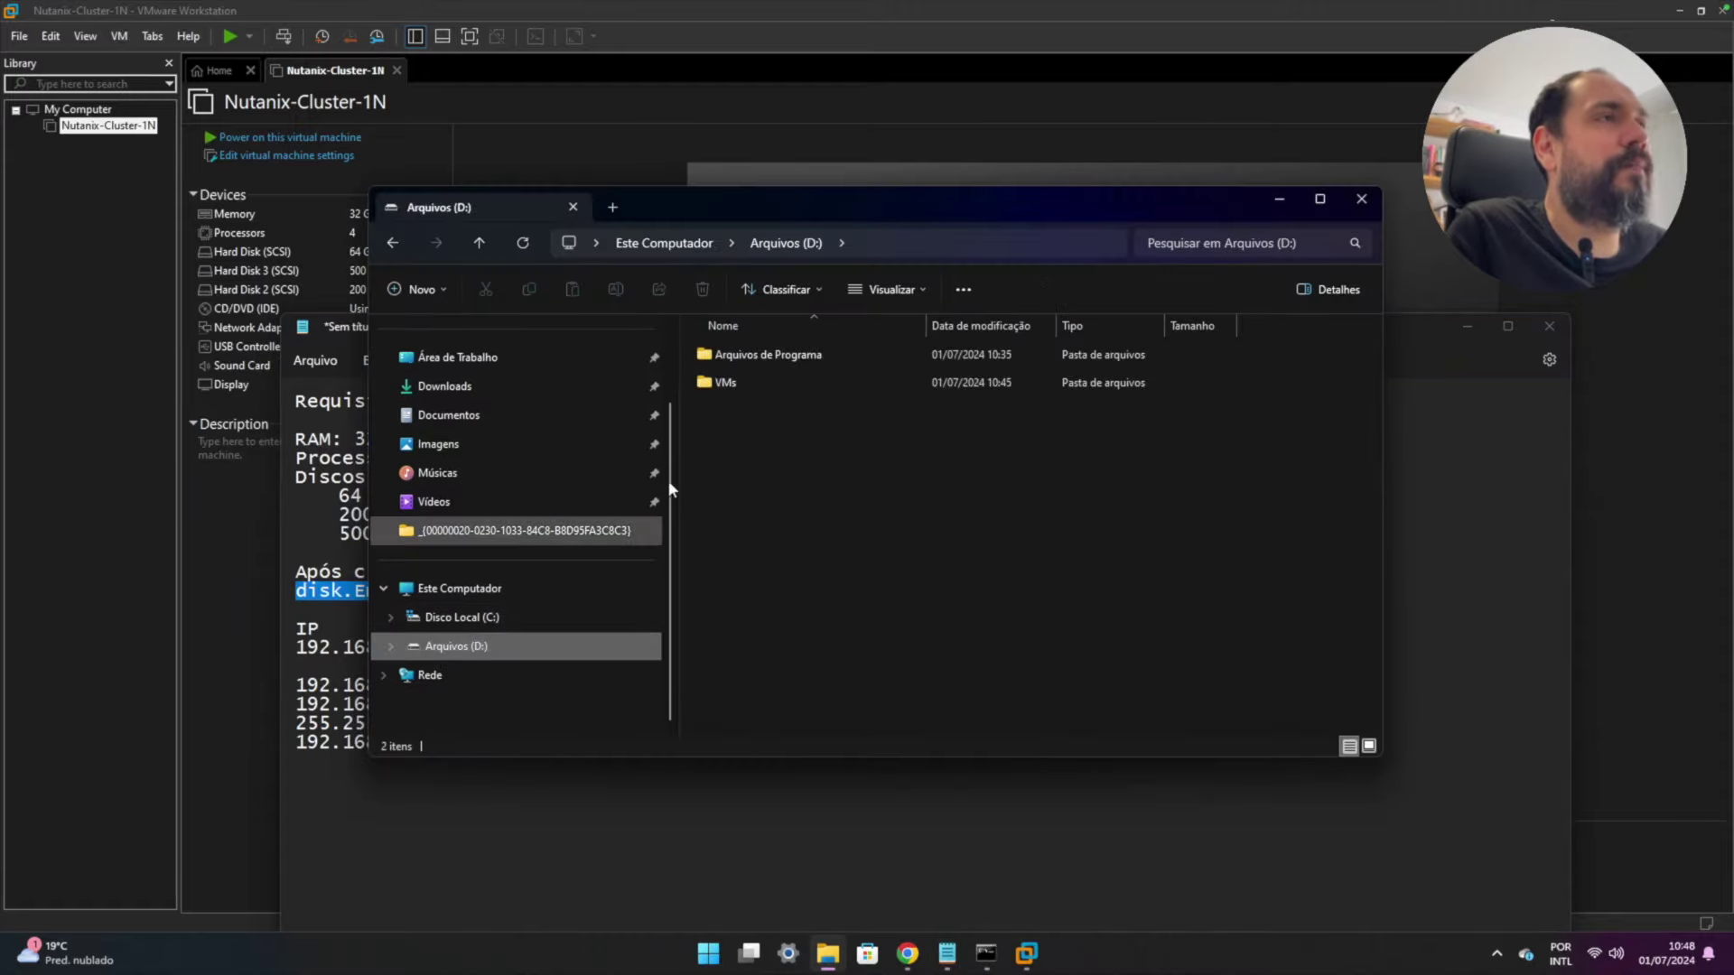
pyautogui.doubleClick(746, 378)
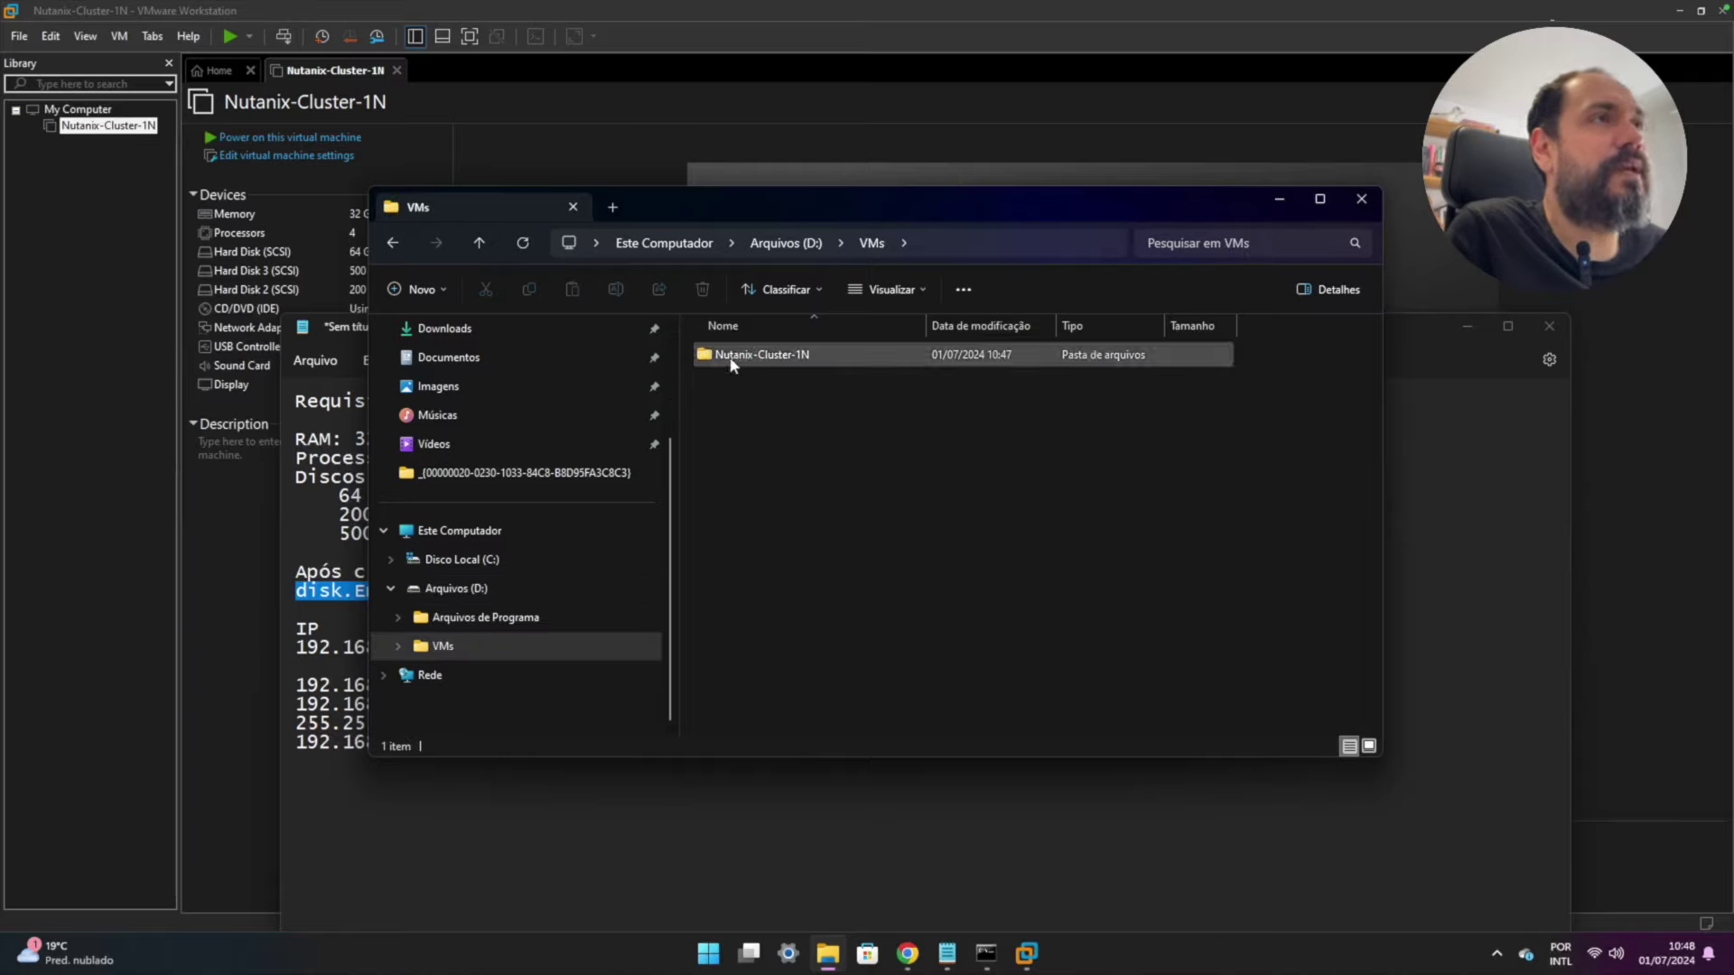
pyautogui.doubleClick(799, 356)
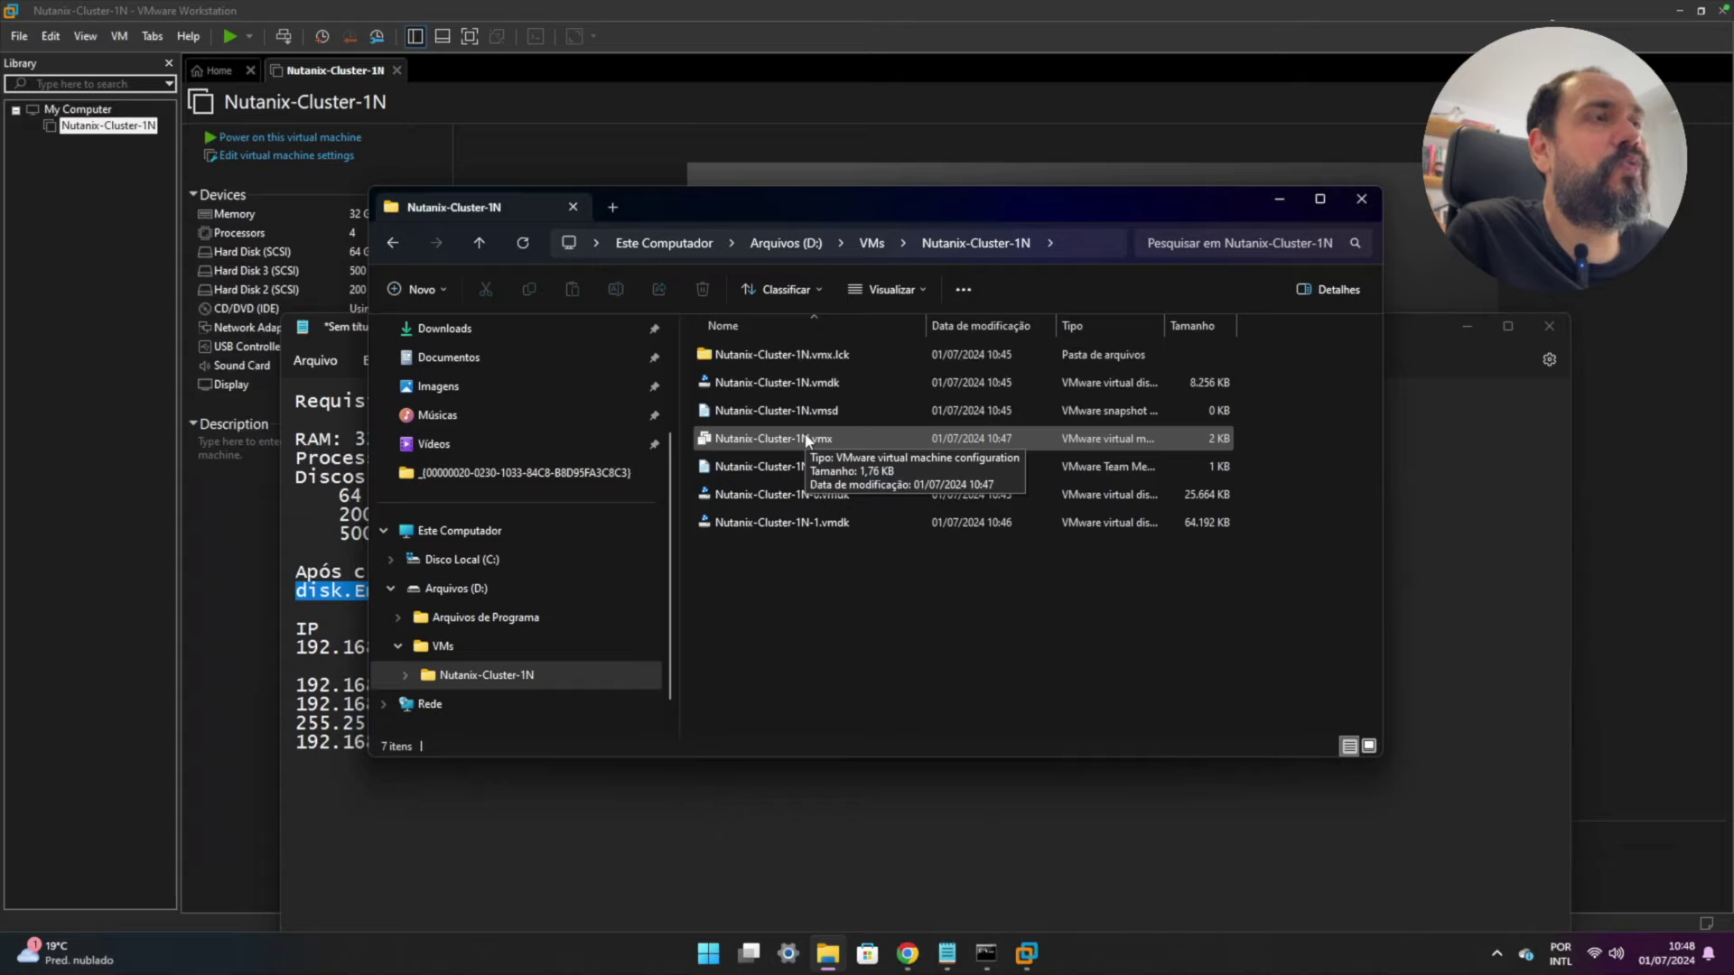
# - Open Nutanix-Cluster-1N.vmx with Notepad just once
pyautogui.rightClick(806, 438)
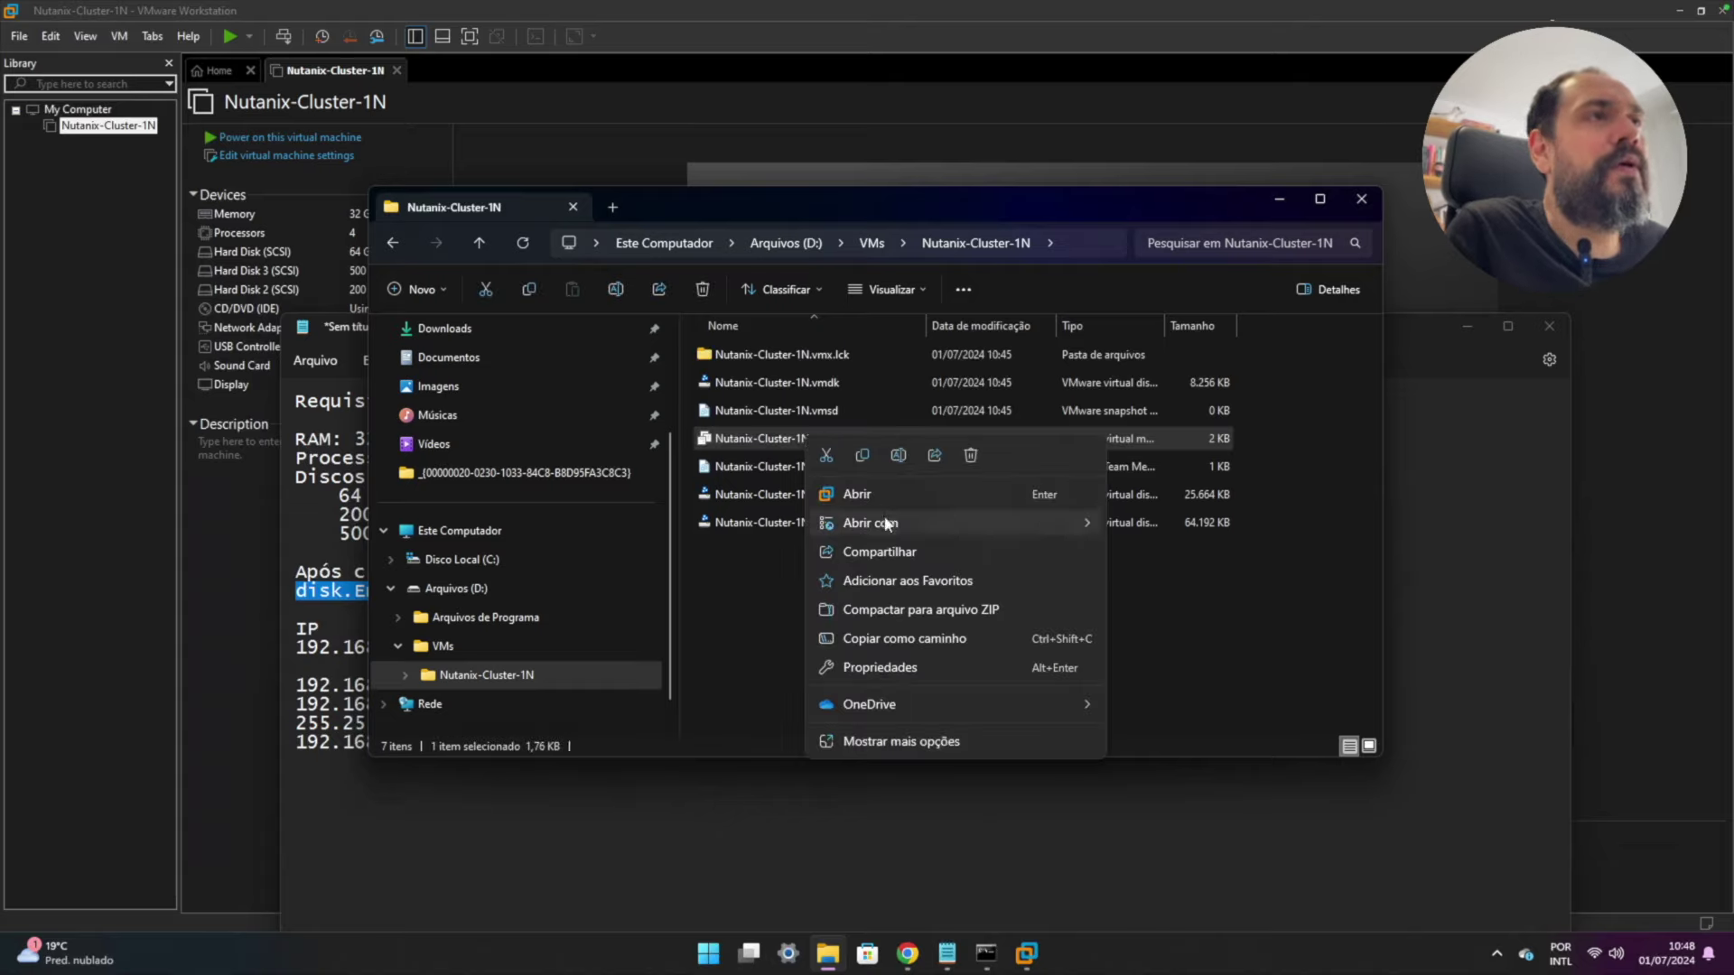
pyautogui.moveTo(976, 517)
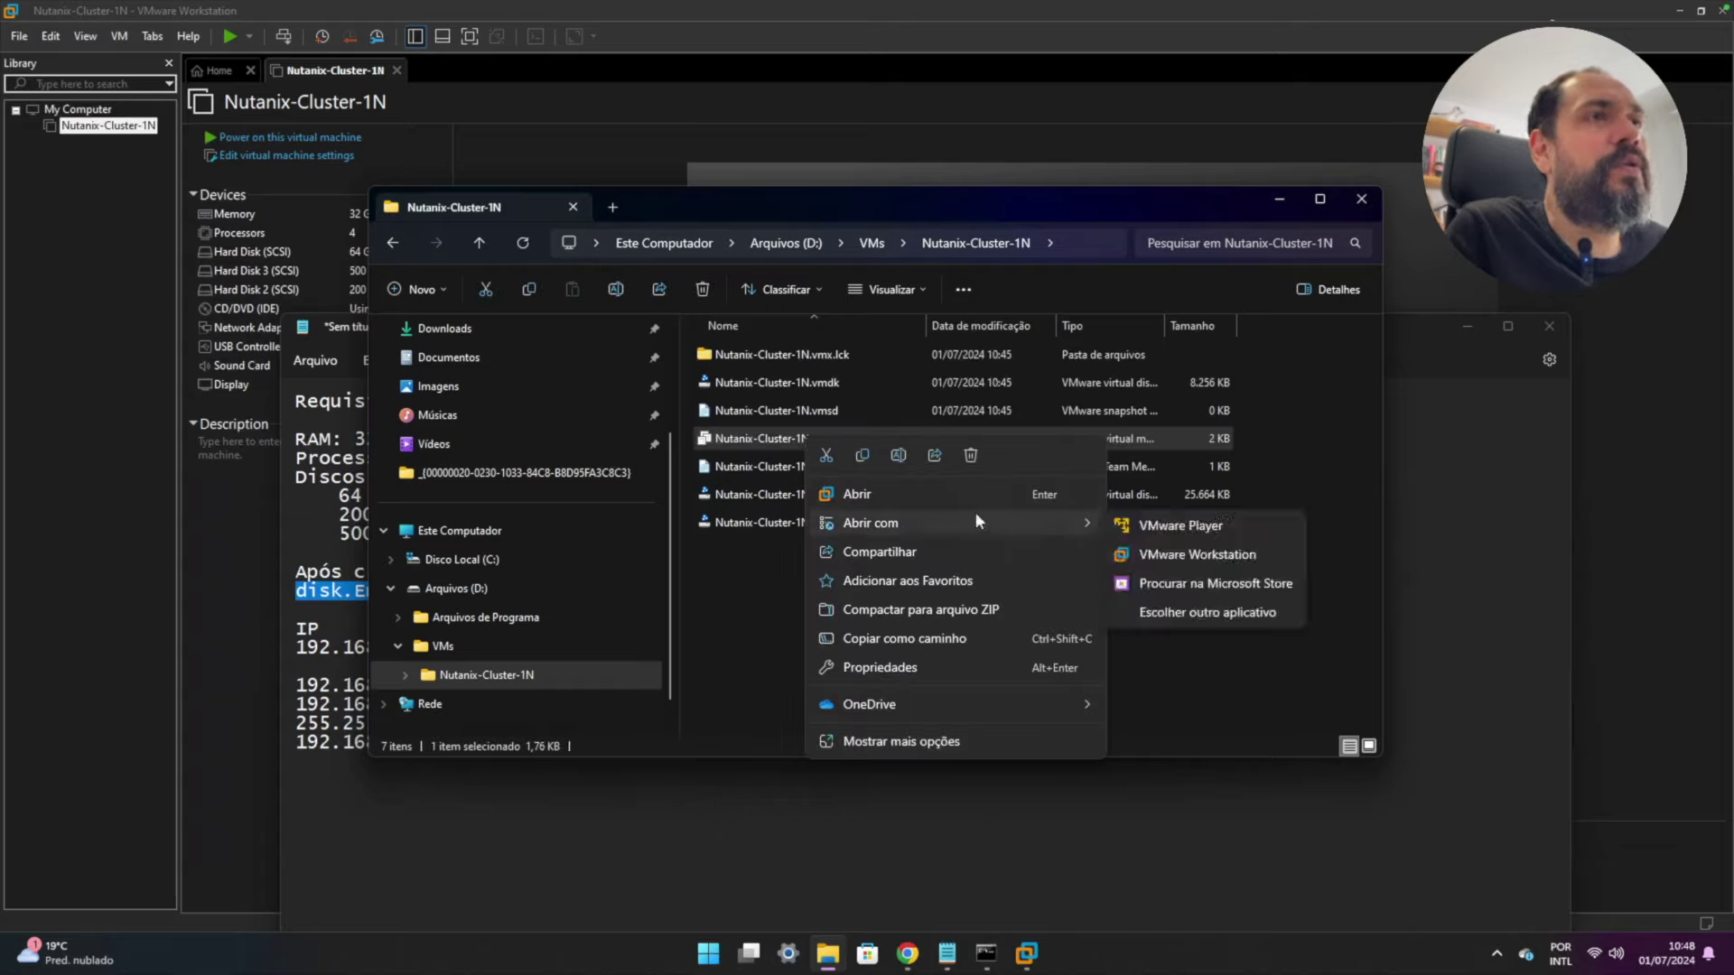
pyautogui.click(1201, 615)
pyautogui.click(781, 538)
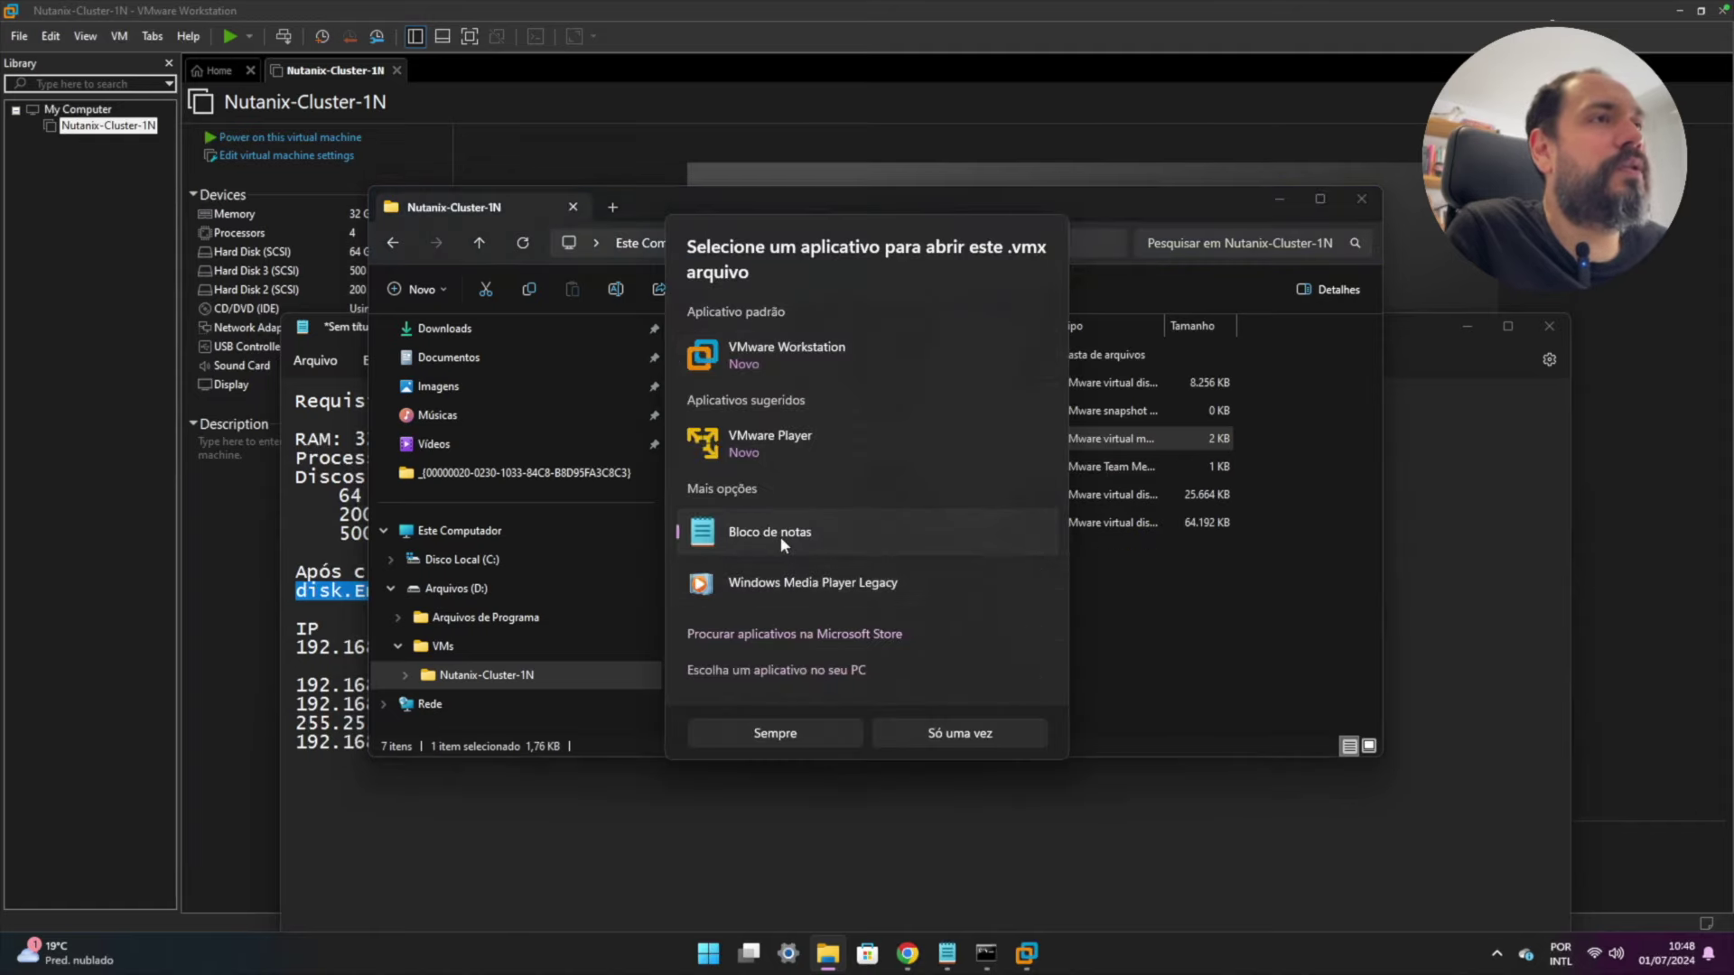
pyautogui.click(943, 728)
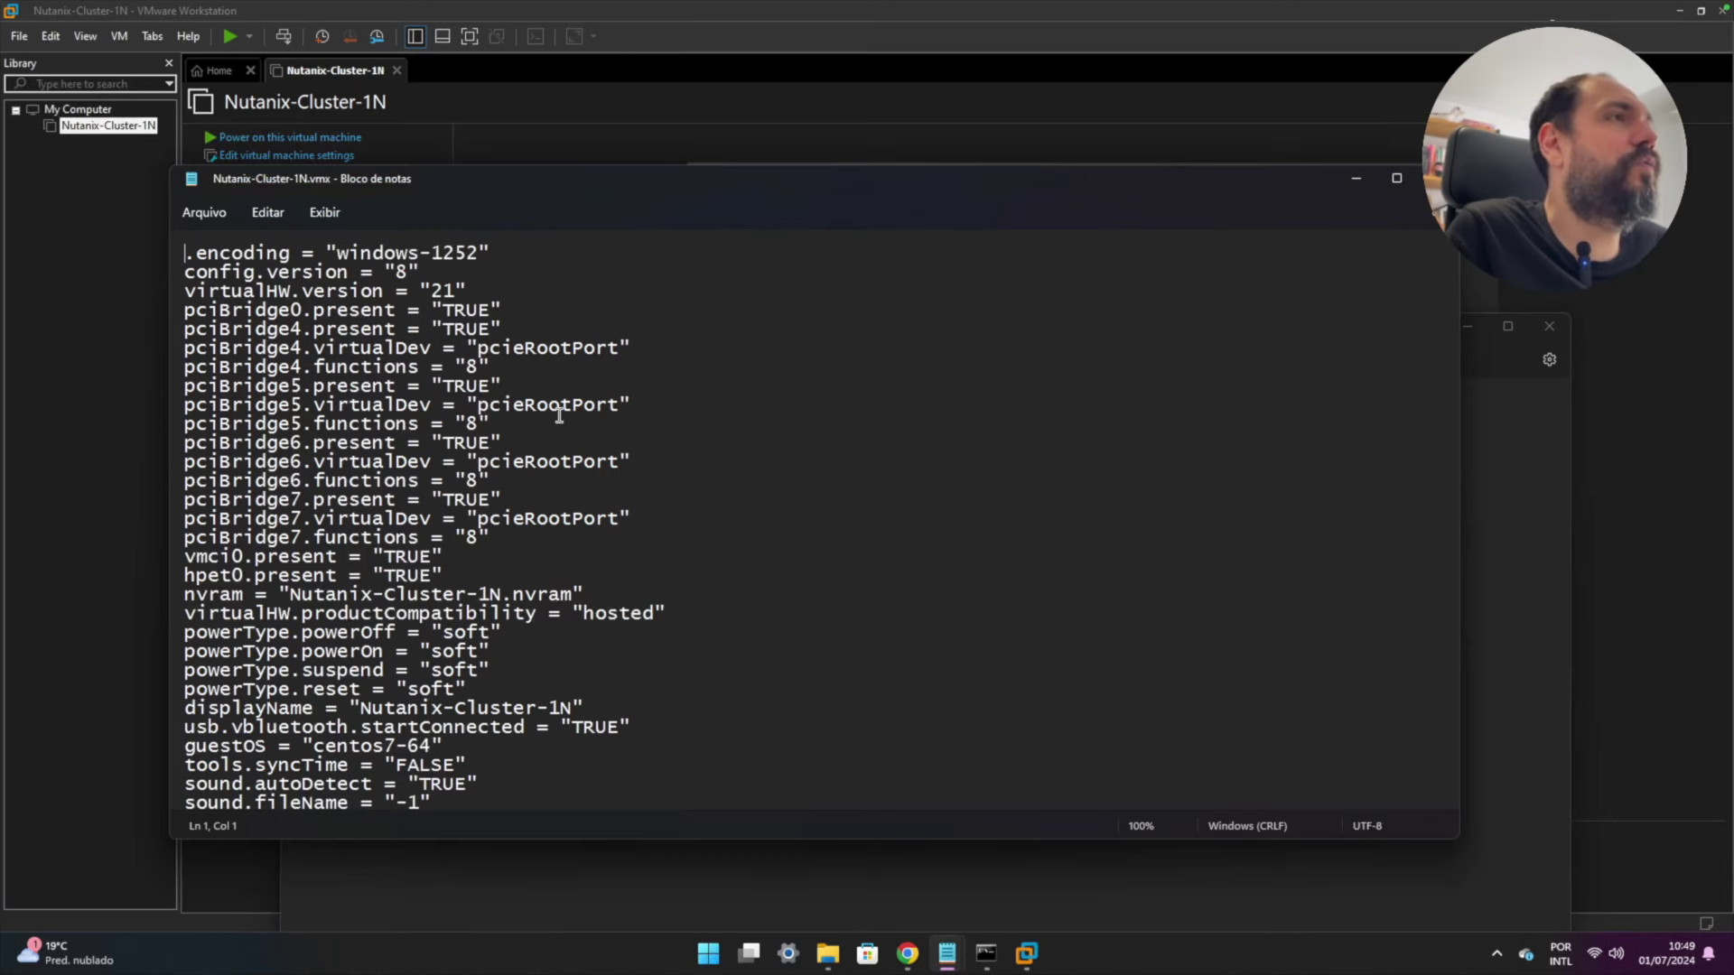
# - Paste disk.EnableUUID = "TRUE" onto the last line of the .vmx and fix its spacing
pyautogui.scroll(-10, 559, 416)
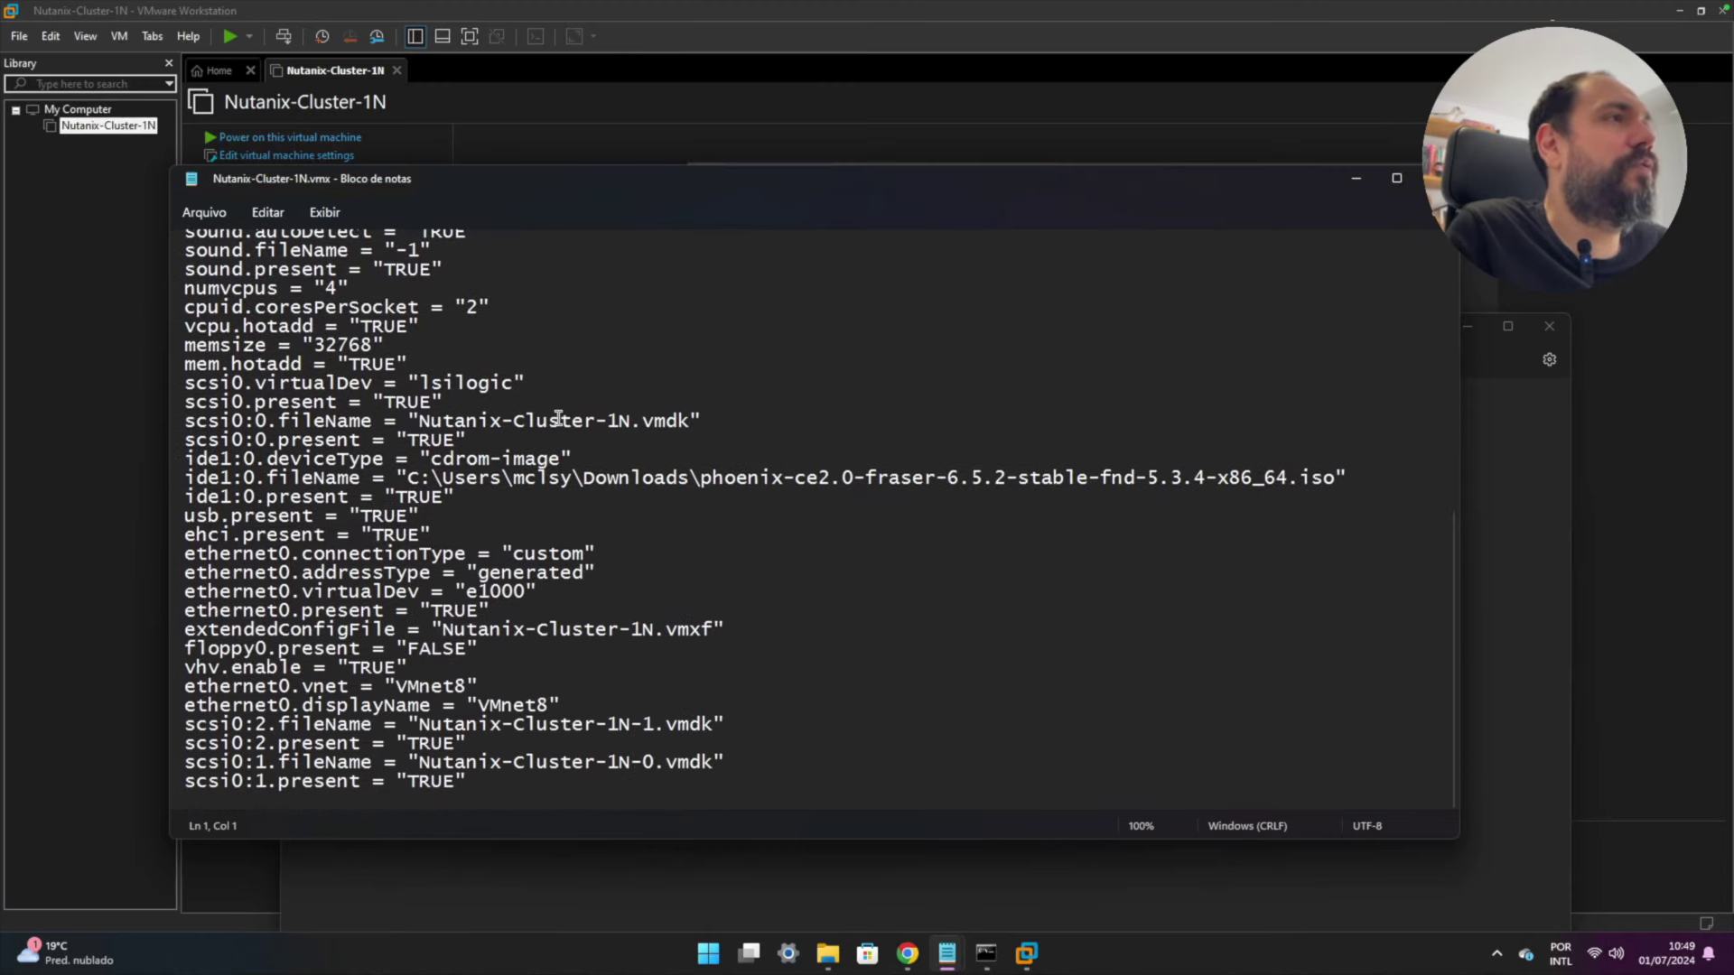
pyautogui.click(472, 785)
pyautogui.press('Down')
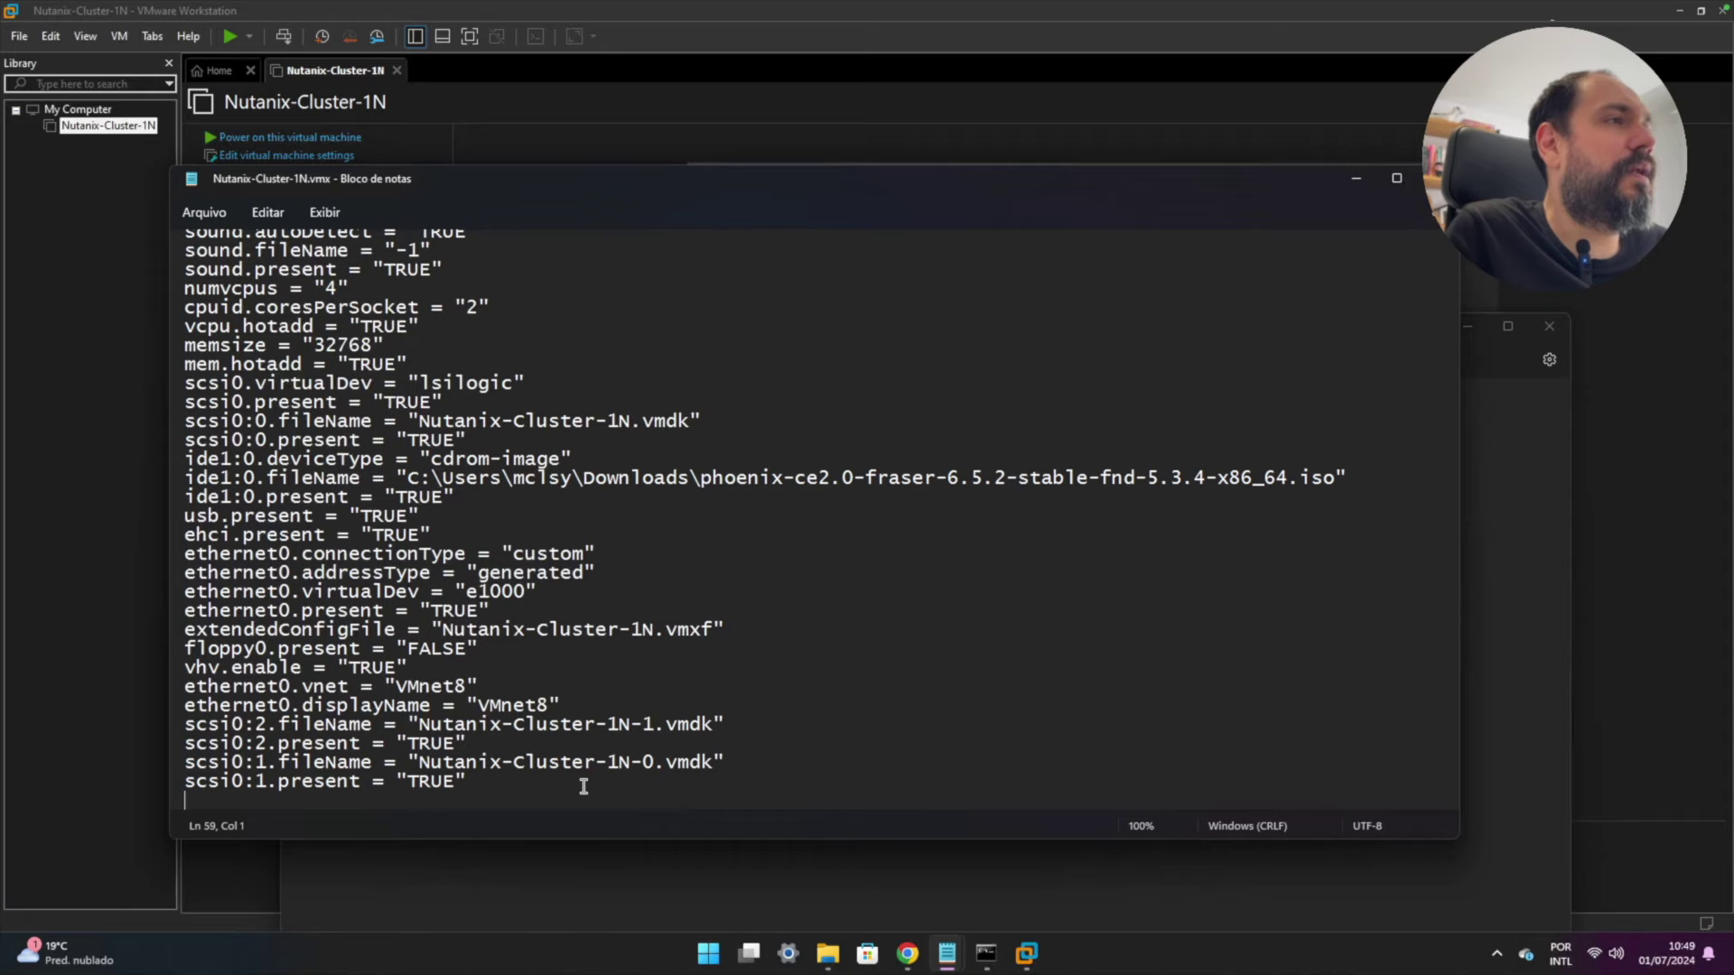
pyautogui.rightClick(285, 793)
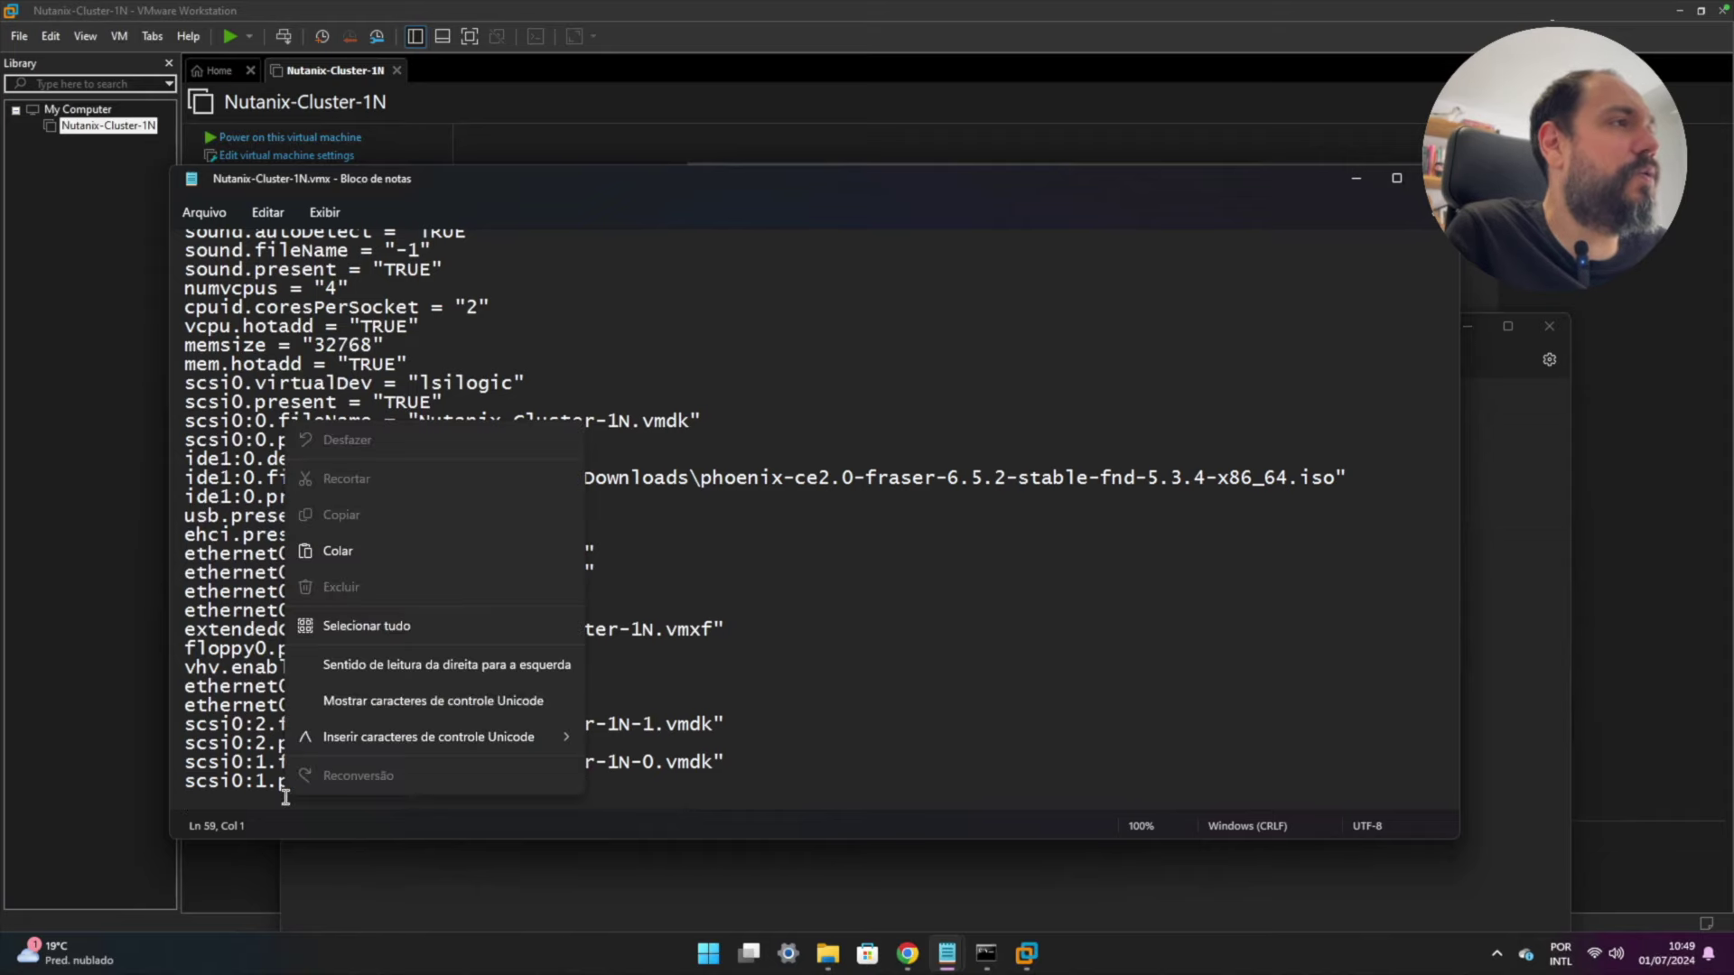
pyautogui.click(341, 553)
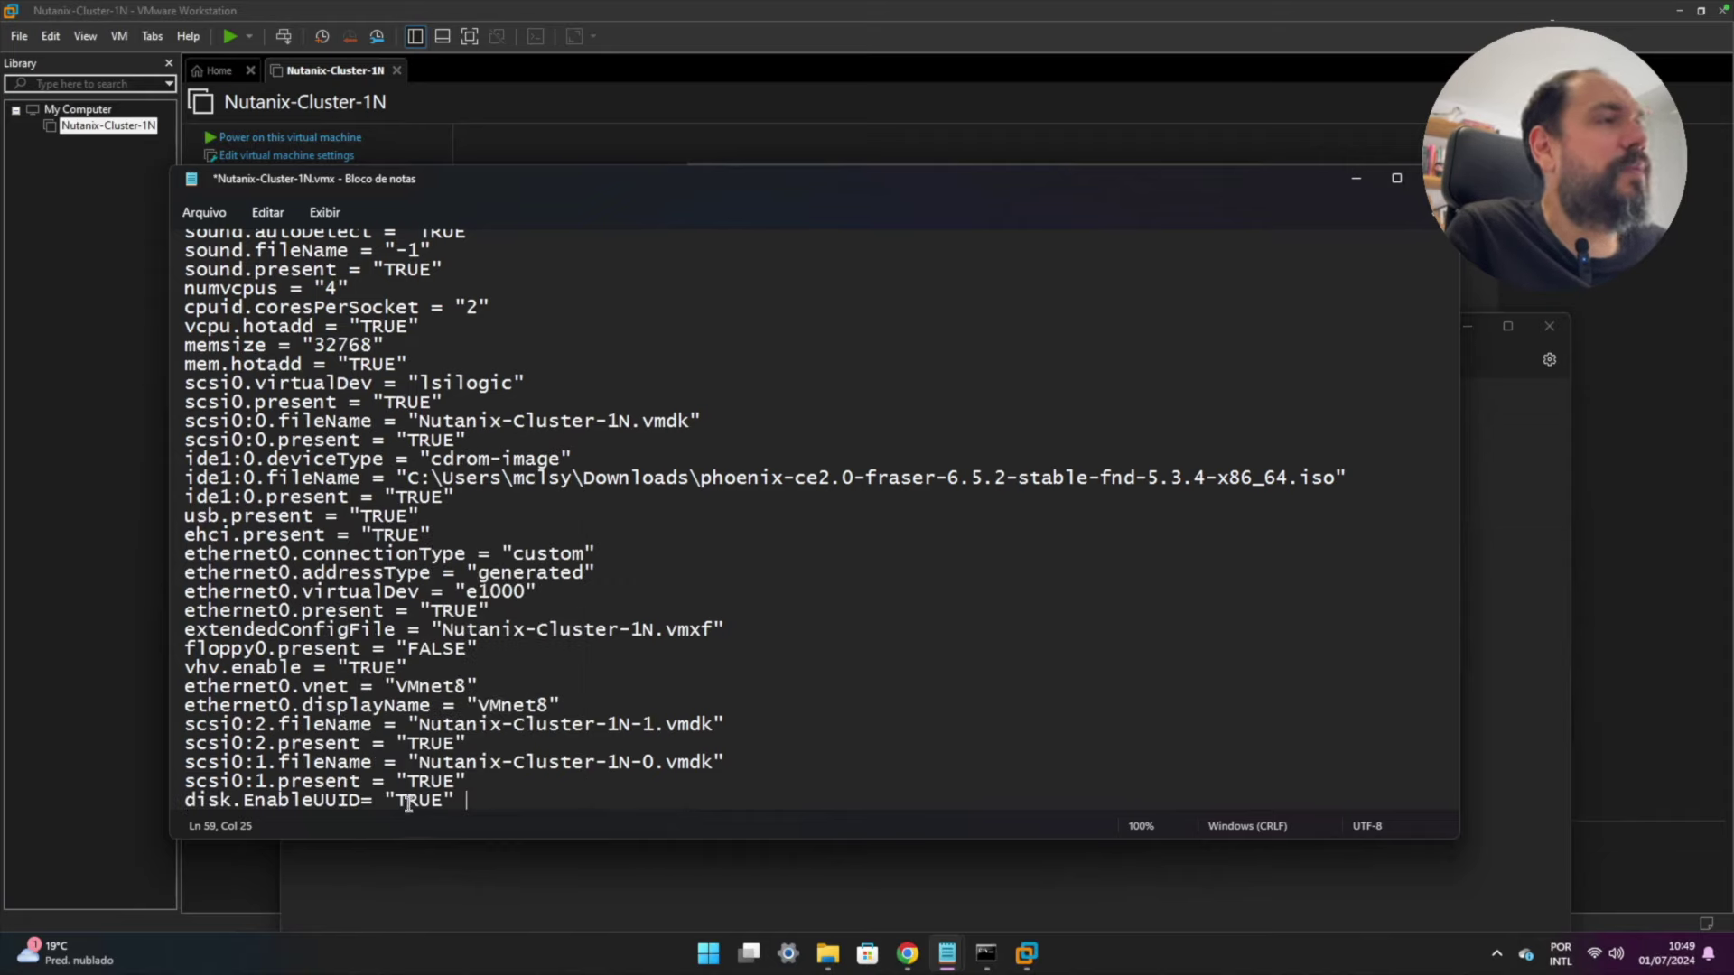
pyautogui.click(362, 801)
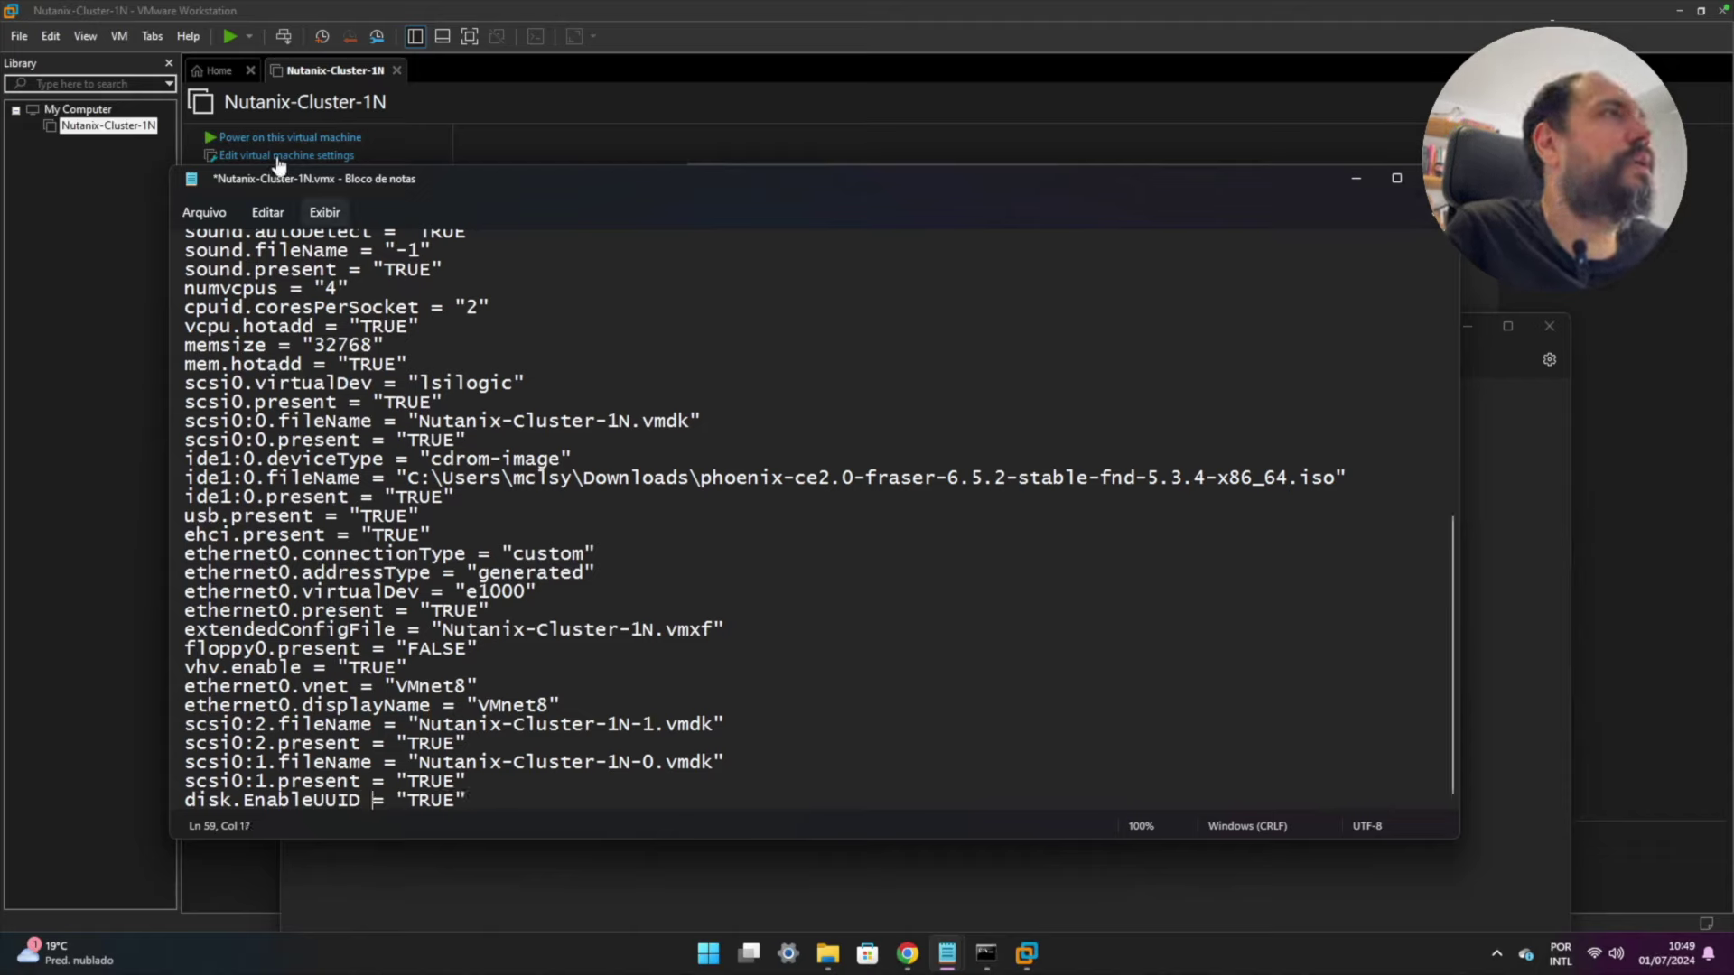
# - Save the edited .vmx, then close Notepad and the VM's folder window
pyautogui.click(204, 212)
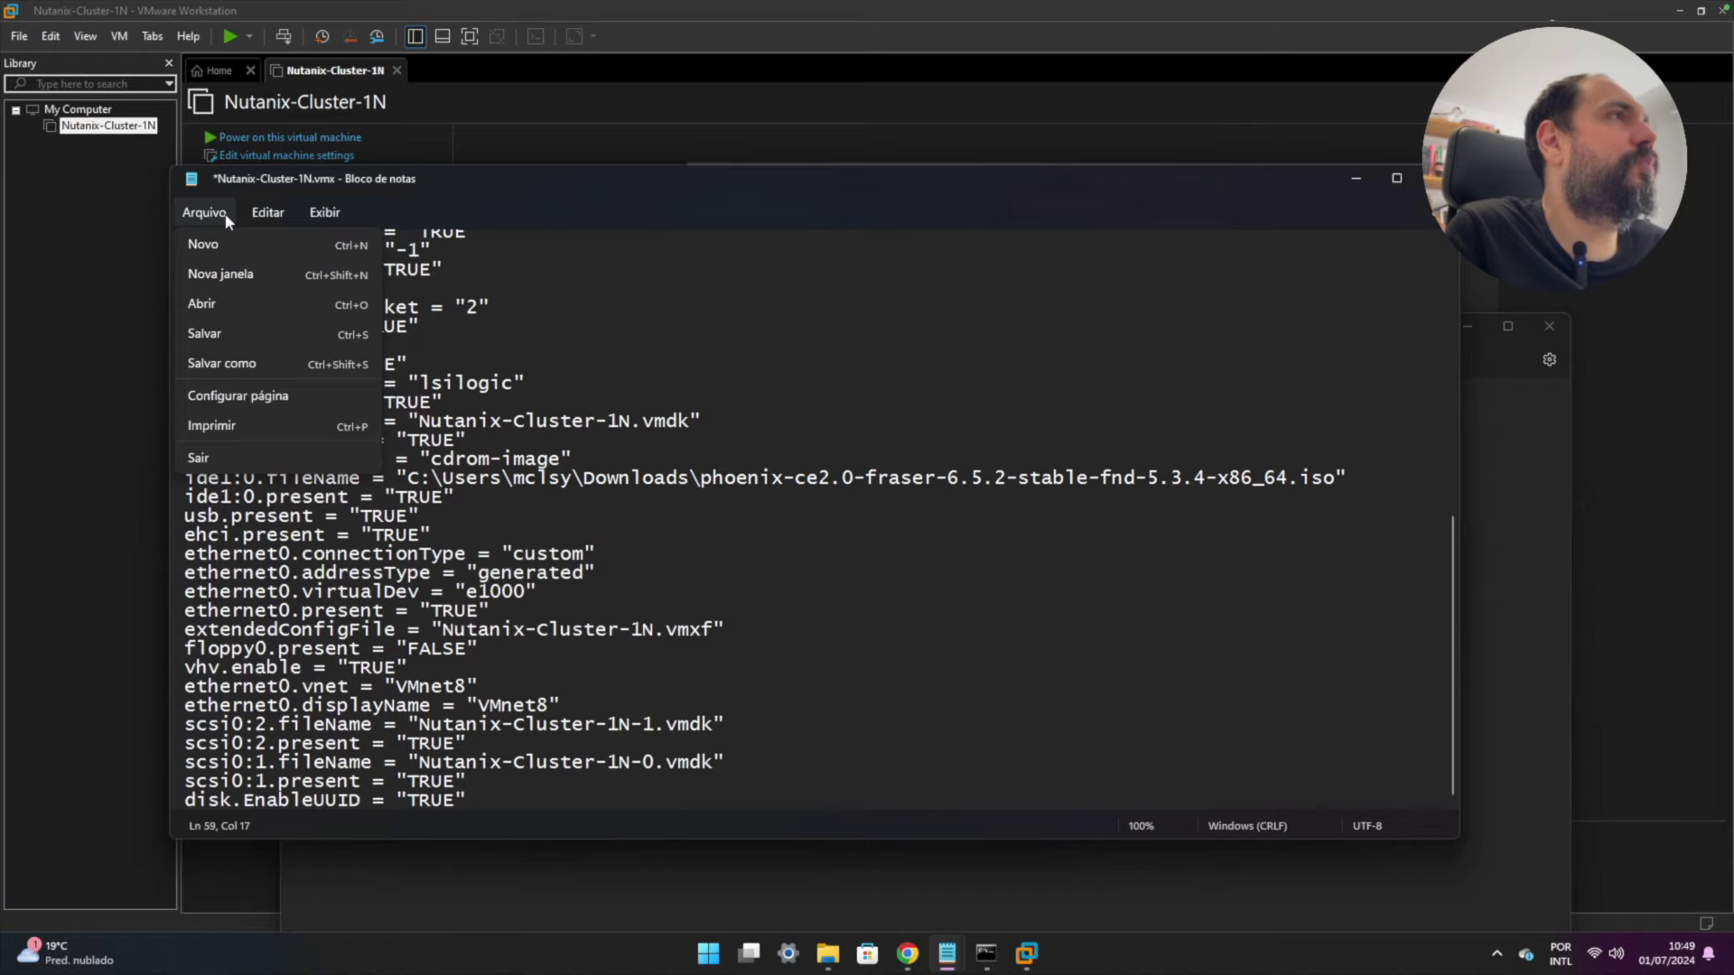
pyautogui.click(233, 334)
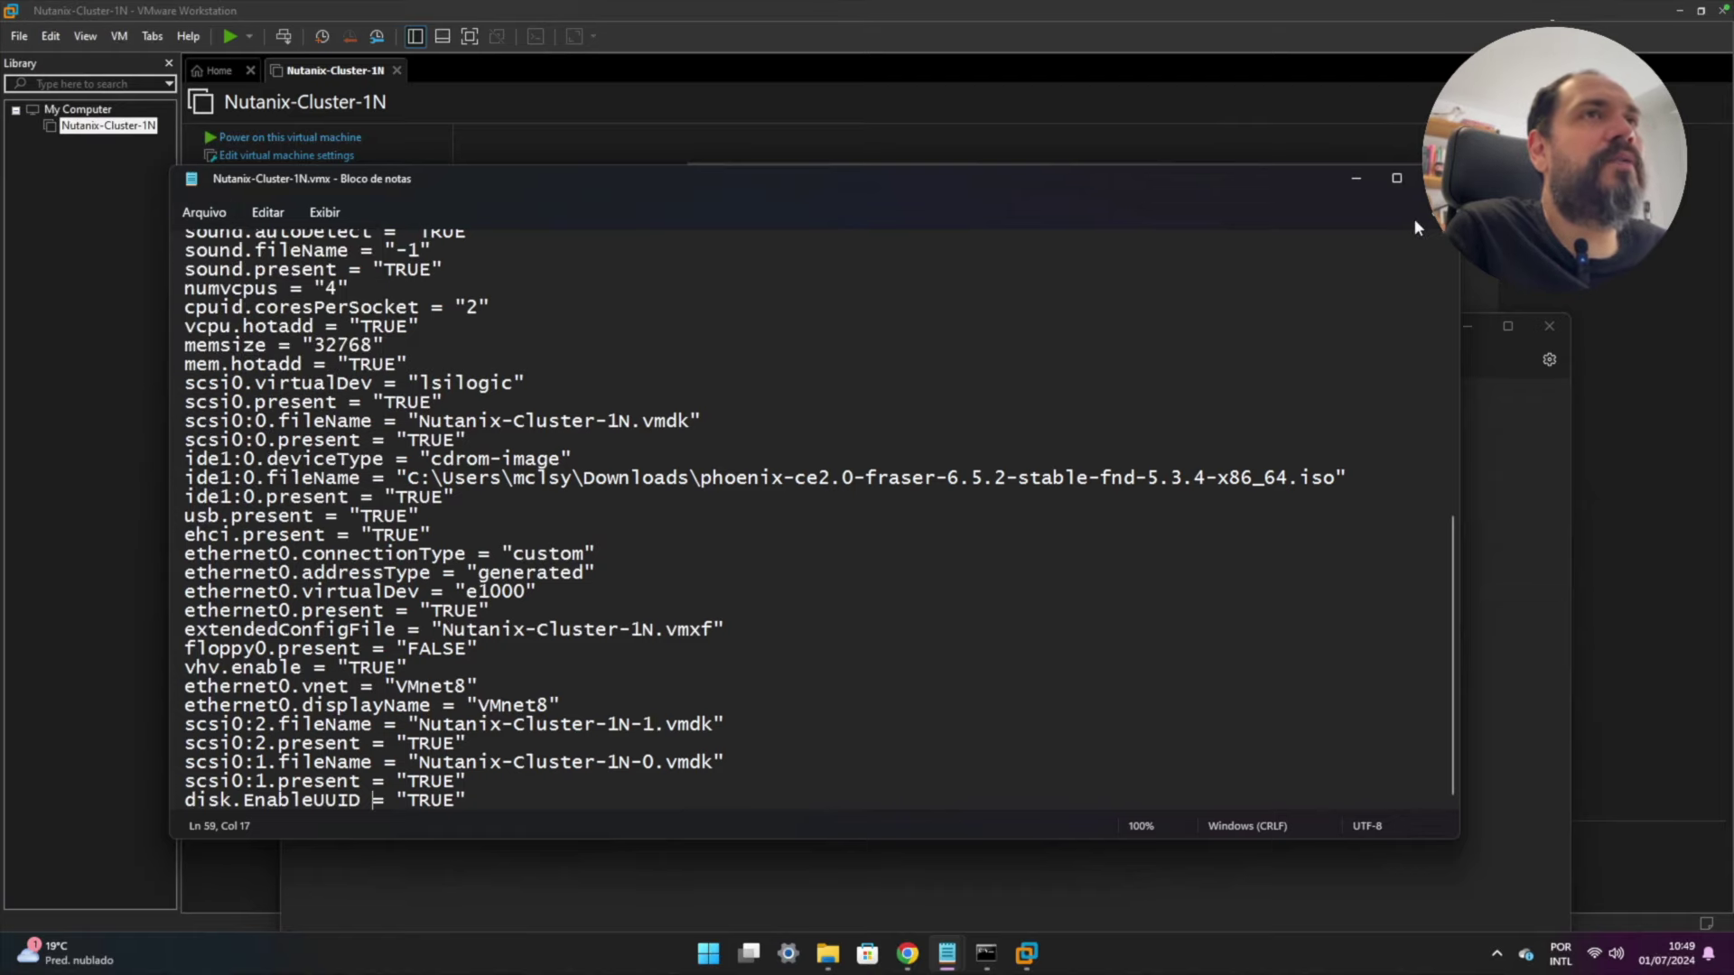
pyautogui.click(1436, 178)
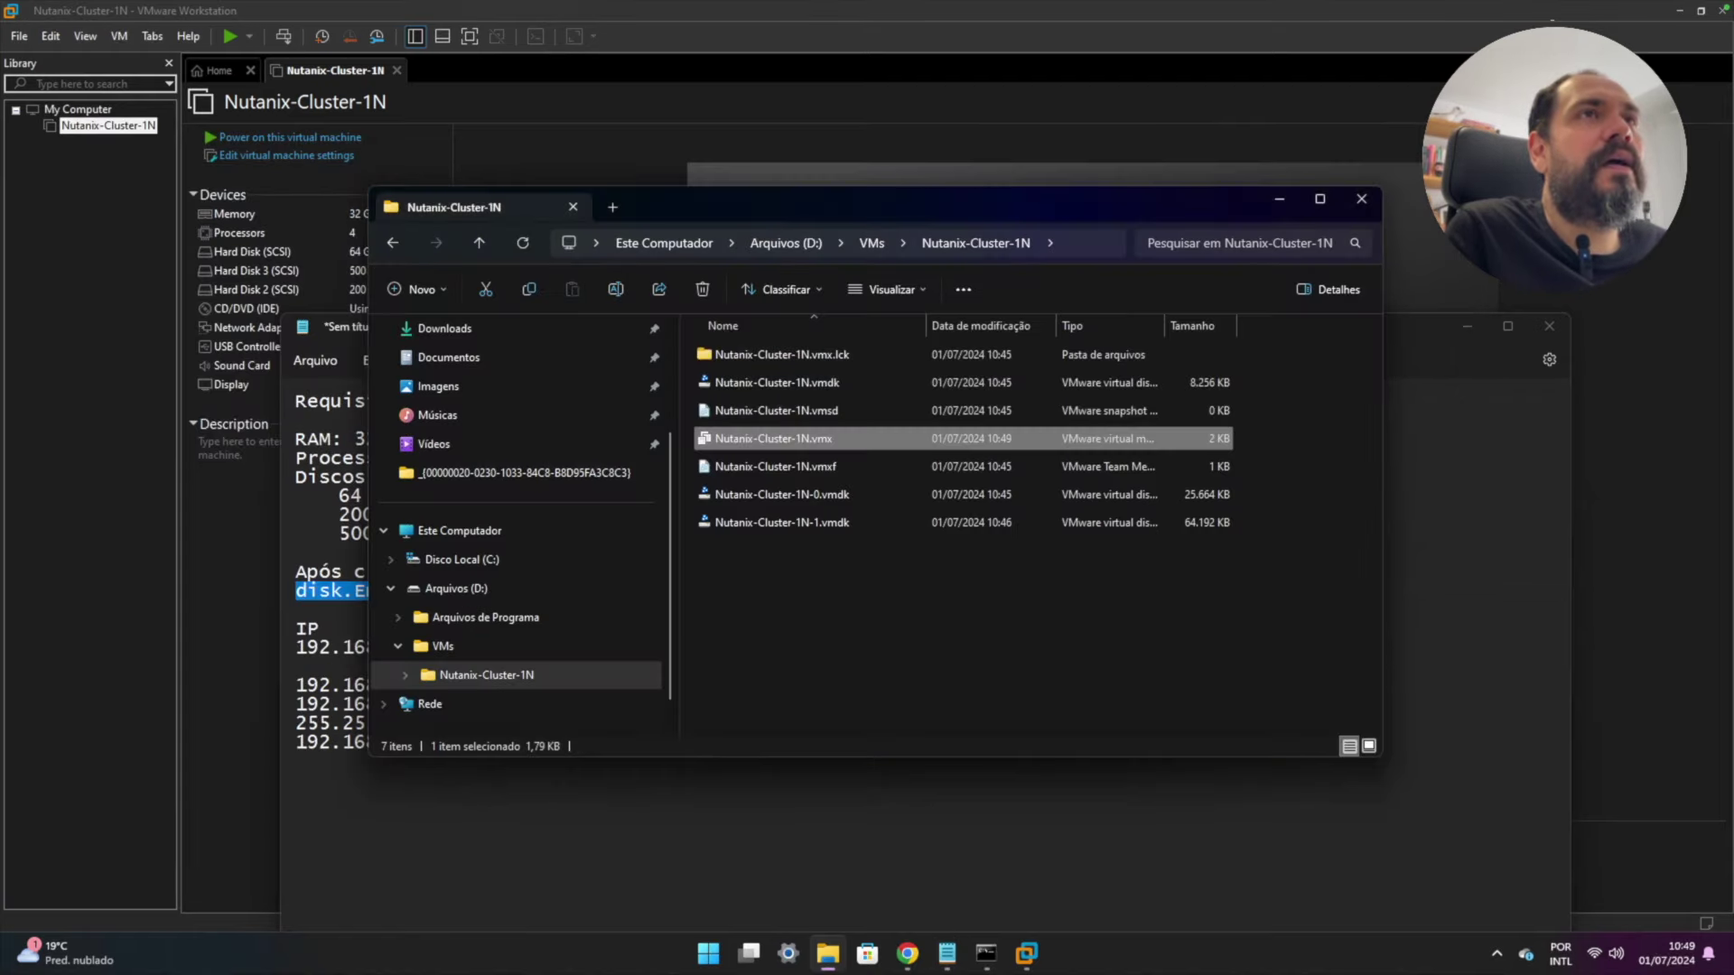
pyautogui.click(1363, 199)
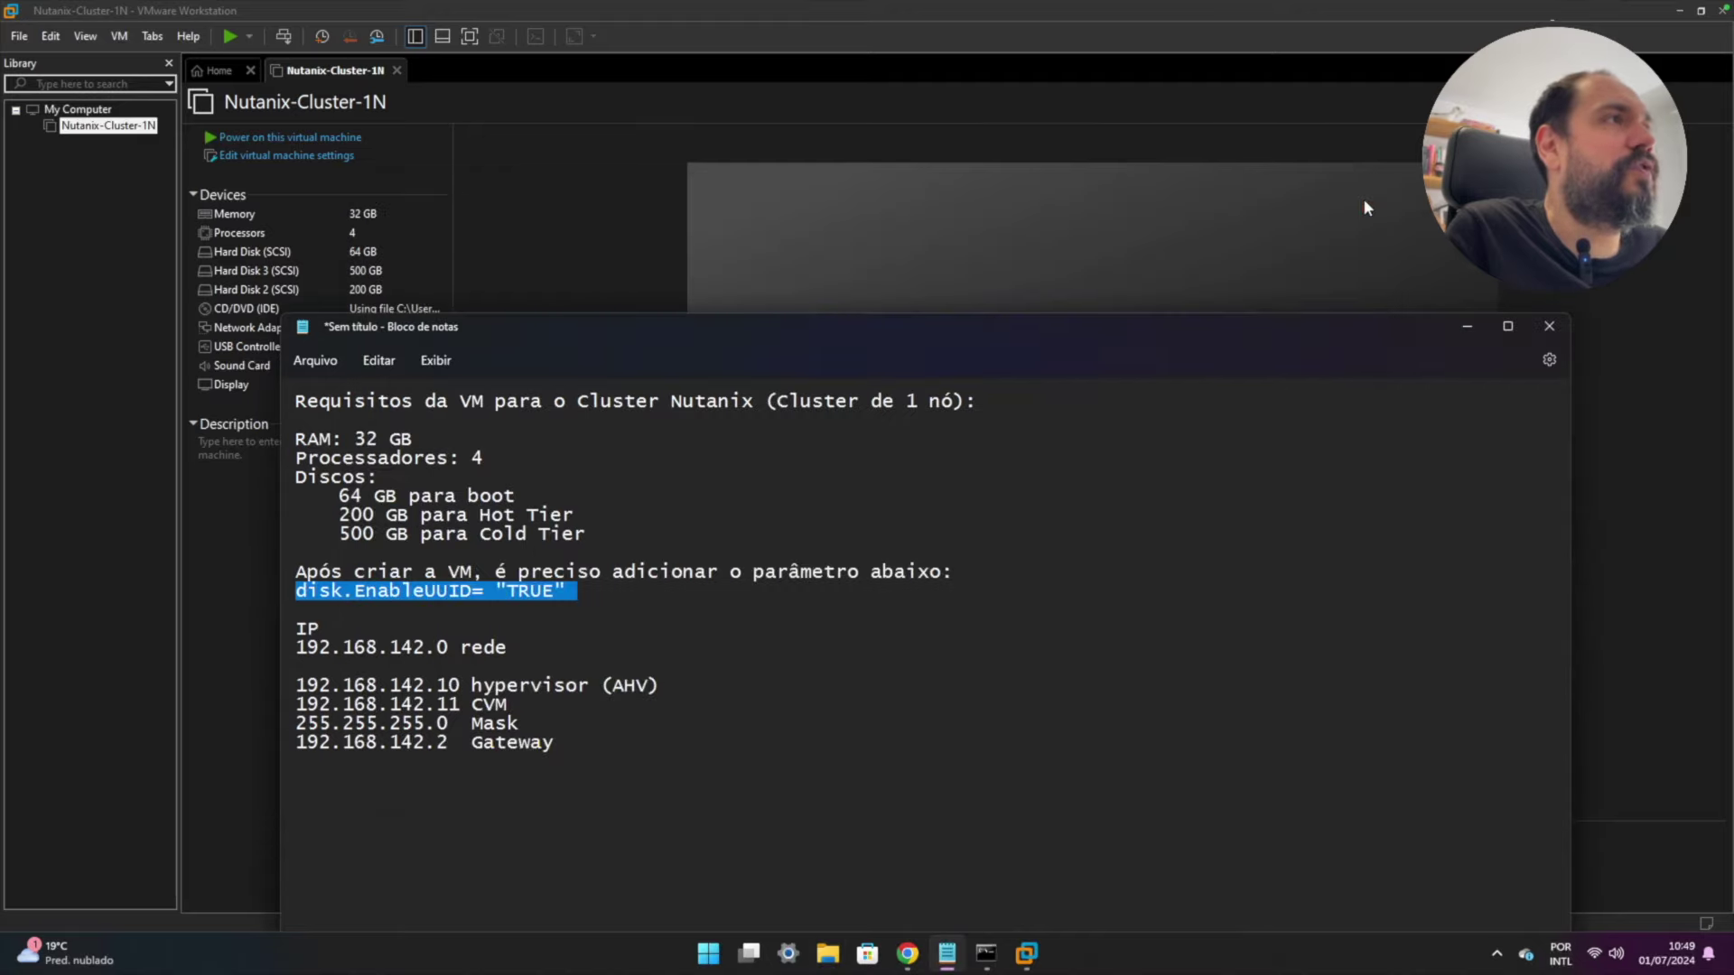
# - Minimize the requirements notes and power on Nutanix-Cluster-1N
pyautogui.click(1468, 330)
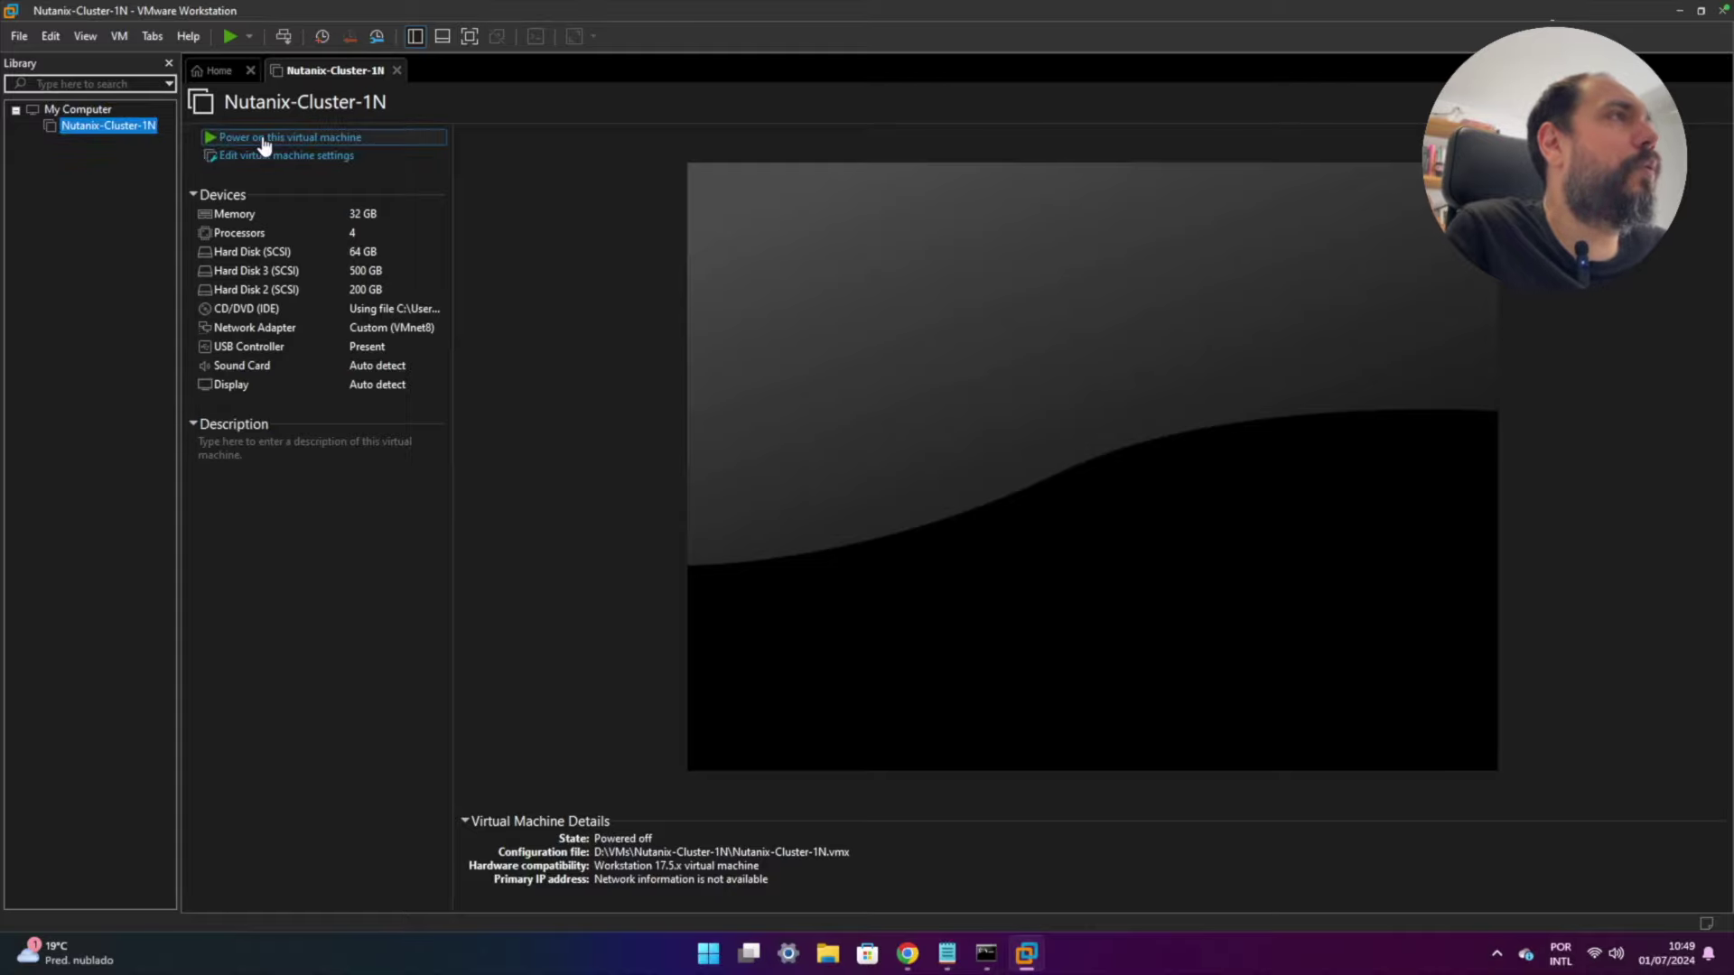
pyautogui.click(263, 140)
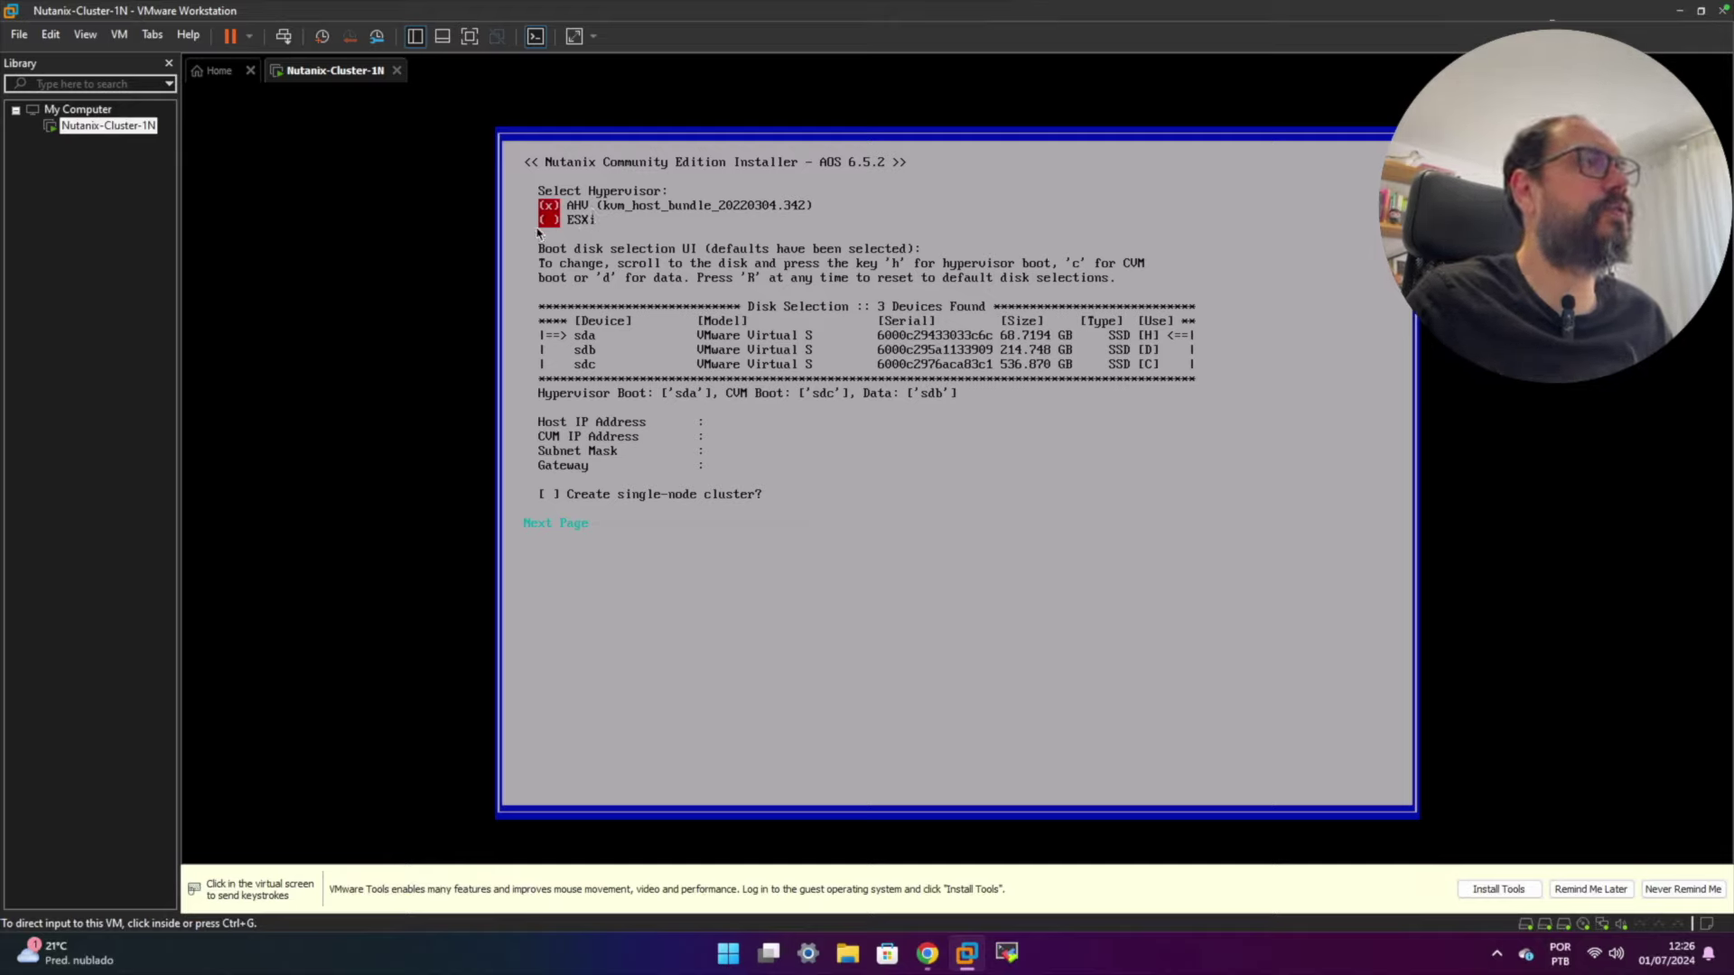
# - Mark sdb as CVM boot (c) and sdc as data (d), leaving sda as hypervisor boot
pyautogui.click(630, 211)
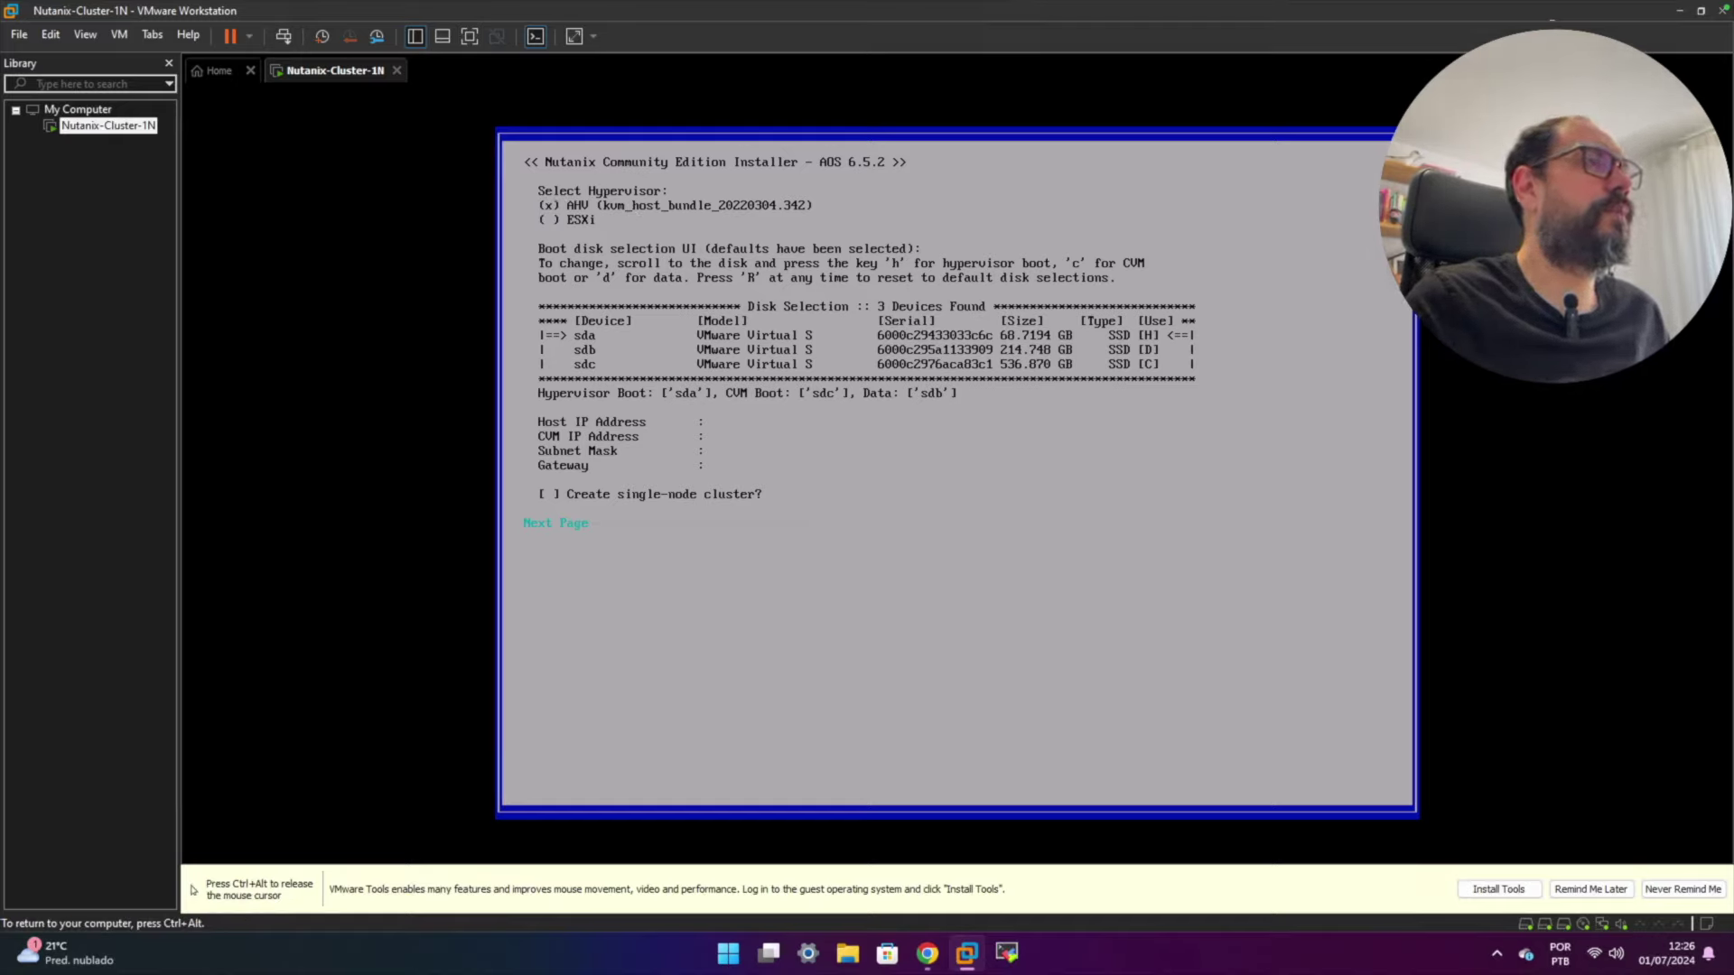
pyautogui.press('Down')
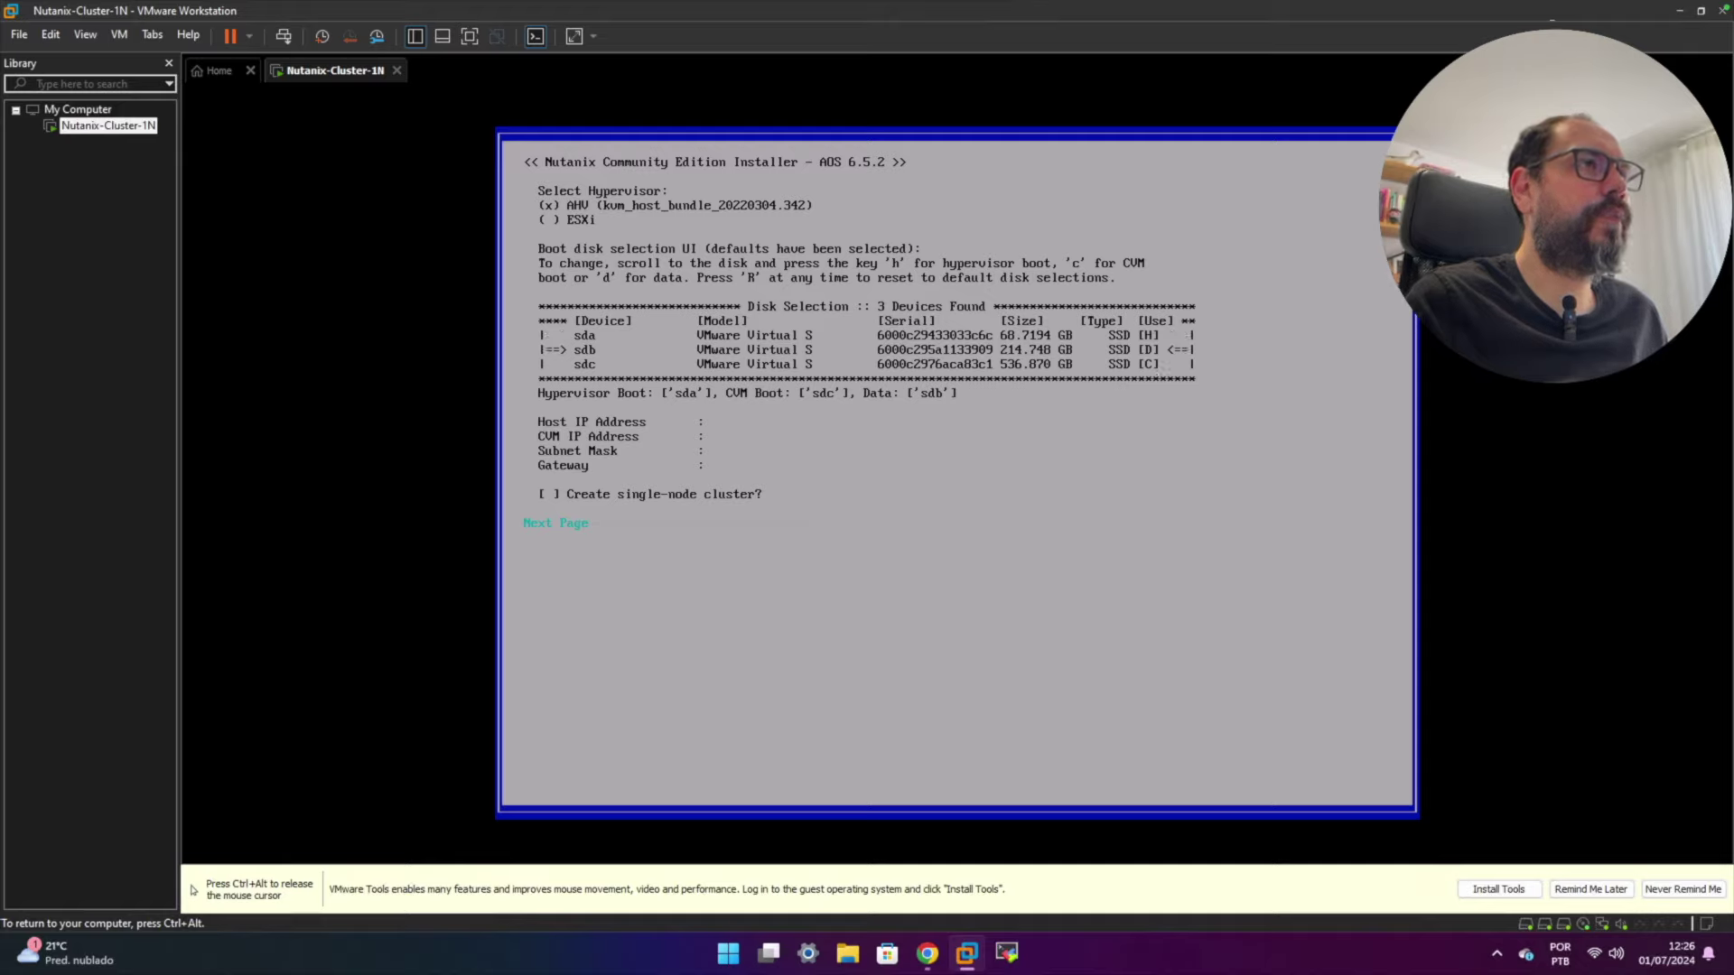
pyautogui.press('c')
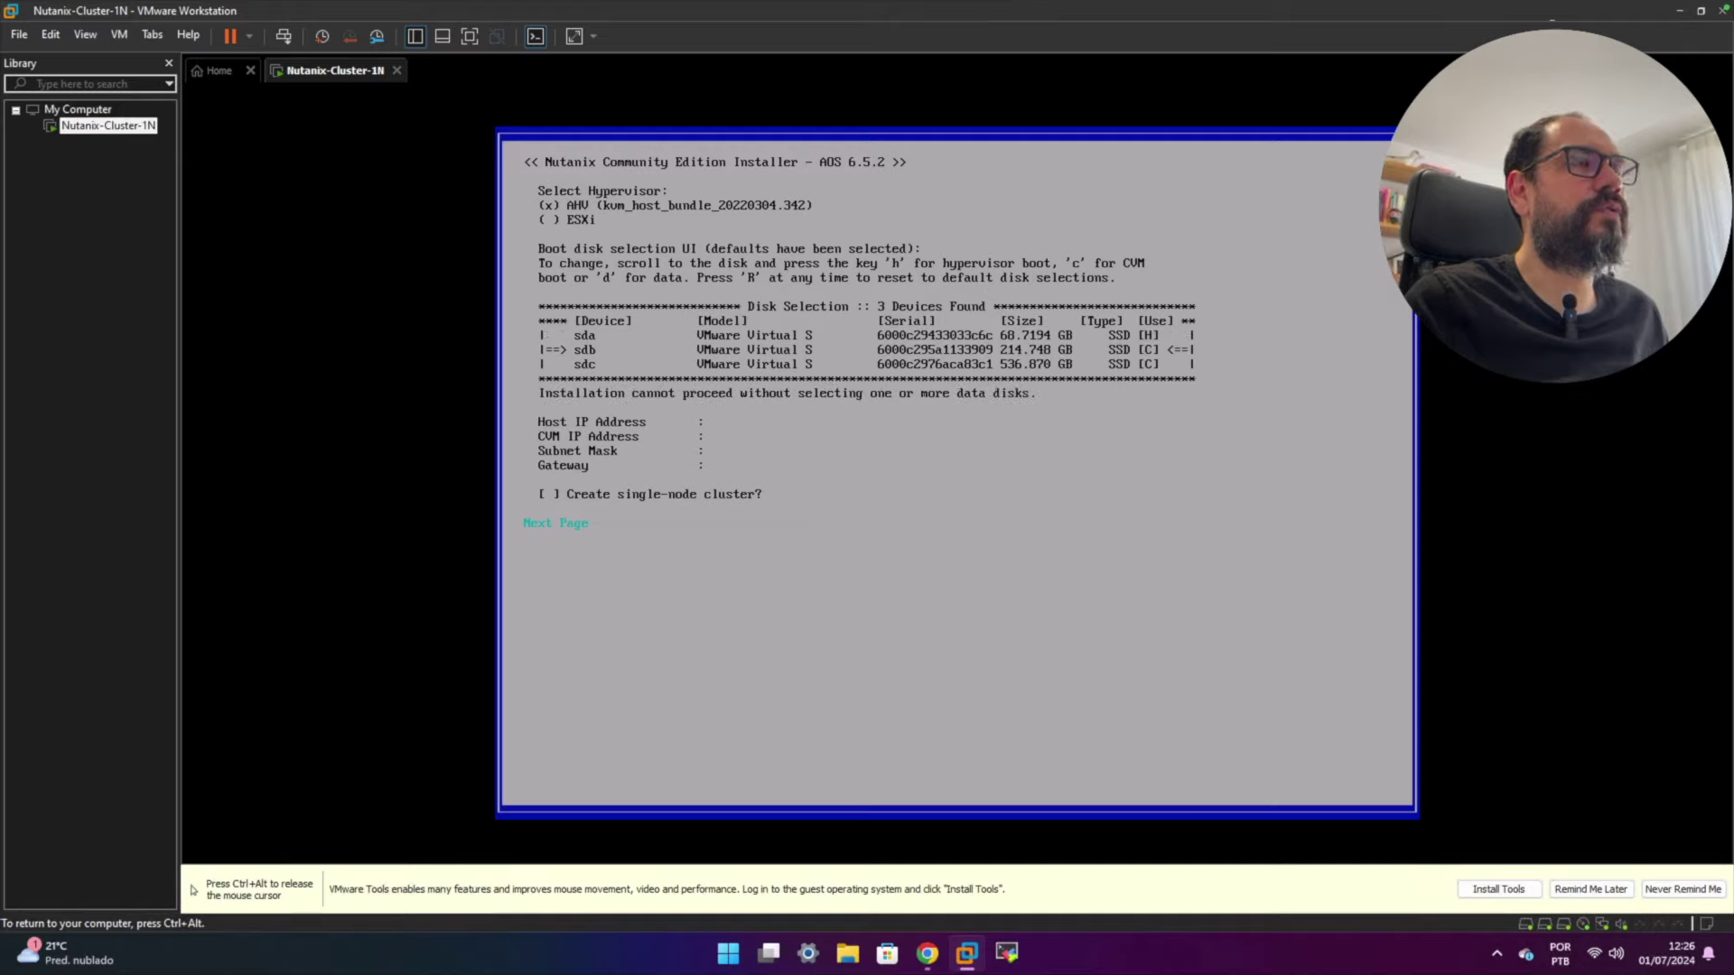
pyautogui.press('Down')
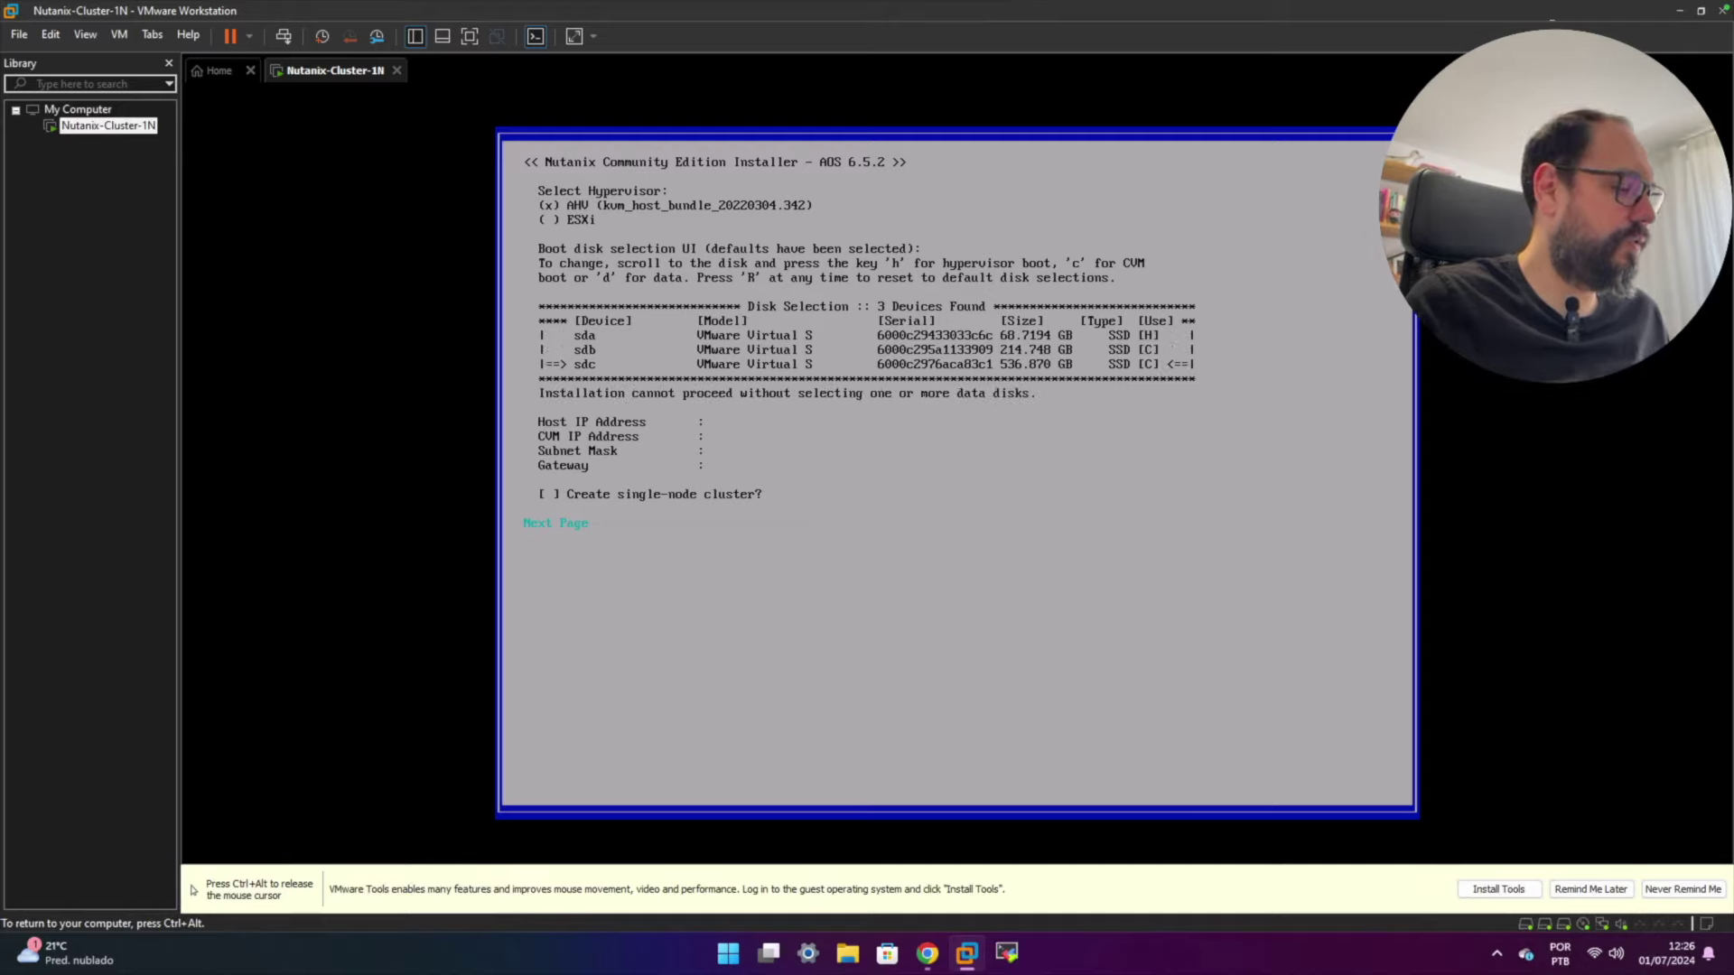
pyautogui.press('d')
pyautogui.press('Up')
pyautogui.press('Up')
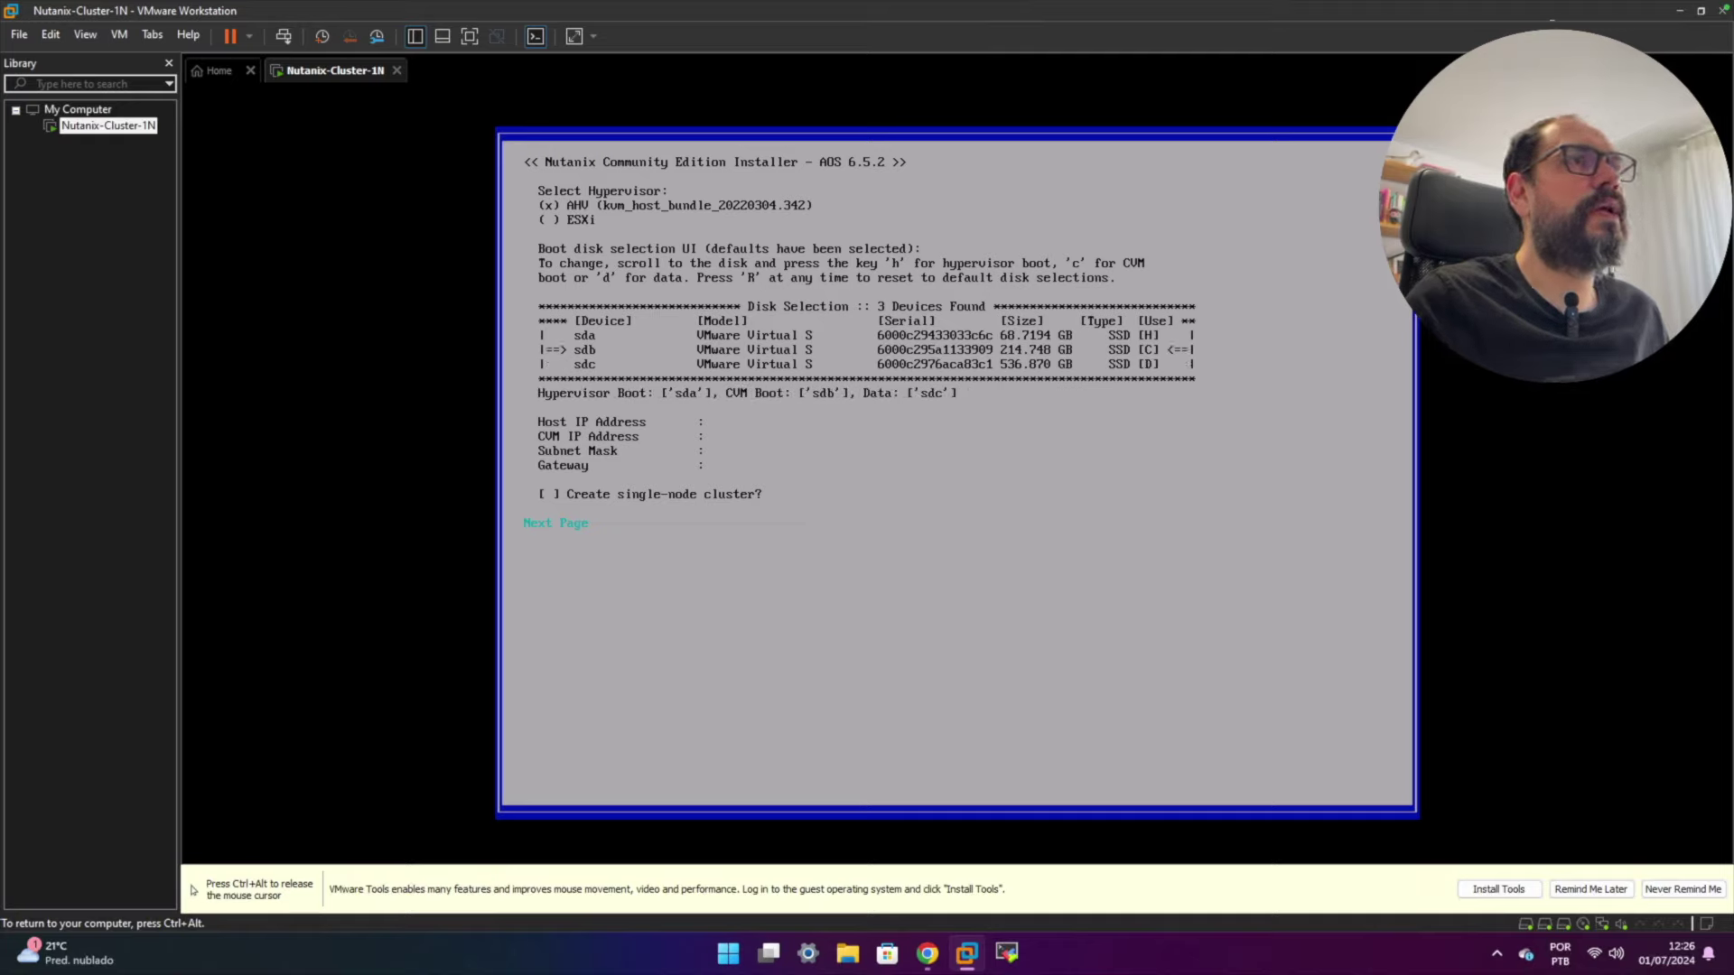
pyautogui.press('Down')
pyautogui.press('Down')
pyautogui.press('Up')
pyautogui.press('Up')
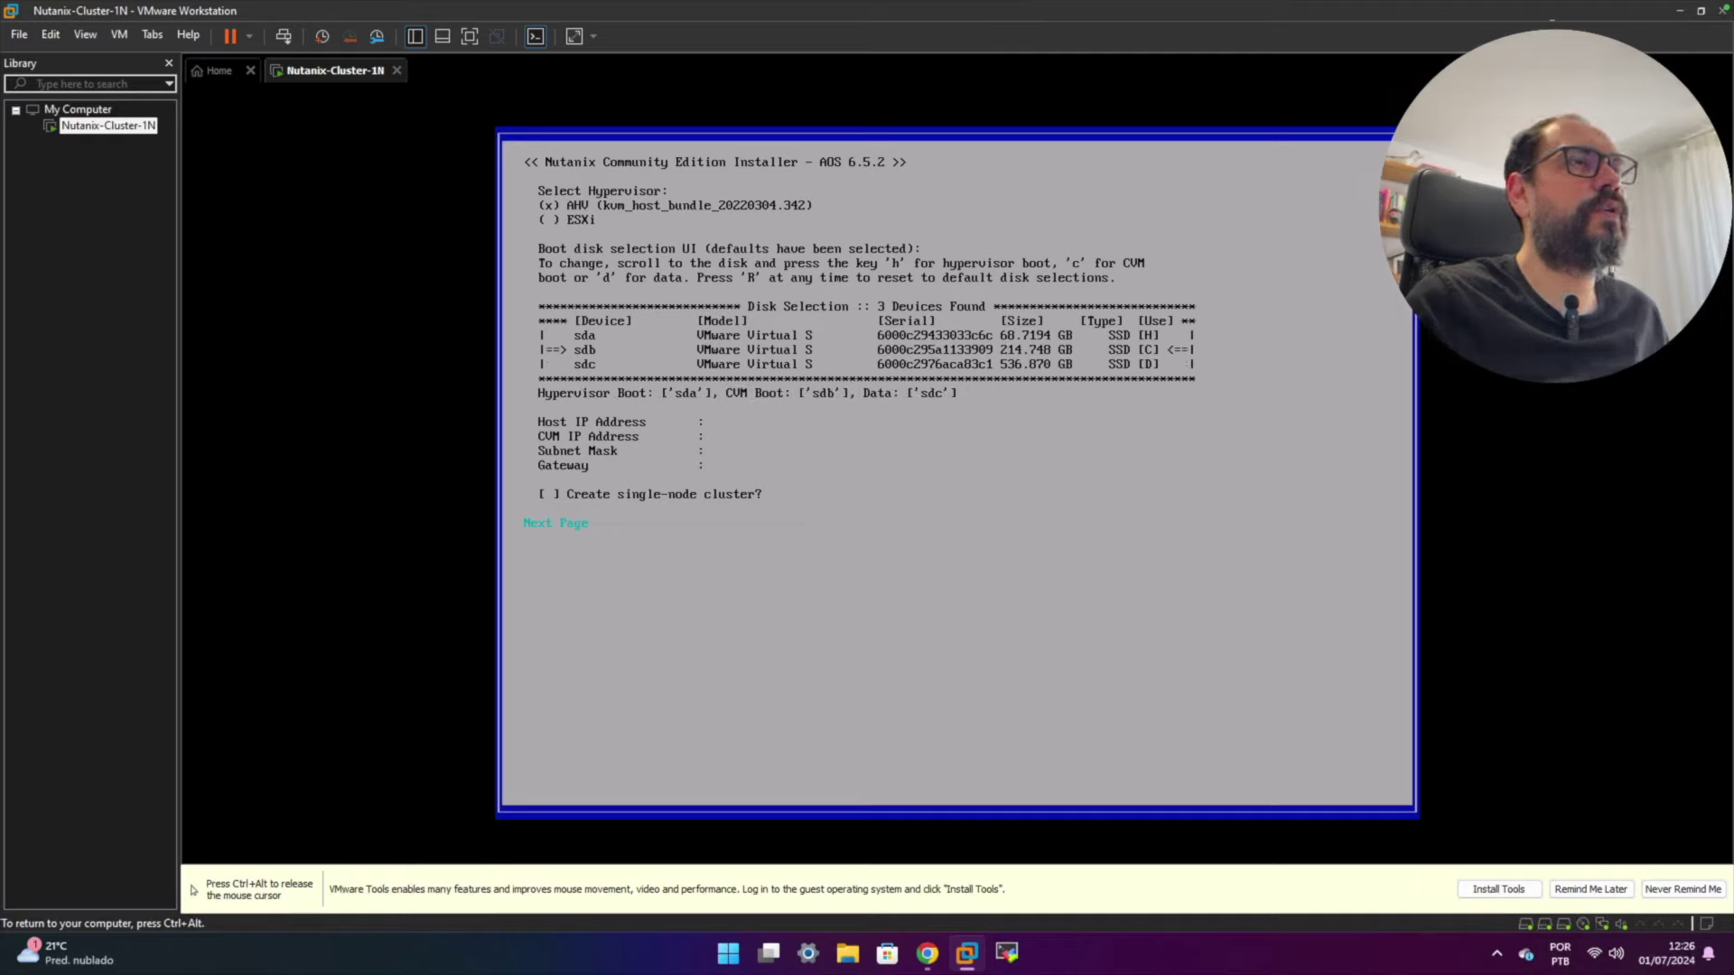
pyautogui.press('Down')
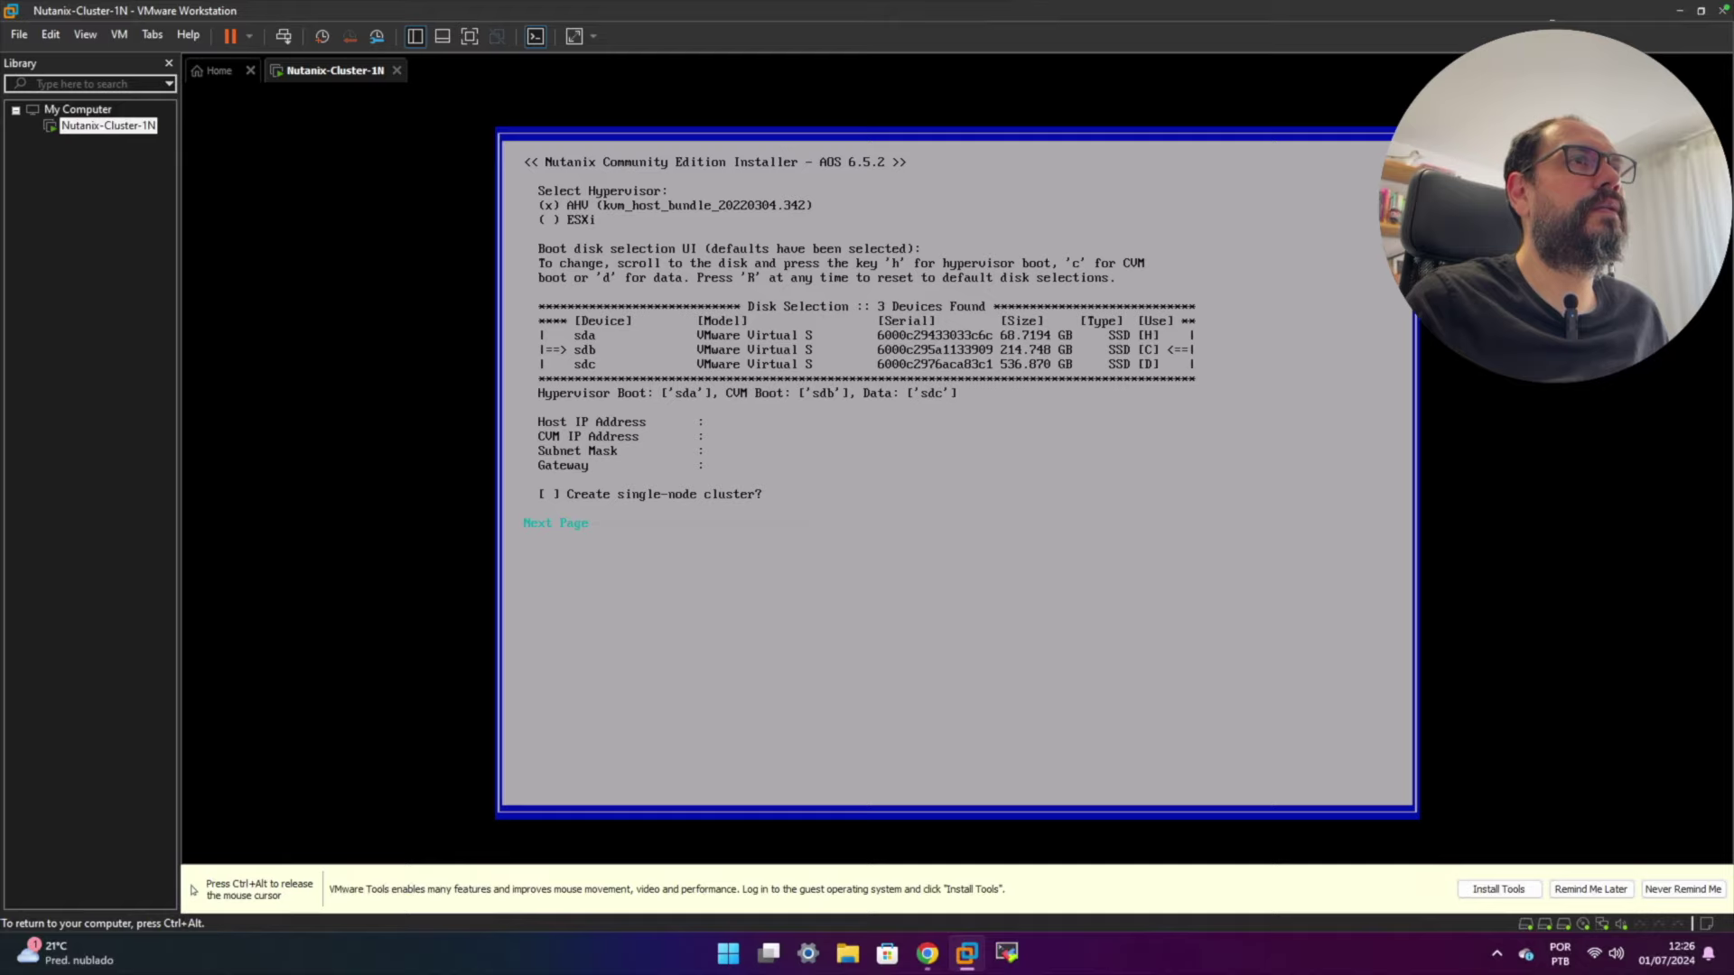
pyautogui.press('Down')
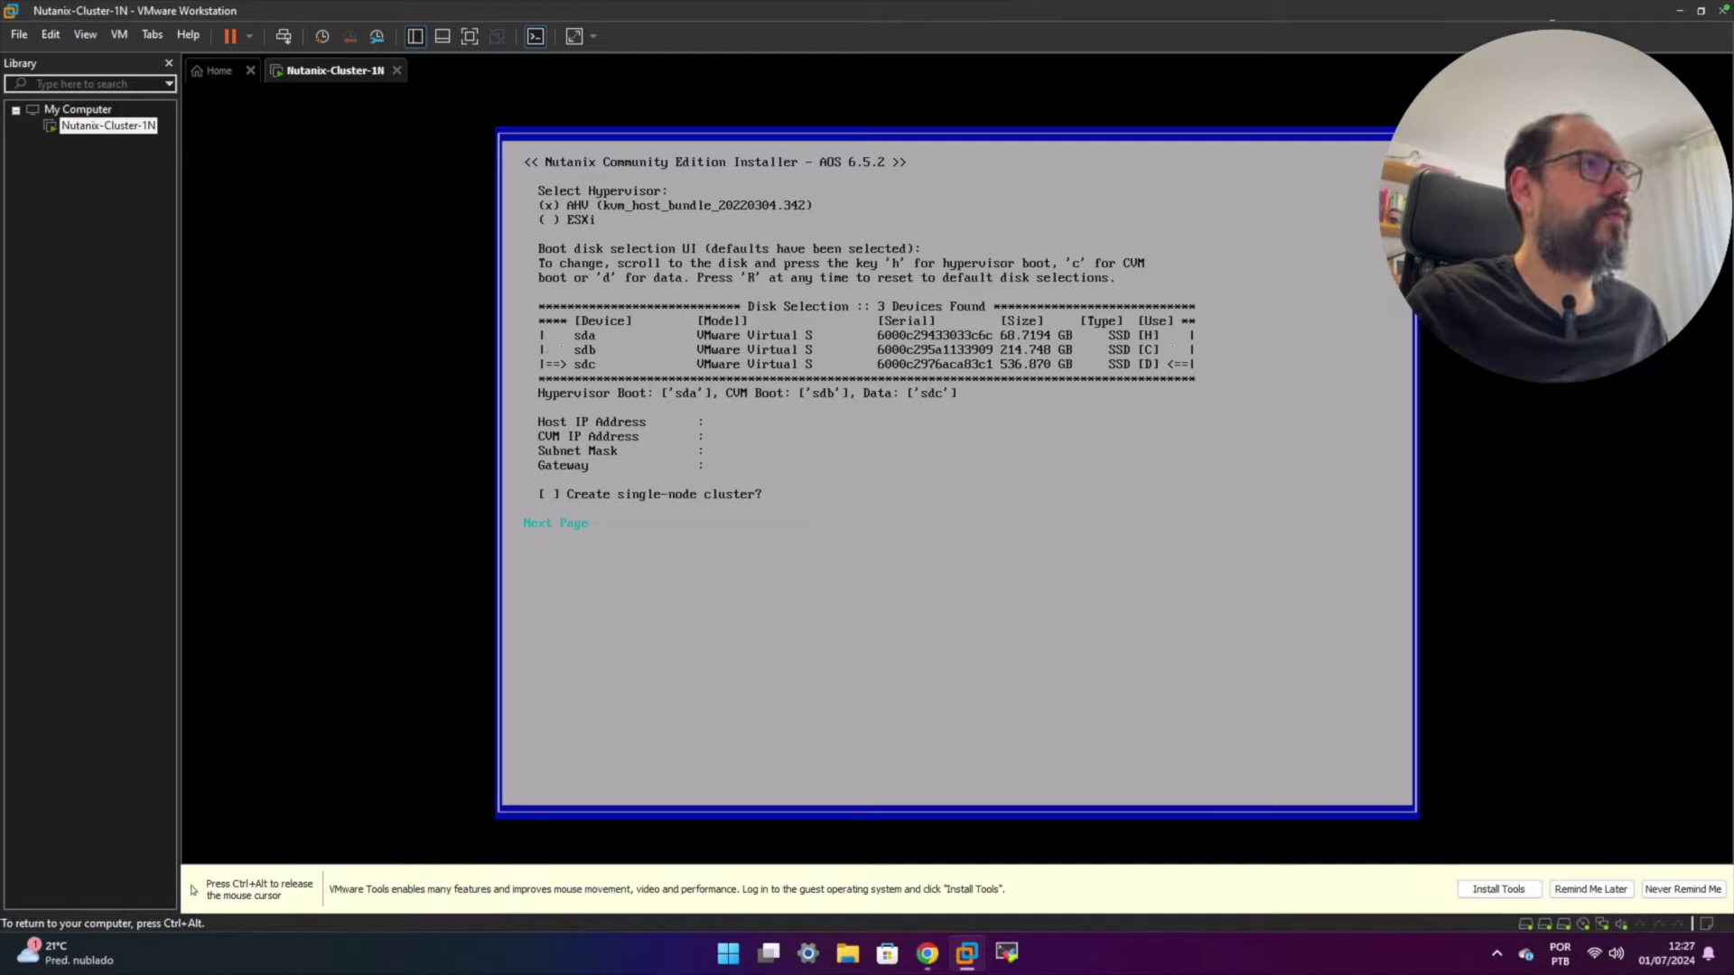
pyautogui.press('Tab')
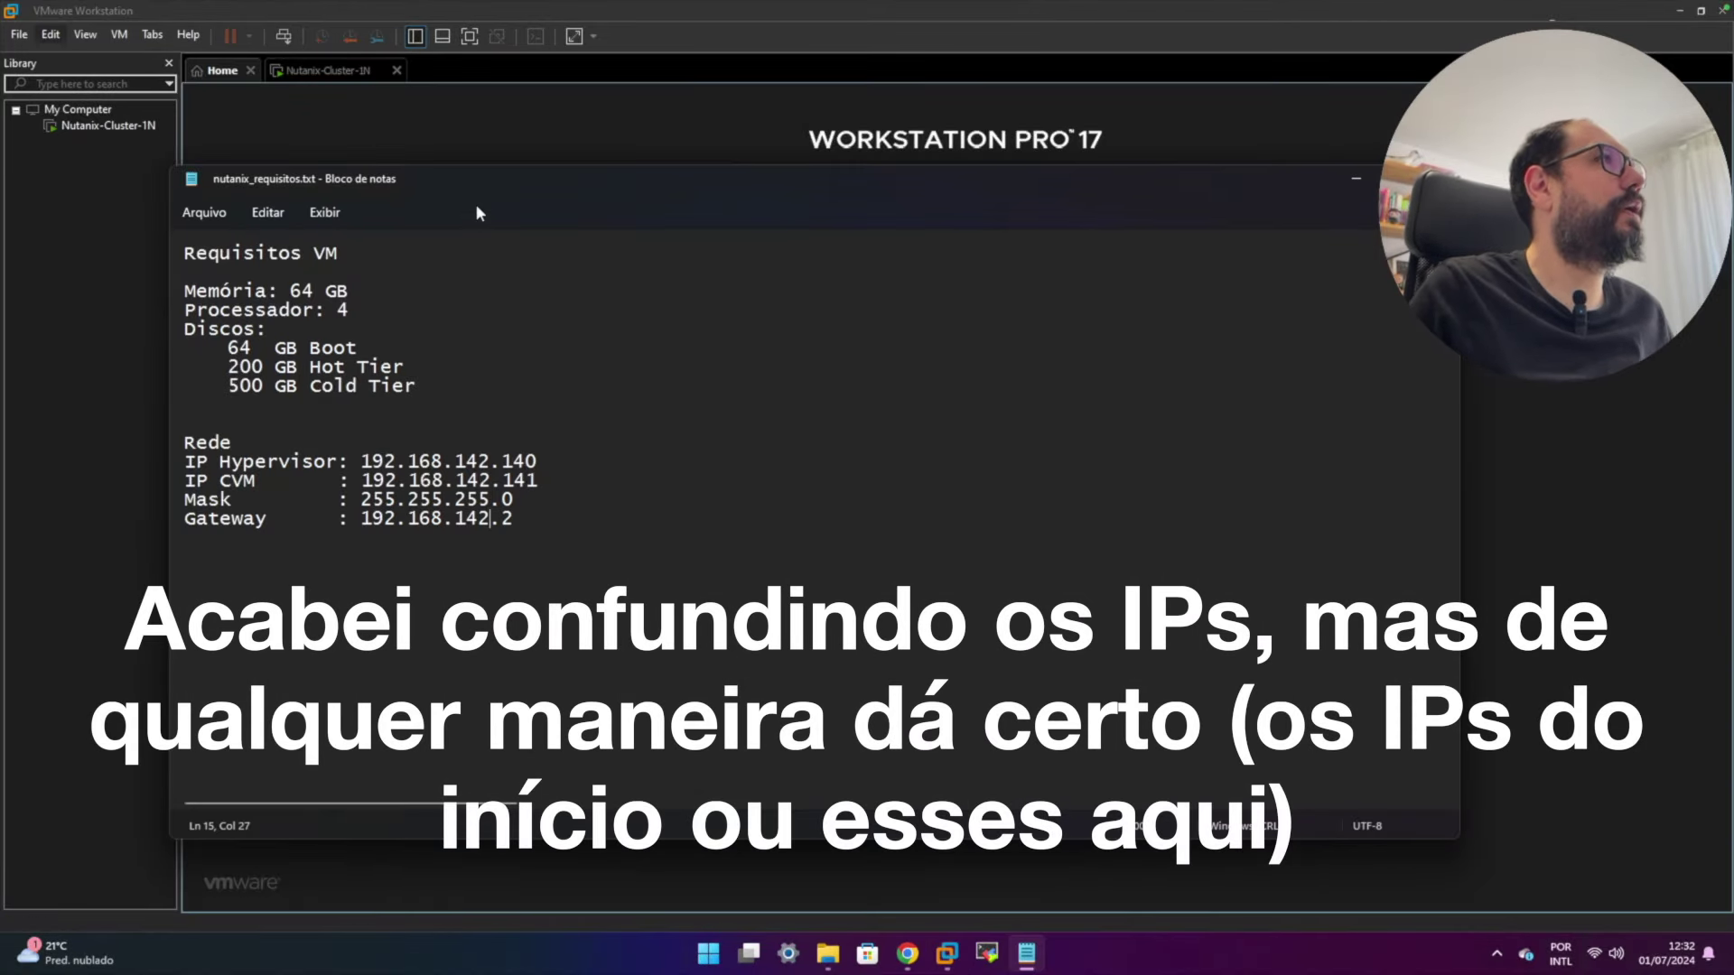
# - Review the 192.168.142.140 and .141 IPs in the notes, then open VMware's Virtual Network Editor
pyautogui.moveTo(468, 180); pyautogui.dragTo(509, 168)
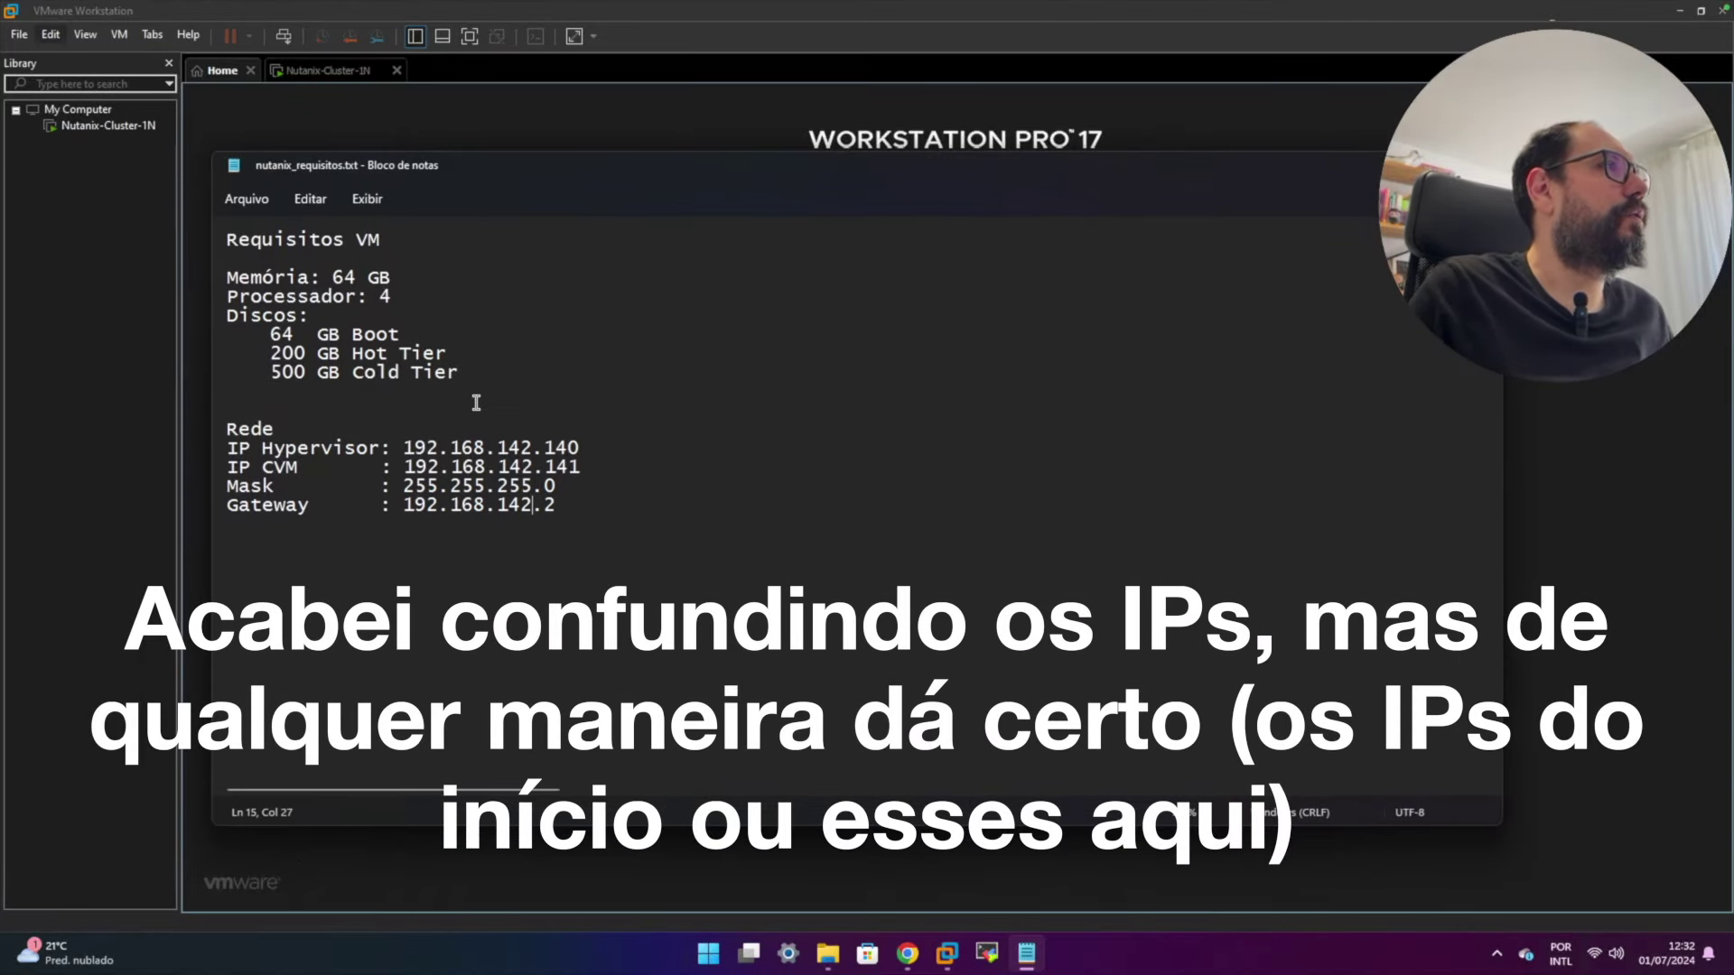
pyautogui.doubleClick(545, 443)
pyautogui.doubleClick(552, 464)
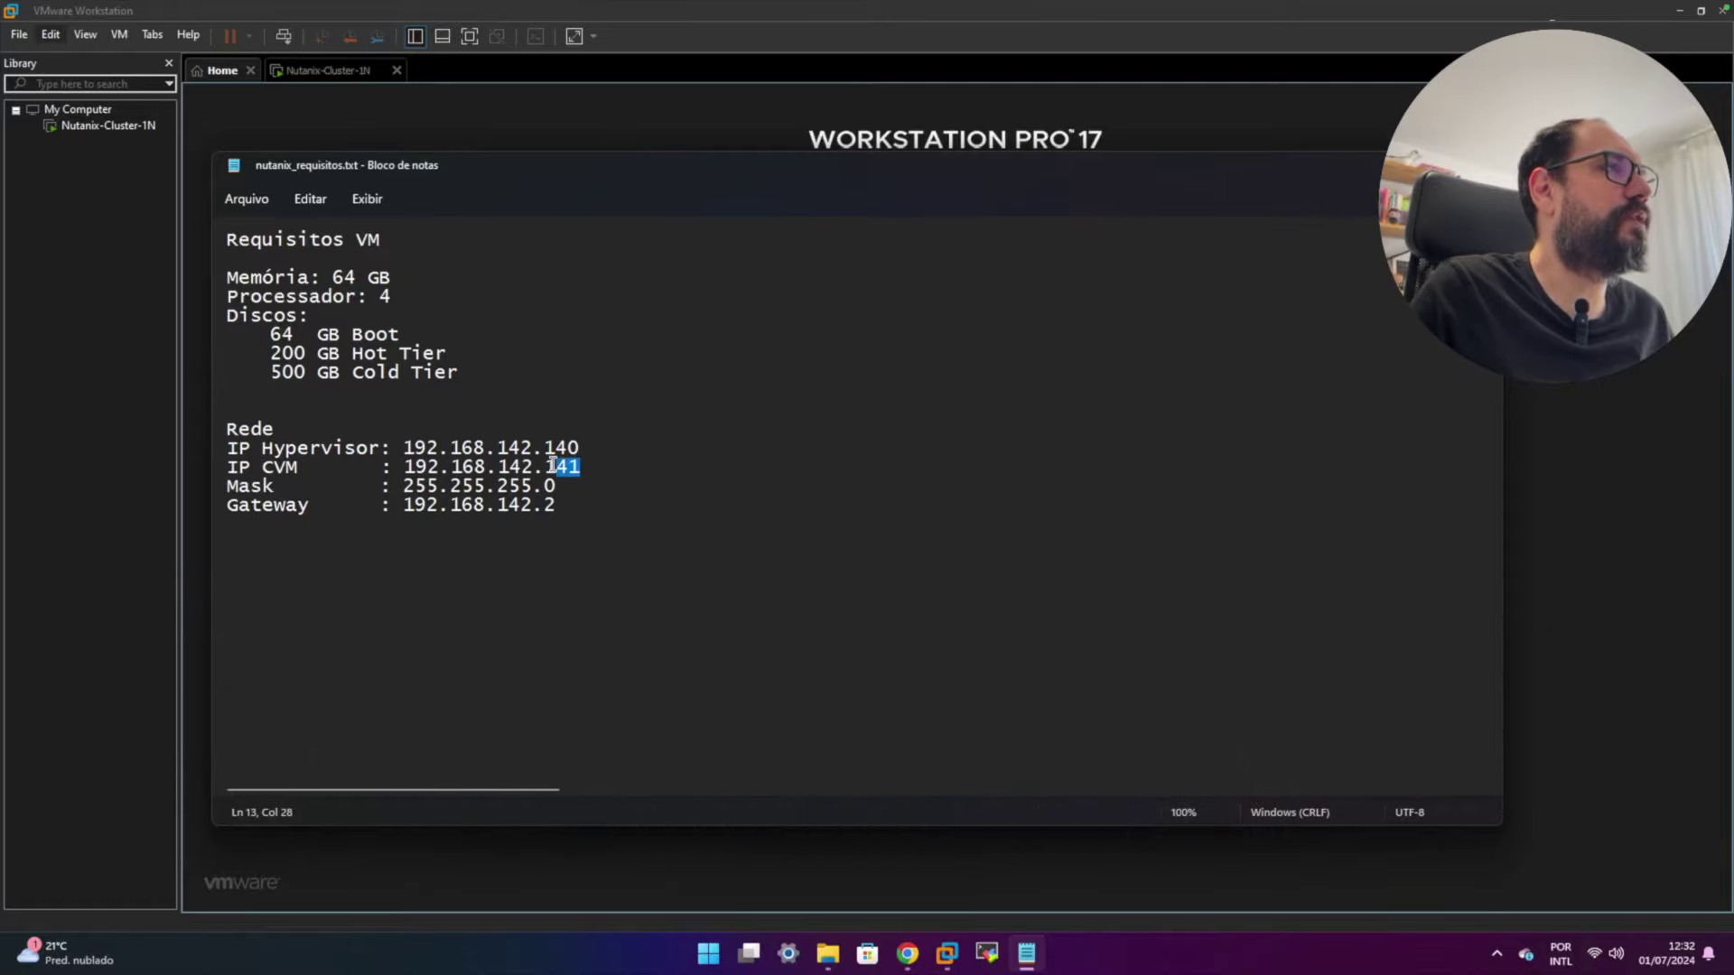
pyautogui.moveTo(403, 448); pyautogui.dragTo(533, 448)
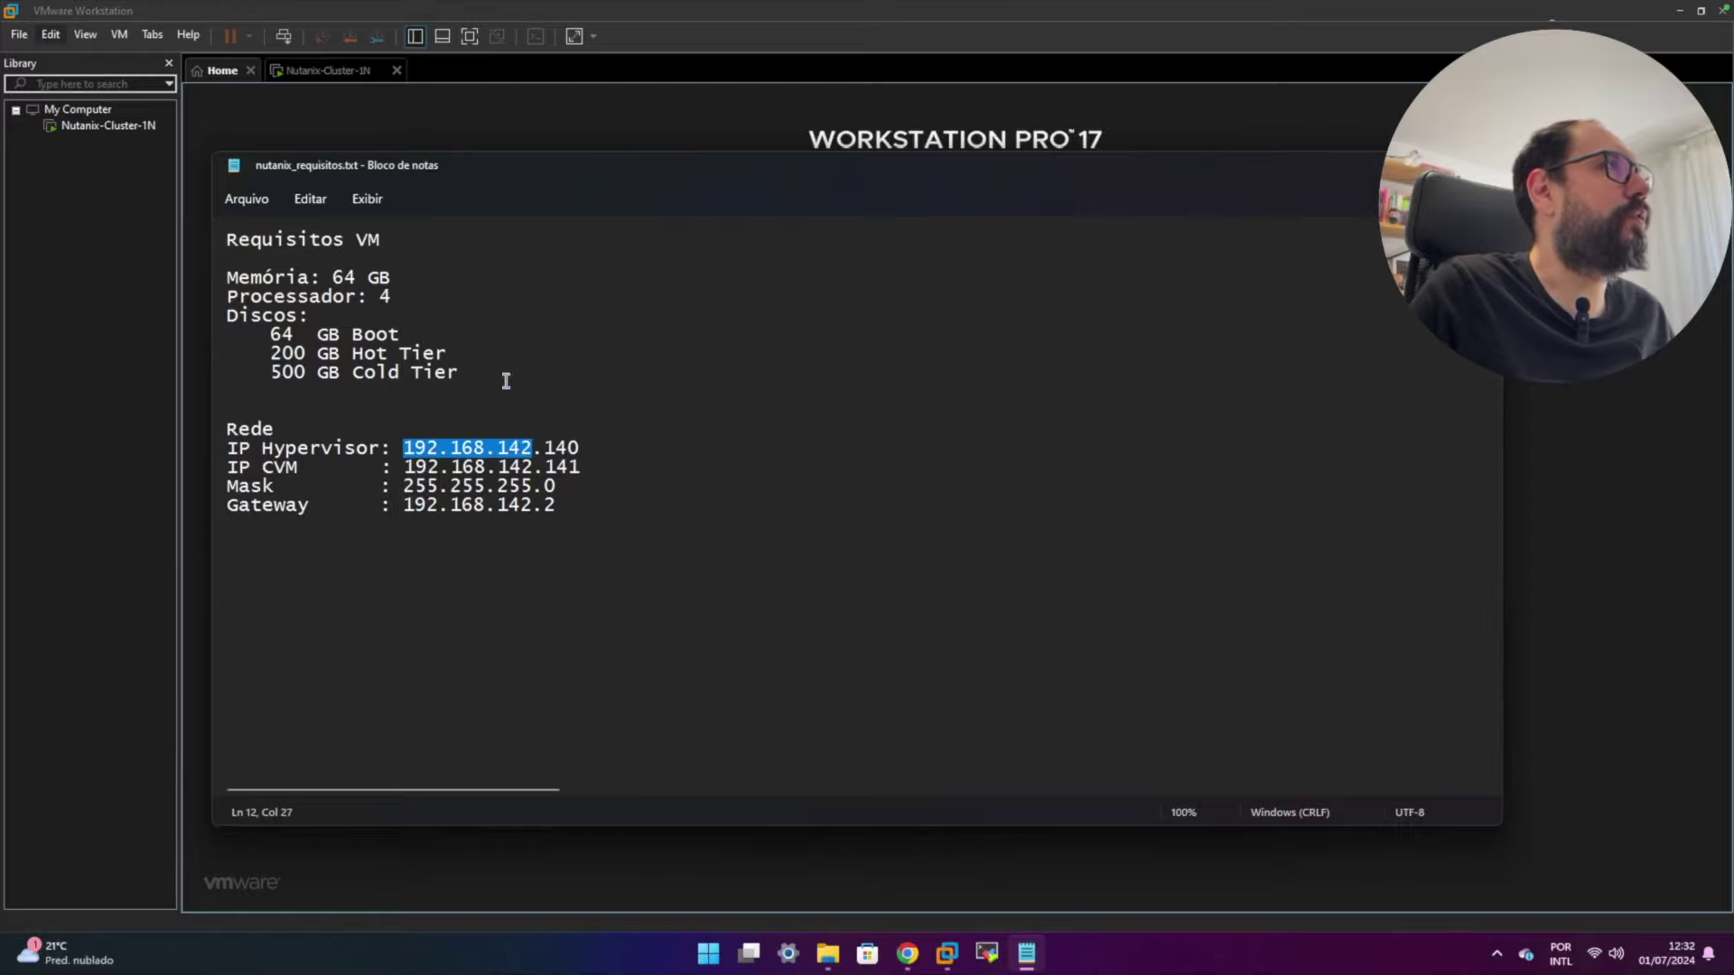
pyautogui.click(51, 35)
pyautogui.click(122, 124)
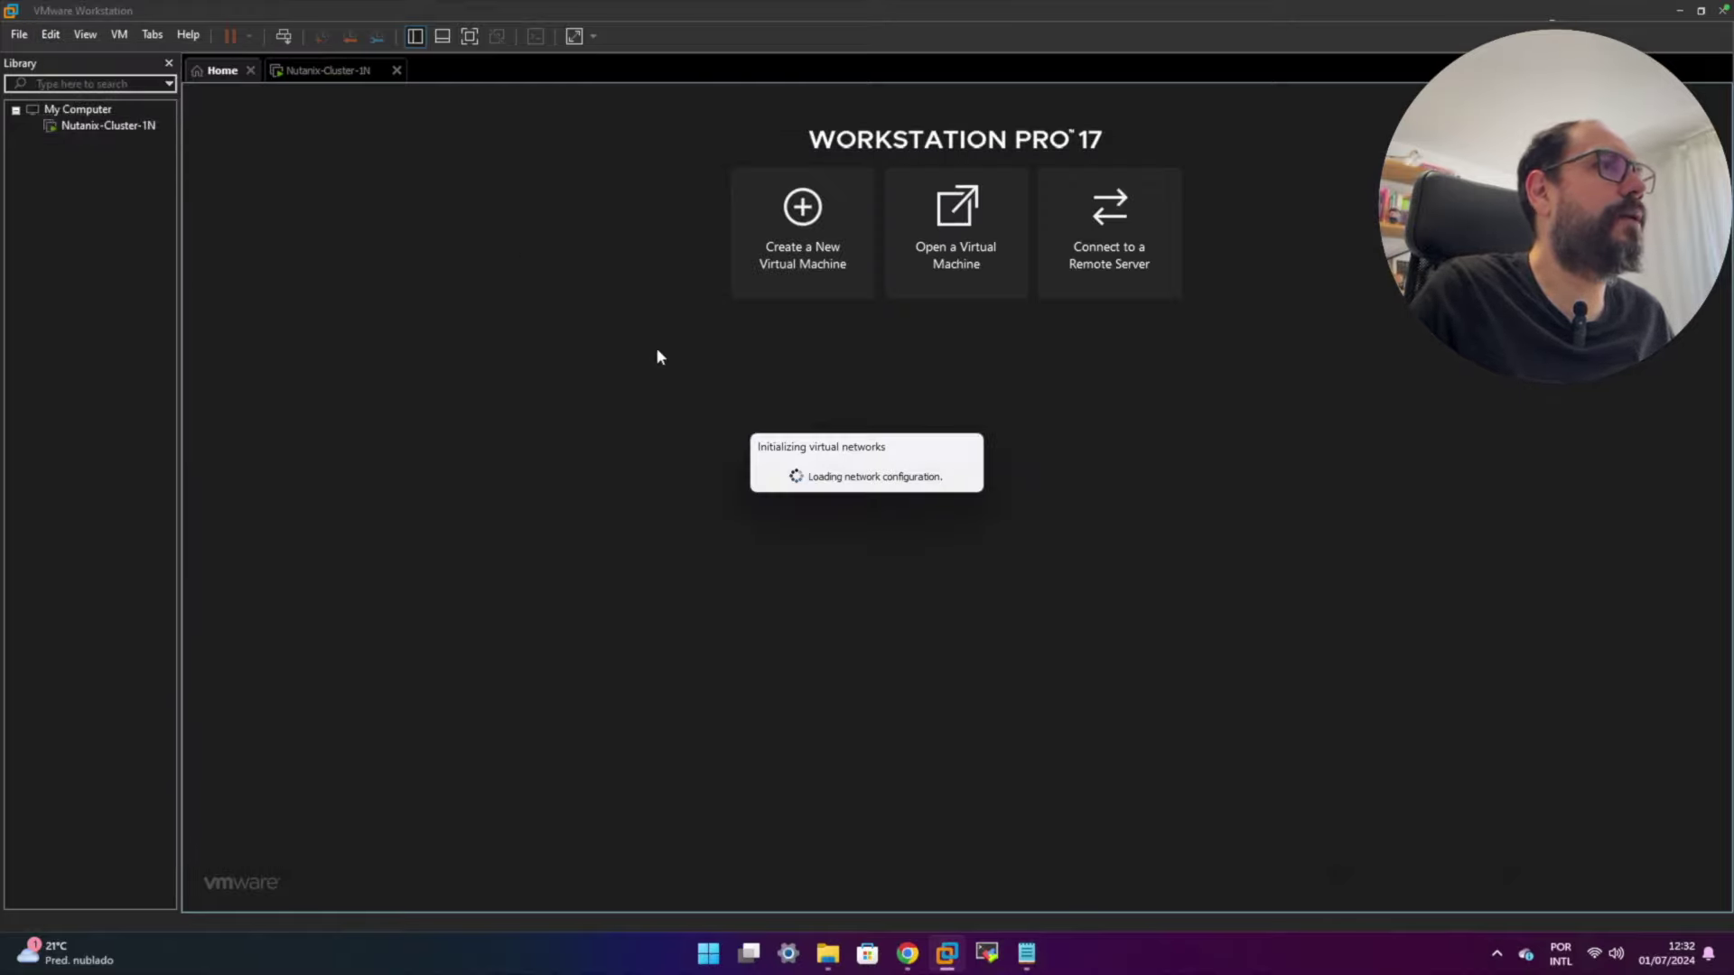
# - Inspect VMnet8 NAT in the Virtual Network Editor, then recheck the .140 and .141 IPs
pyautogui.click(634, 296)
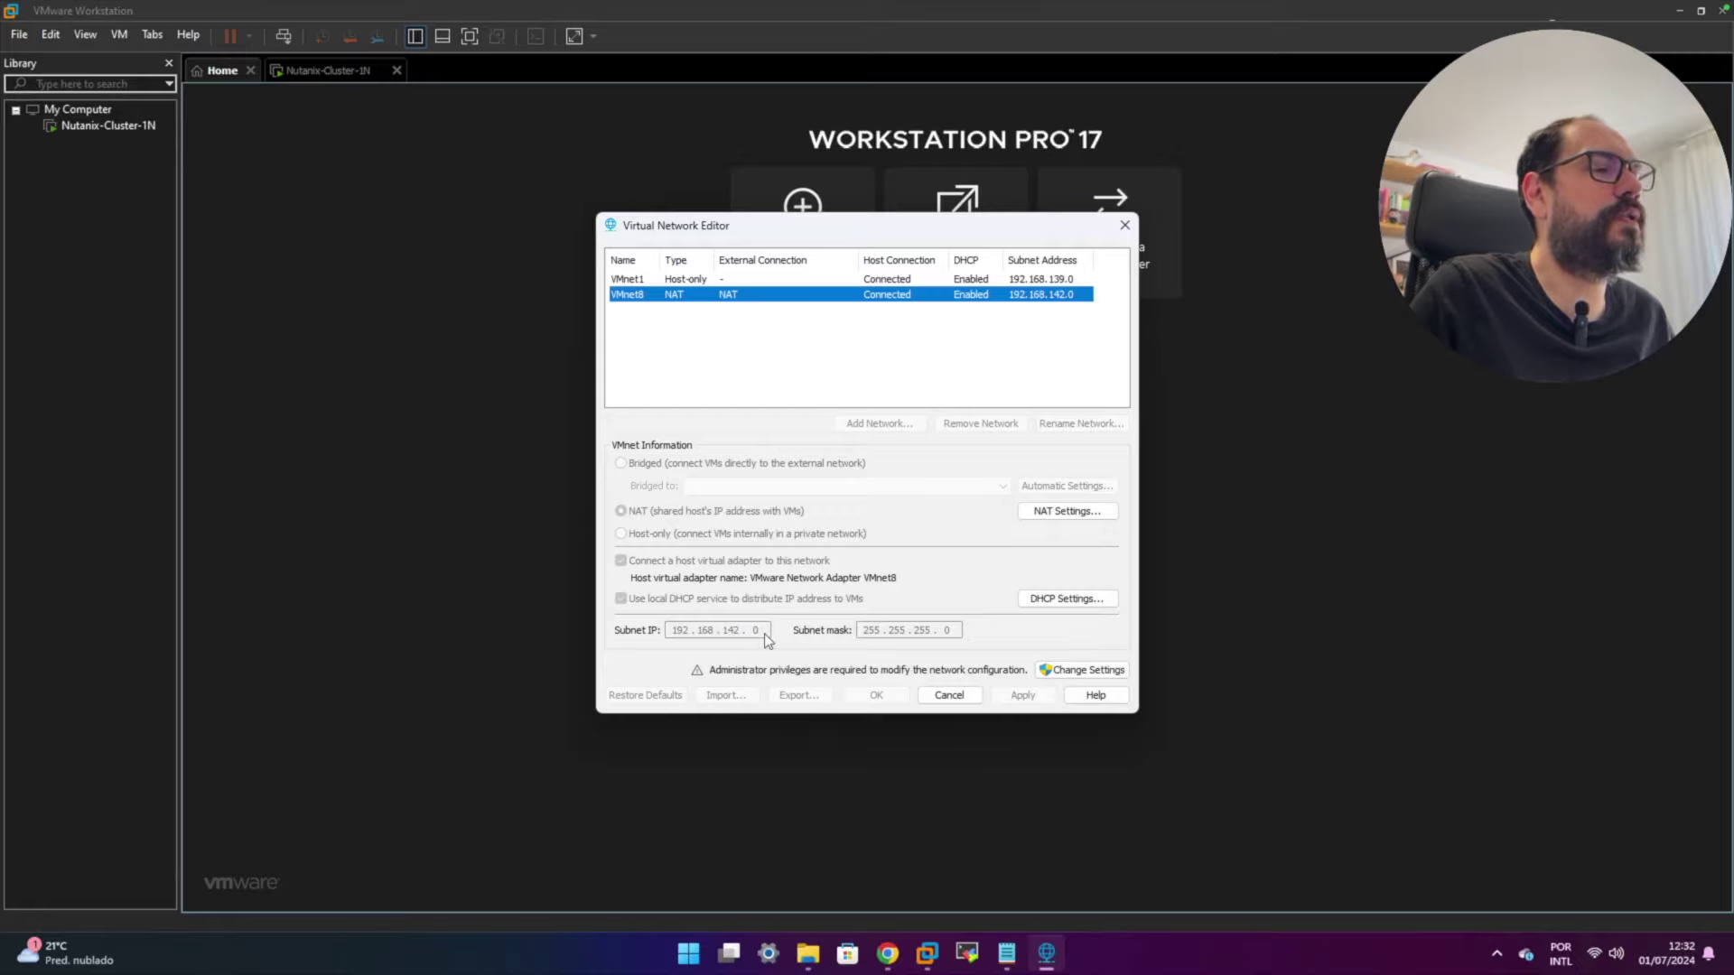
pyautogui.click(962, 696)
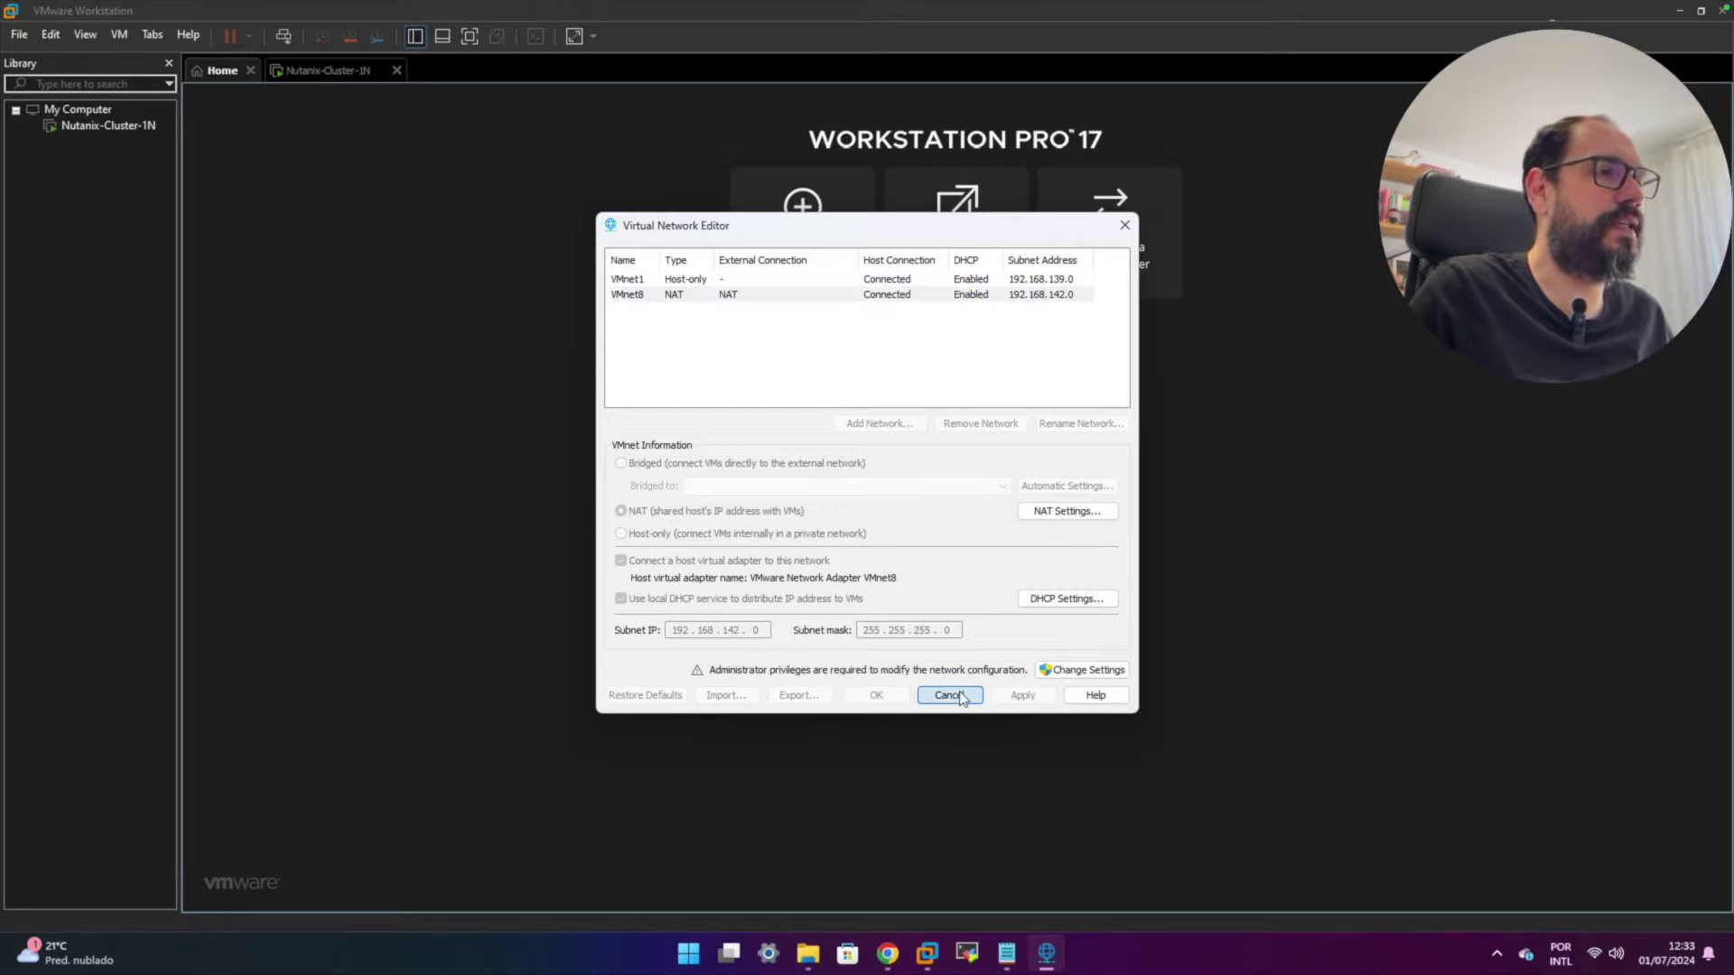
pyautogui.click(1027, 952)
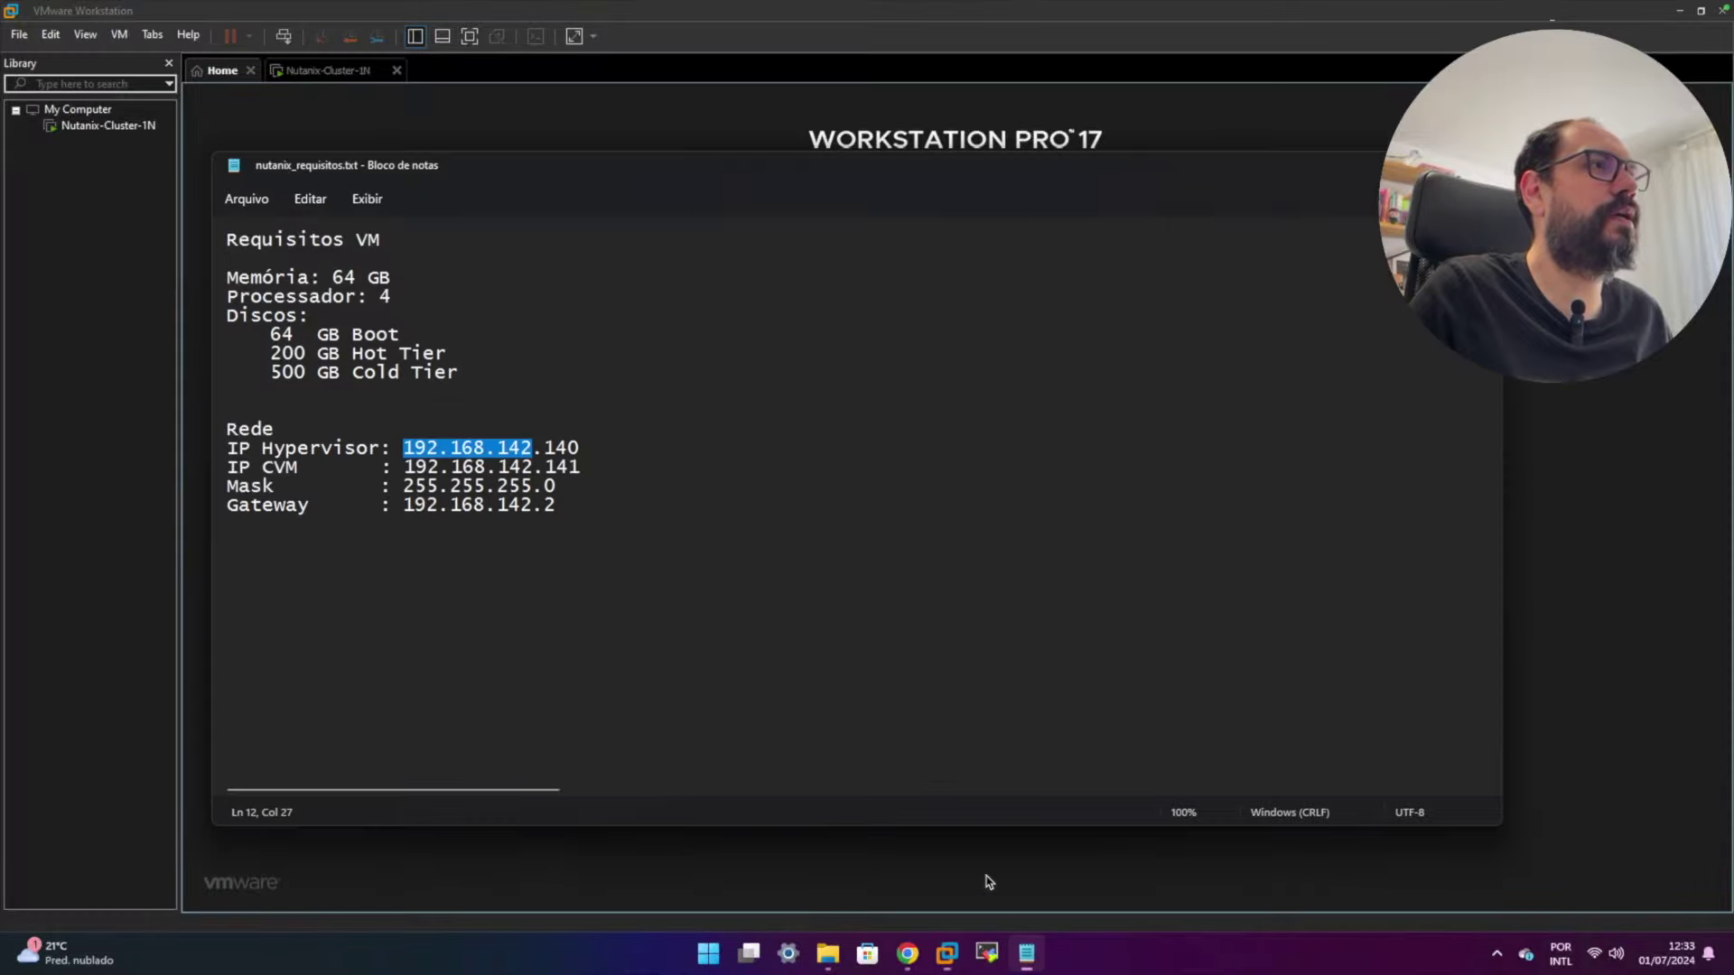
pyautogui.doubleClick(560, 449)
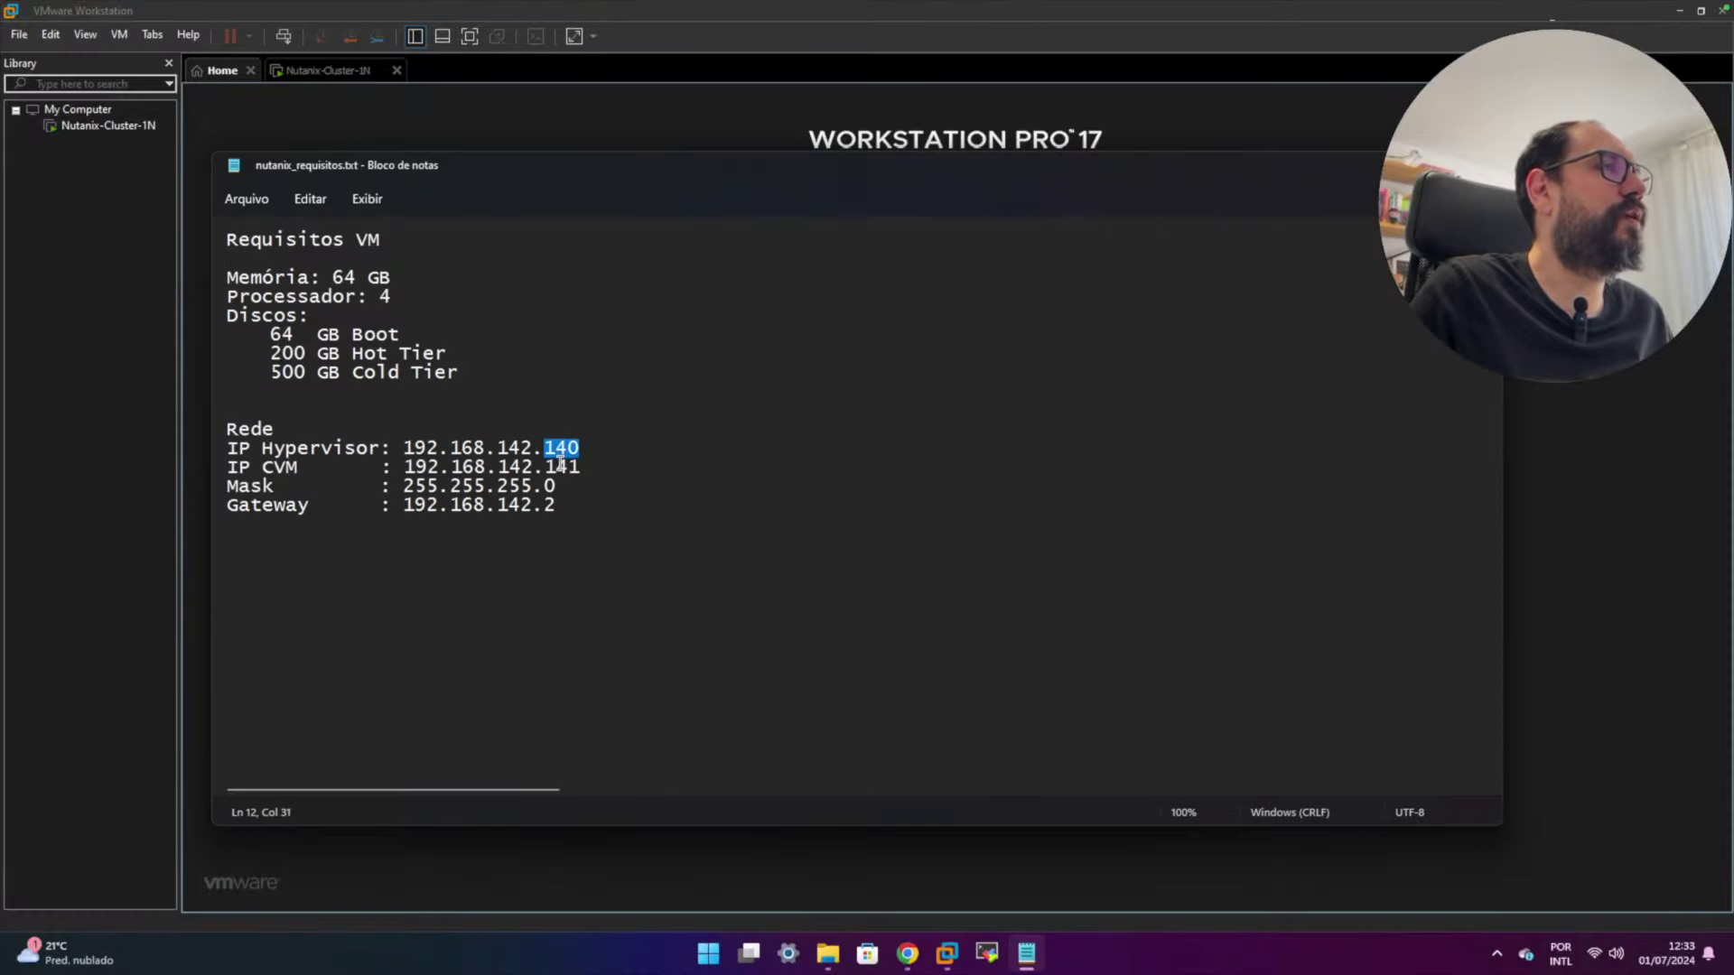
pyautogui.doubleClick(561, 467)
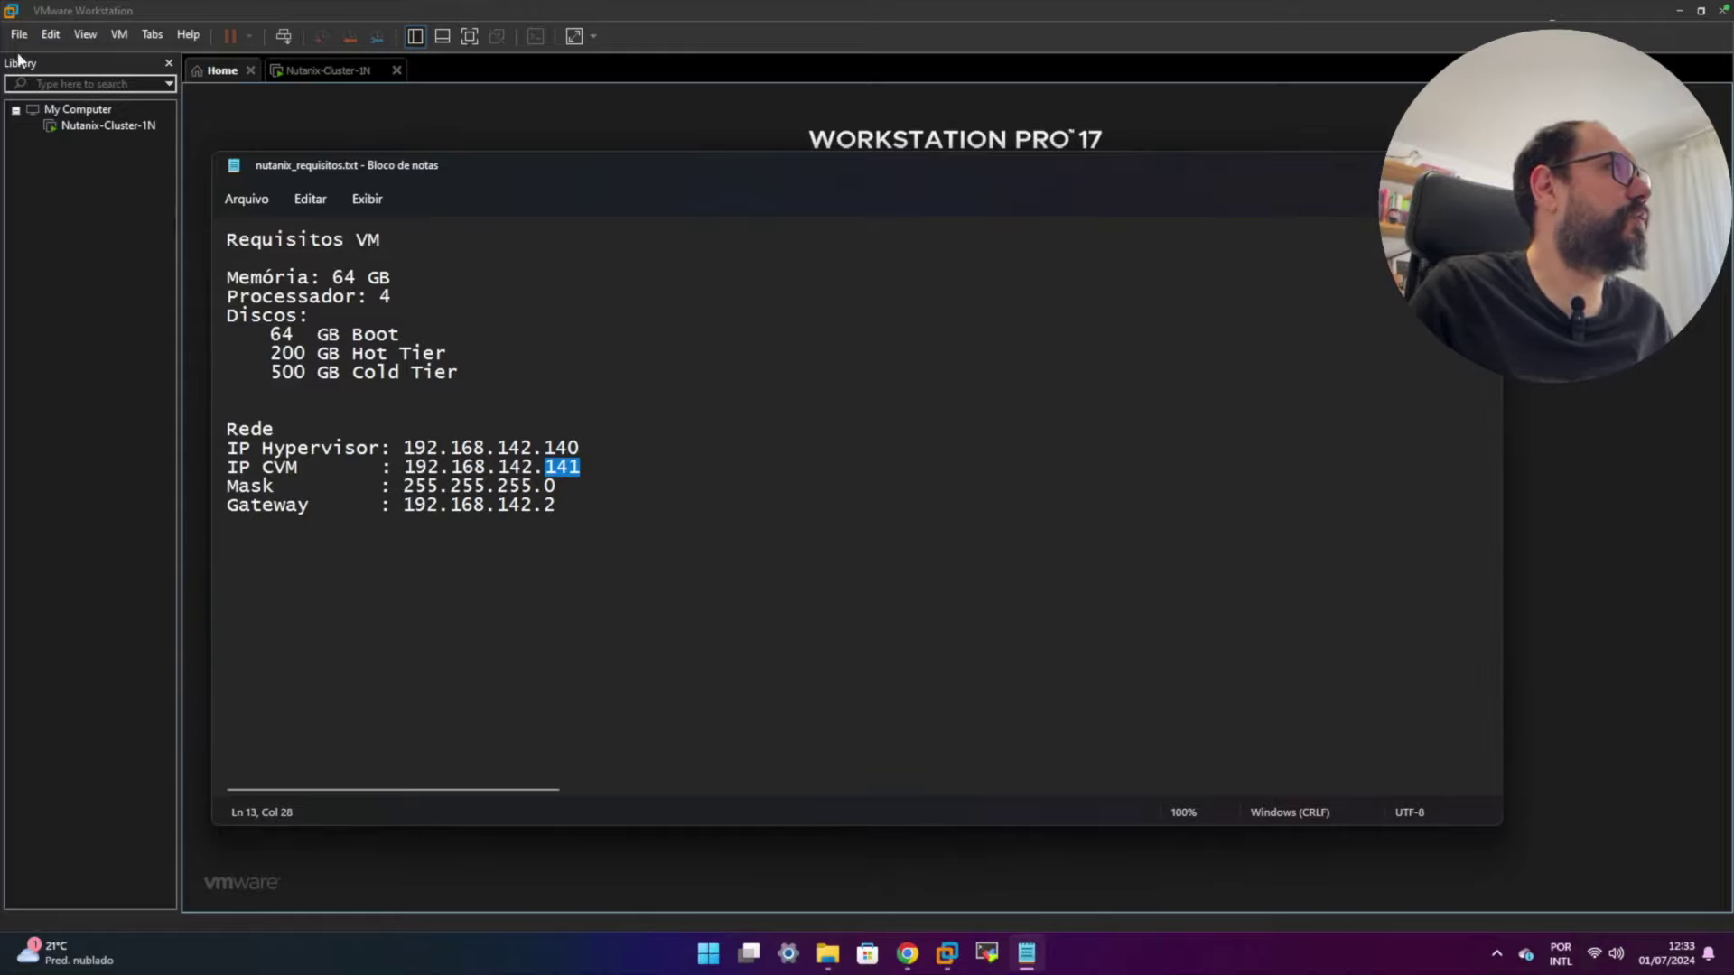
# - Reopen the Virtual Network Editor to confirm VMnet8 NAT uses subnet 192.168.142.0
pyautogui.click(51, 34)
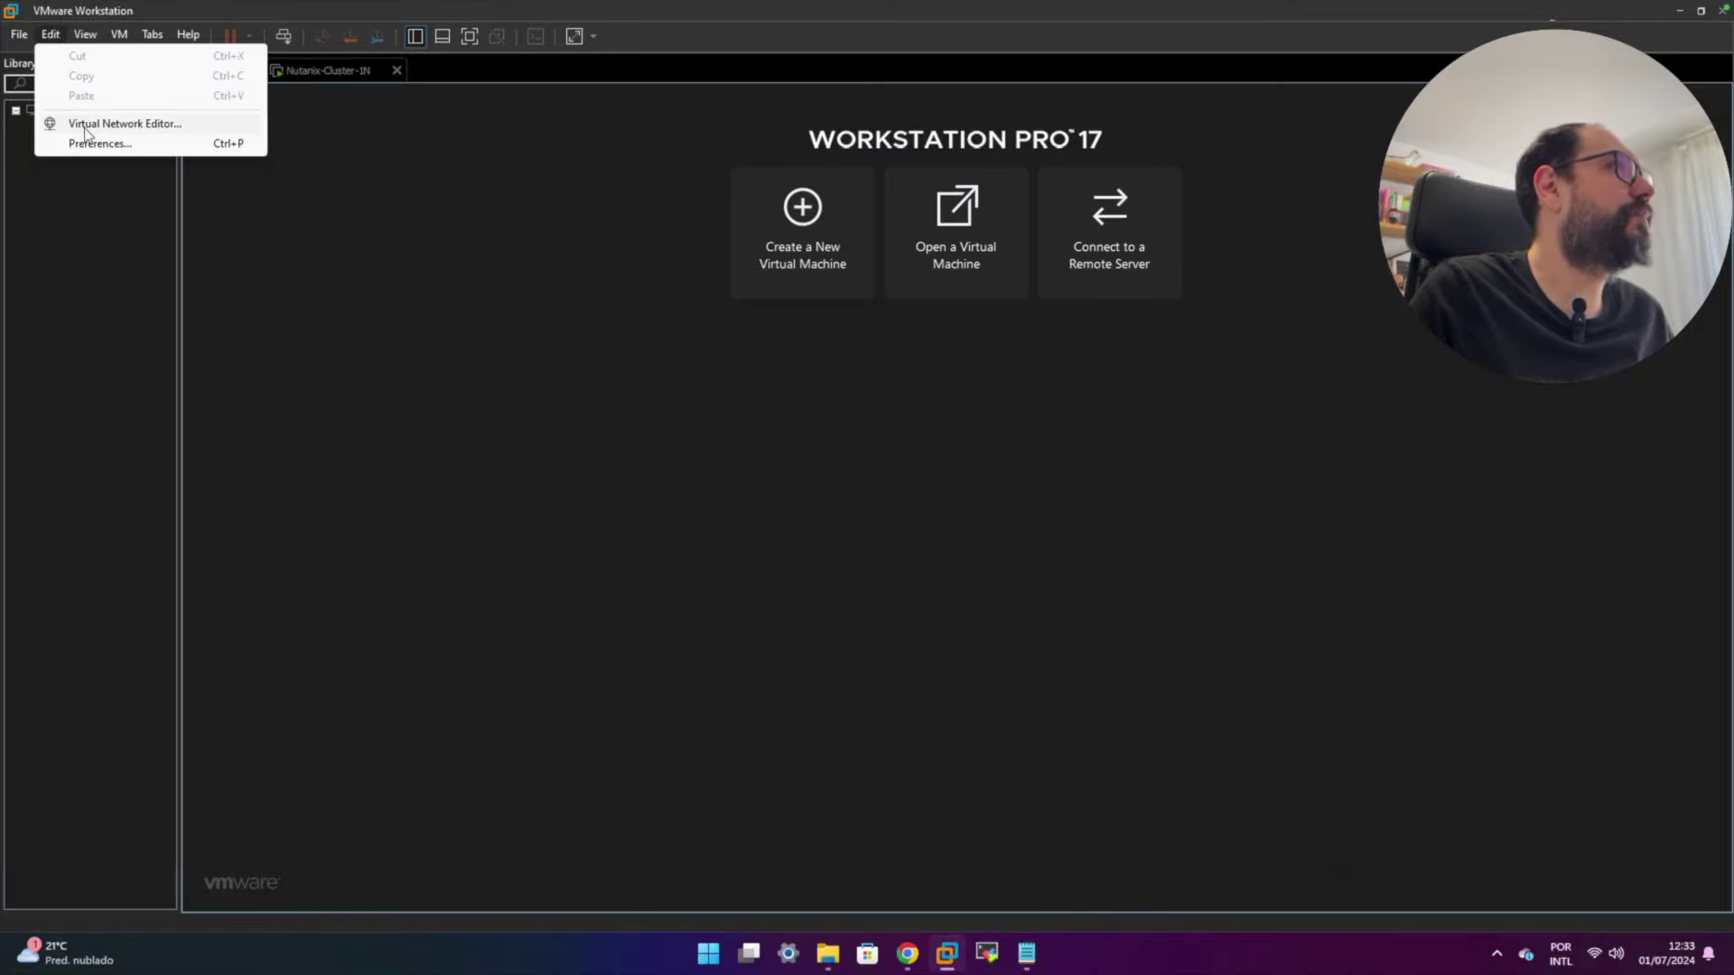
pyautogui.click(89, 123)
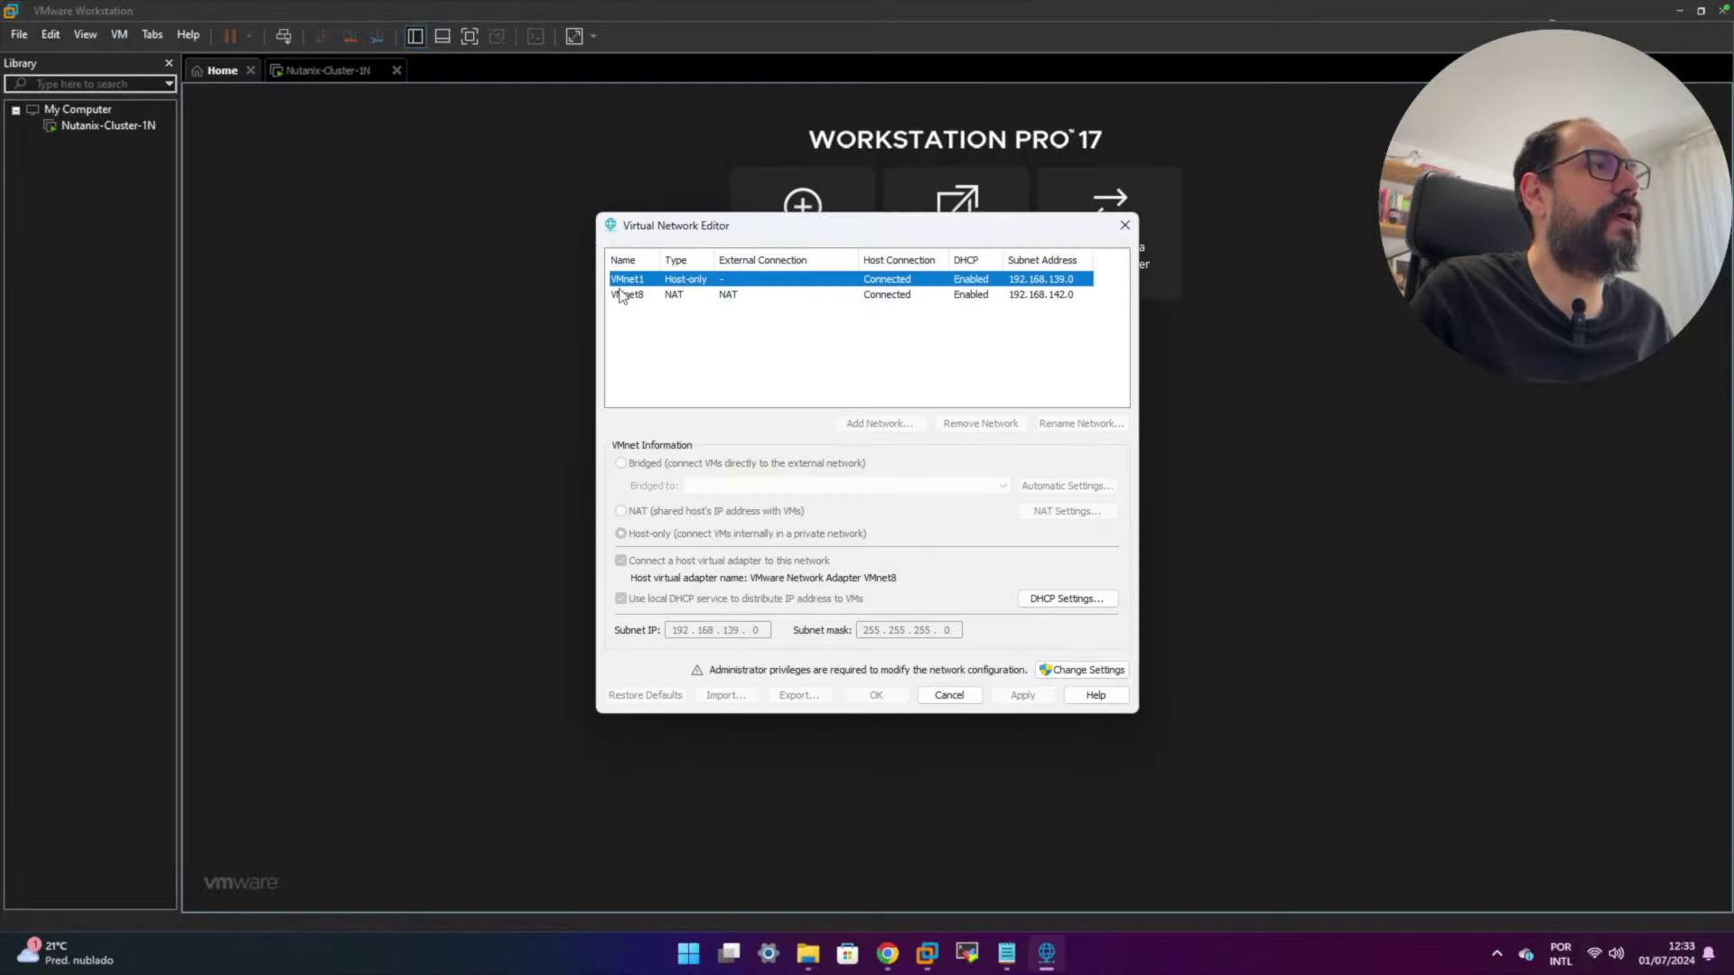
pyautogui.click(625, 295)
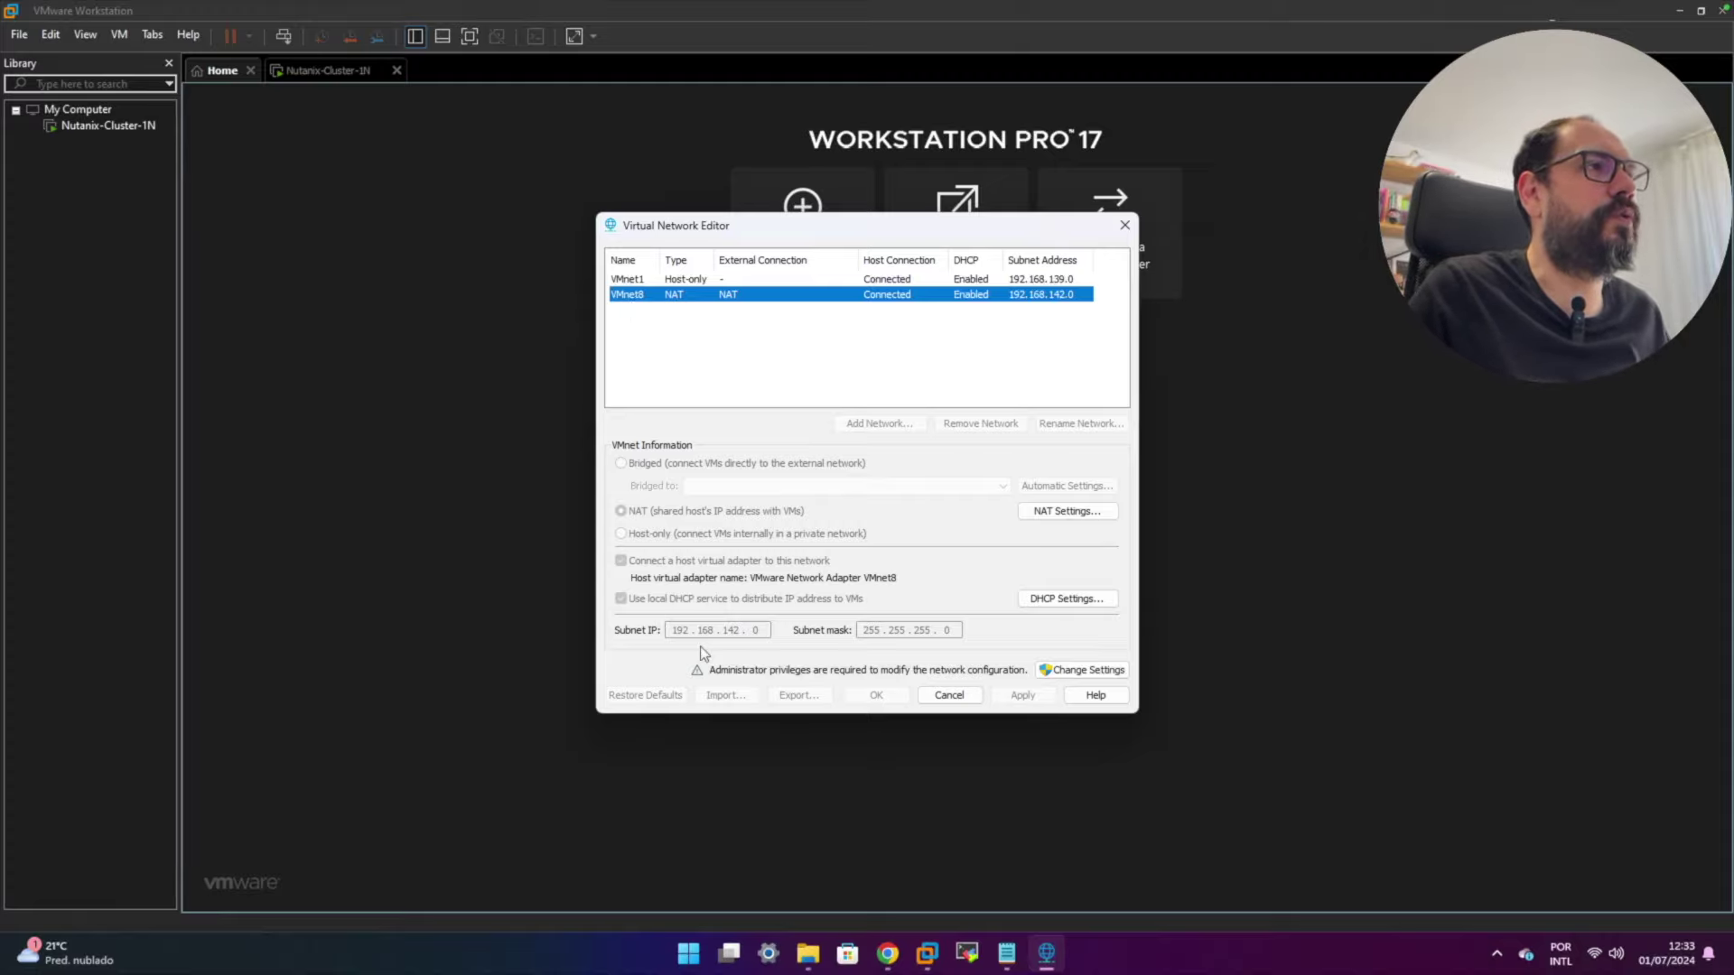
pyautogui.click(963, 697)
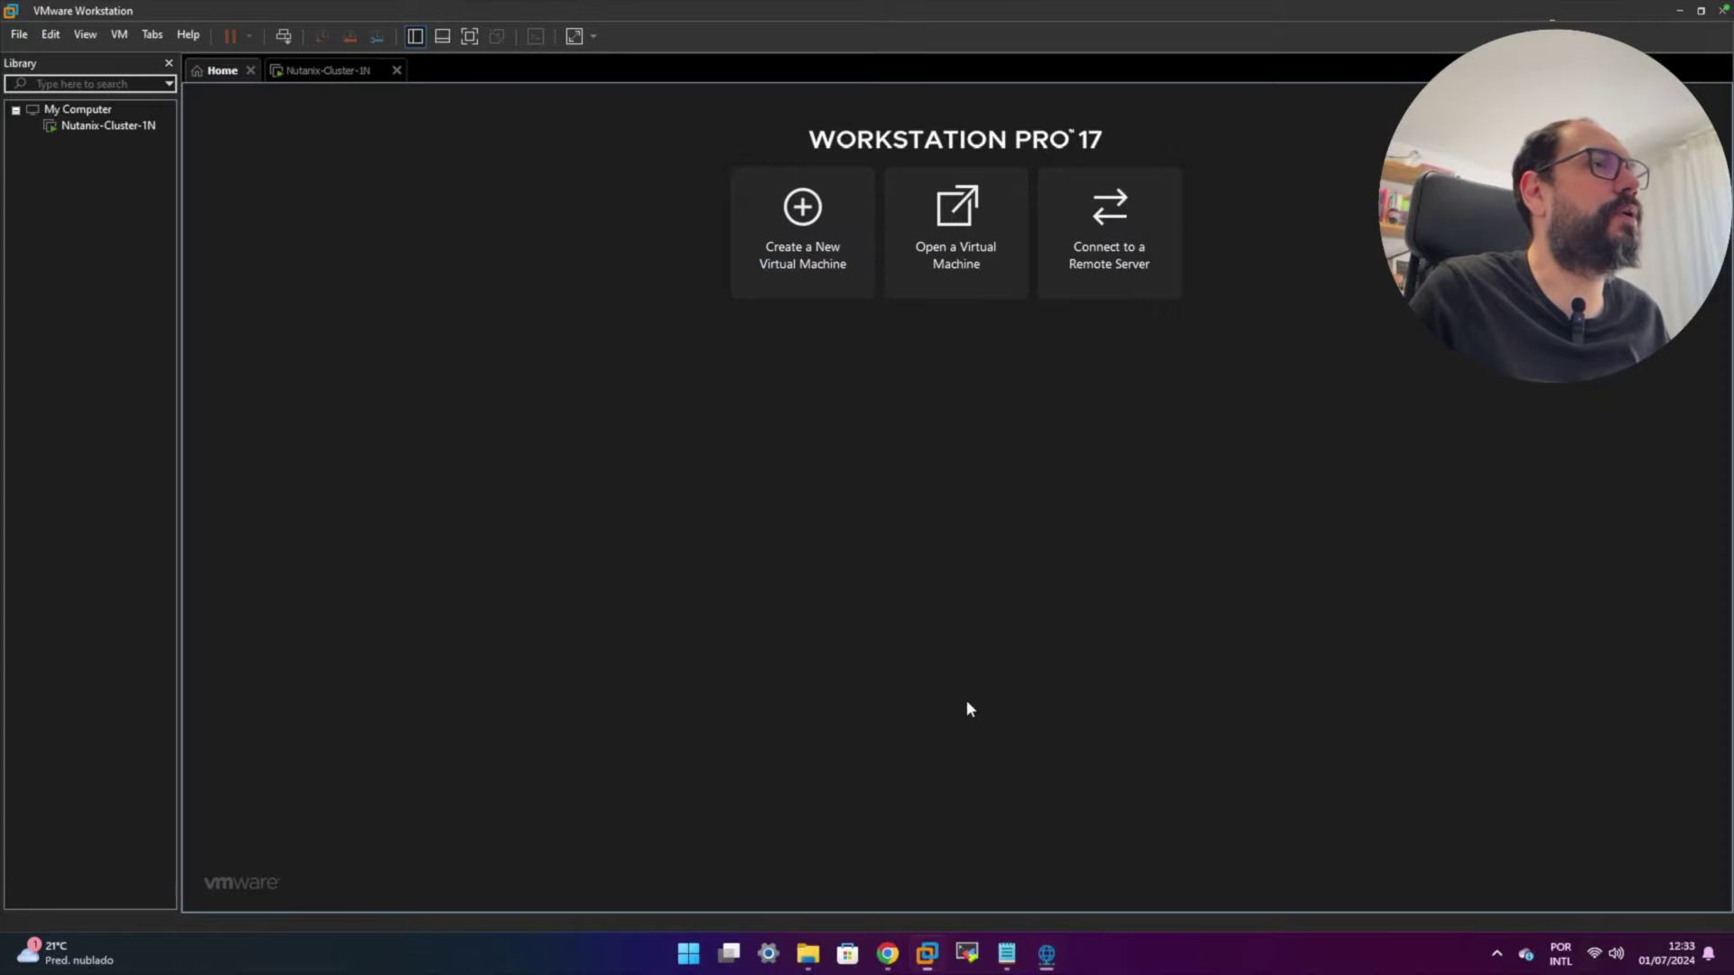
# - Check Nutanix-Cluster-1N's network adapter in VM Settings and cancel without changes
pyautogui.rightClick(79, 127)
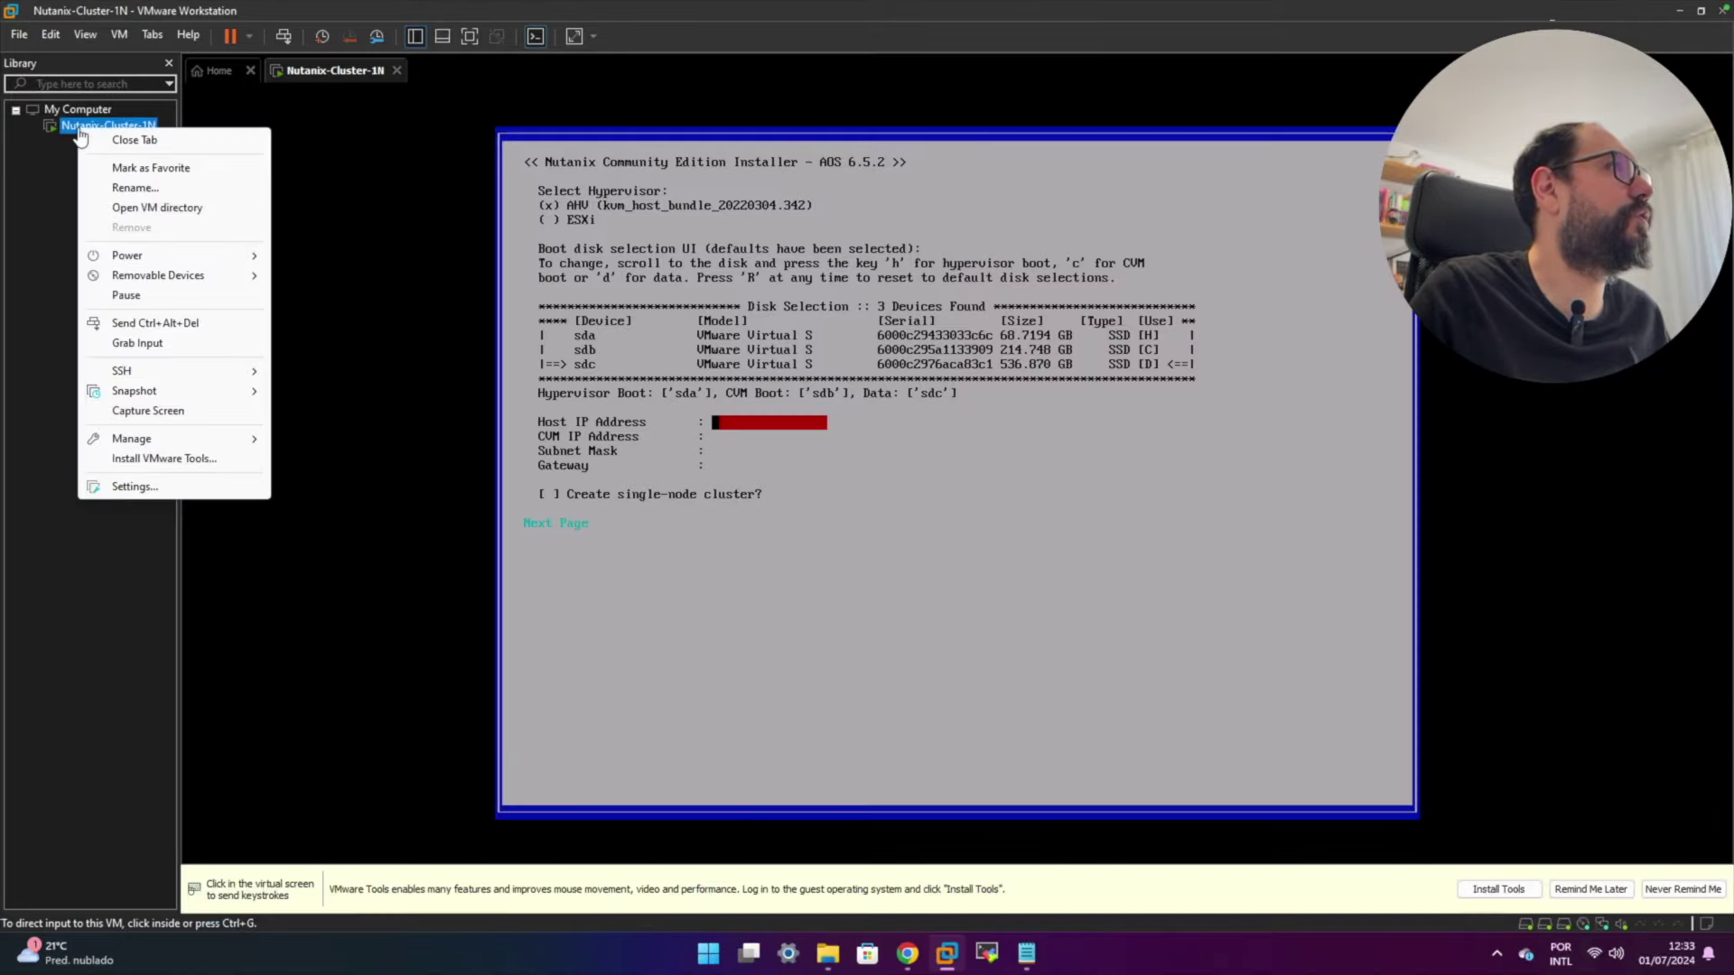
pyautogui.click(135, 486)
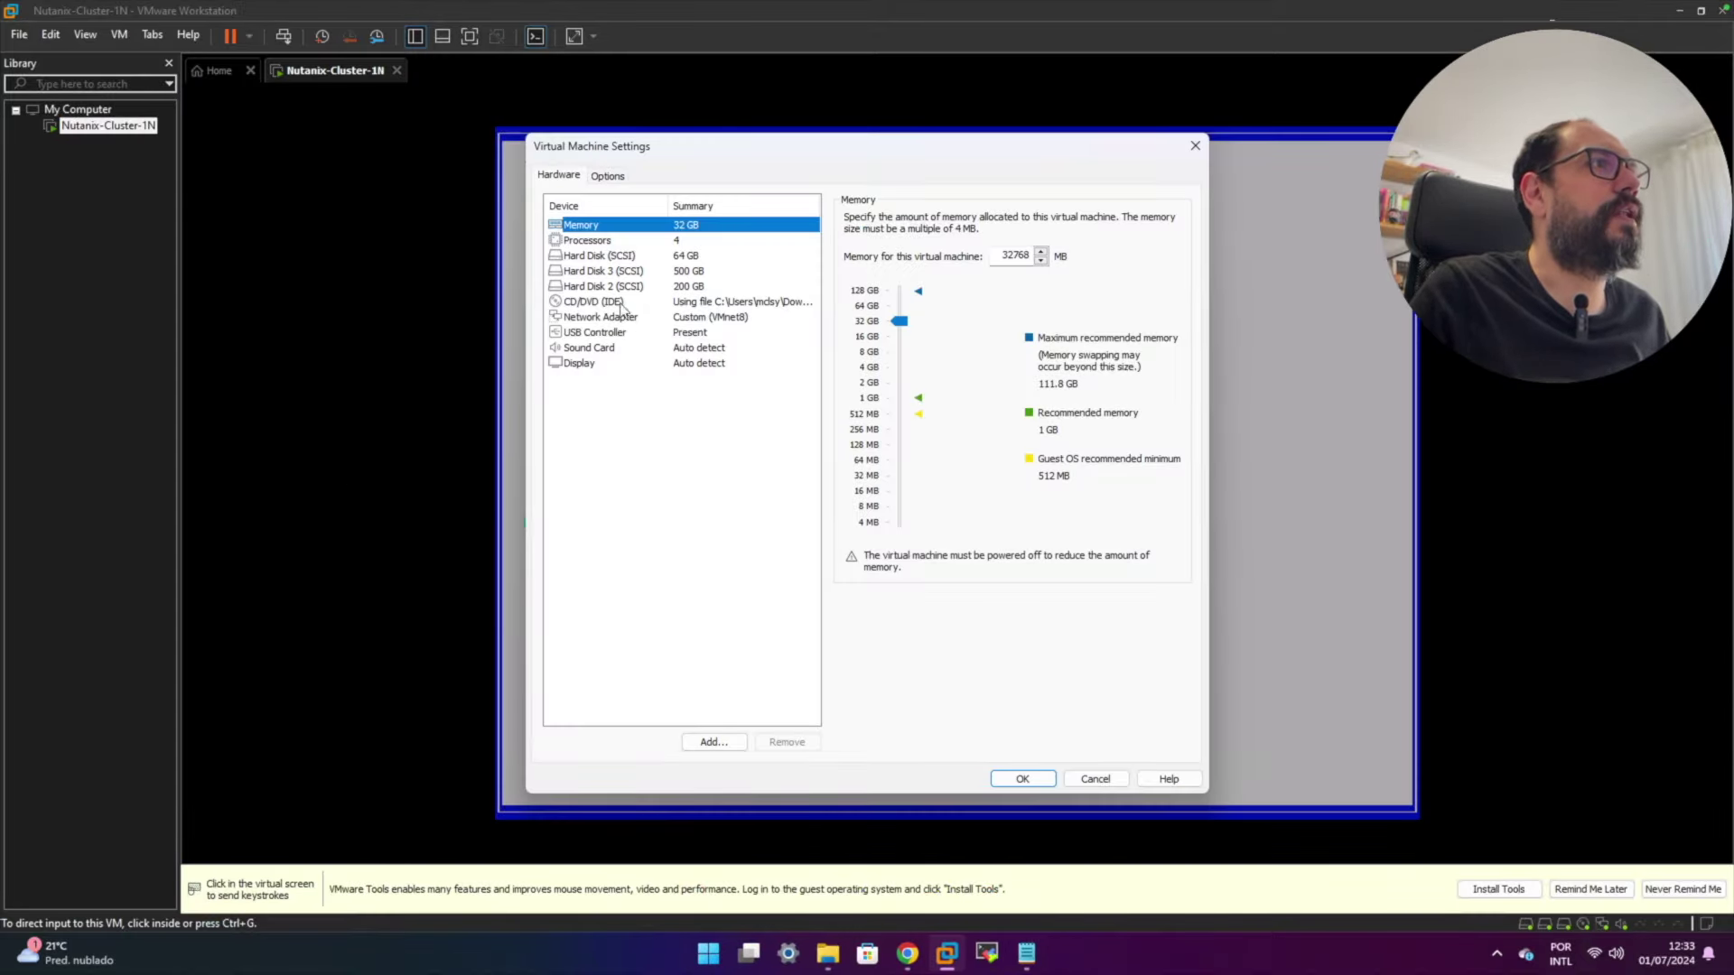
pyautogui.click(619, 317)
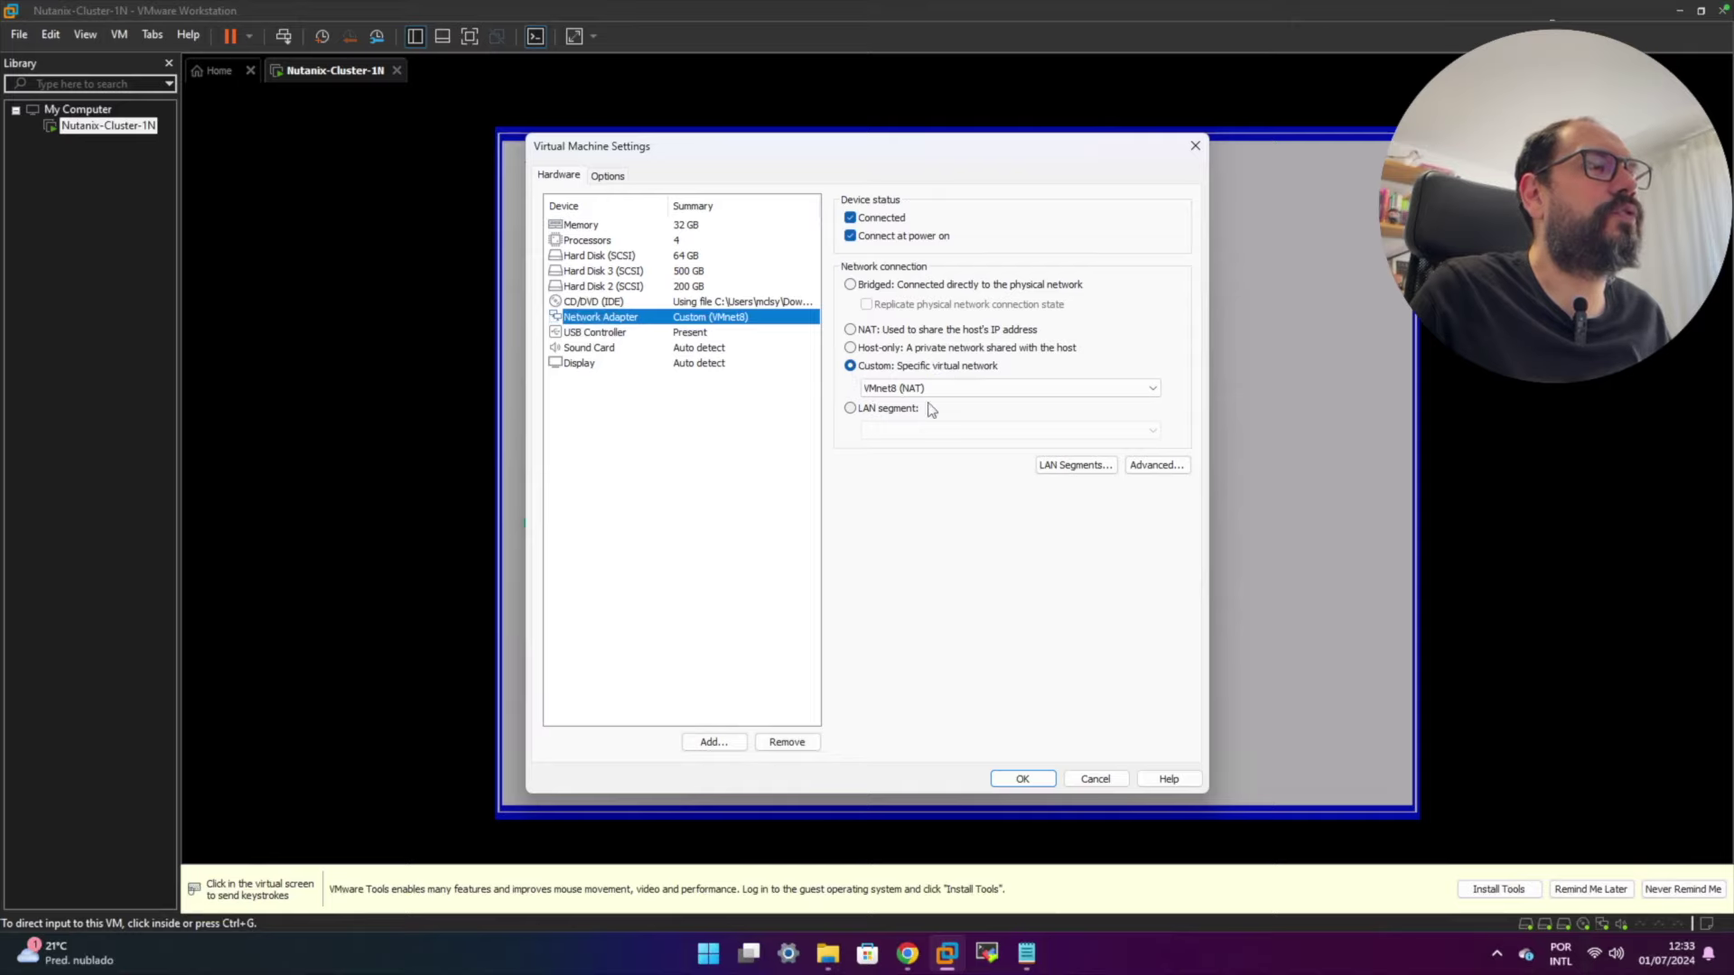
pyautogui.click(1096, 780)
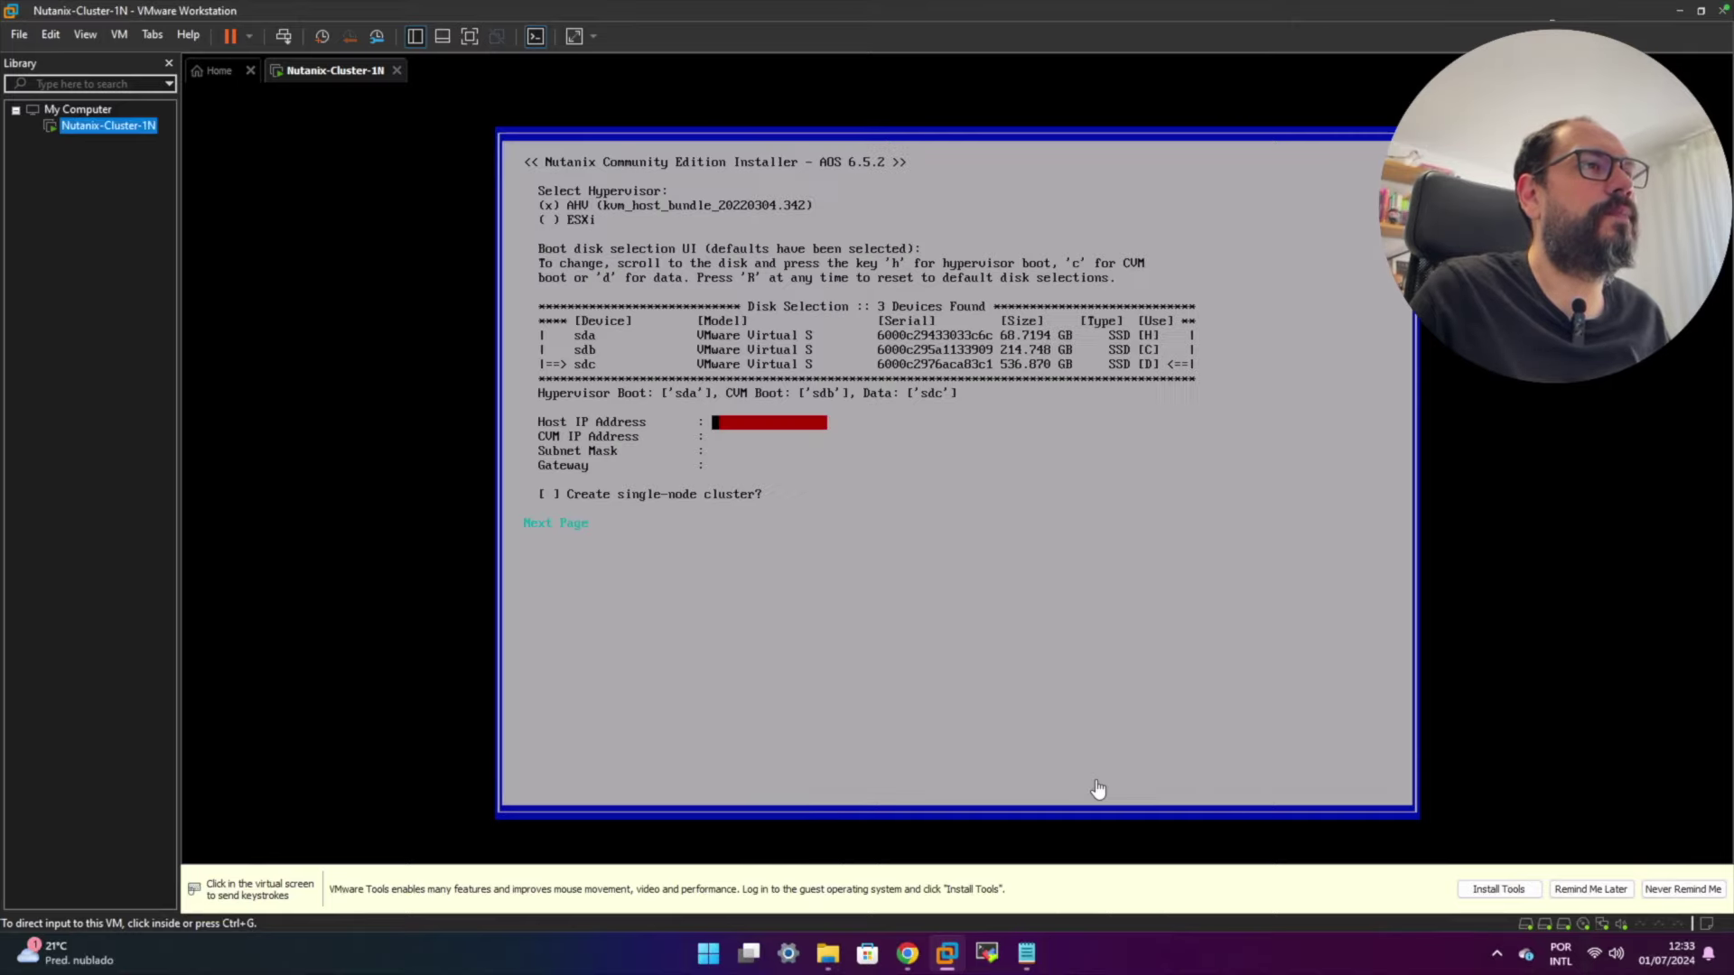
# - Enter host IP 192.168.142.140 in the installer, moving the notes aside
pyautogui.click(895, 495)
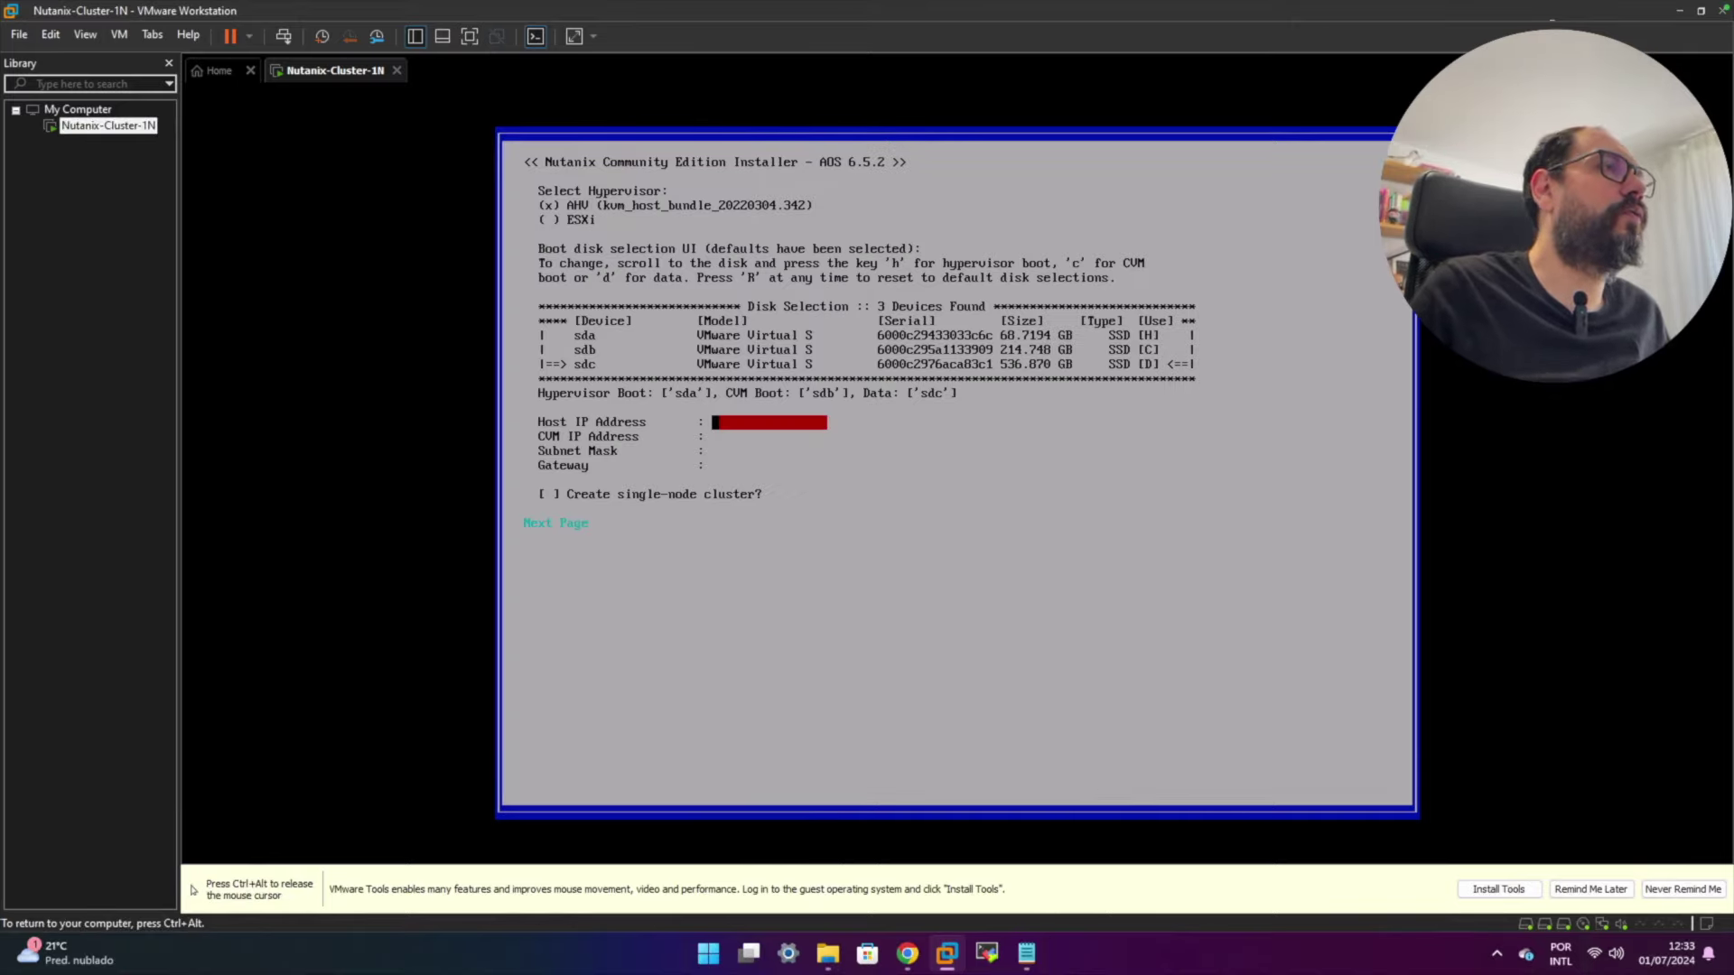
pyautogui.write('1')
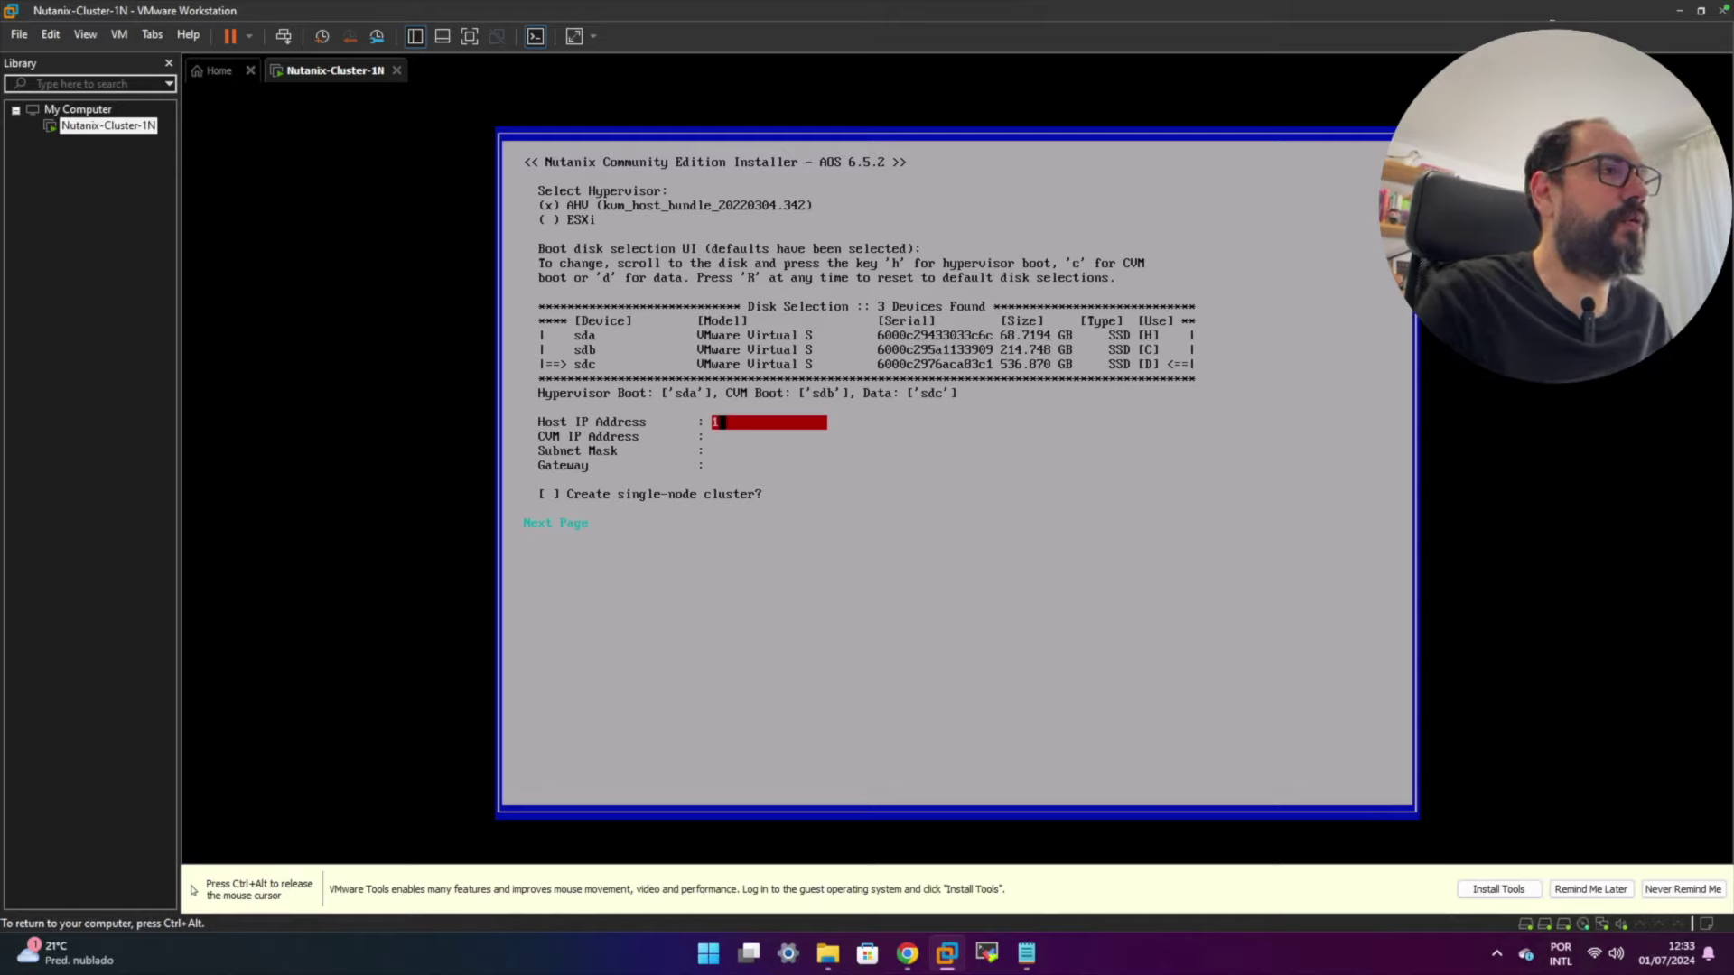
pyautogui.write('92')
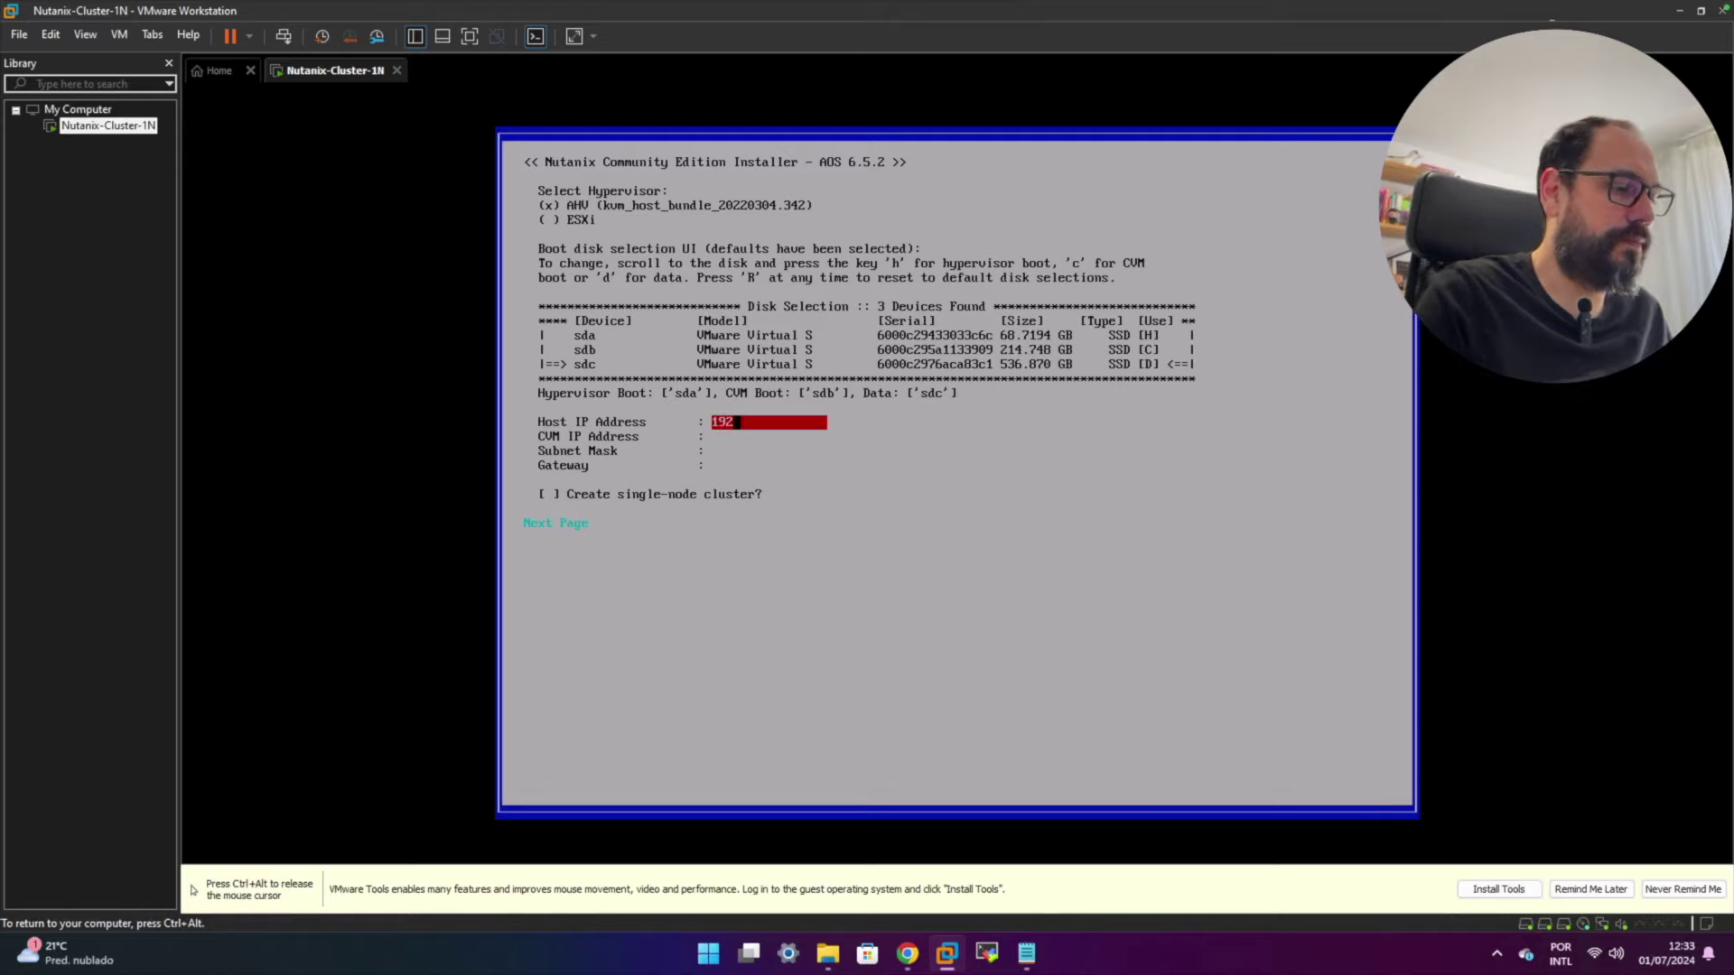
pyautogui.write('.1')
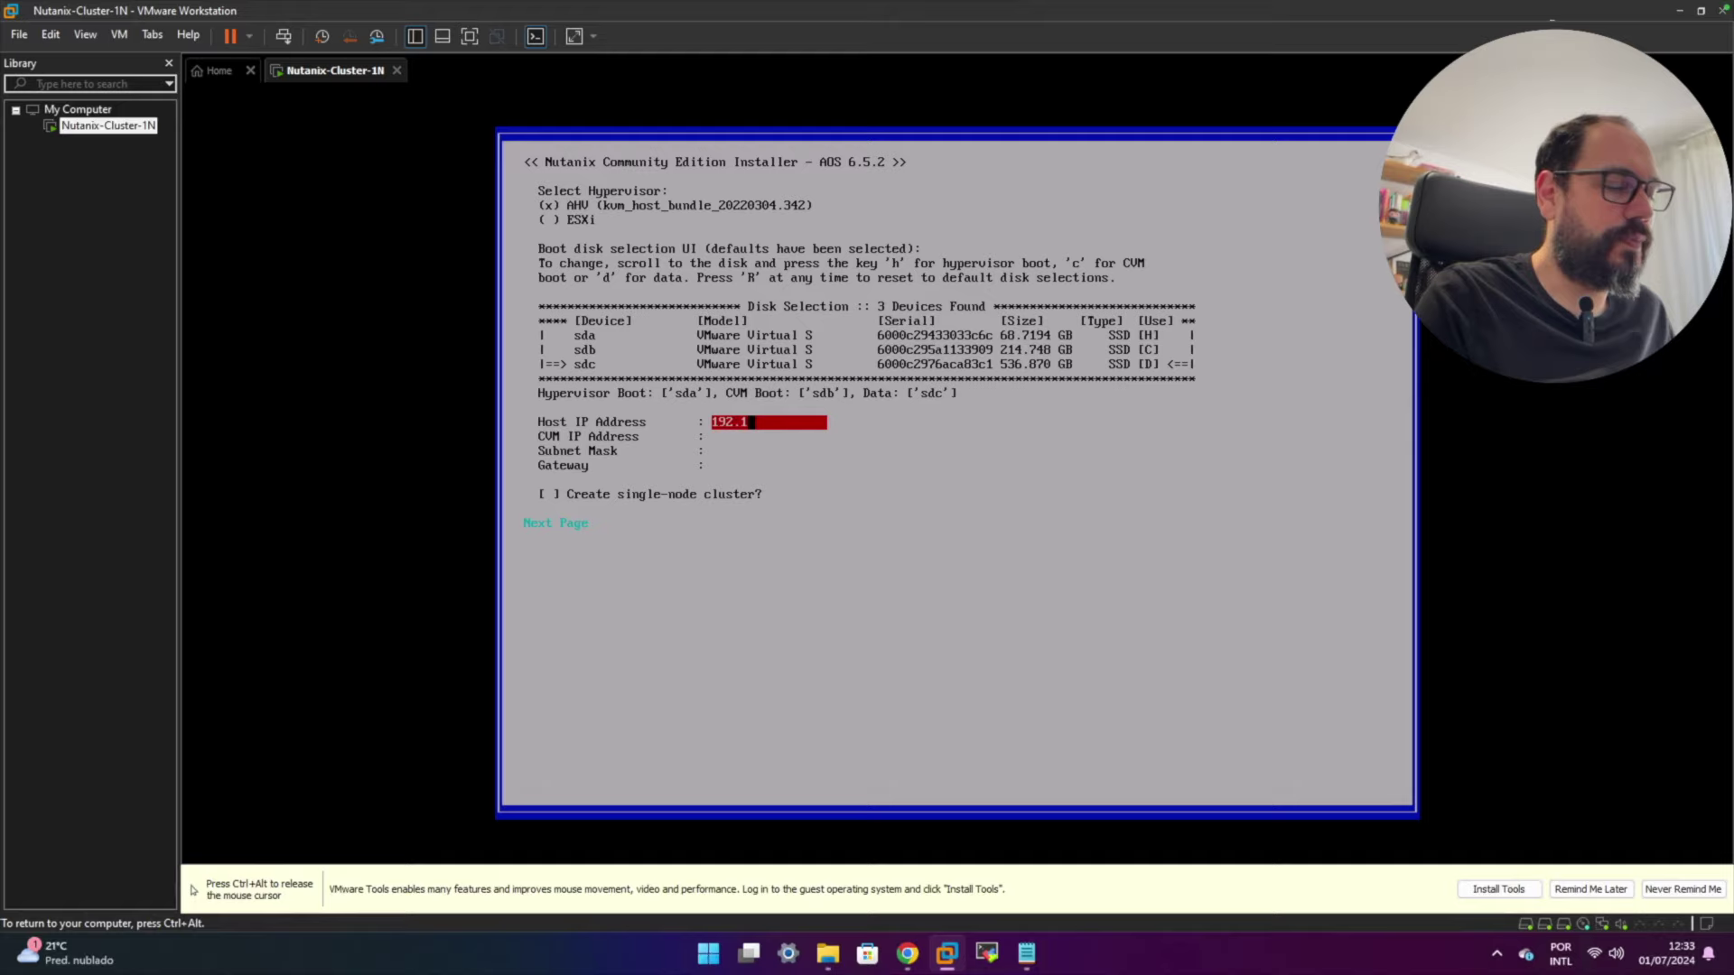
pyautogui.write('68.1')
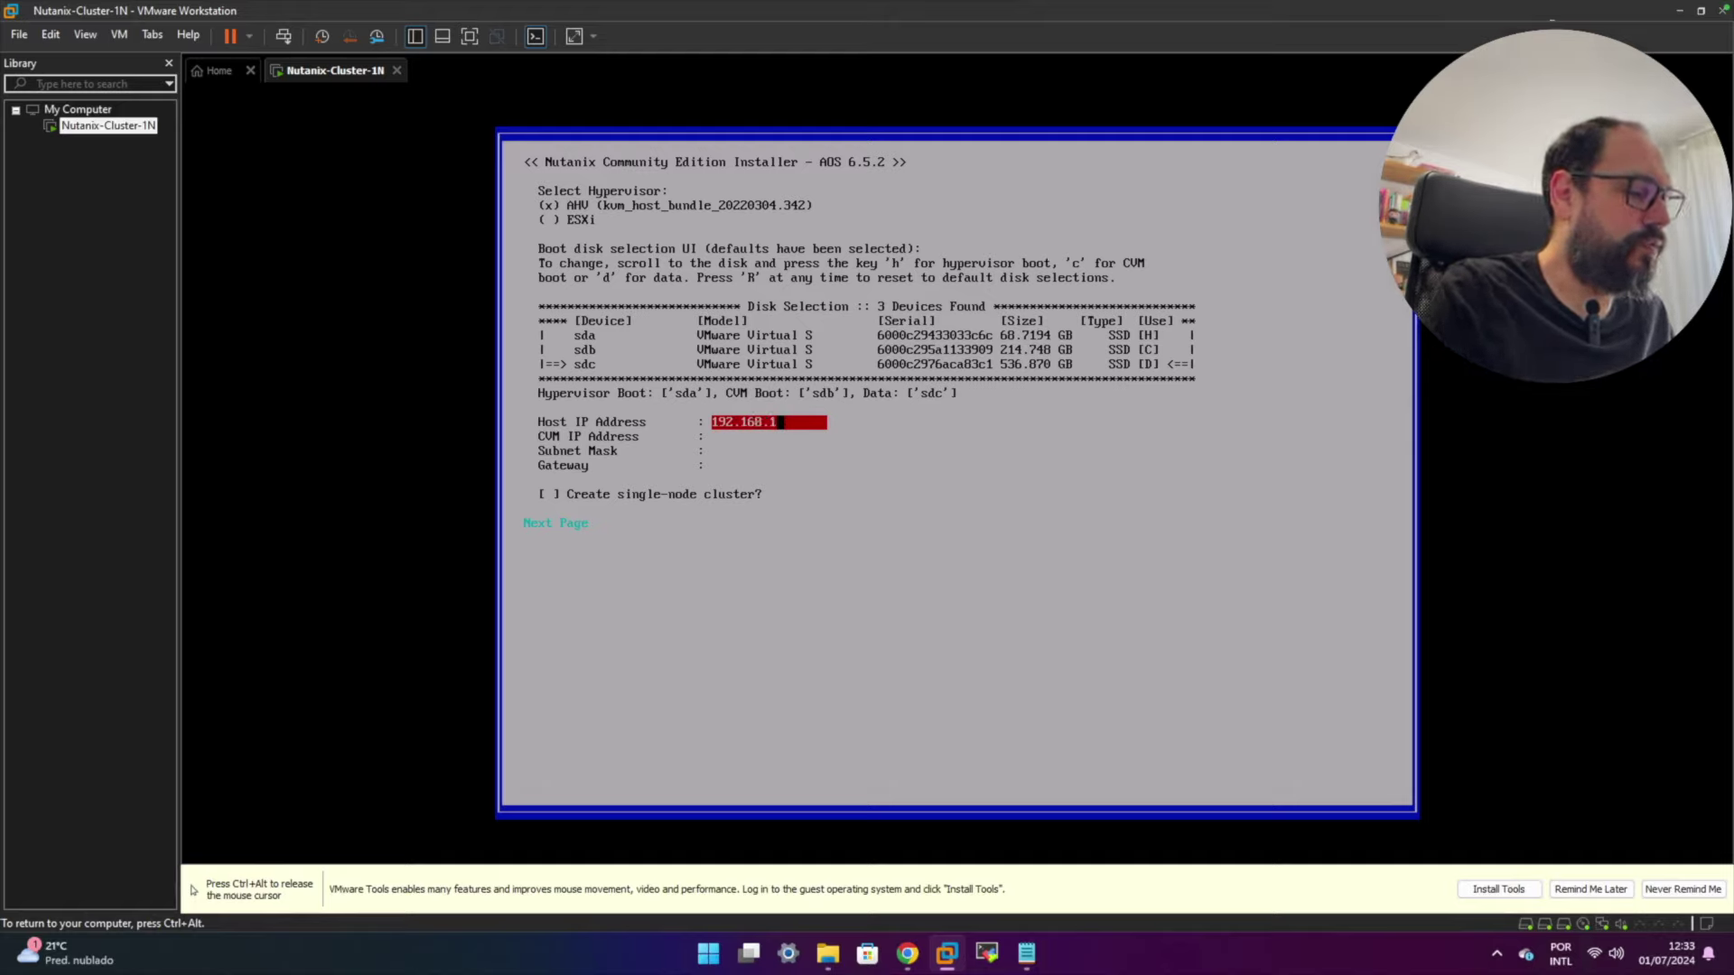
pyautogui.write('42.140')
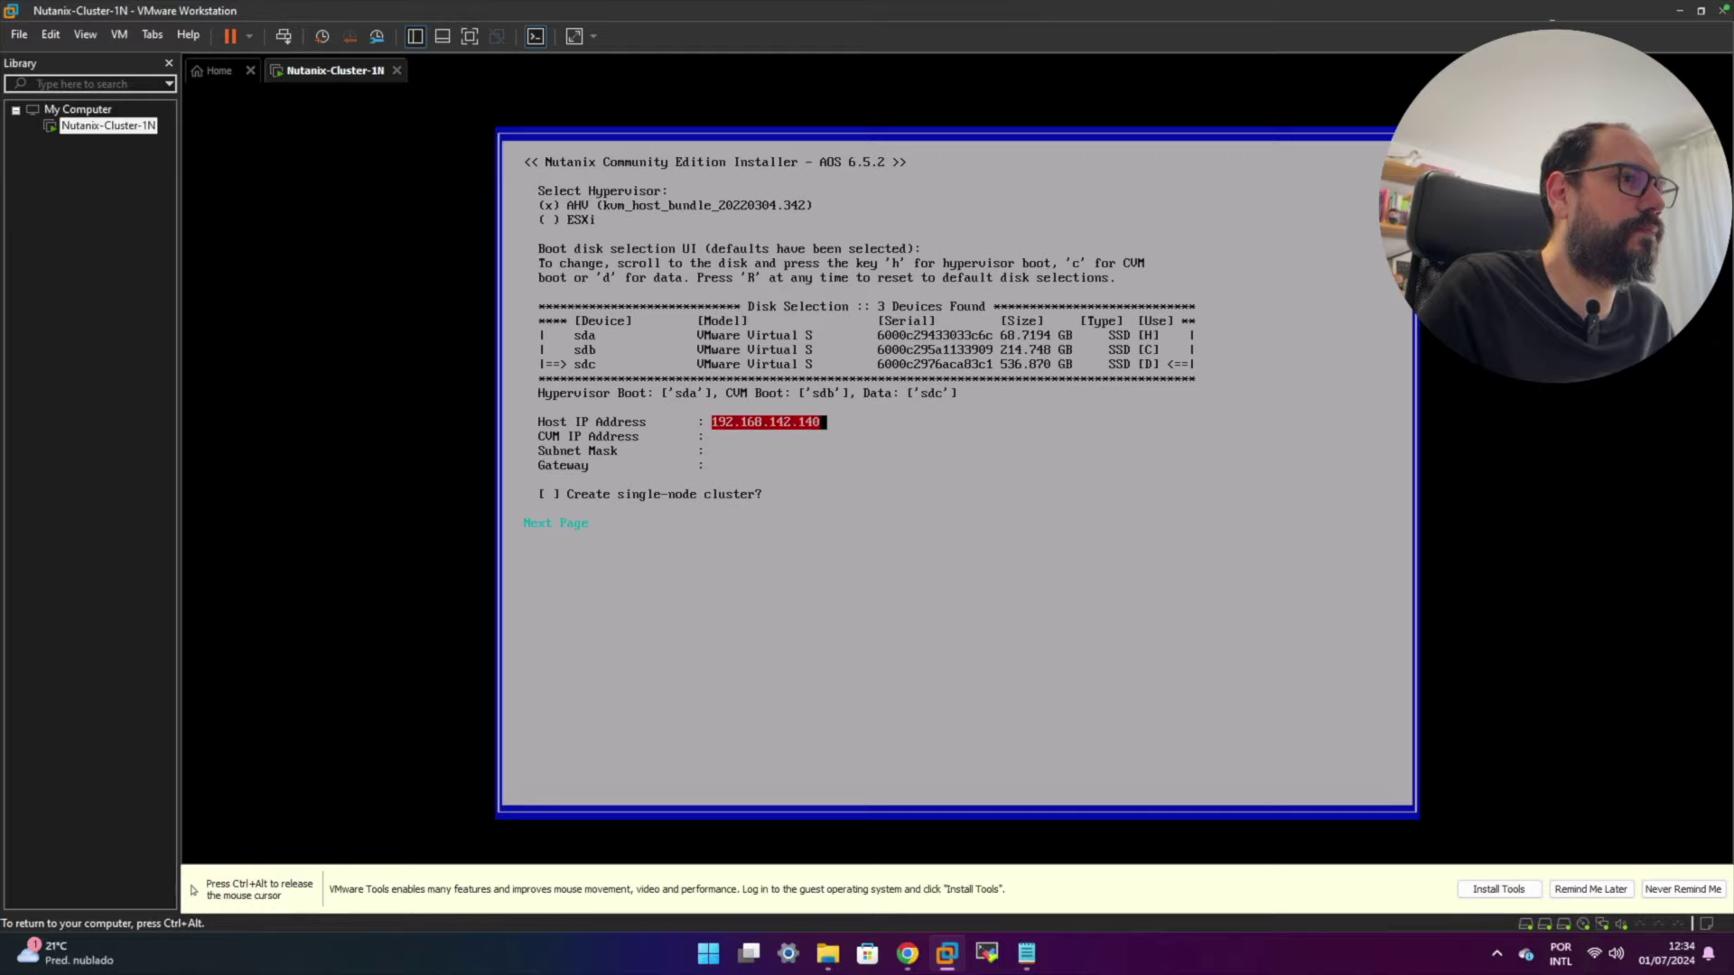
pyautogui.hotkey('ctrl', 'alt')
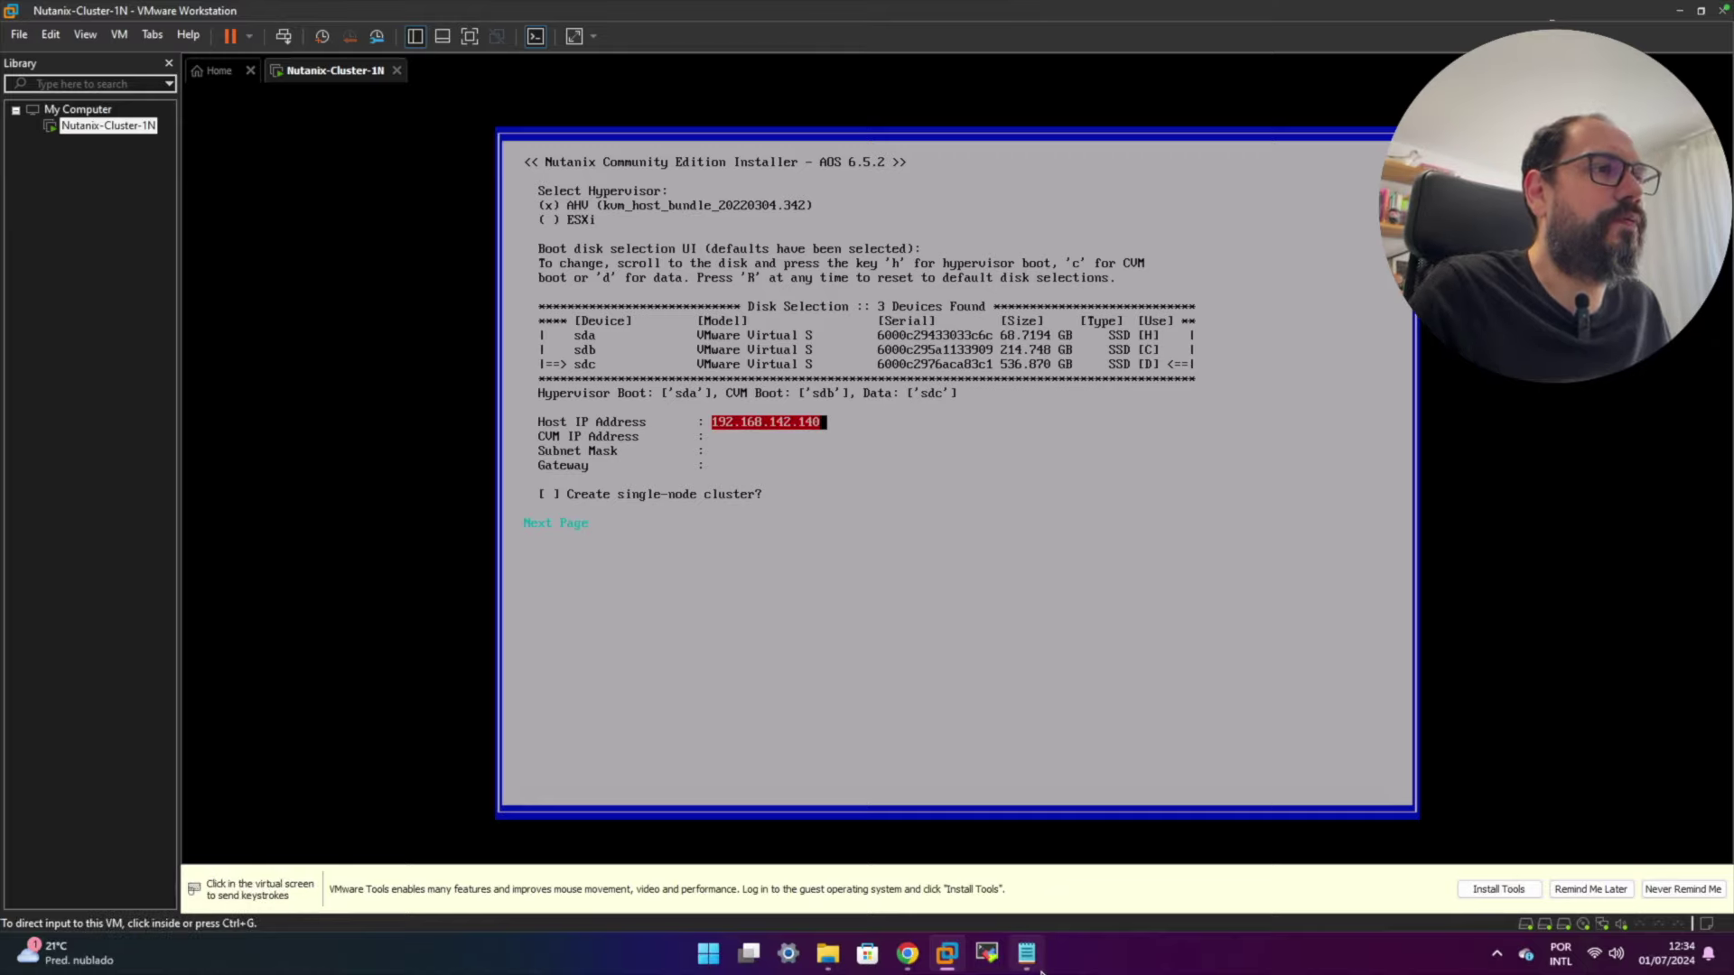
pyautogui.hotkey('alt', 'Tab')
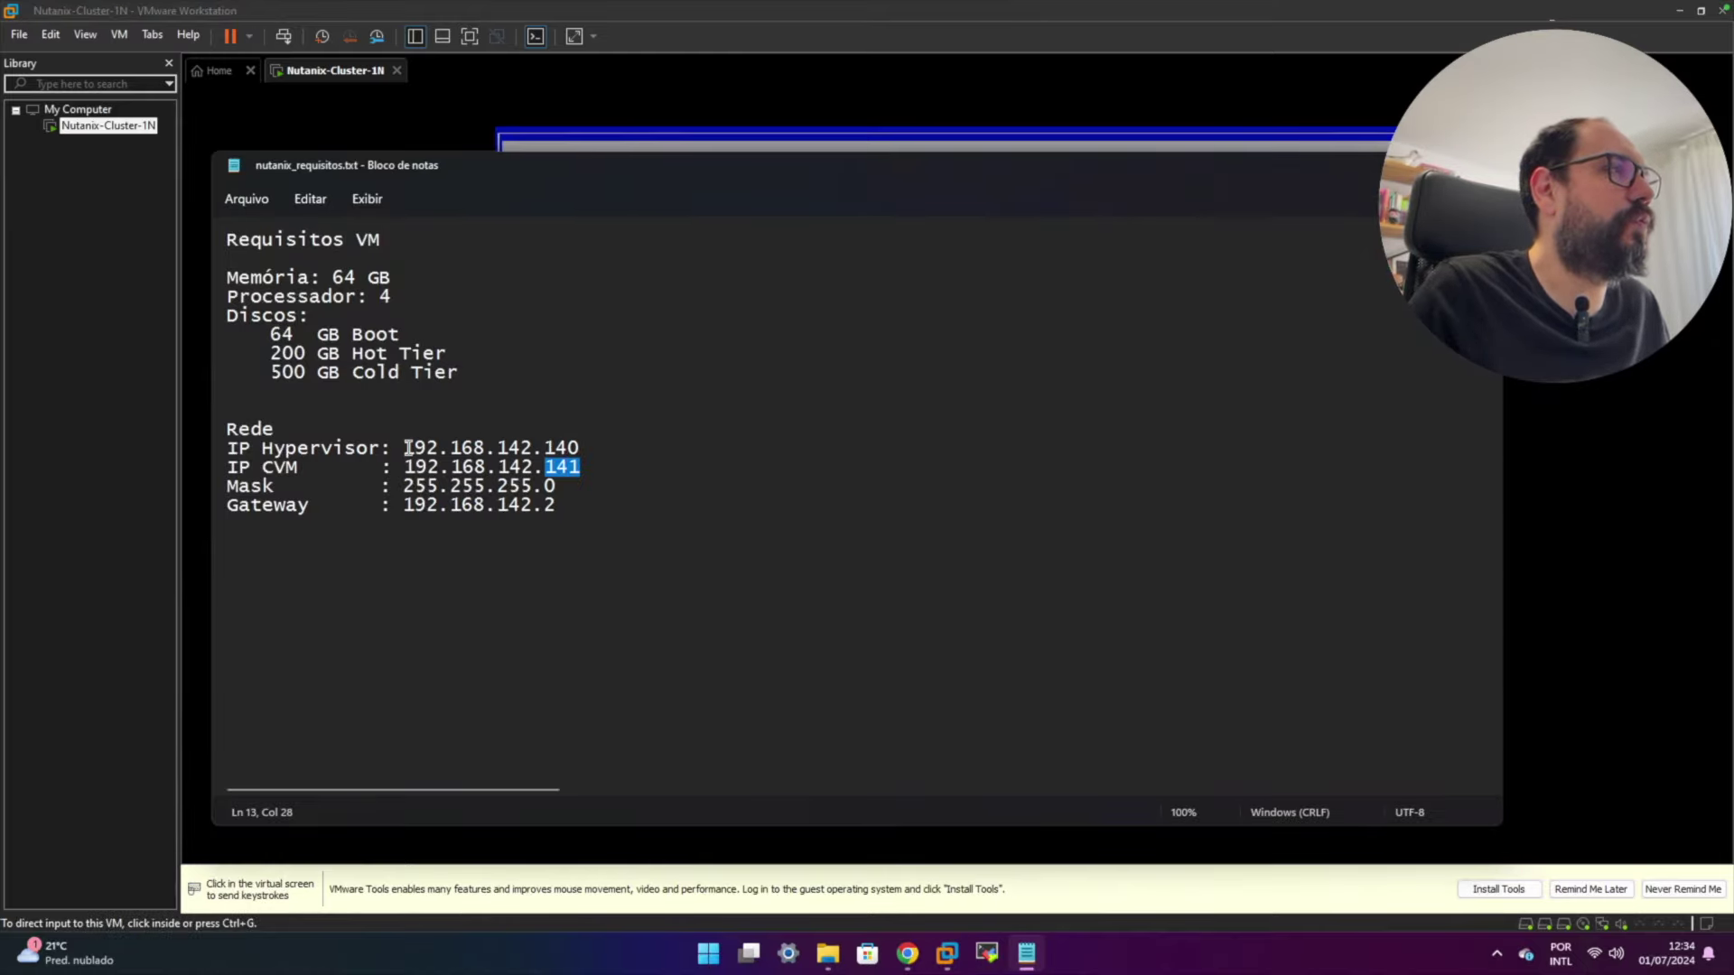
pyautogui.moveTo(524, 176); pyautogui.dragTo(1299, 202)
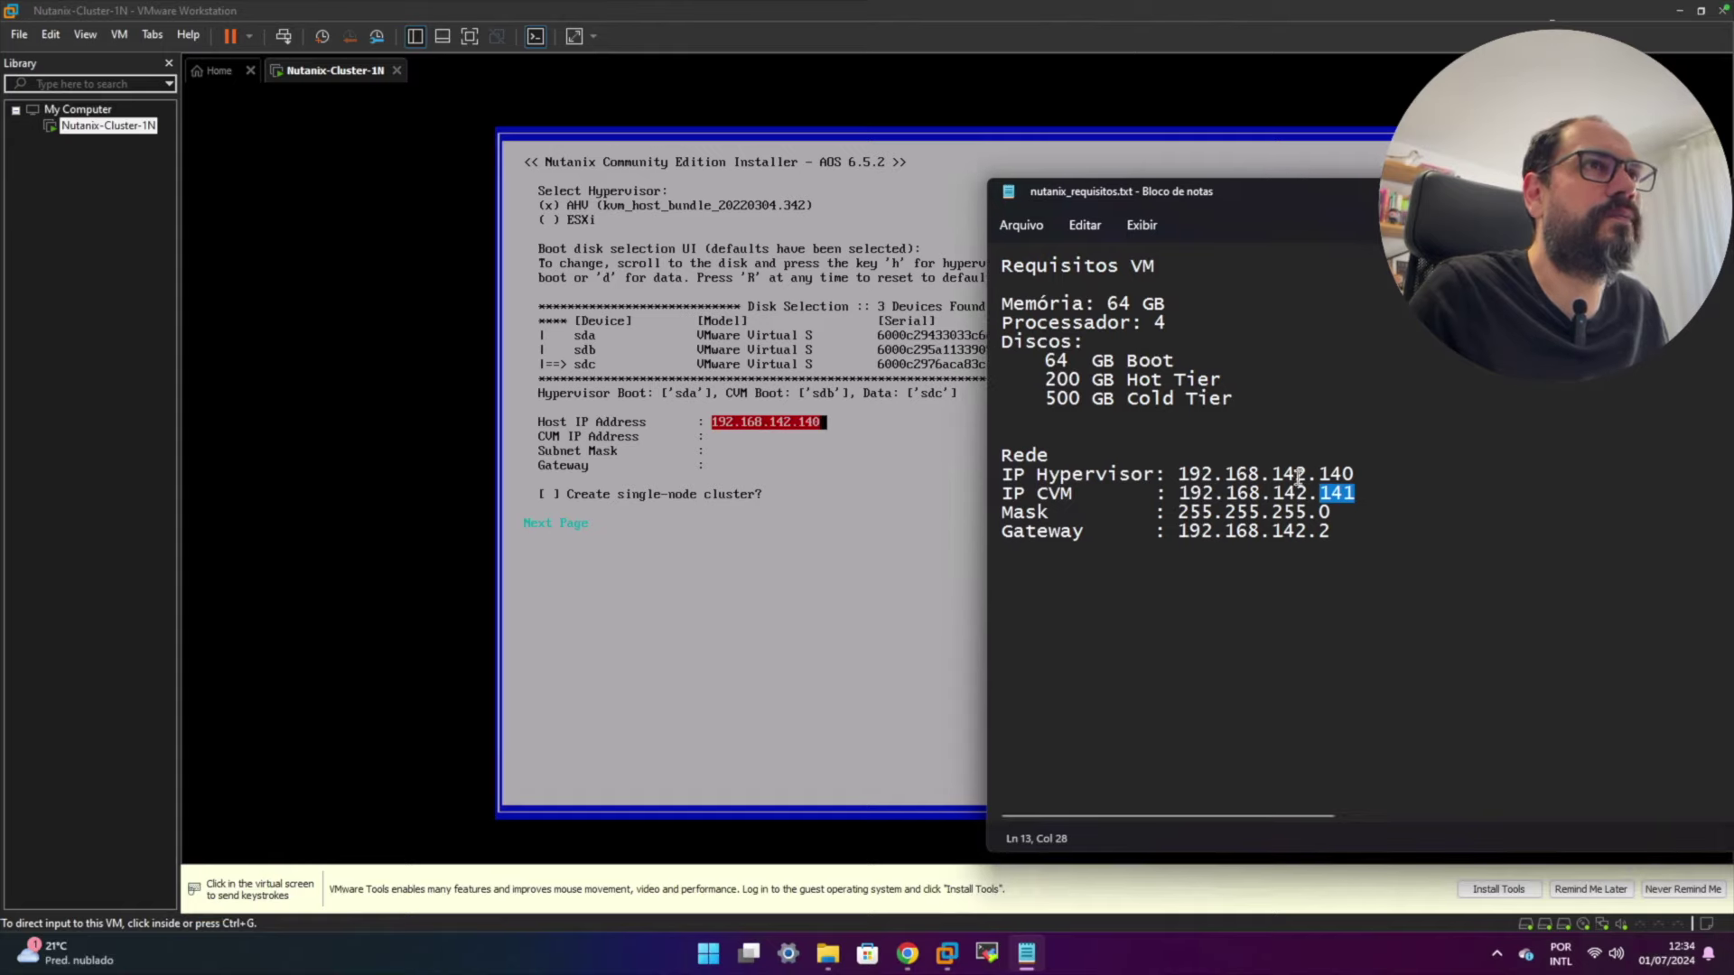
pyautogui.click(760, 446)
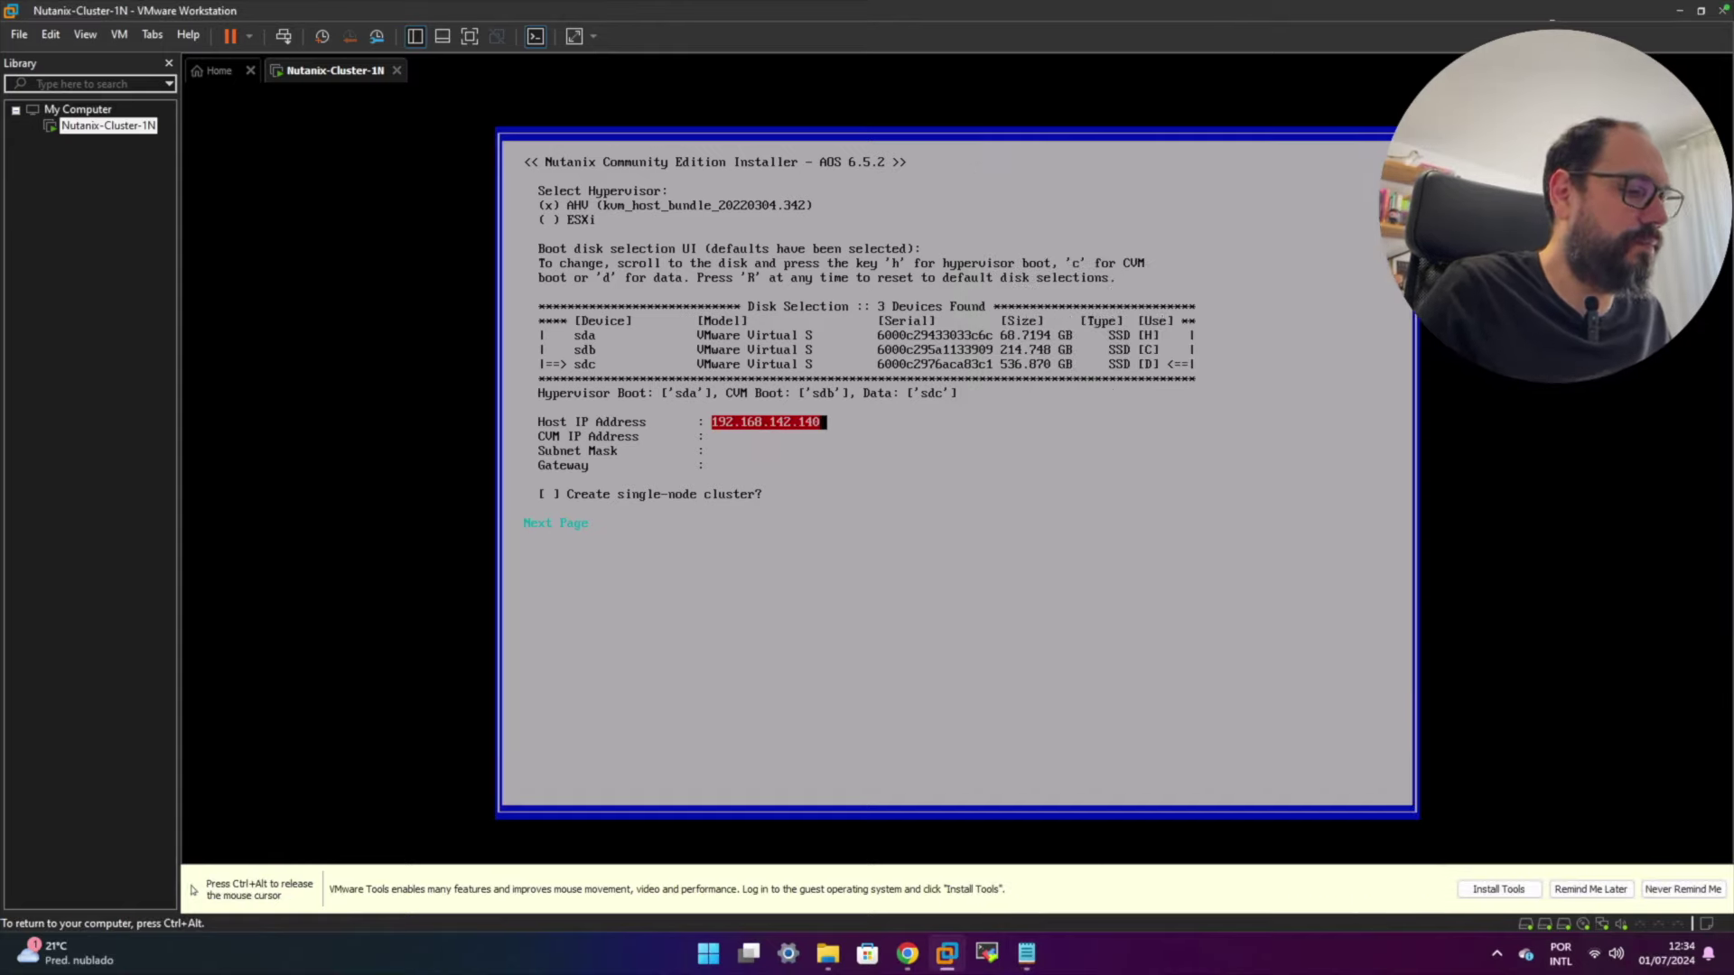
pyautogui.press('Tab')
# - Enter CVM IP 192.168.142.141, mask 255.255.255.0 and gateway 192.168.142.2
pyautogui.write('19')
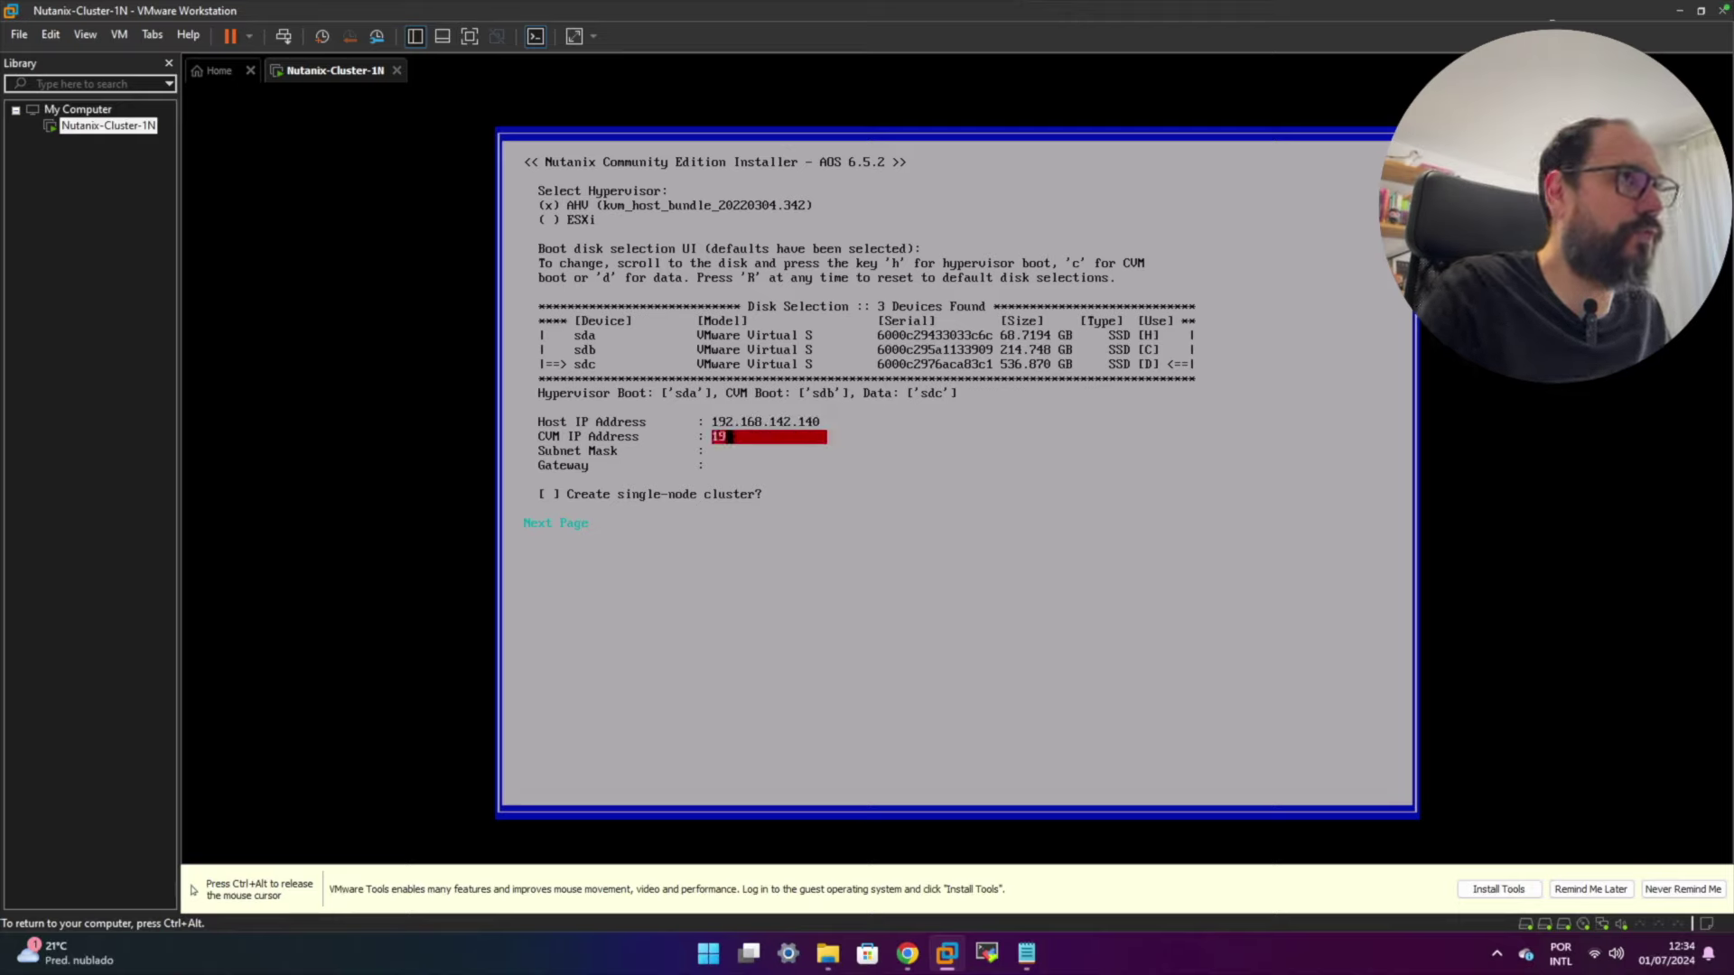
pyautogui.write('2.16')
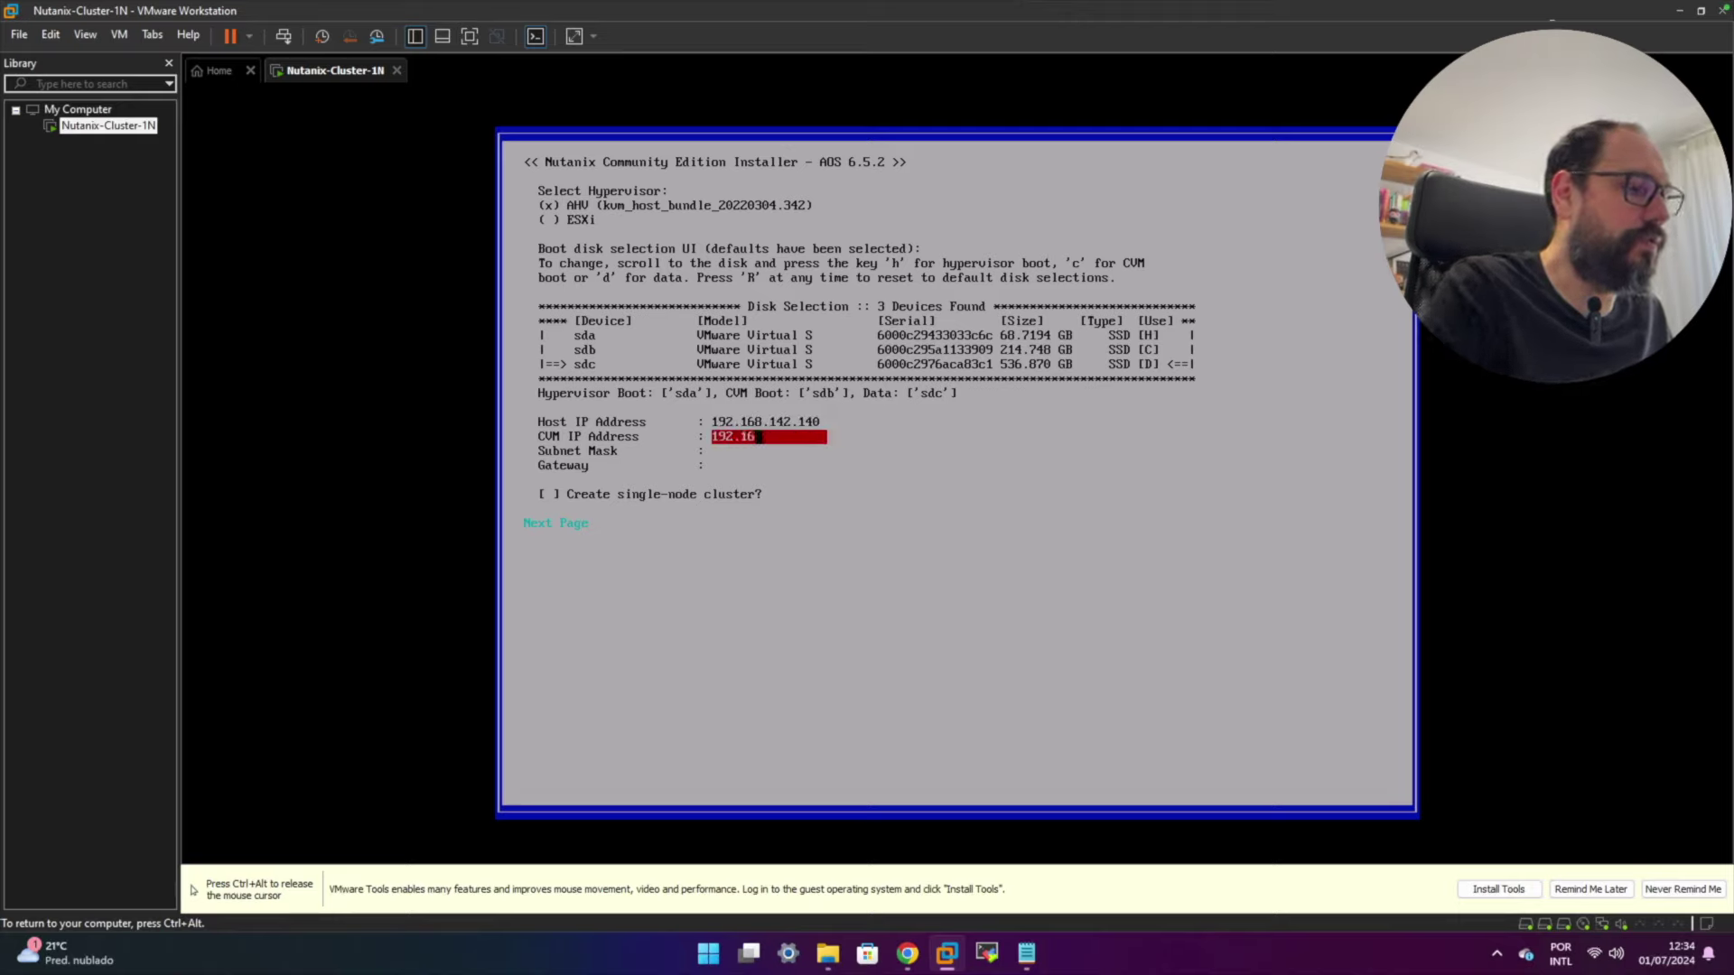
pyautogui.write('8.14222.1')
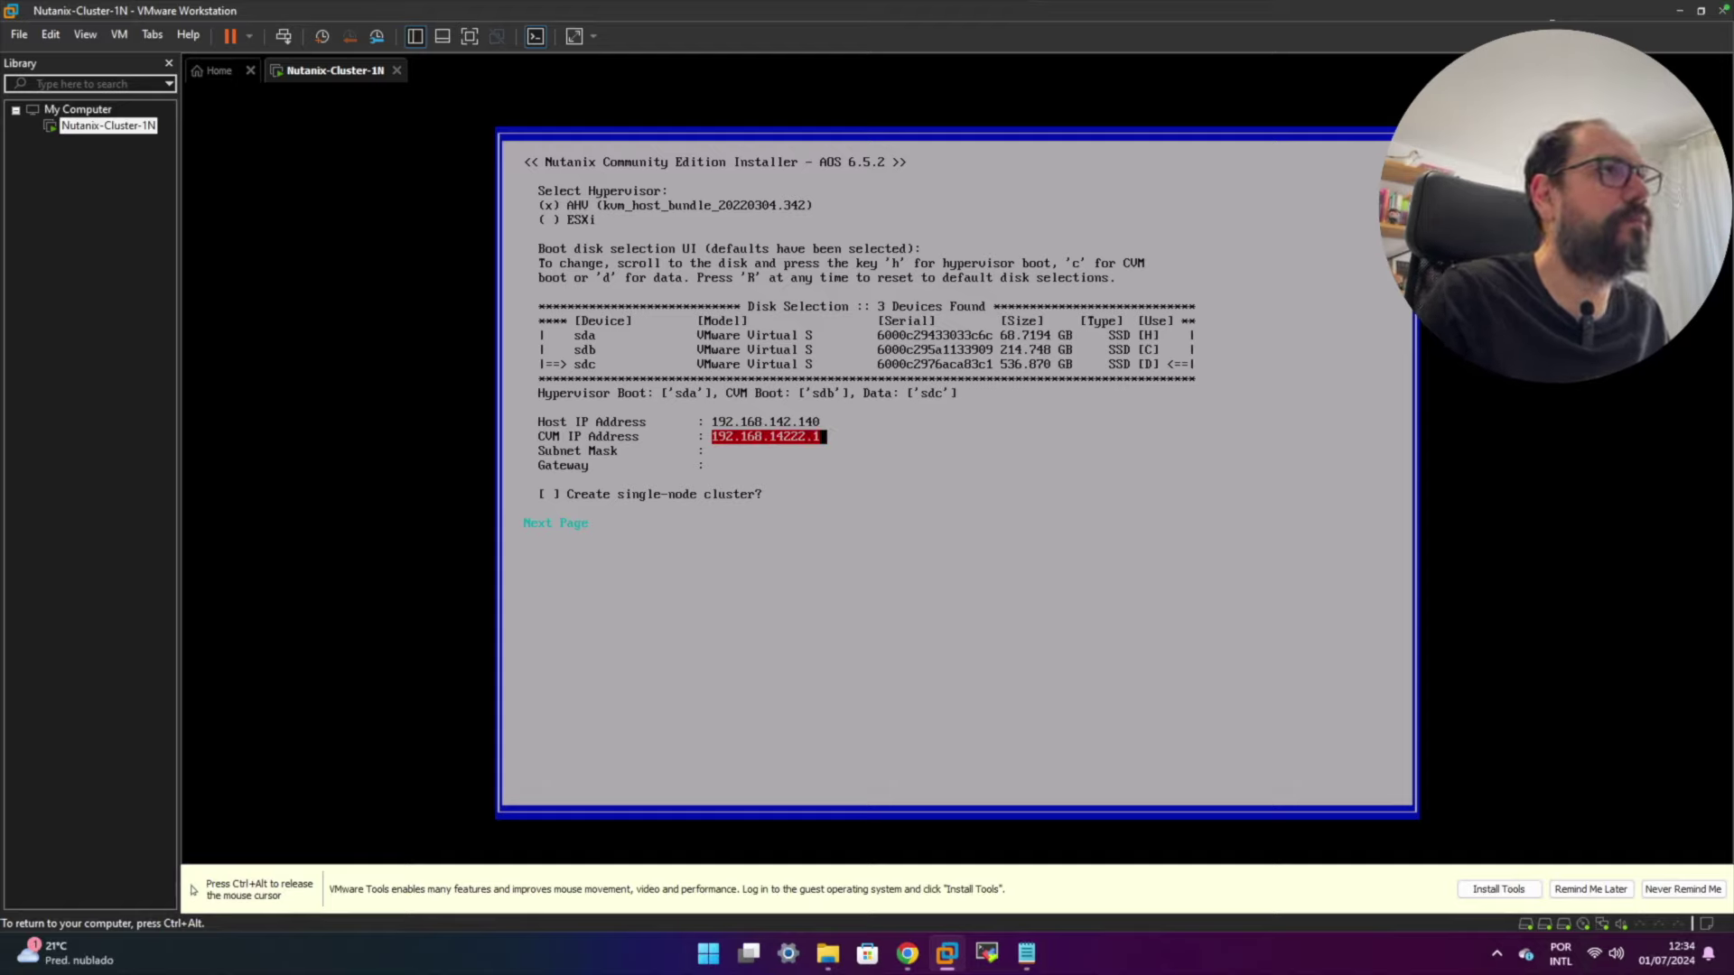
pyautogui.press('BackSpace')
pyautogui.press('BackSpace')
pyautogui.press('BackSpace')
pyautogui.press('BackSpace')
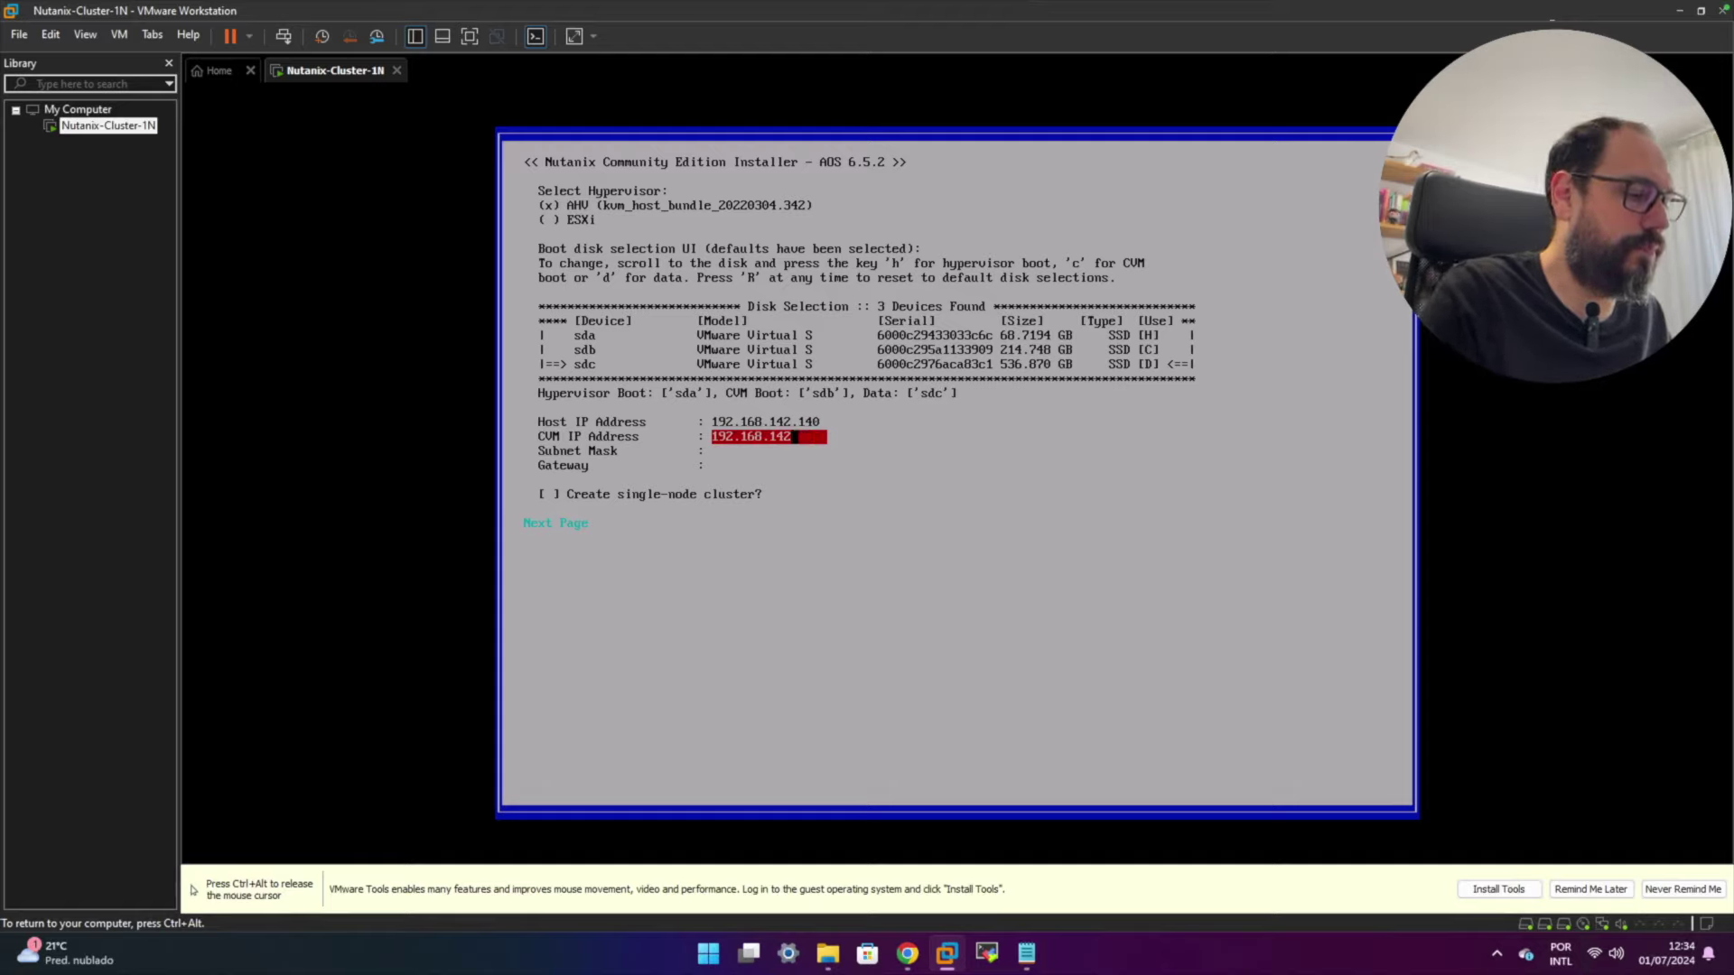
pyautogui.write('.141')
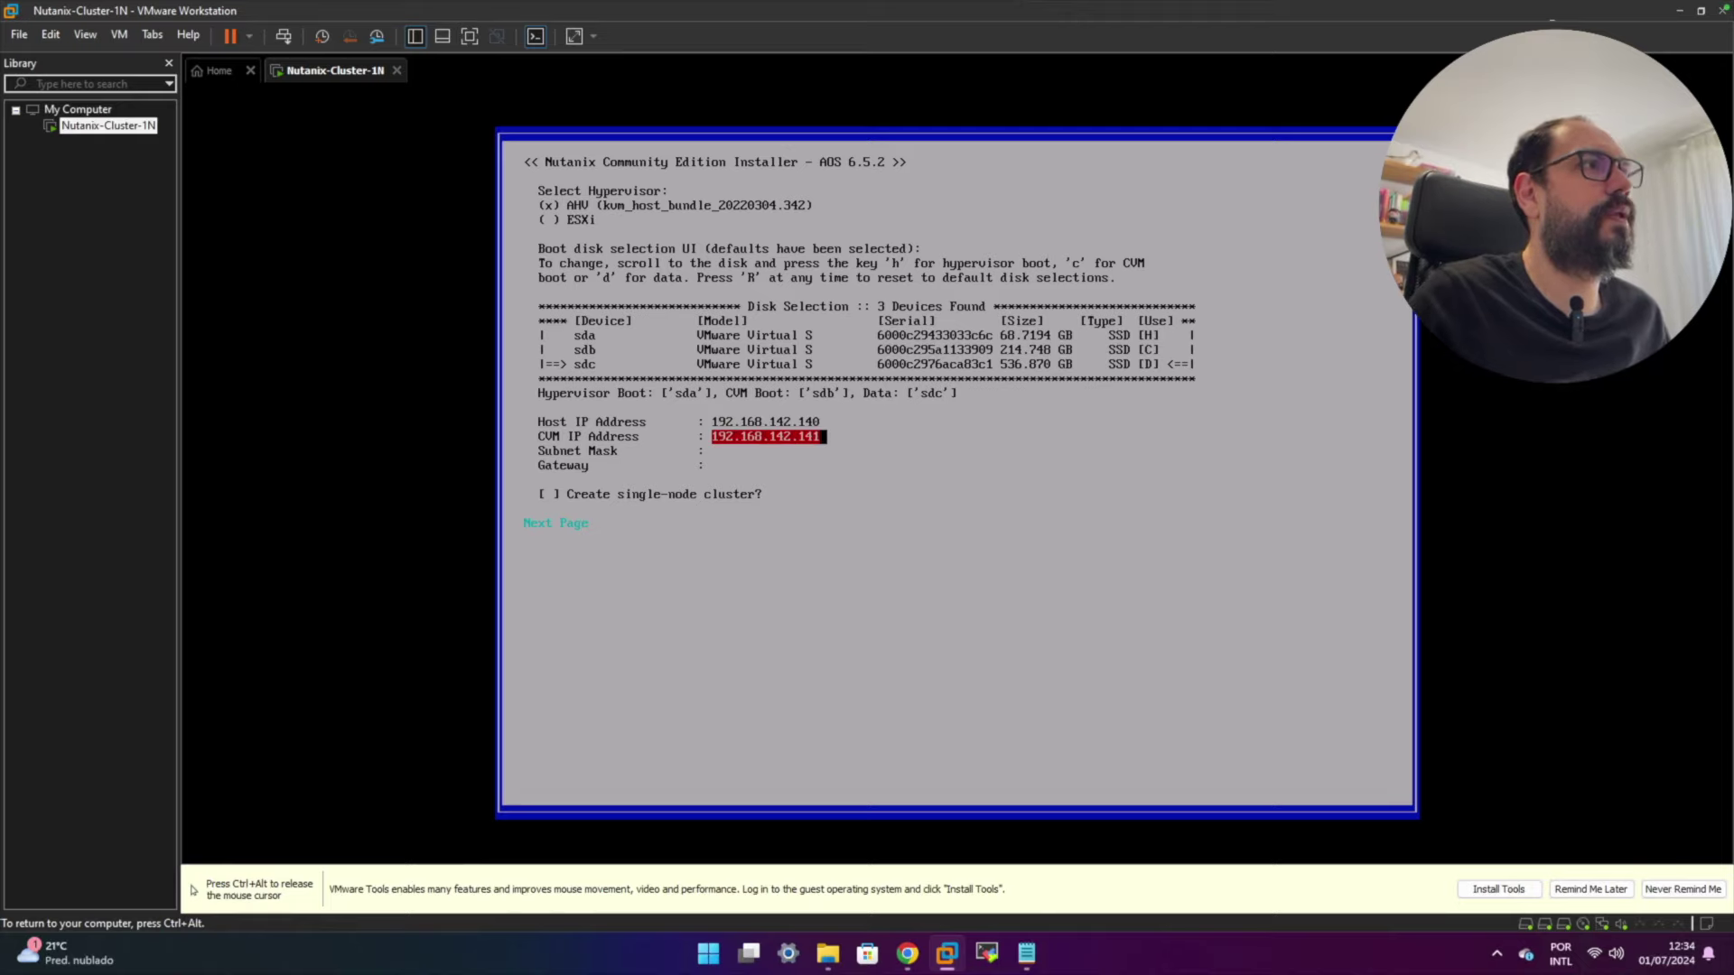
pyautogui.press('Tab')
pyautogui.write('2')
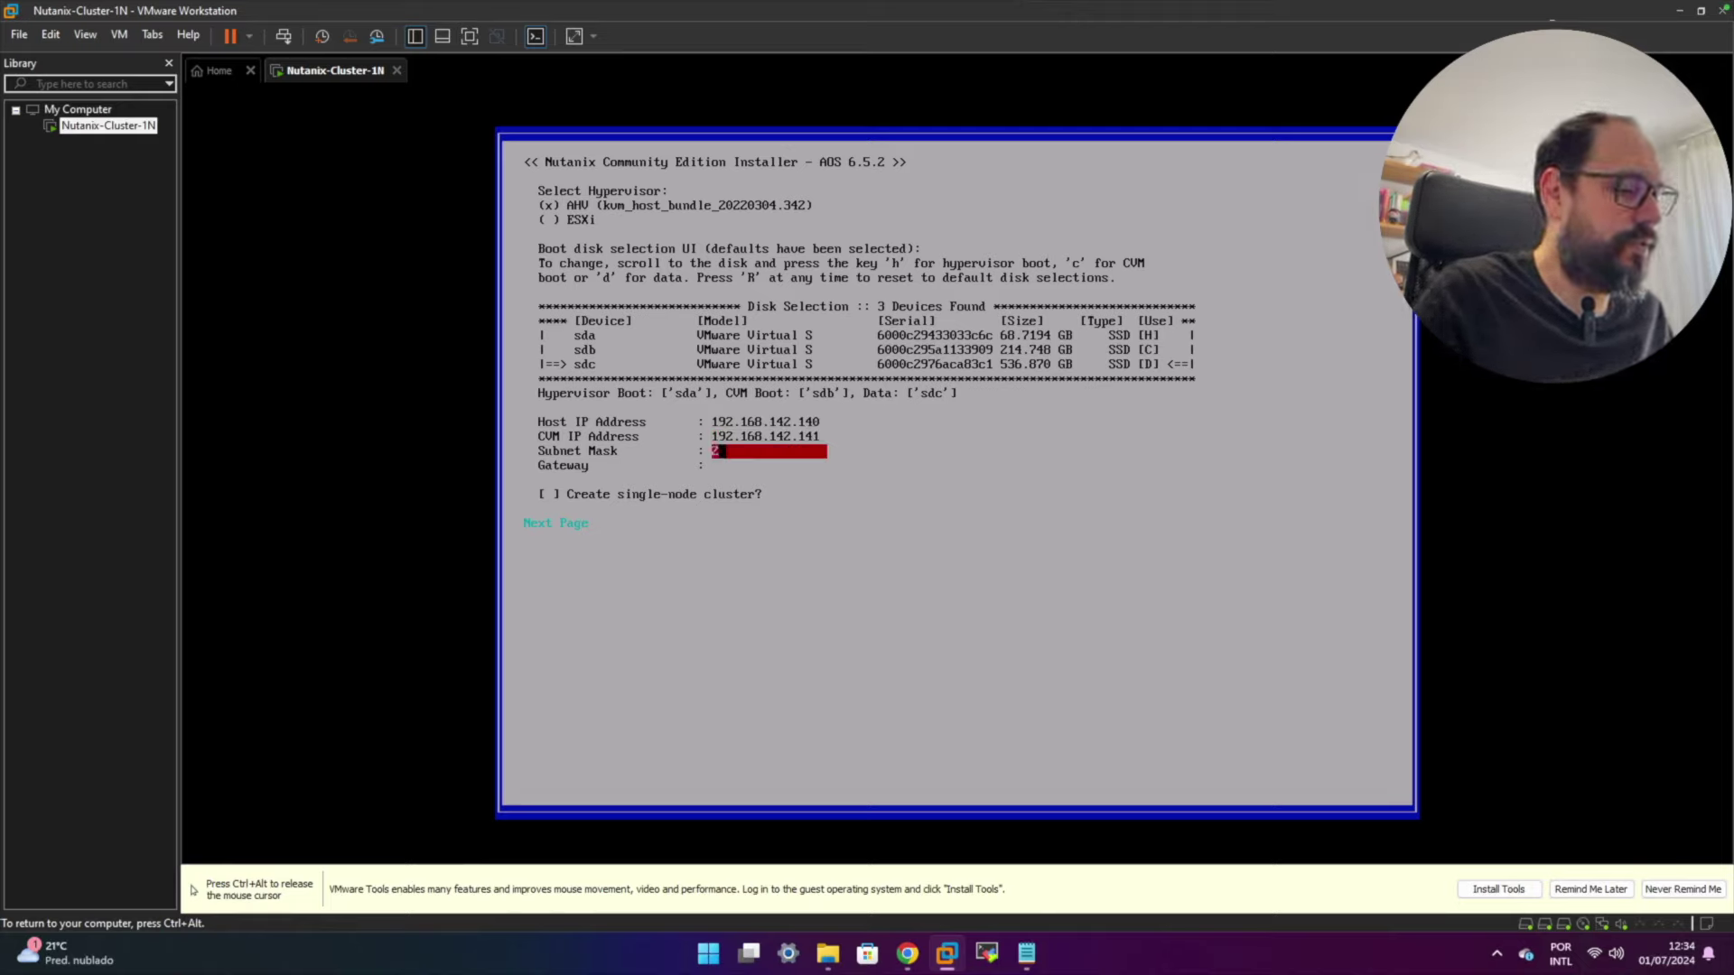
pyautogui.write('55.255.255.255.0')
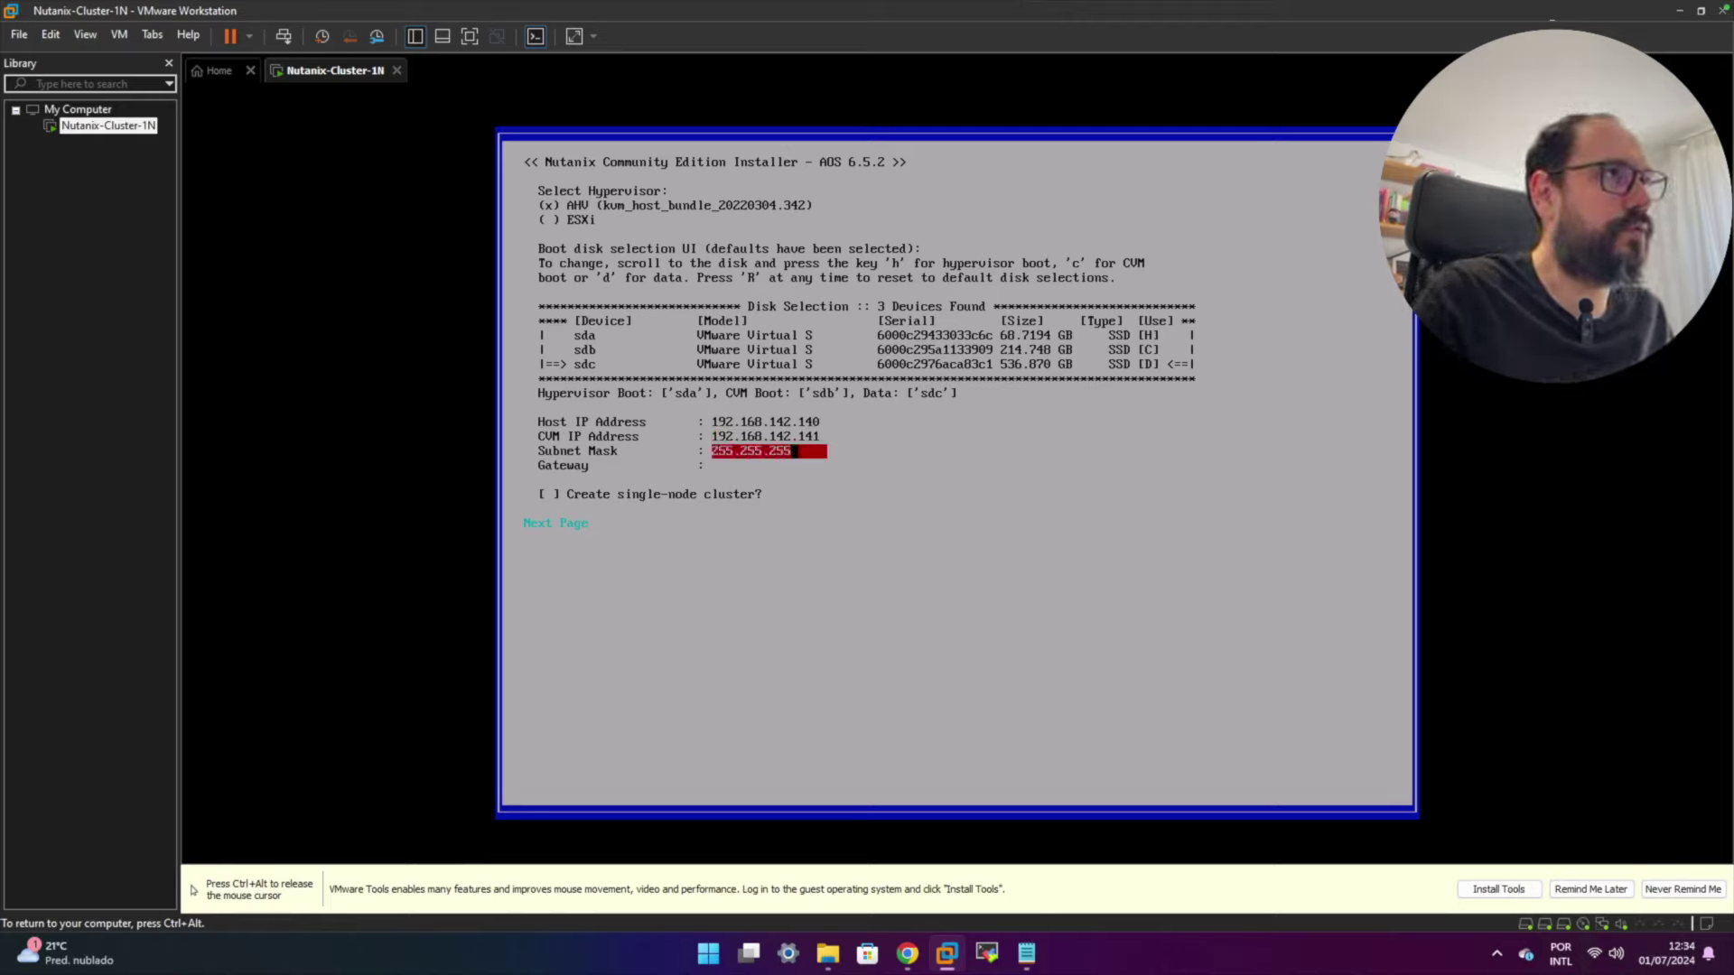
pyautogui.press('Tab')
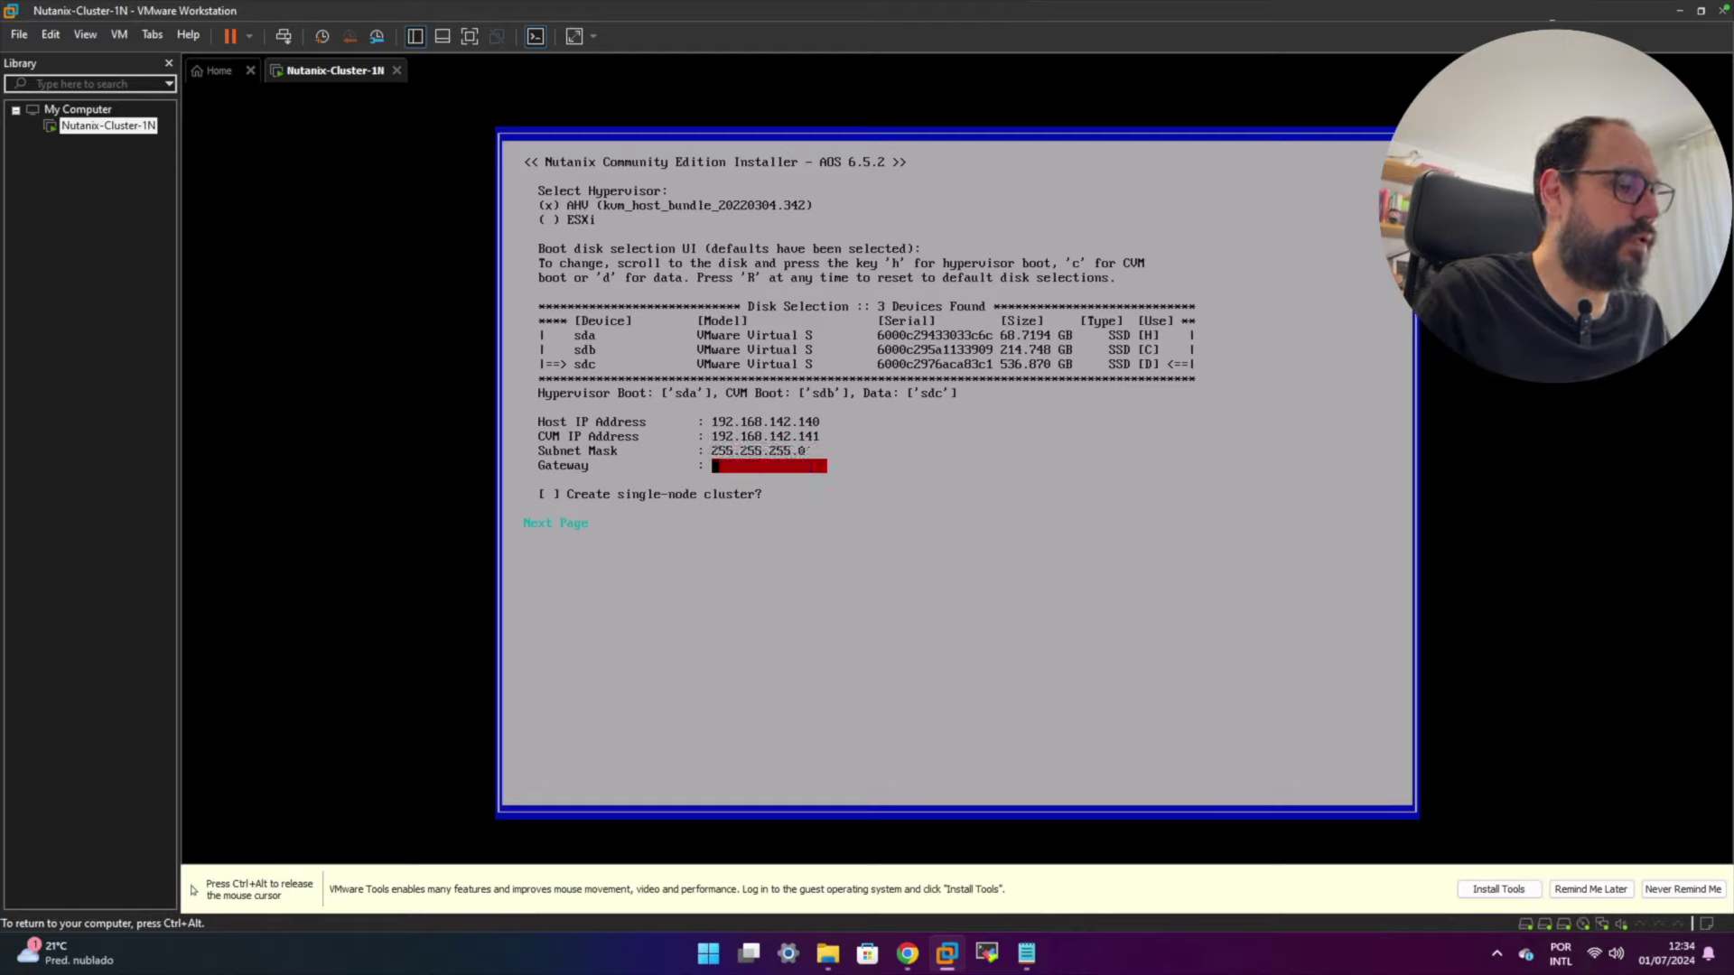
pyautogui.write('192.1')
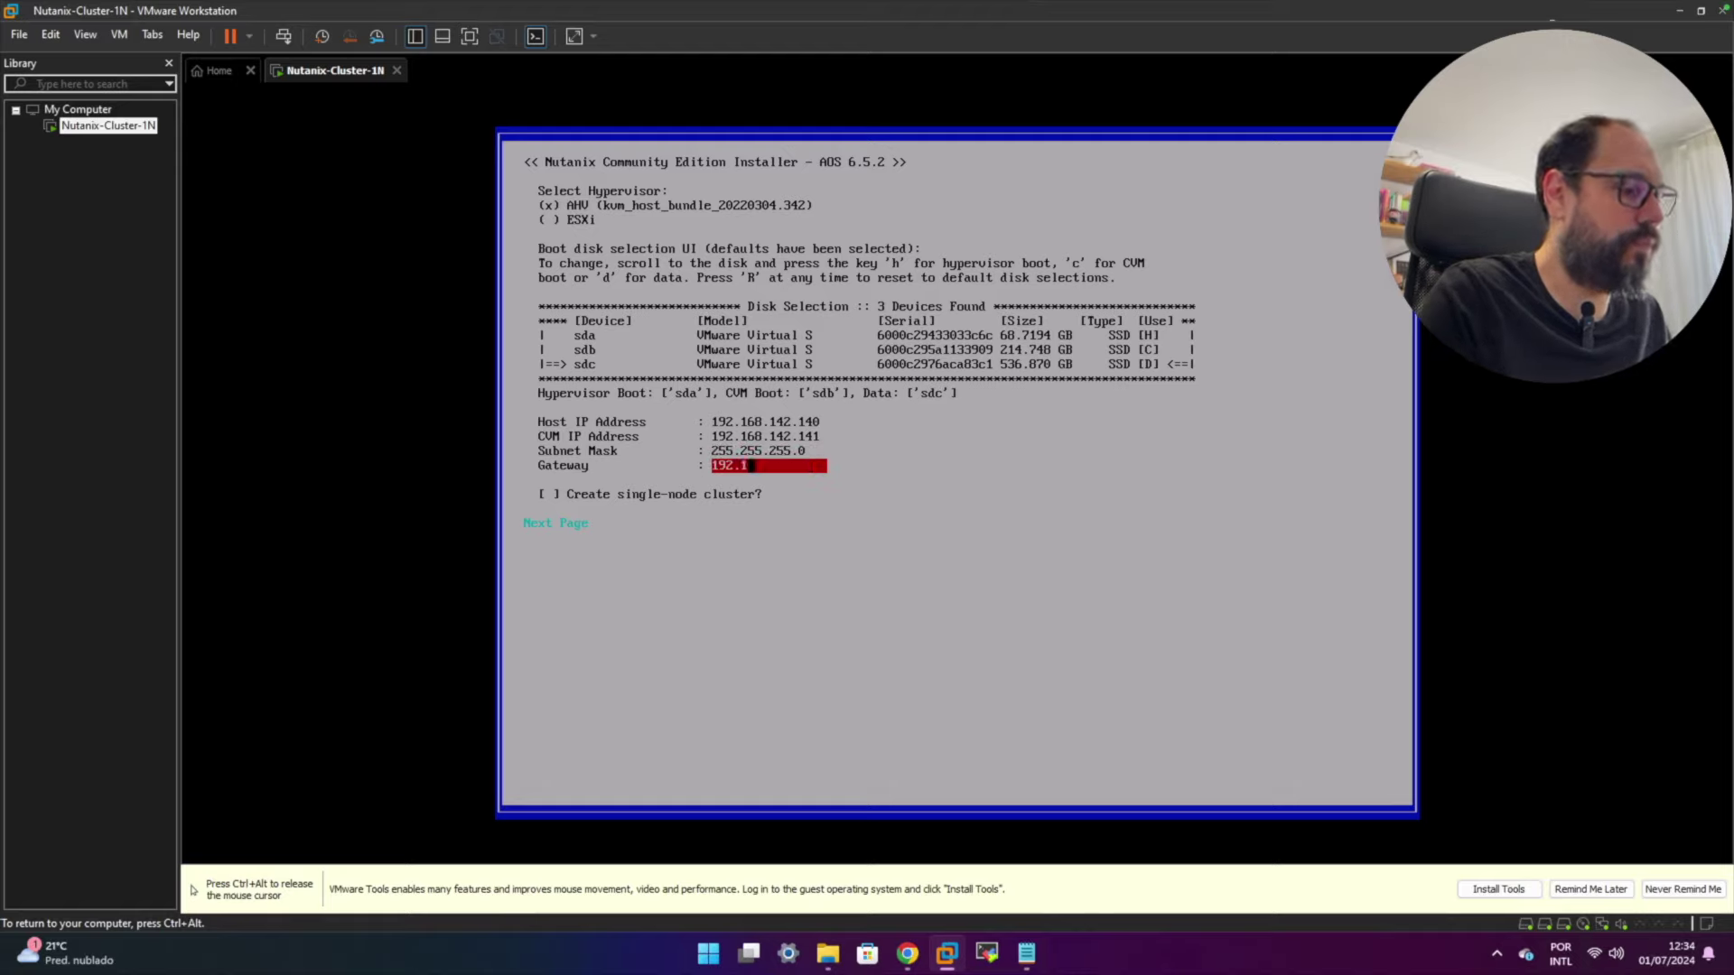
pyautogui.write('6')
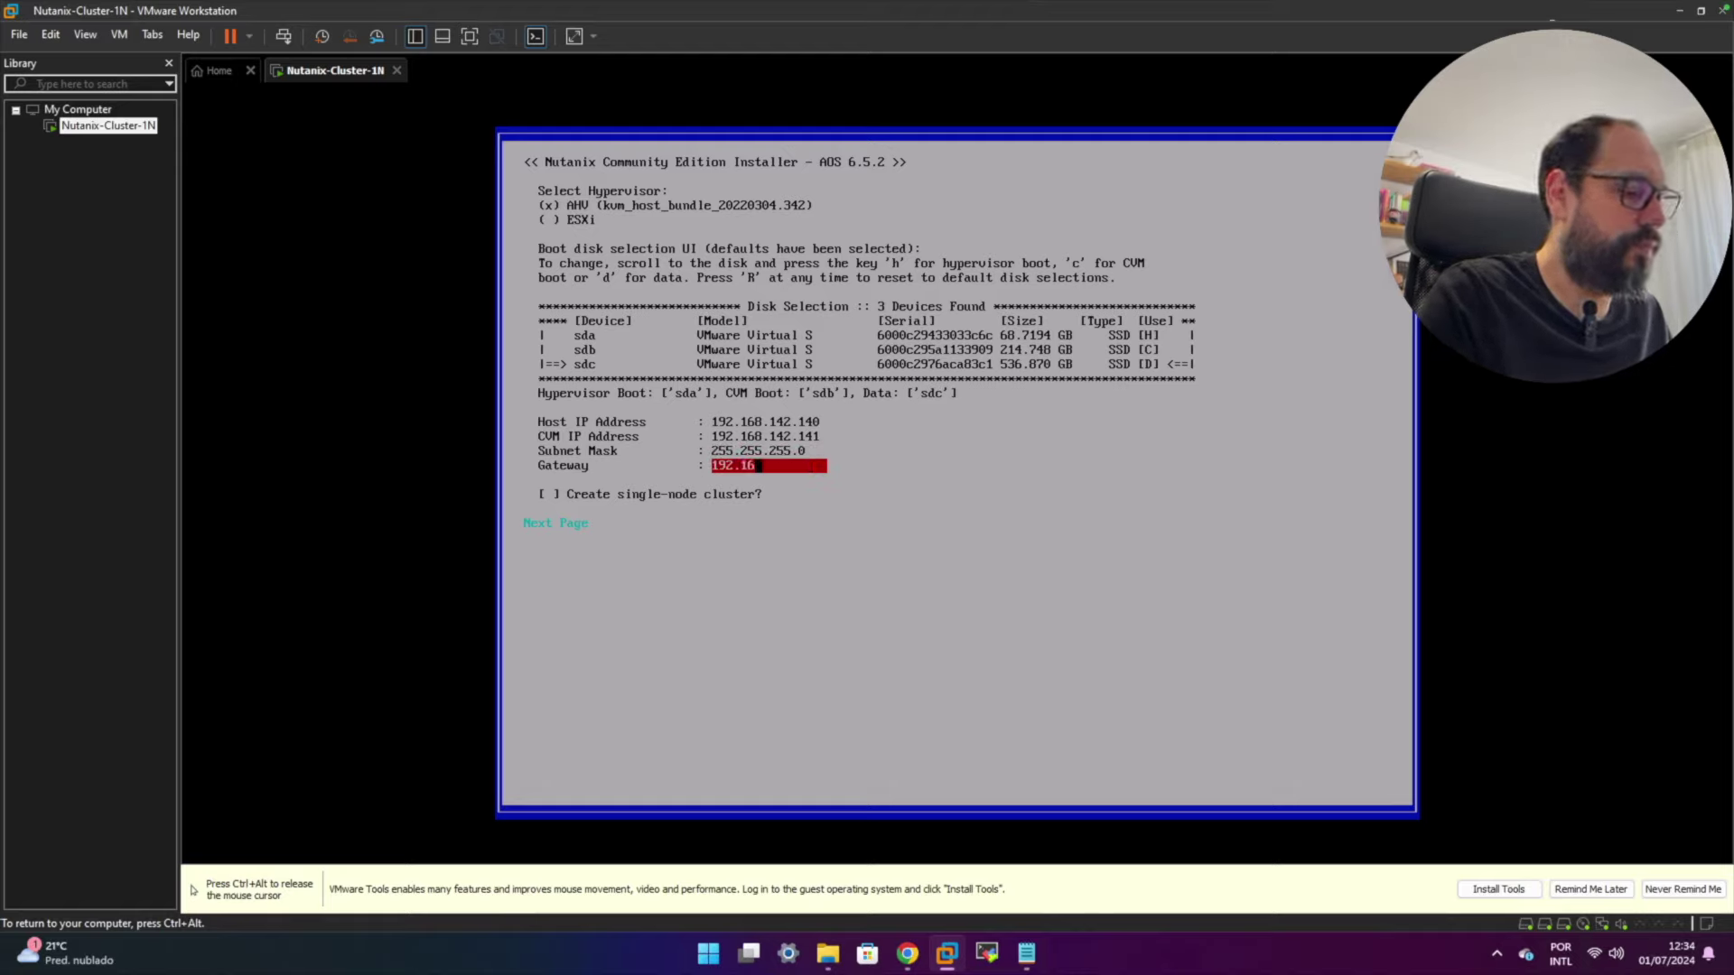
pyautogui.write('8.142.2')
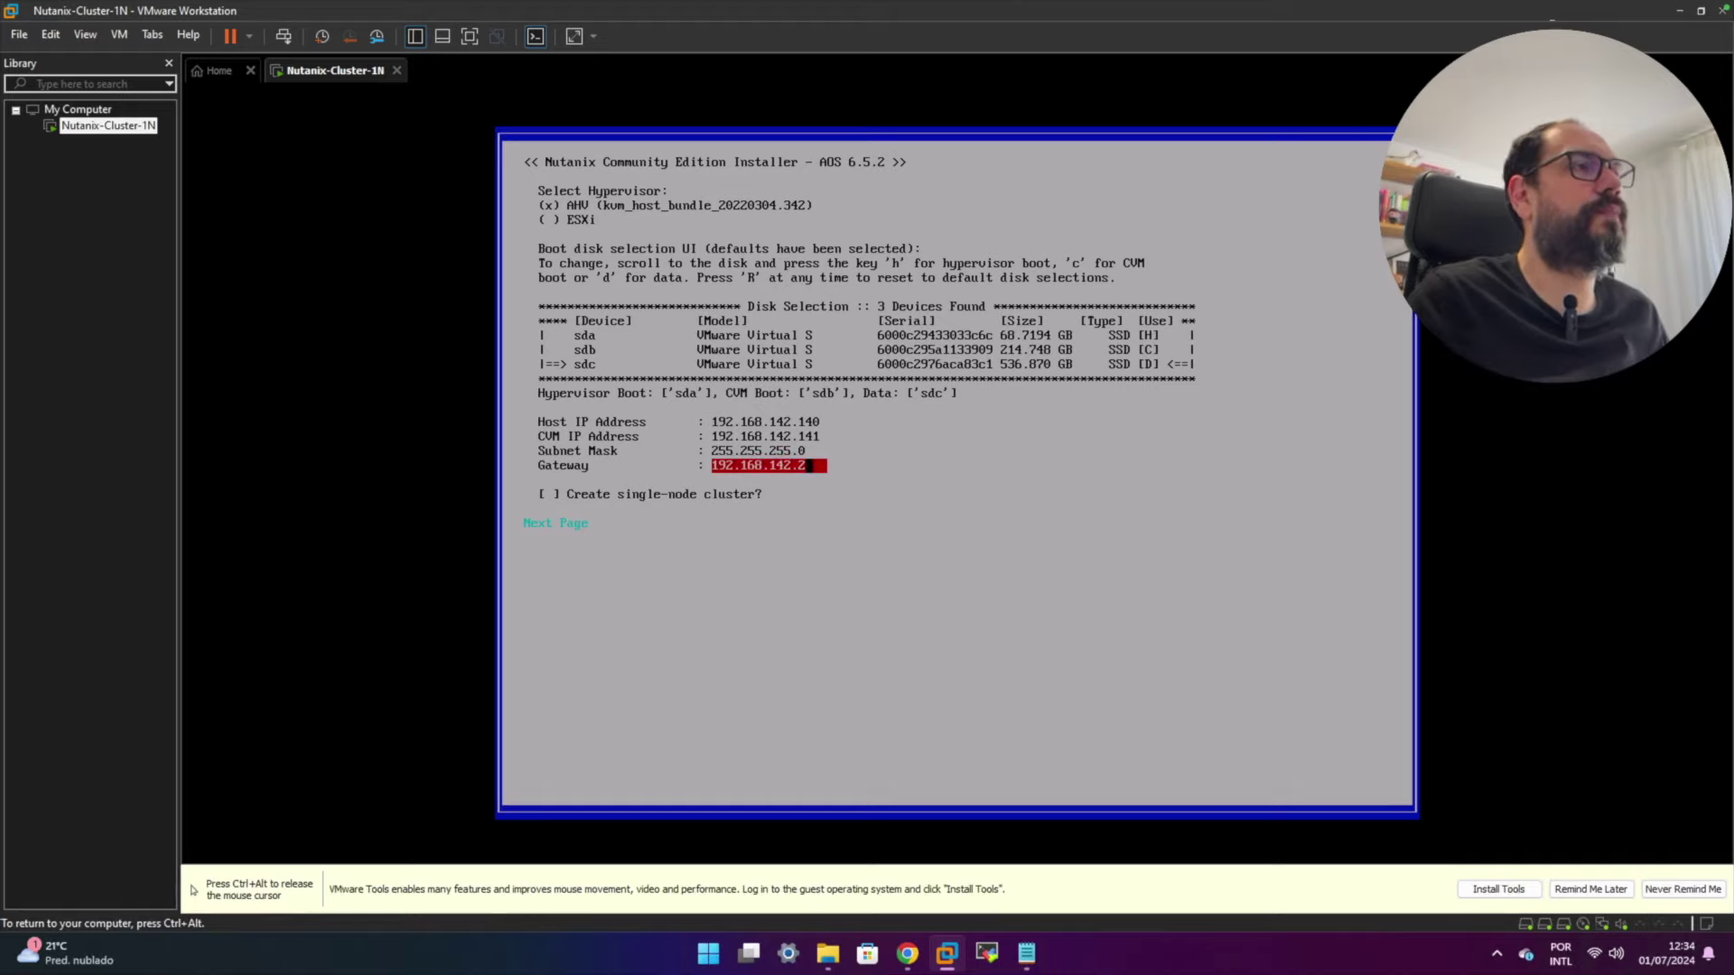
pyautogui.press('Tab')
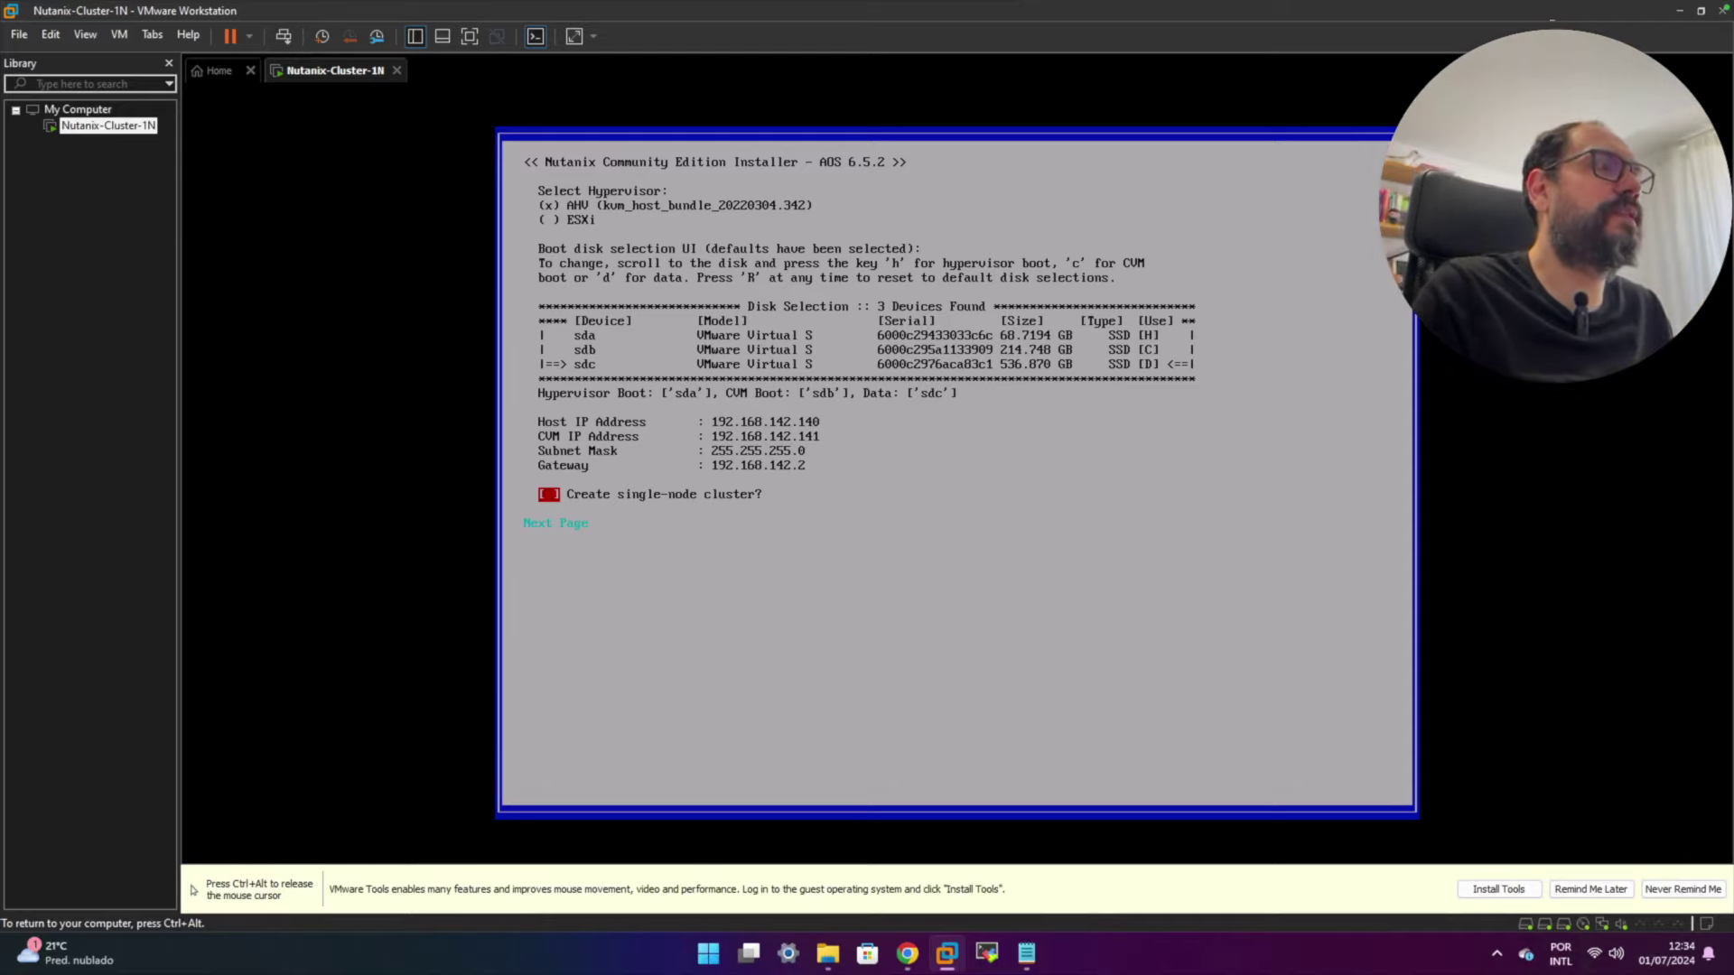
# - Move focus to Next Page and continue to the CE licence agreement
pyautogui.press('Tab')
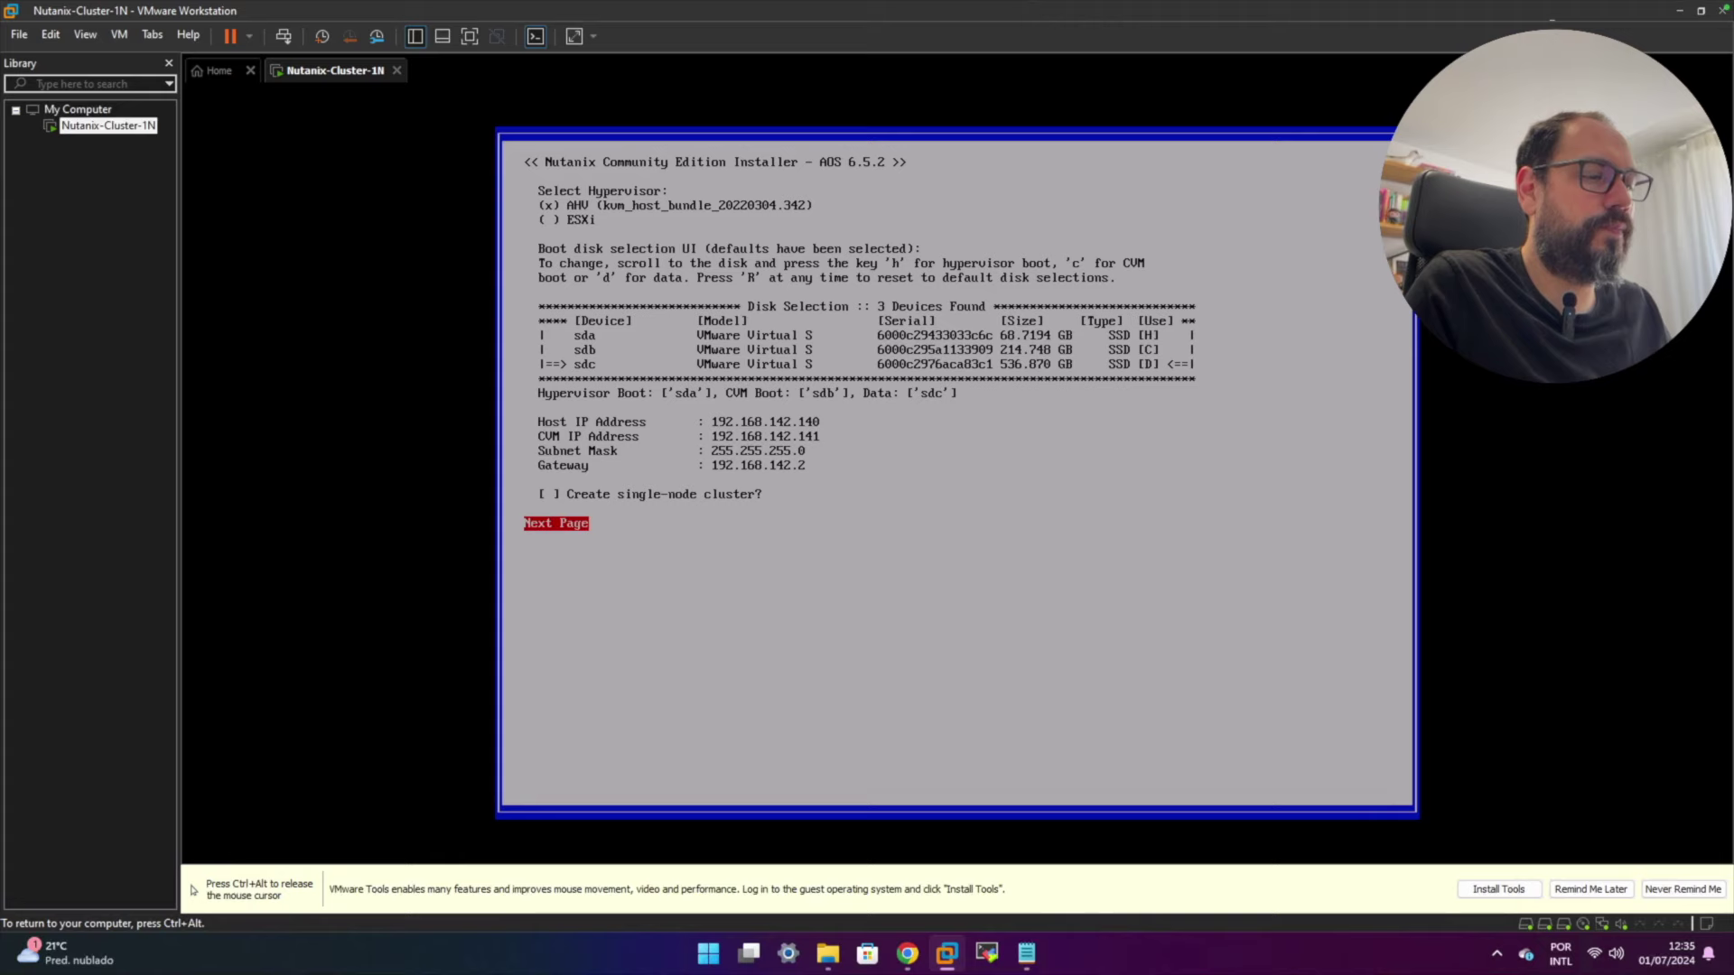
pyautogui.press('Return')
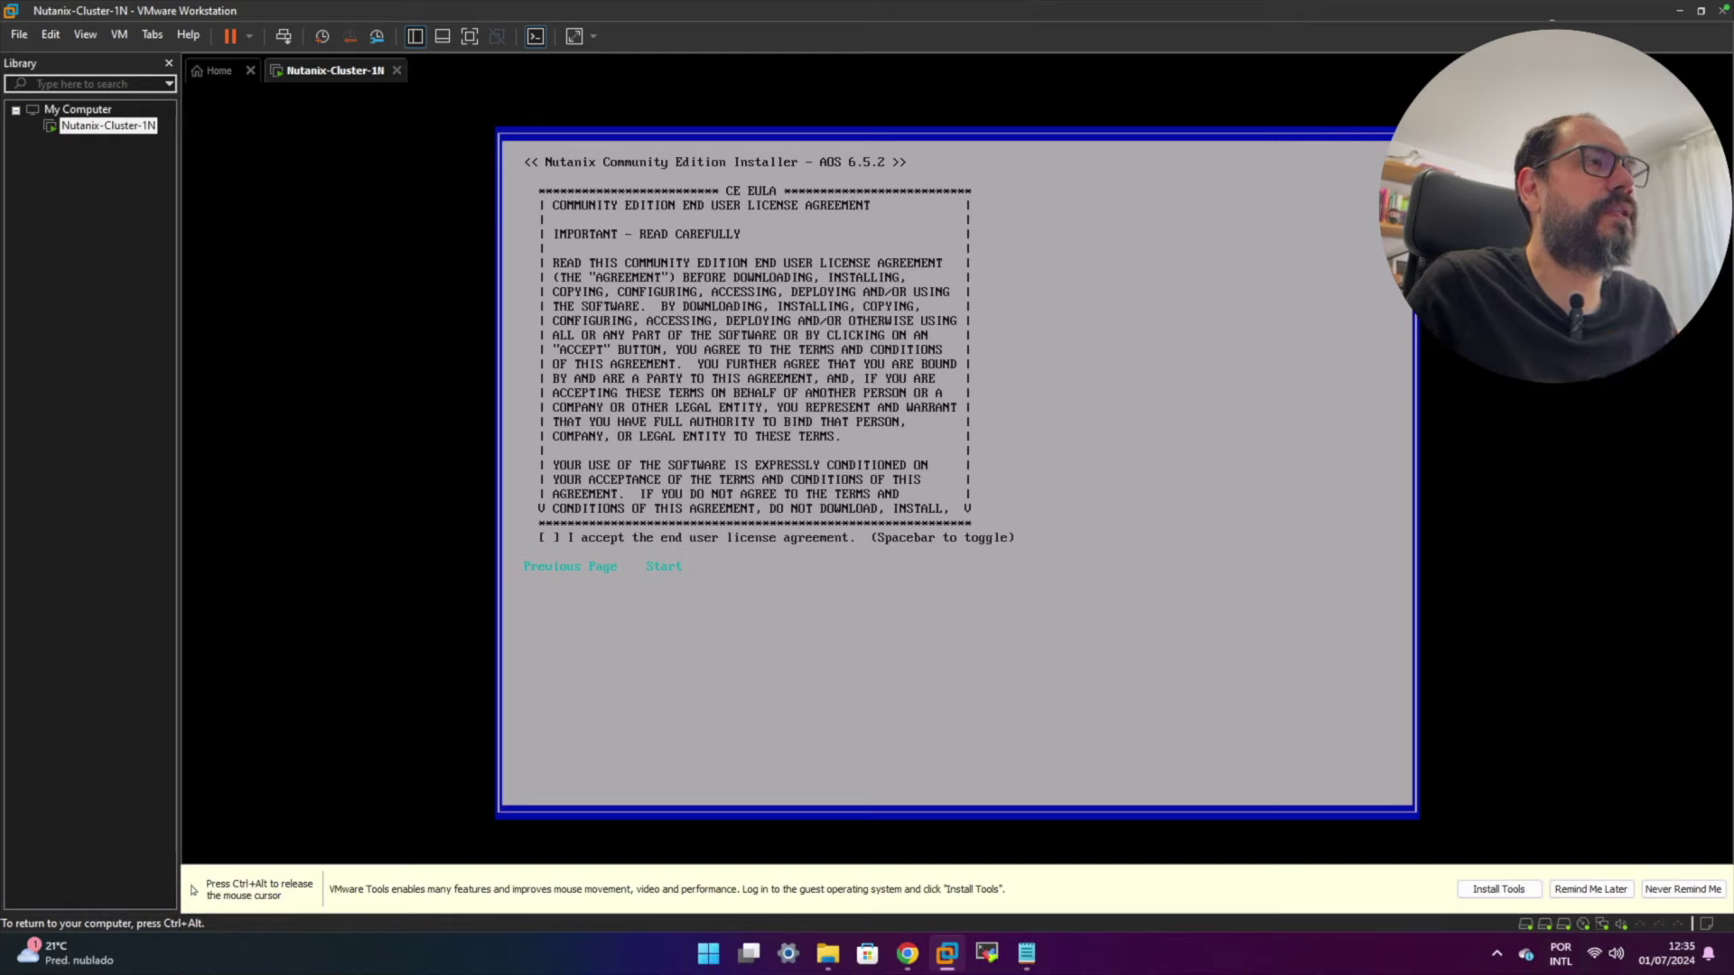
# - Scroll to the end of the Community Edition licence agreement
pyautogui.press('Down')
pyautogui.press('Down')
pyautogui.press('Down')
pyautogui.press('Down')
pyautogui.press('Down')
pyautogui.press('Down')
pyautogui.press('Down')
pyautogui.press('Down')
pyautogui.press('Down')
pyautogui.press('Down')
pyautogui.press('Down')
pyautogui.press('Down')
pyautogui.press('Down')
pyautogui.press('Down')
pyautogui.press('Down')
pyautogui.press('Down')
pyautogui.press('Down')
pyautogui.press('Down')
pyautogui.press('Down')
pyautogui.press('Down')
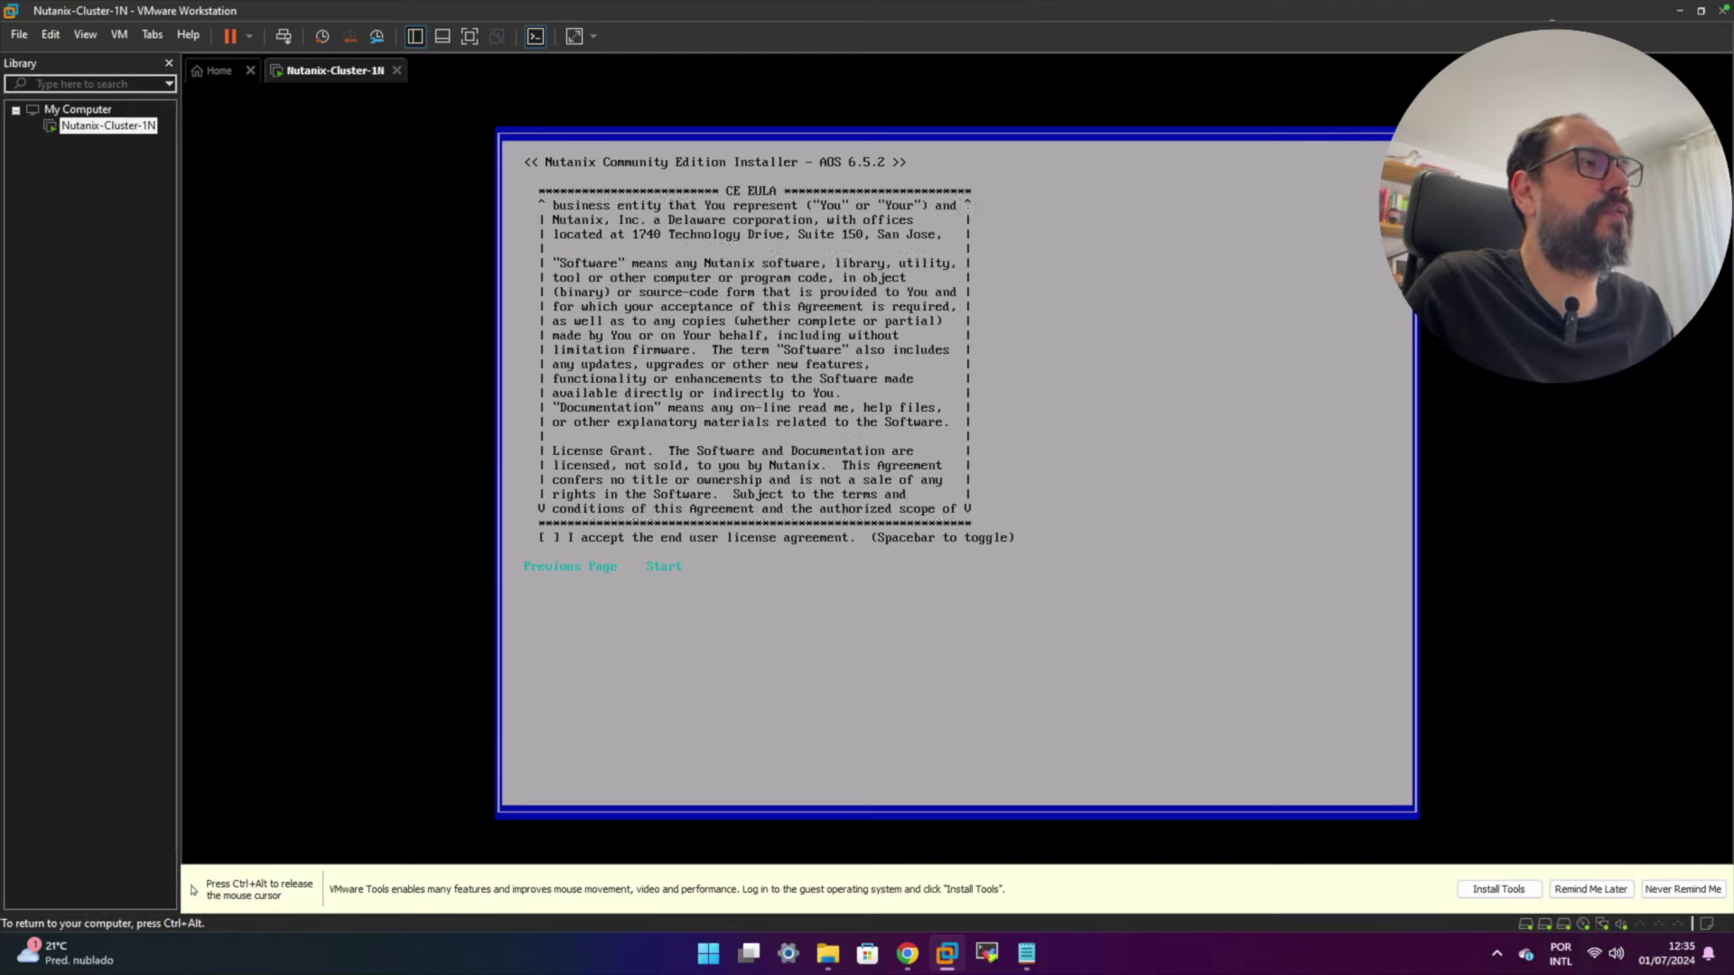
pyautogui.press('Down')
pyautogui.press('Down')
pyautogui.press('Down')
pyautogui.press('Down')
pyautogui.press('Down')
pyautogui.press('Down')
pyautogui.press('Down')
pyautogui.press('Down')
pyautogui.press('Down')
pyautogui.press('Down')
pyautogui.press('Down')
pyautogui.press('Down')
pyautogui.press('Down')
pyautogui.press('Down')
pyautogui.press('Down')
pyautogui.press('Down')
pyautogui.press('Down')
pyautogui.press('Down')
pyautogui.press('Down')
pyautogui.press('Down')
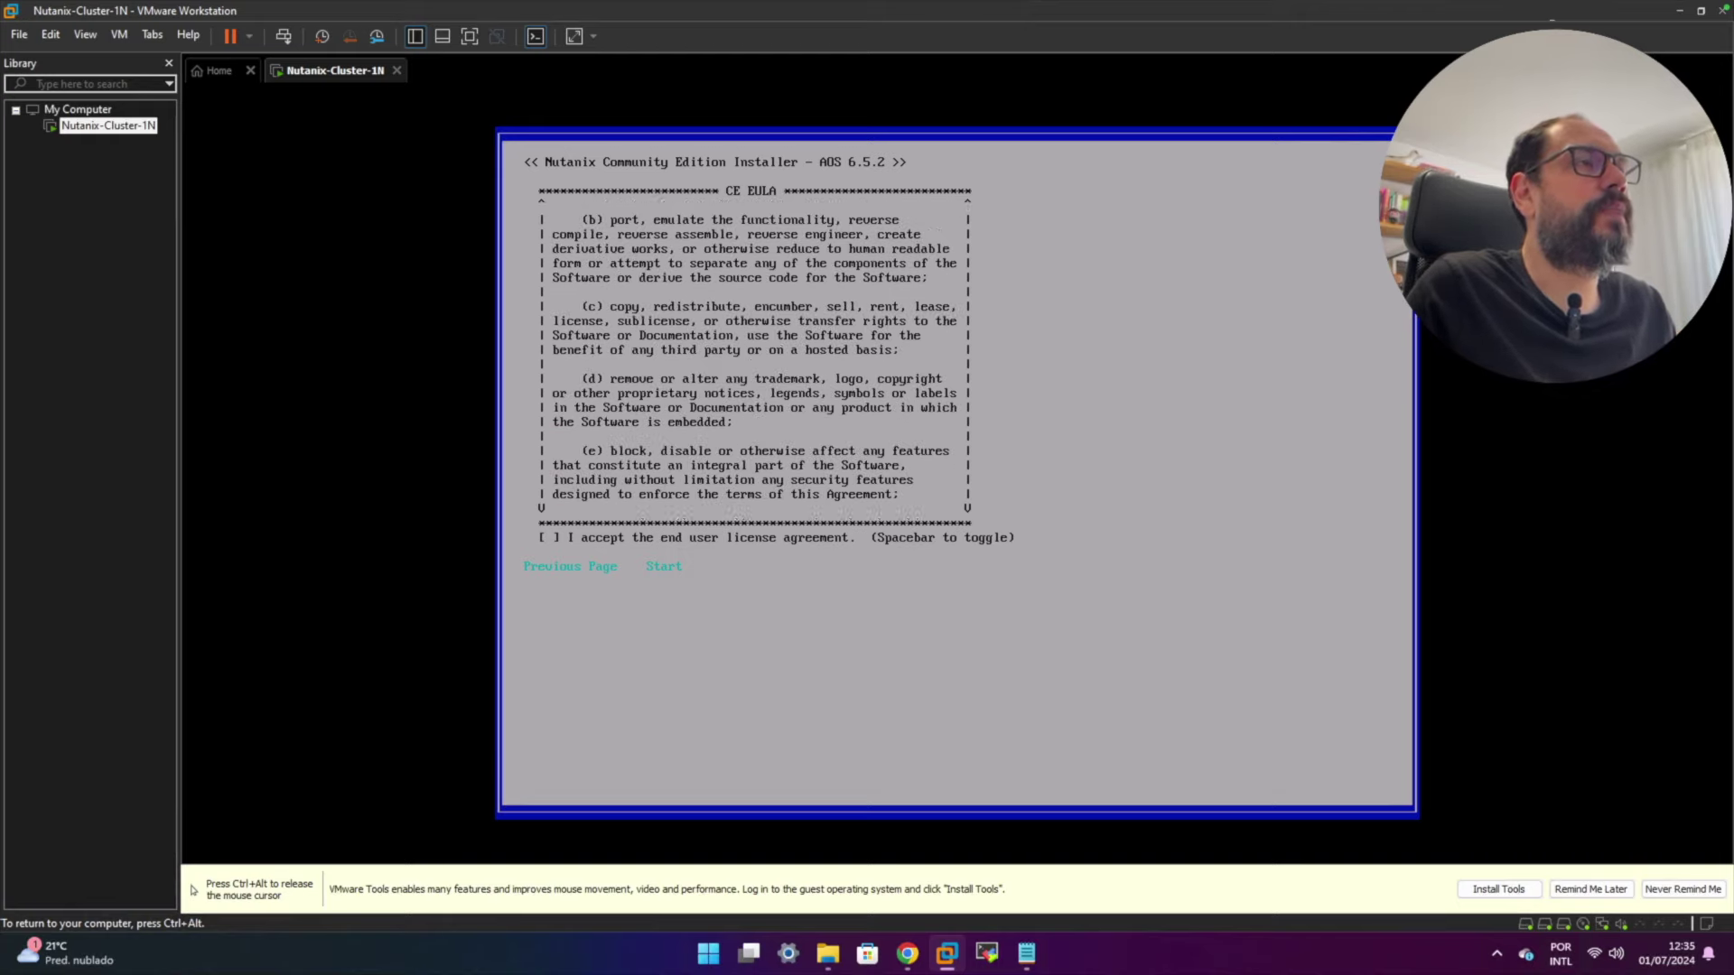
pyautogui.press('Down')
pyautogui.press('Down')
pyautogui.press('Down')
pyautogui.press('Down')
pyautogui.press('Down')
pyautogui.press('Down')
pyautogui.press('Down')
pyautogui.press('Down')
pyautogui.press('Down')
pyautogui.press('Down')
pyautogui.press('Down')
pyautogui.press('Down')
pyautogui.press('Down')
pyautogui.press('Down')
pyautogui.press('Down')
pyautogui.press('Down')
pyautogui.press('Down')
pyautogui.press('Down')
pyautogui.press('Down')
pyautogui.press('Down')
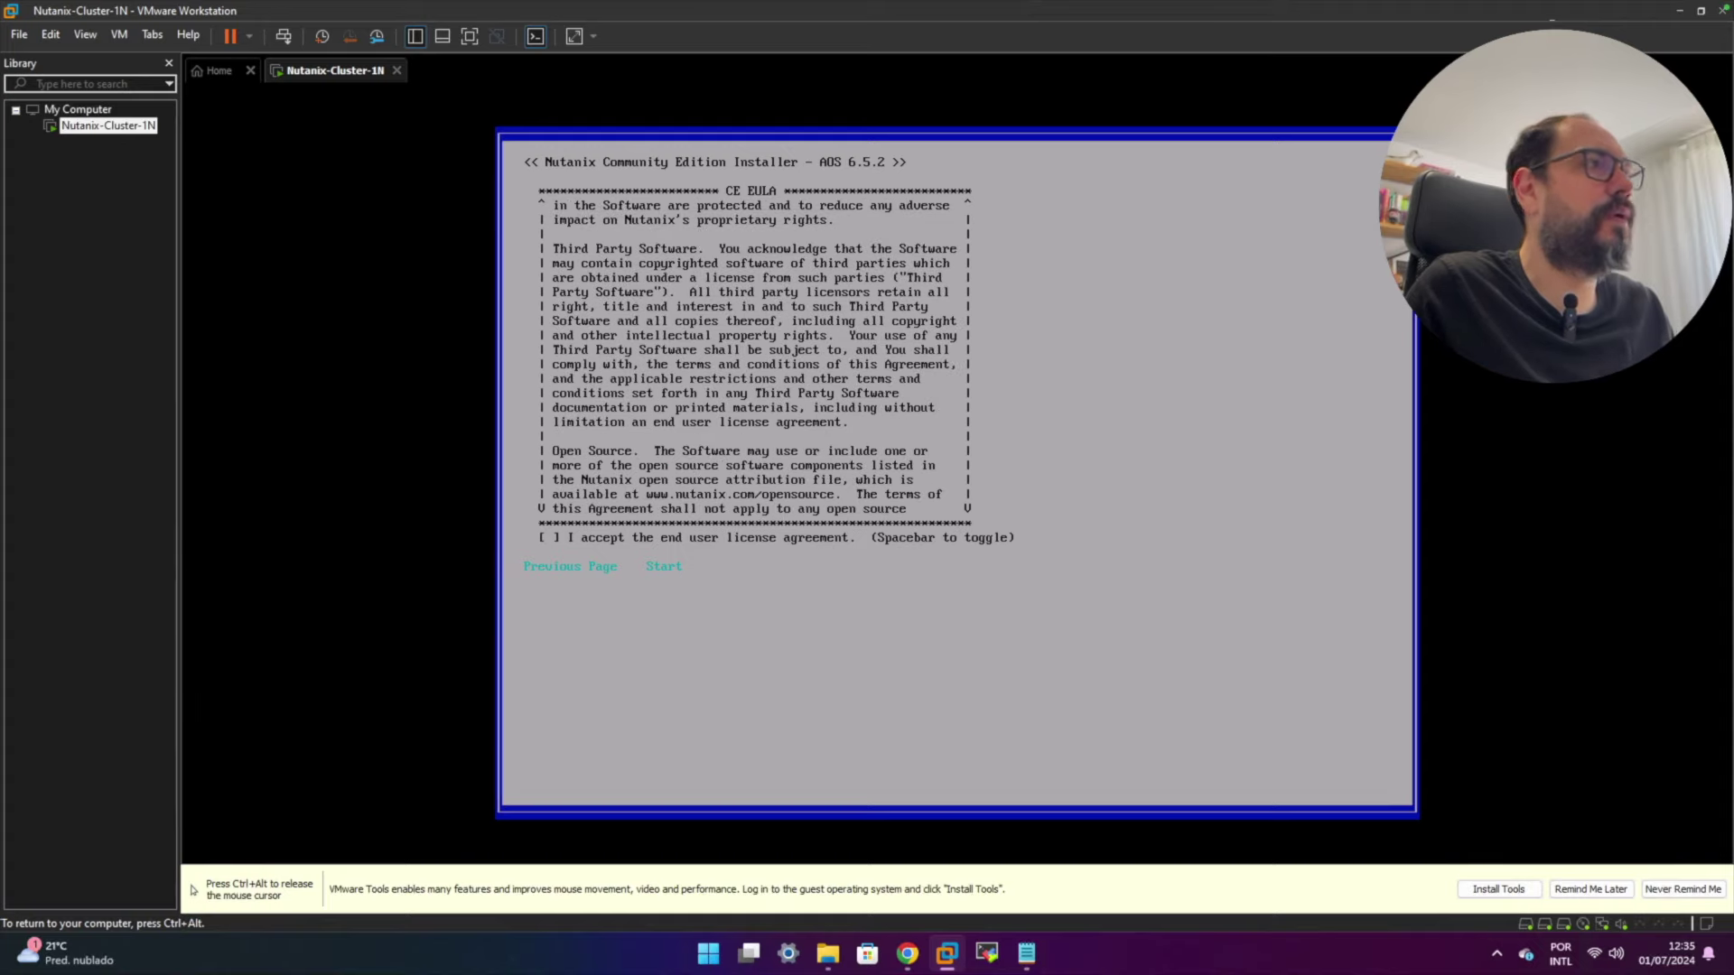
pyautogui.press('Down')
pyautogui.press('Down')
pyautogui.press('Down')
pyautogui.press('Down')
pyautogui.press('Down')
pyautogui.press('Down')
pyautogui.press('Down')
pyautogui.press('Down')
pyautogui.press('Down')
pyautogui.press('Down')
pyautogui.press('Down')
pyautogui.press('Down')
pyautogui.press('Down')
pyautogui.press('Down')
pyautogui.press('Down')
pyautogui.press('Down')
pyautogui.press('Down')
pyautogui.press('Down')
pyautogui.press('Down')
pyautogui.press('Down')
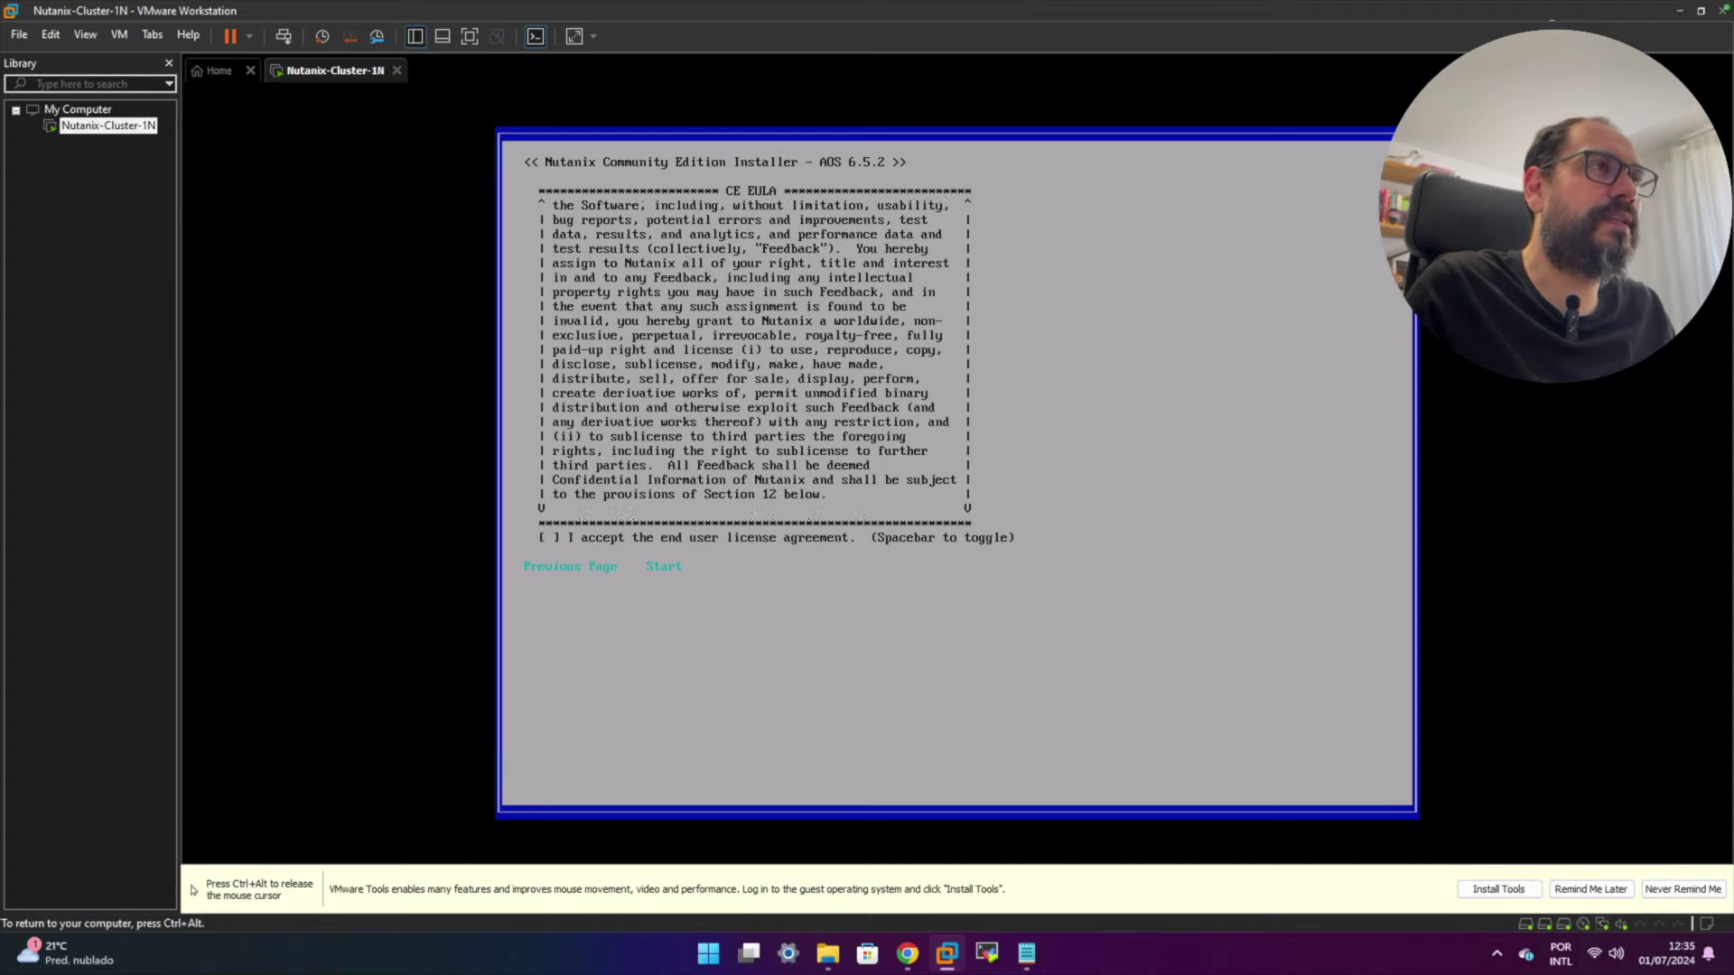
pyautogui.press('Down')
pyautogui.press('Down')
pyautogui.press('Down')
pyautogui.press('Down')
pyautogui.press('Down')
pyautogui.press('Down')
pyautogui.press('Down')
pyautogui.press('Down')
pyautogui.press('Down')
pyautogui.press('Down')
pyautogui.press('Down')
pyautogui.press('Down')
pyautogui.press('Down')
pyautogui.press('Down')
pyautogui.press('Down')
pyautogui.press('Down')
pyautogui.press('Down')
pyautogui.press('Down')
pyautogui.press('Down')
pyautogui.press('Down')
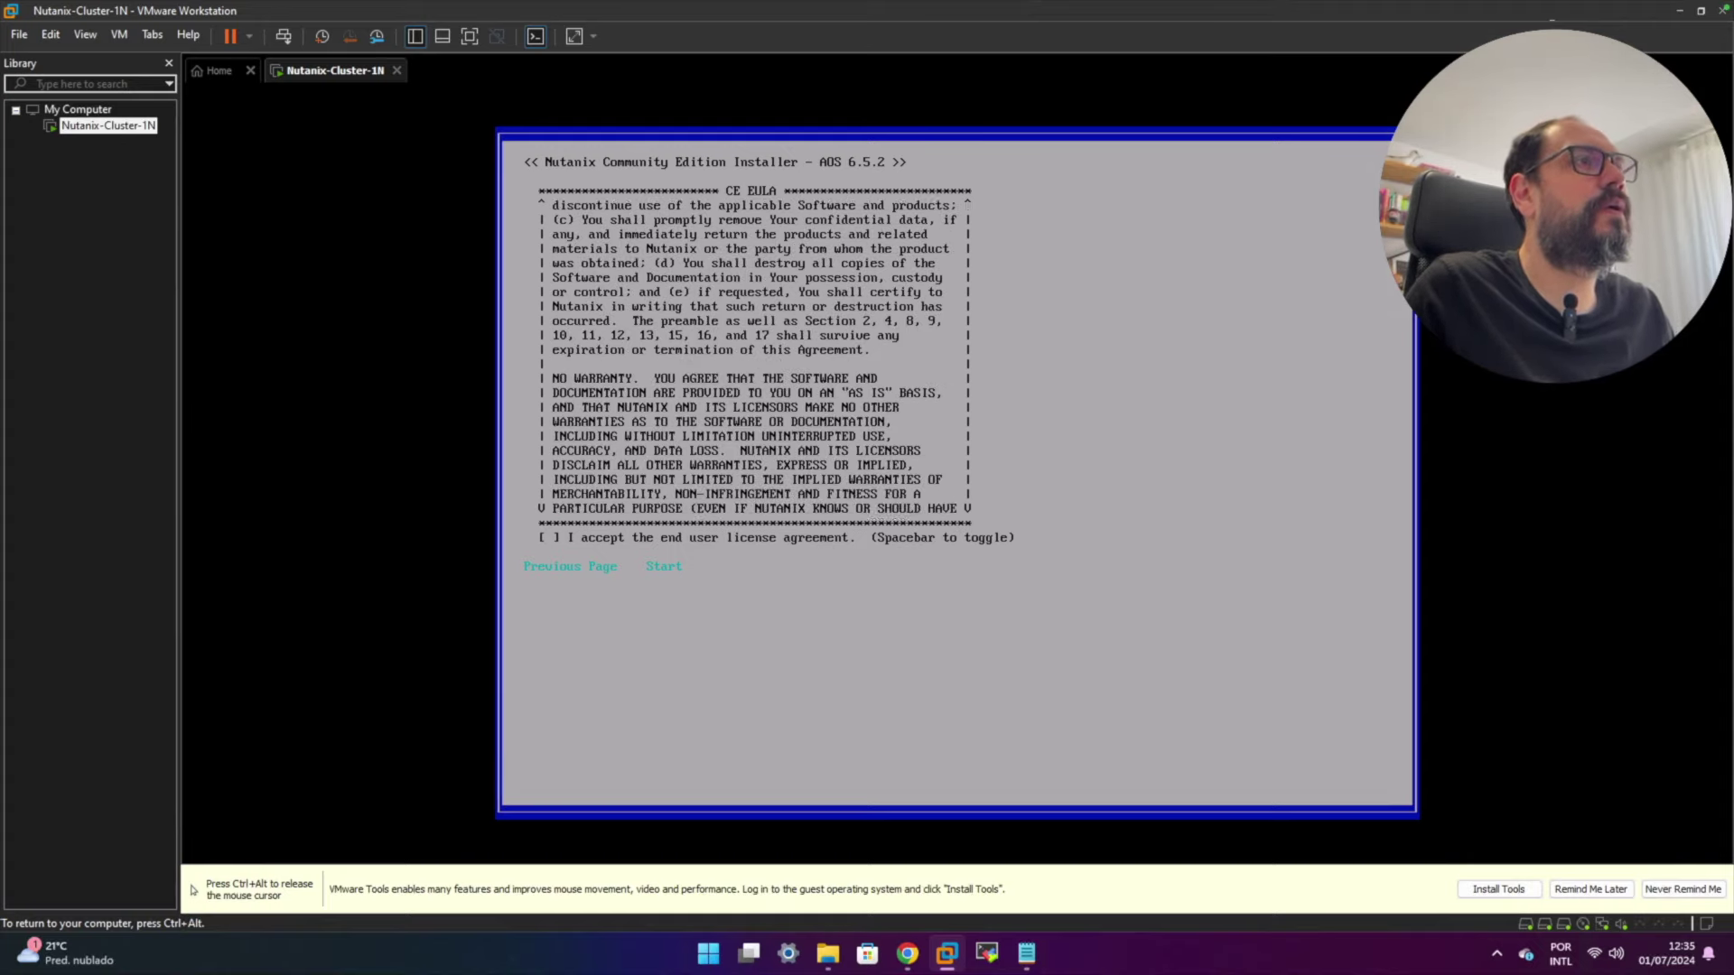
pyautogui.press('Down')
pyautogui.press('Down')
pyautogui.press('Down')
pyautogui.press('Down')
pyautogui.press('Down')
pyautogui.press('Down')
pyautogui.press('Down')
pyautogui.press('Down')
pyautogui.press('Down')
pyautogui.press('Down')
pyautogui.press('Down')
pyautogui.press('Down')
pyautogui.press('Down')
pyautogui.press('Down')
pyautogui.press('Down')
pyautogui.press('Down')
pyautogui.press('Down')
pyautogui.press('Down')
pyautogui.press('Down')
pyautogui.press('Down')
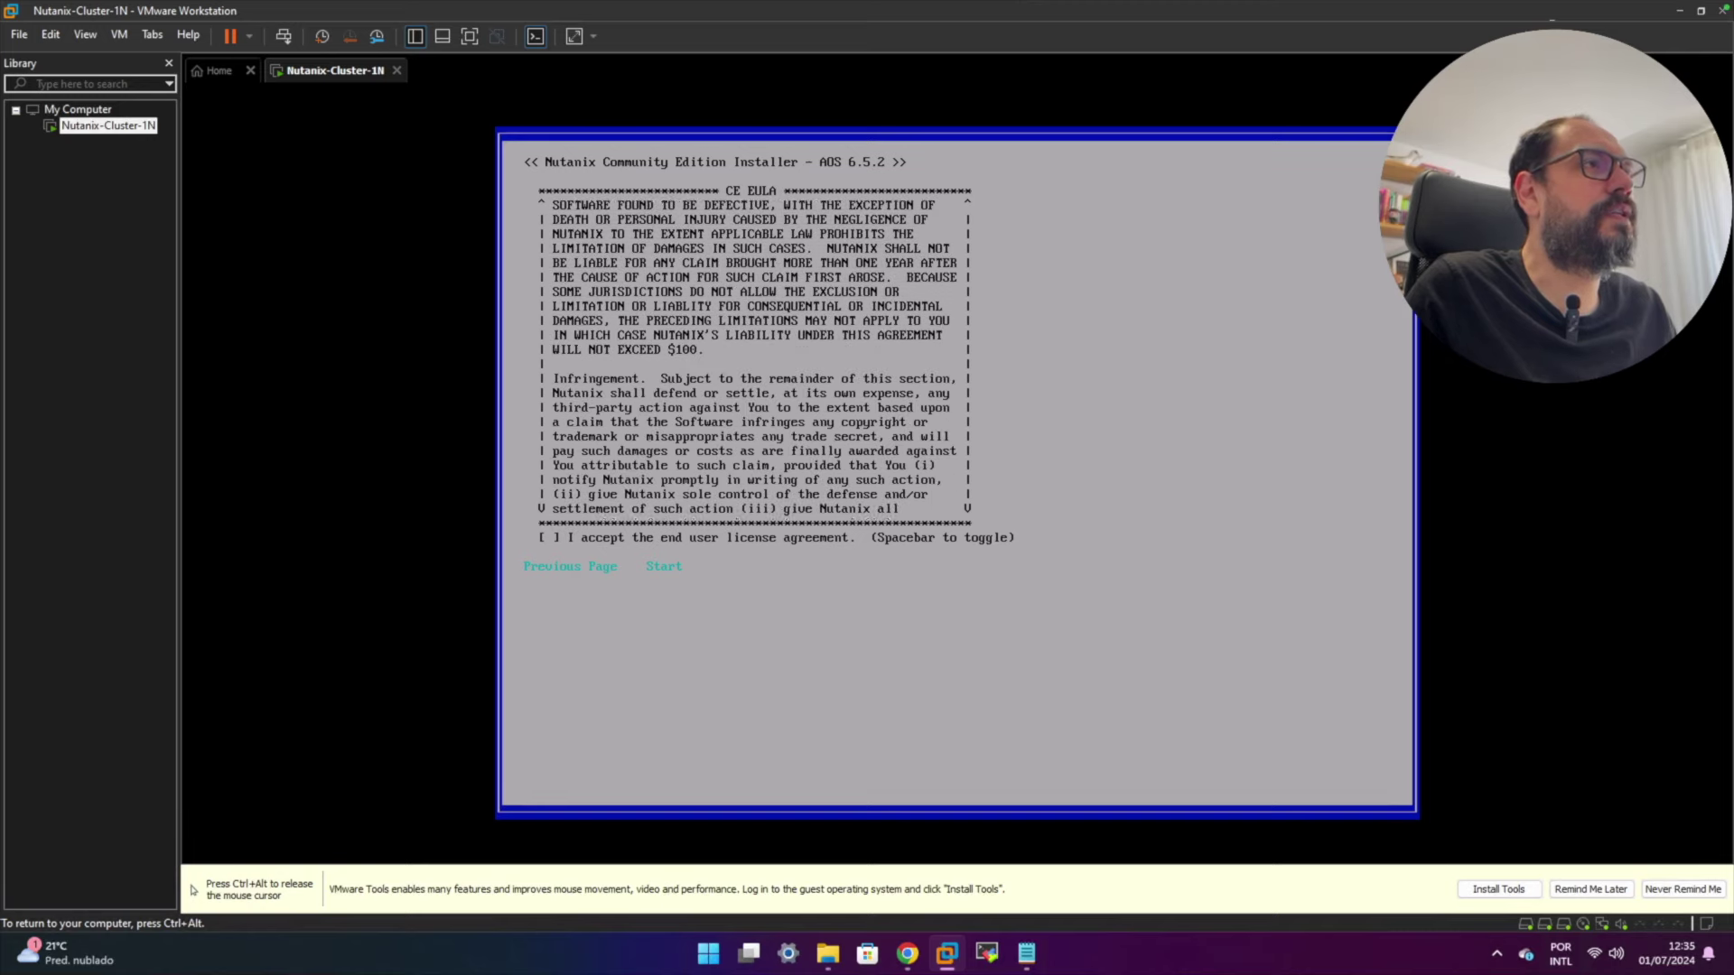
pyautogui.press('Down')
pyautogui.press('Down')
pyautogui.press('Down')
pyautogui.press('Down')
pyautogui.press('Down')
pyautogui.press('Down')
pyautogui.press('Down')
pyautogui.press('Down')
pyautogui.press('Down')
pyautogui.press('Down')
pyautogui.press('Down')
pyautogui.press('Down')
pyautogui.press('Down')
pyautogui.press('Down')
pyautogui.press('Down')
pyautogui.press('Down')
pyautogui.press('Down')
pyautogui.press('Down')
pyautogui.press('Down')
pyautogui.press('Down')
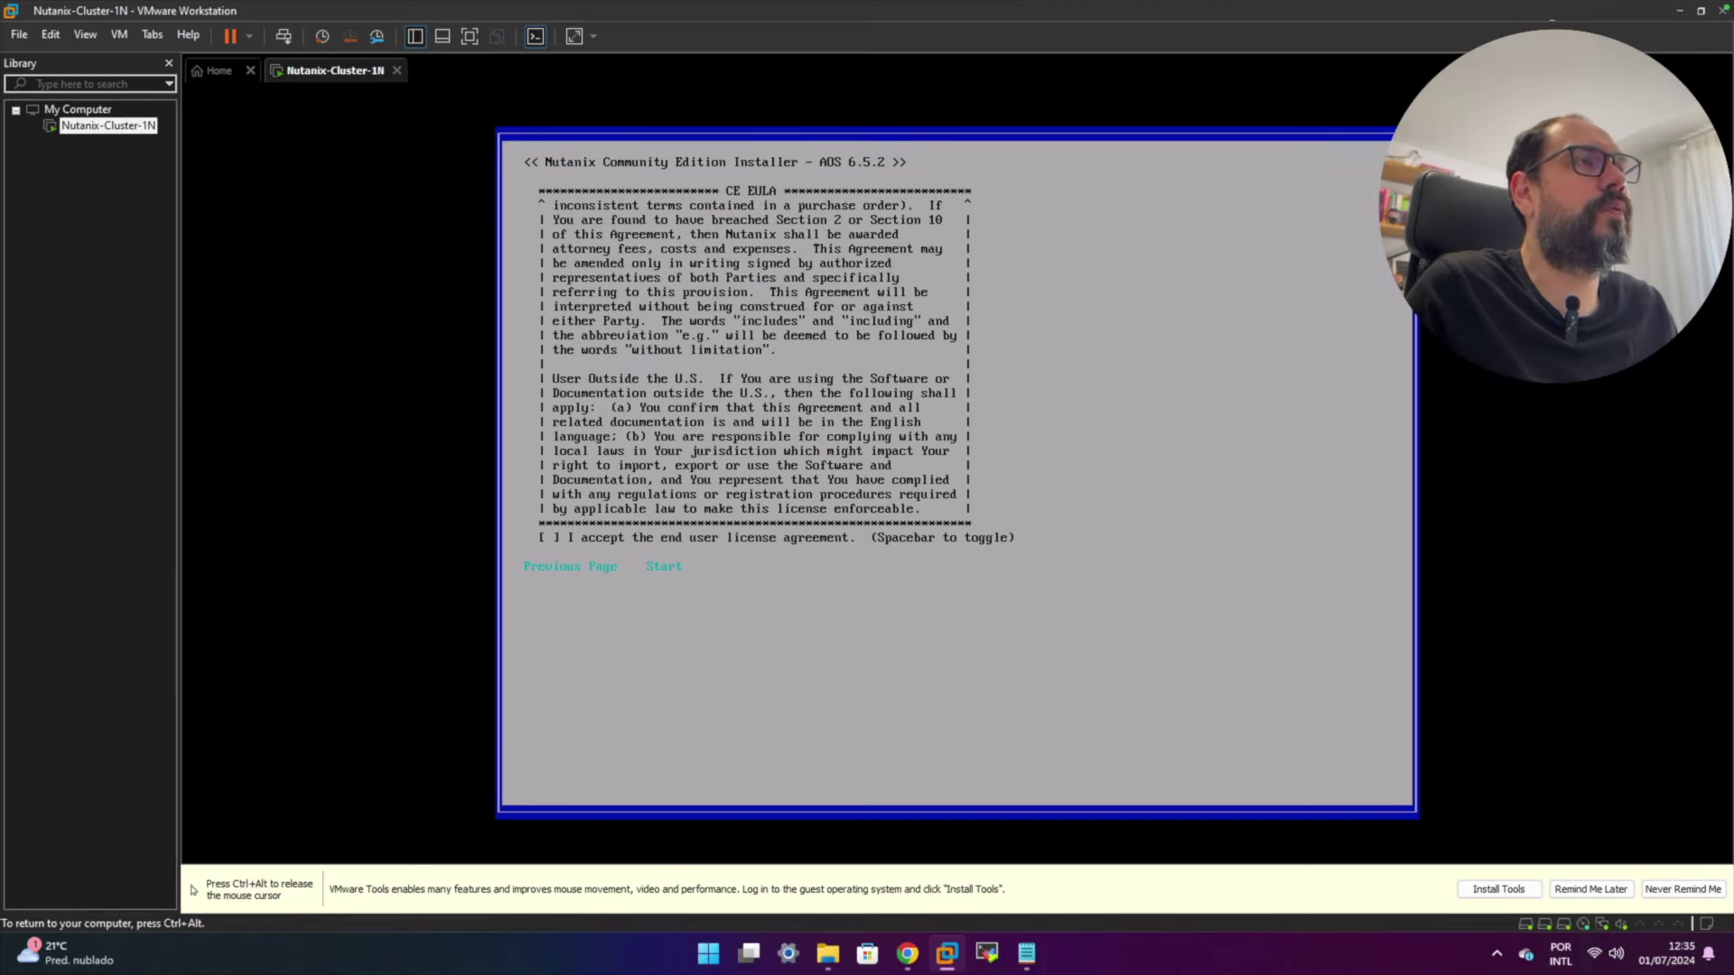
# - Tick 'I accept' and launch the installation with Start
pyautogui.press('Tab')
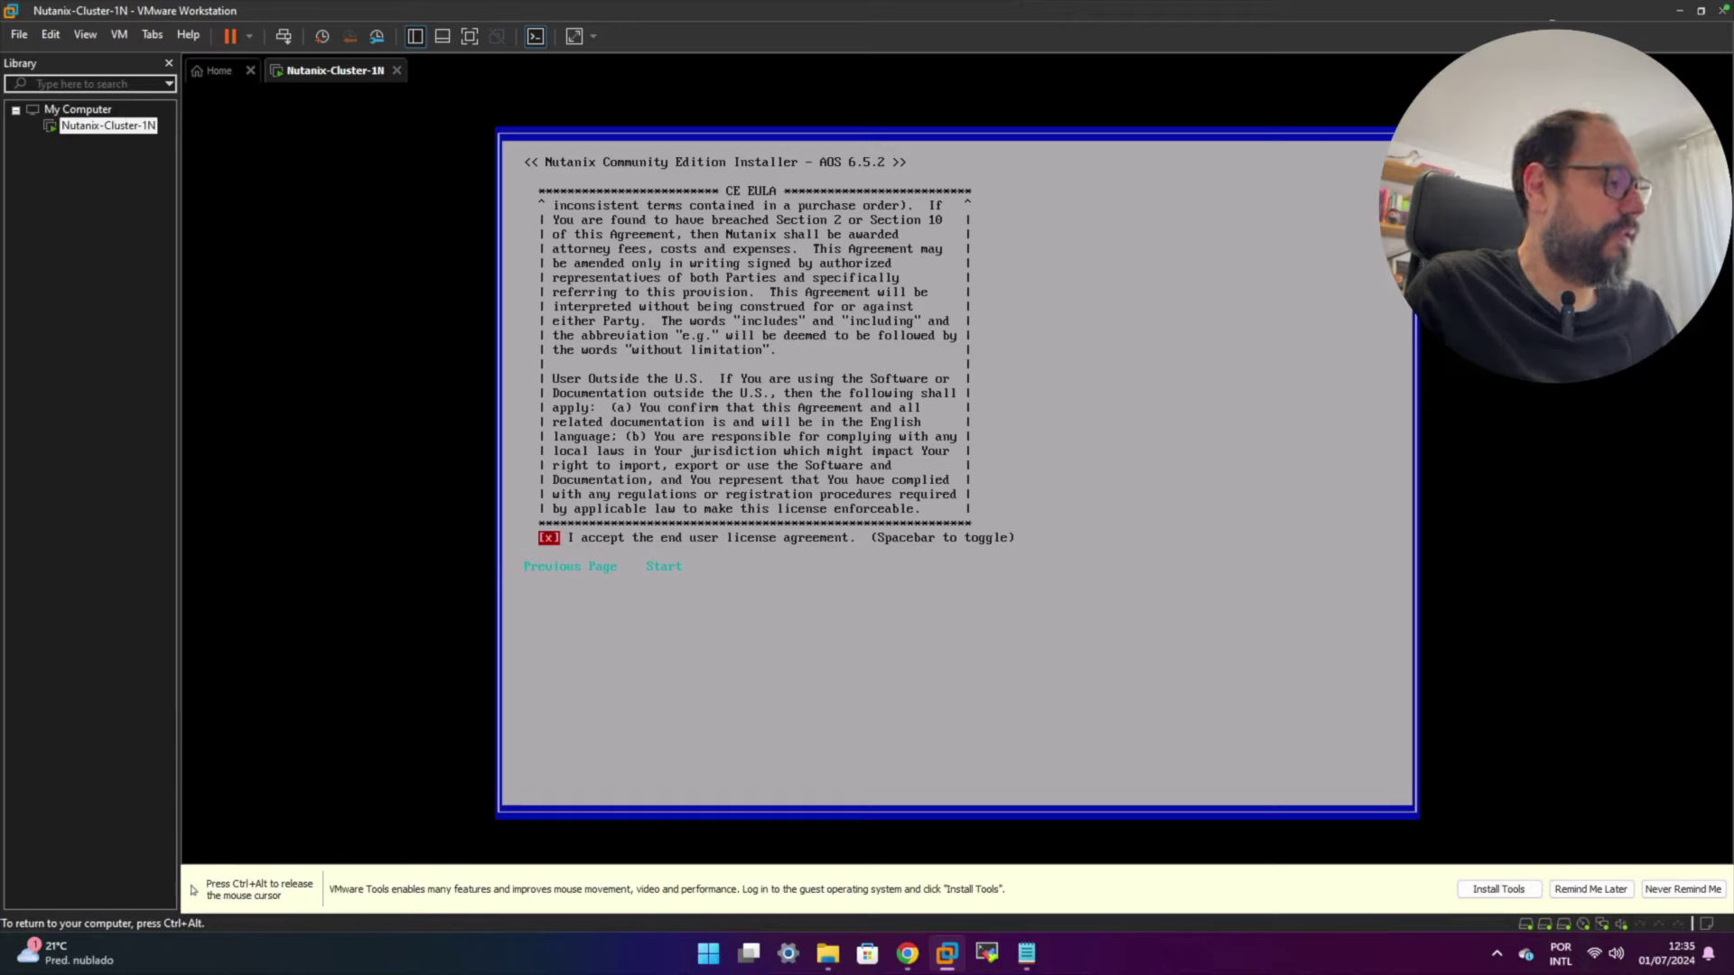
pyautogui.press('Tab')
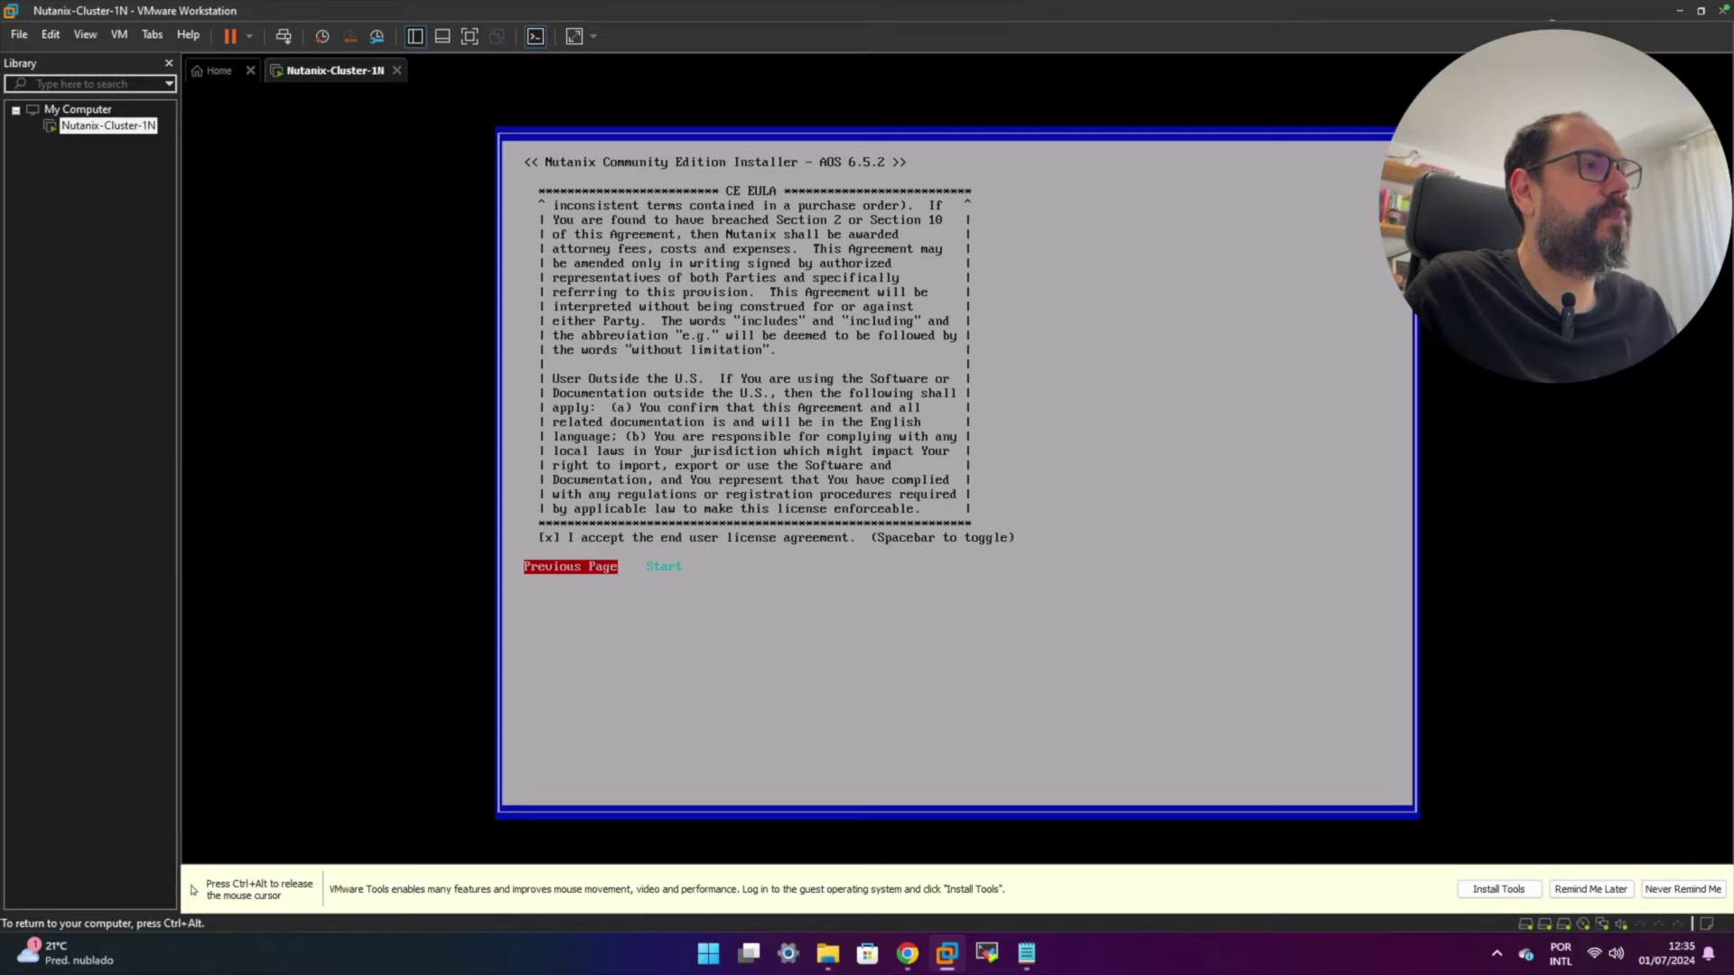
pyautogui.press('Tab')
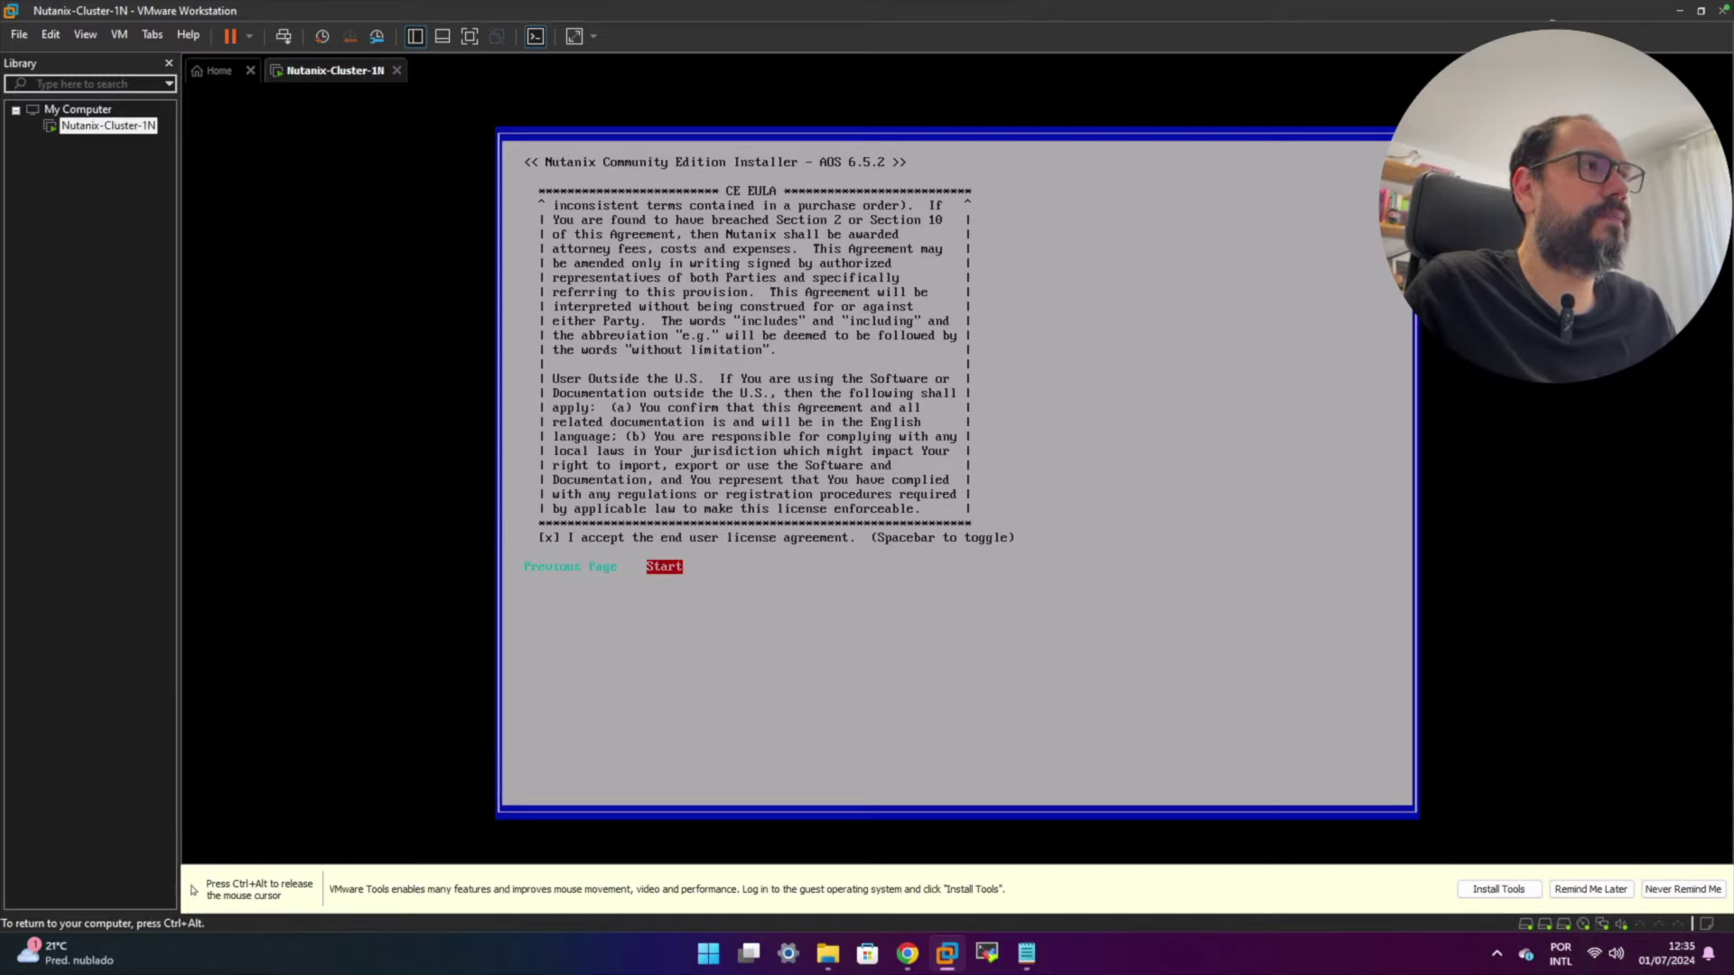
pyautogui.press('Return')
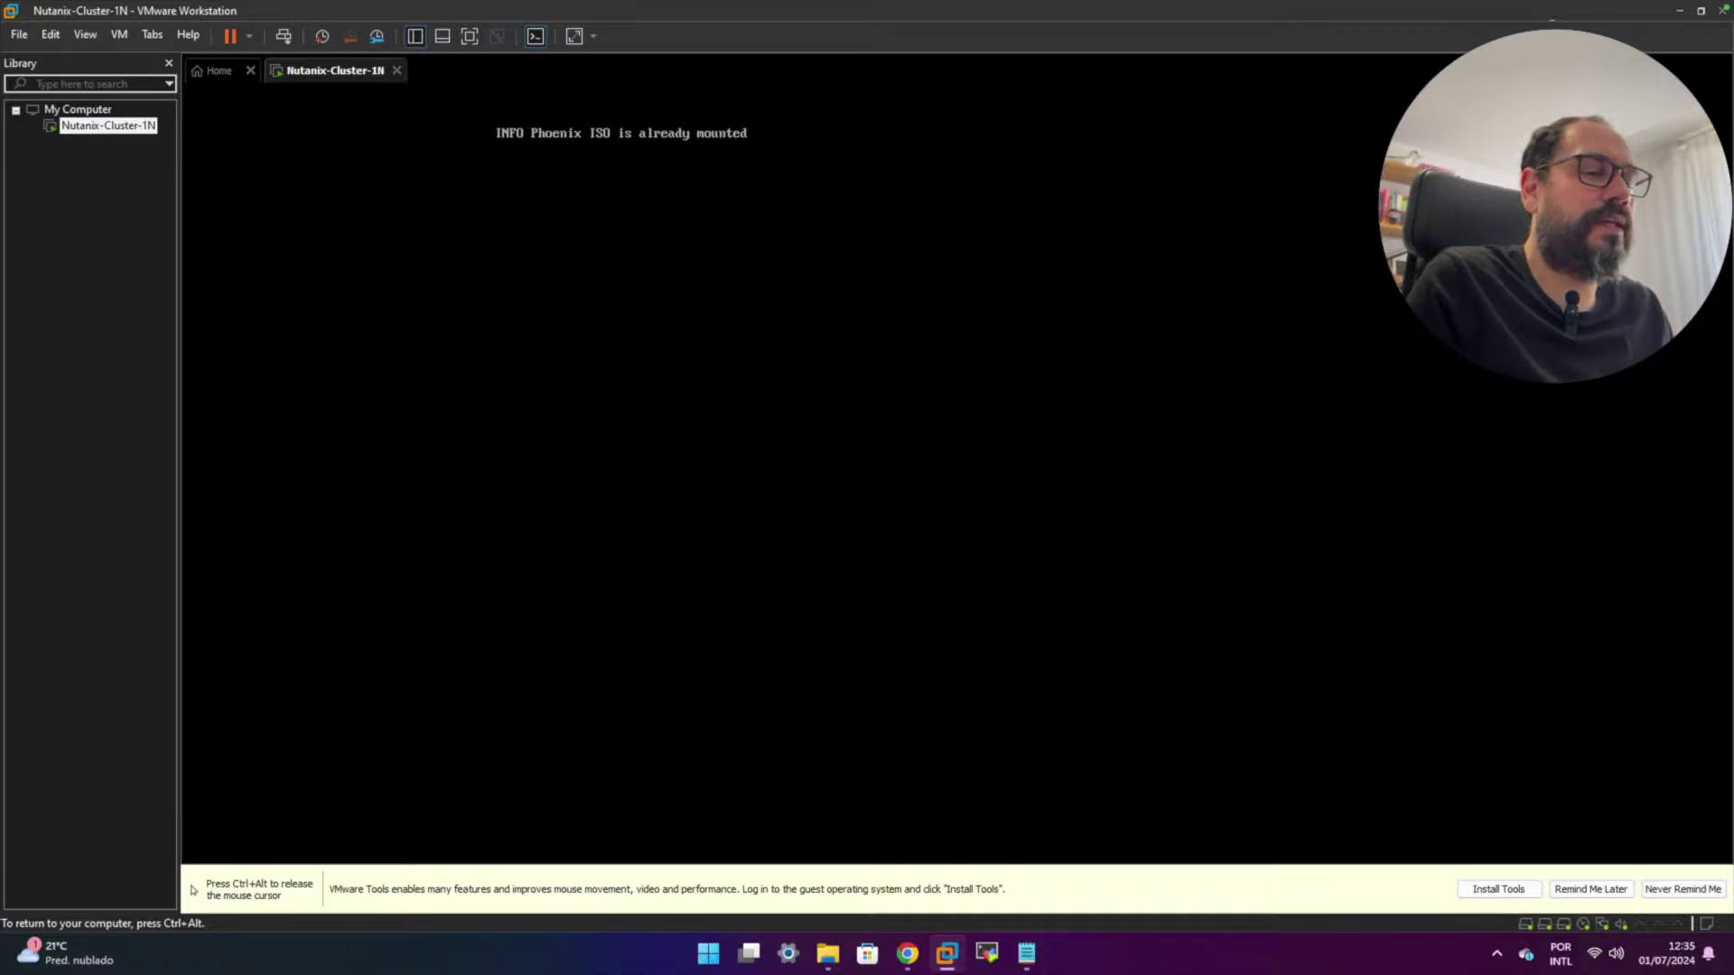
# - Wait for imaging to finish, then return to the VM console for the reboot prompt
pyautogui.hotkey('ctrl', 'alt')
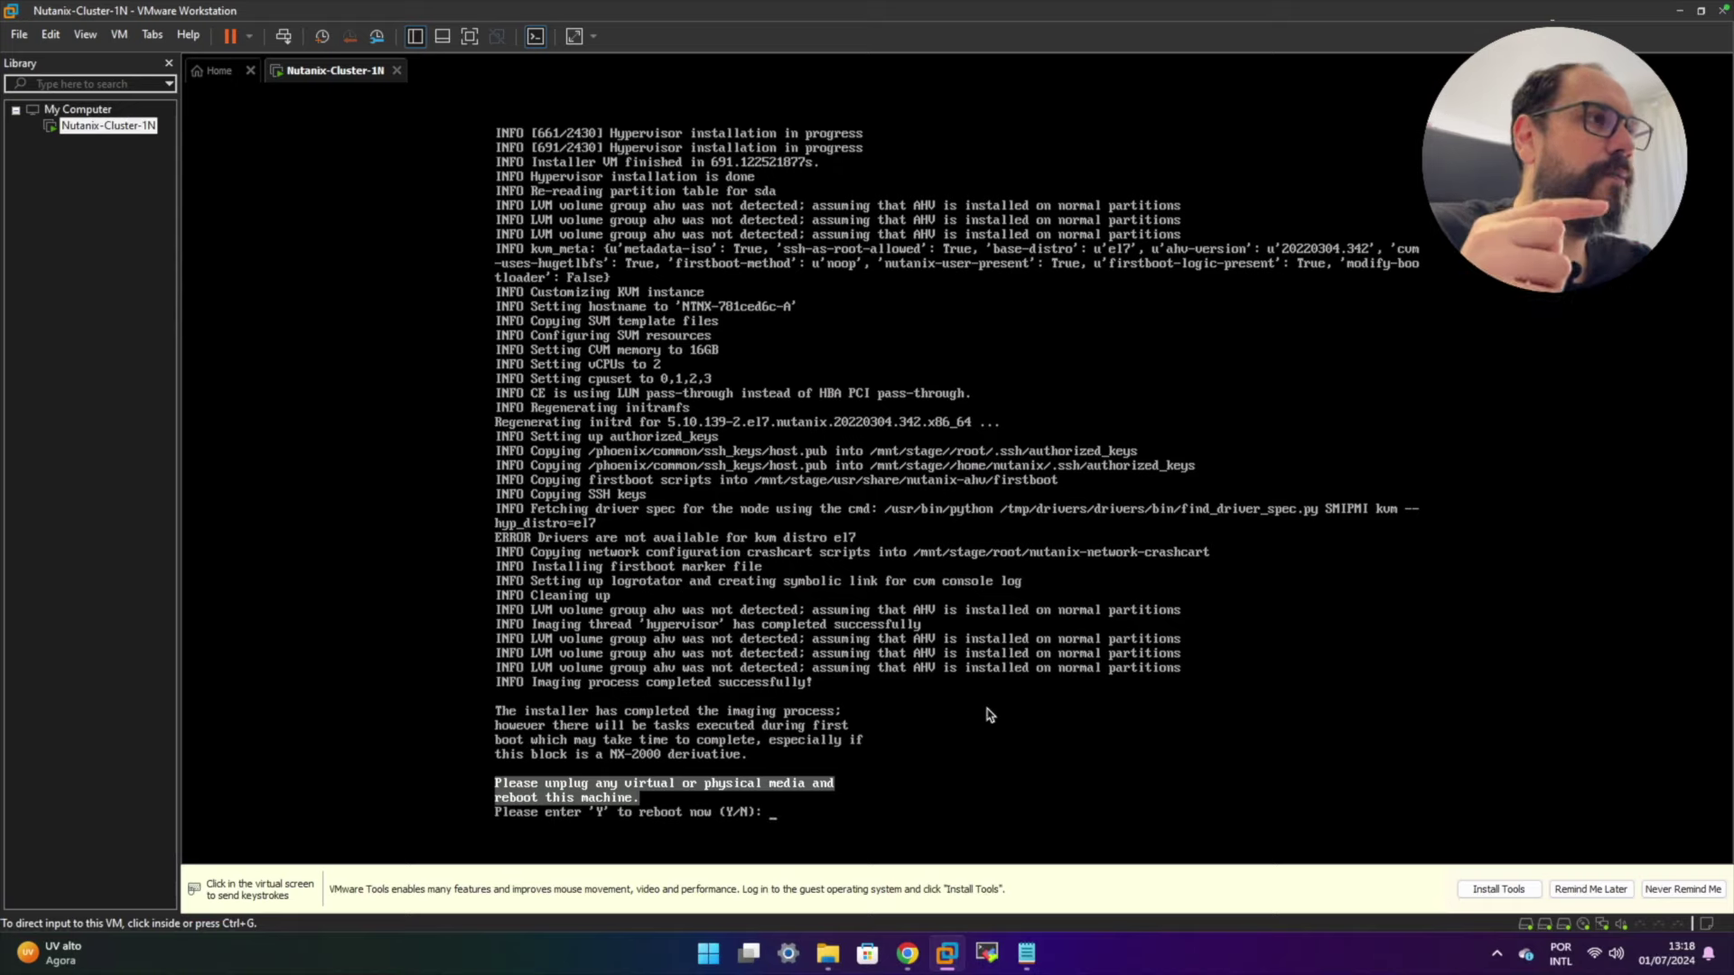
pyautogui.click(989, 714)
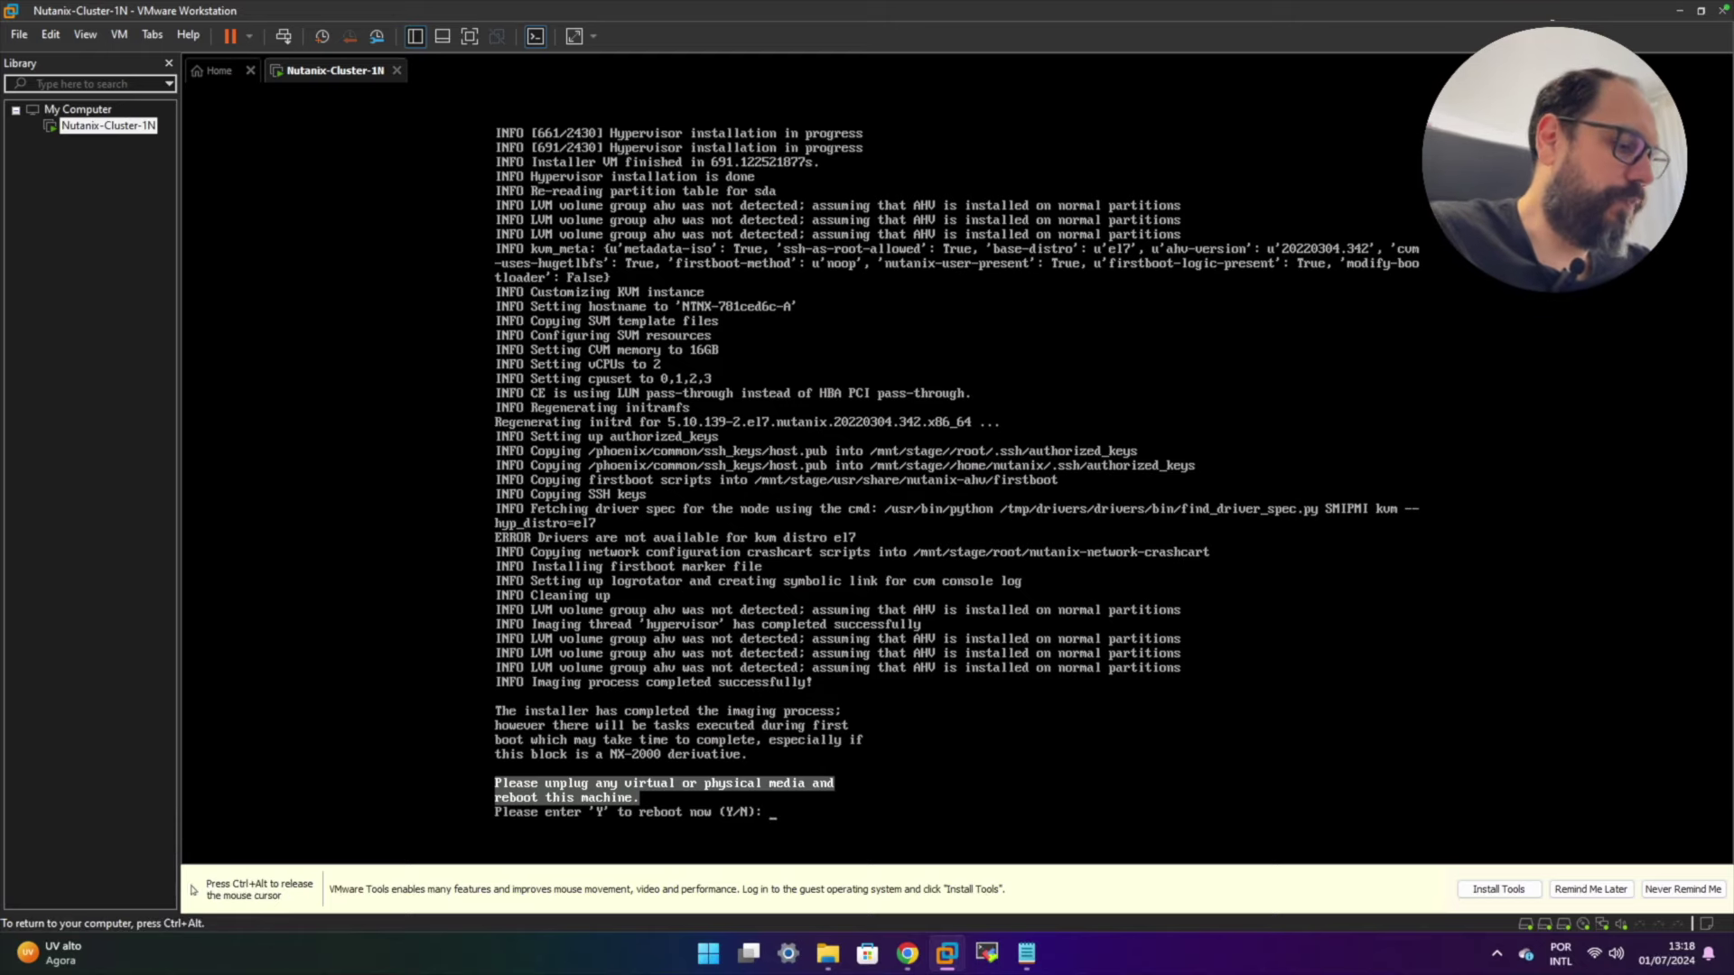
# - Confirm the reboot with 'y', then log in to the AHV host console as root with its password
pyautogui.write('y')
pyautogui.press('Return')
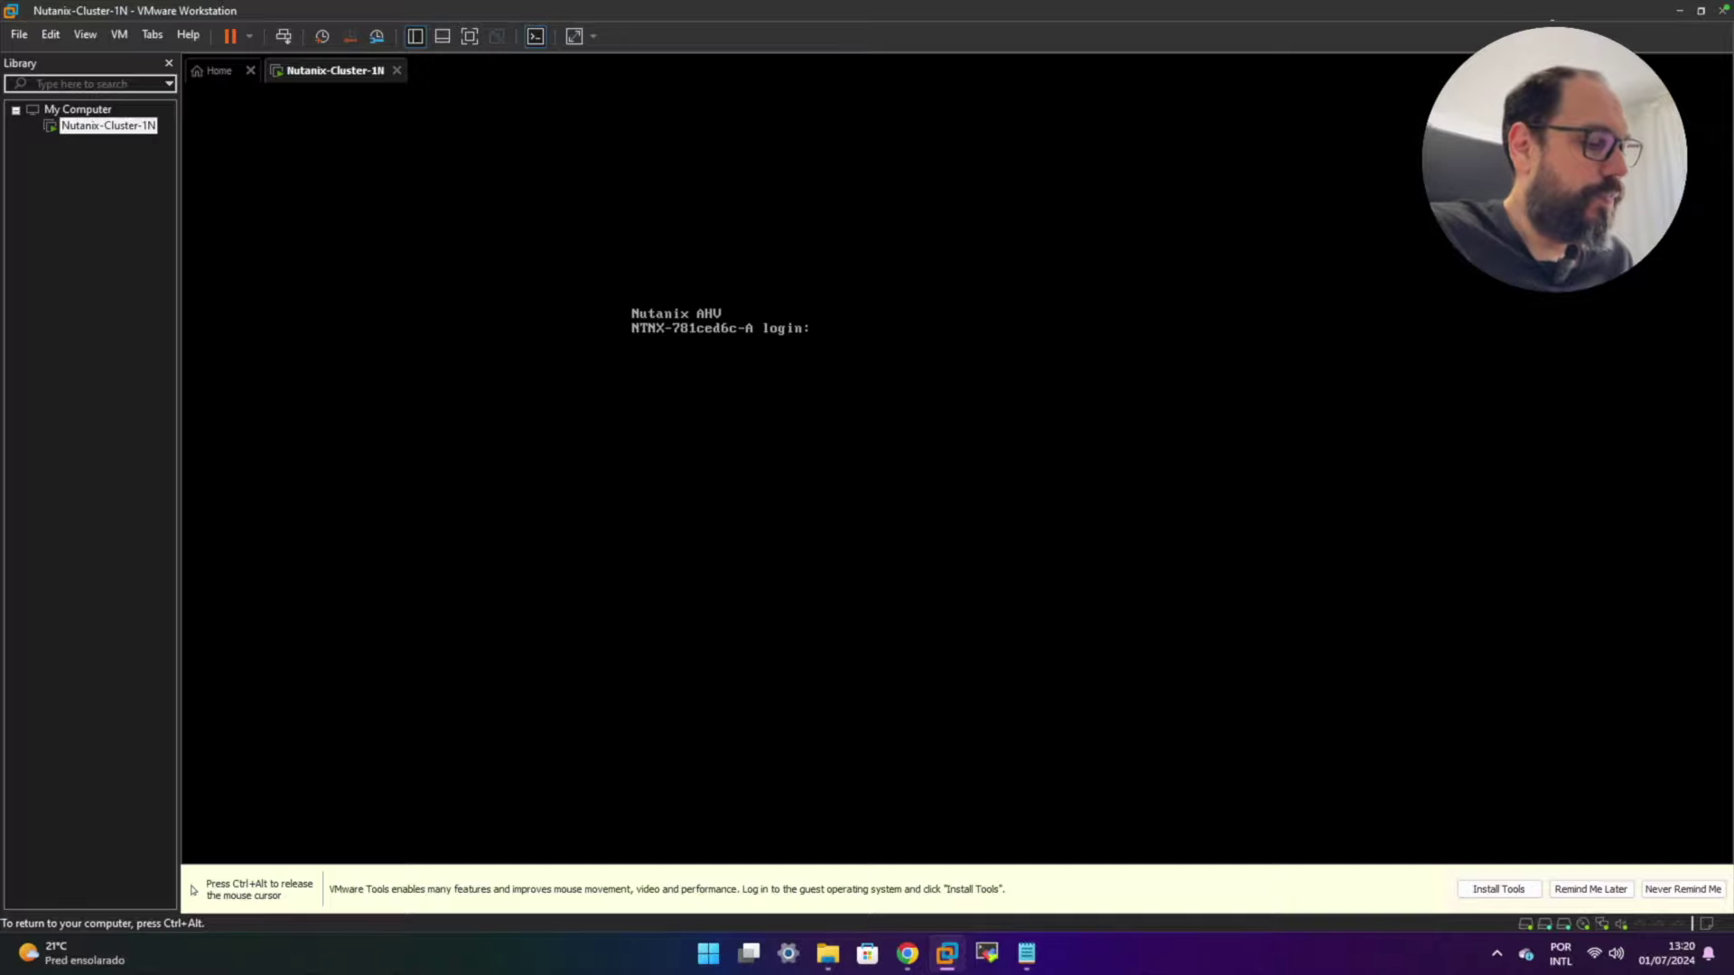
pyautogui.write('root')
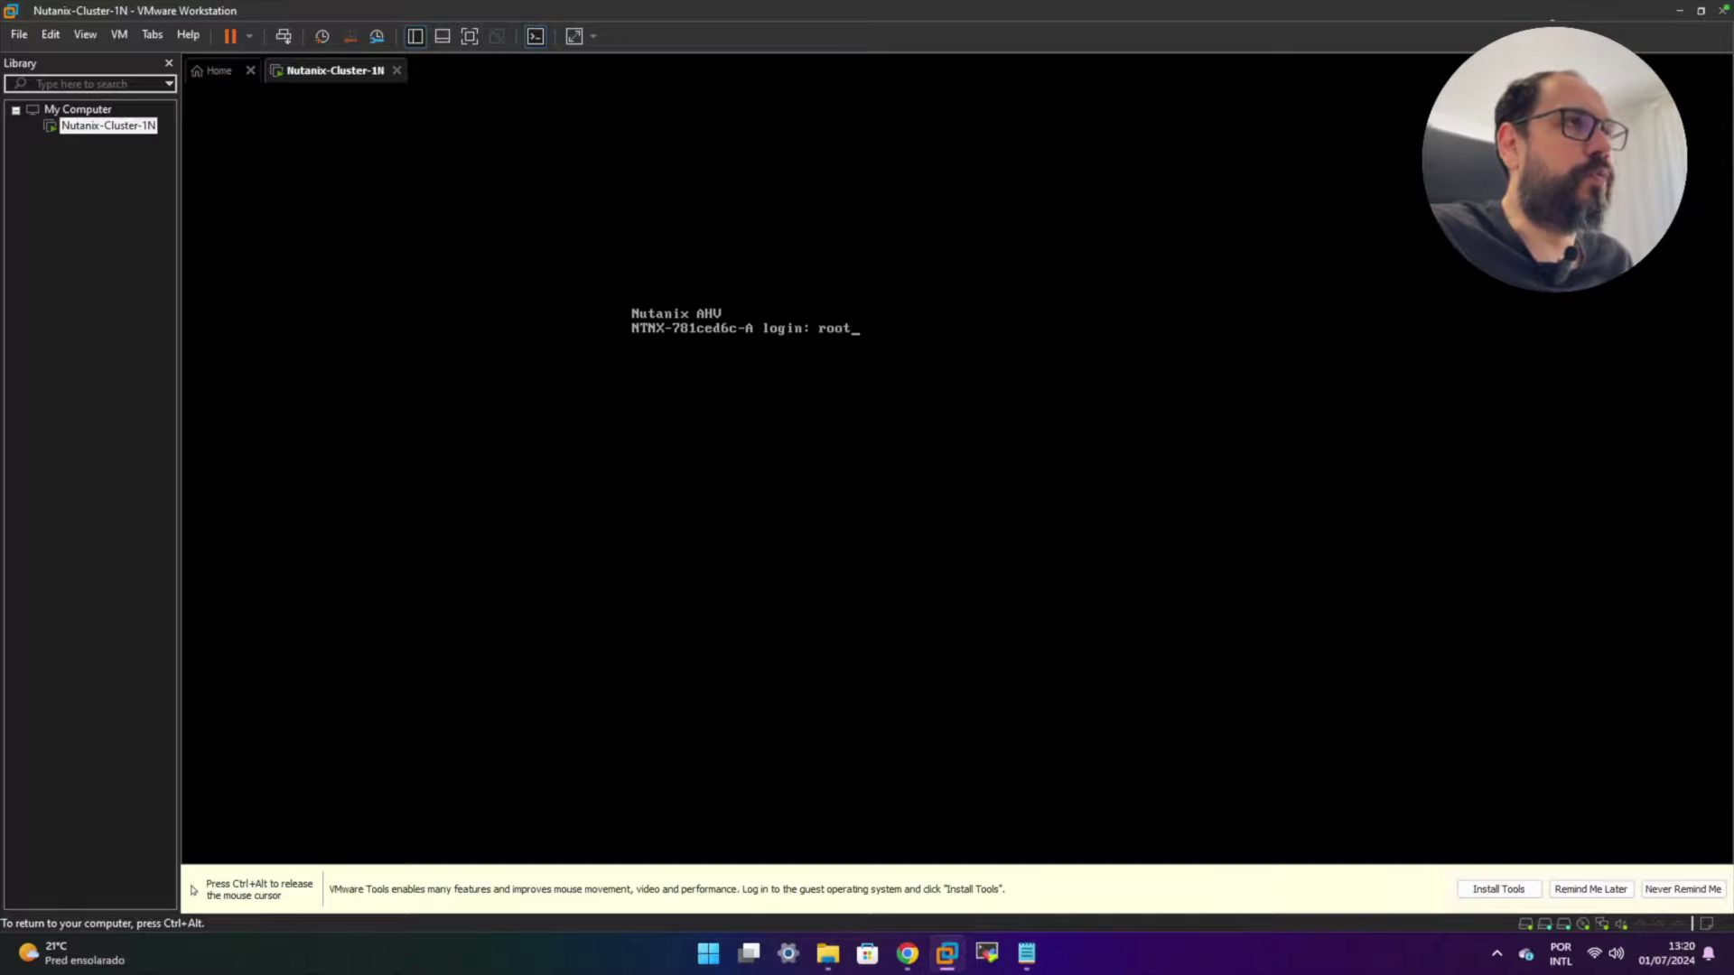
pyautogui.press('Return')
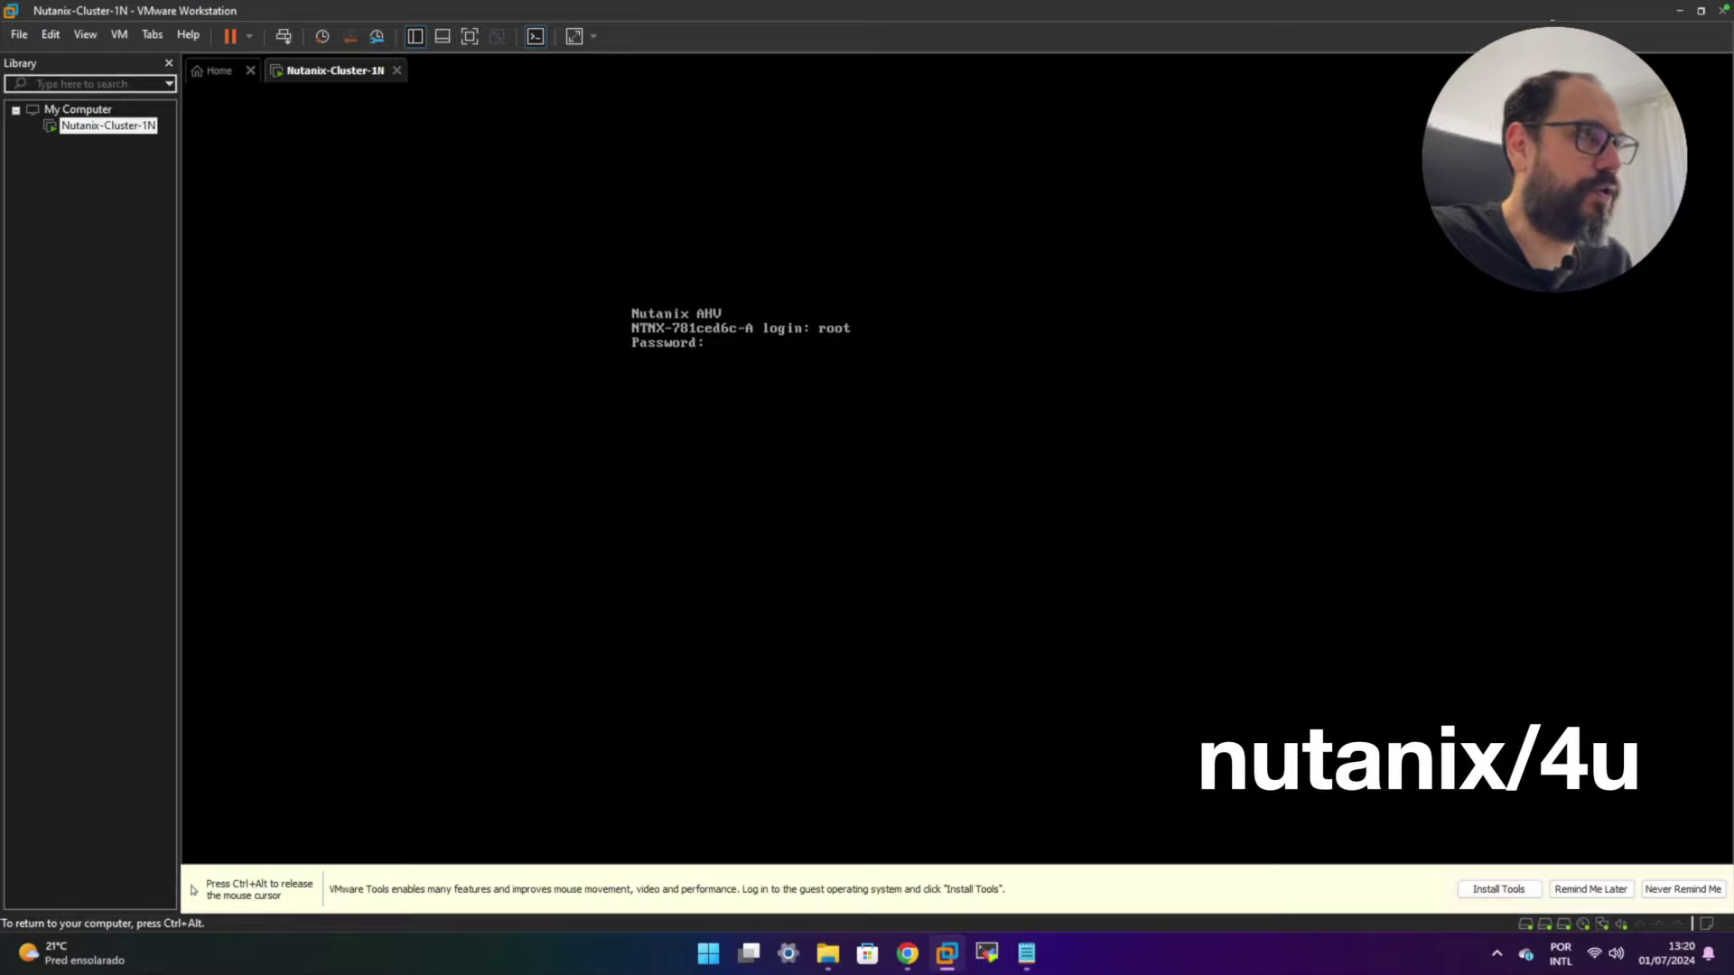
pyautogui.press('Return')
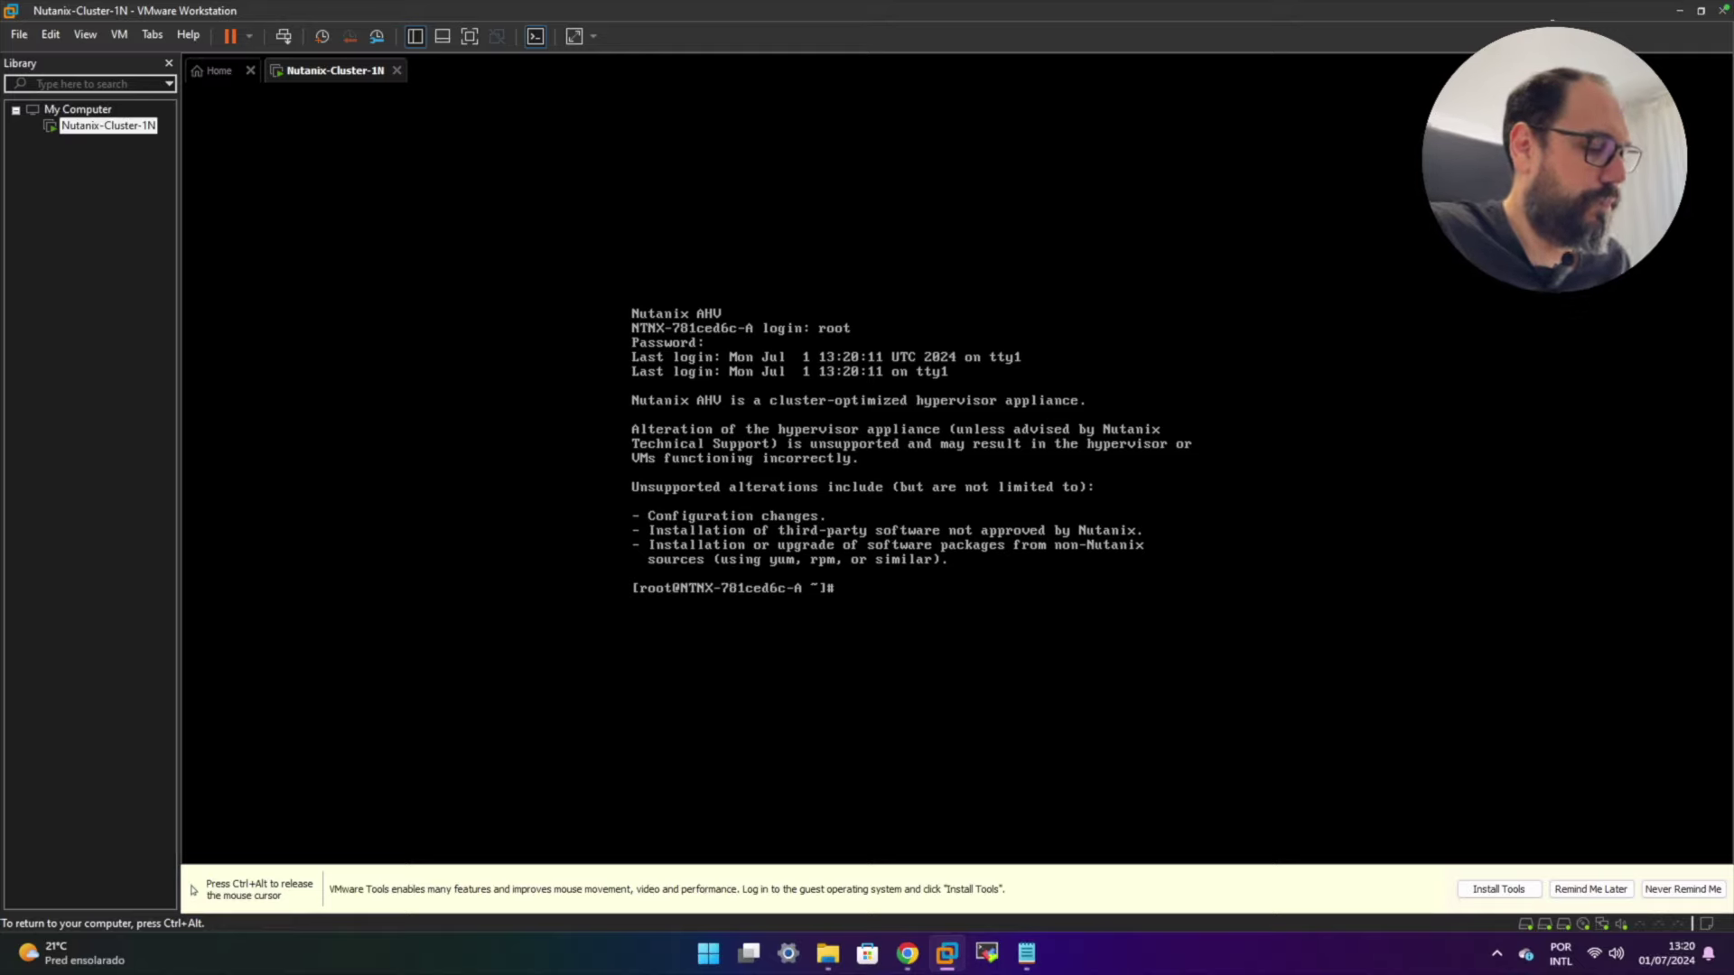
# - Run 'virsh list --all' to confirm the CVM is running, then stage 'ping 192.168.142.141'
pyautogui.write('virsh ')
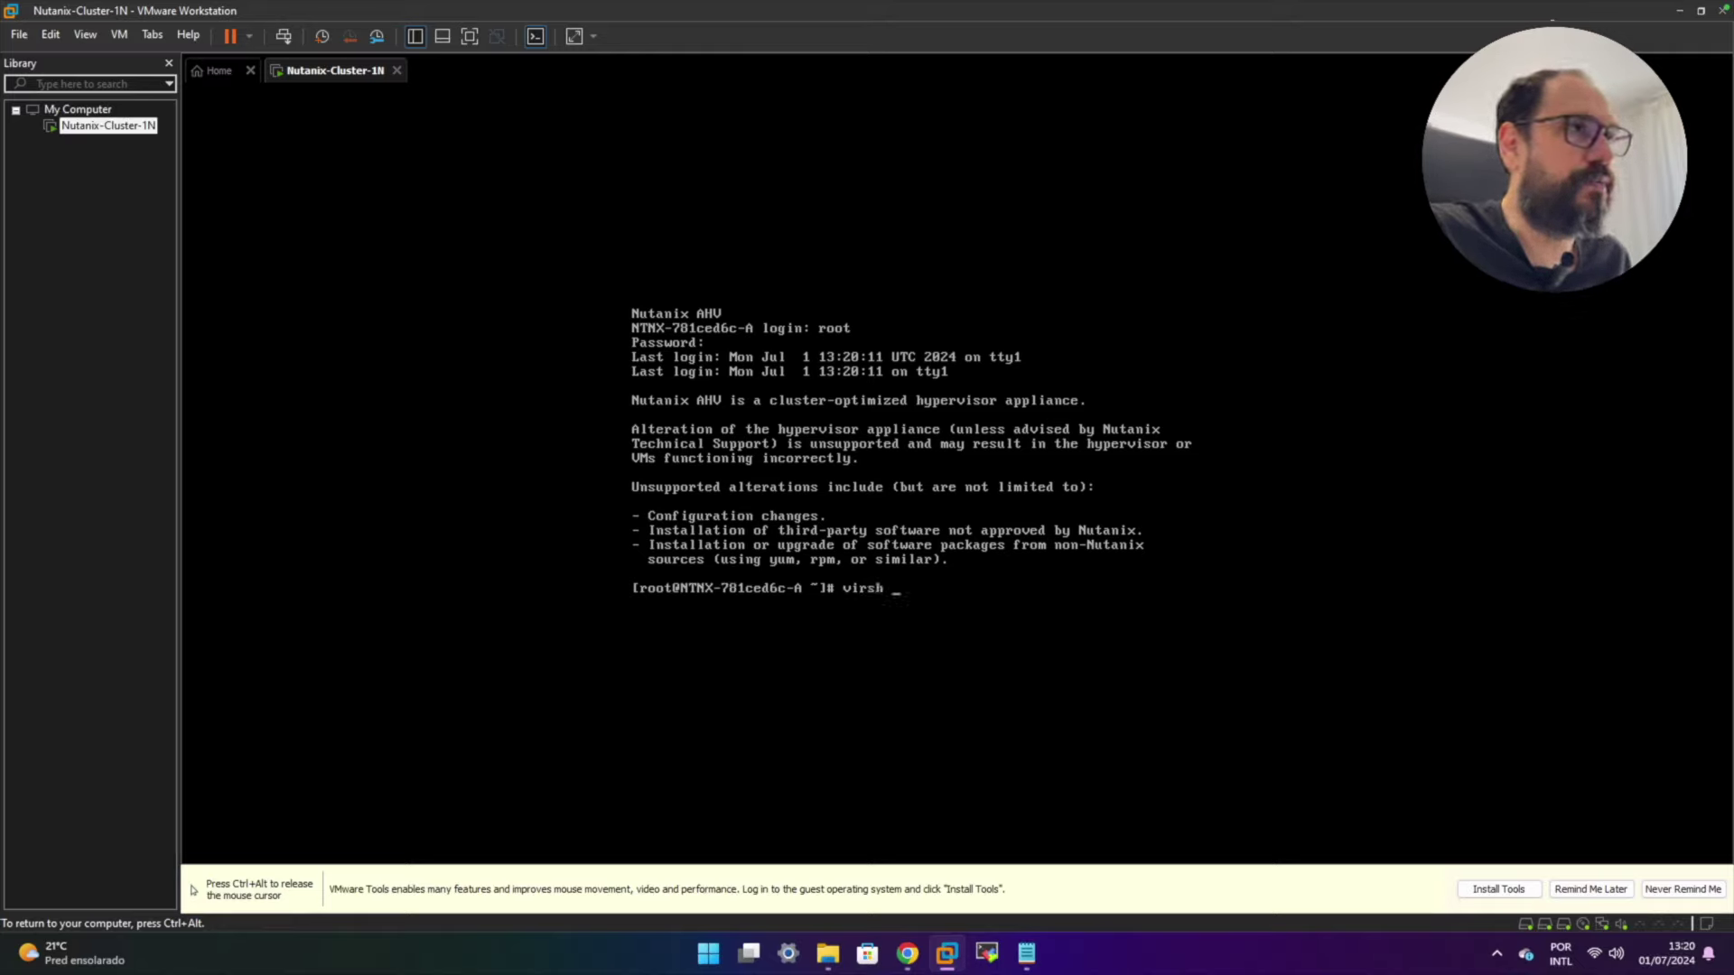
pyautogui.write('list --al')
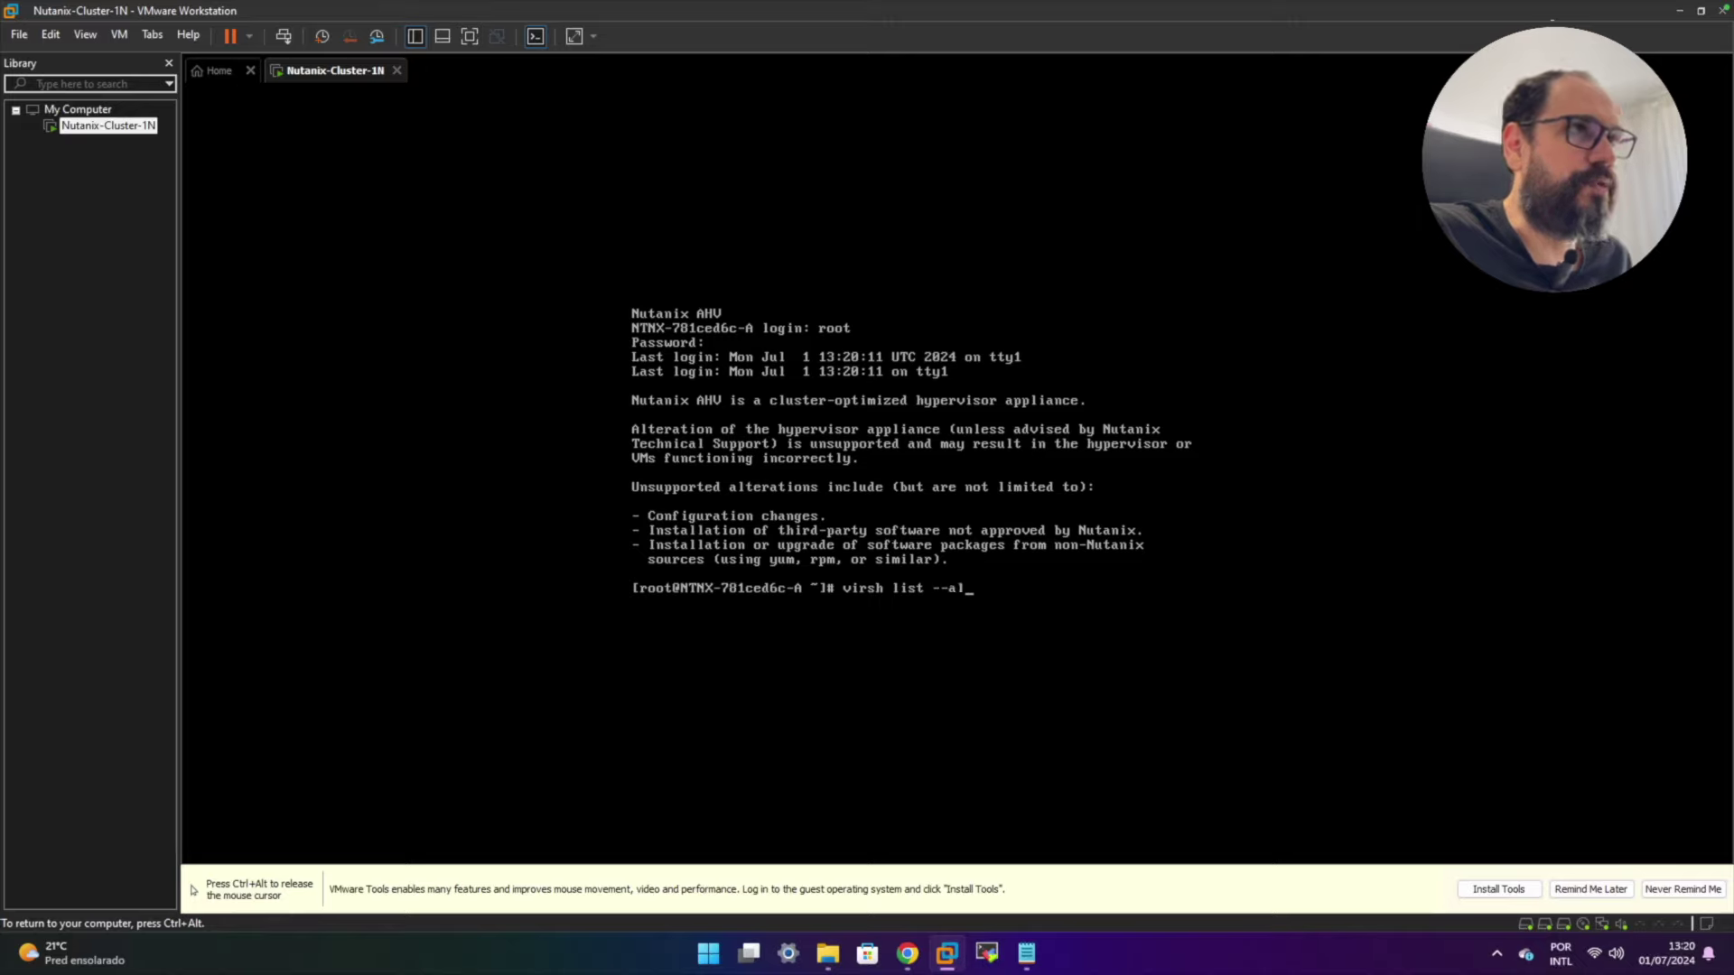
pyautogui.write('l')
pyautogui.press('Return')
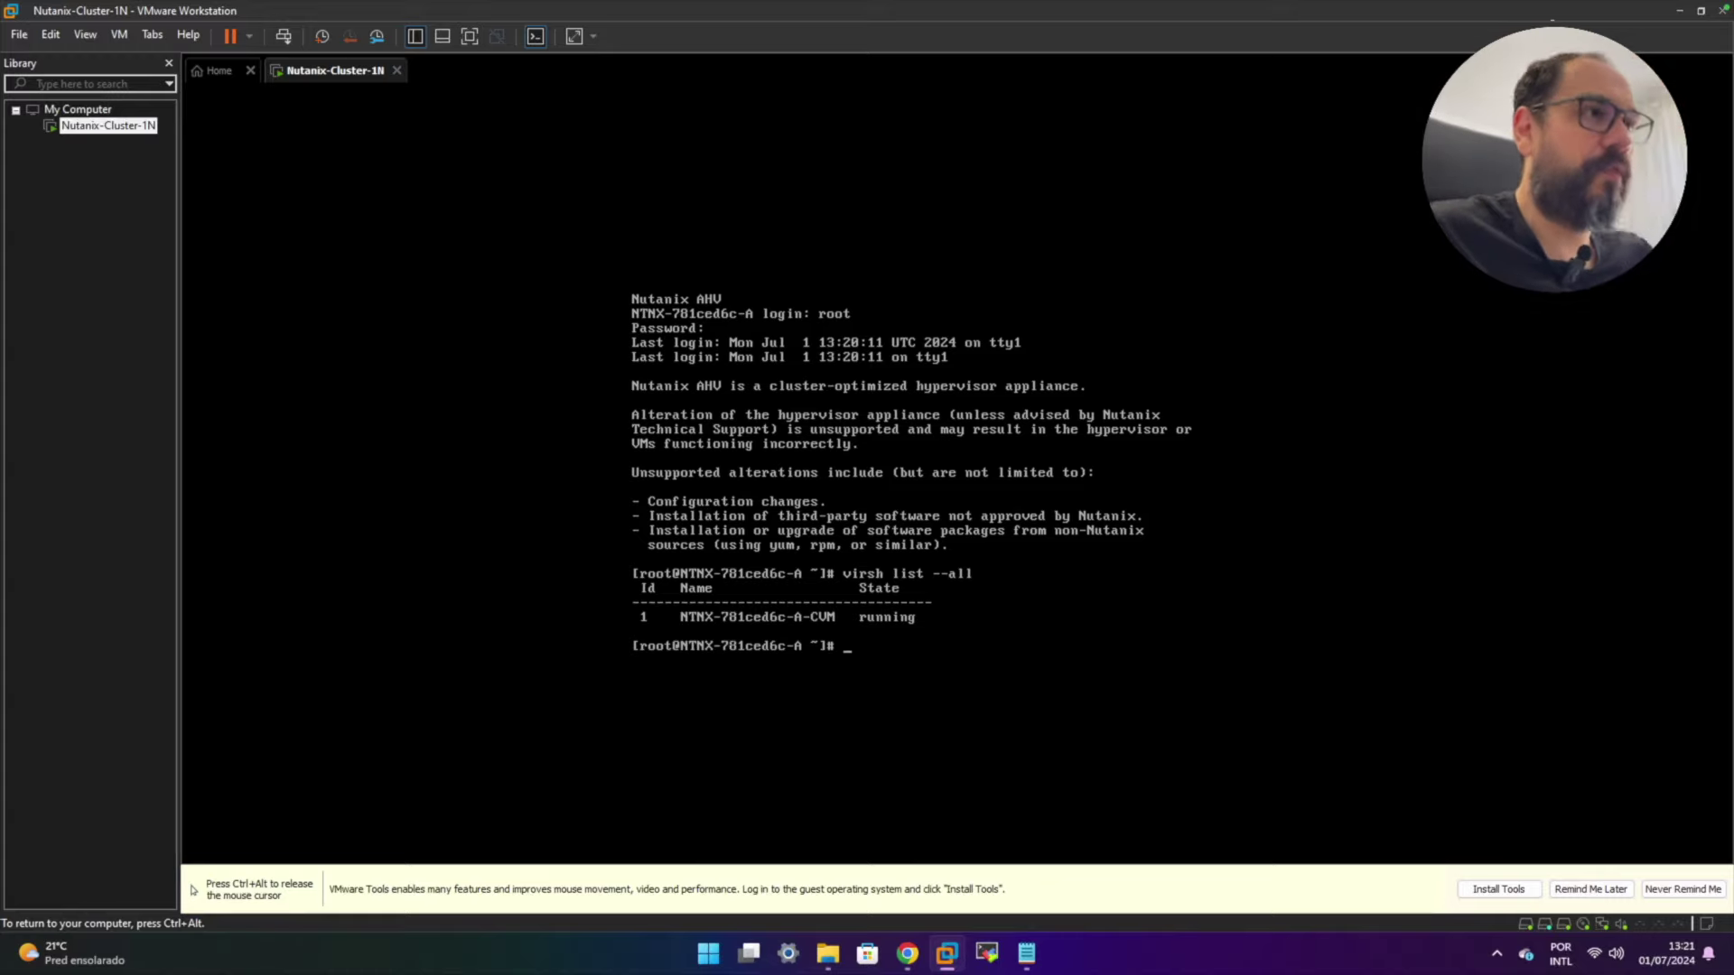
pyautogui.write('ping')
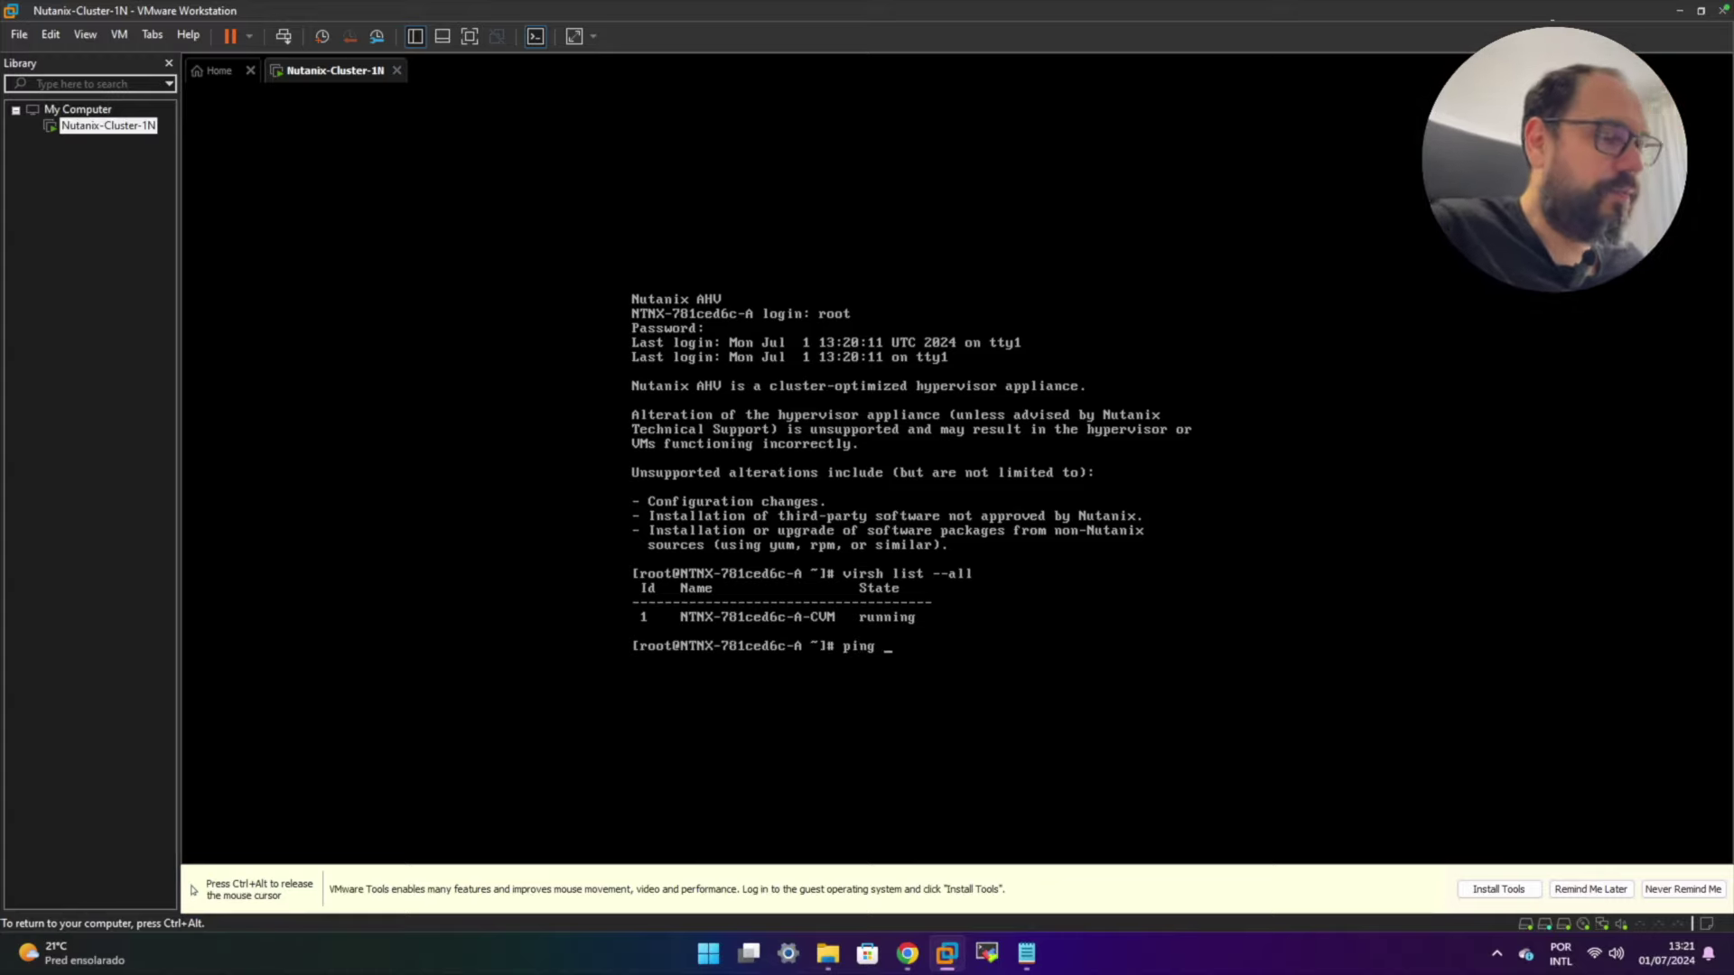
pyautogui.write(' 1')
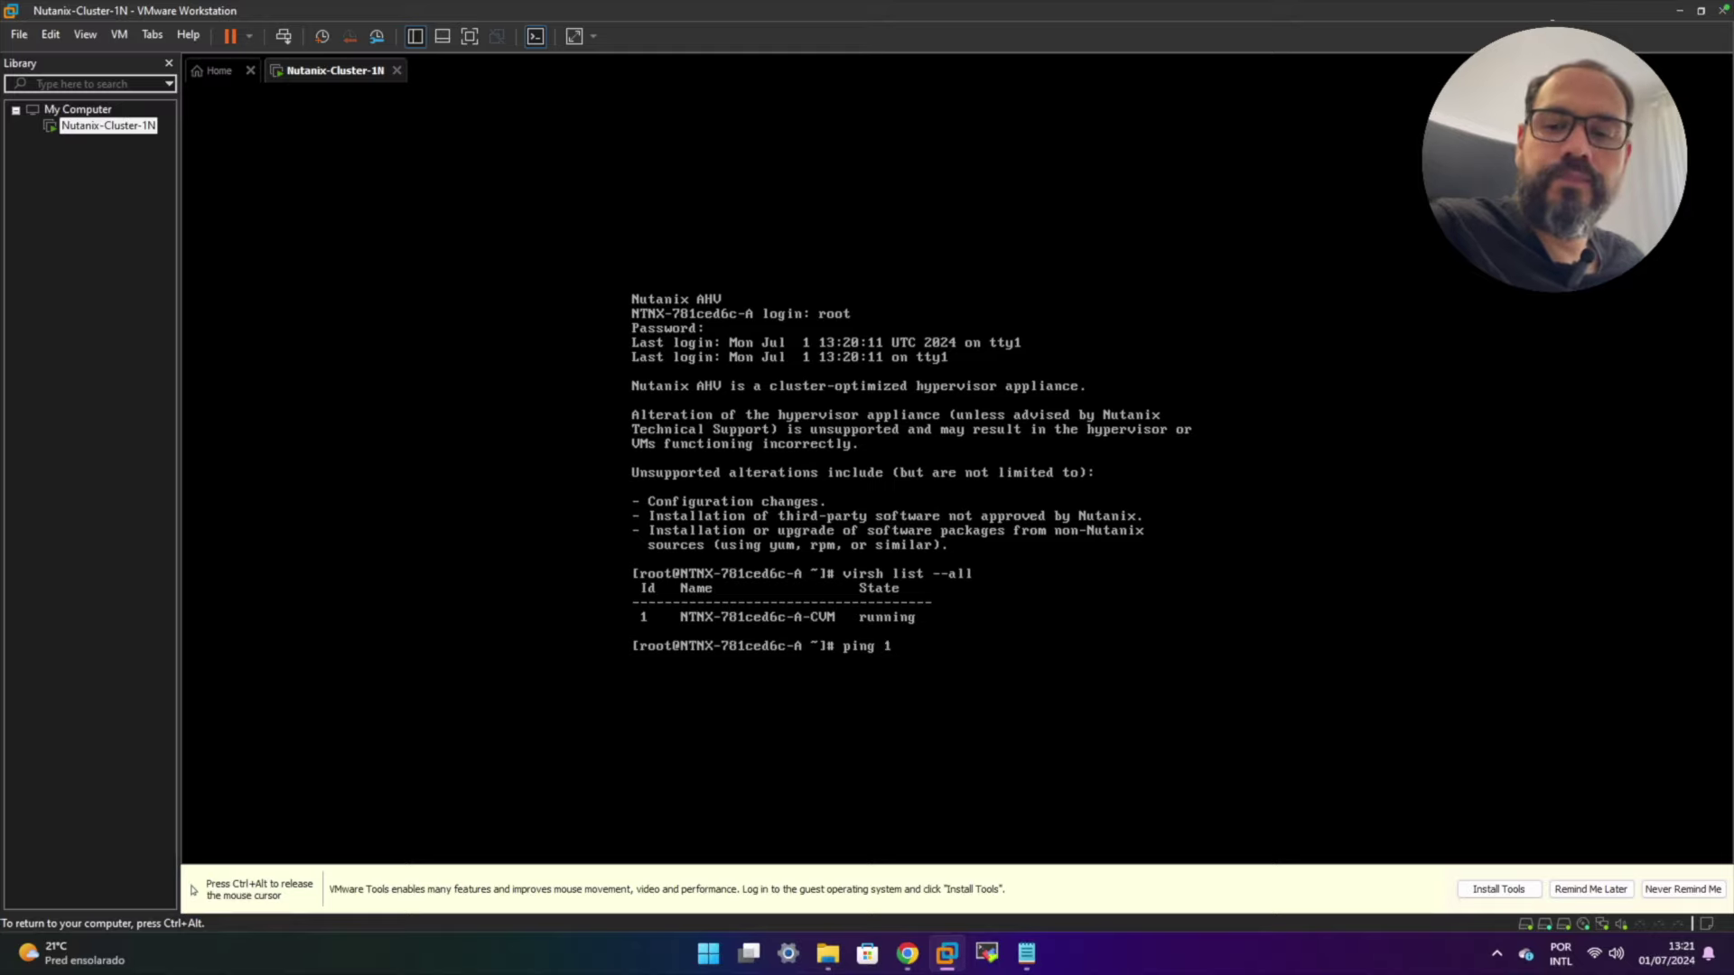
pyautogui.write('92.16')
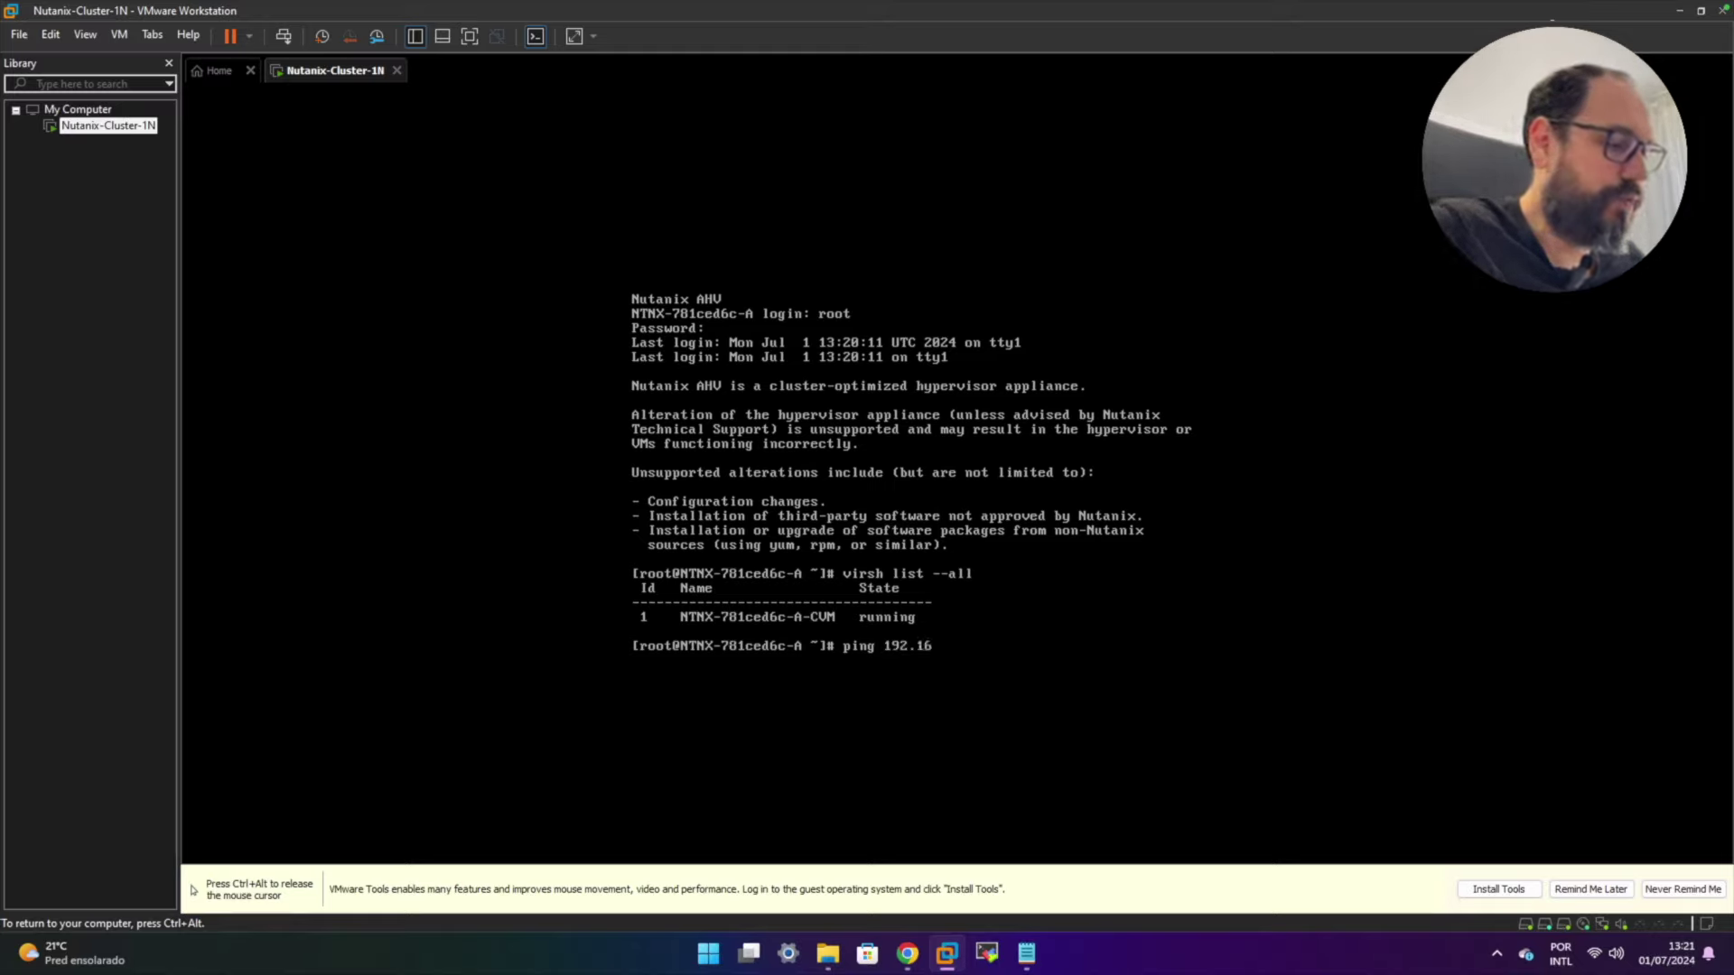
pyautogui.write('8.1')
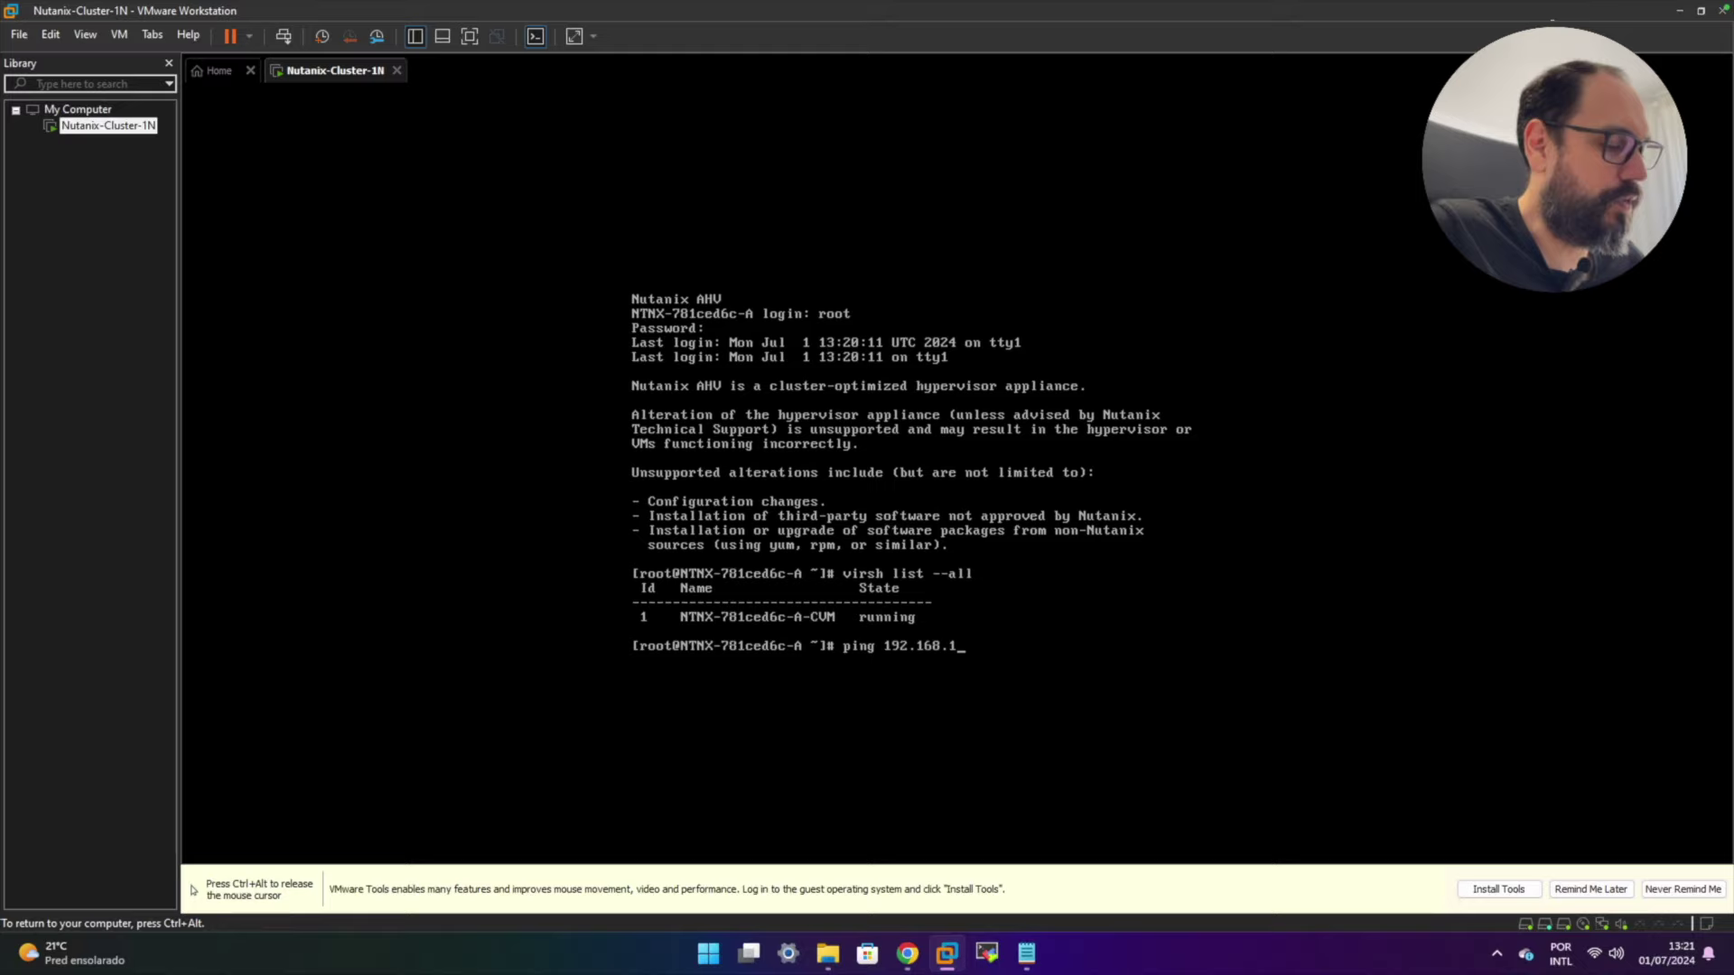
pyautogui.write('42.1')
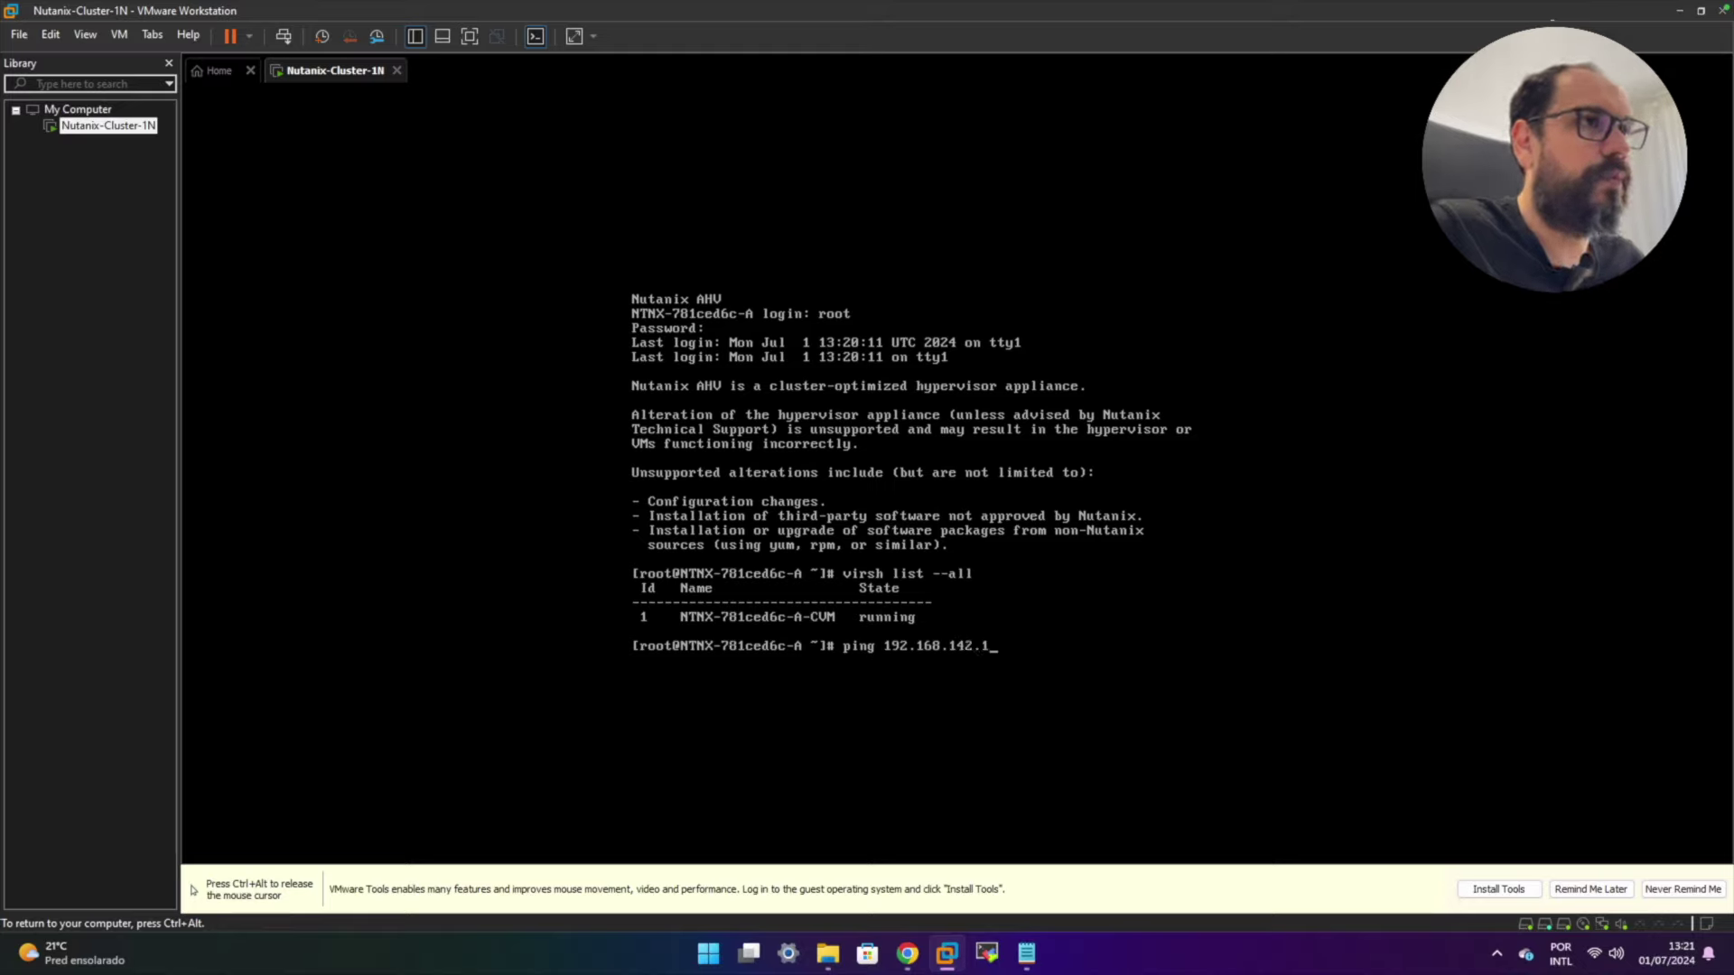
pyautogui.write('41')
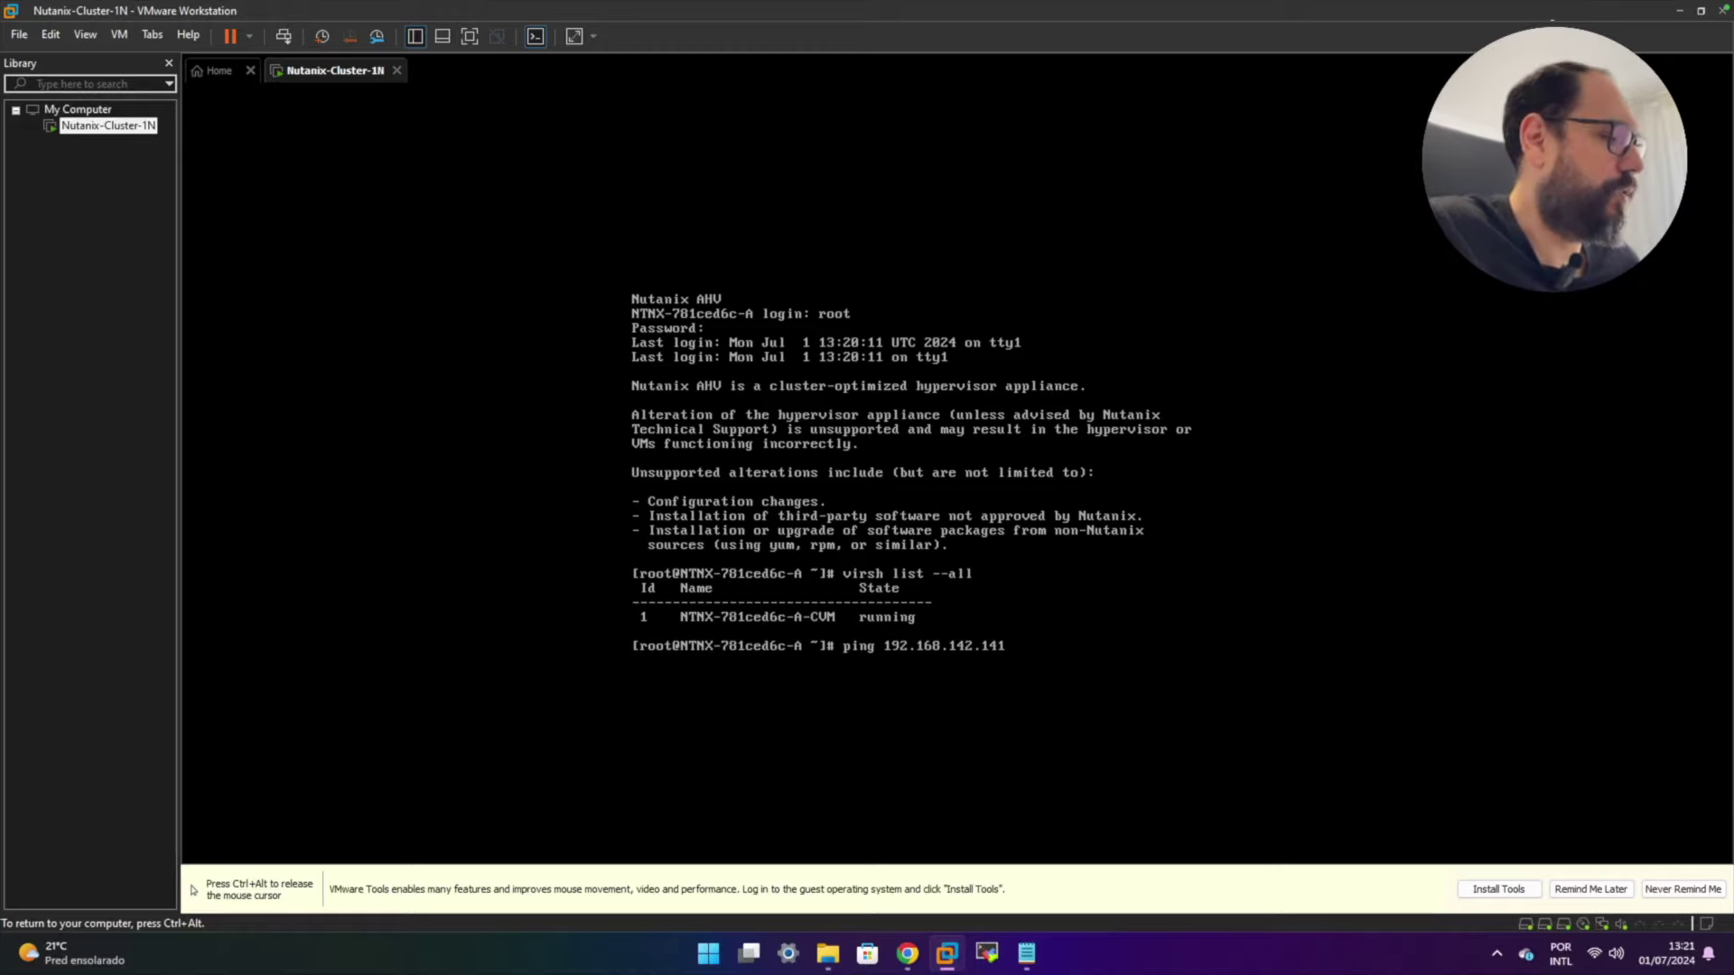
pyautogui.hotkey('ctrl', 'alt')
# - Check the CVM IP in the notes, then ping 192.168.142.141 until it replies (71 of 102 received)
pyautogui.click(1027, 953)
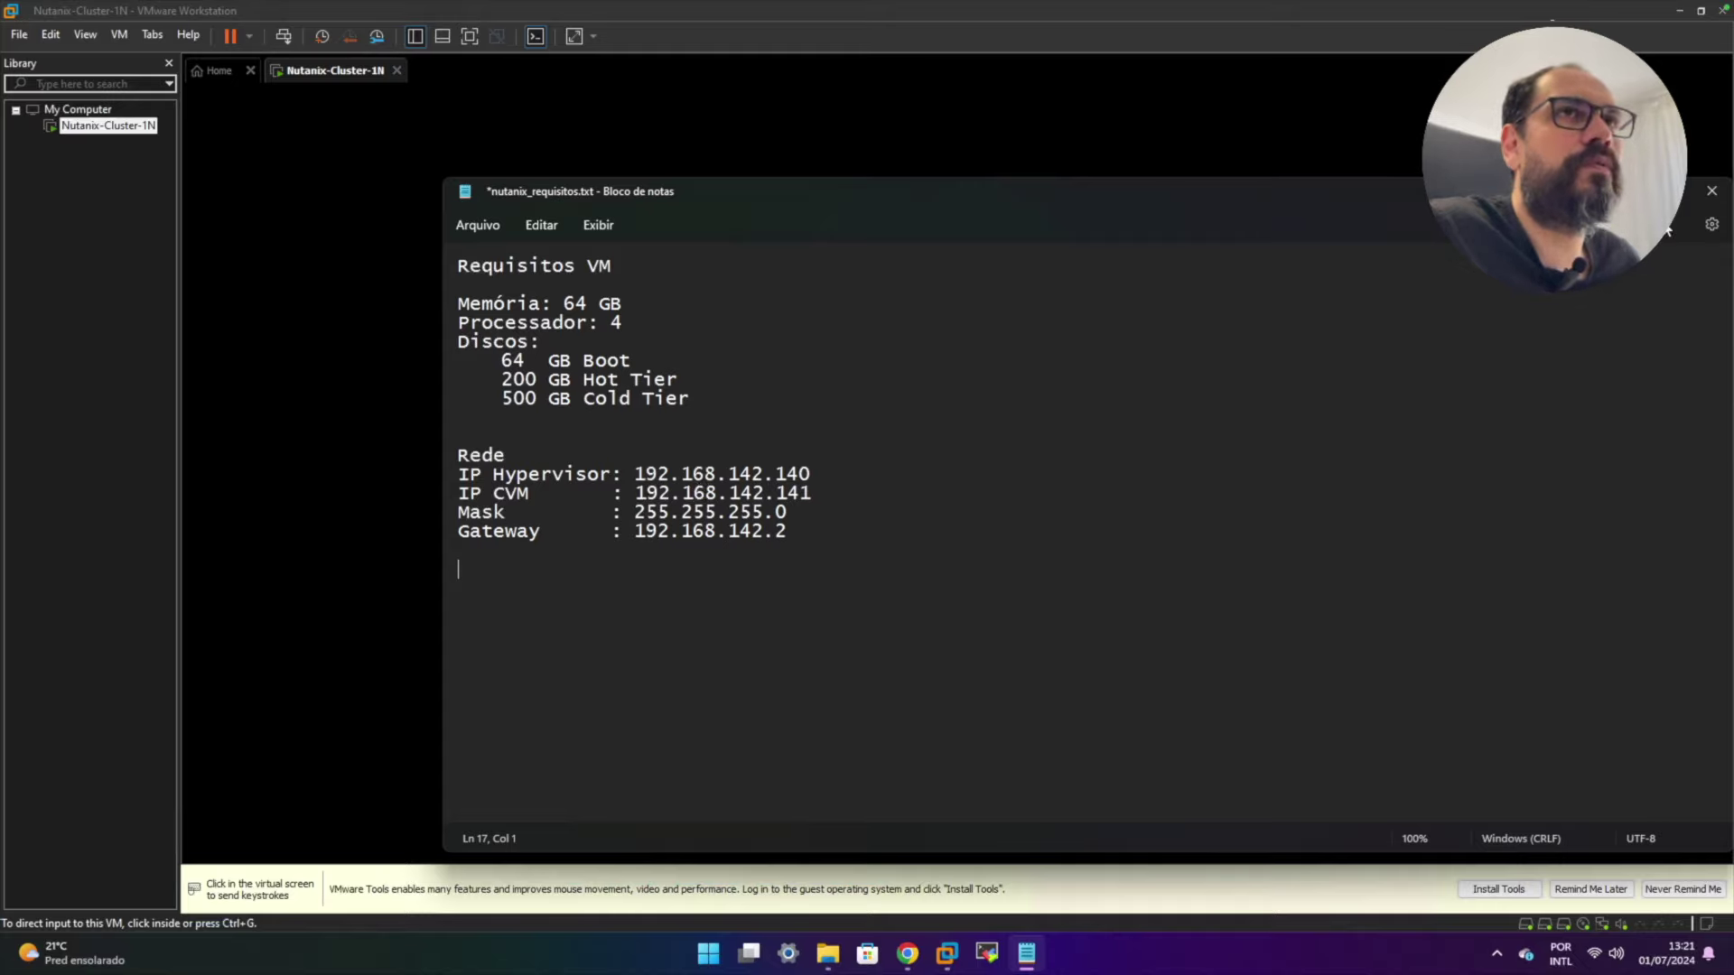
pyautogui.click(1630, 191)
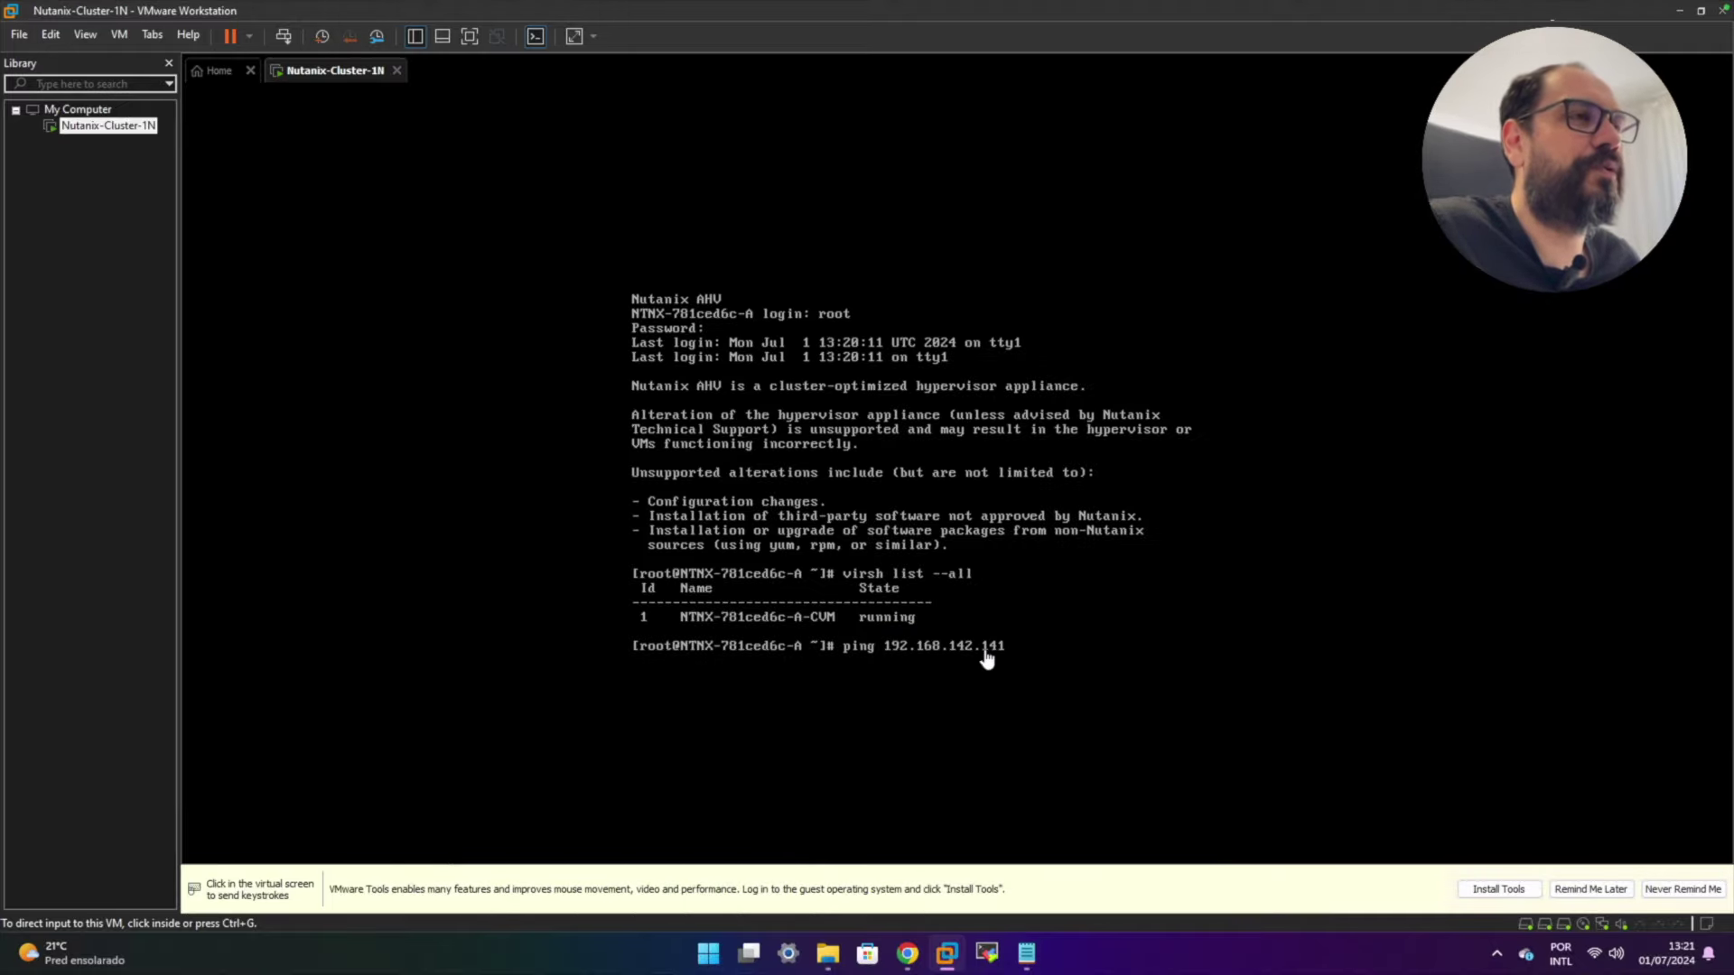
pyautogui.click(1048, 659)
pyautogui.press('Return')
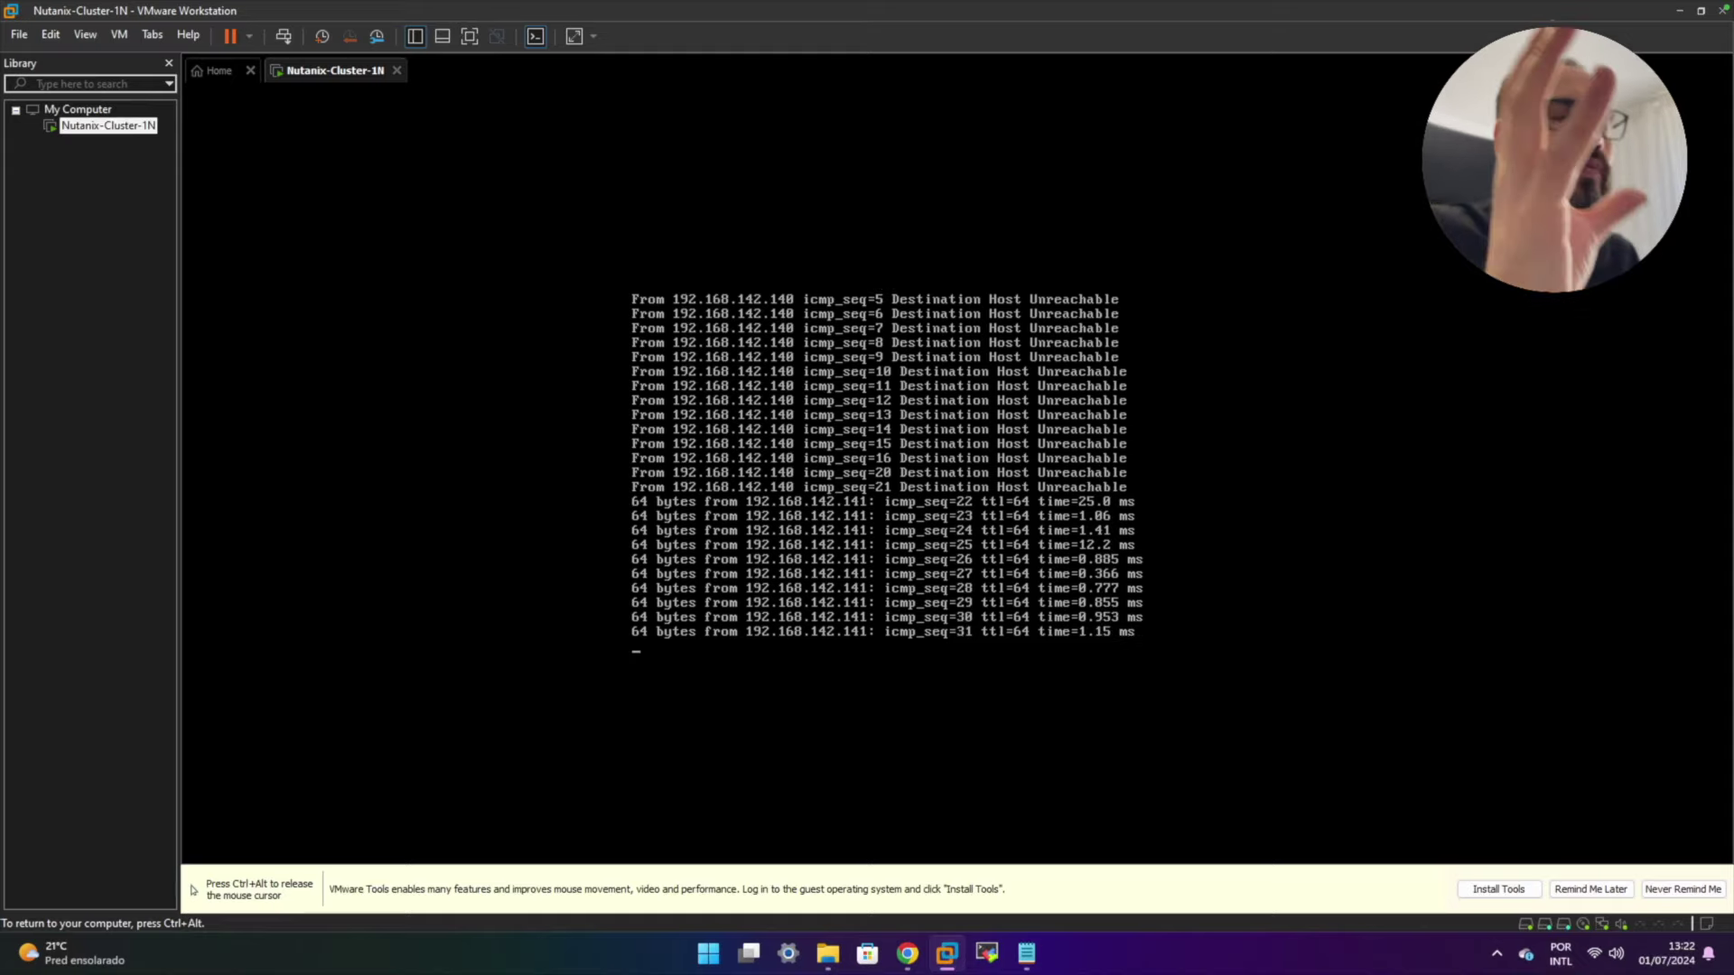
pyautogui.hotkey('ctrl', 'c')
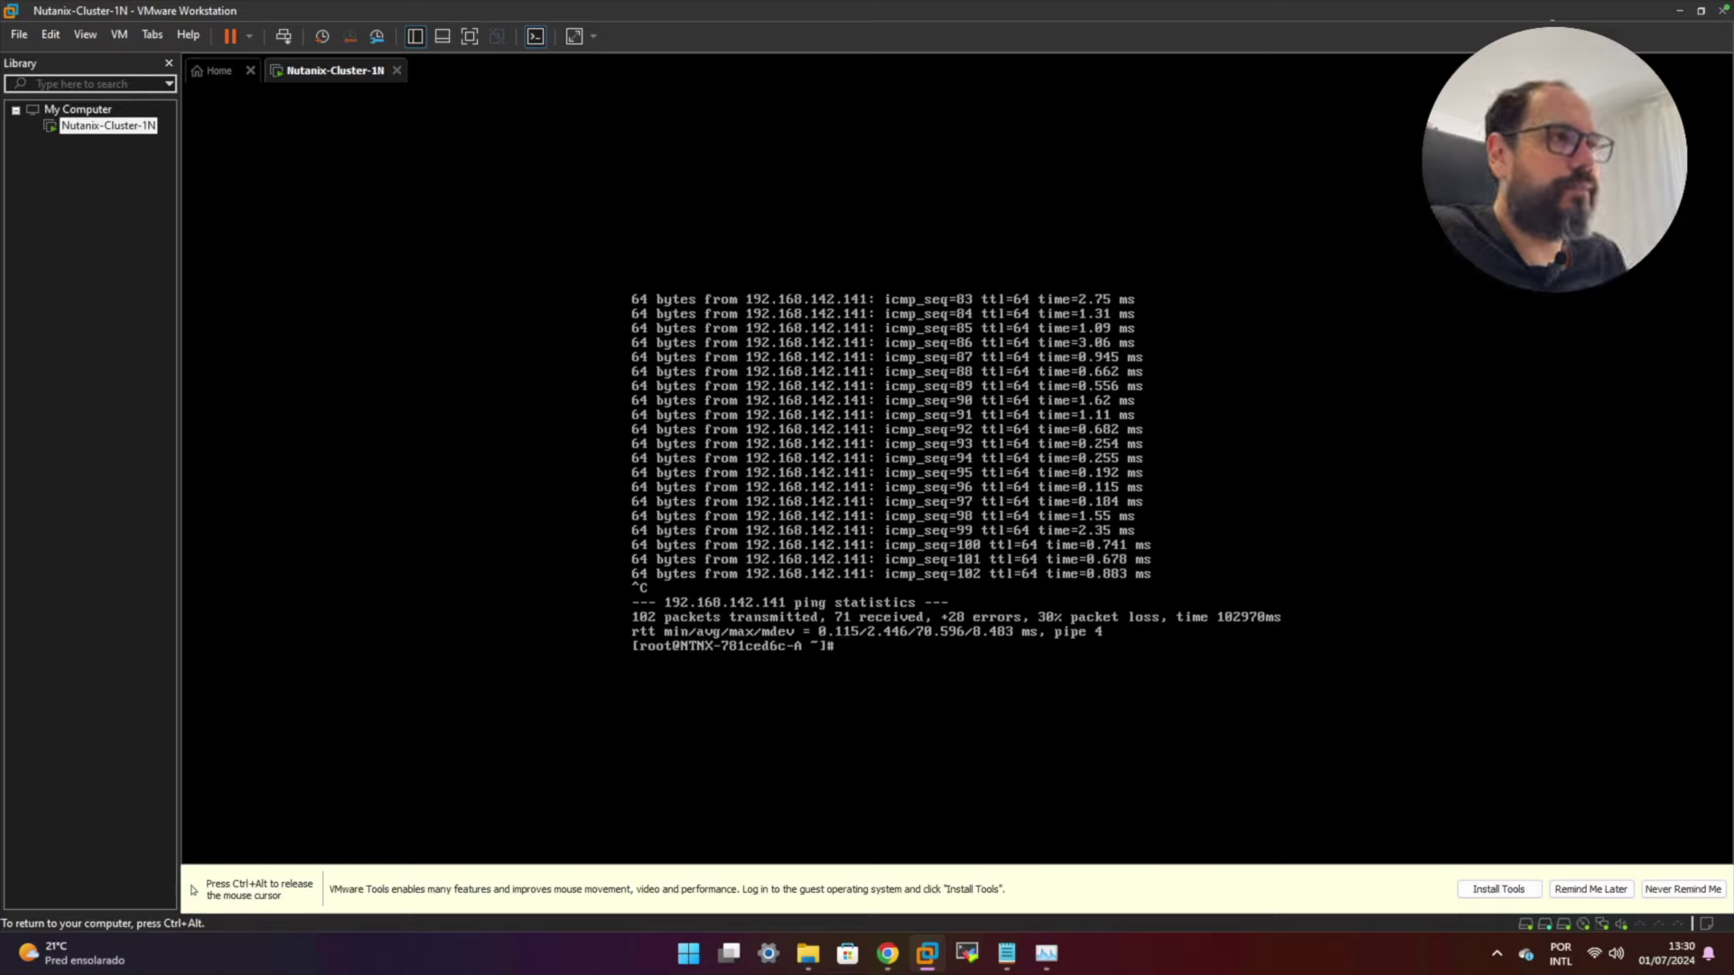
# - SSH into the Controller VM at 192.168.142.141 as the nutanix user with its password
pyautogui.write('ssh')
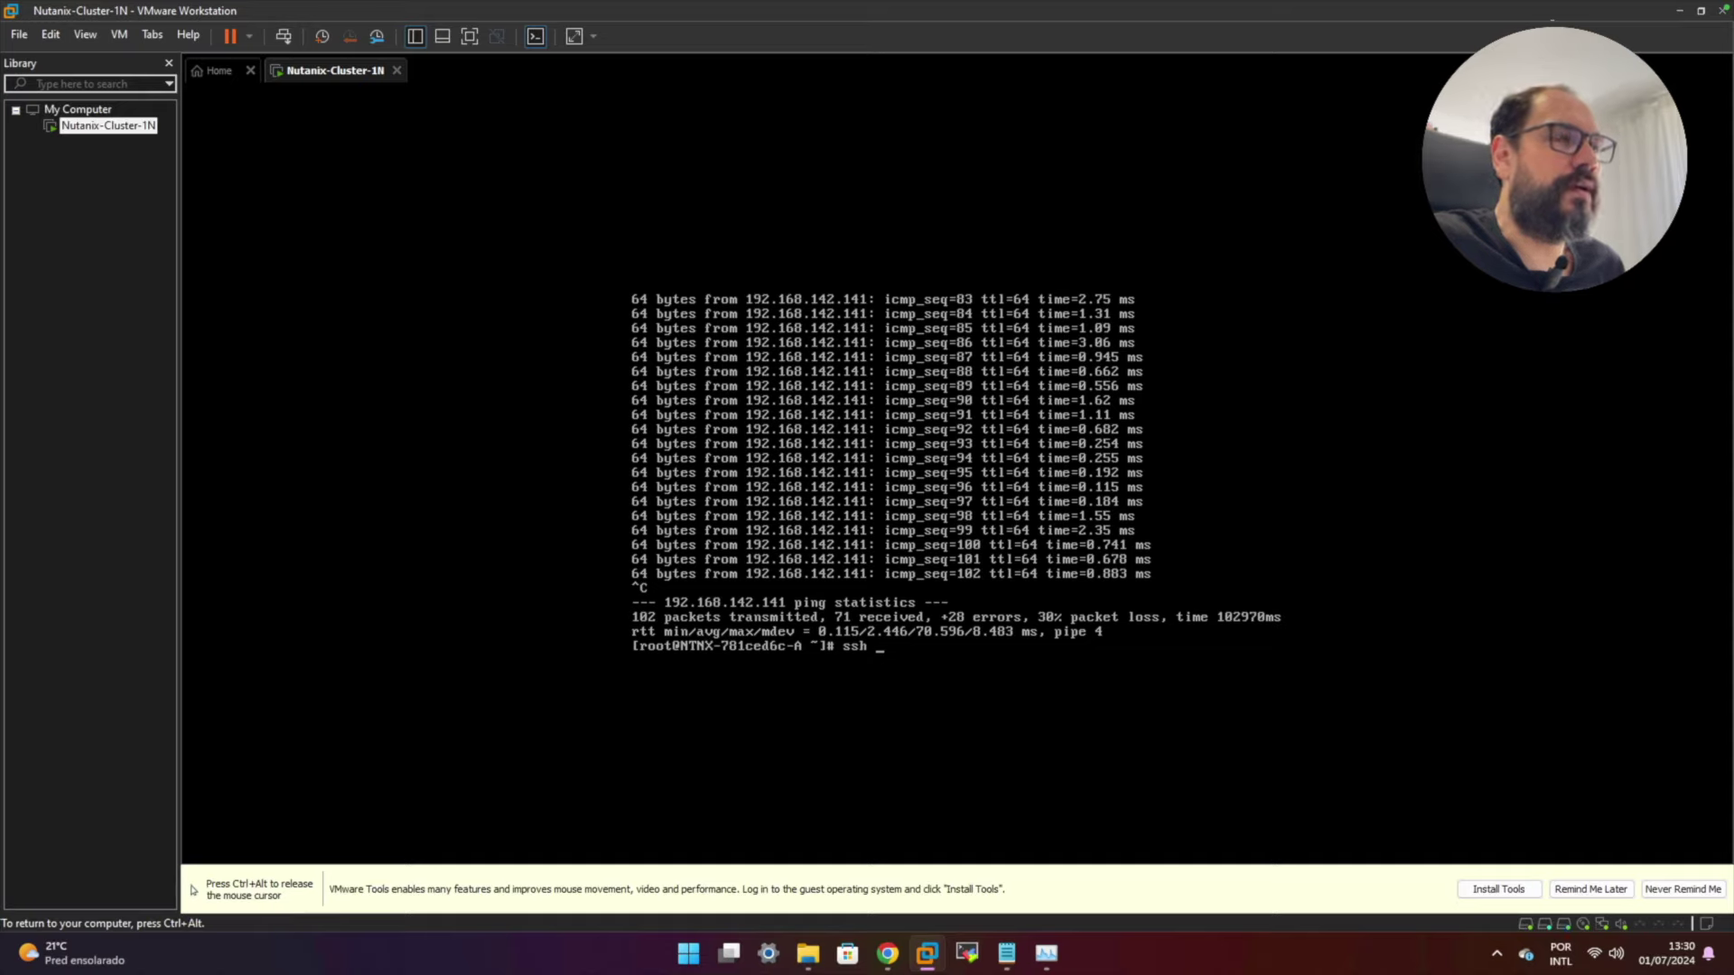
pyautogui.write(' nutanix')
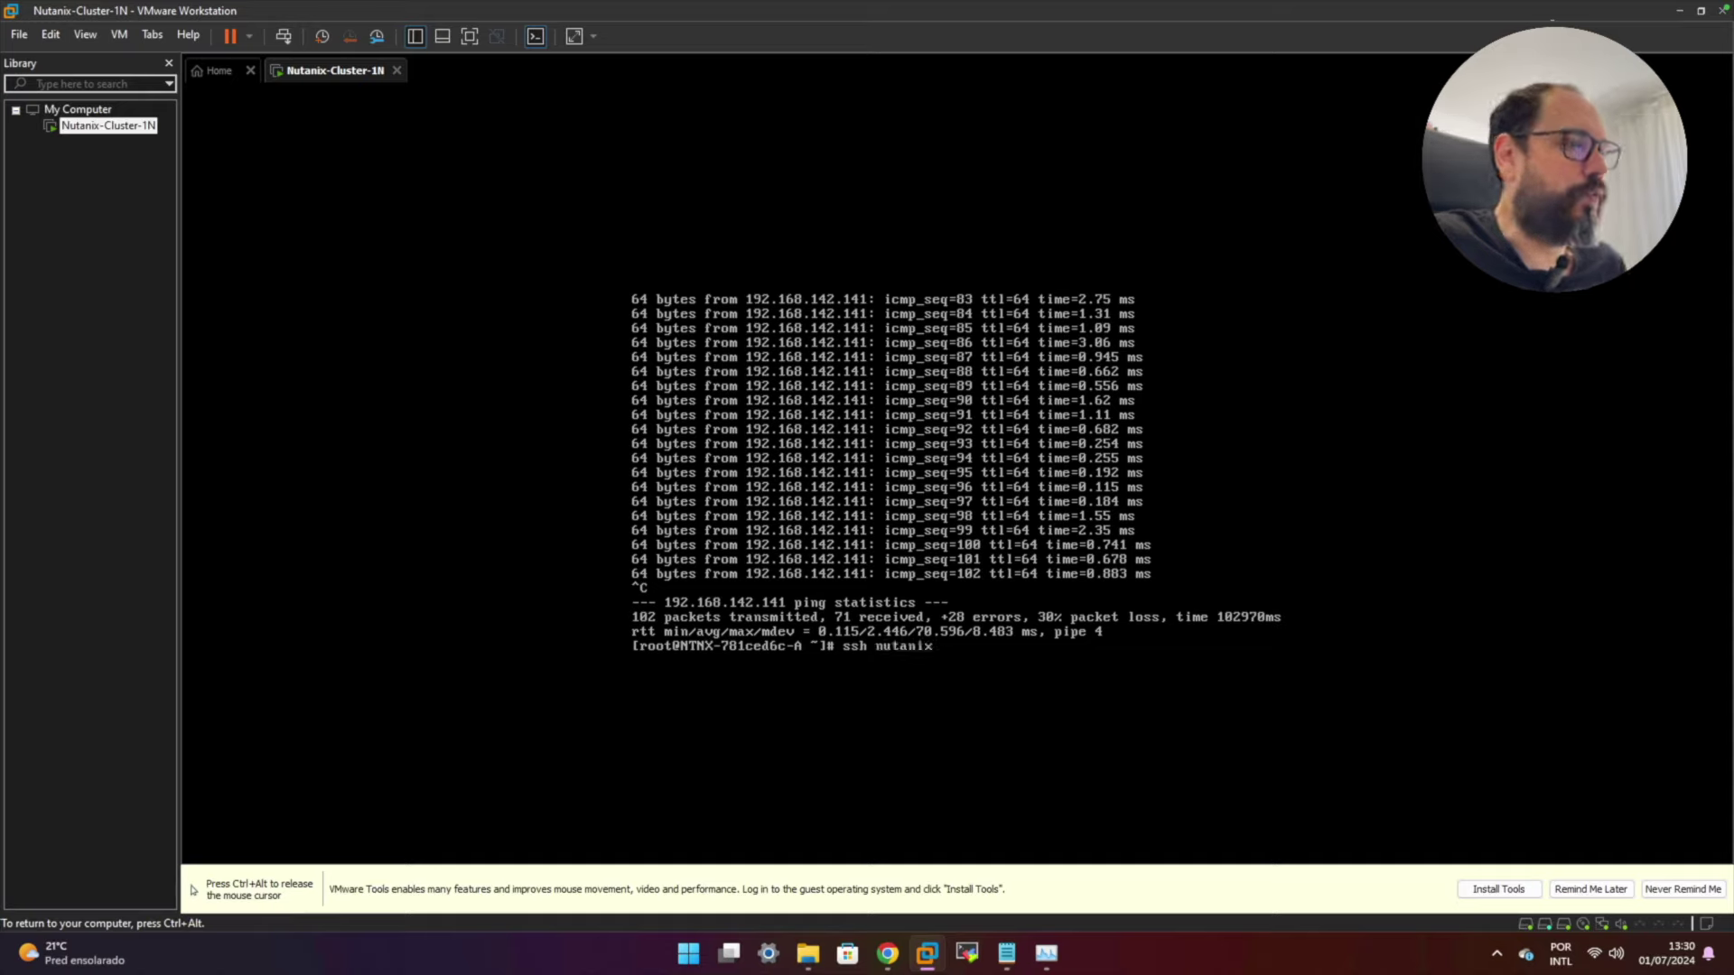
pyautogui.write('@192')
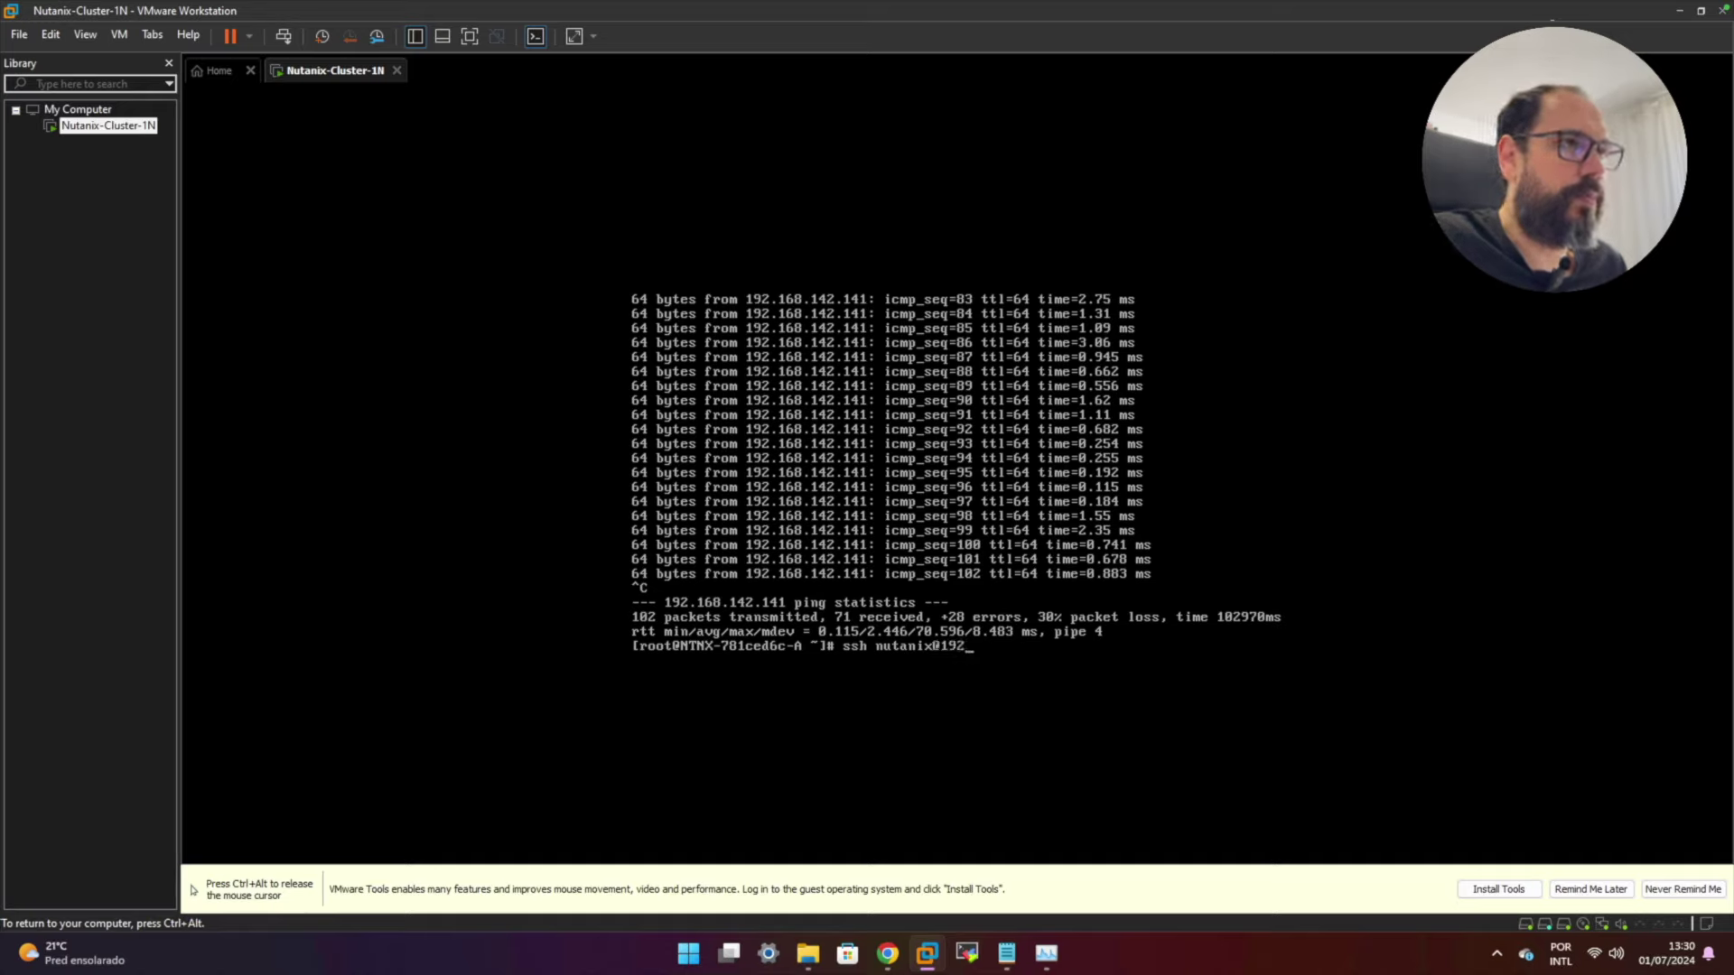
pyautogui.write('.168')
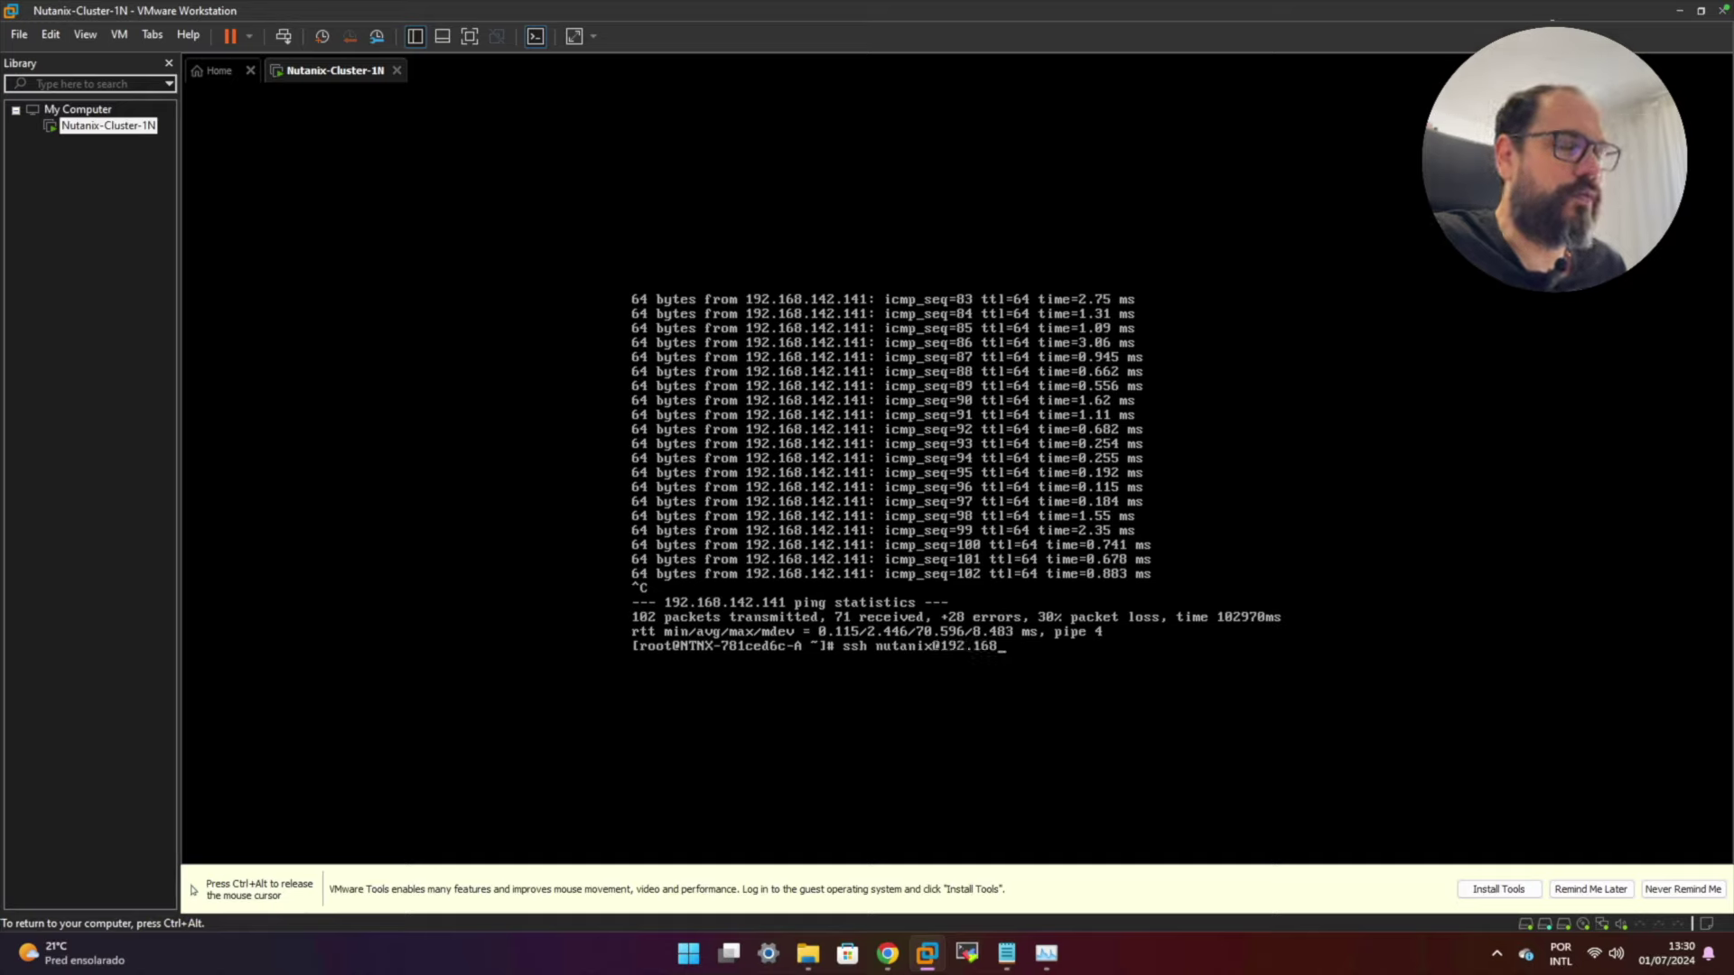
pyautogui.write('.1')
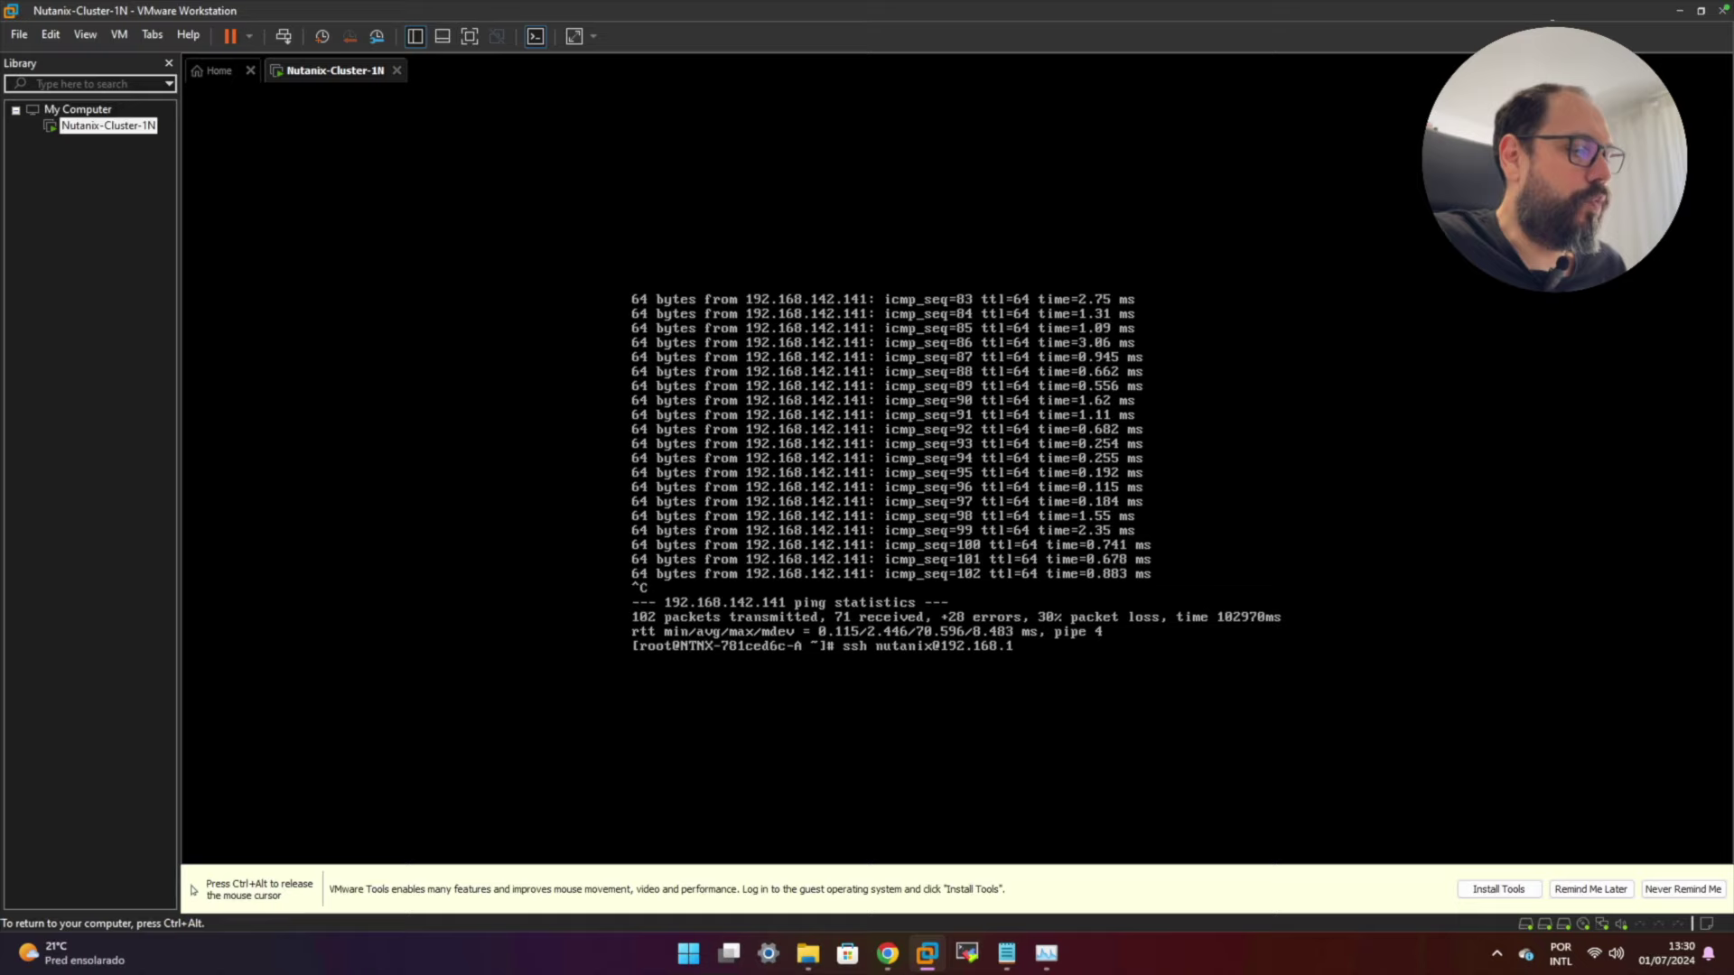
pyautogui.write('42.141')
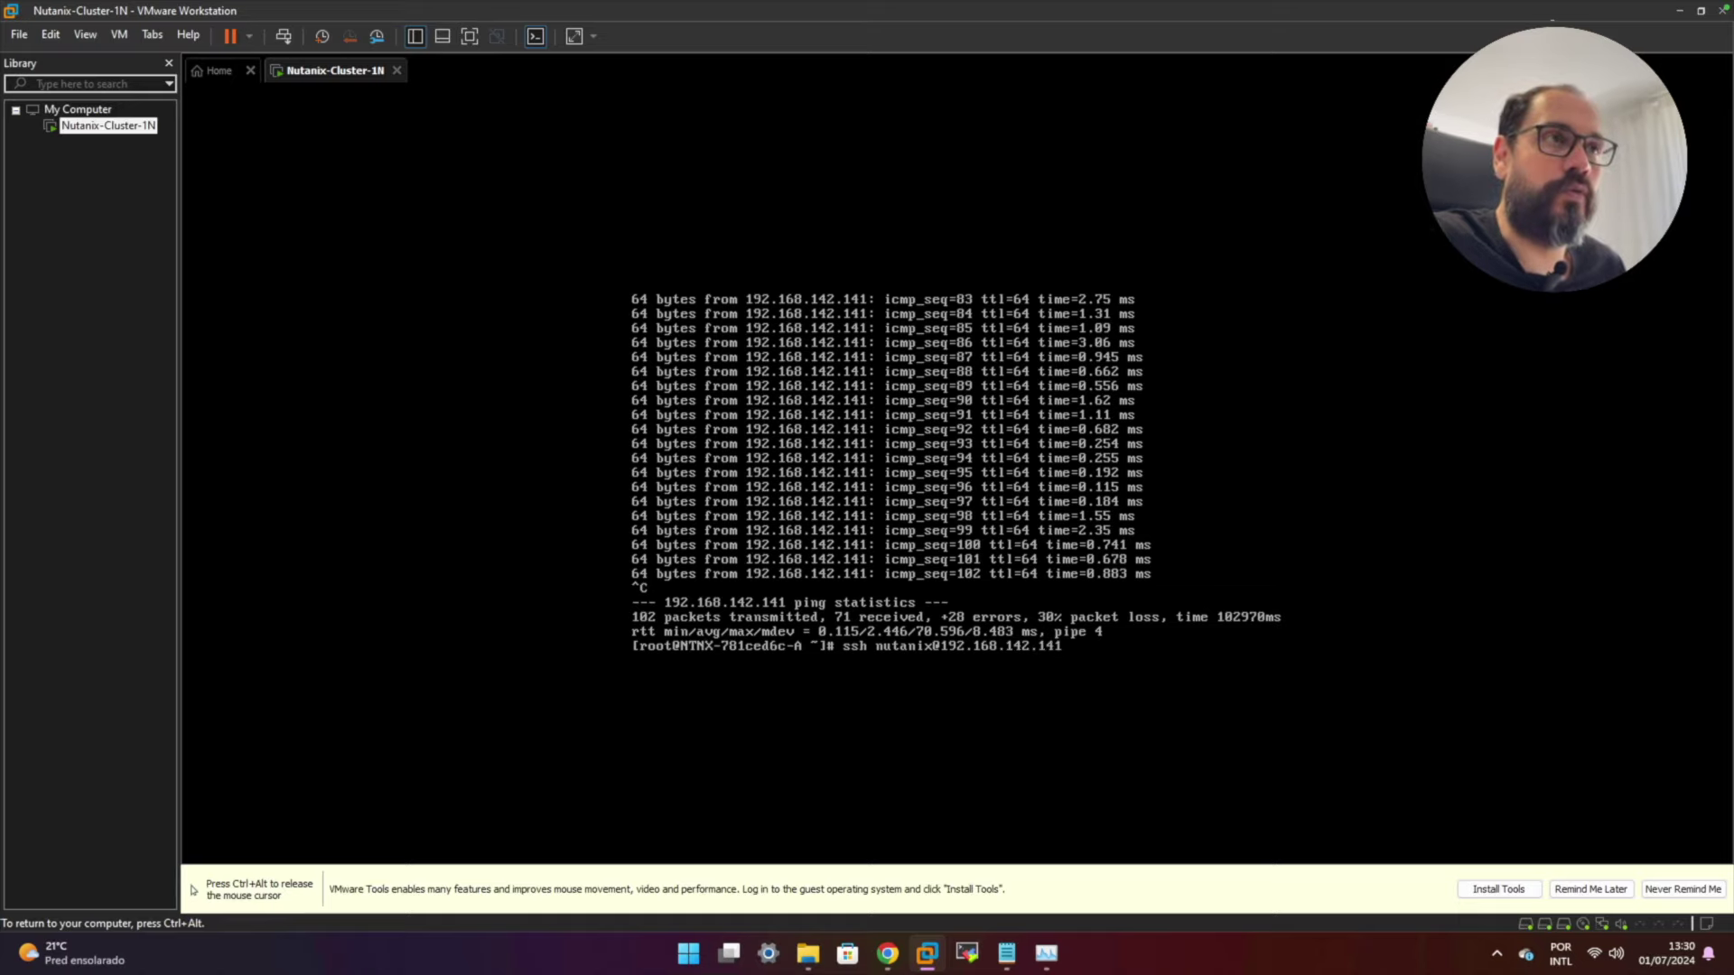
pyautogui.press('Return')
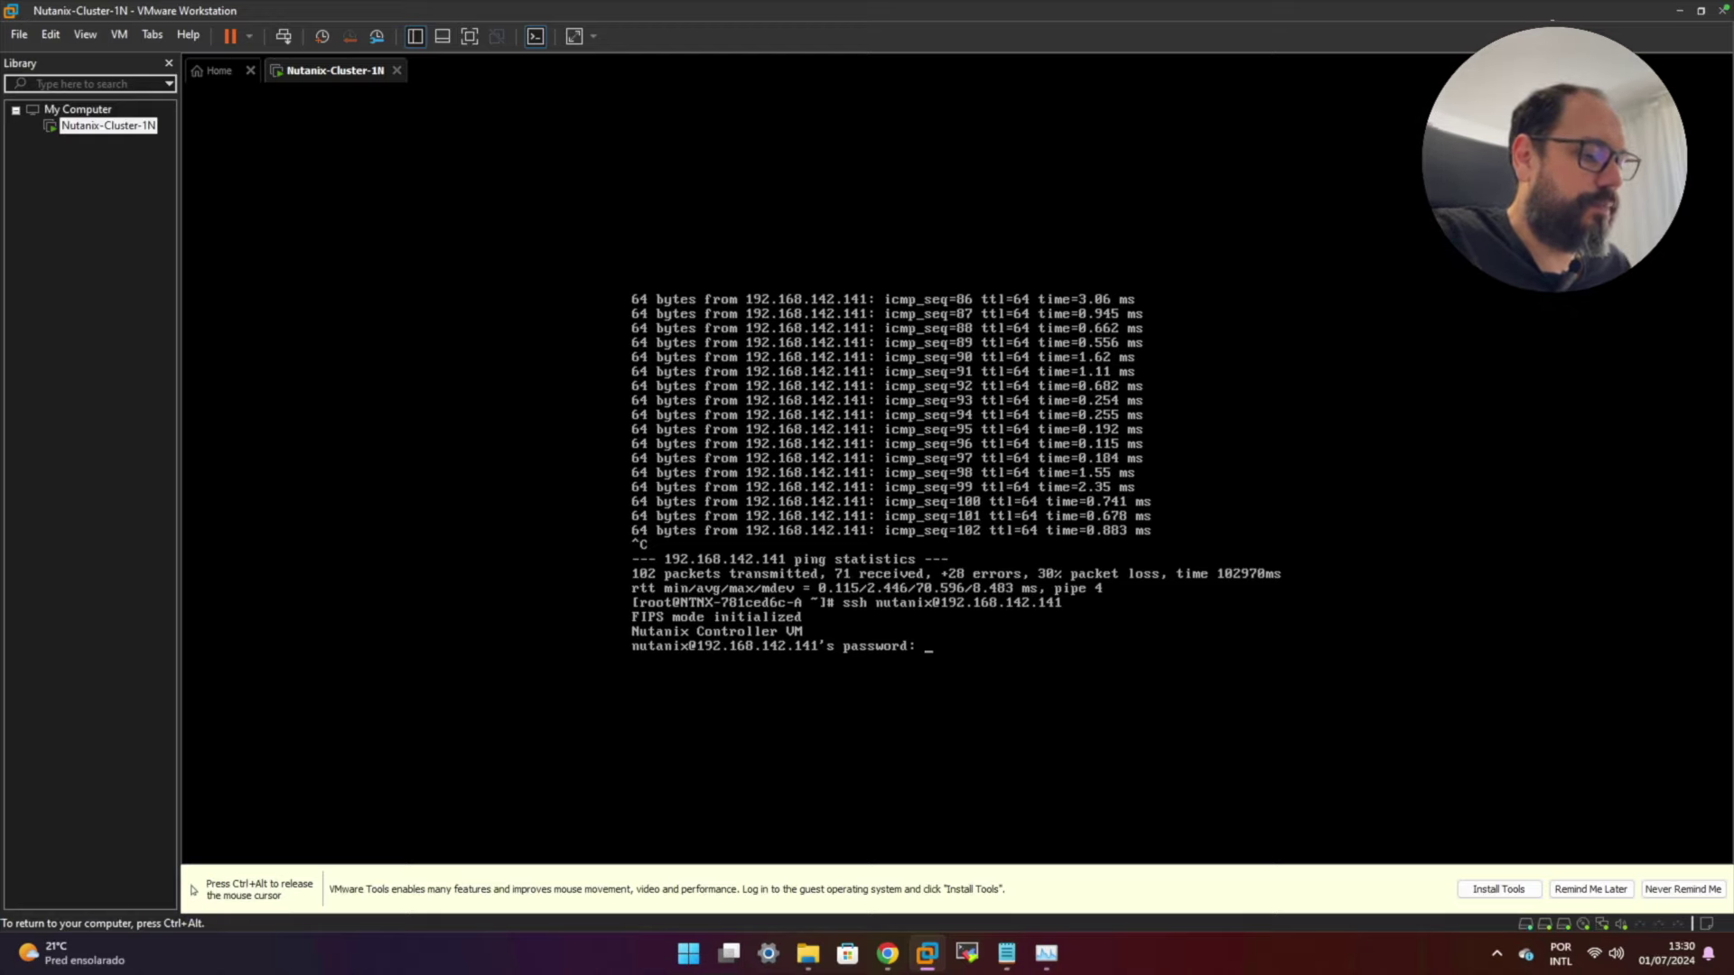
pyautogui.write('nutanix/4u')
pyautogui.press('Return')
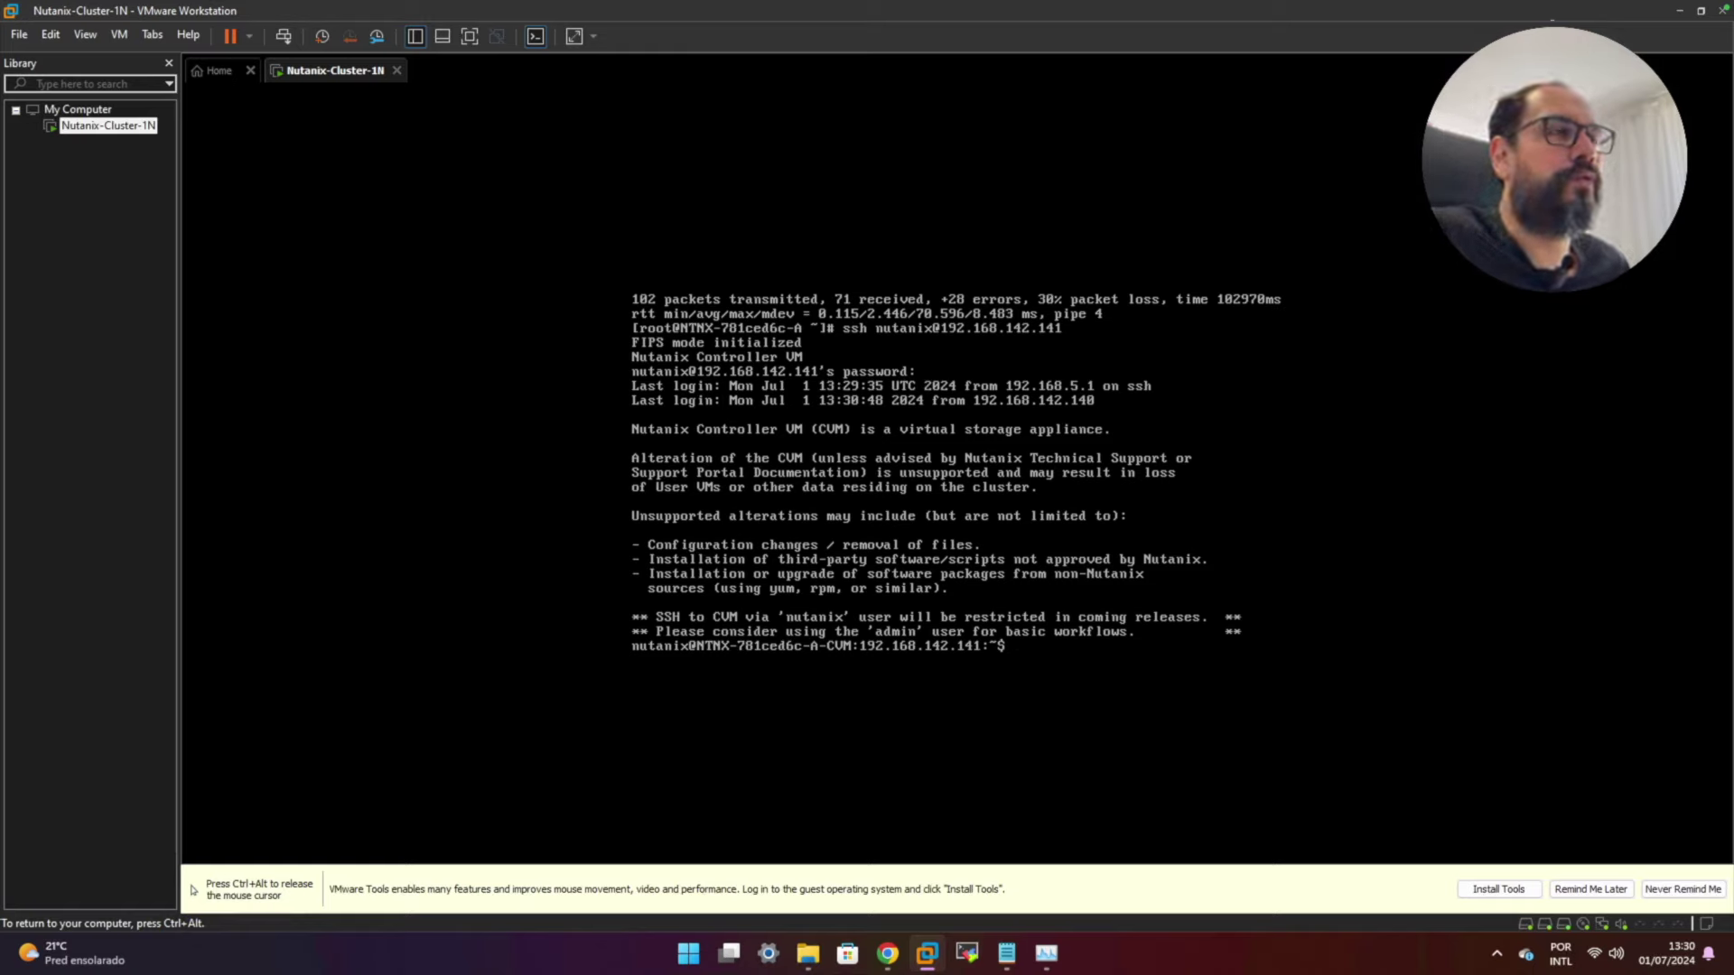
# - Clear the screen and watch genesis status until foundation and genesis services show running
pyautogui.write('clear')
pyautogui.press('Return')
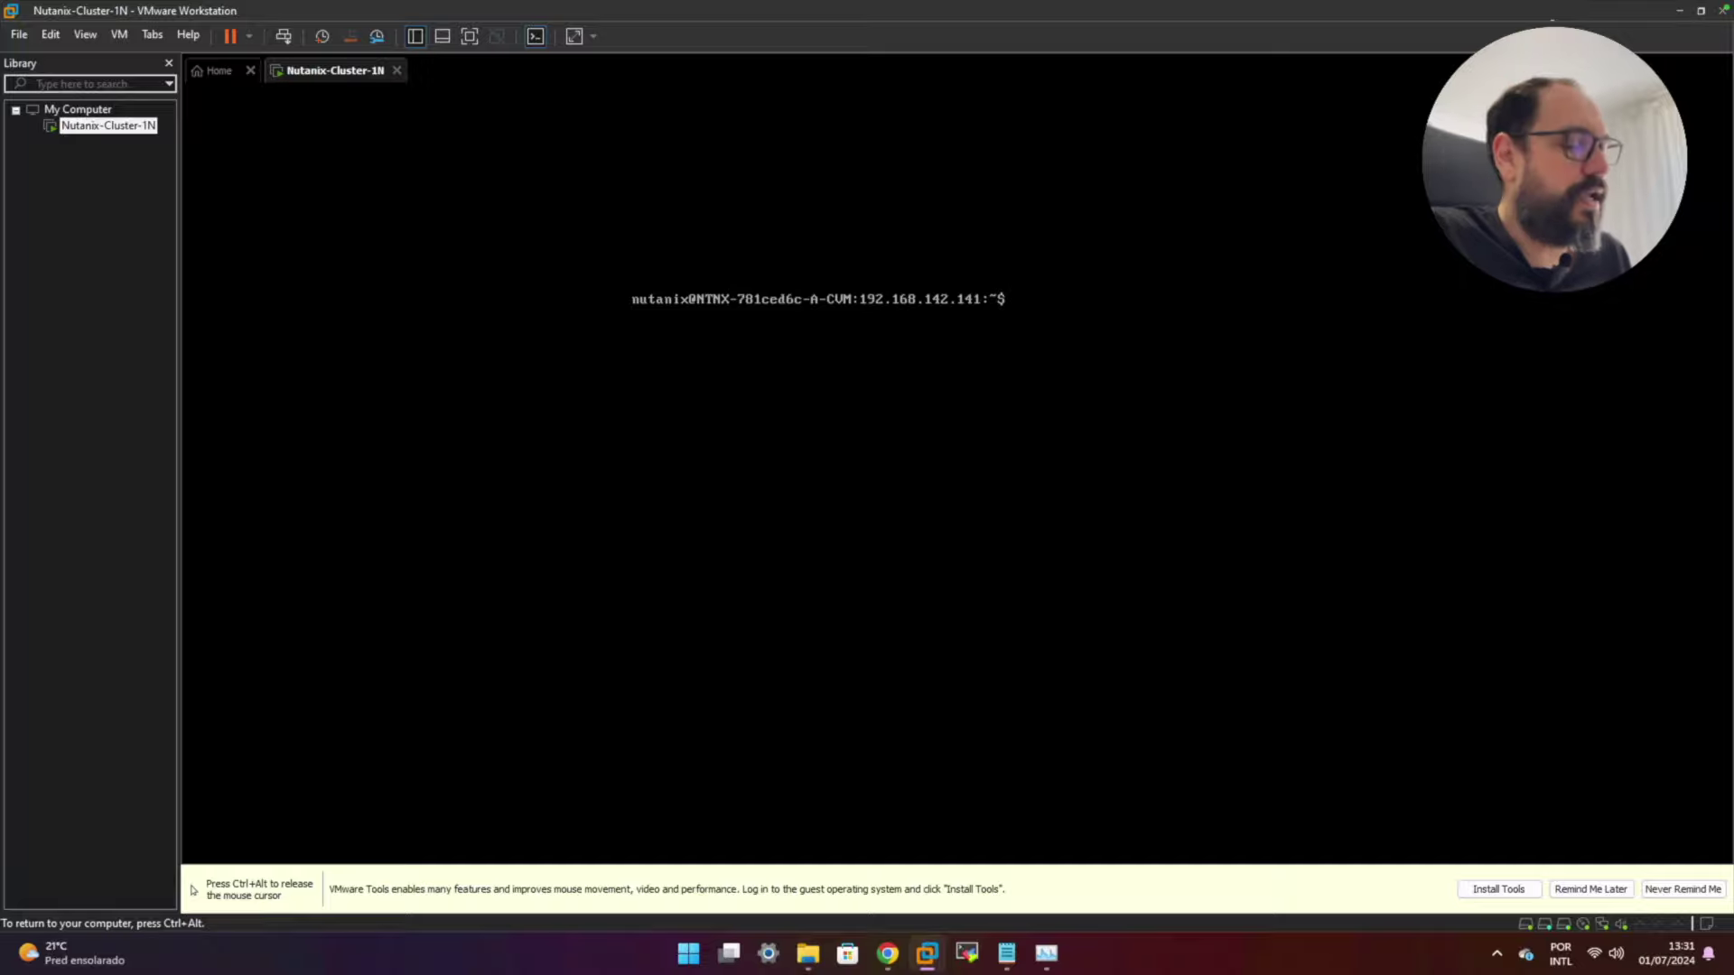
pyautogui.write('tch')
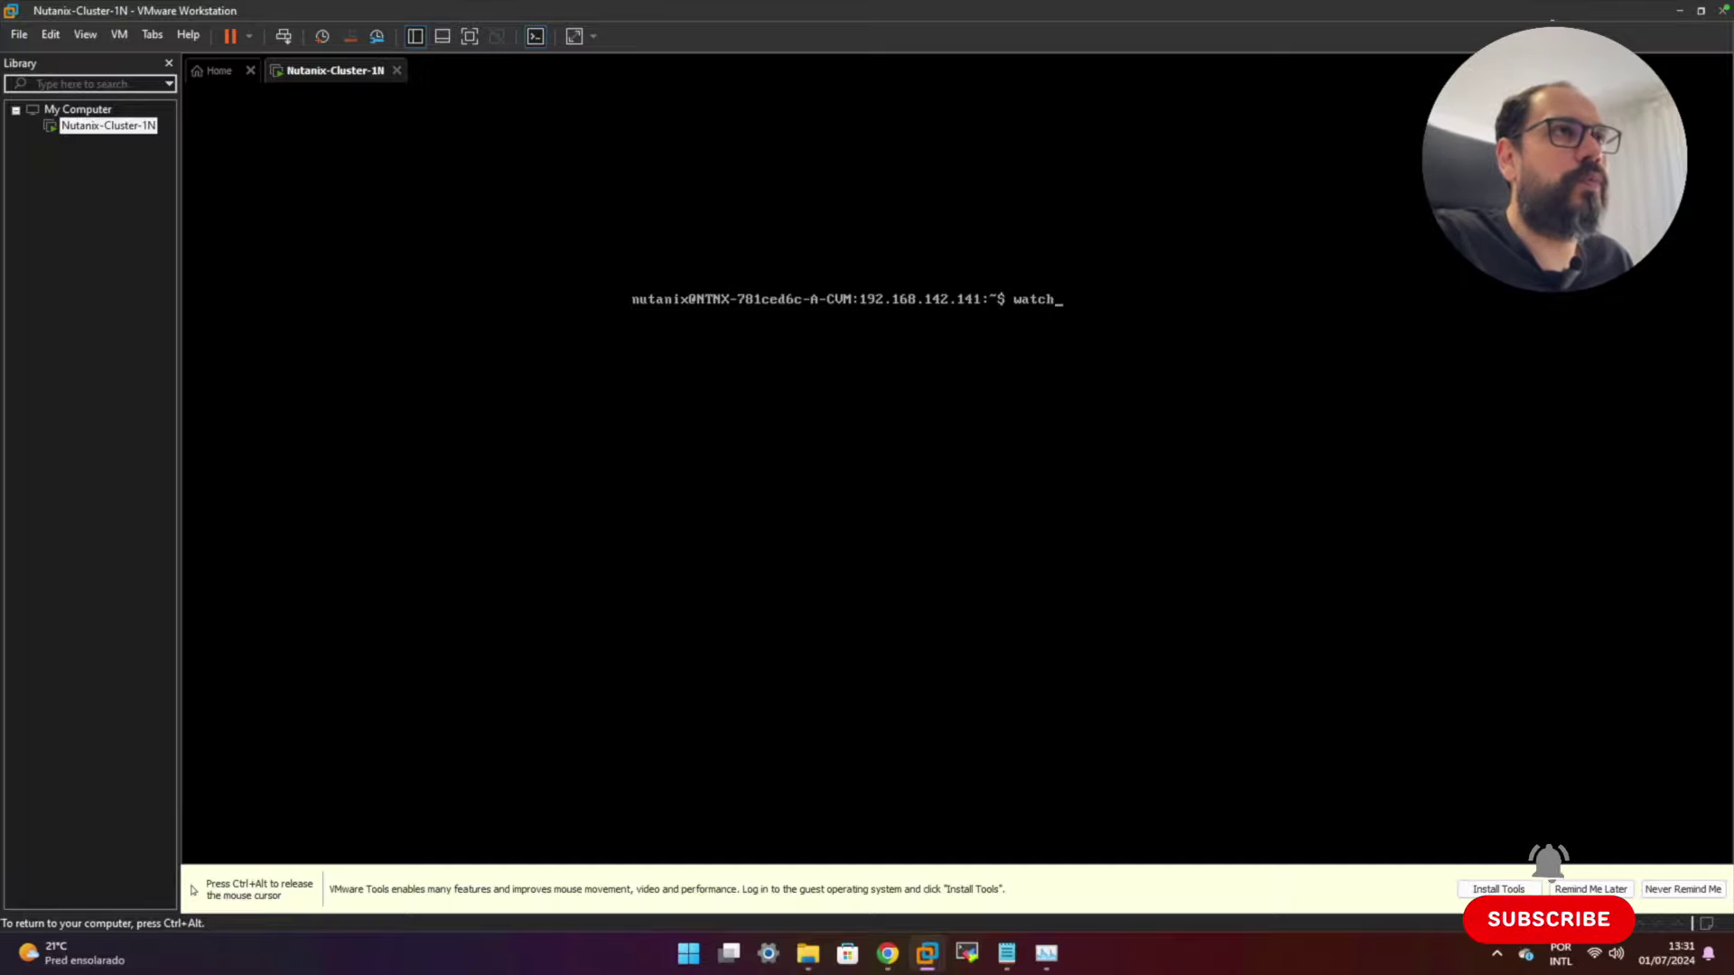
pyautogui.write(' -d genesis statu')
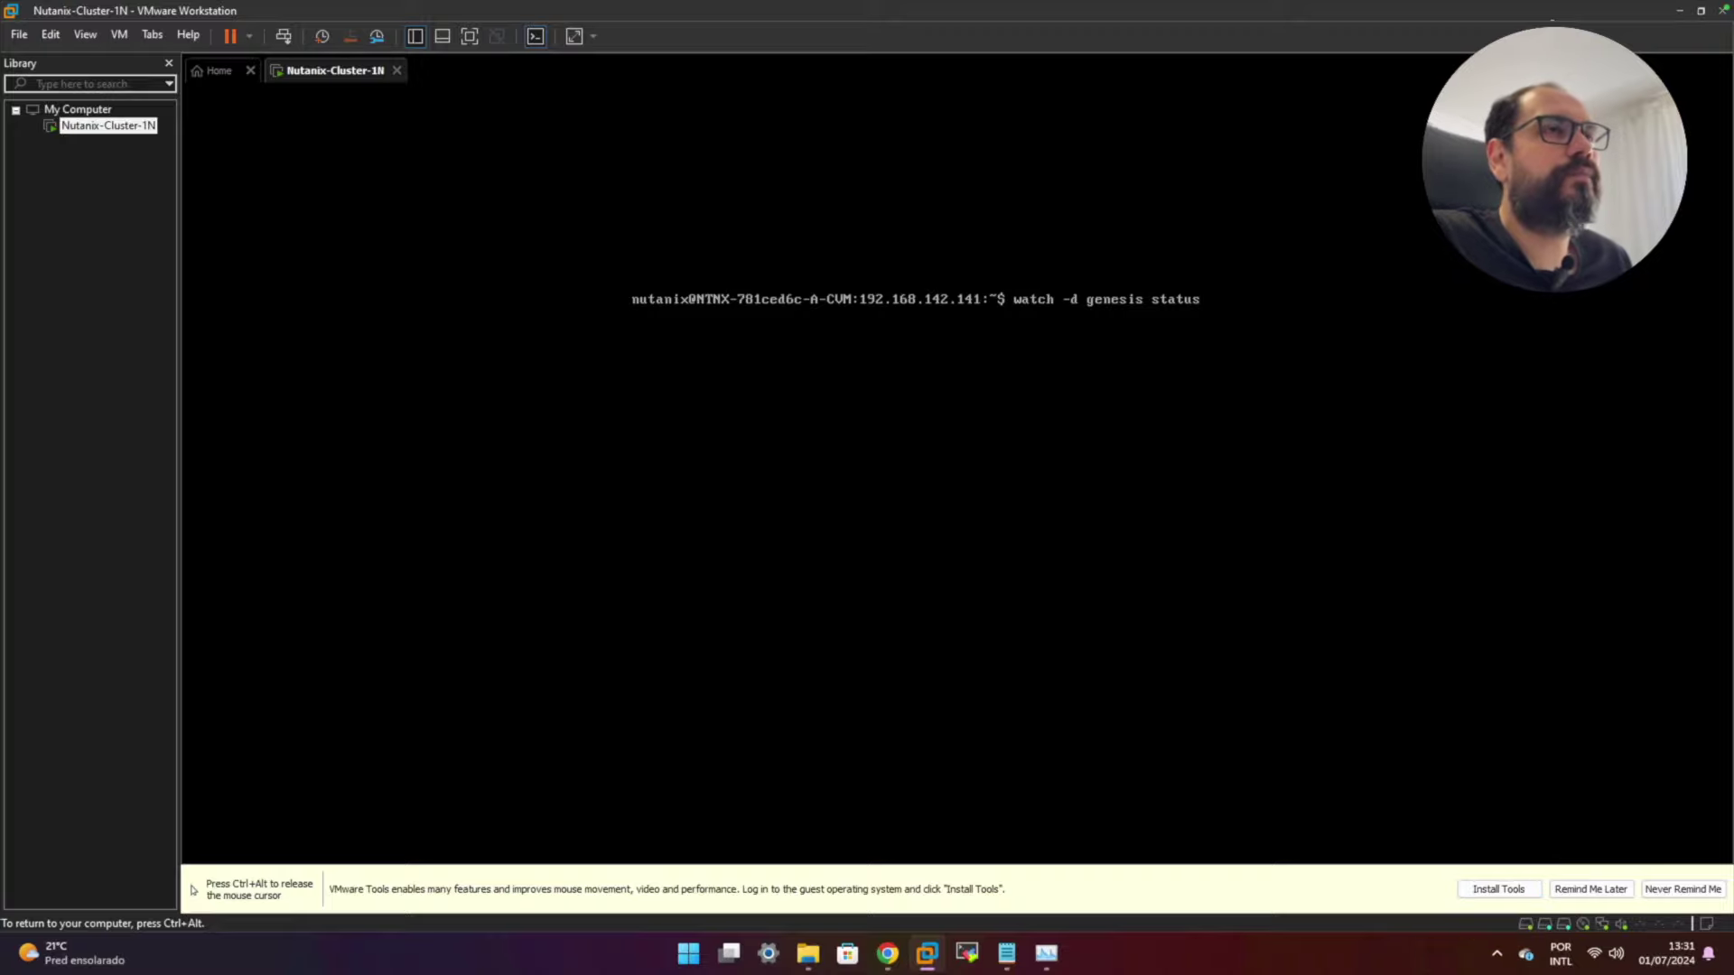
pyautogui.write('s')
pyautogui.press('Return')
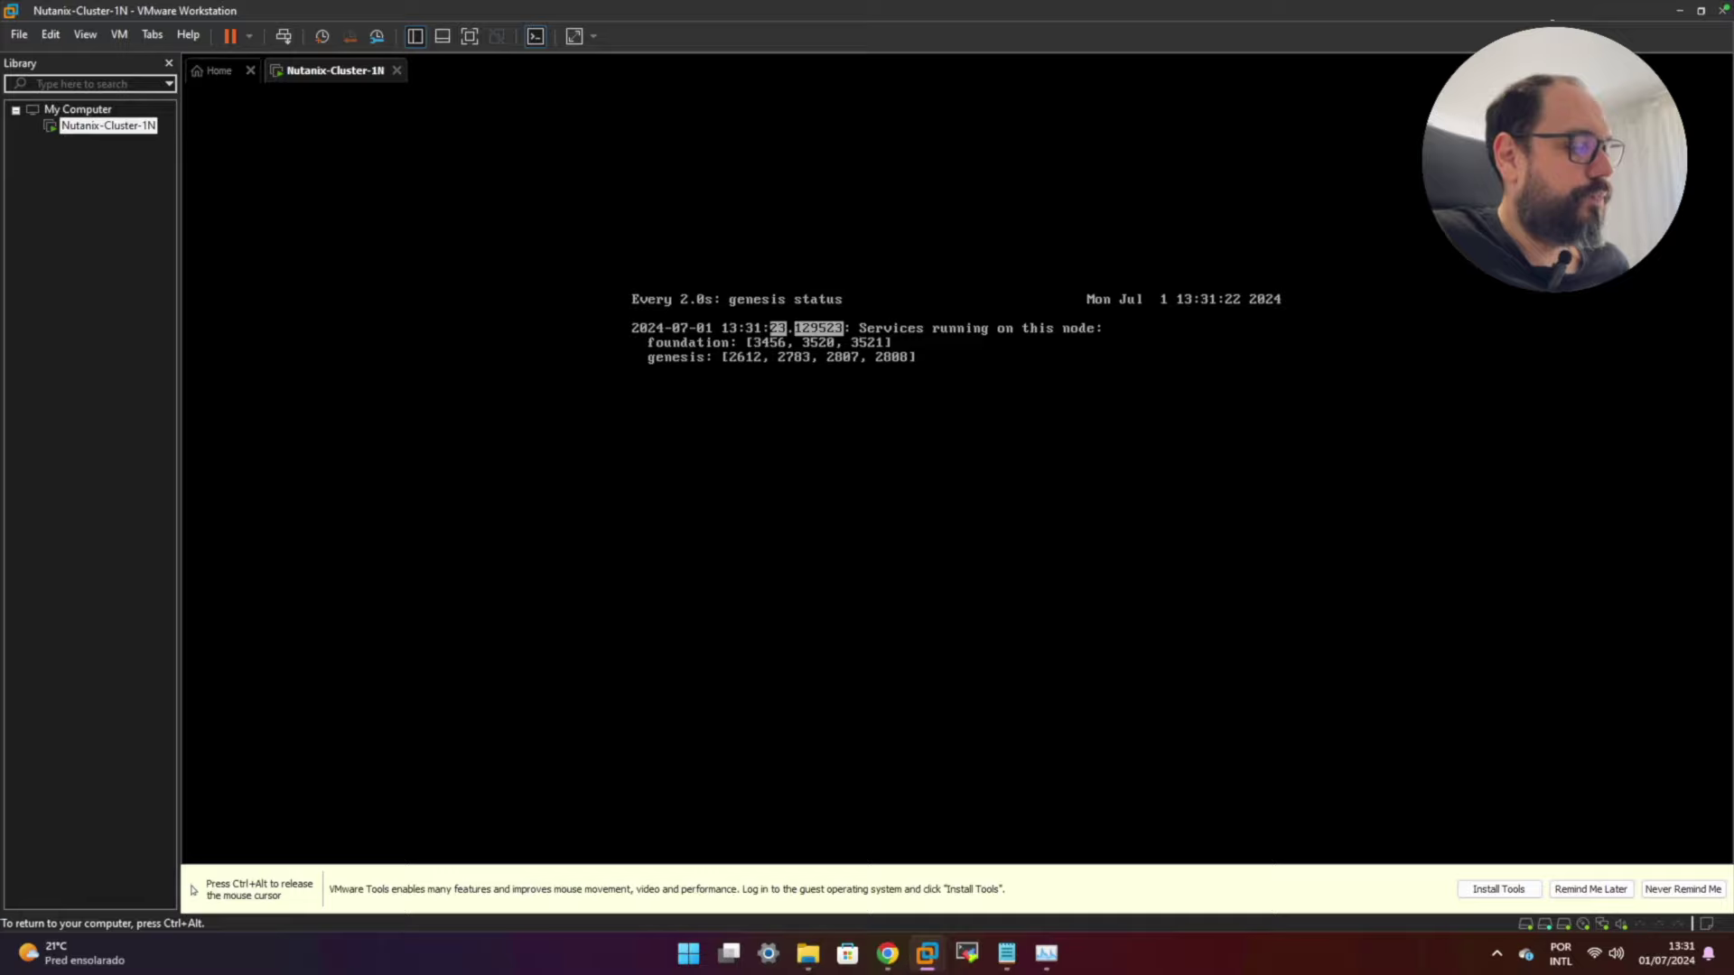
pyautogui.hotkey('ctrl', 'c')
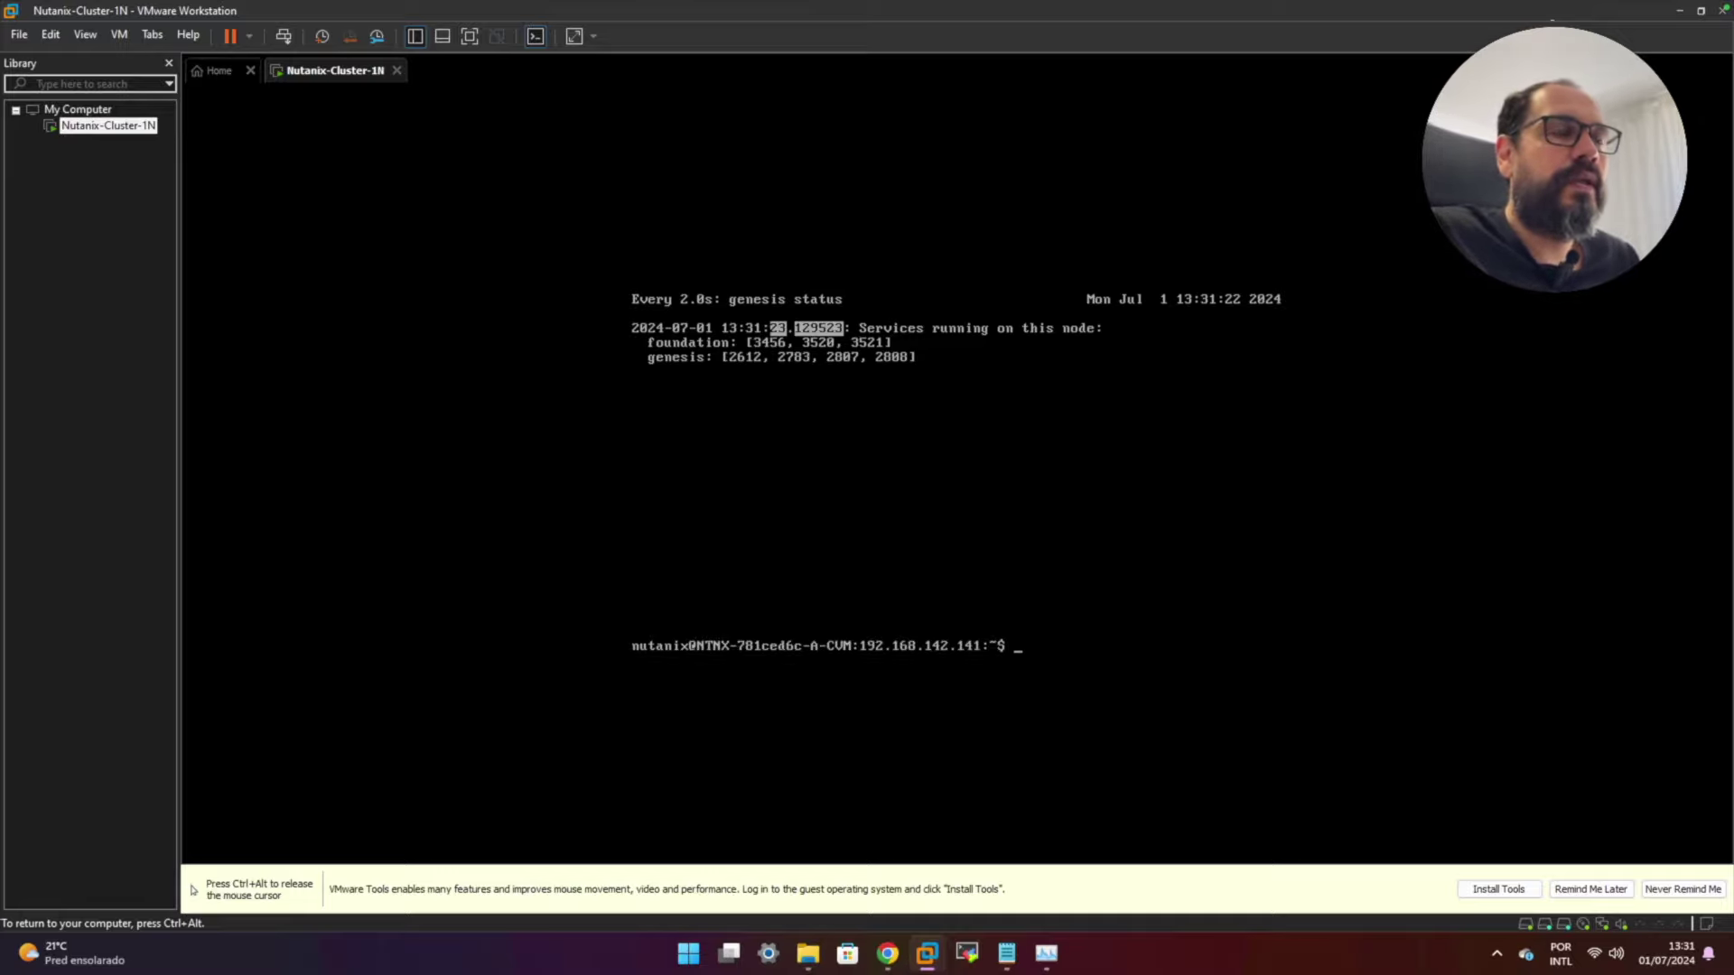
# - Run 'cluster -s 192.168.142.141 create' and wait until all services are UP and it reports Success
pyautogui.write('clu')
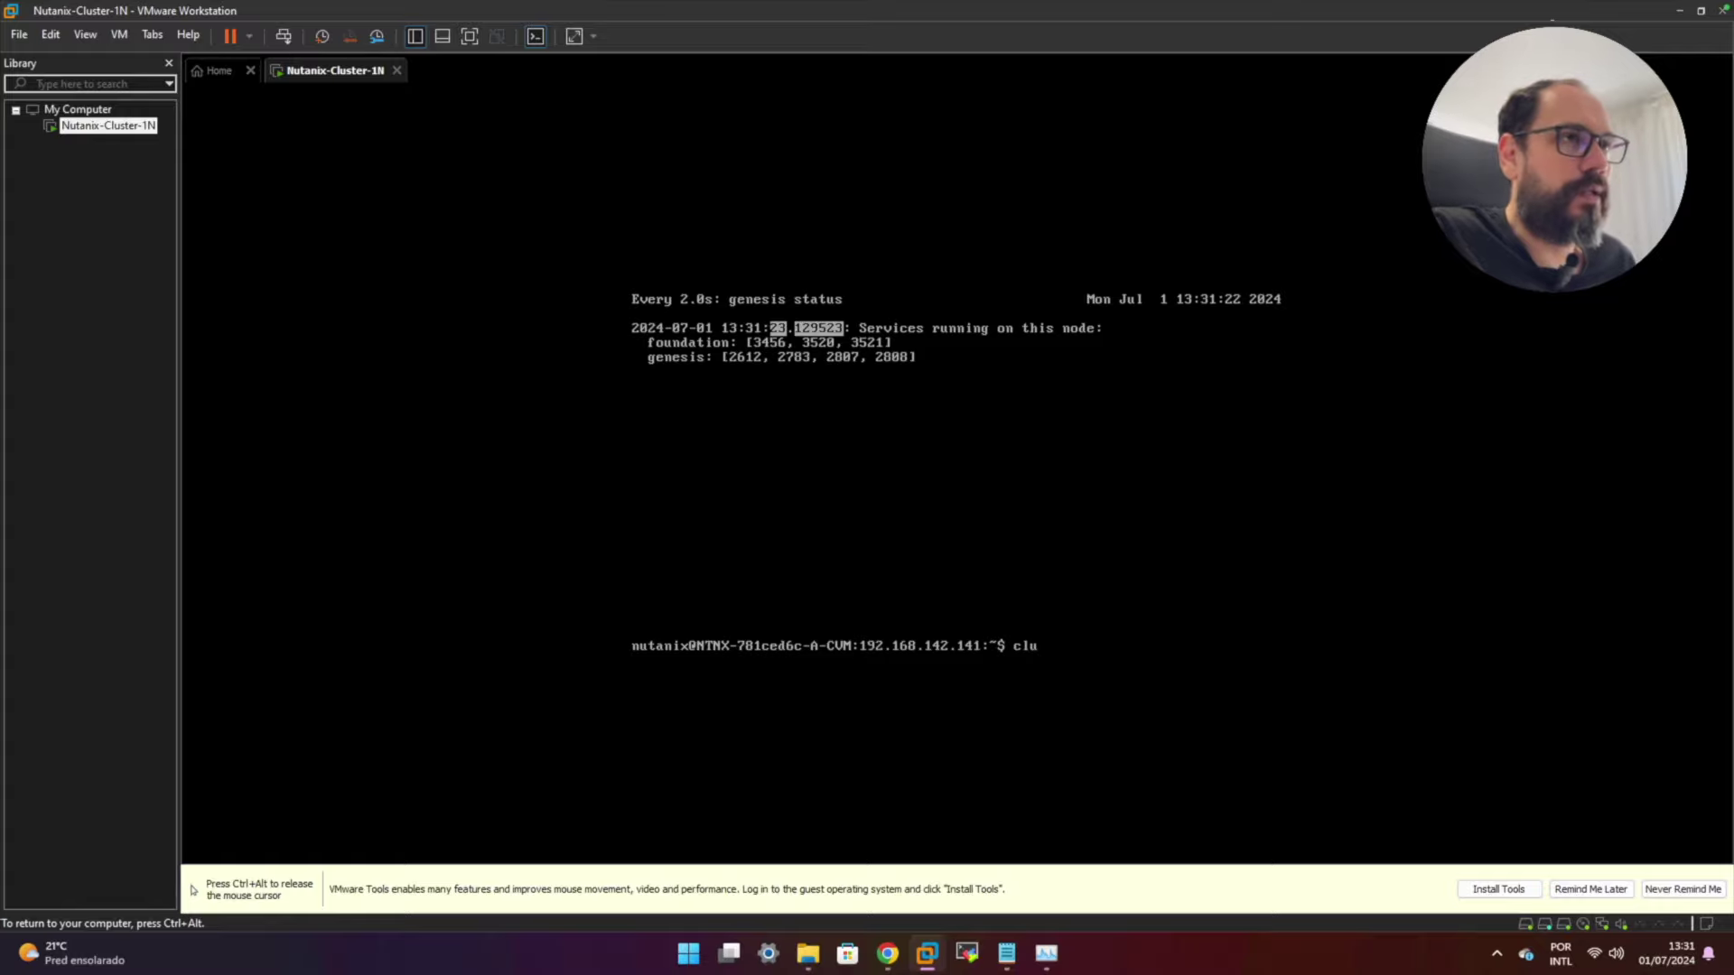
pyautogui.write('ster -s')
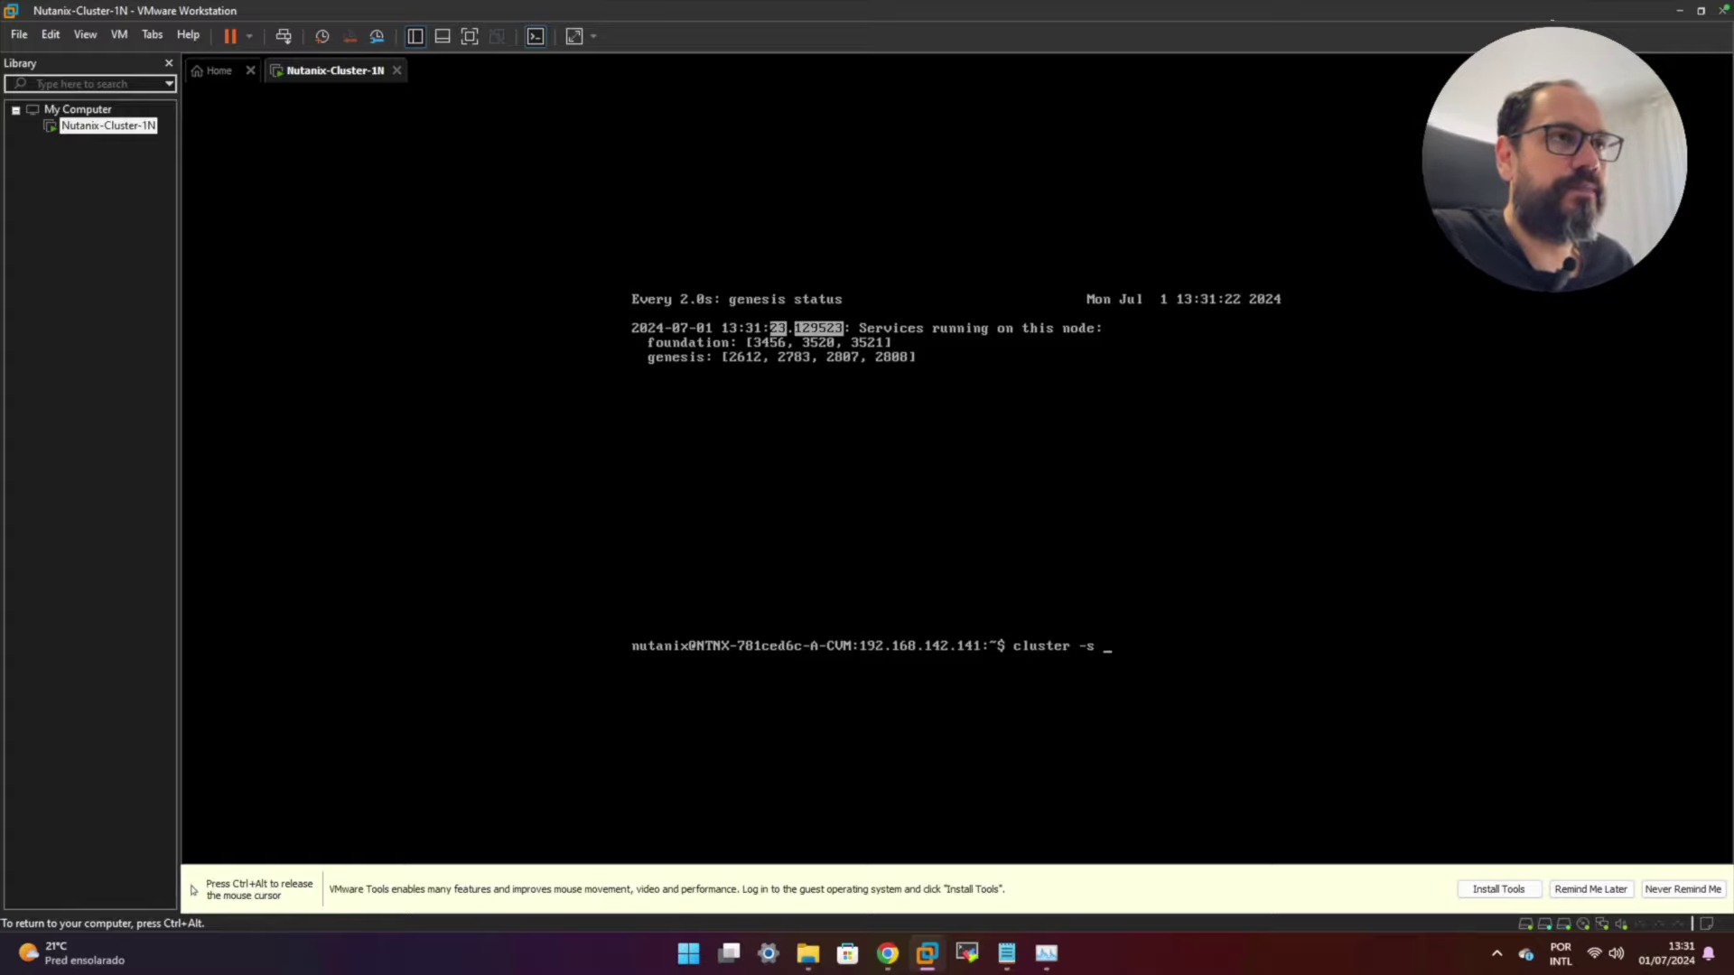
pyautogui.write(' 192.')
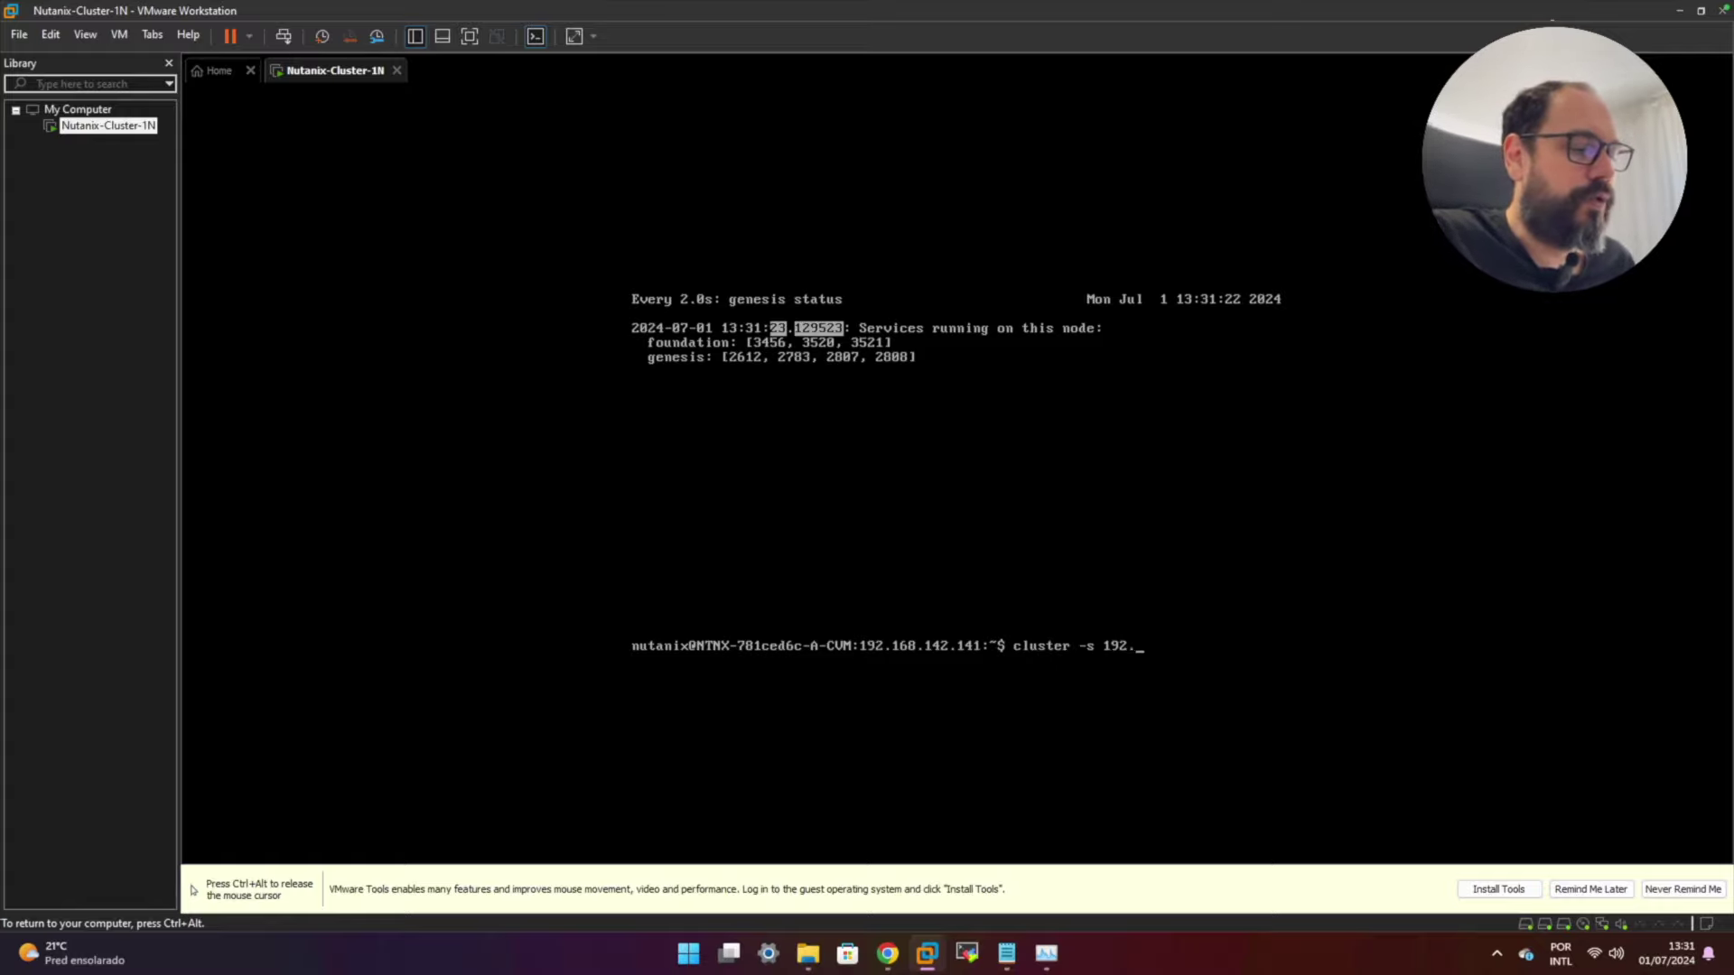
pyautogui.write('168')
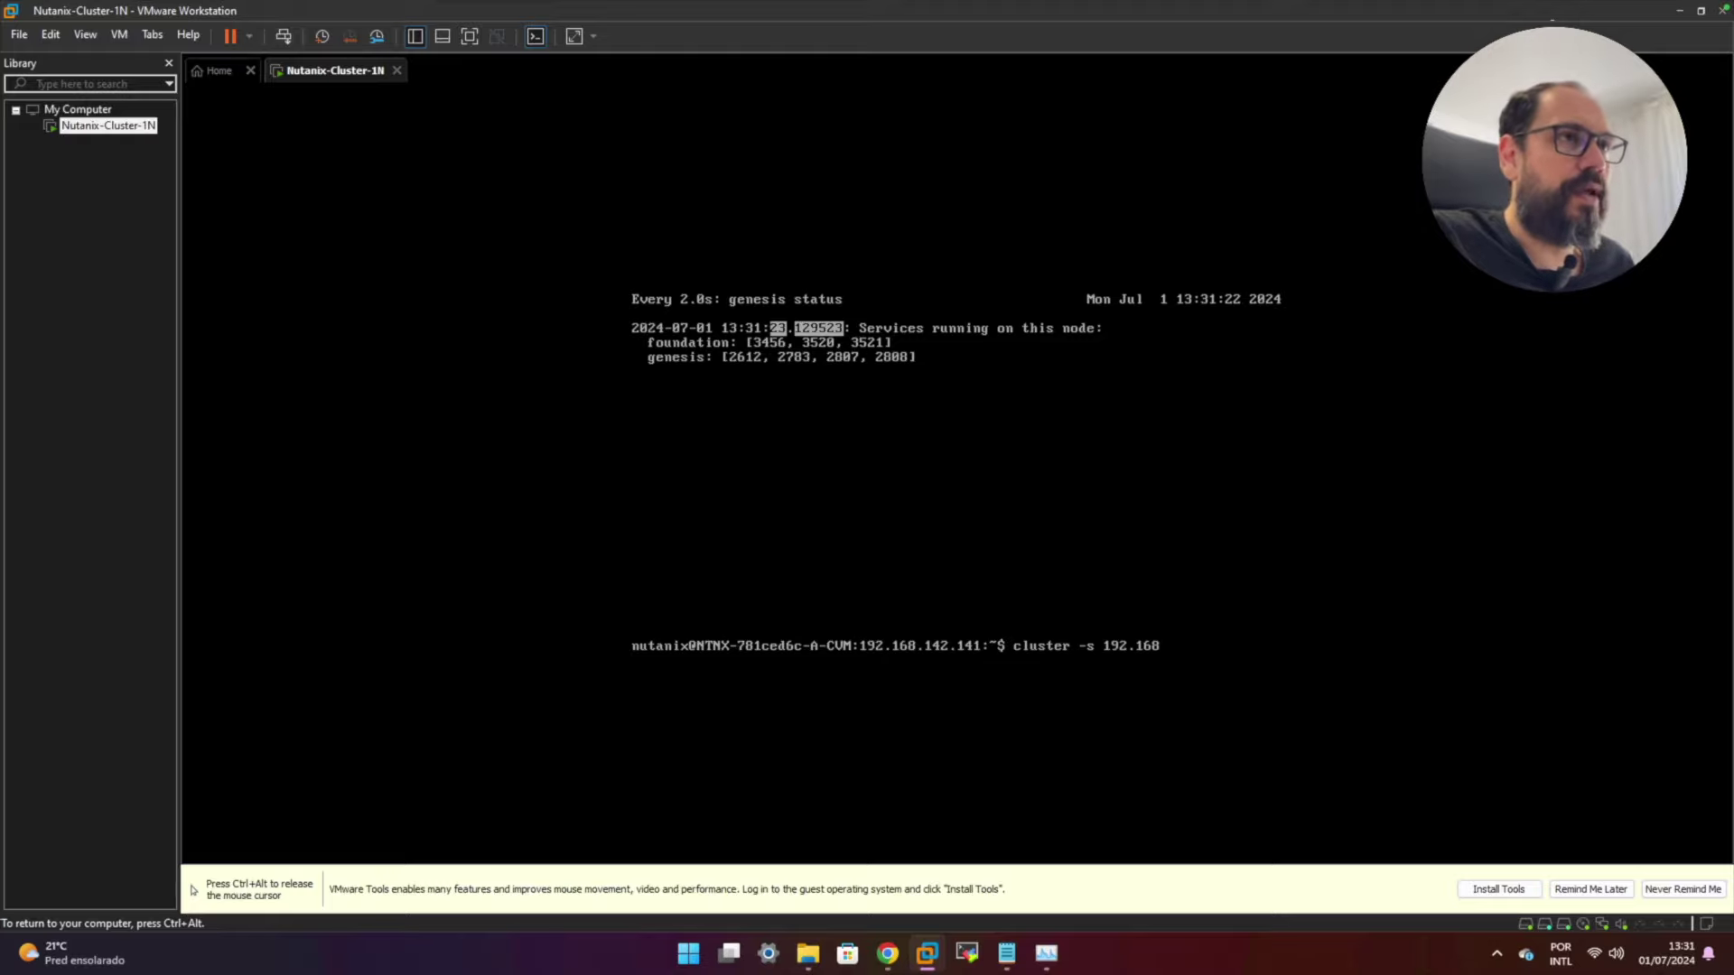
pyautogui.write('.')
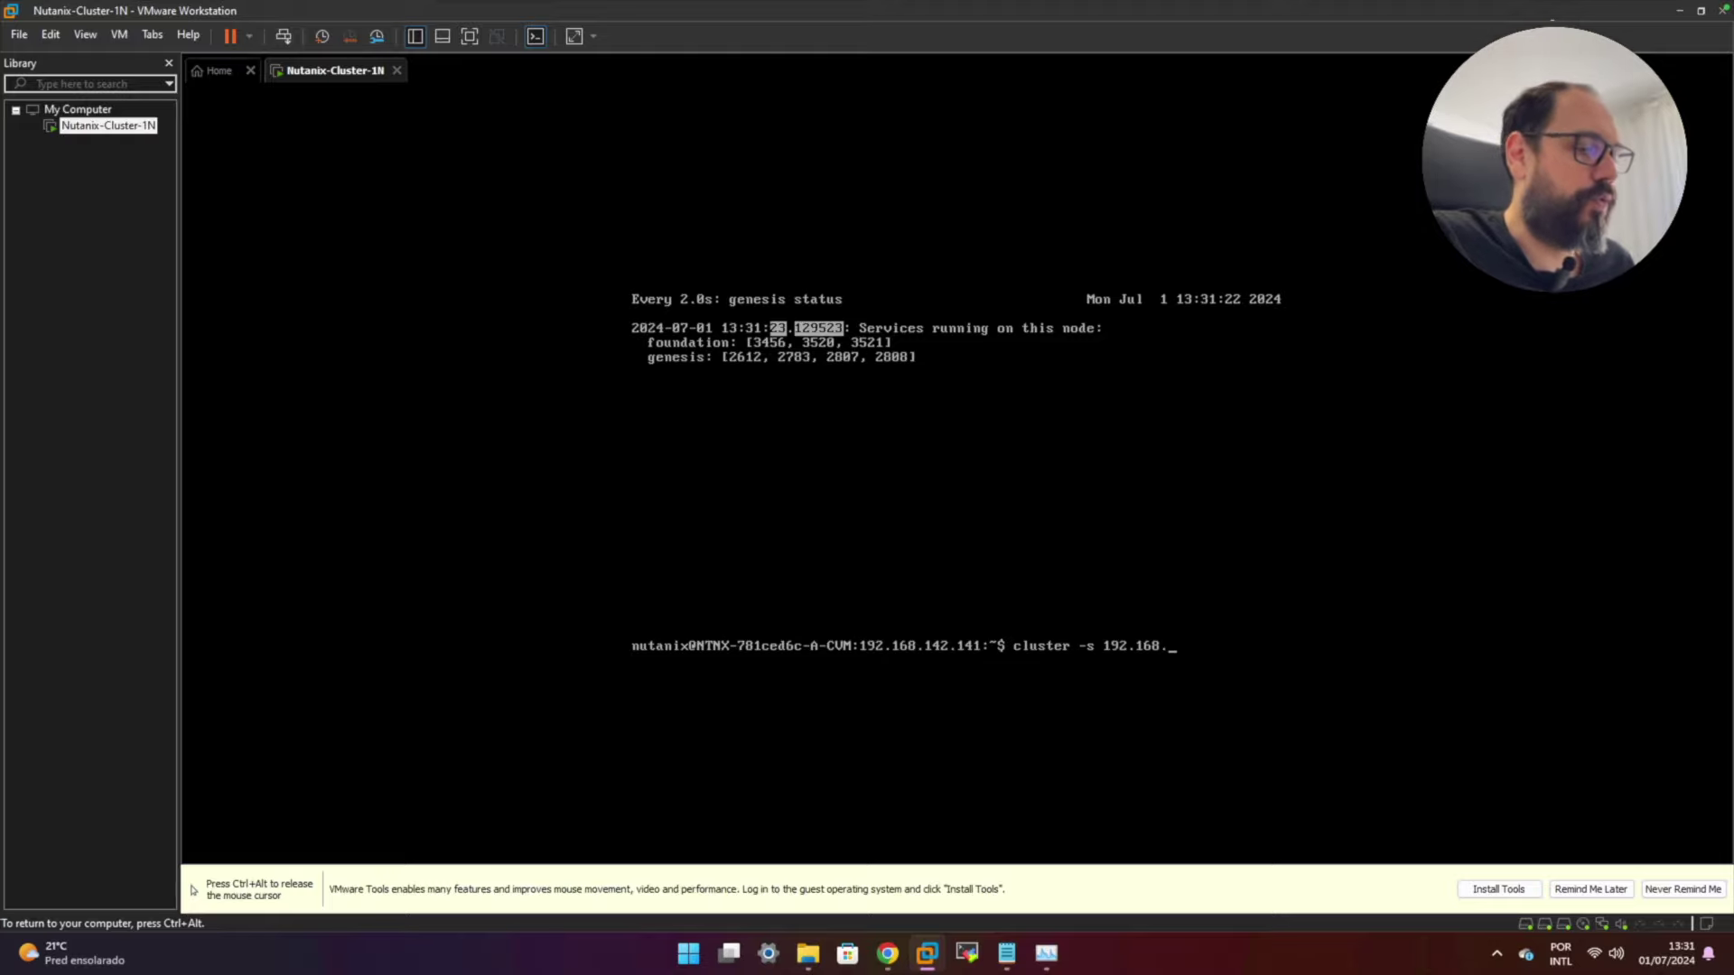
pyautogui.write('142.1')
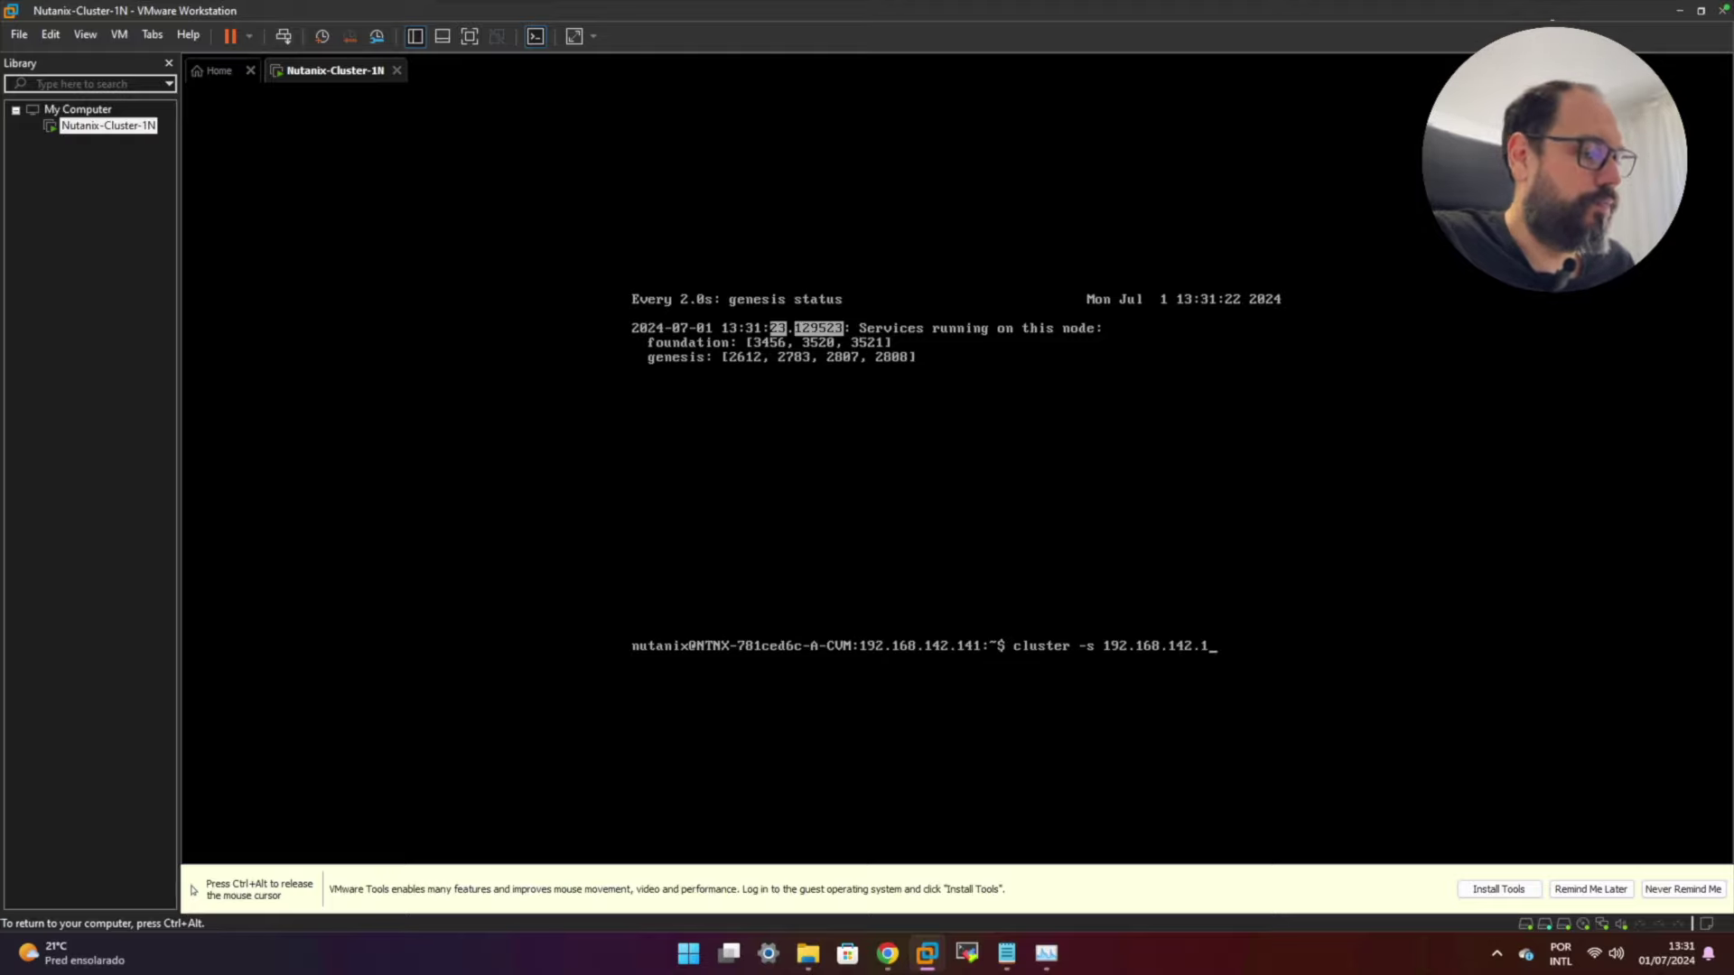
pyautogui.write('41 create')
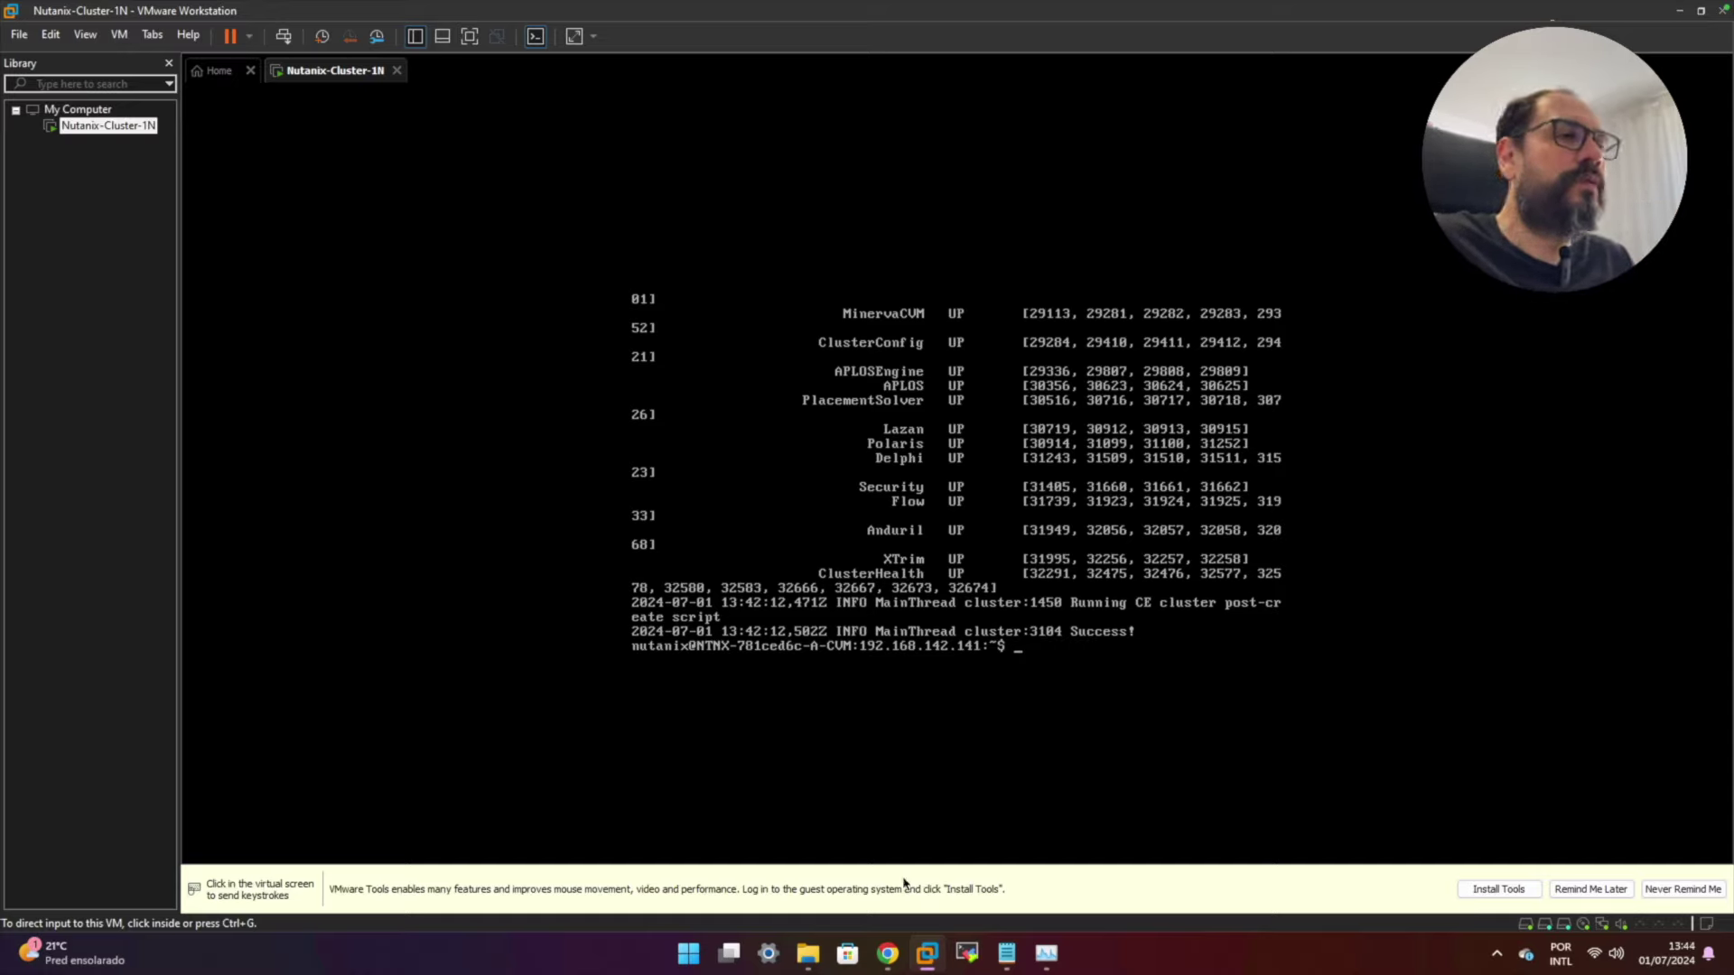
pyautogui.moveTo(894, 946)
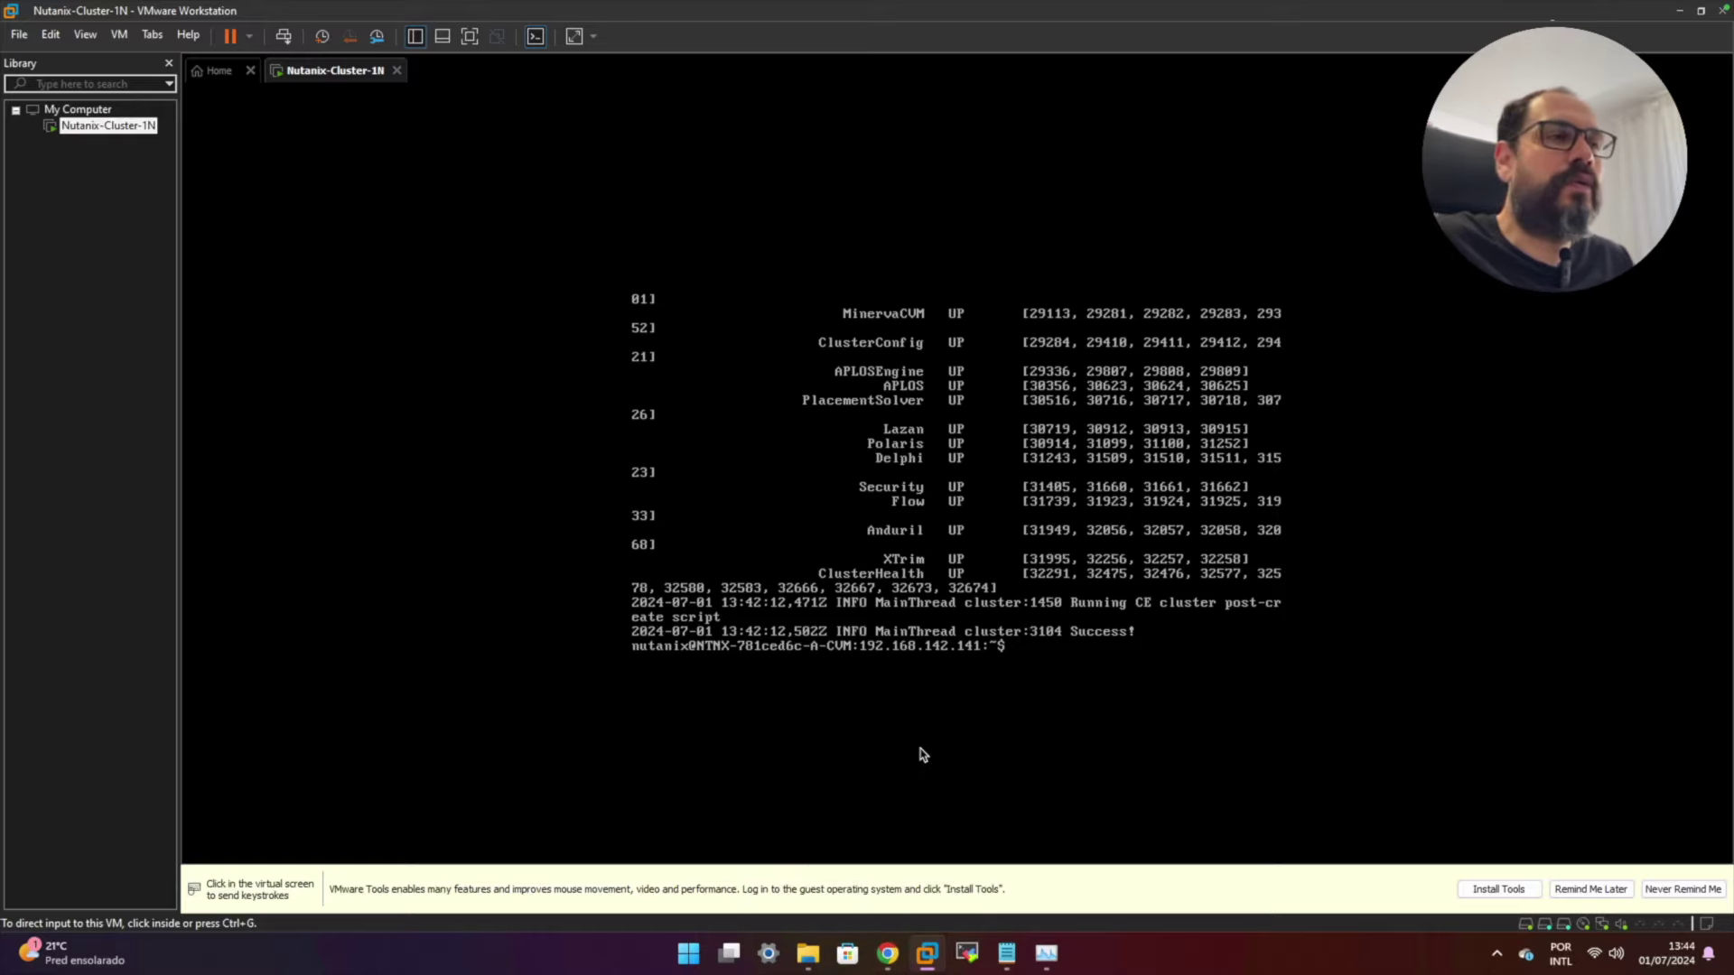
pyautogui.click(889, 953)
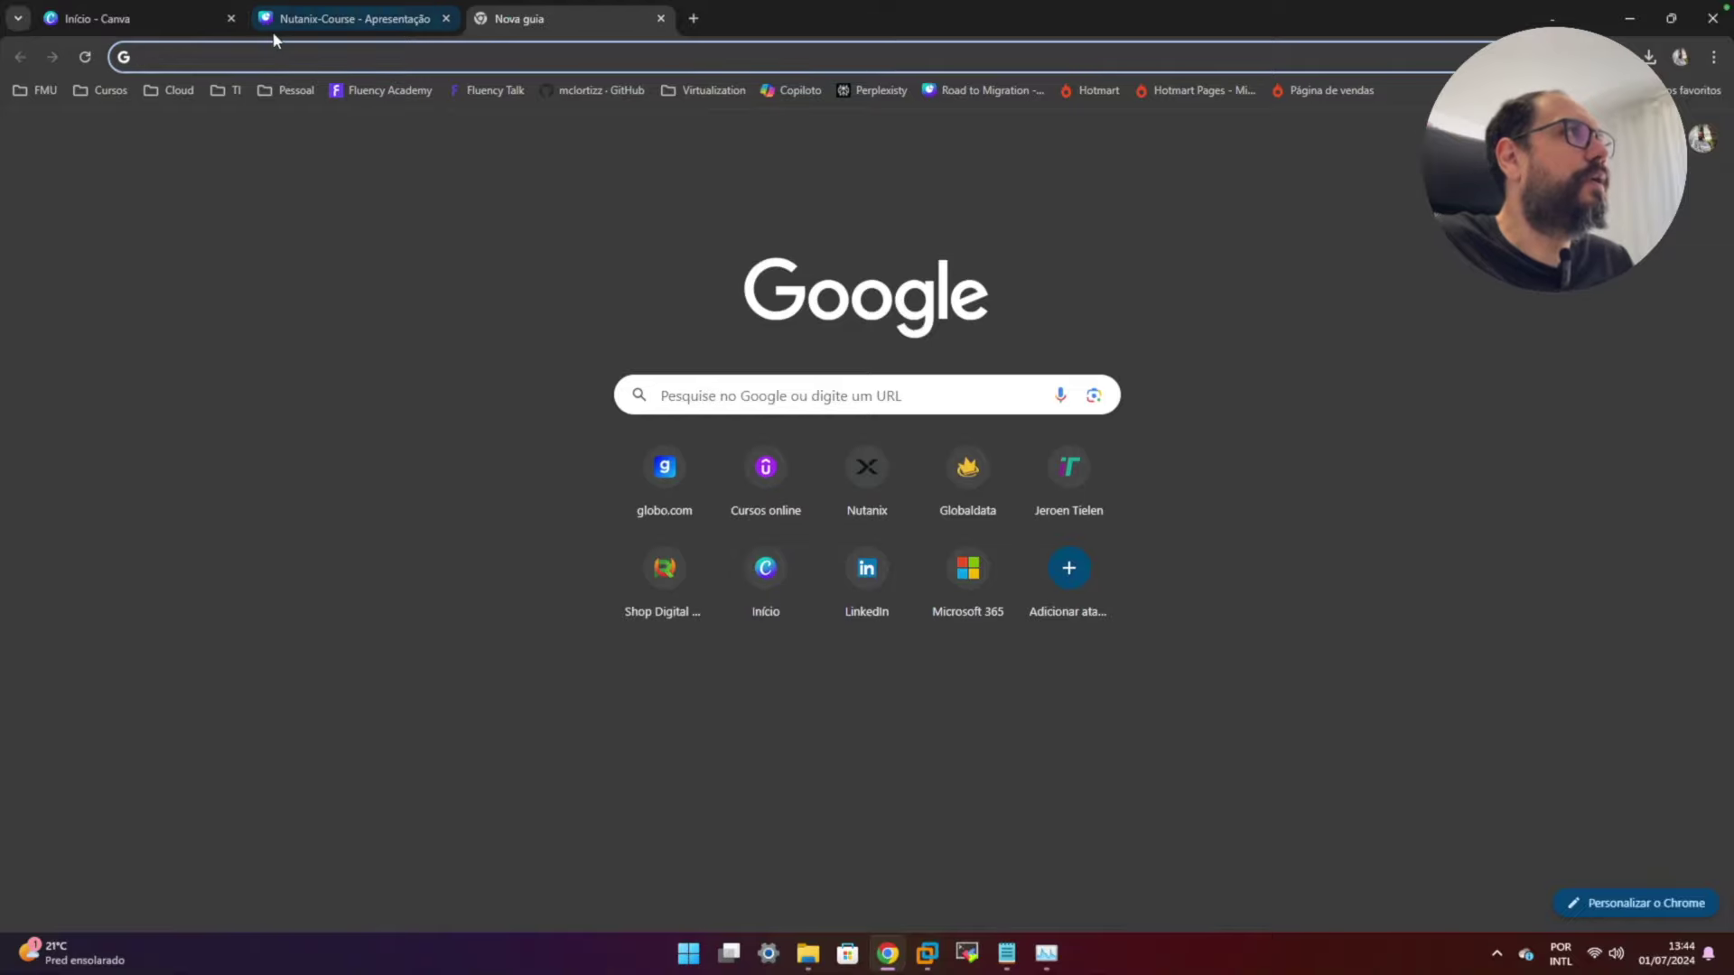
pyautogui.write('htt')
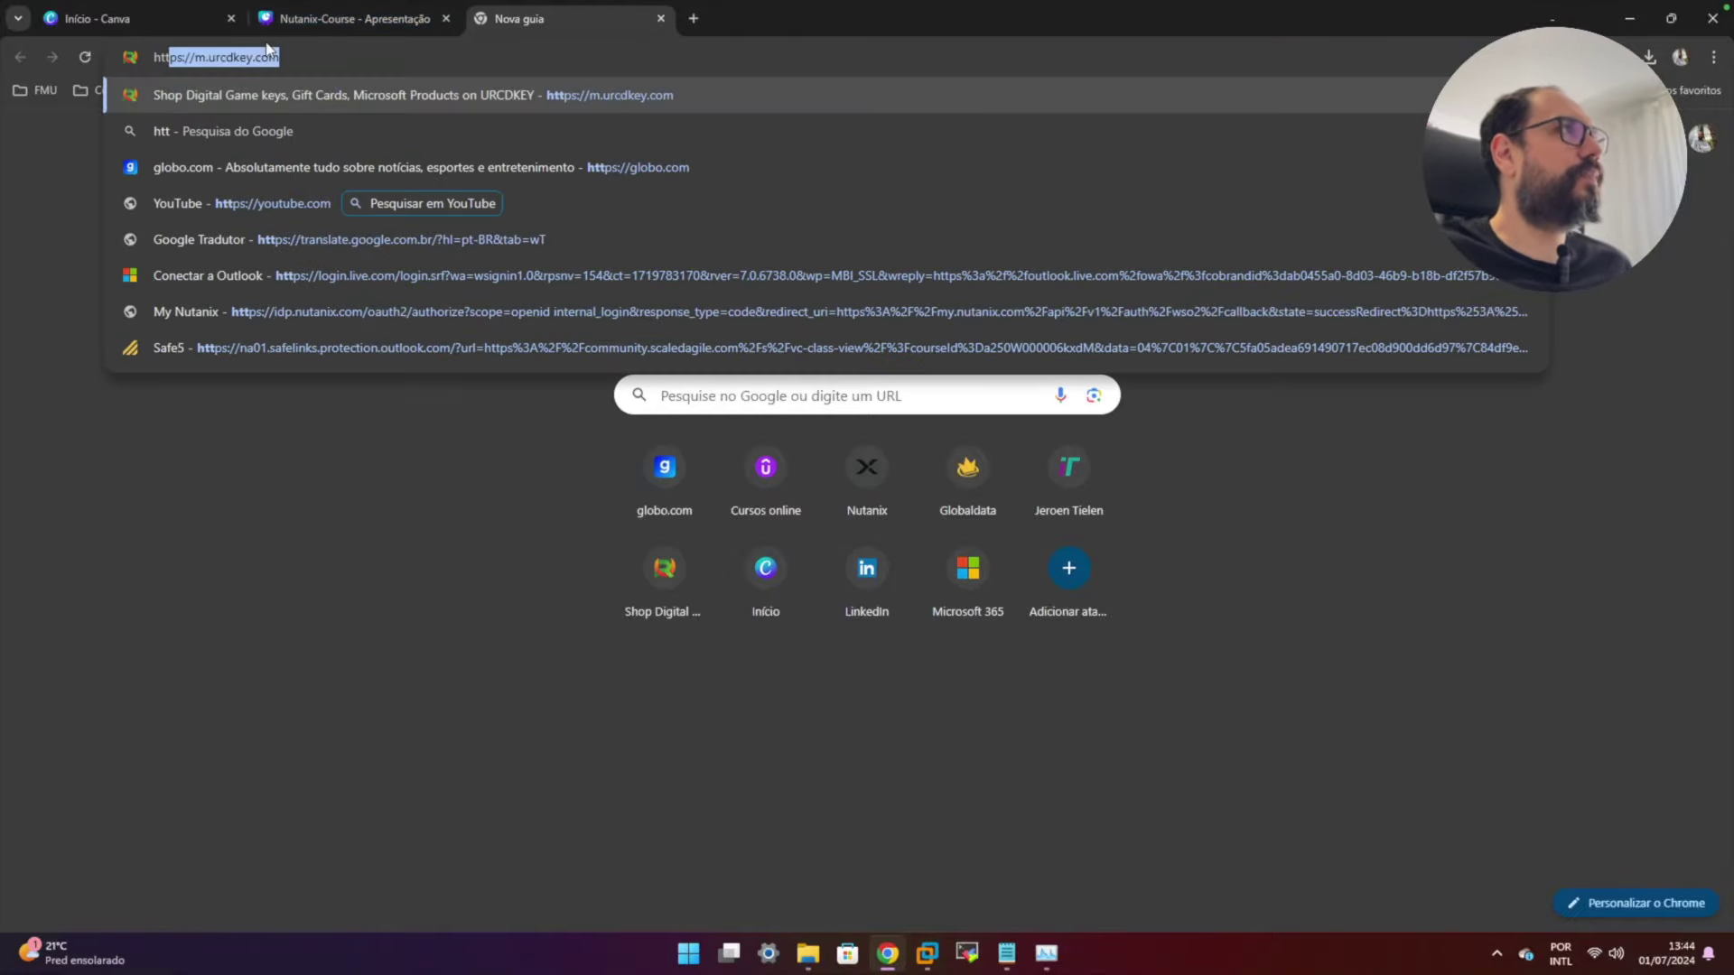
pyautogui.write('ps:')
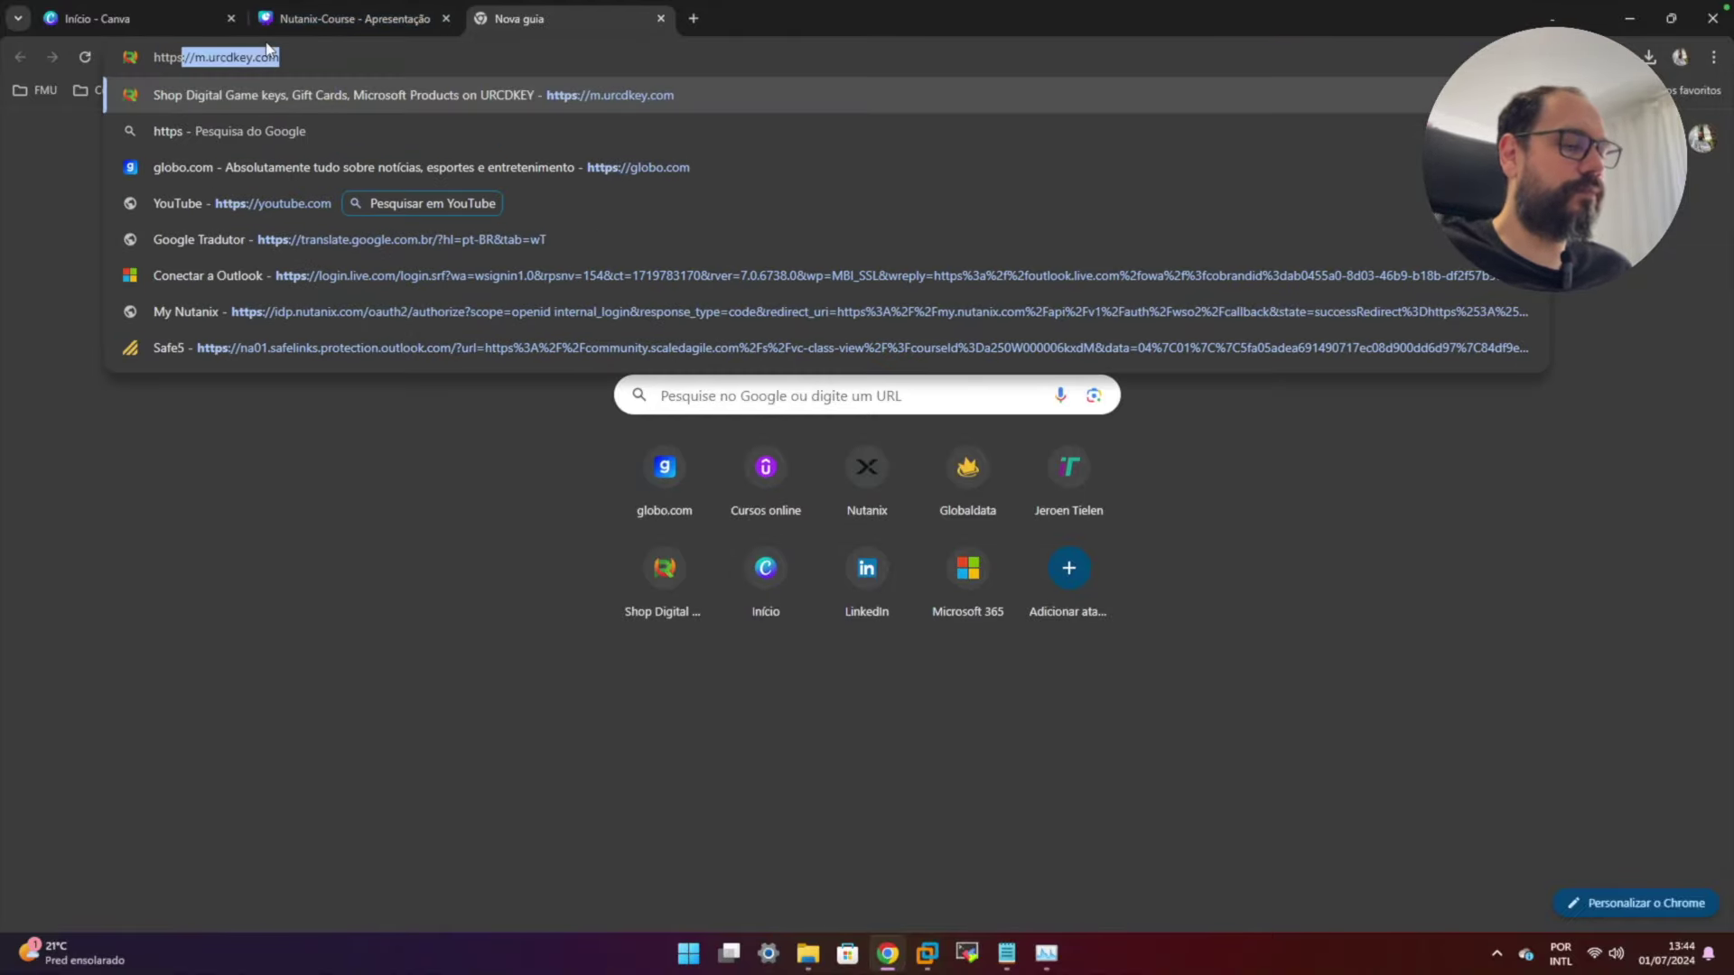
pyautogui.write('//19')
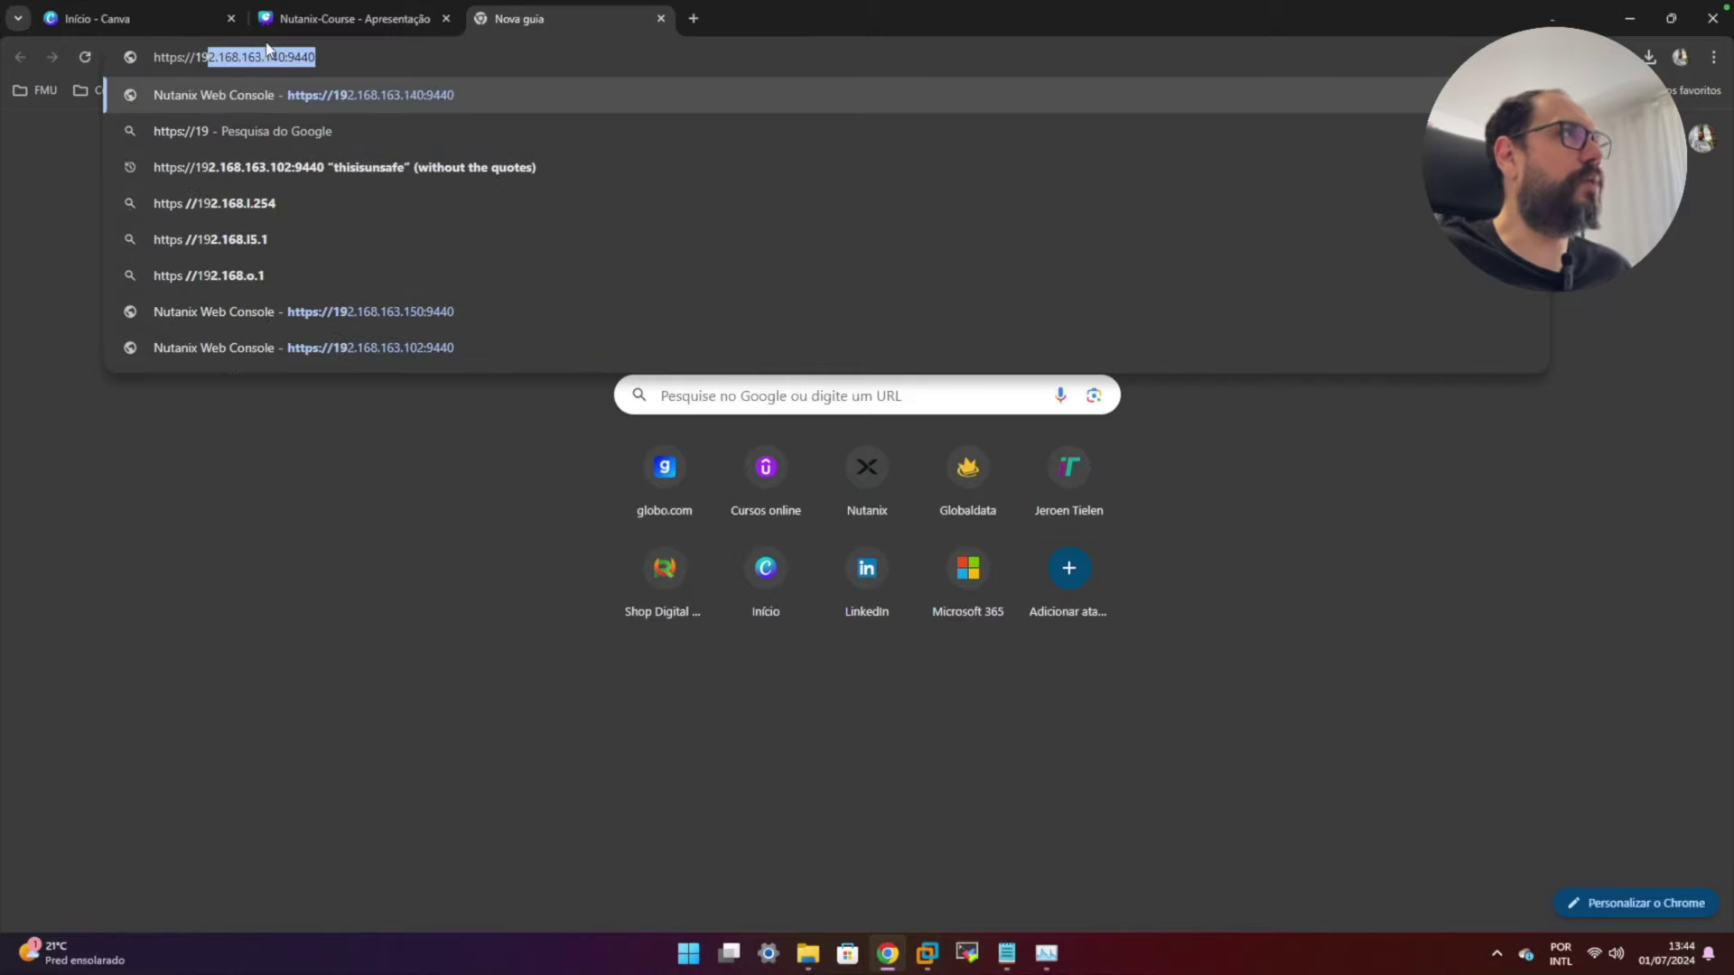
pyautogui.write('2.16')
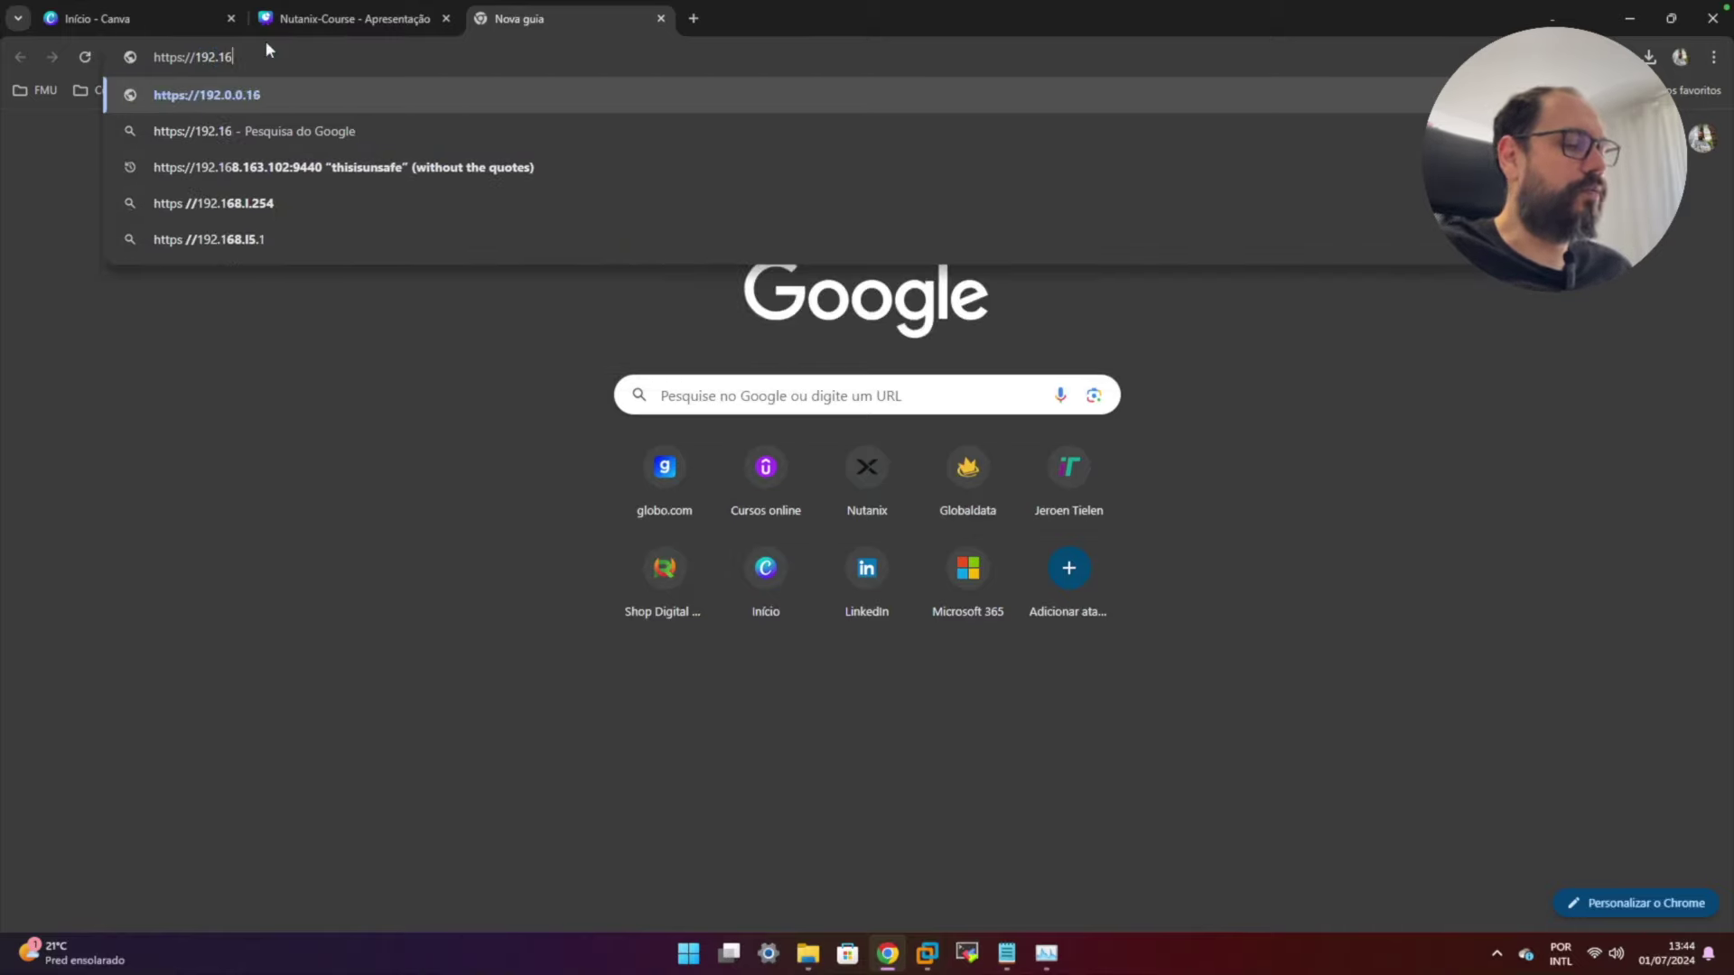
pyautogui.write('8.14')
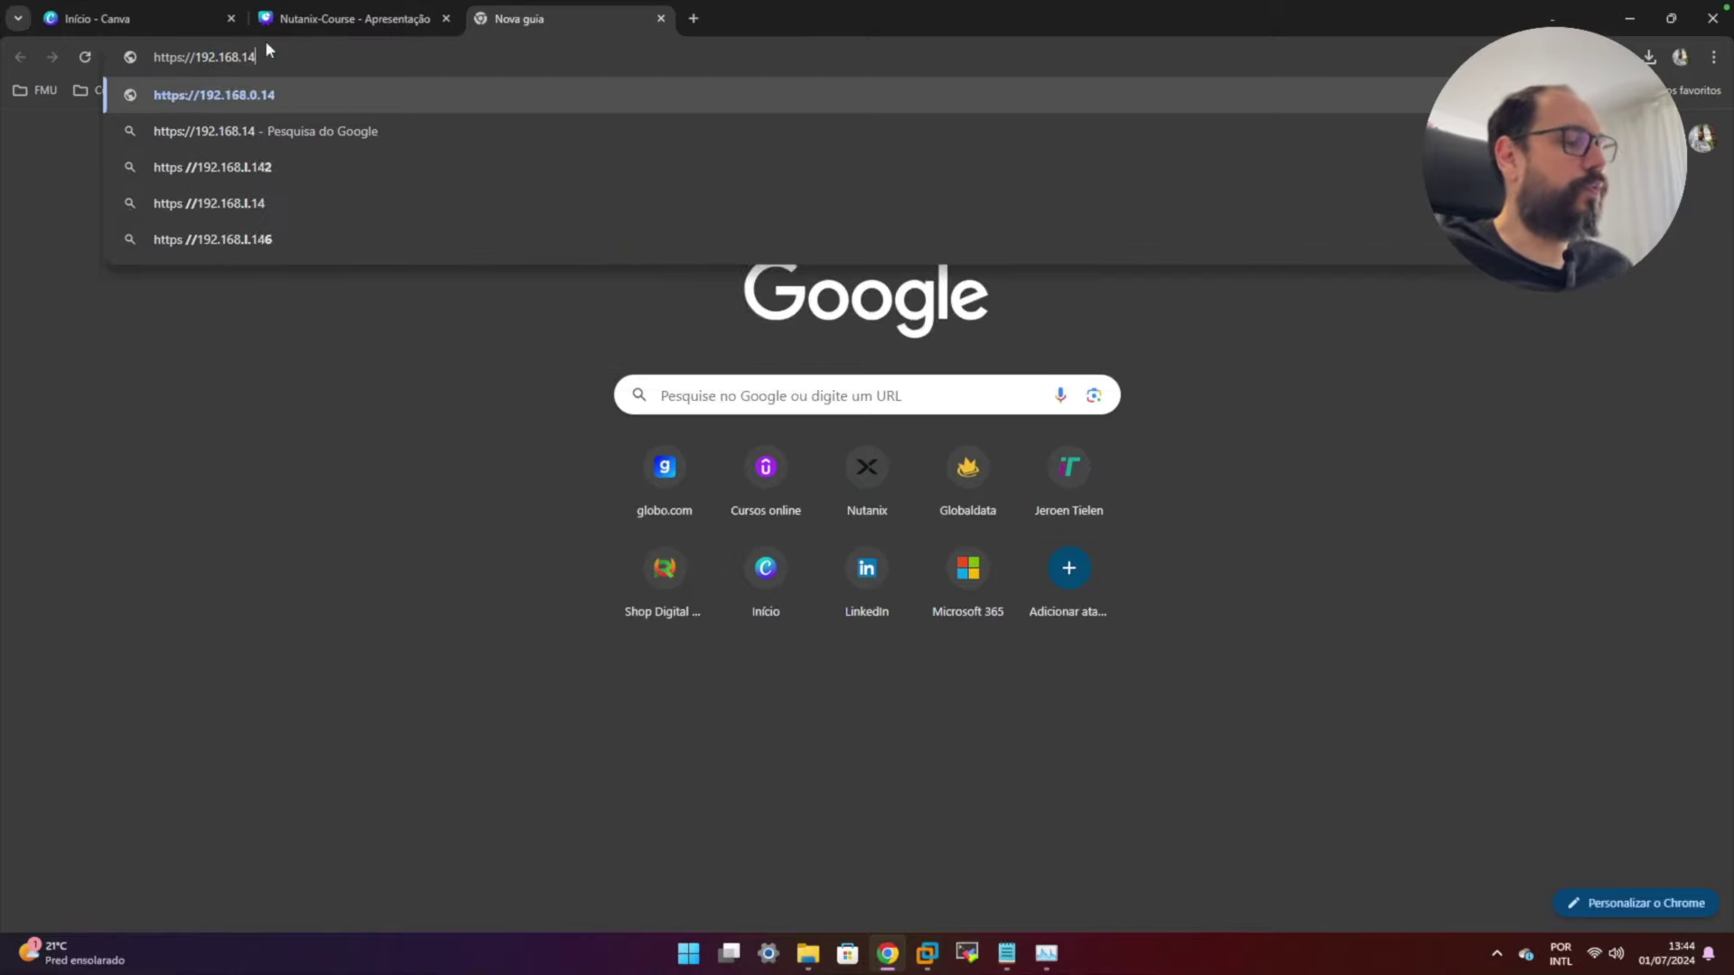
pyautogui.write('2.141:9440')
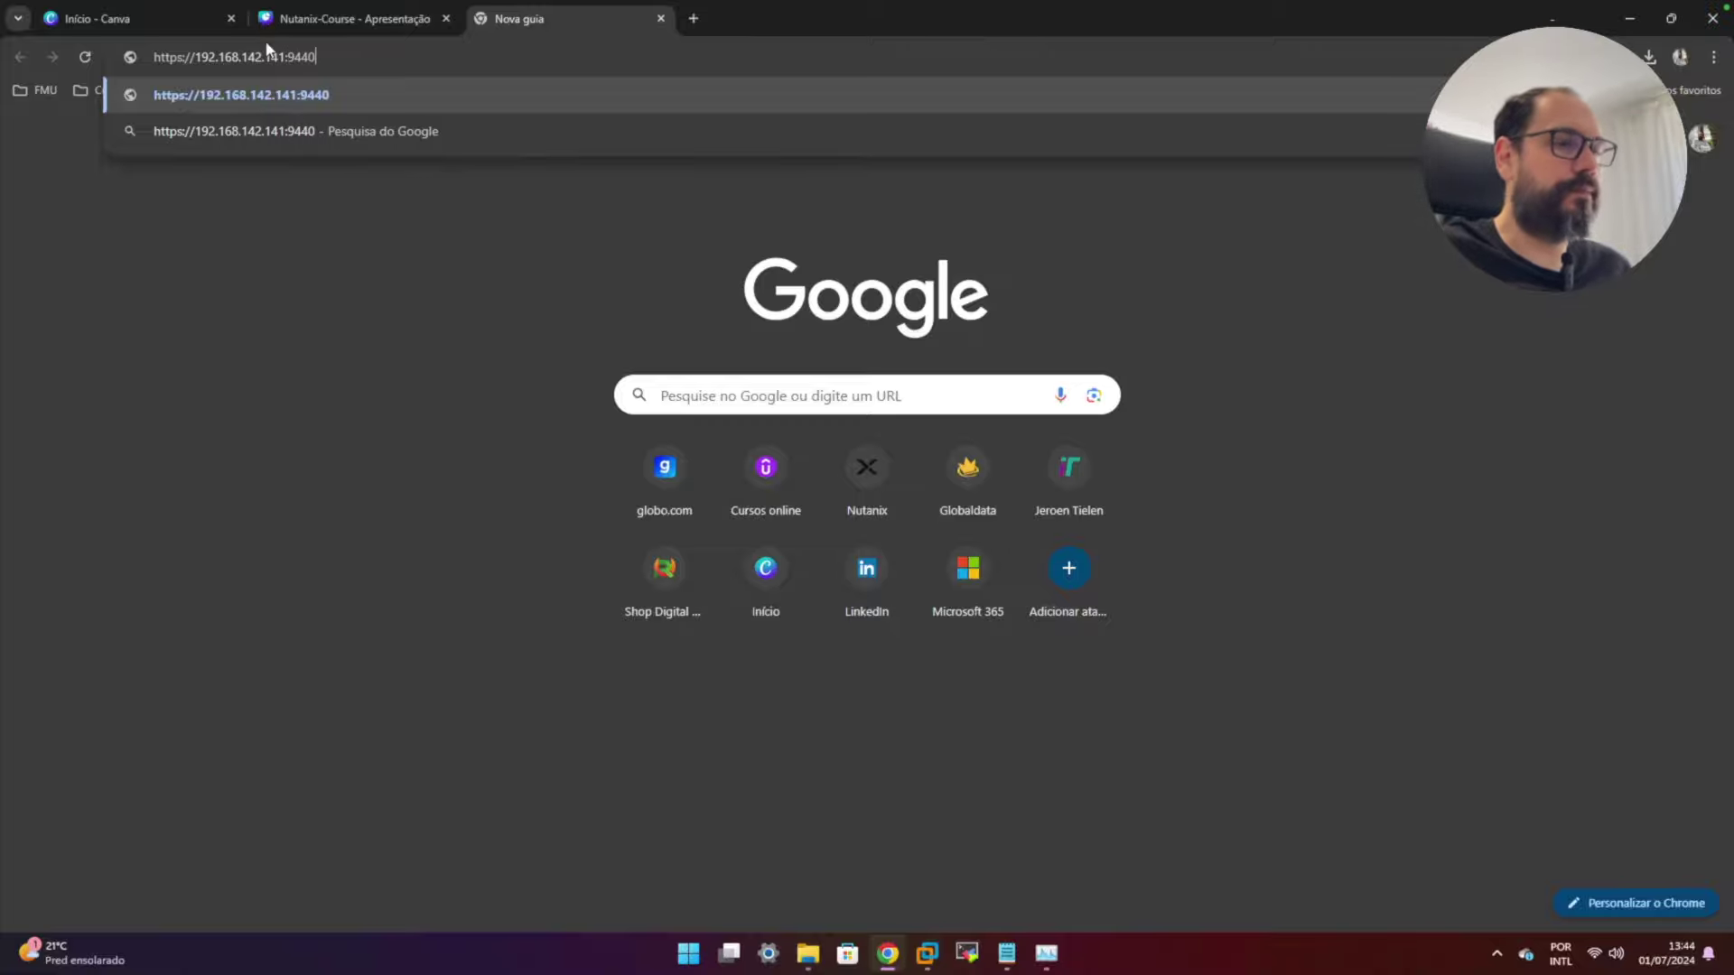
pyautogui.press('Return')
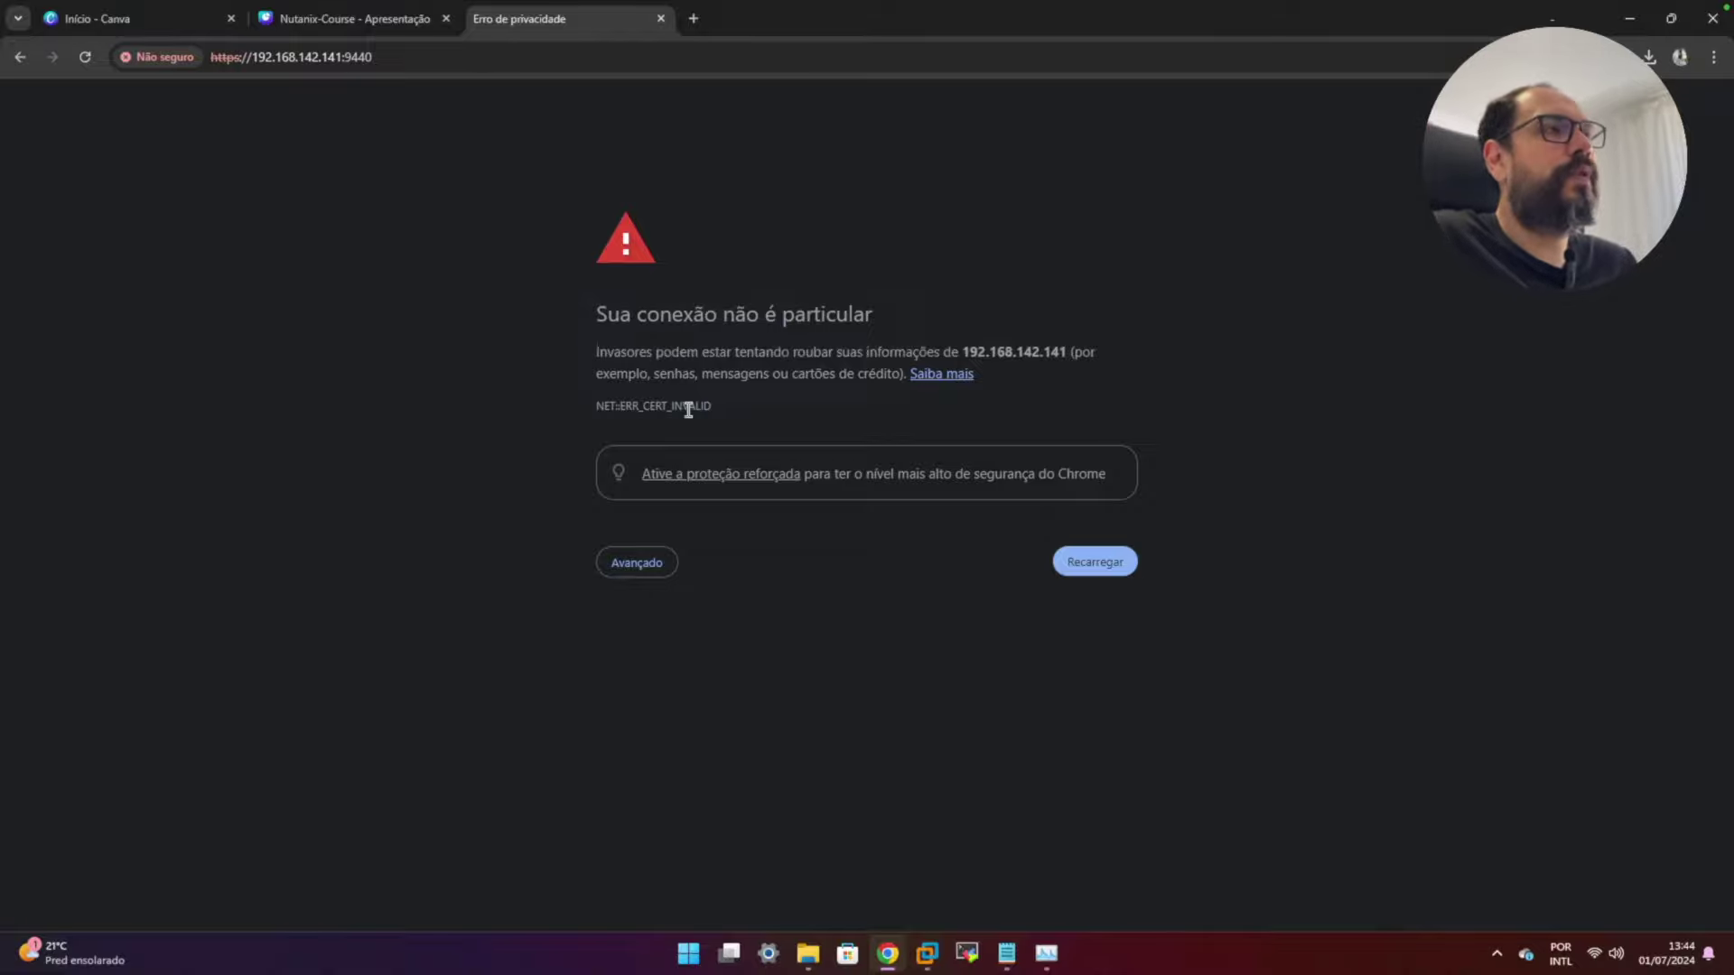
pyautogui.click(637, 568)
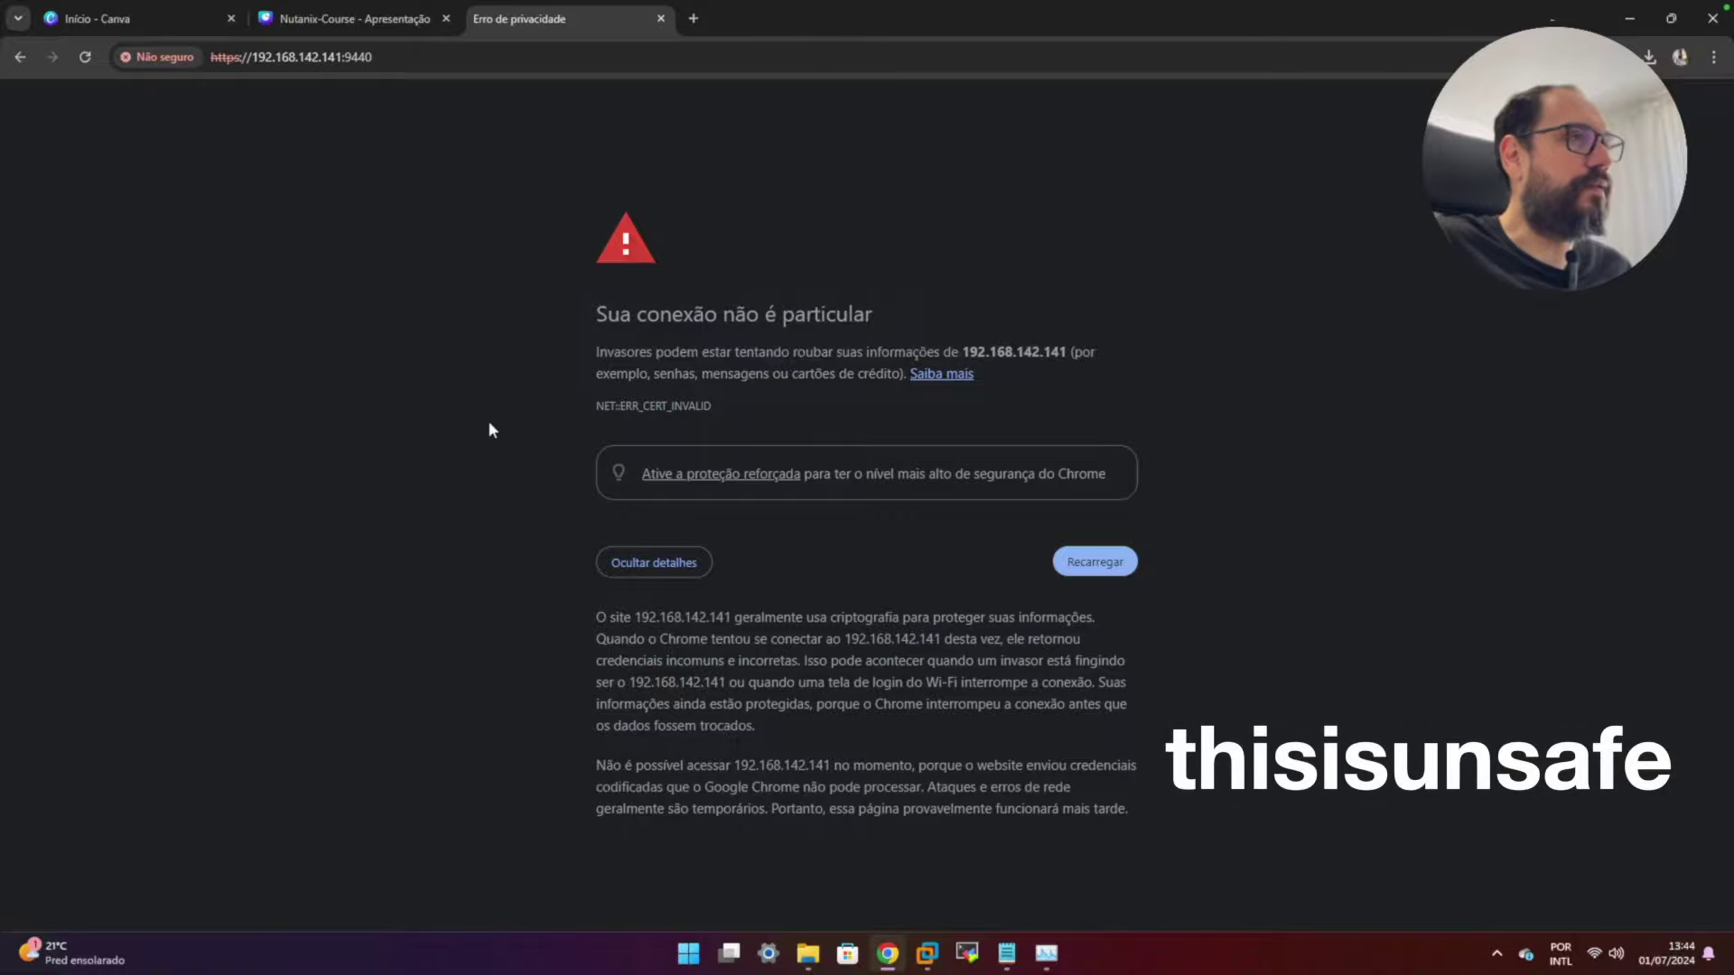
pyautogui.write('thisisunsafe')
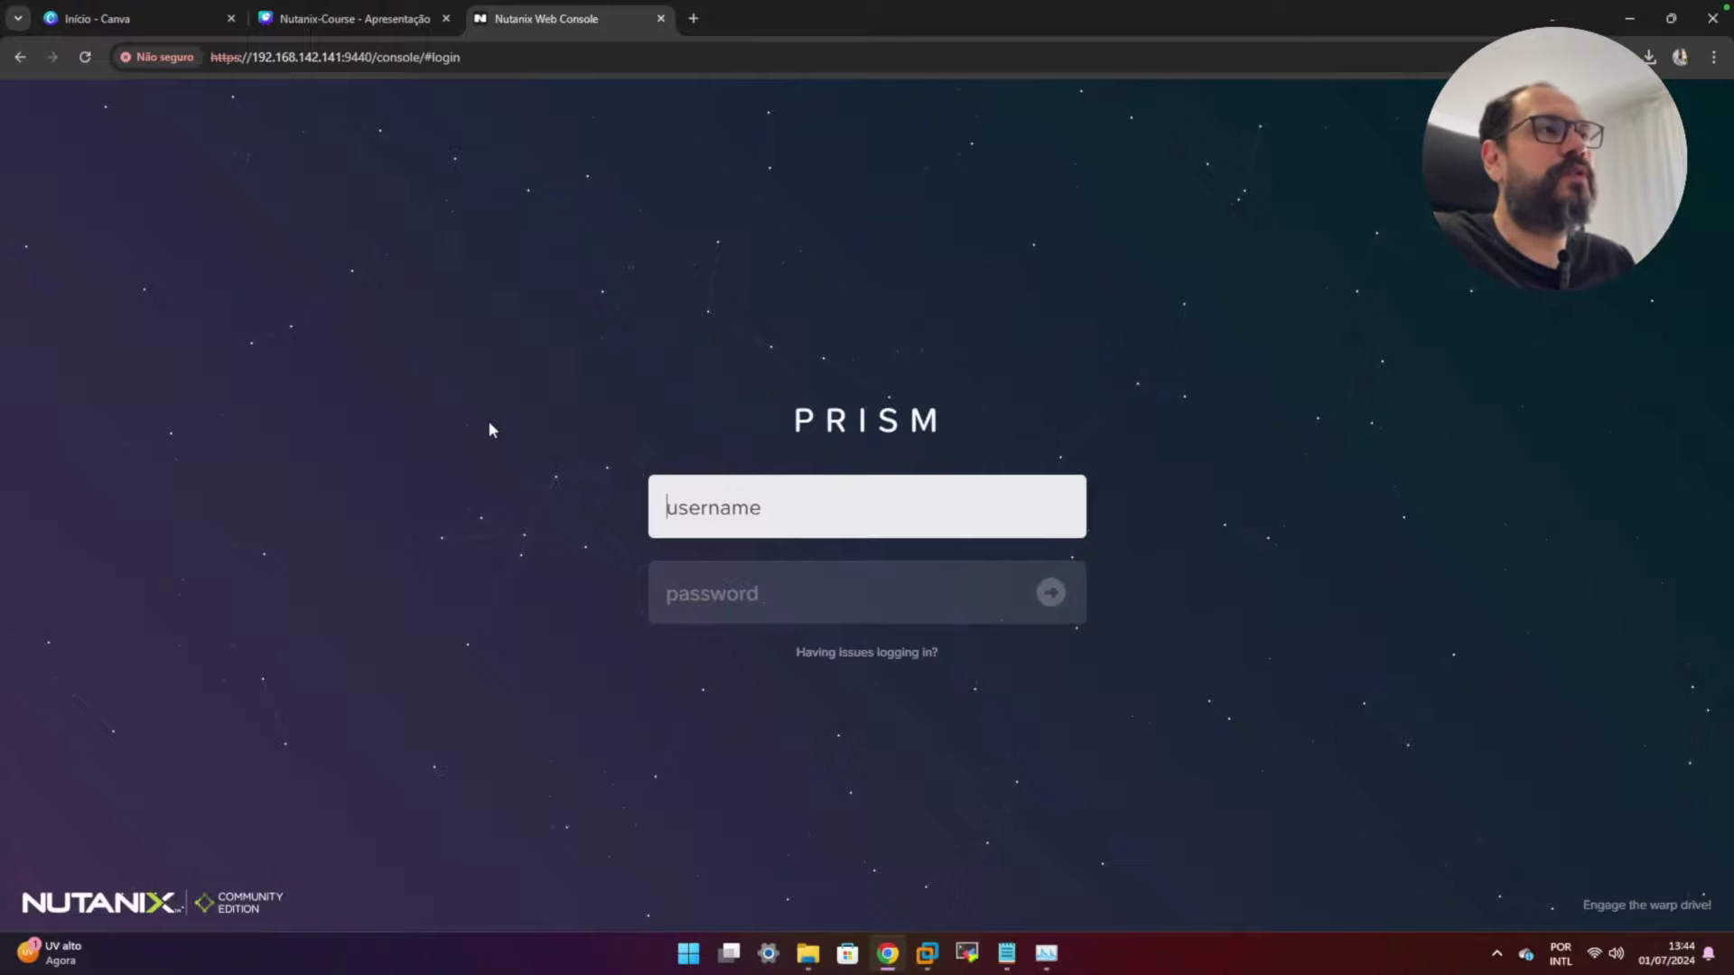
# - Sign in to Prism as admin with the default password
pyautogui.write('adm')
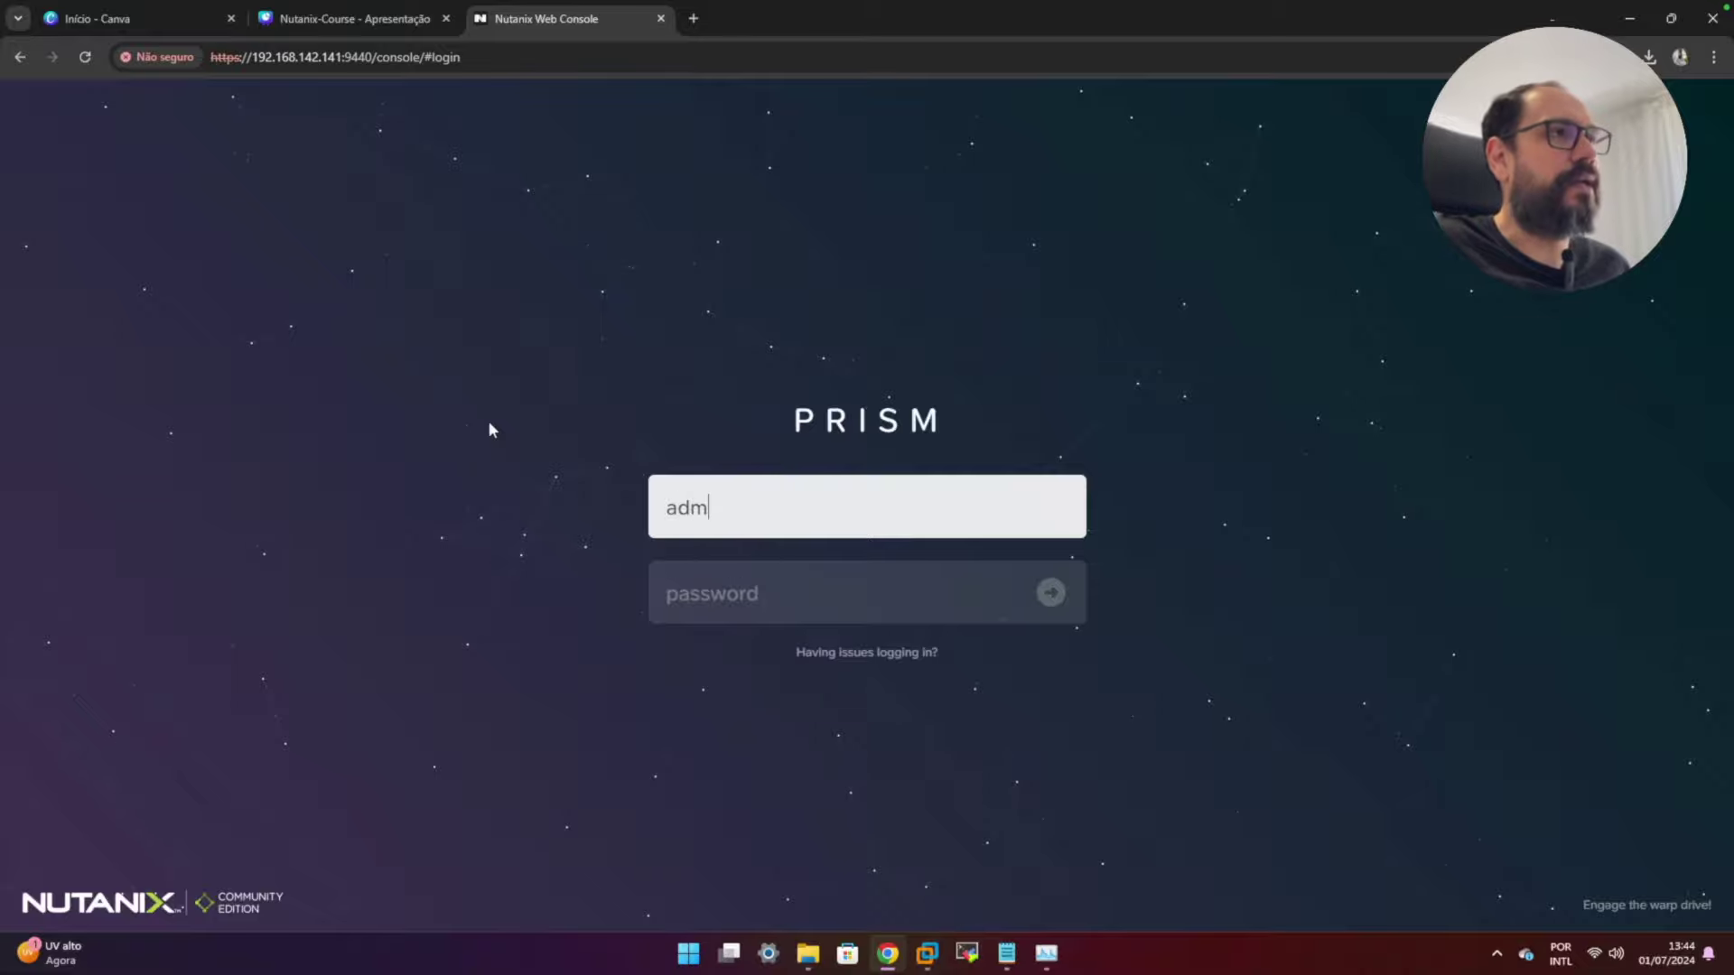
pyautogui.write('in')
pyautogui.press('Tab')
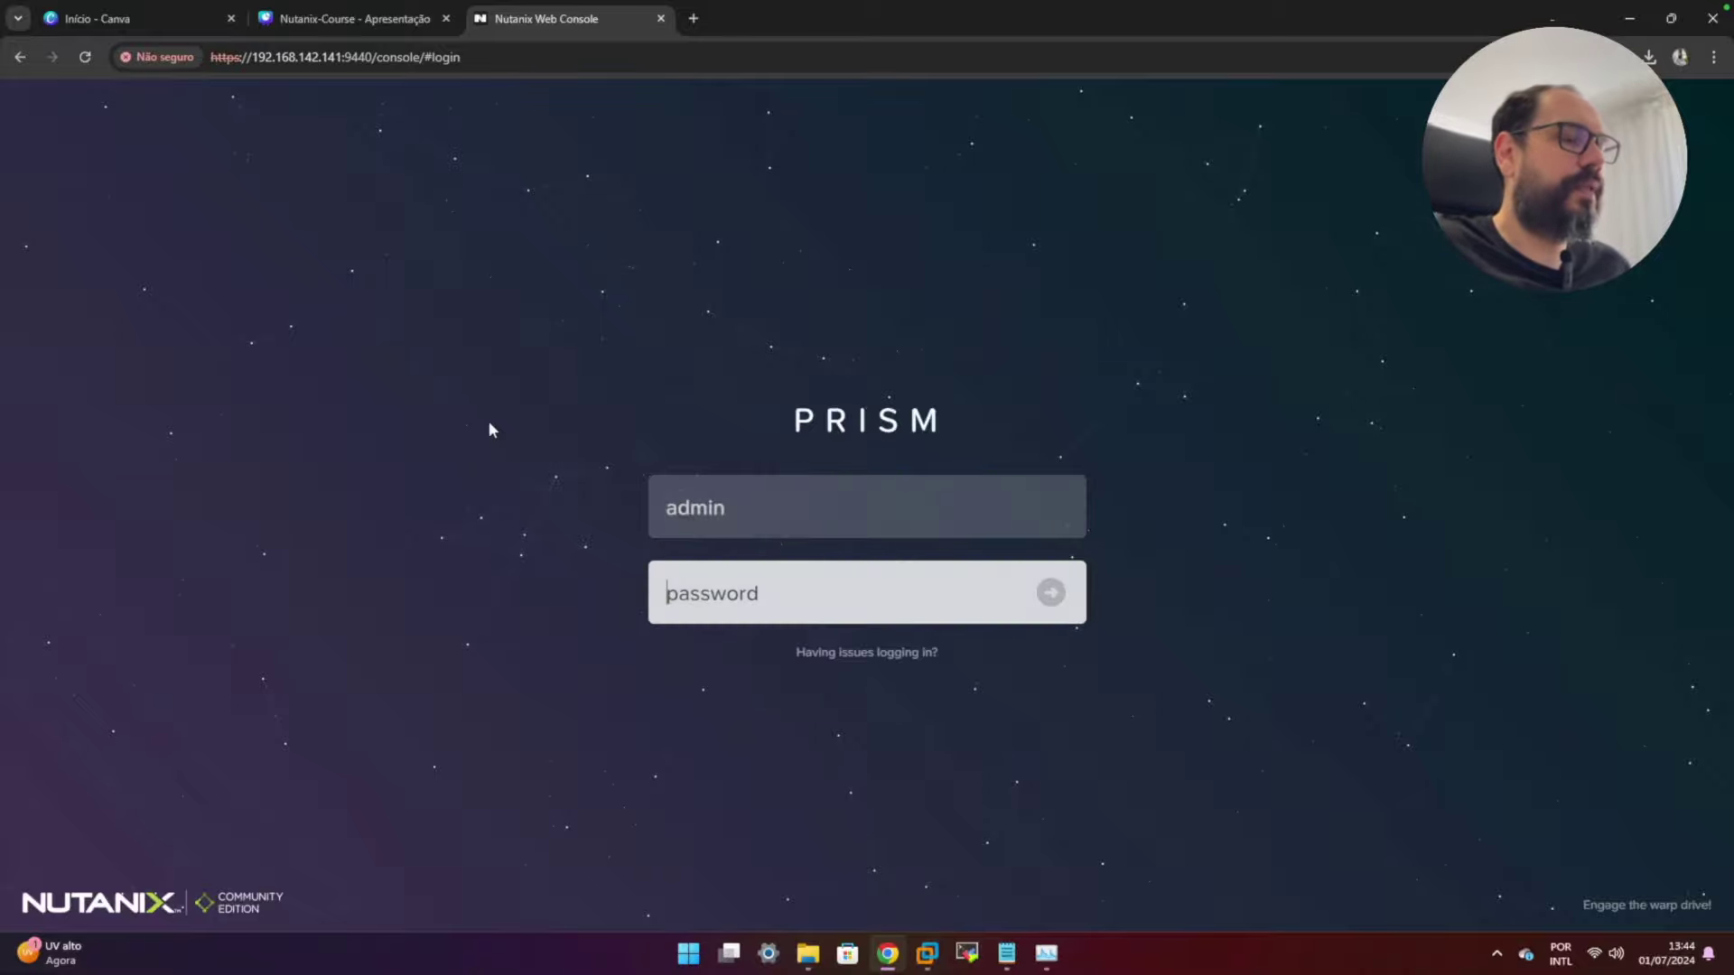
pyautogui.write('nutanix/4')
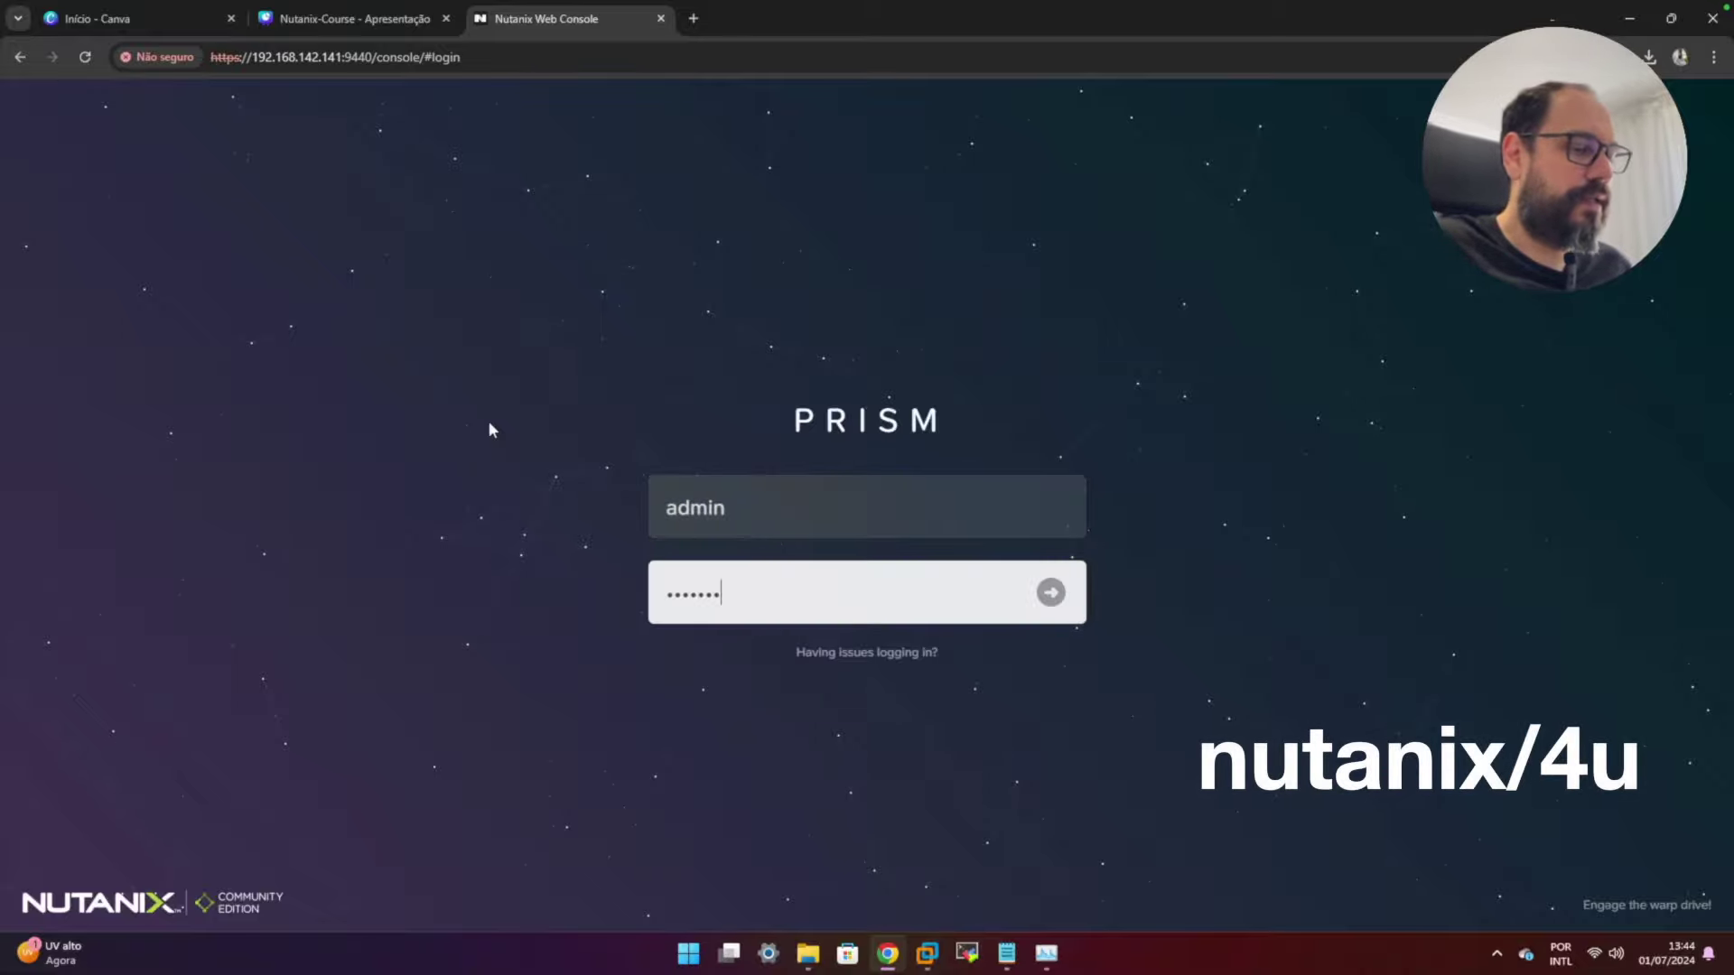
pyautogui.write('u')
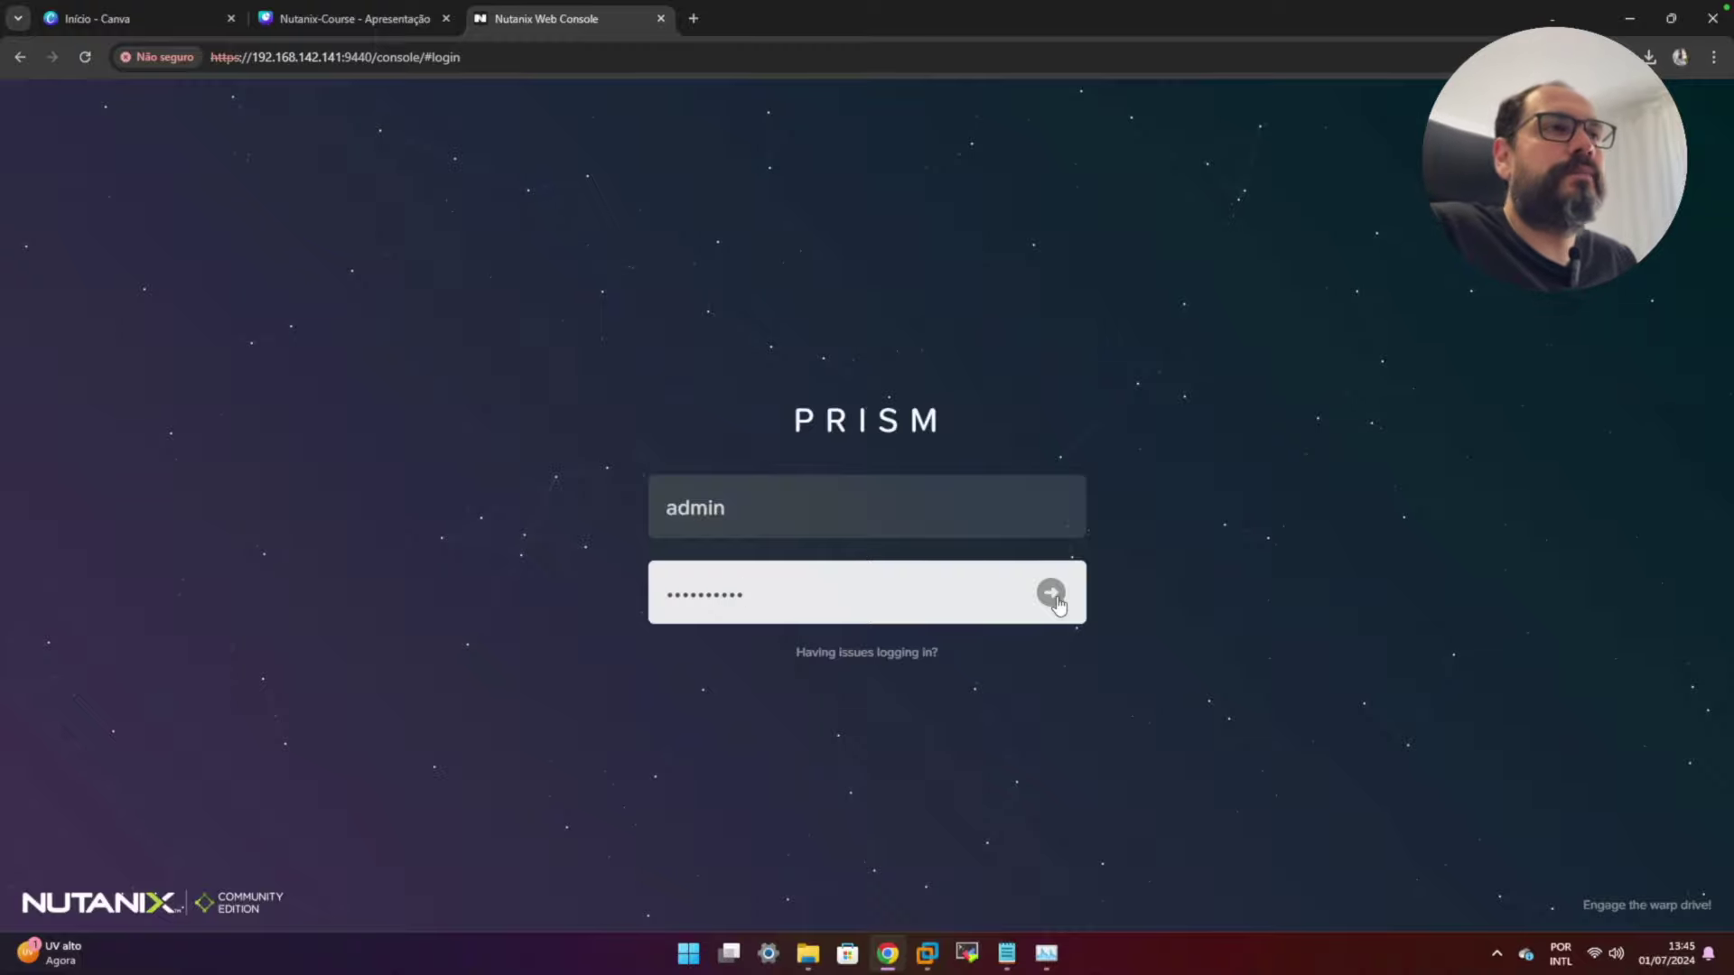
pyautogui.click(1052, 595)
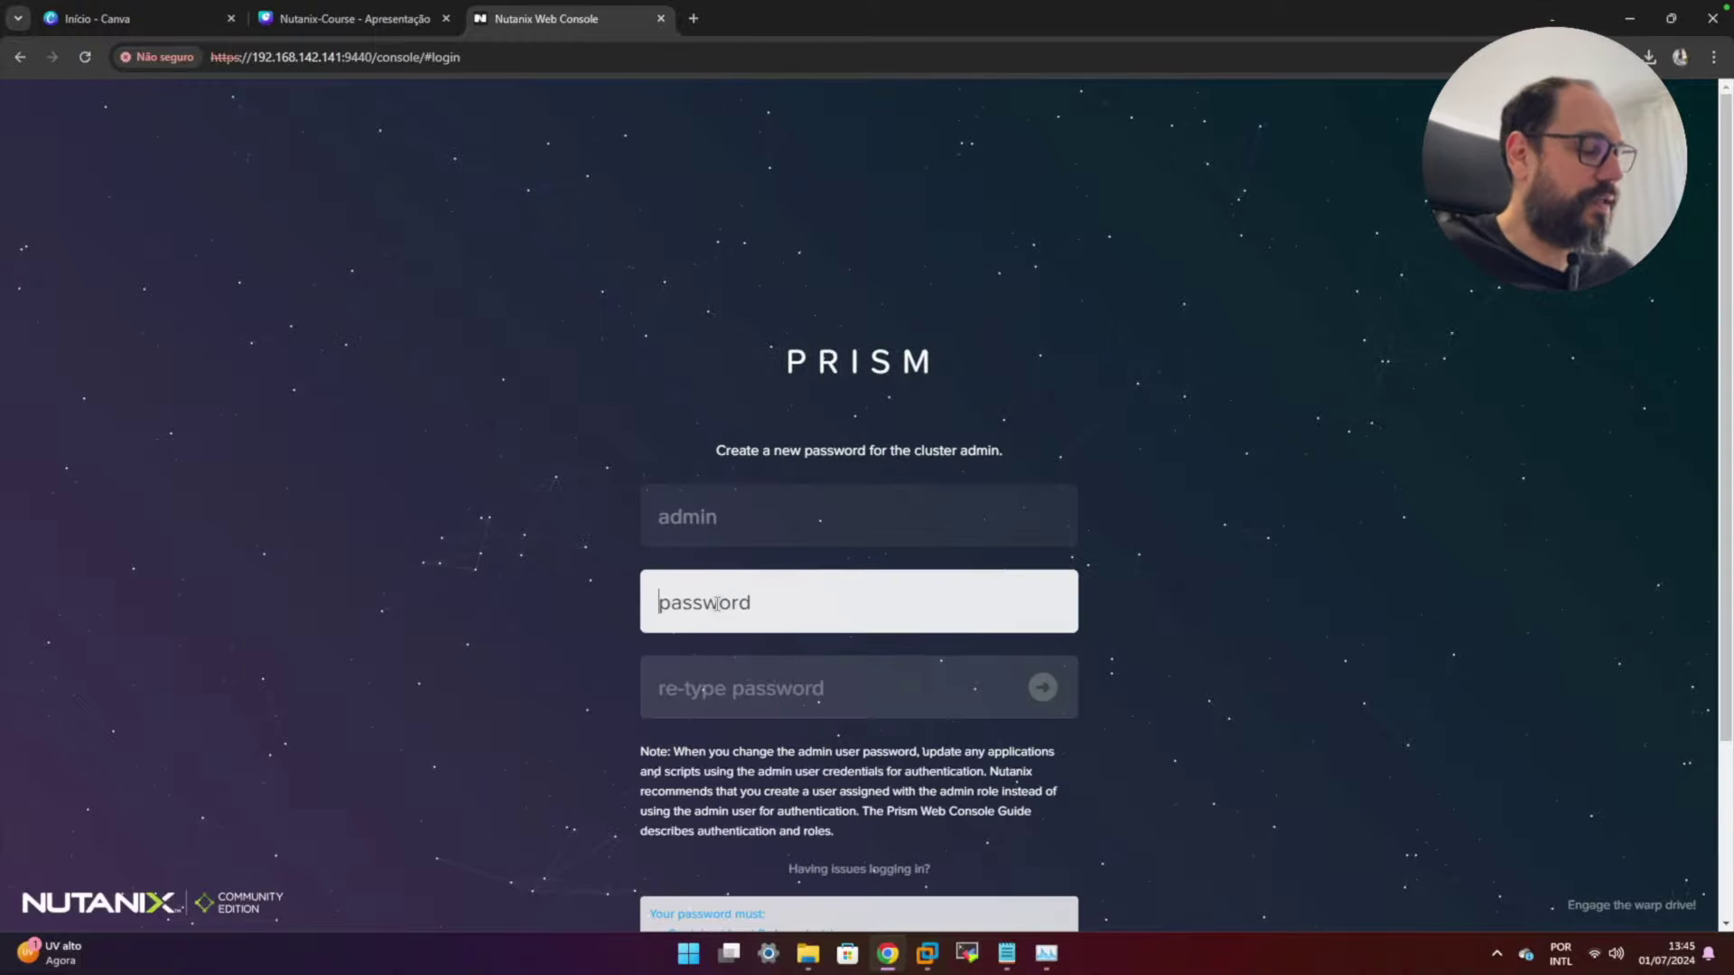
# - Enter and re-type a new admin password and submit it
pyautogui.write('••••••')
pyautogui.press('BackSpace')
pyautogui.press('BackSpace')
pyautogui.press('BackSpace')
pyautogui.press('BackSpace')
pyautogui.press('BackSpace')
pyautogui.press('BackSpace')
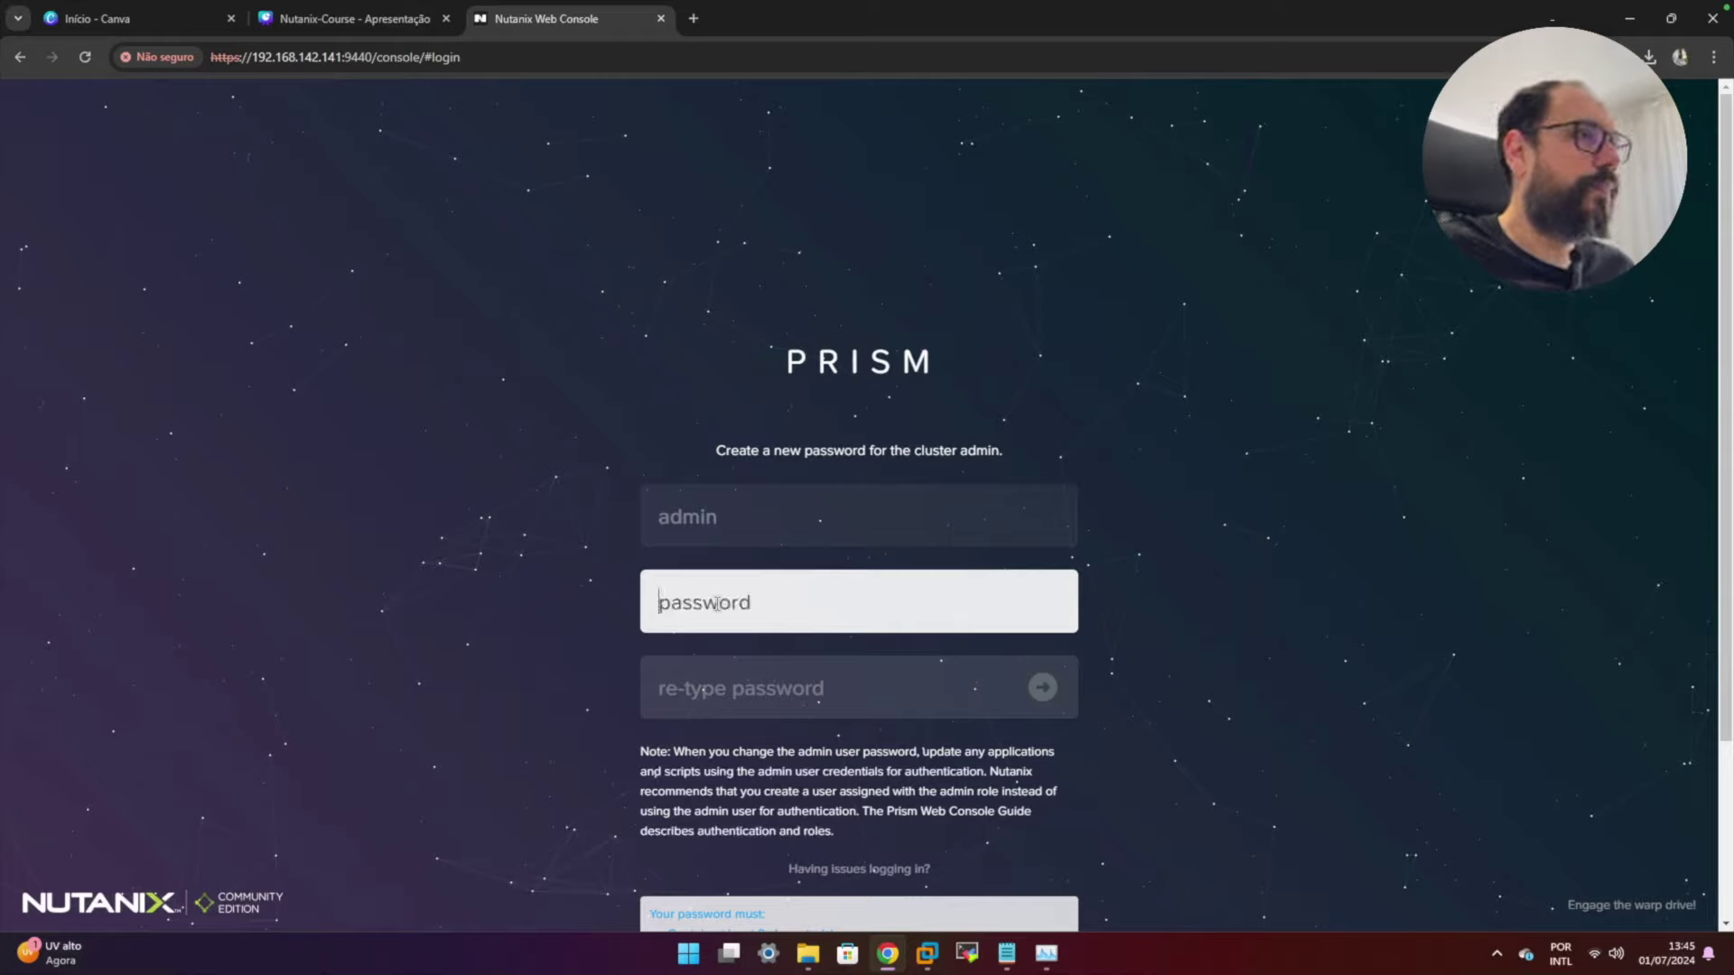
pyautogui.write('•••••••••••')
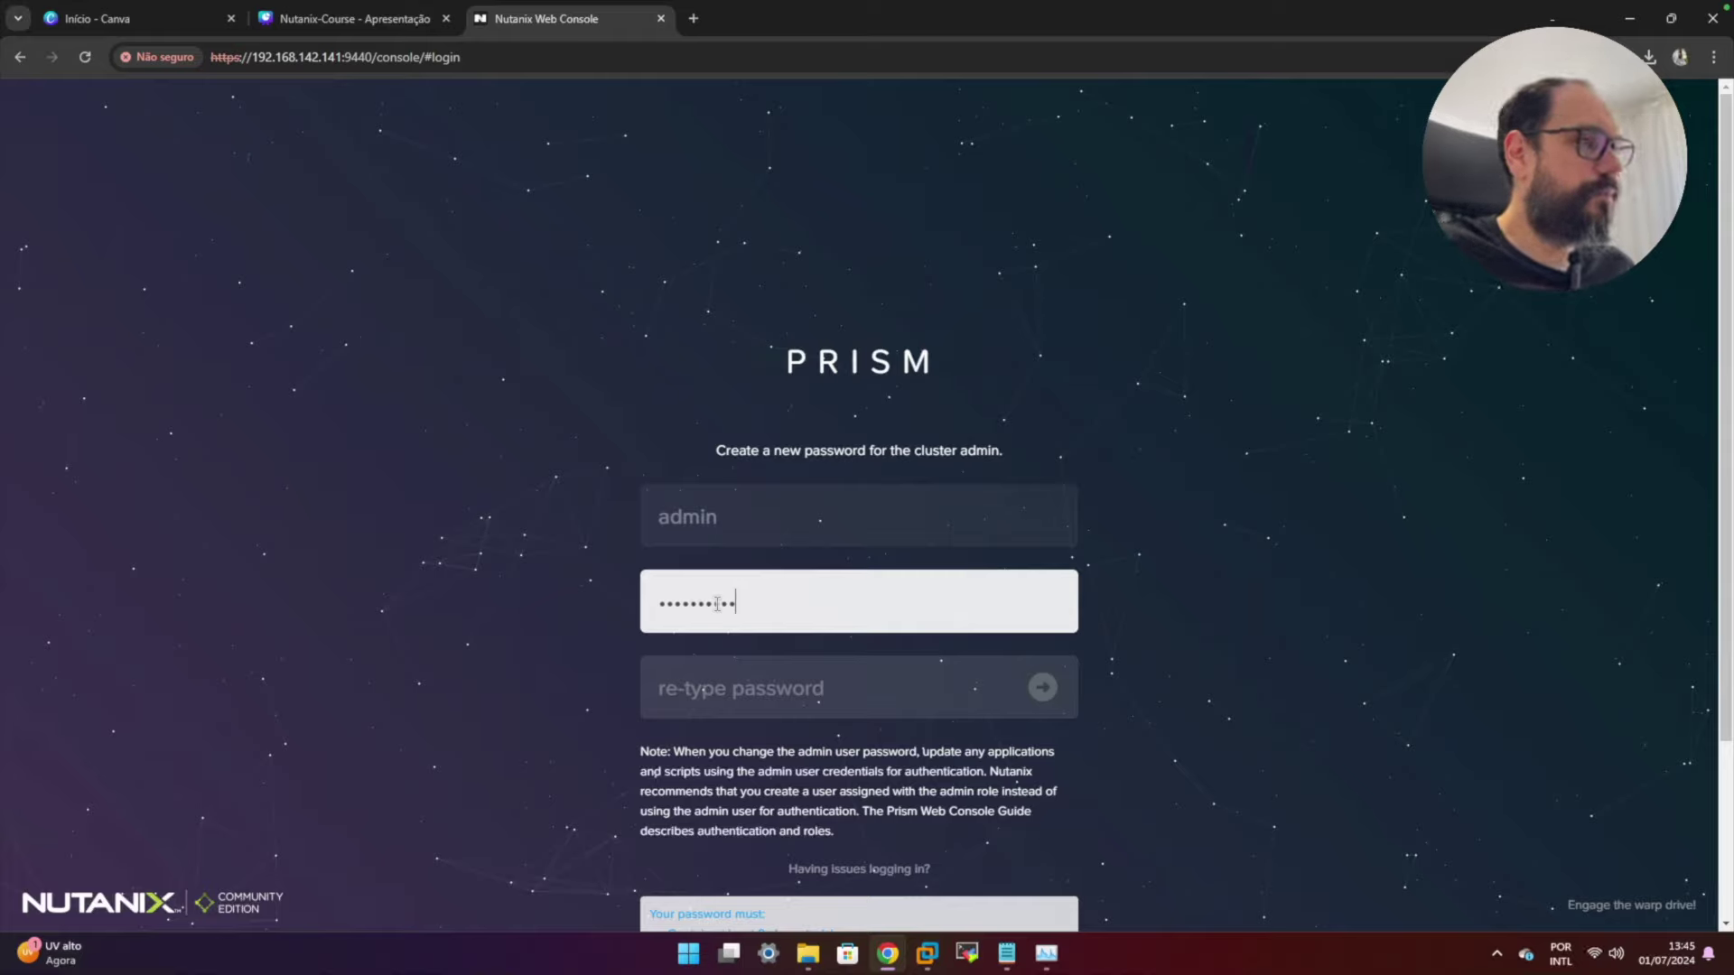
pyautogui.press('Tab')
pyautogui.write('•')
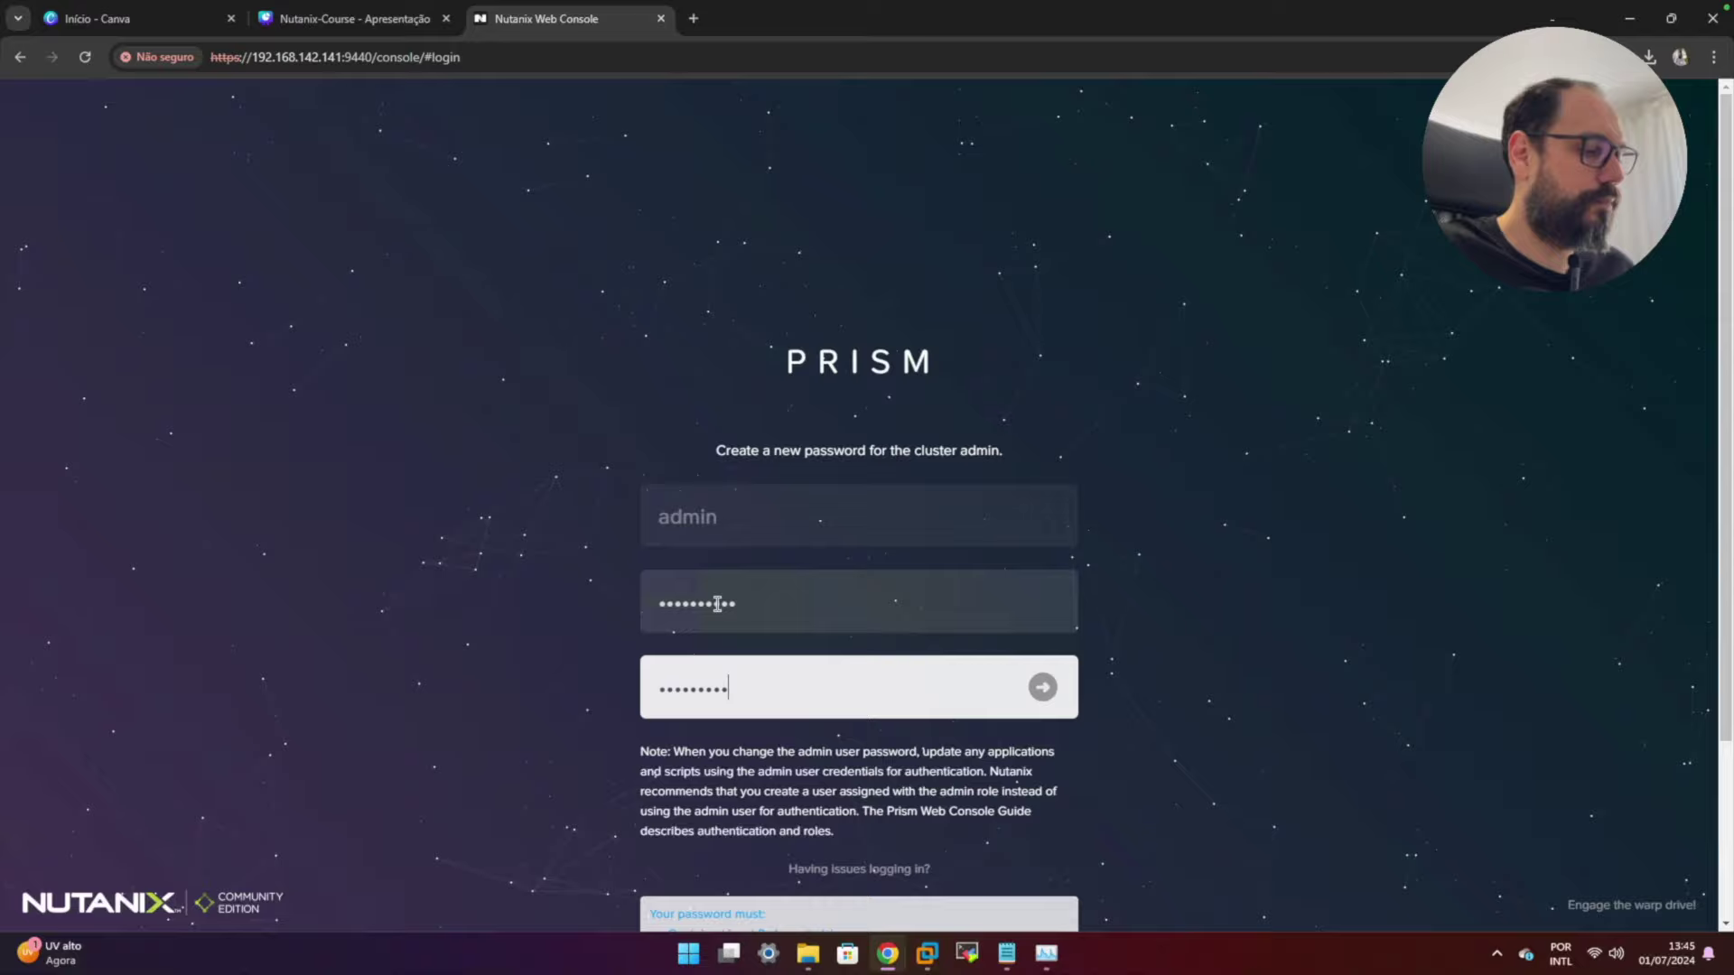
pyautogui.press('Return')
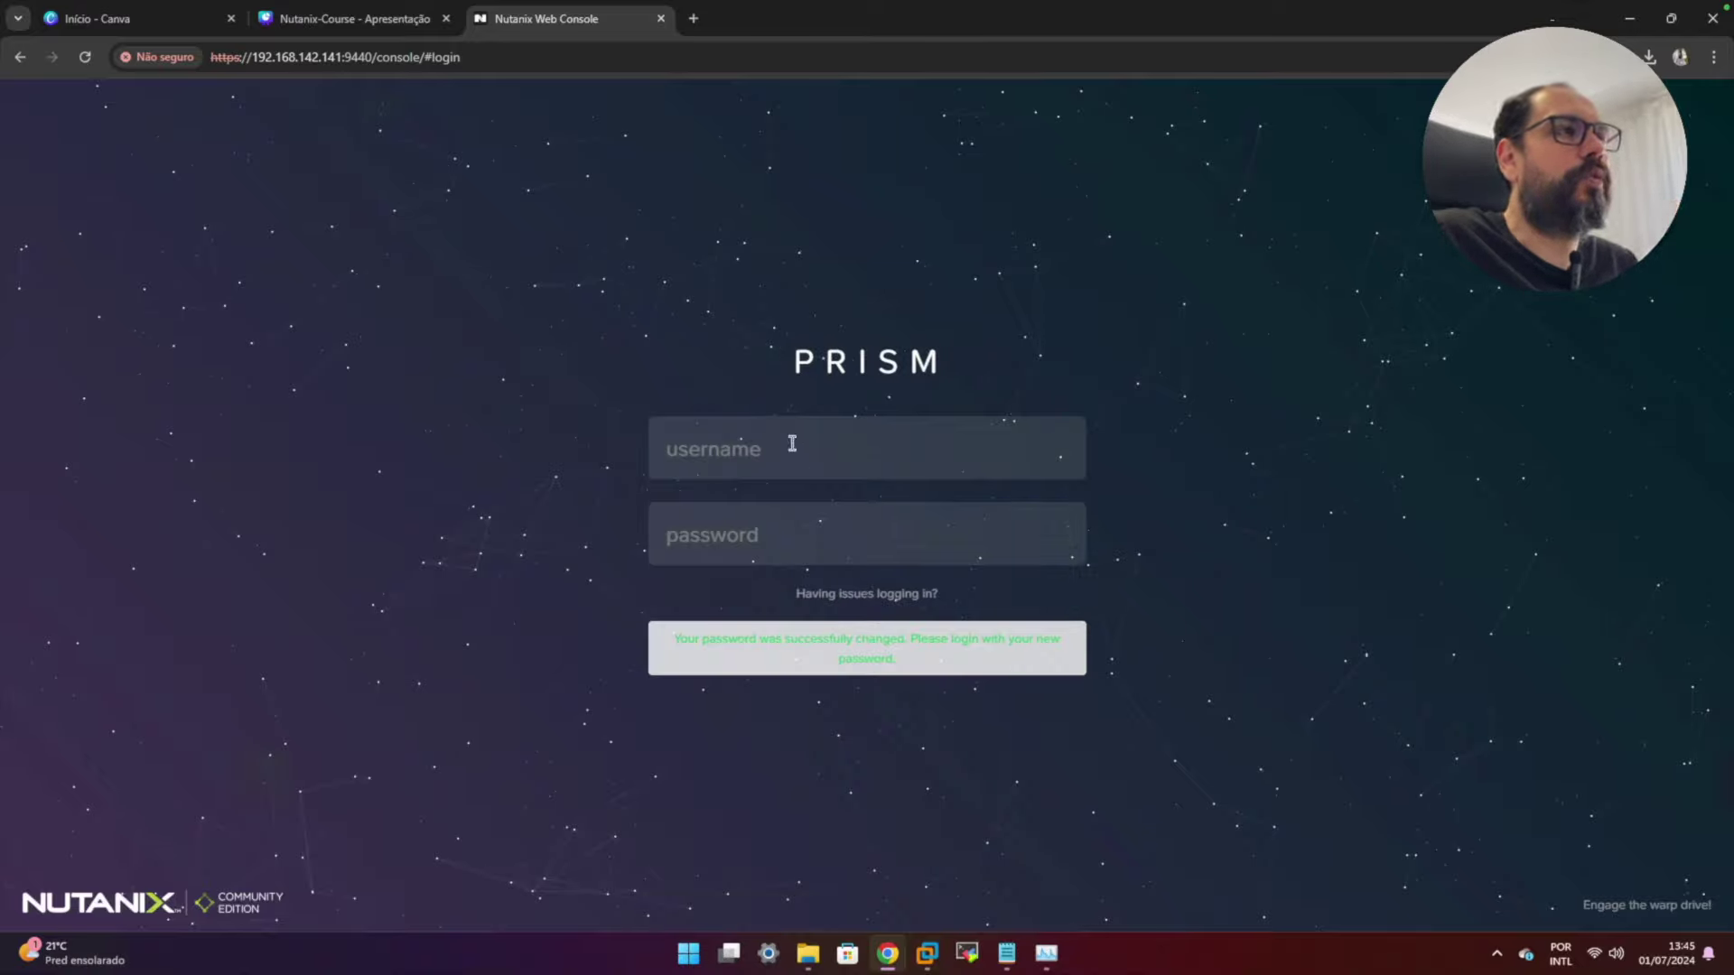
# - Log back in as admin using the new password
pyautogui.click(792, 444)
pyautogui.write('admin')
pyautogui.press('Tab')
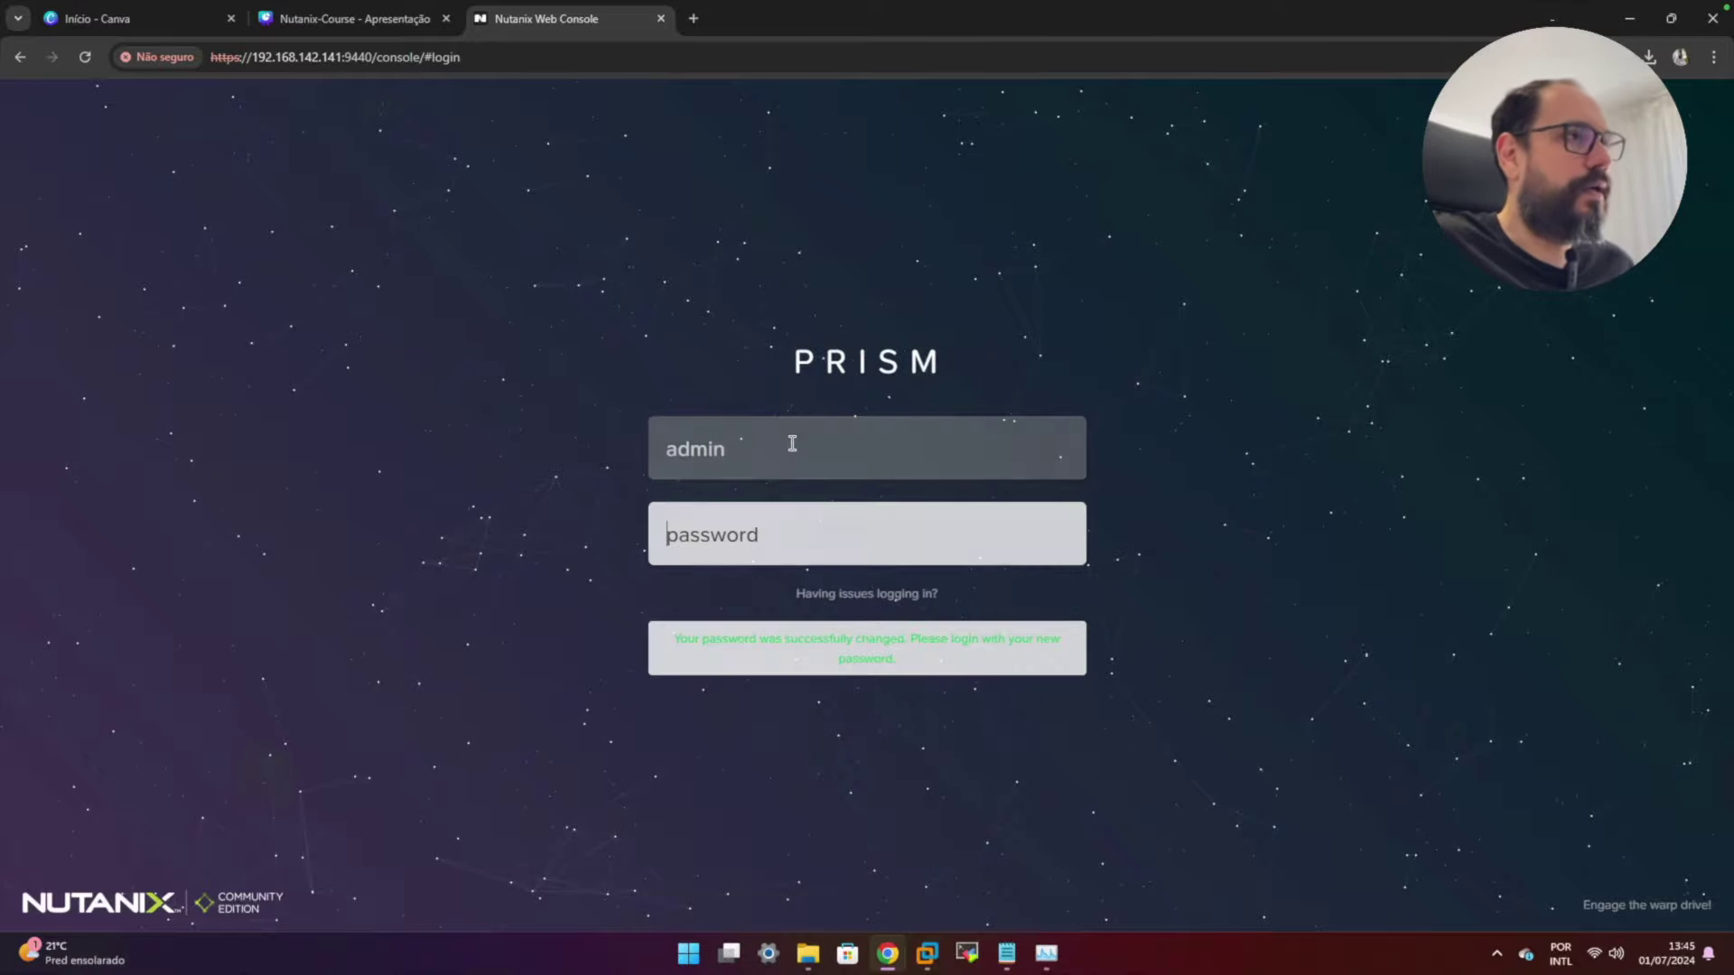
pyautogui.write('•••••')
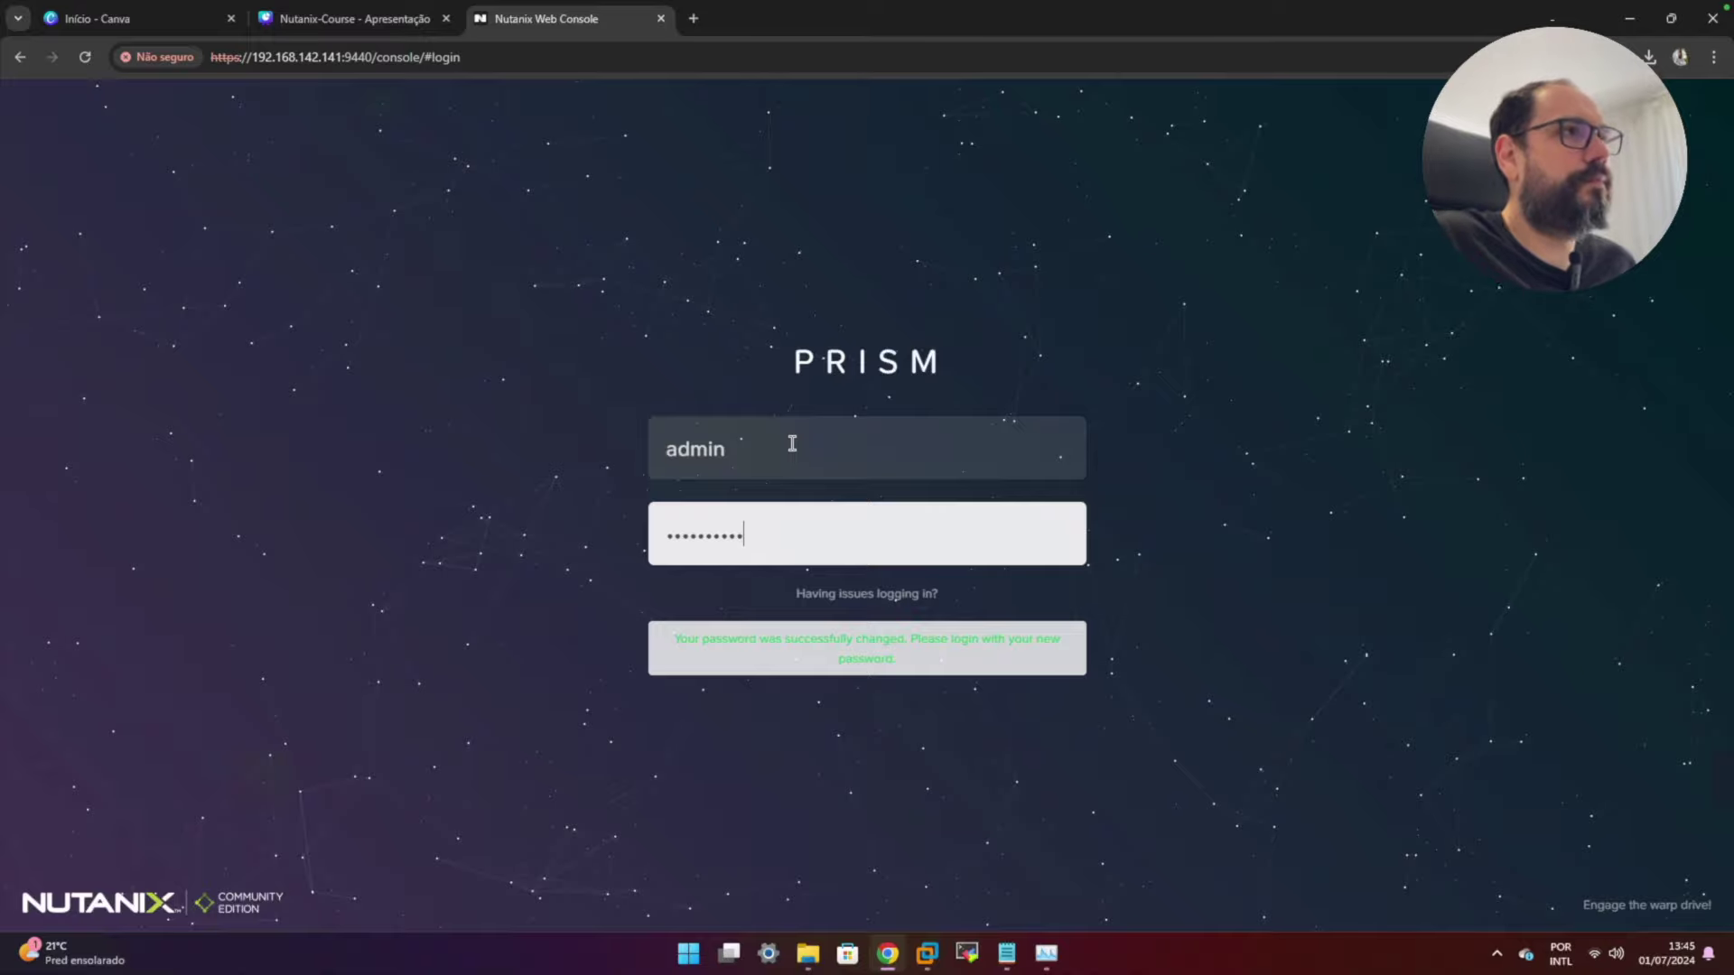
pyautogui.press('Return')
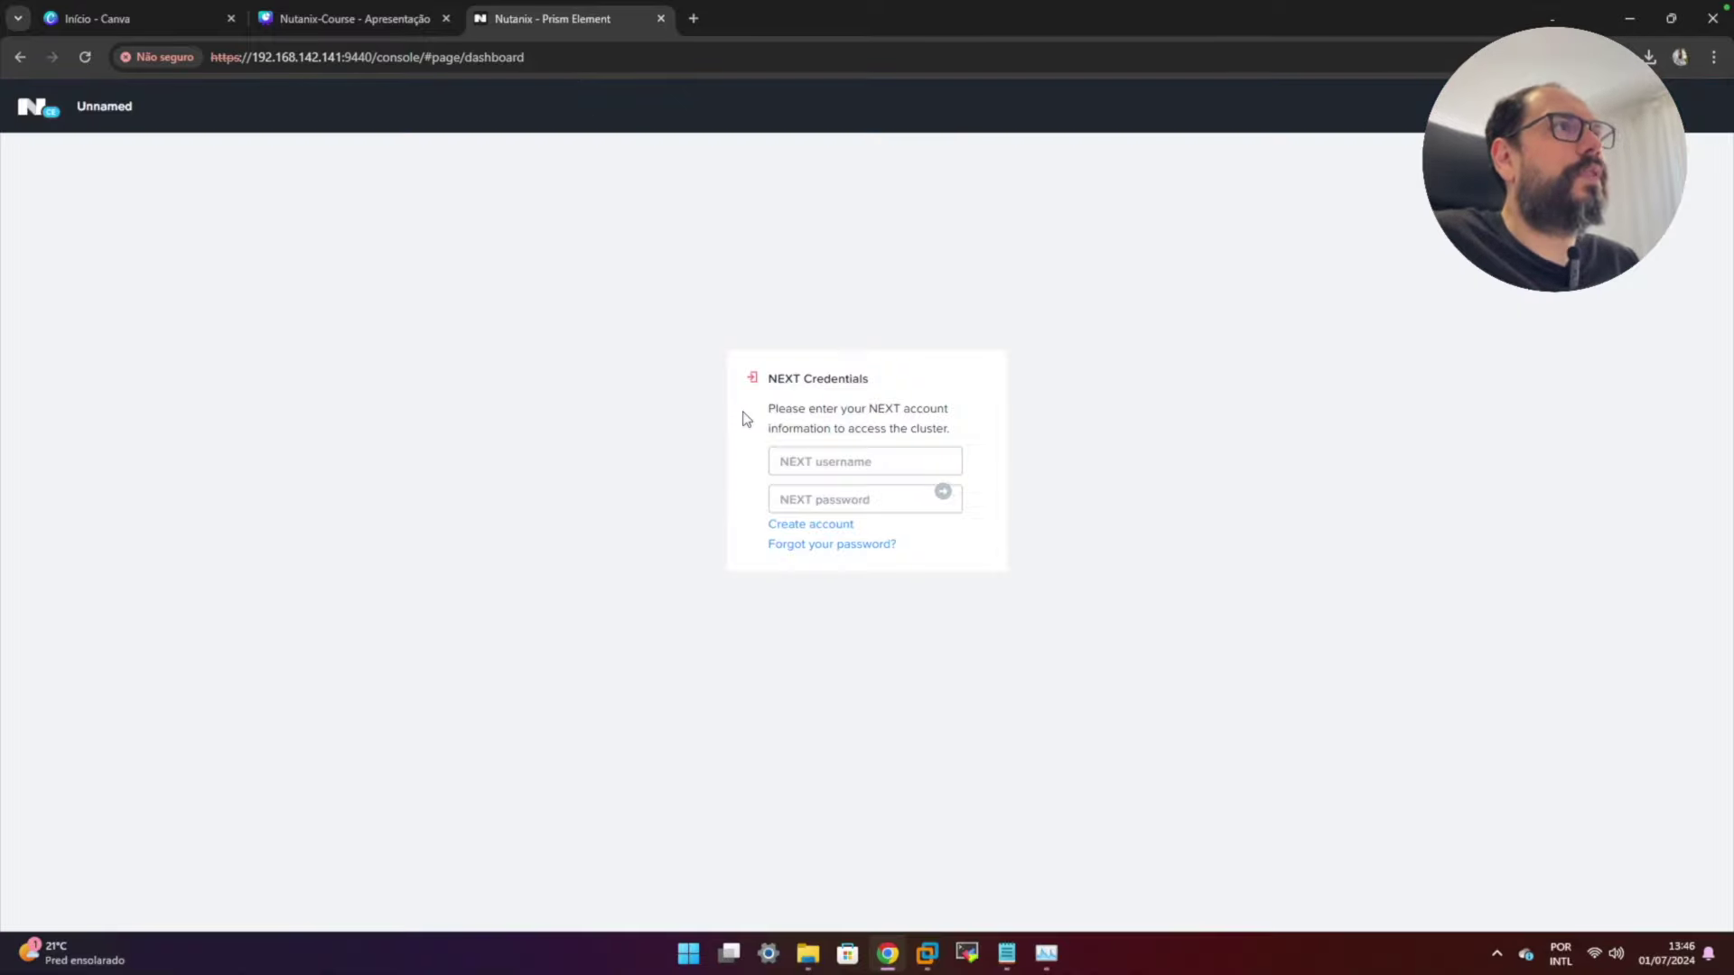
# - Fill in the NEXT Credentials username and password and submit them to reach the Home dashboard
pyautogui.click(784, 466)
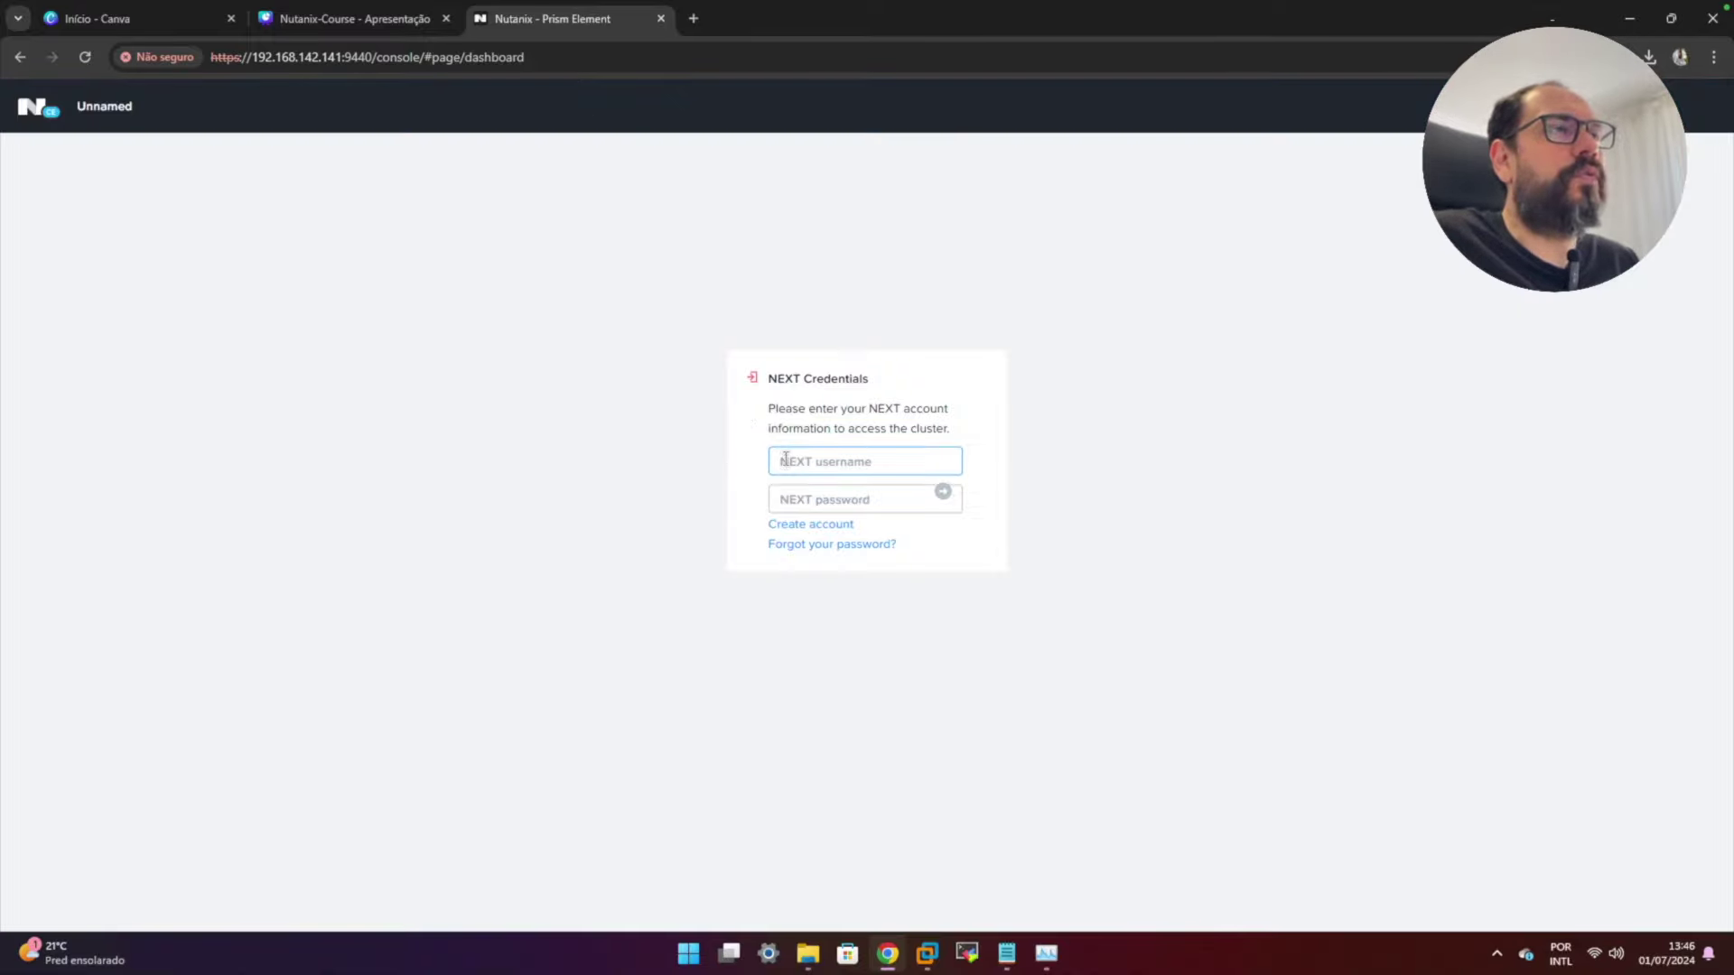
pyautogui.click(790, 498)
pyautogui.click(787, 464)
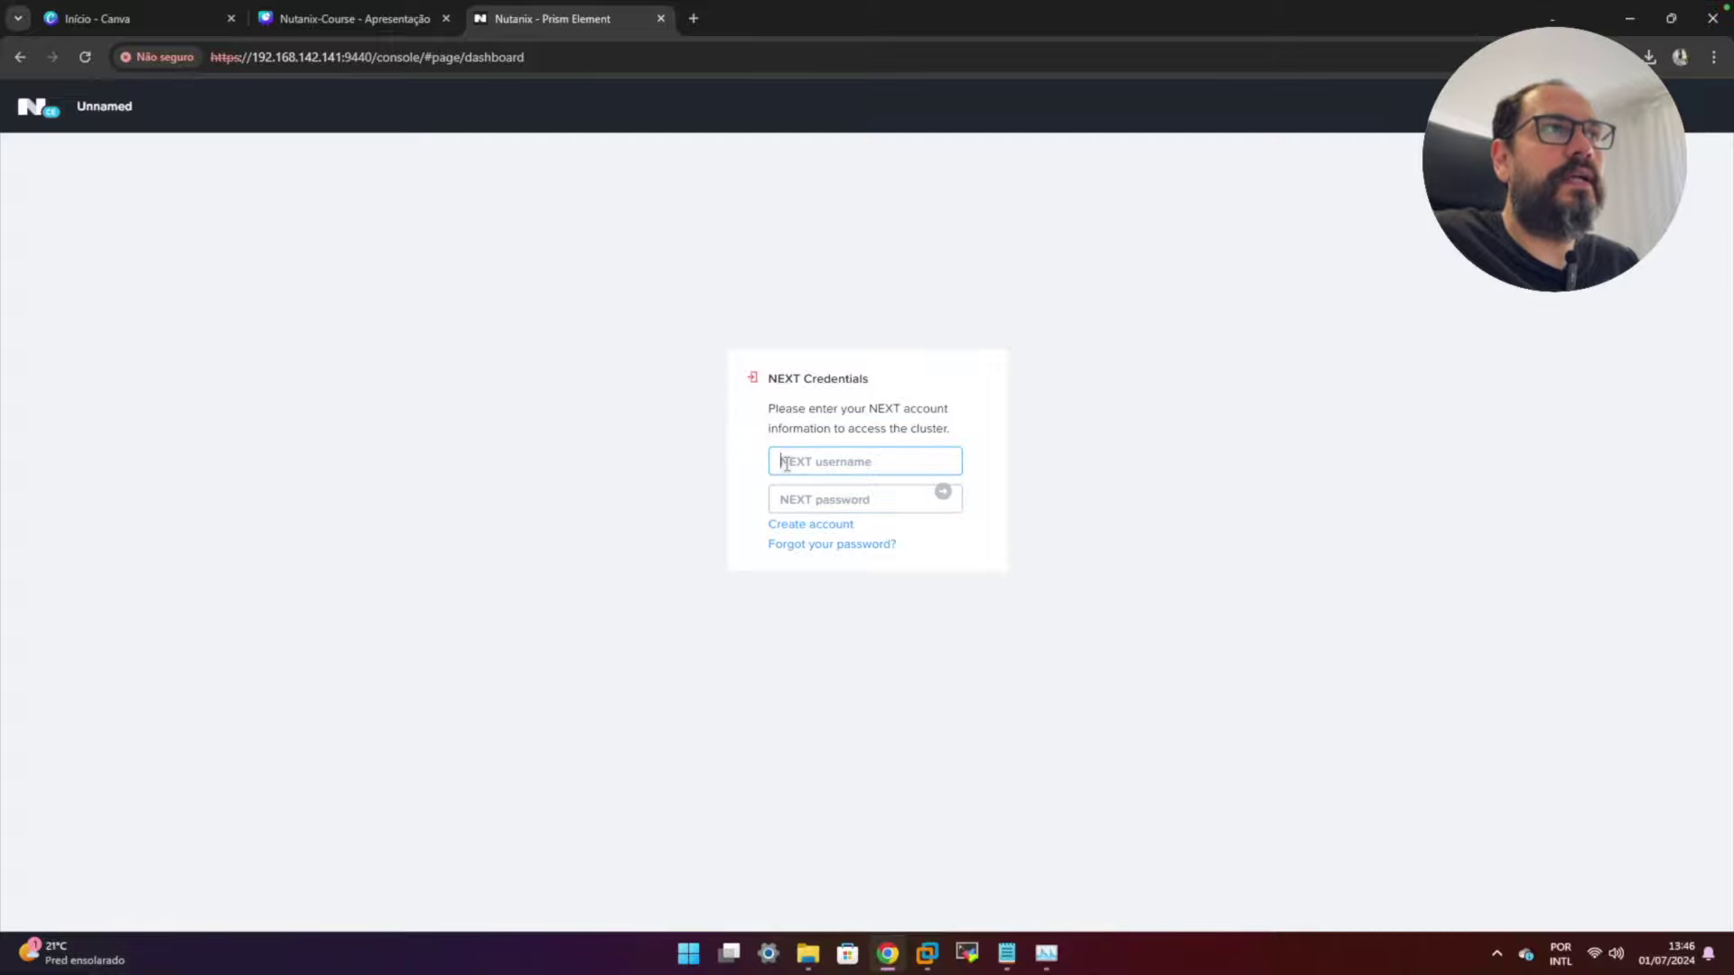
pyautogui.click(784, 495)
pyautogui.click(786, 459)
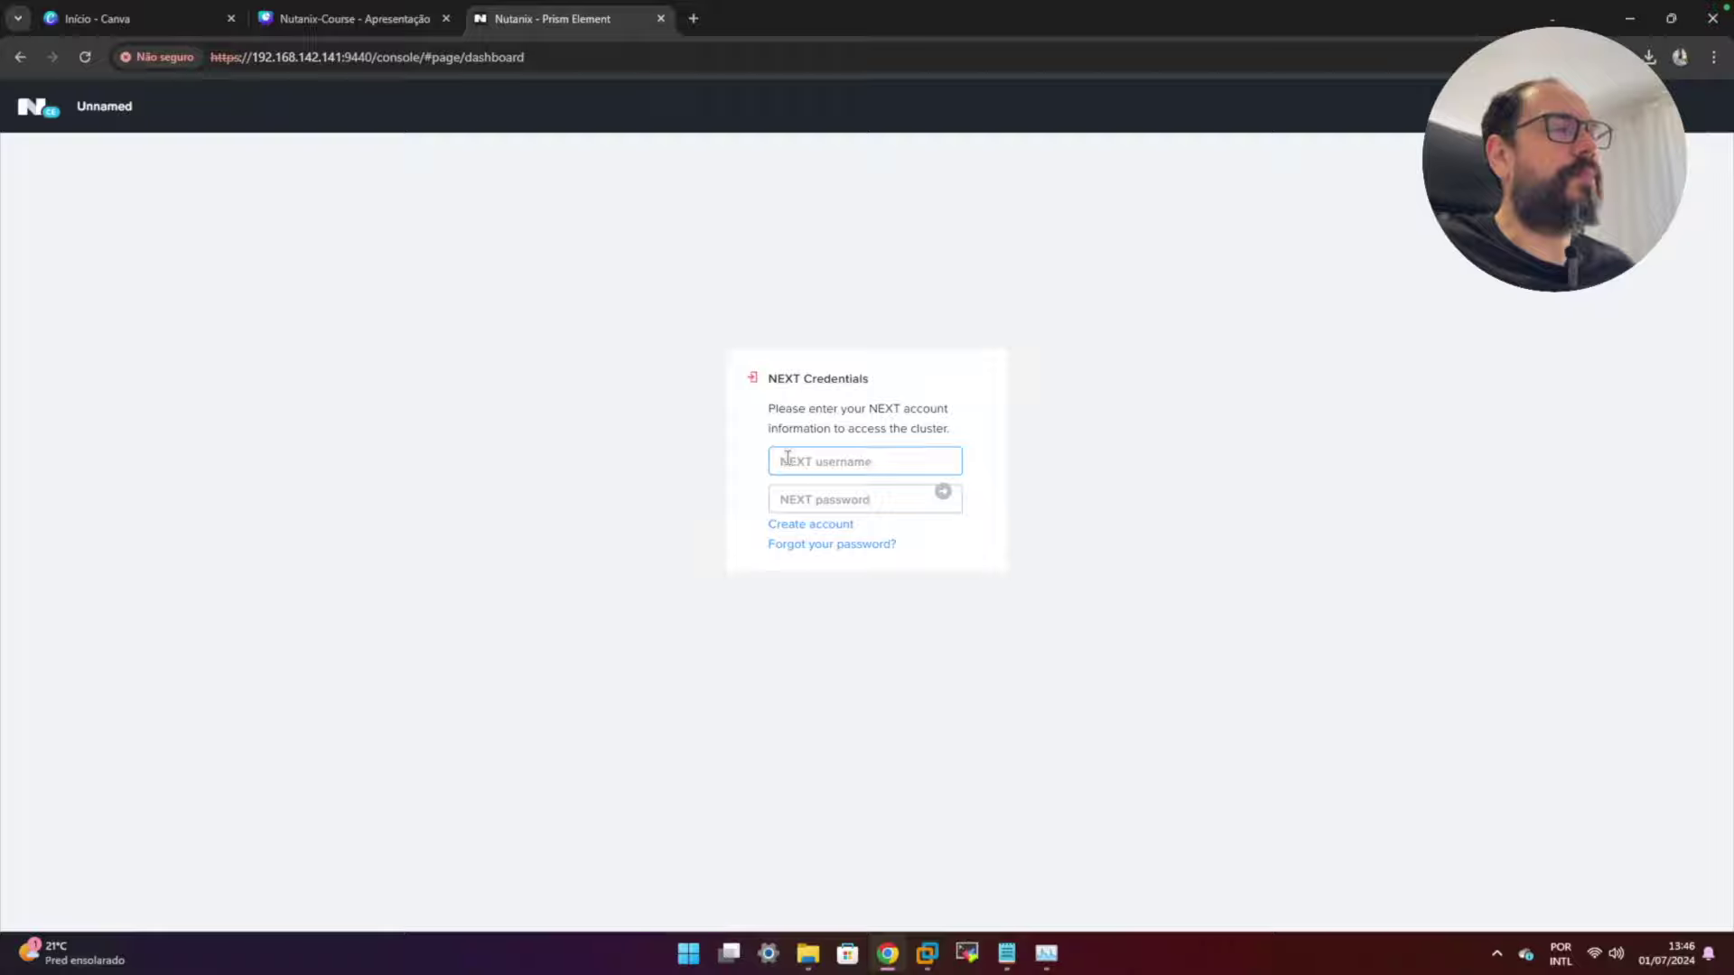
pyautogui.click(943, 492)
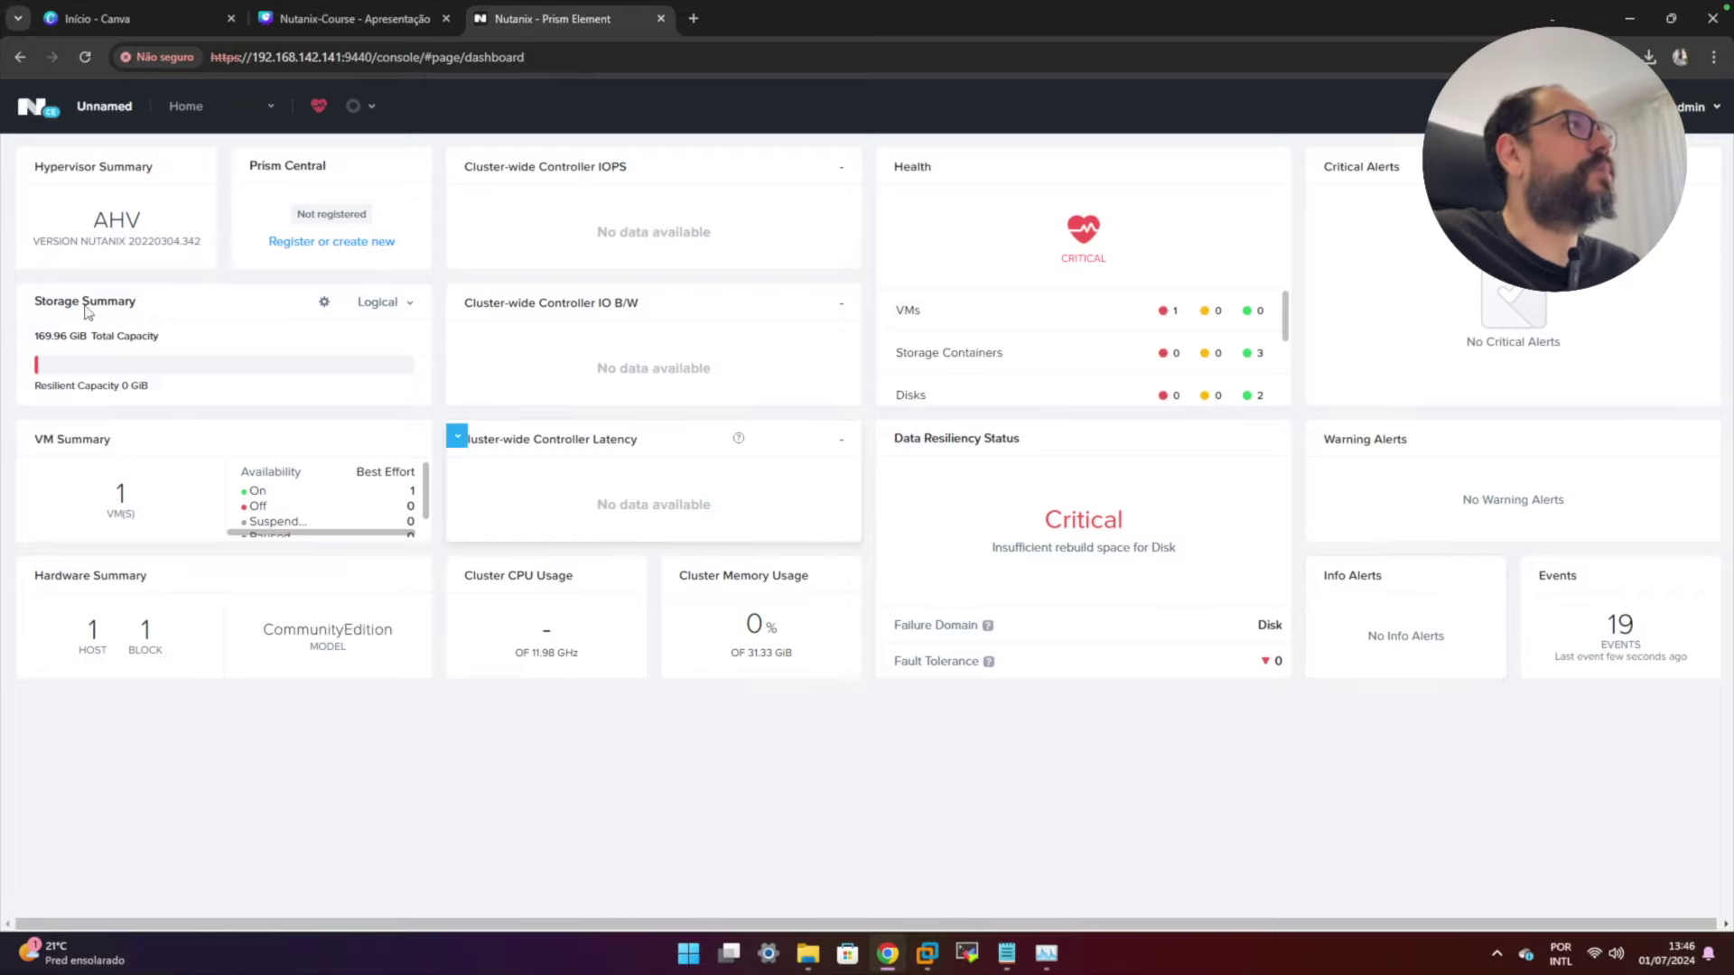
# - Highlight the AHV, Storage Summary and VM Summary labels, then open the 'Unnamed' cluster's details
pyautogui.moveTo(93, 223); pyautogui.dragTo(155, 224)
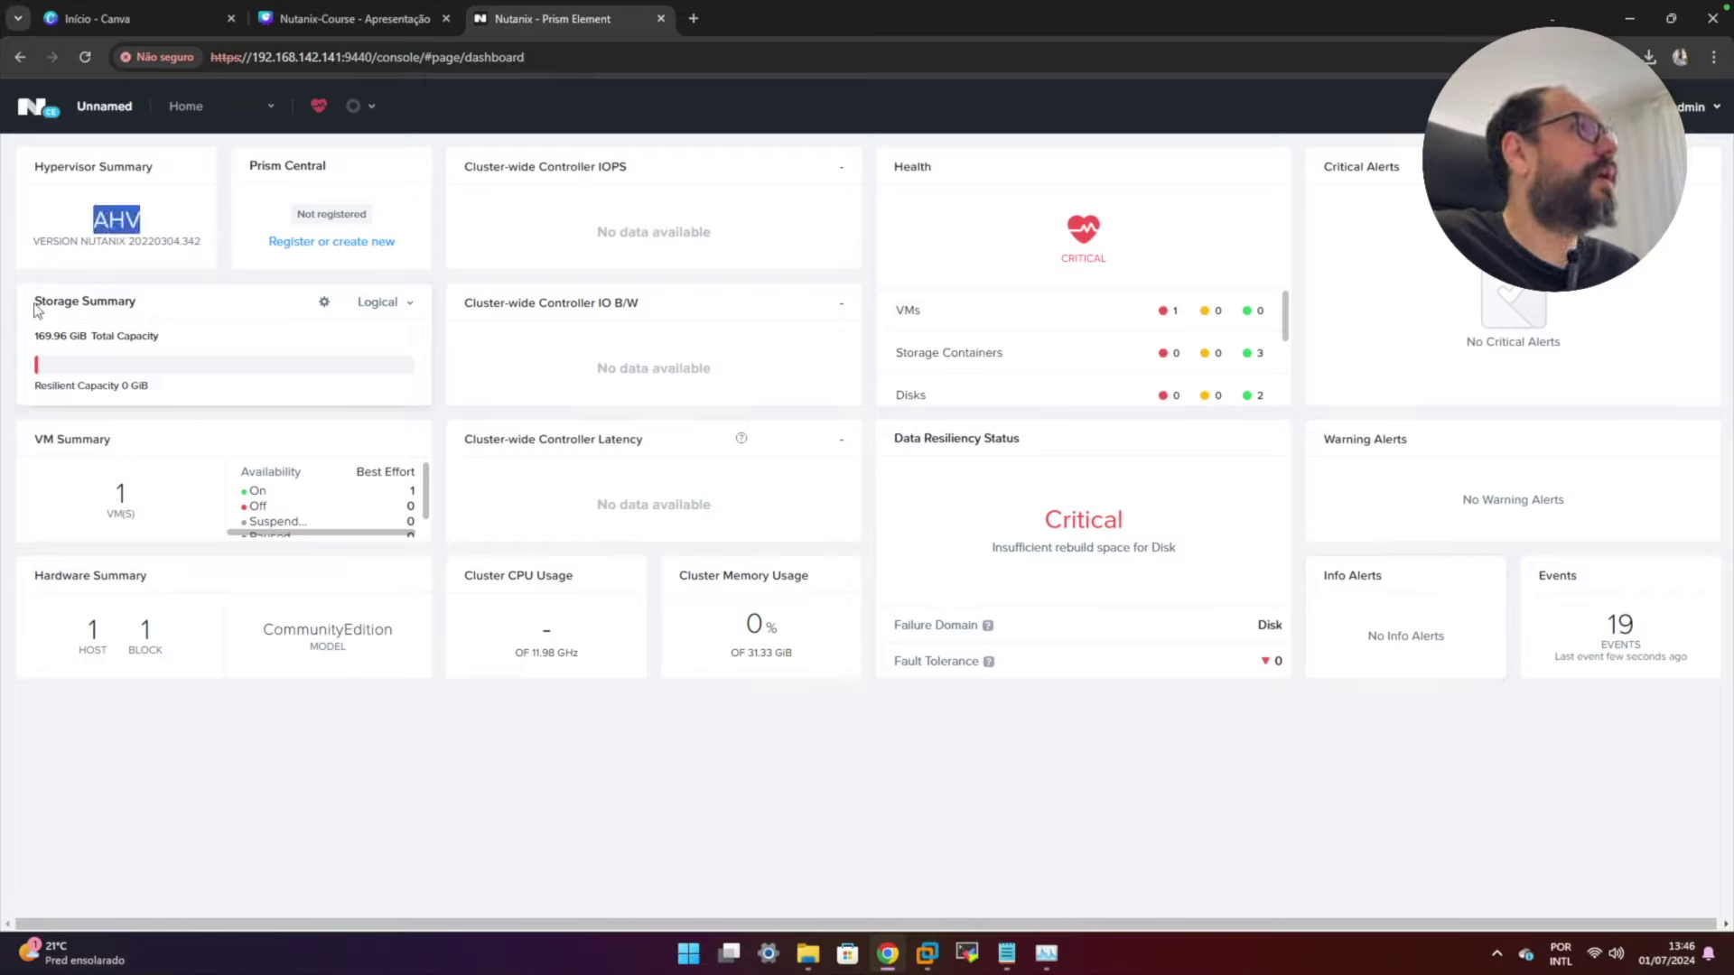
pyautogui.moveTo(34, 302); pyautogui.dragTo(125, 305)
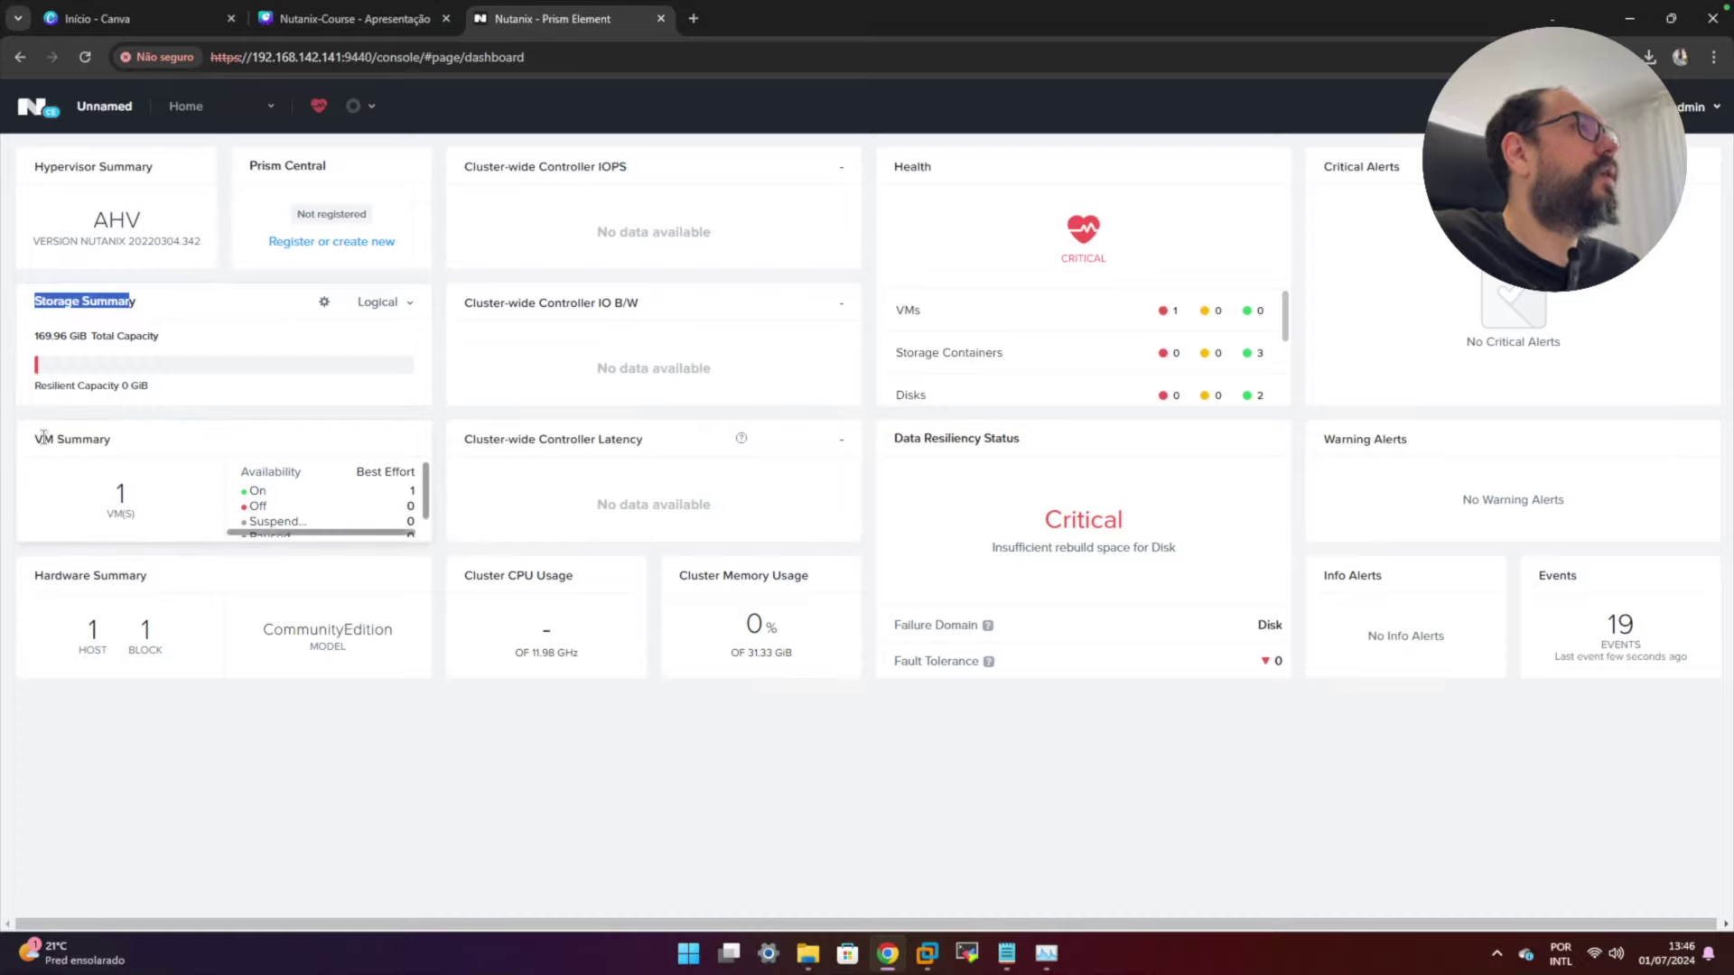
pyautogui.moveTo(35, 439); pyautogui.dragTo(115, 443)
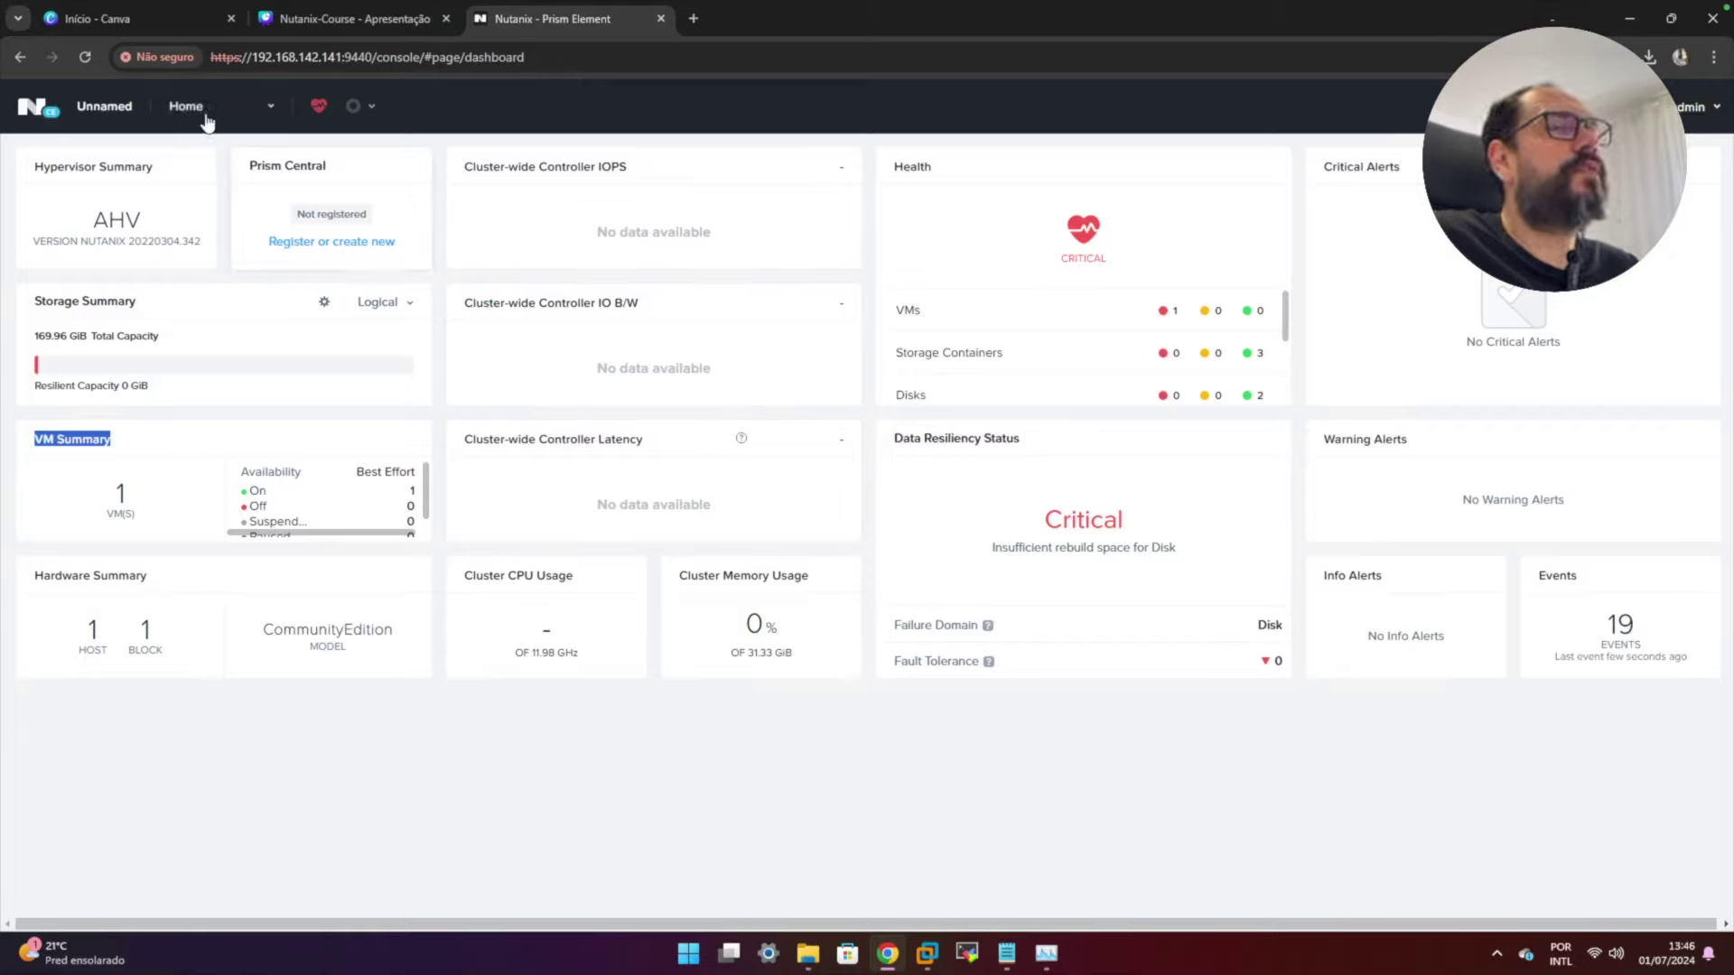
pyautogui.click(105, 107)
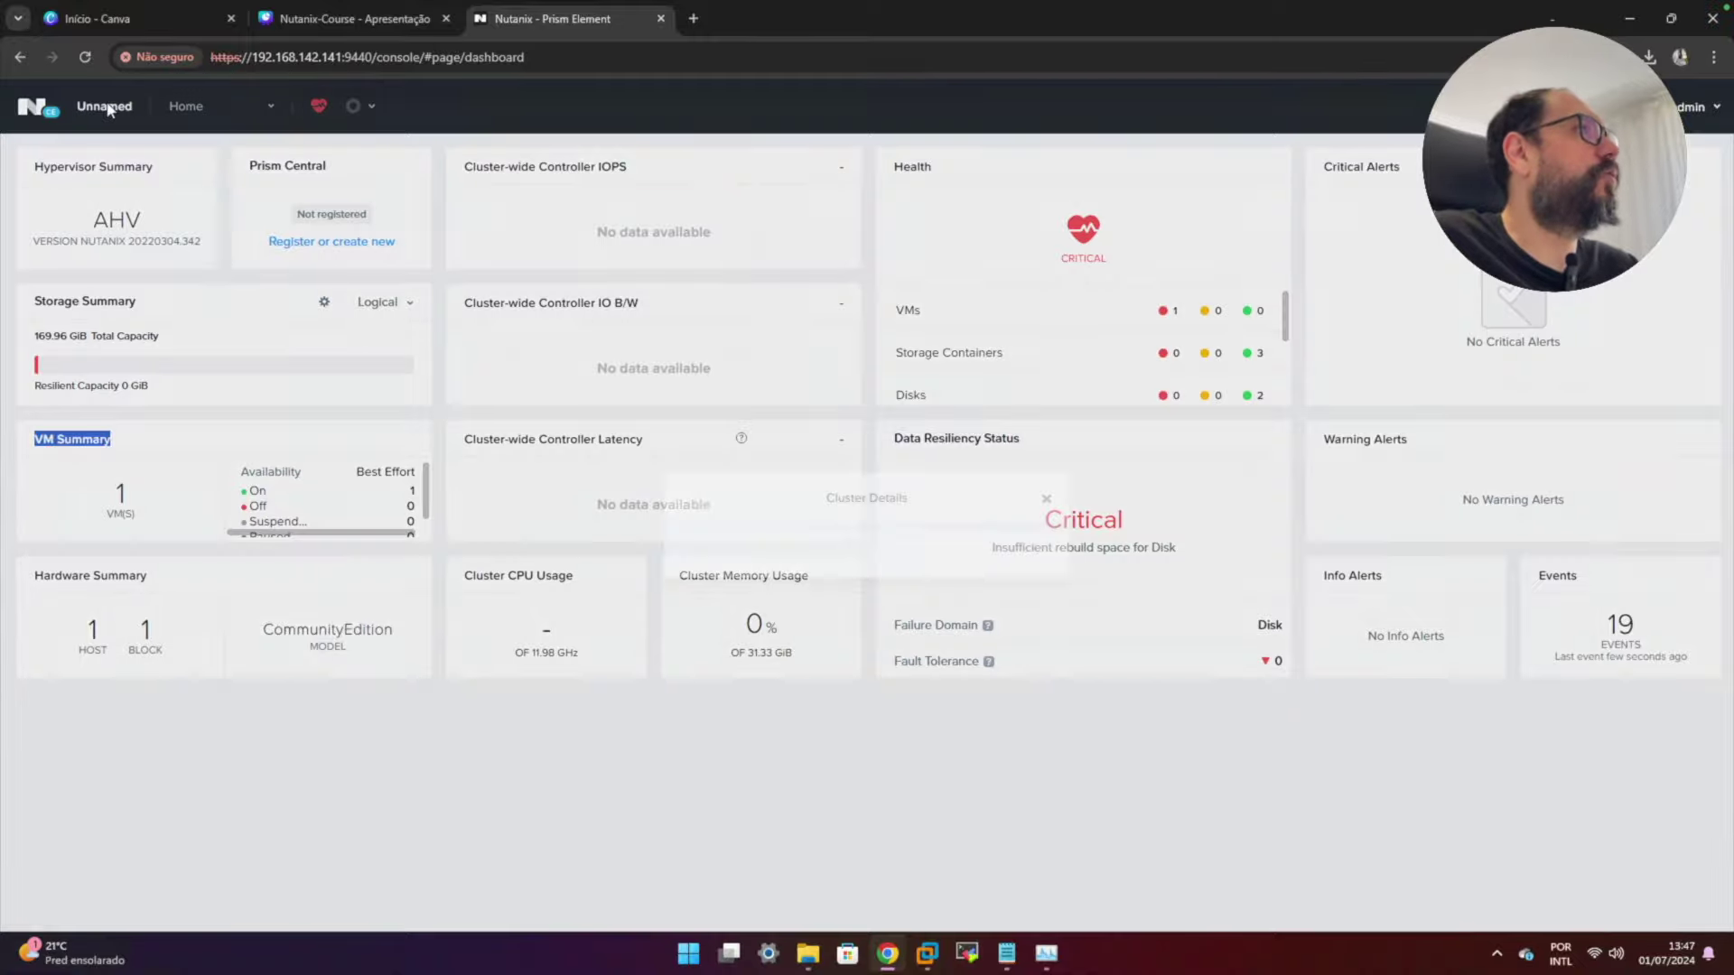
# - Replace the cluster name 'Unnamed' with 'NutanixLab' in Cluster Details and save it
pyautogui.moveTo(780, 571); pyautogui.dragTo(623, 563)
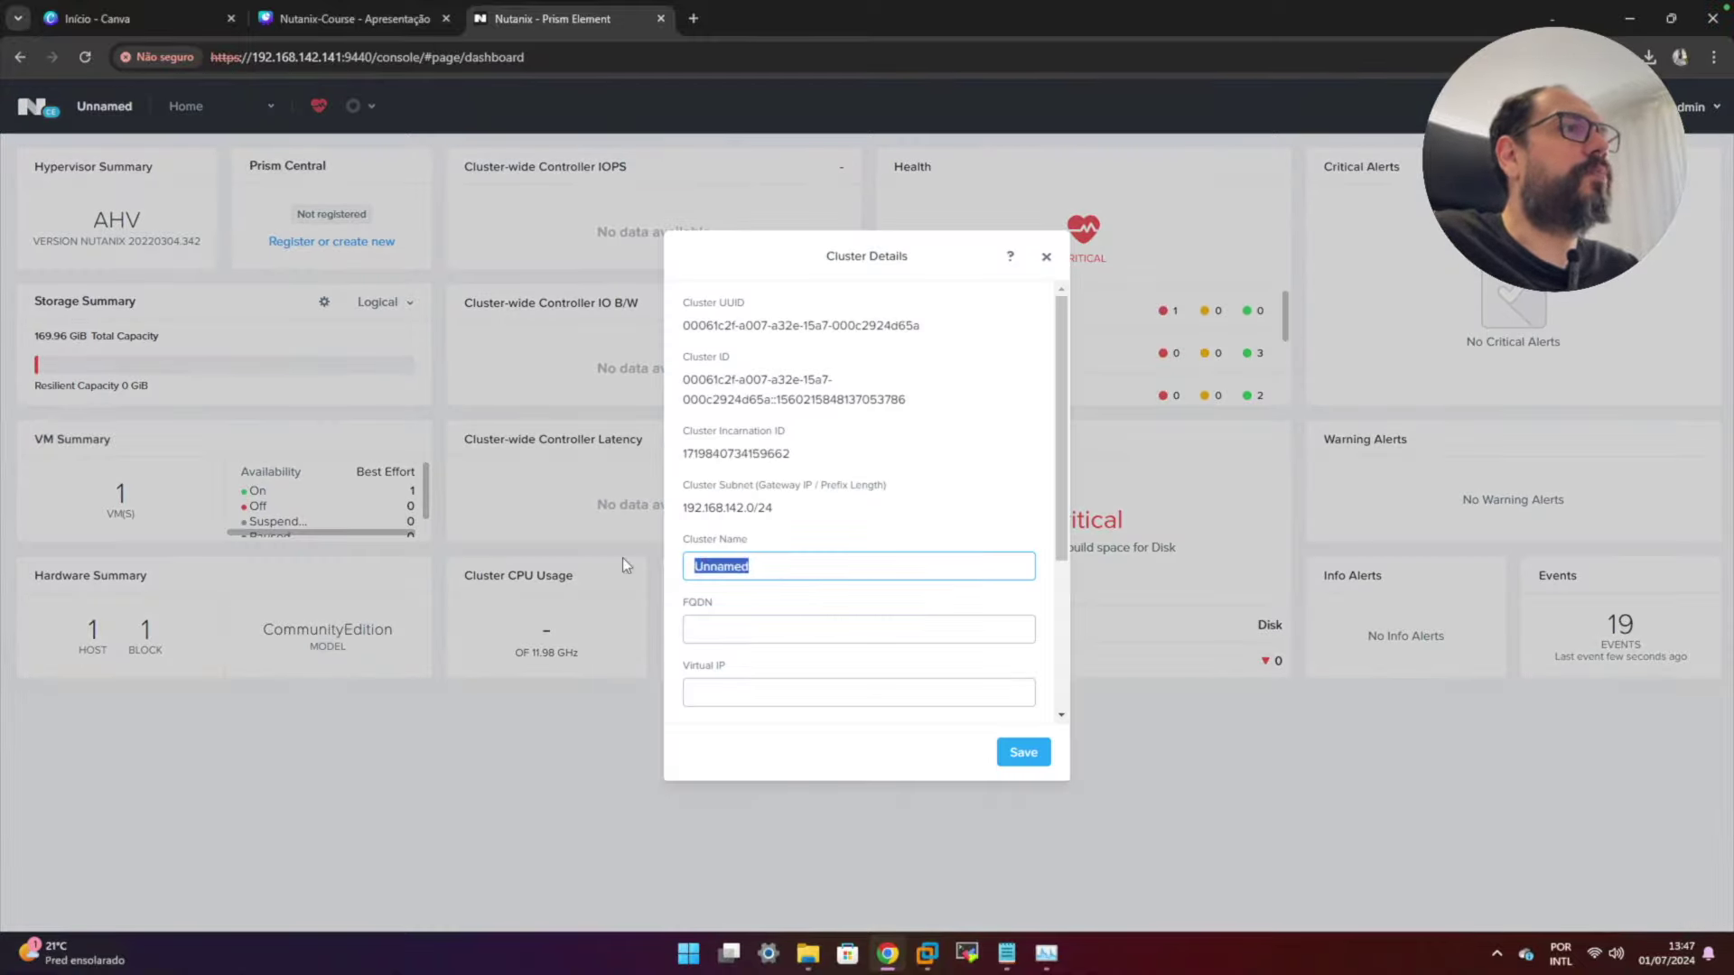
pyautogui.write('NutanixLab')
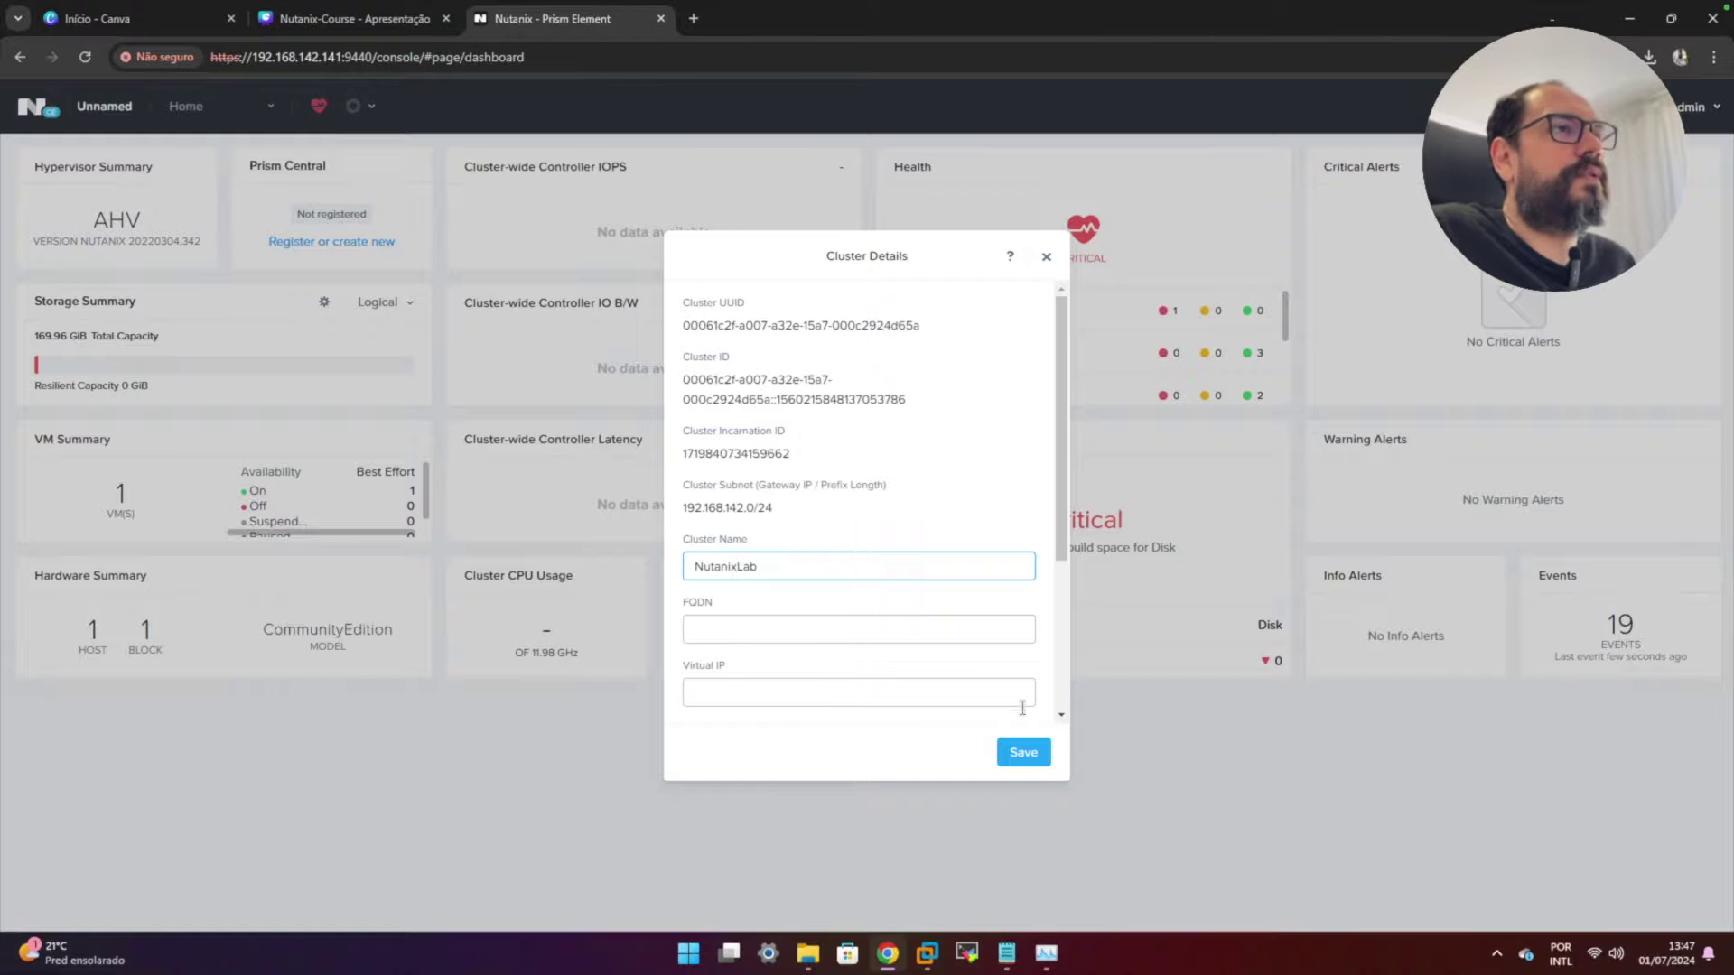
pyautogui.click(1023, 753)
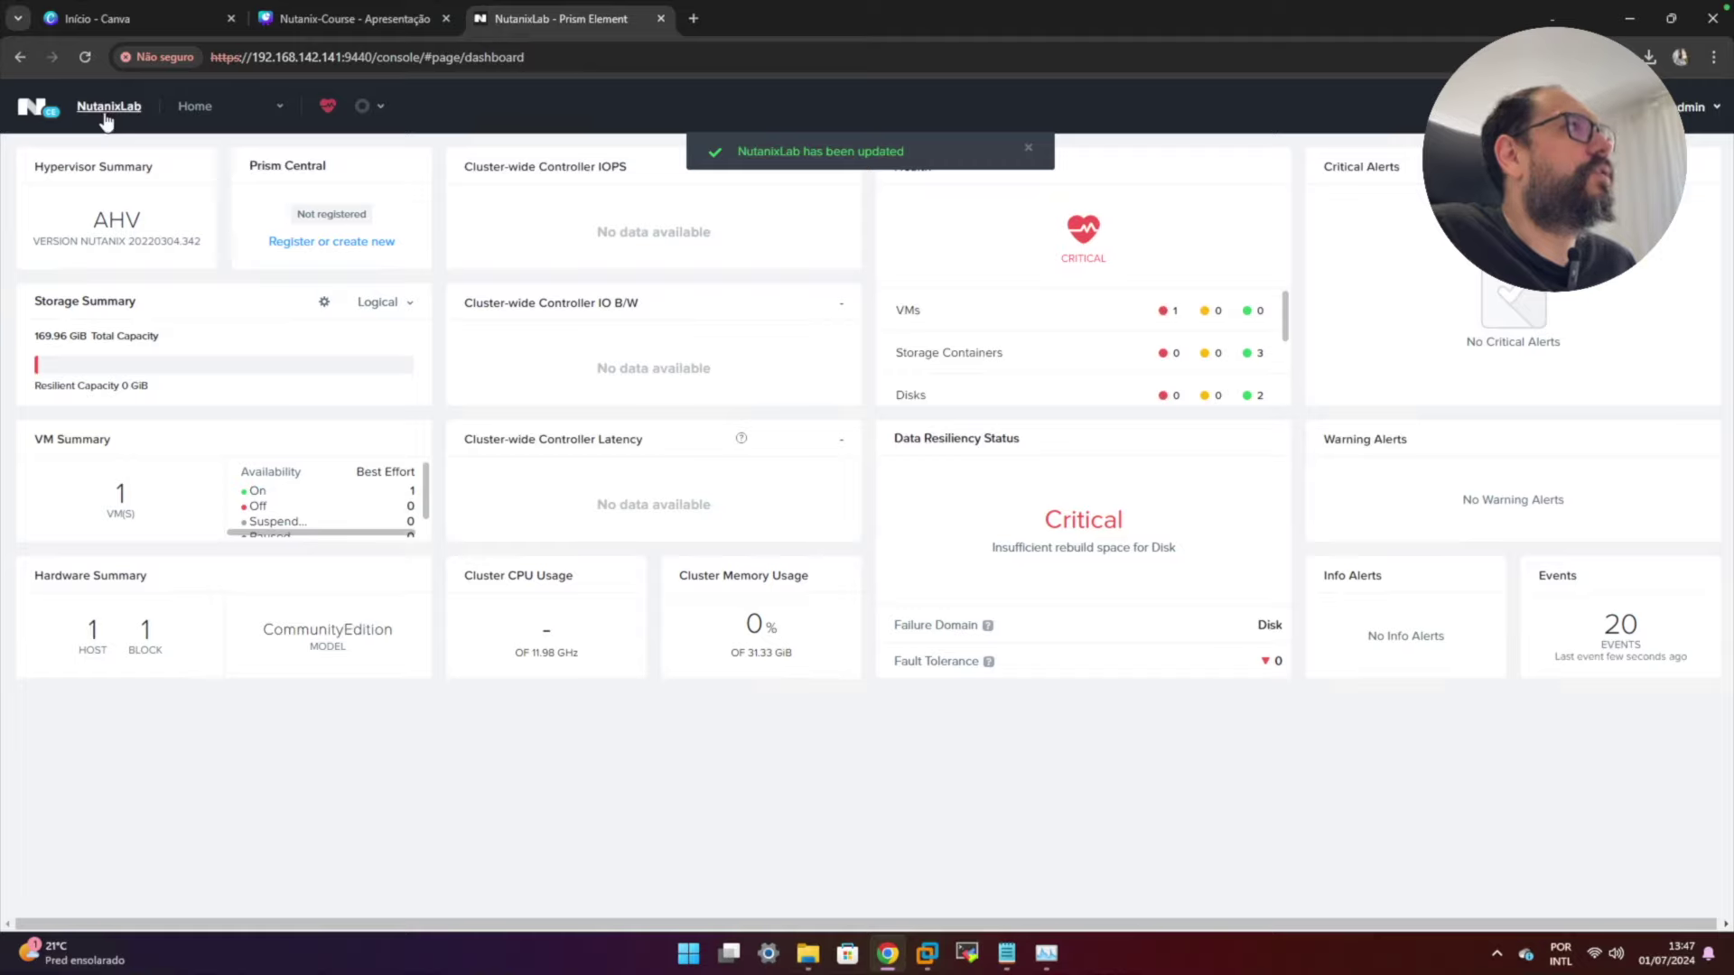
pyautogui.click(277, 108)
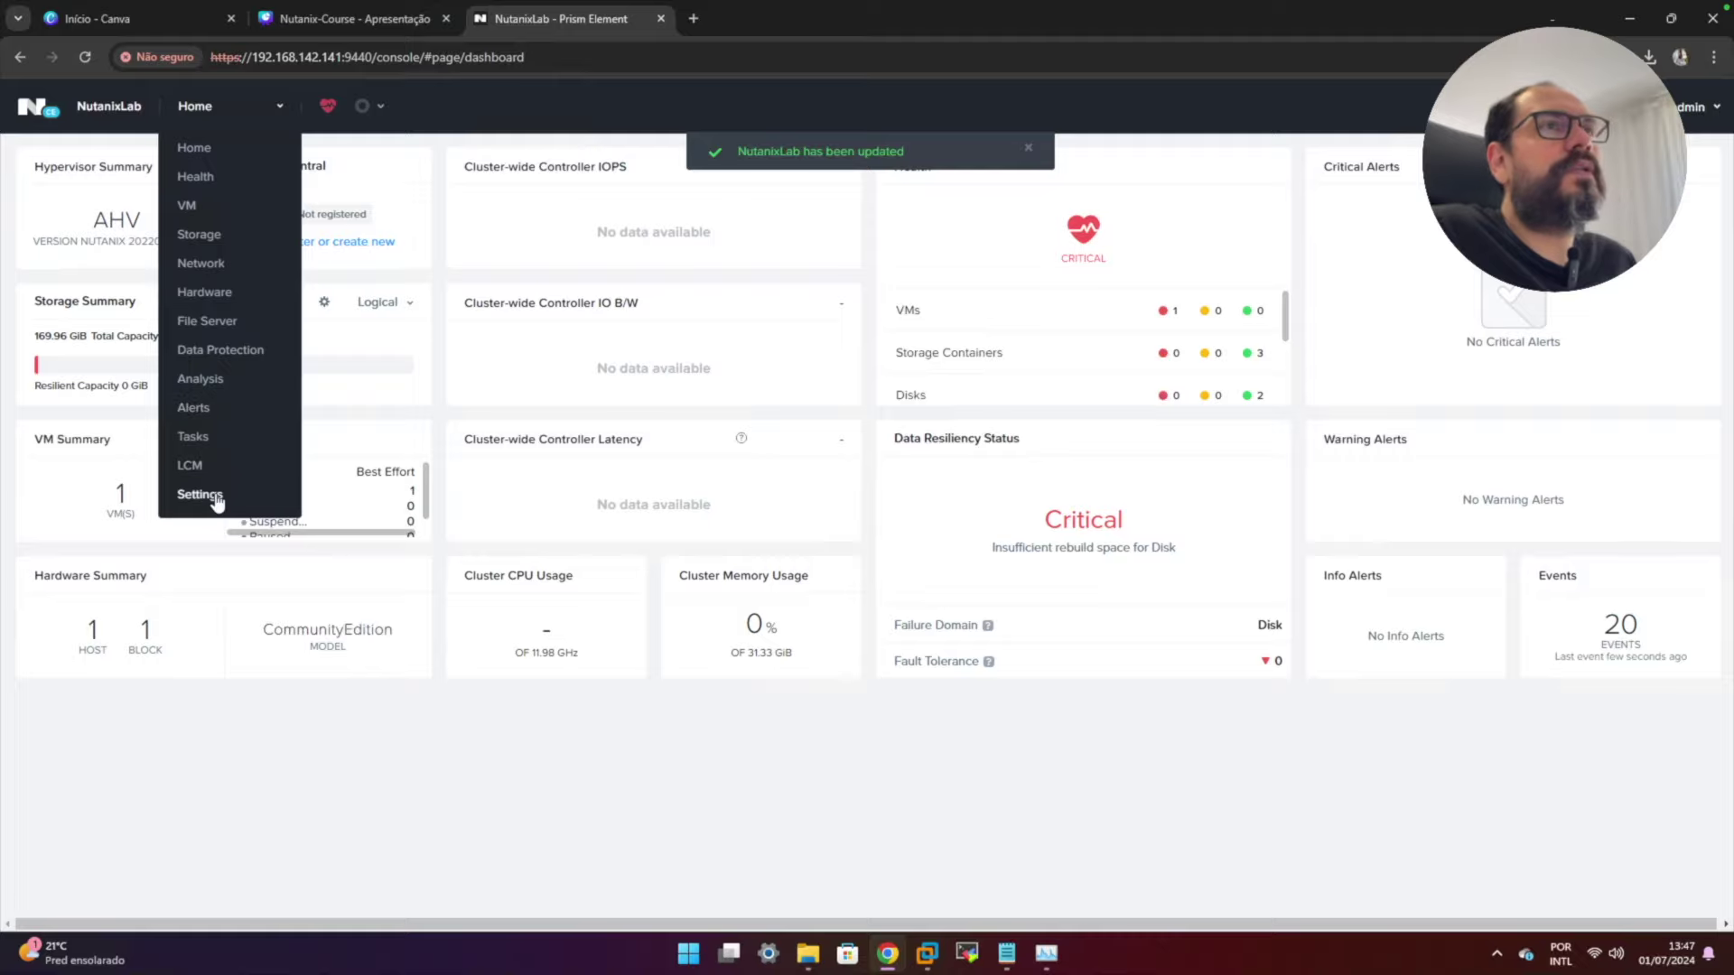
# - Check the Health page, then show VMs as a table including controller VM NTNX-781ced6c-A-CVM
pyautogui.click(196, 177)
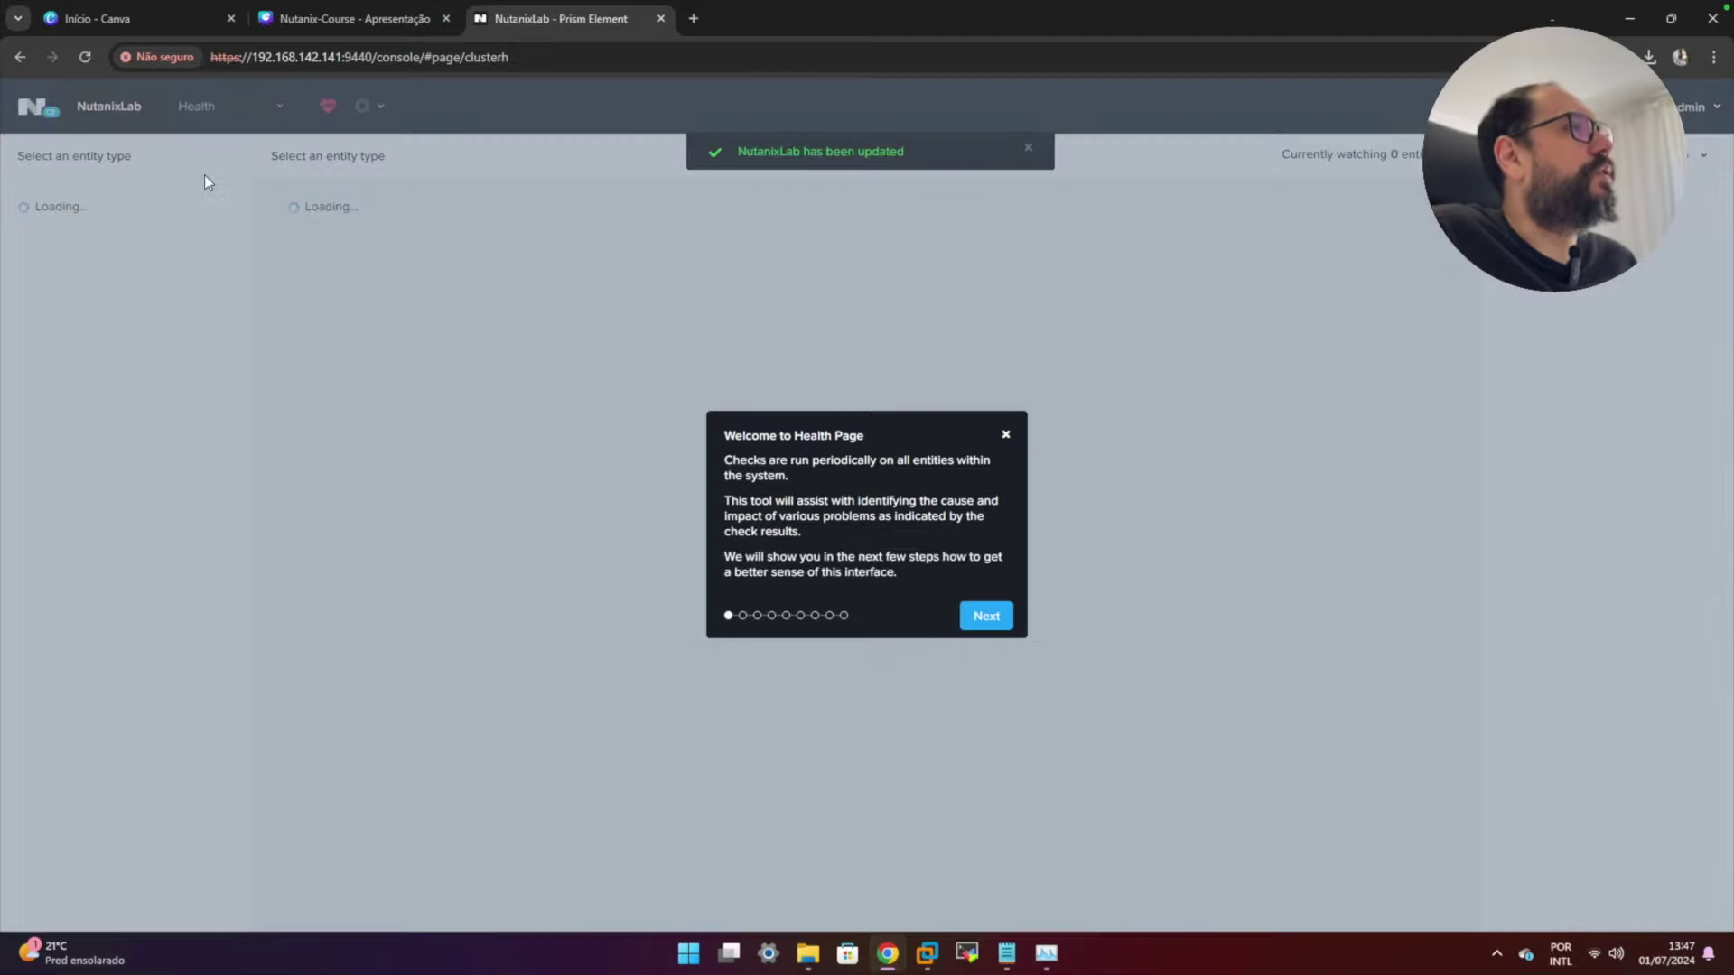
pyautogui.click(1004, 438)
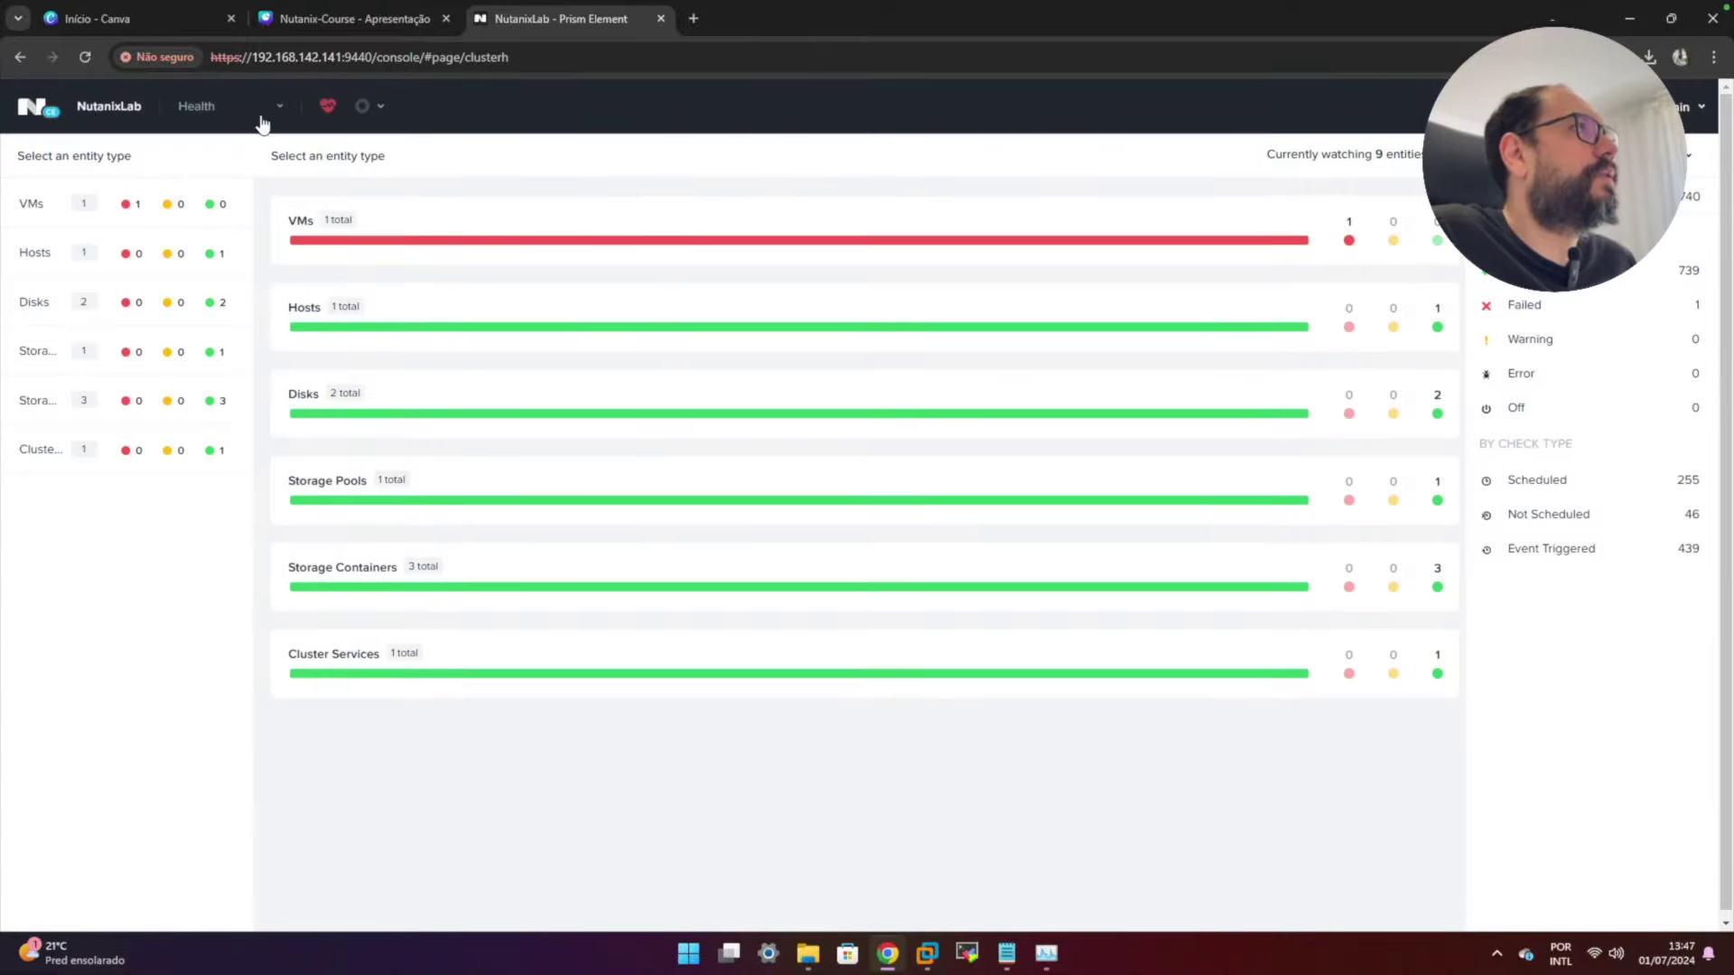
pyautogui.click(271, 111)
pyautogui.click(187, 206)
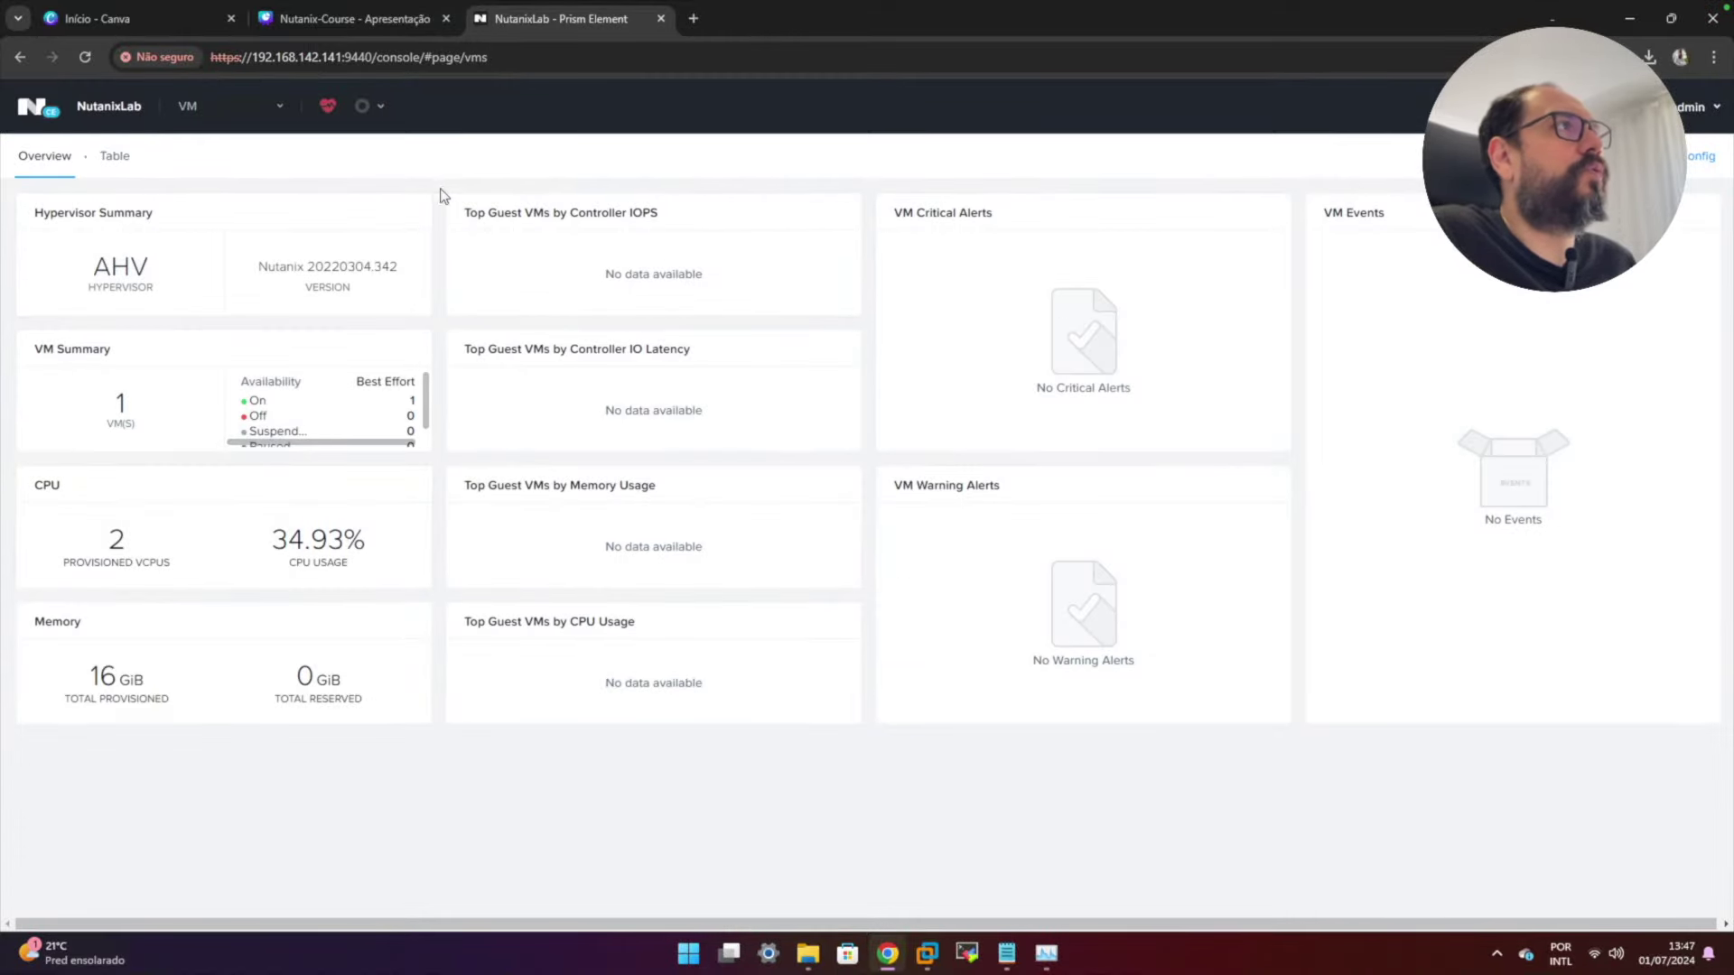
pyautogui.click(123, 168)
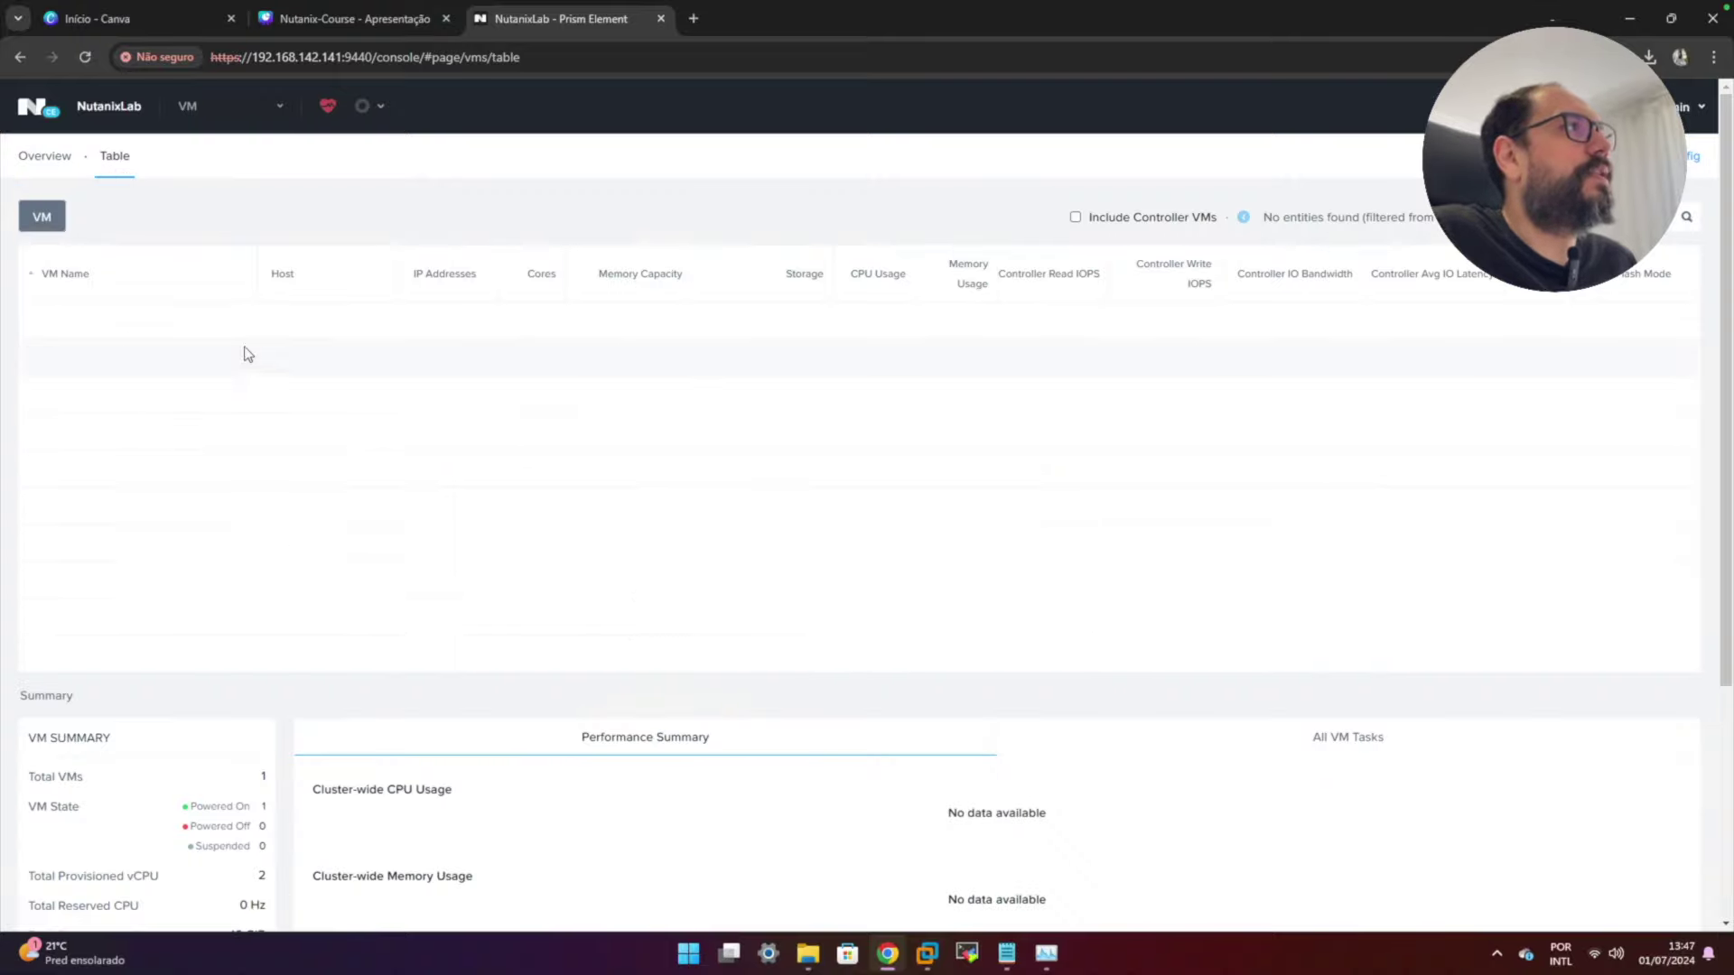
pyautogui.click(1074, 219)
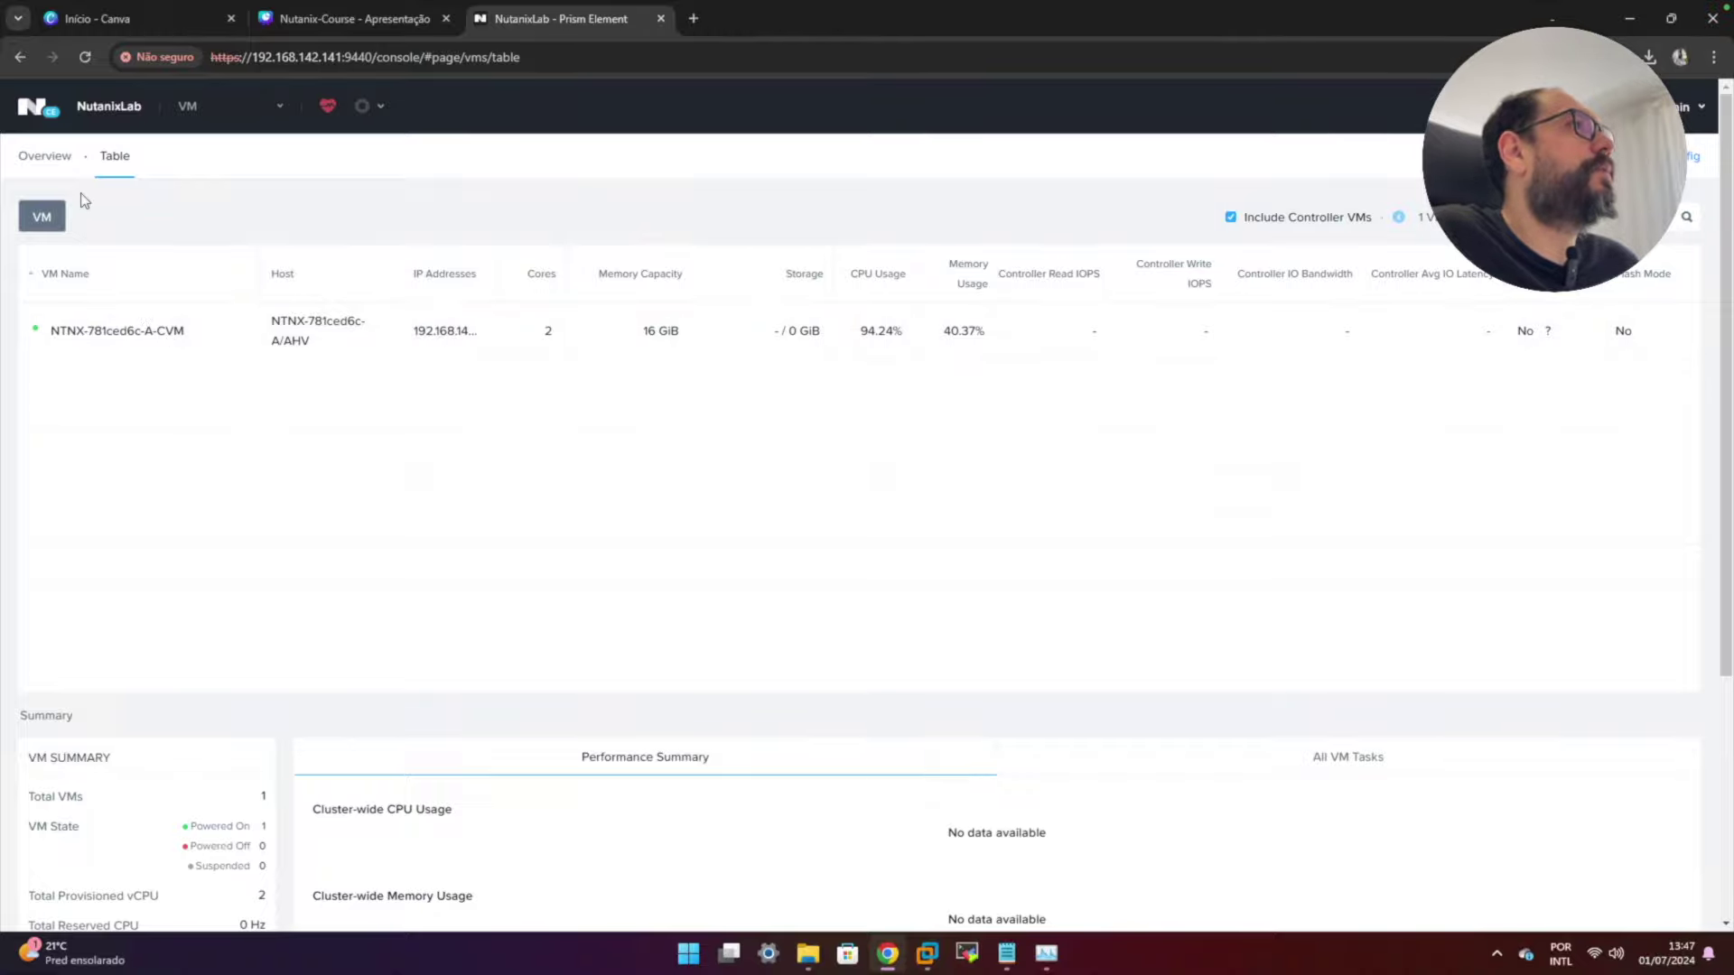
pyautogui.click(197, 106)
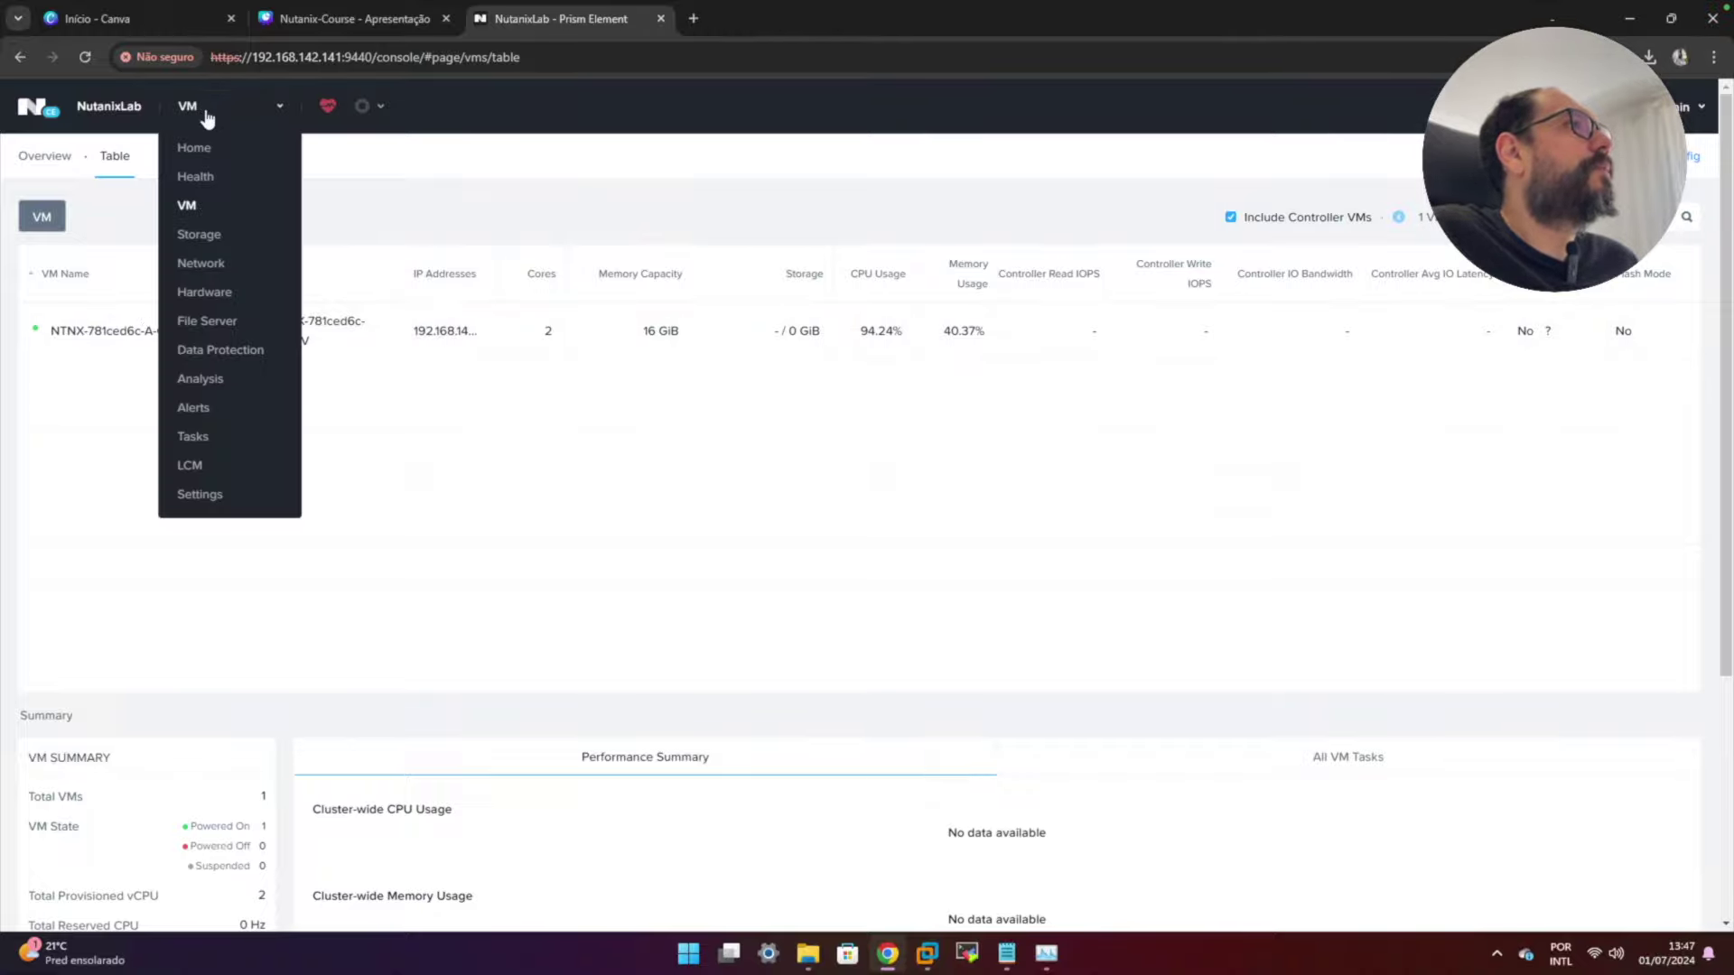
# - Look through Storage and Network, ending on the Hardware overview with 1 host, 1 block and 2 SSDs
pyautogui.click(208, 234)
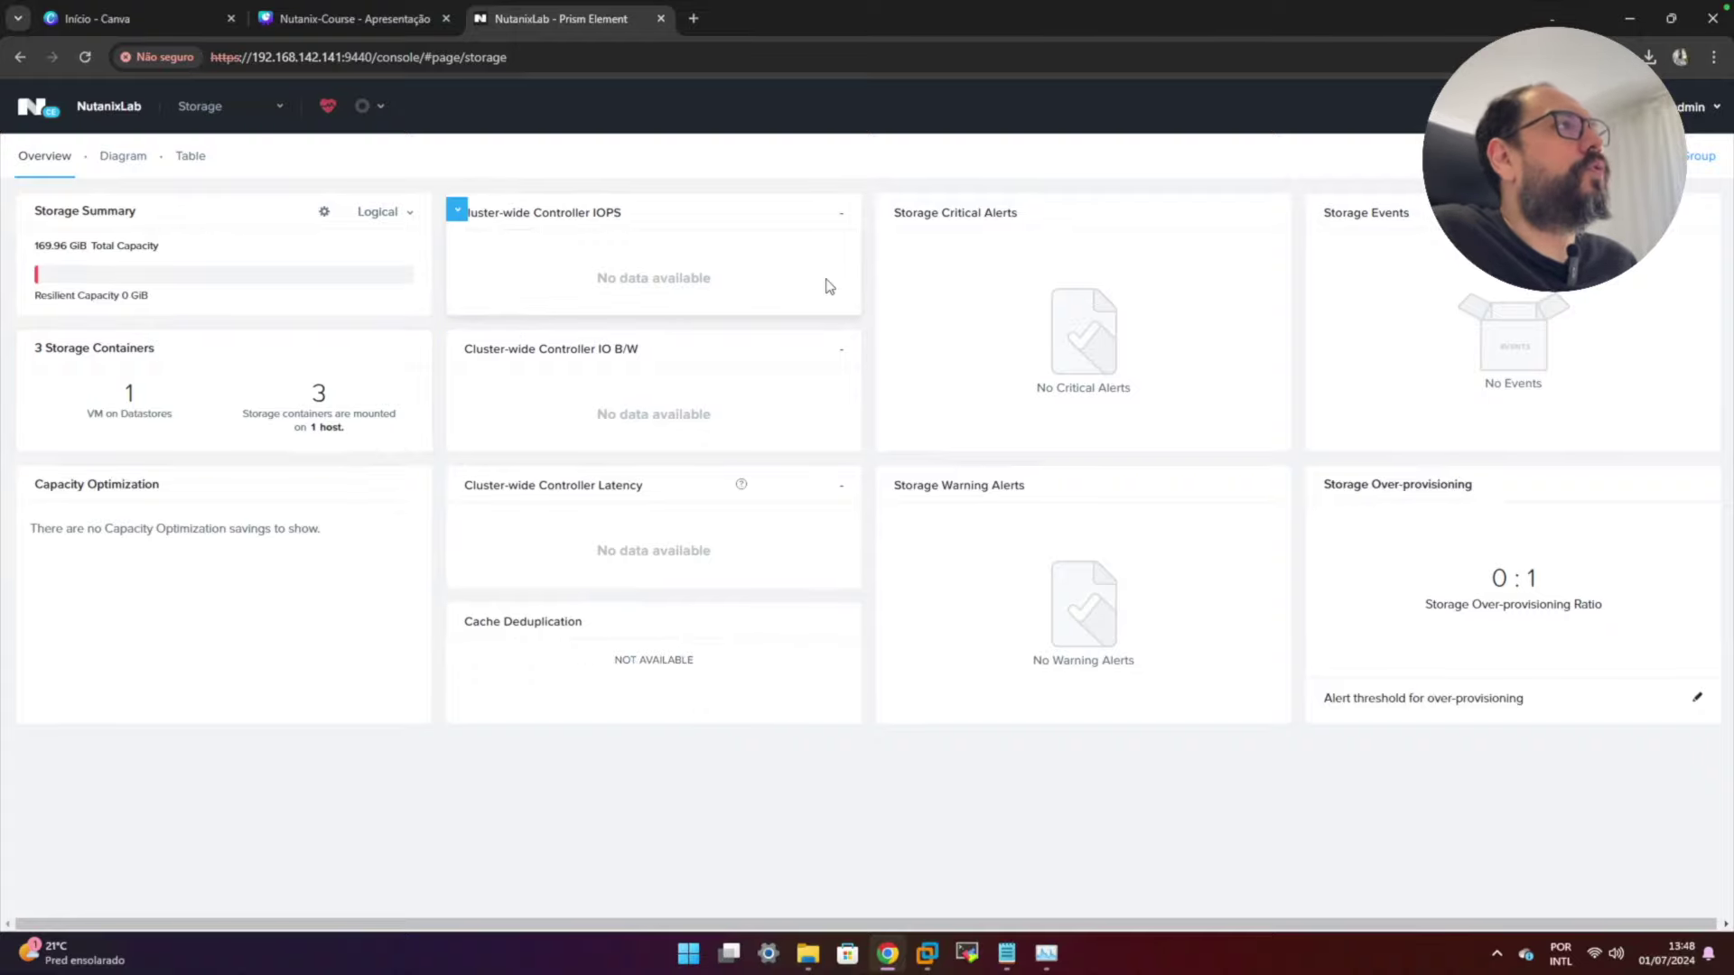
pyautogui.click(252, 113)
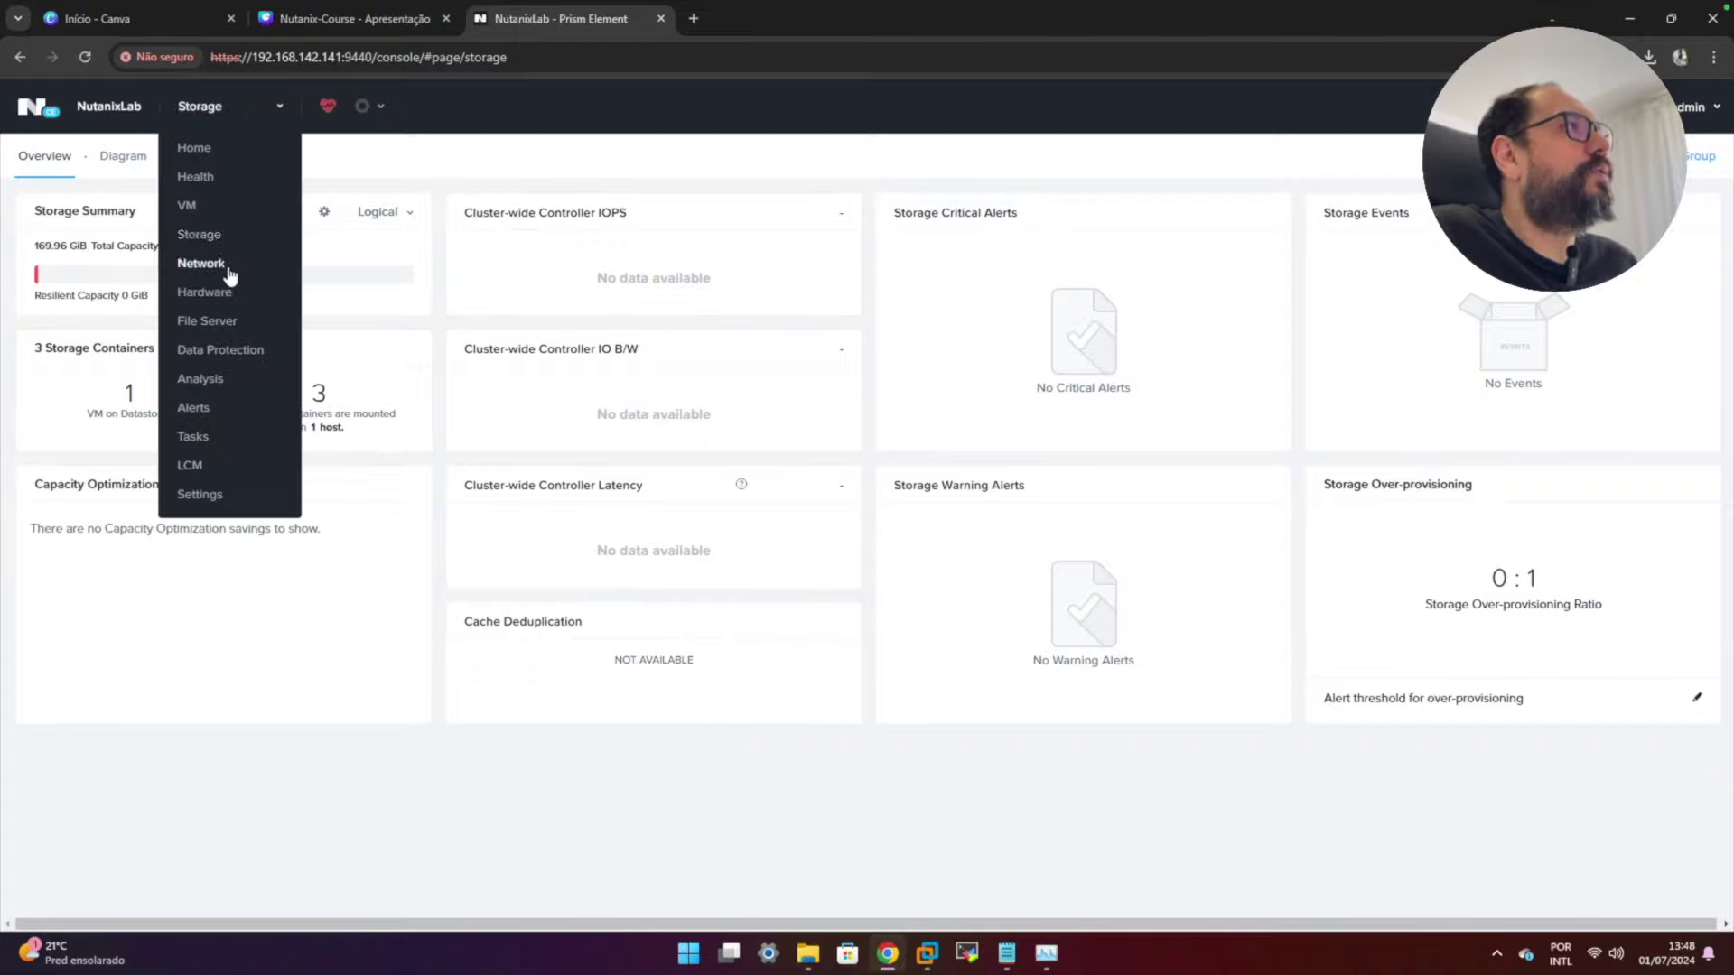
pyautogui.click(202, 264)
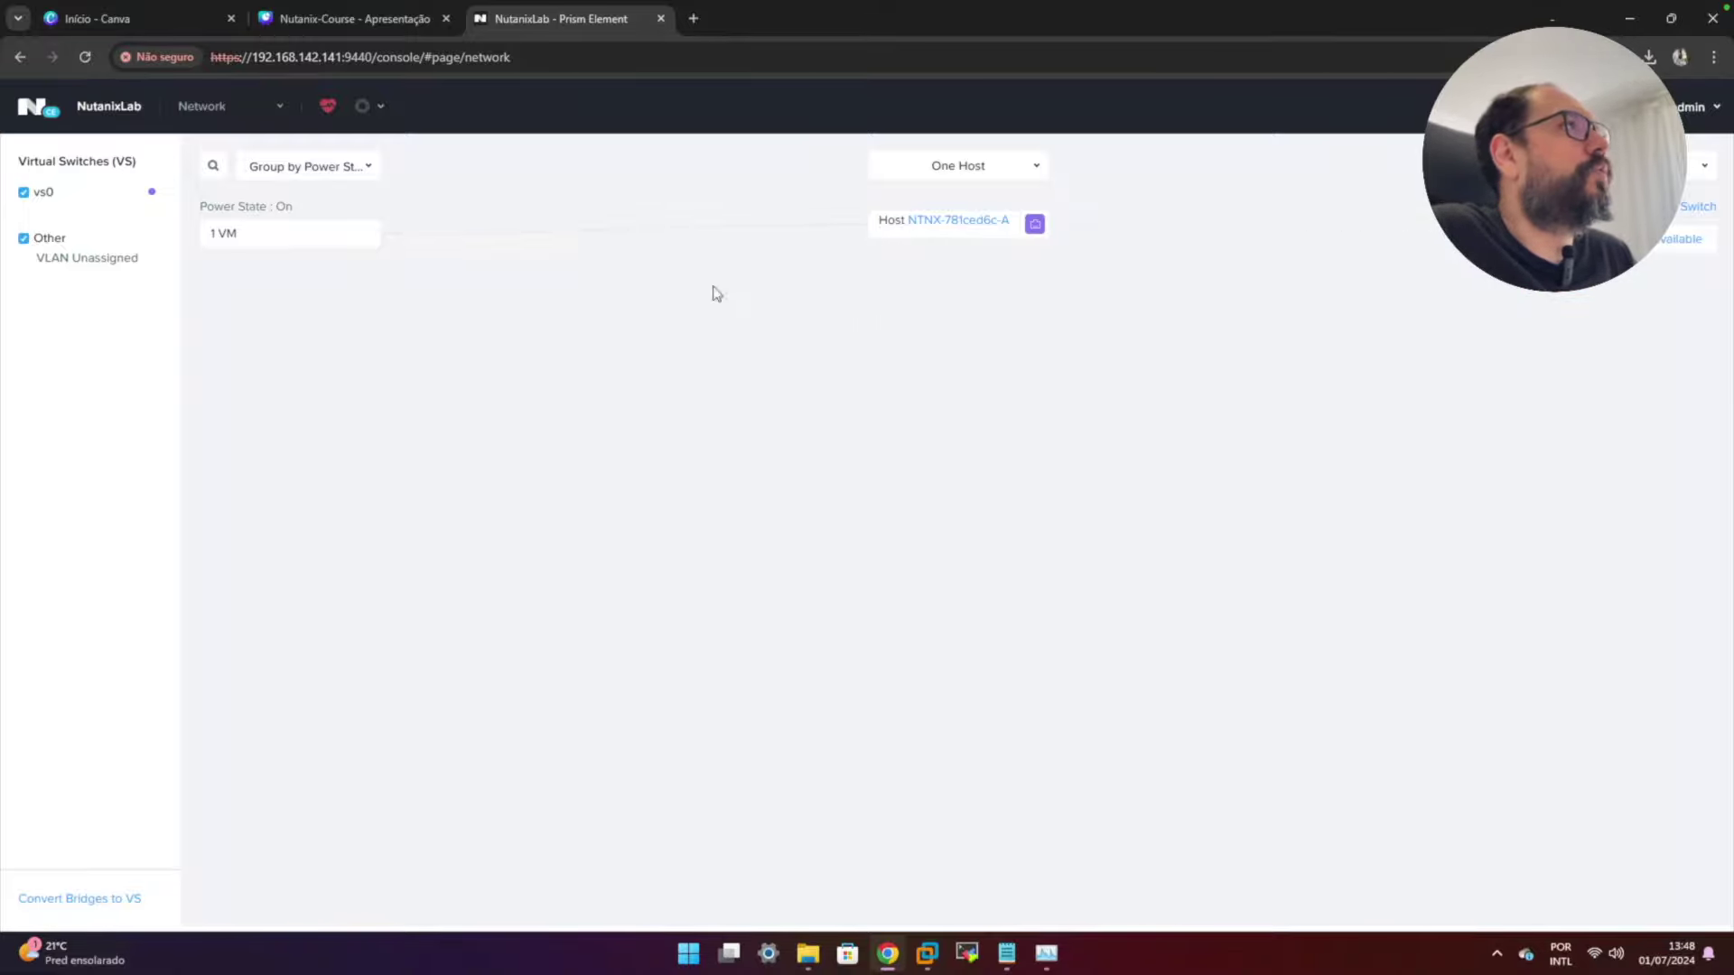
pyautogui.click(264, 108)
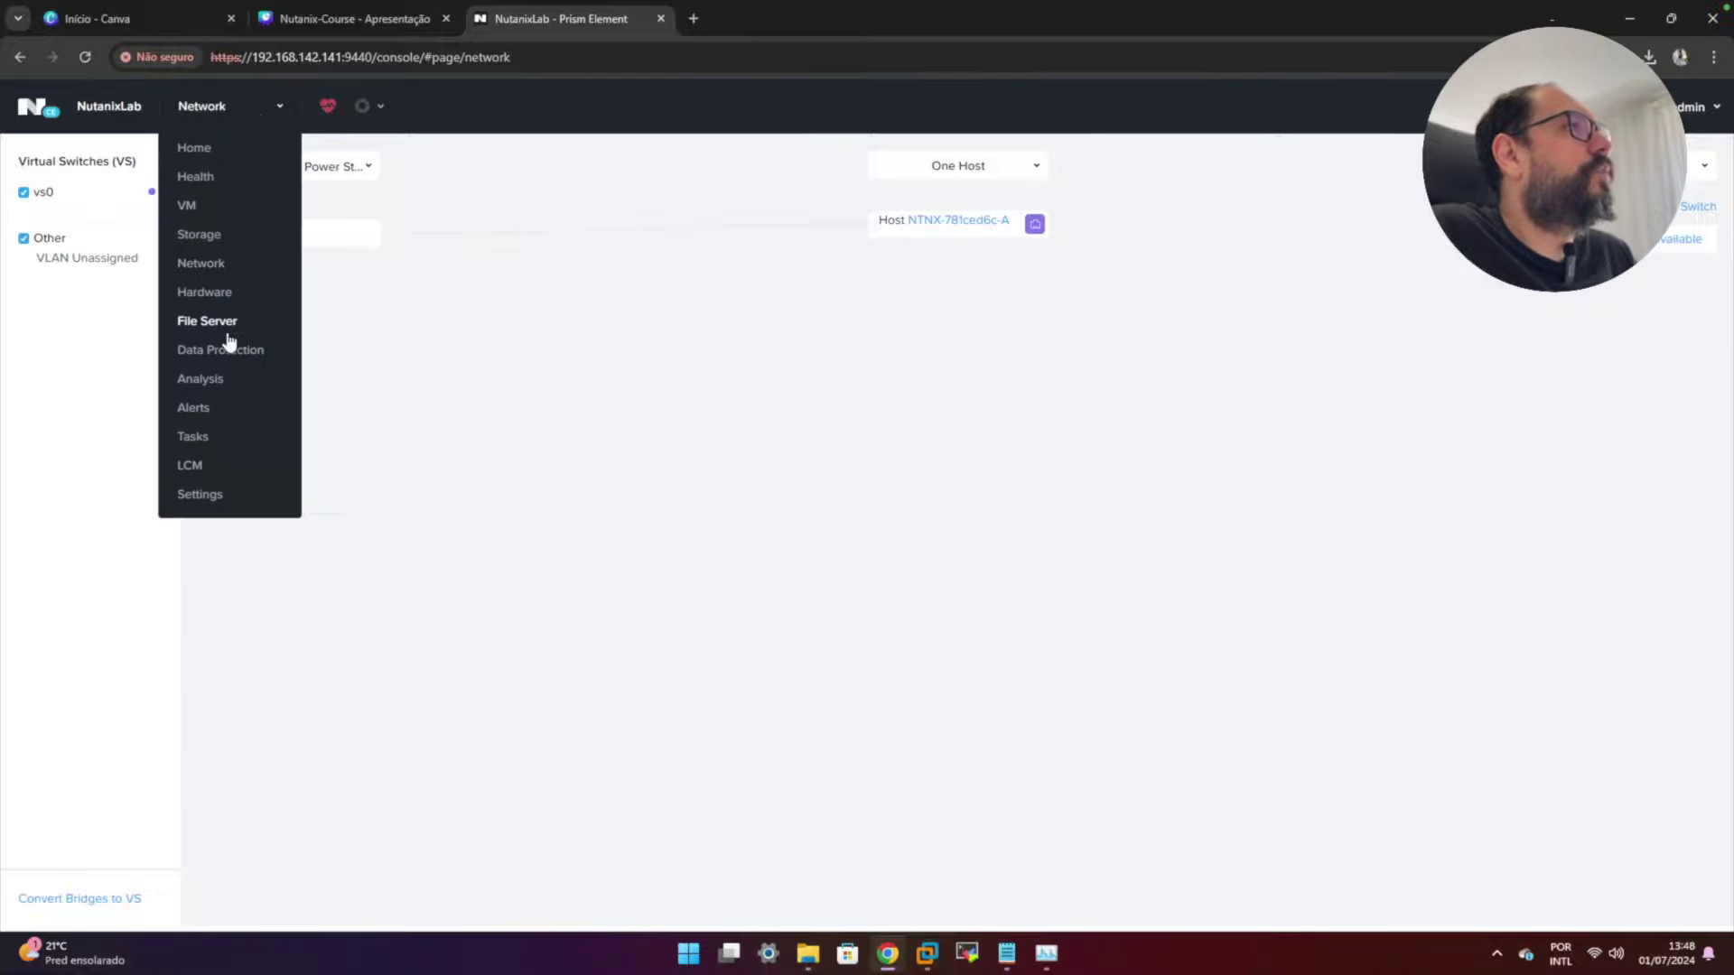
pyautogui.click(207, 293)
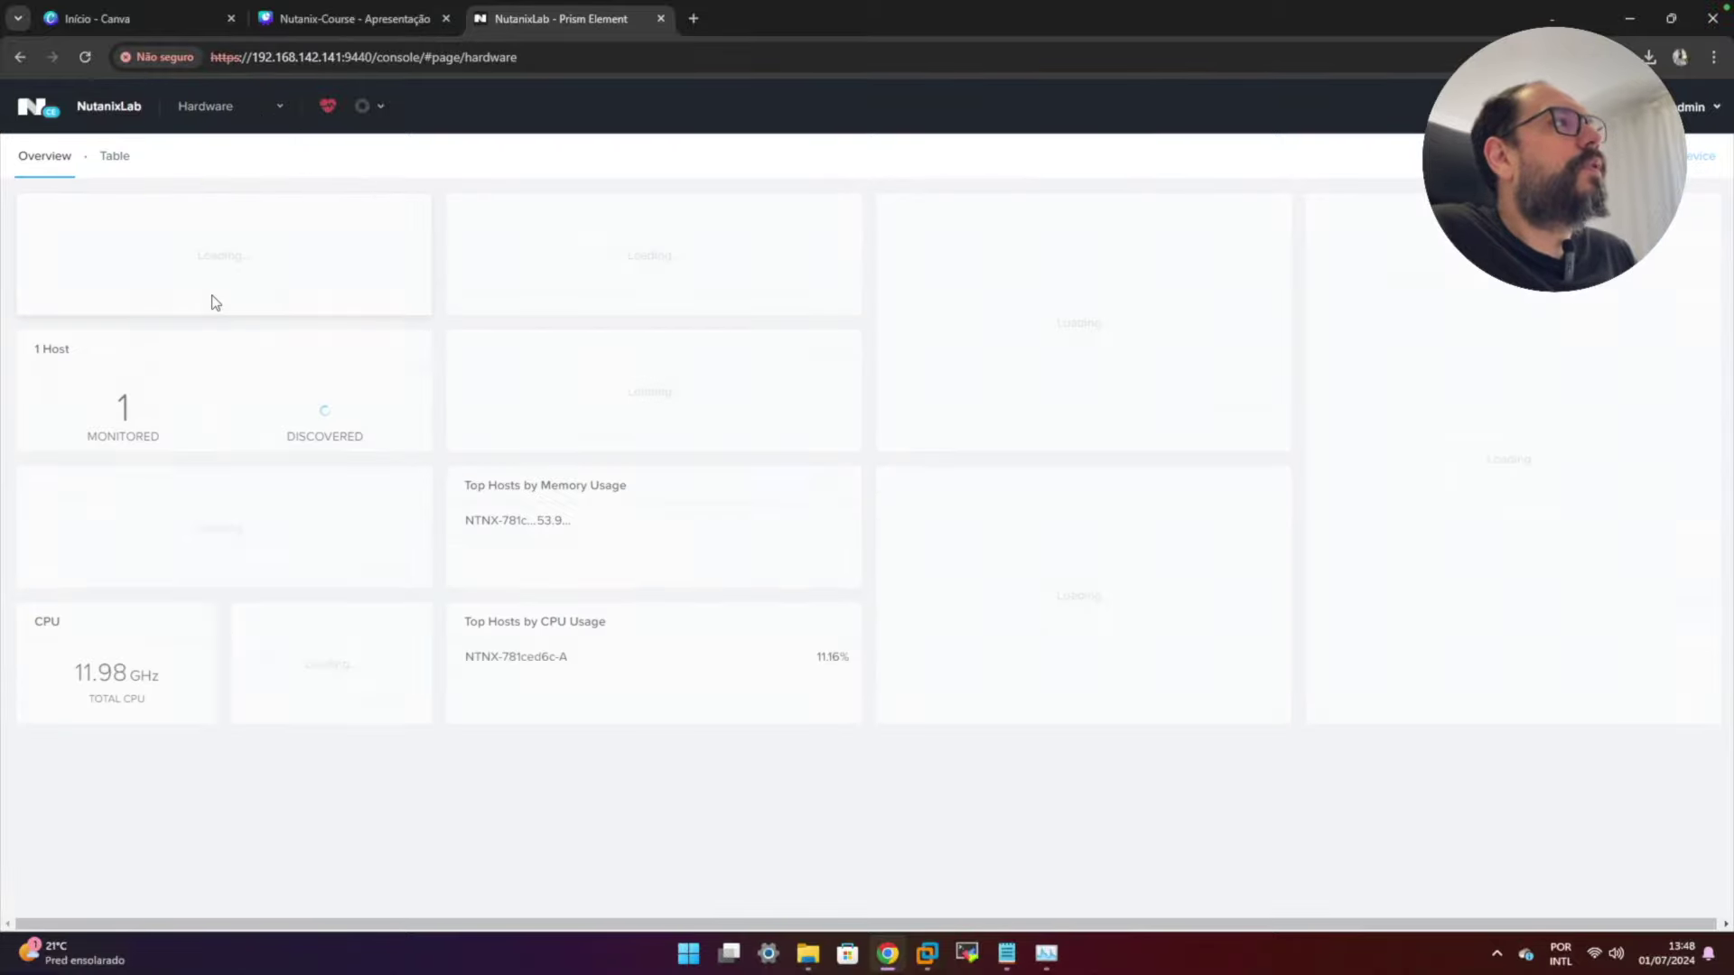
# - Show Hardware as a table and scroll through host NTNX-781ced6c-A's details (AHV, 11.16% CPU, 53.98% memory)
pyautogui.click(129, 160)
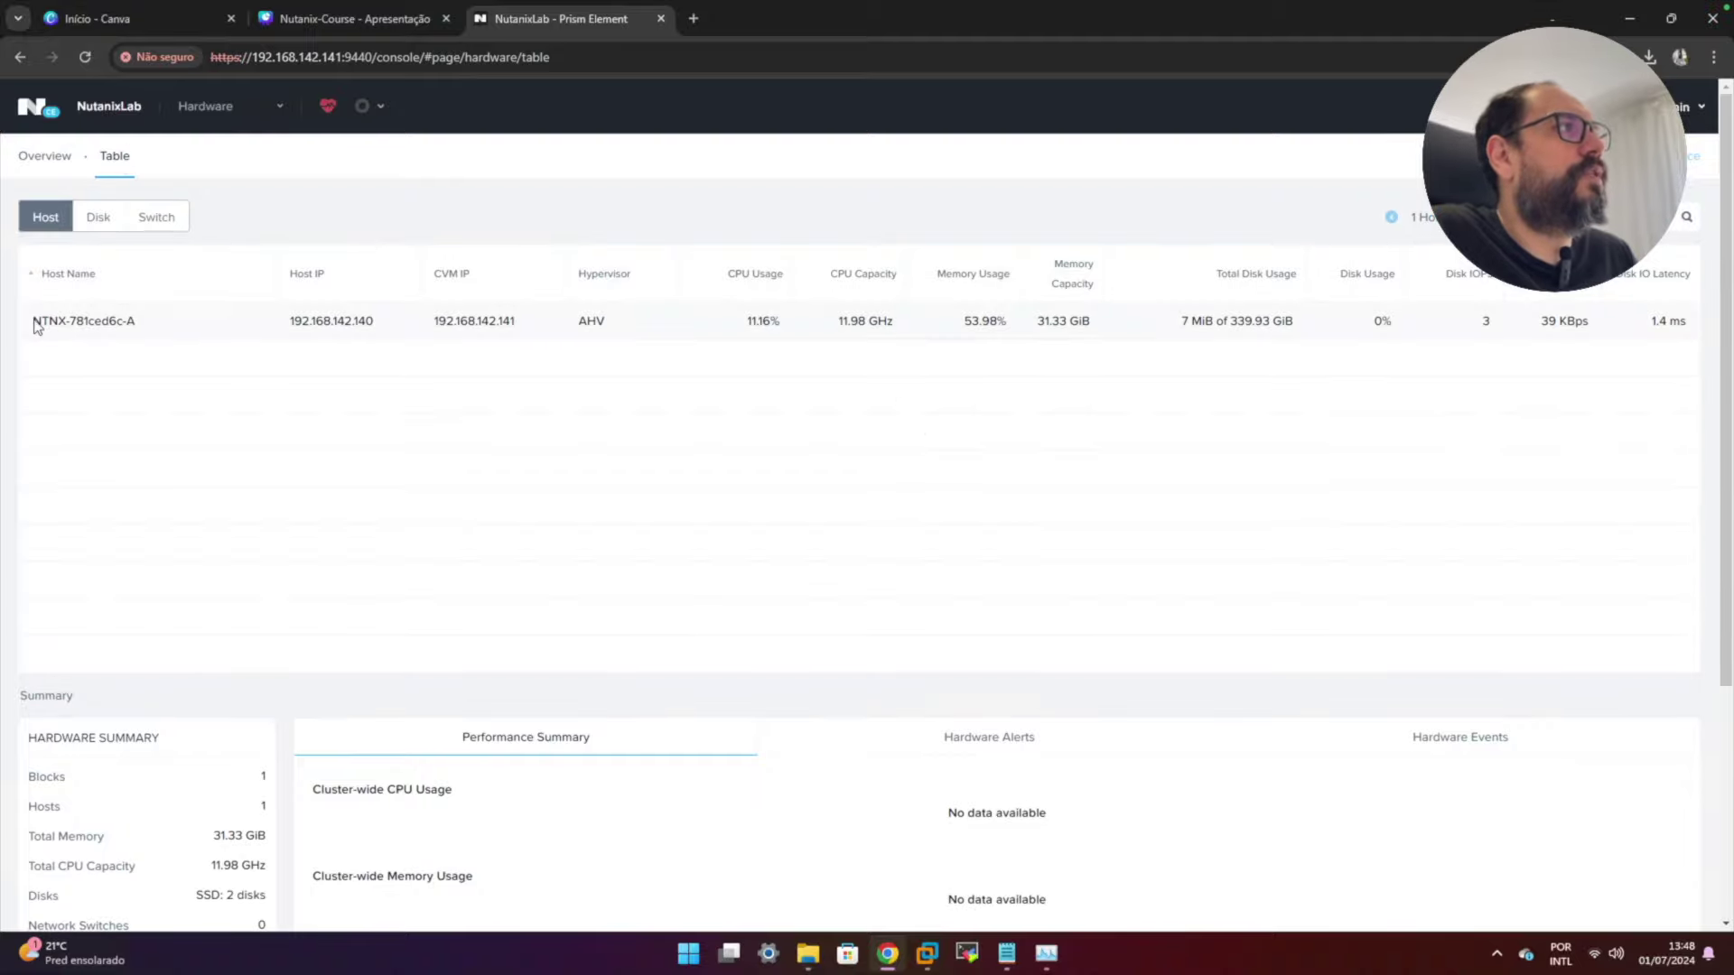
pyautogui.moveTo(36, 327); pyautogui.dragTo(154, 332)
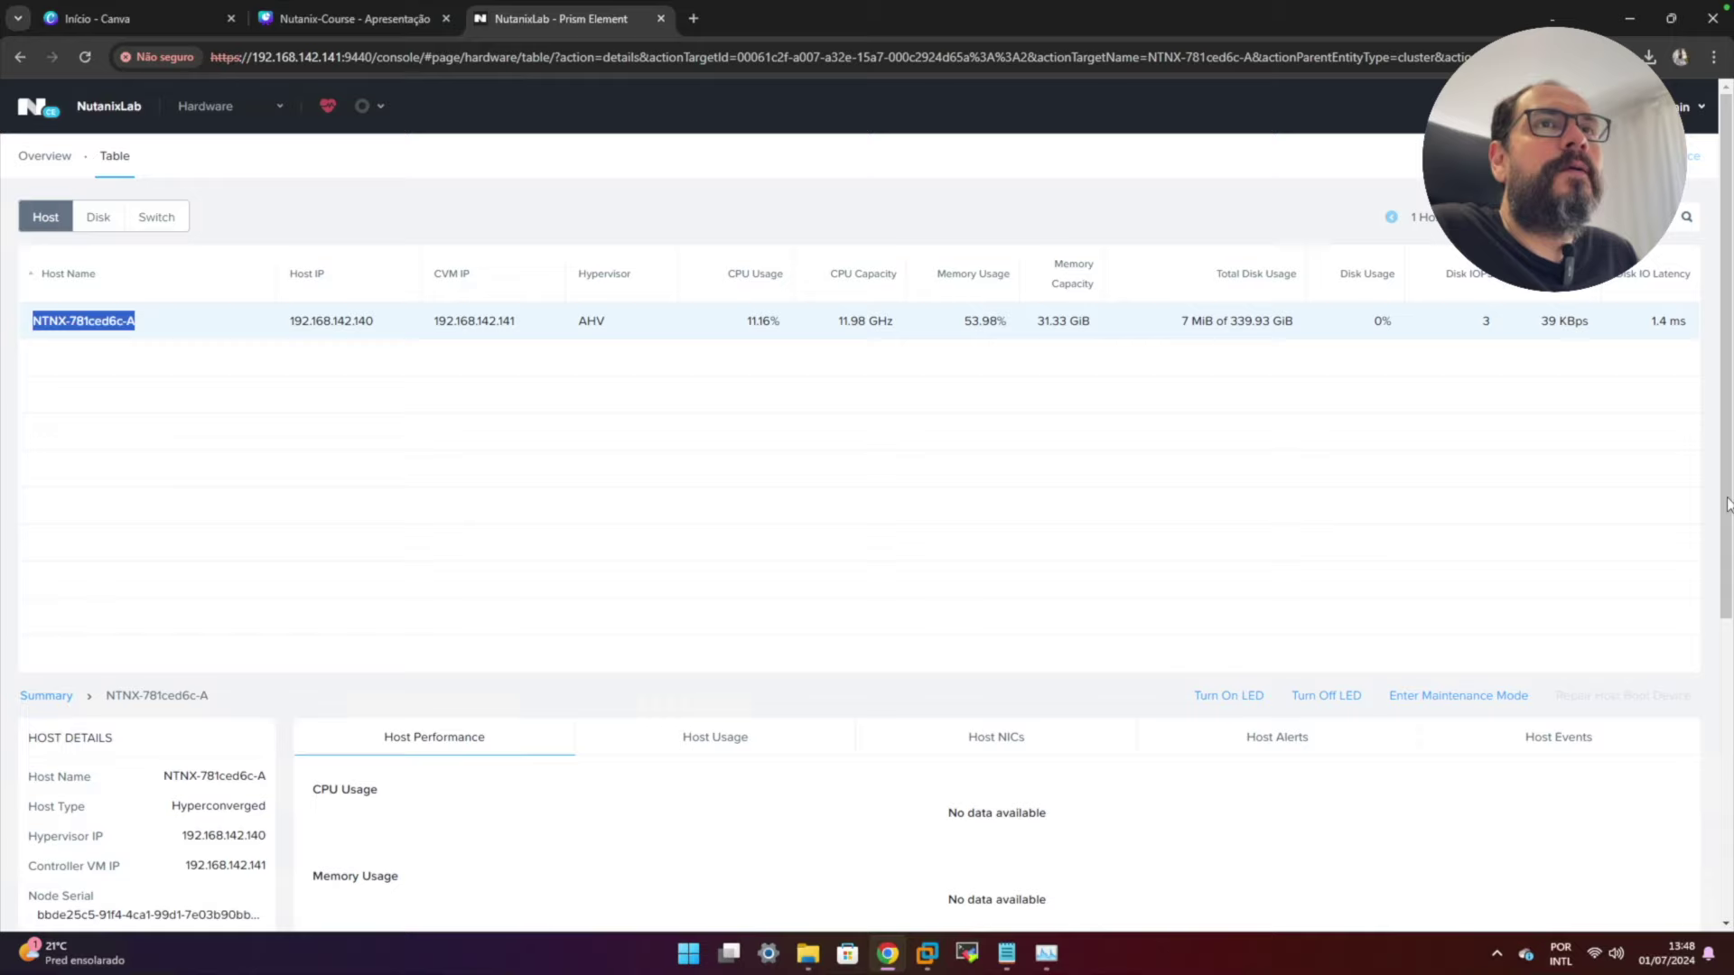
pyautogui.moveTo(1731, 539); pyautogui.dragTo(1731, 780)
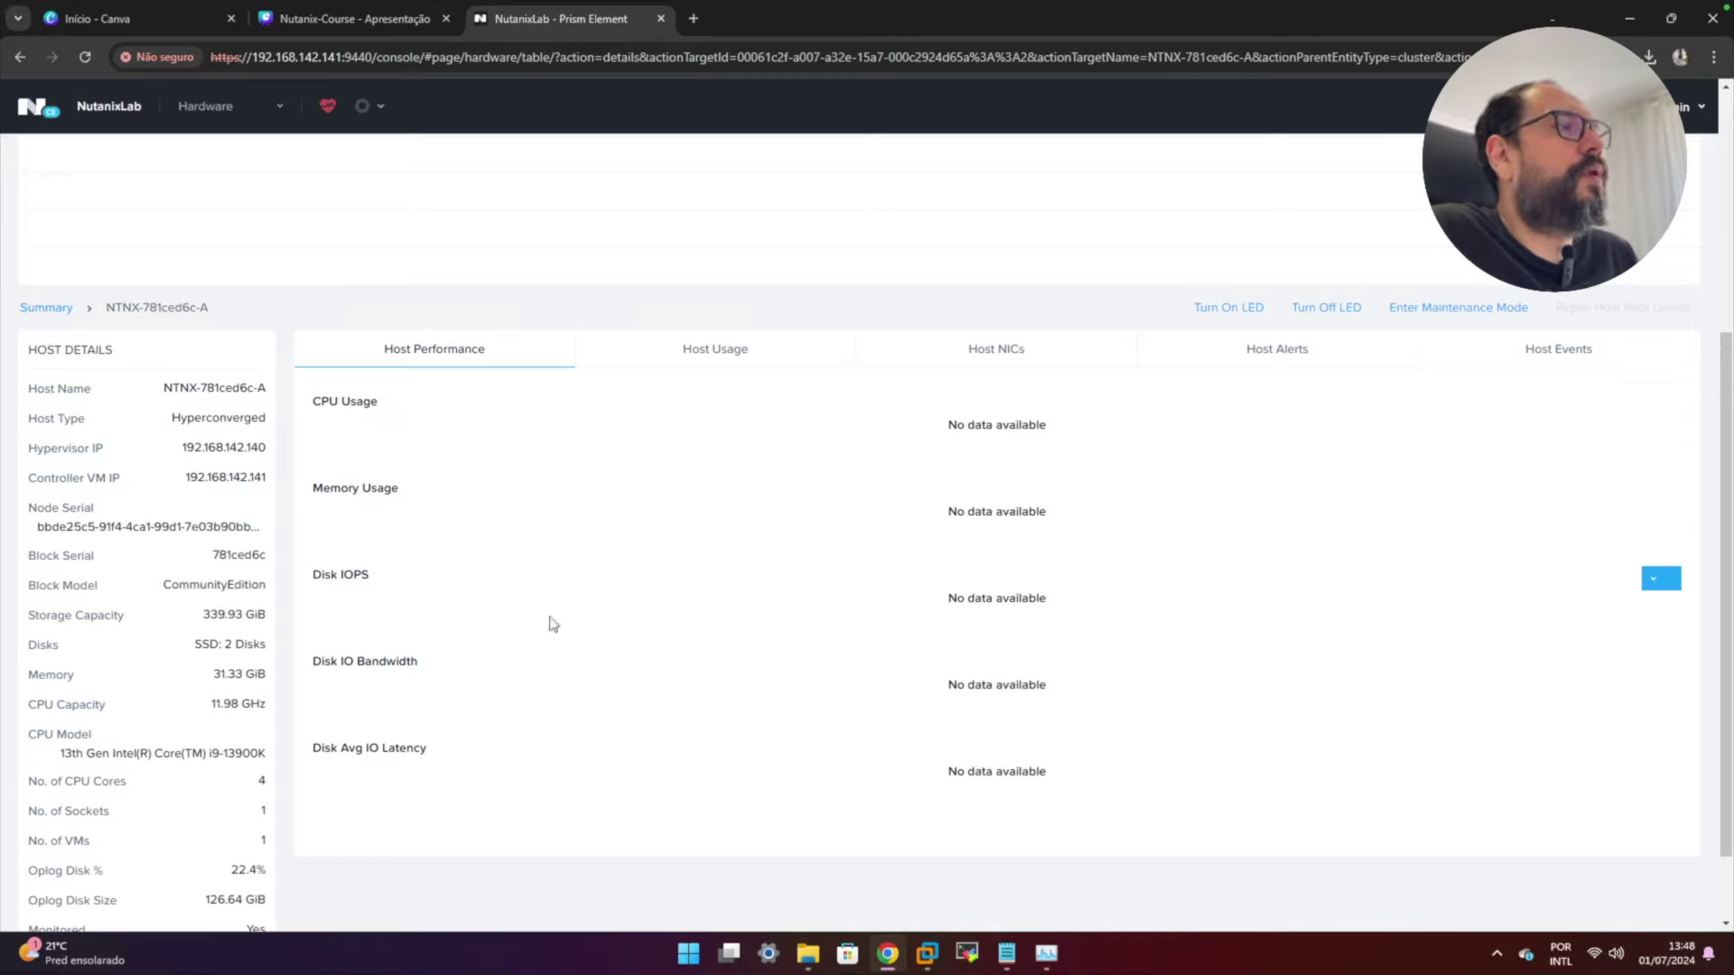
pyautogui.moveTo(1723, 551); pyautogui.dragTo(1722, 271)
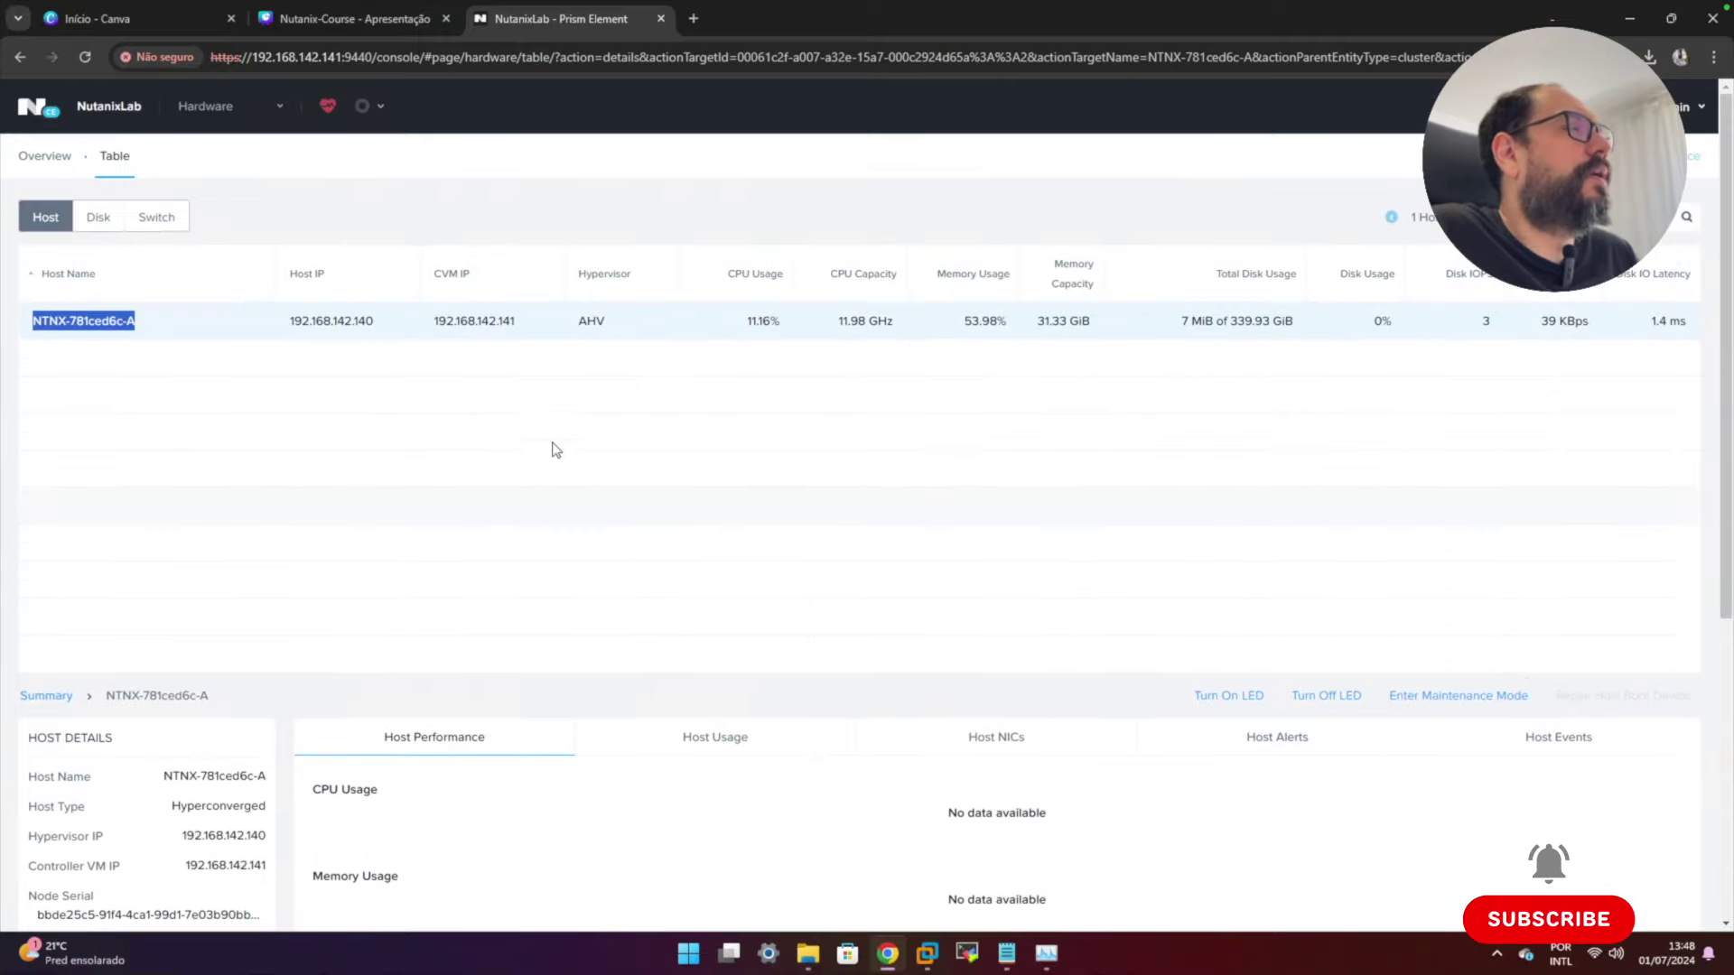
pyautogui.click(244, 116)
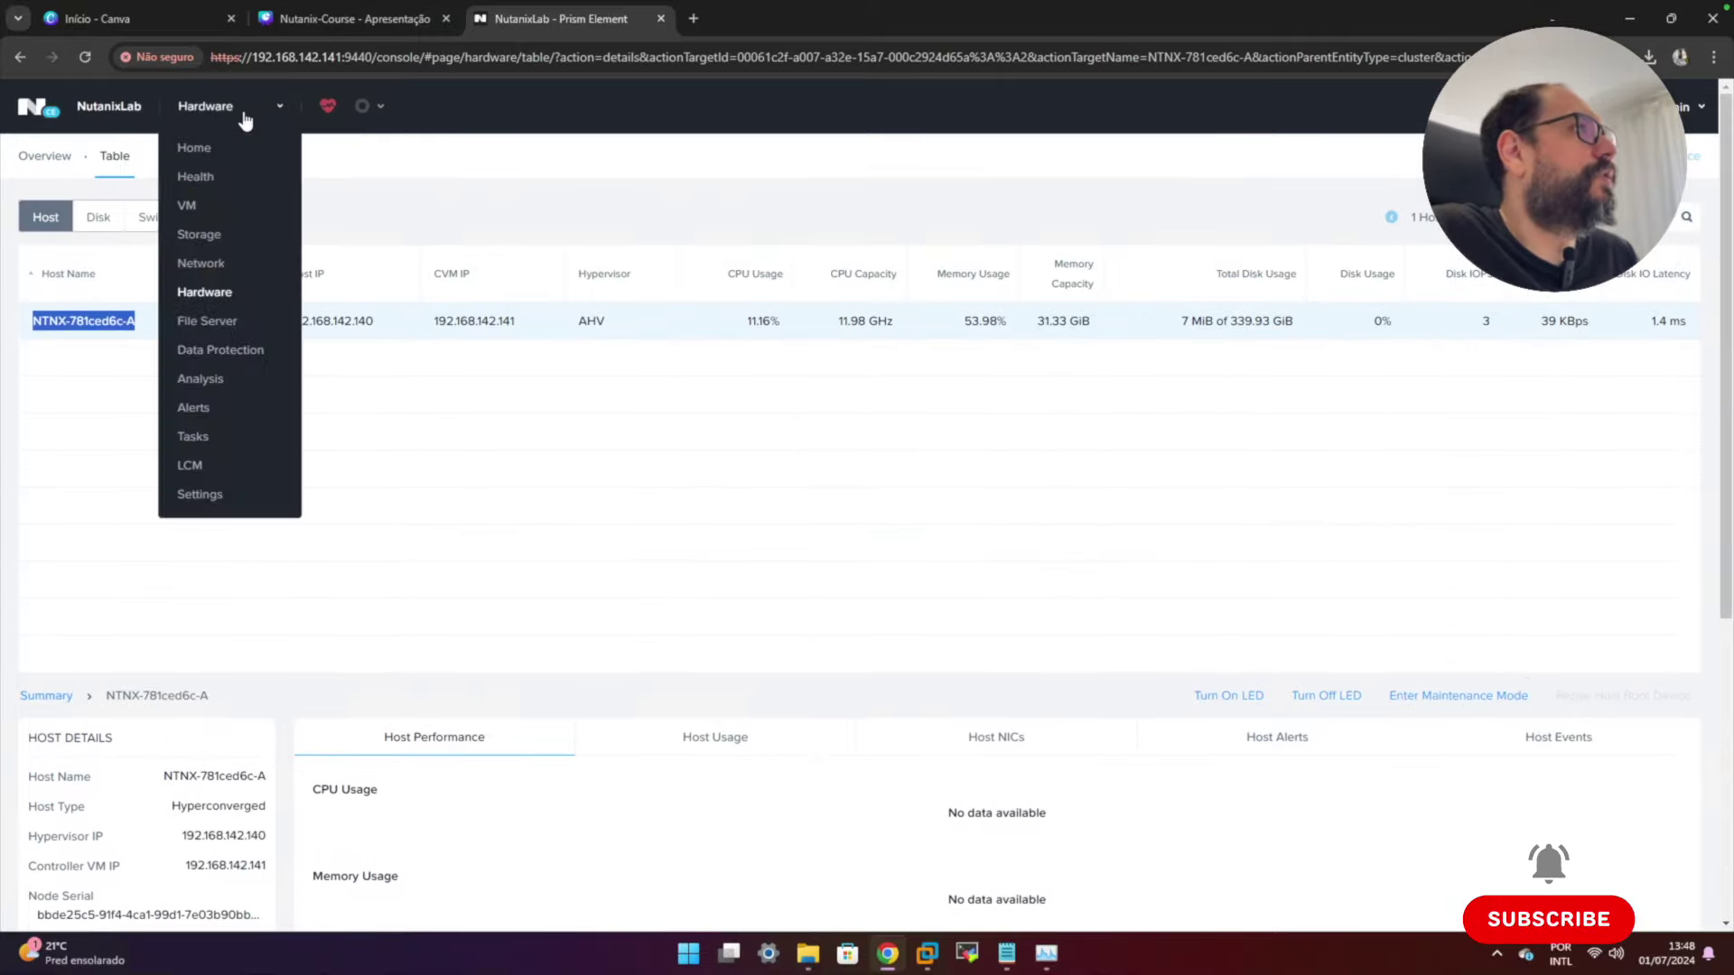
# - Check Analysis and its new-chart options, then Alerts and Tasks, ending on the LCM Best Practices page
pyautogui.click(200, 379)
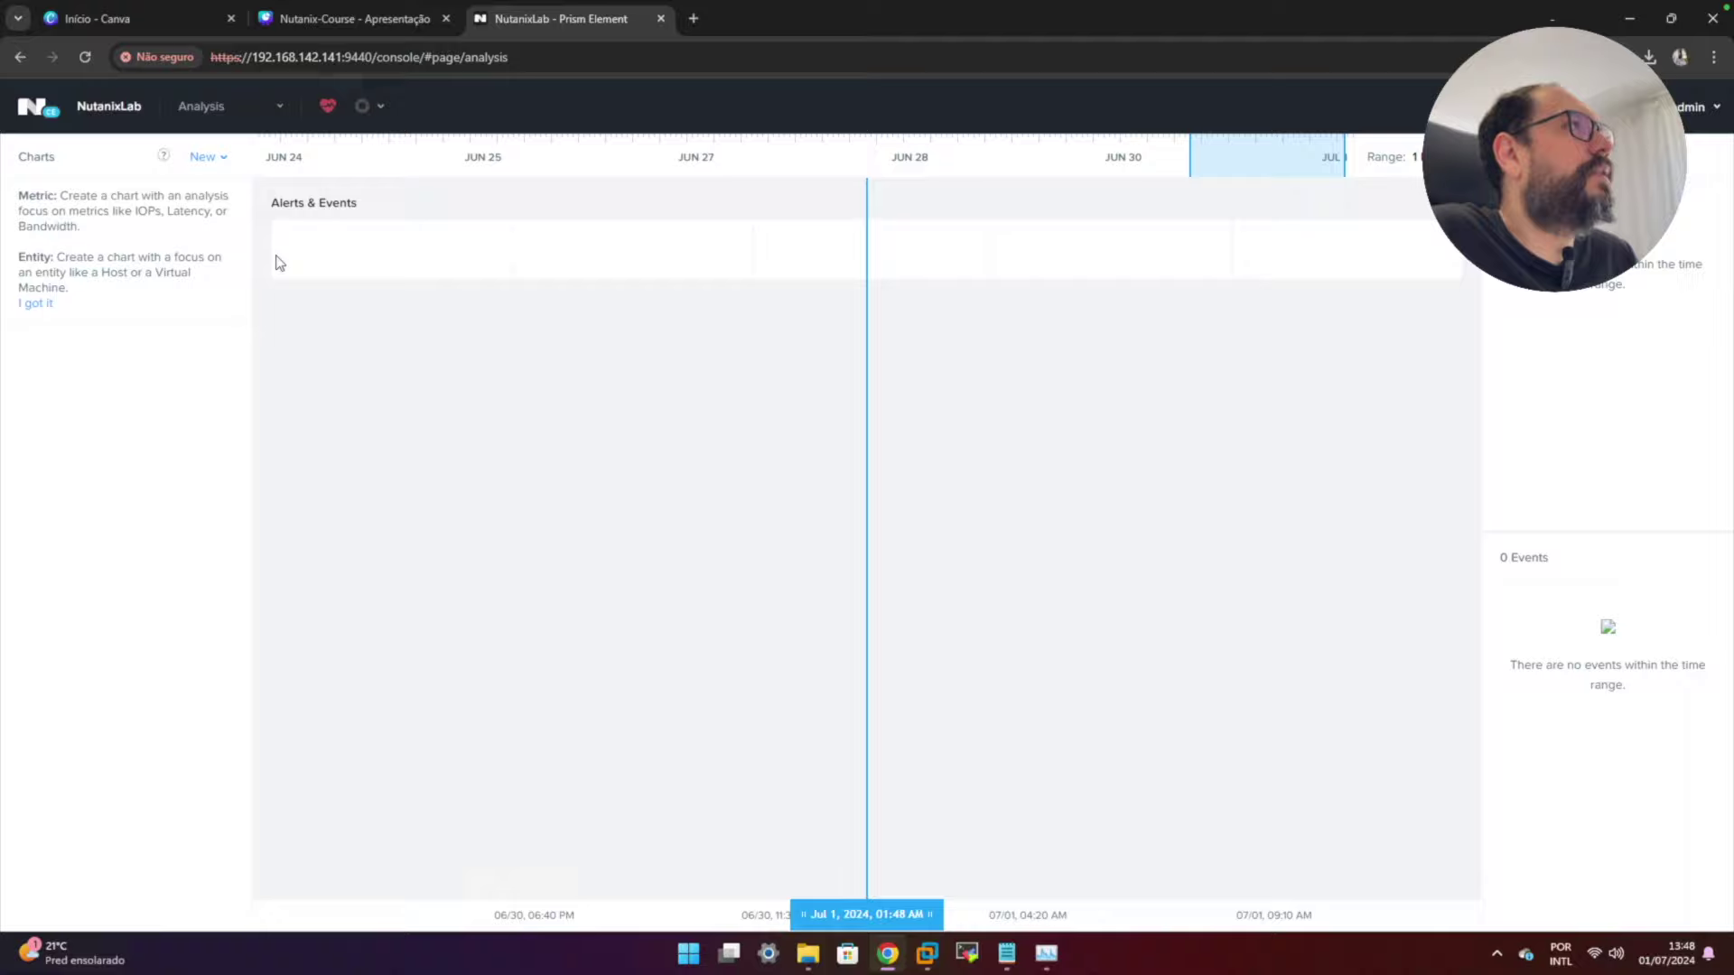
pyautogui.click(223, 162)
pyautogui.click(217, 107)
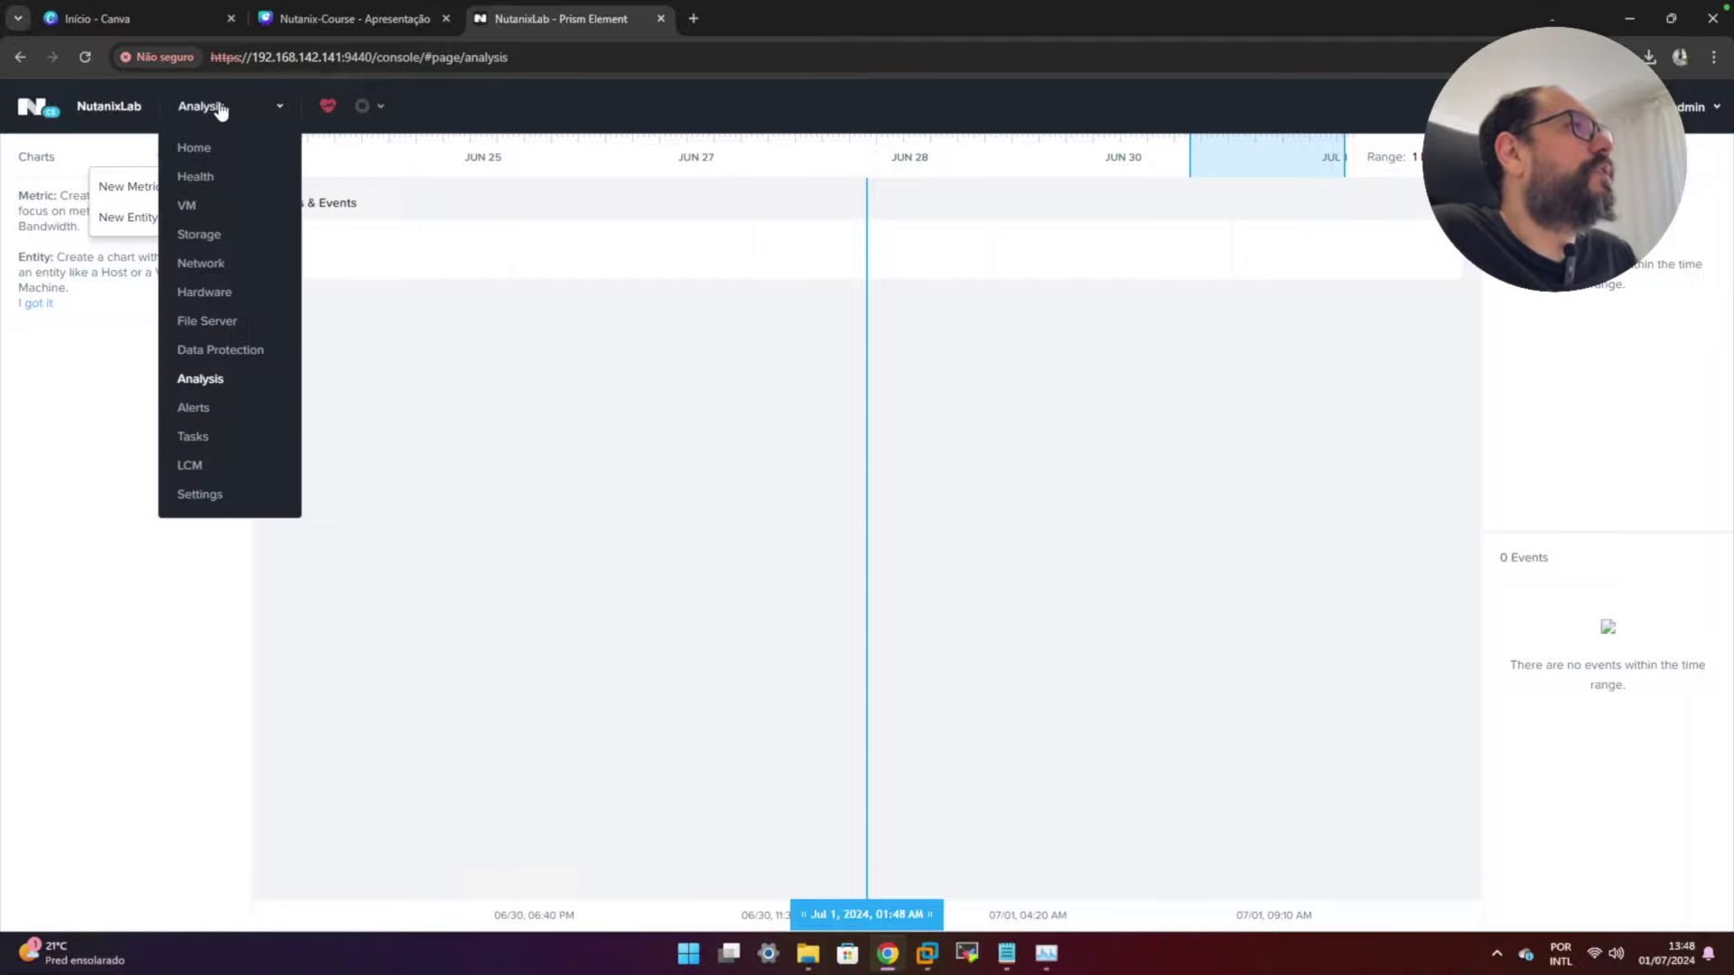
pyautogui.click(200, 406)
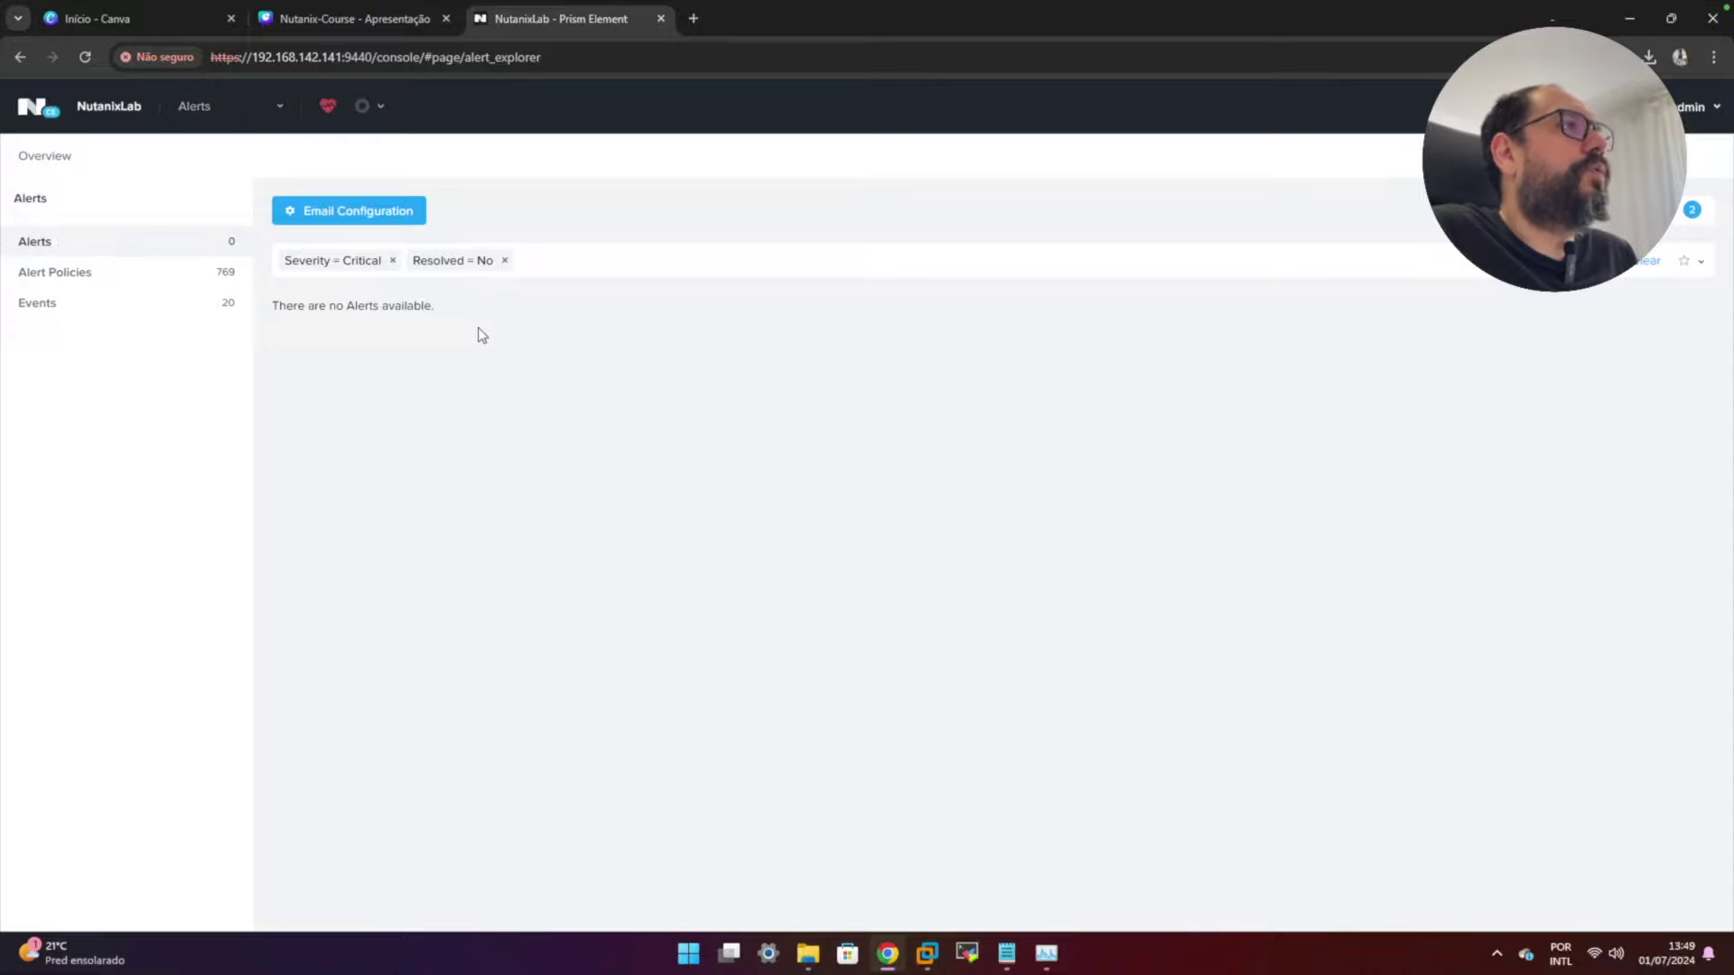
pyautogui.click(271, 107)
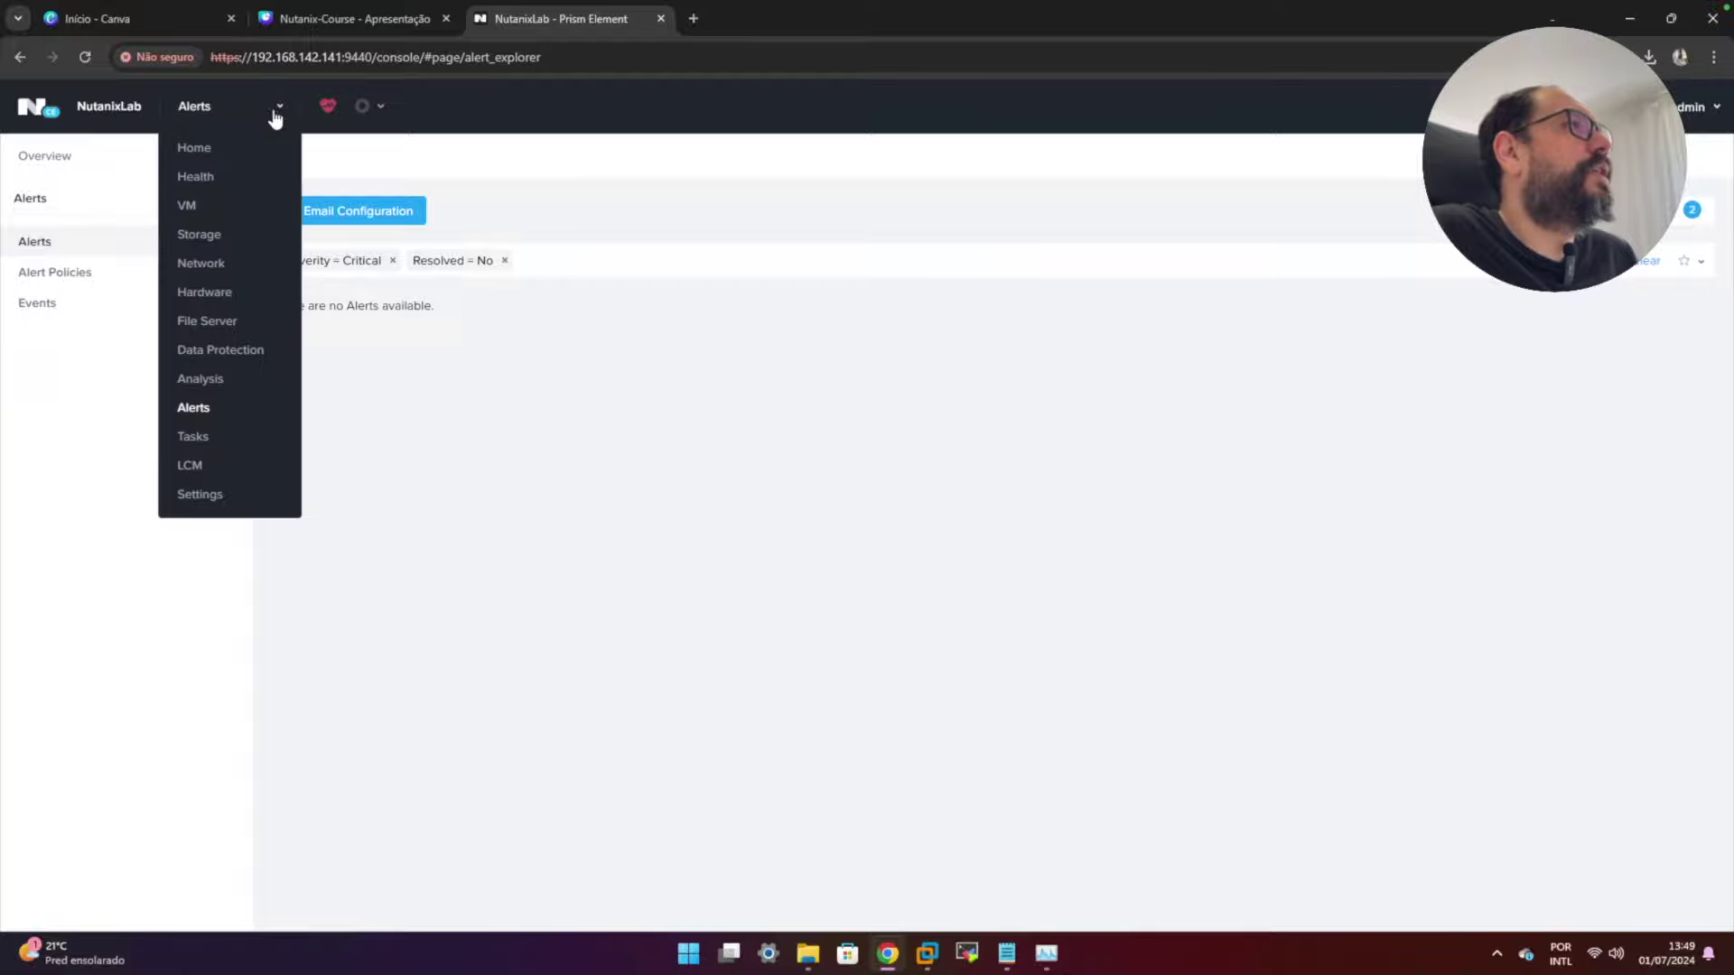
pyautogui.click(209, 438)
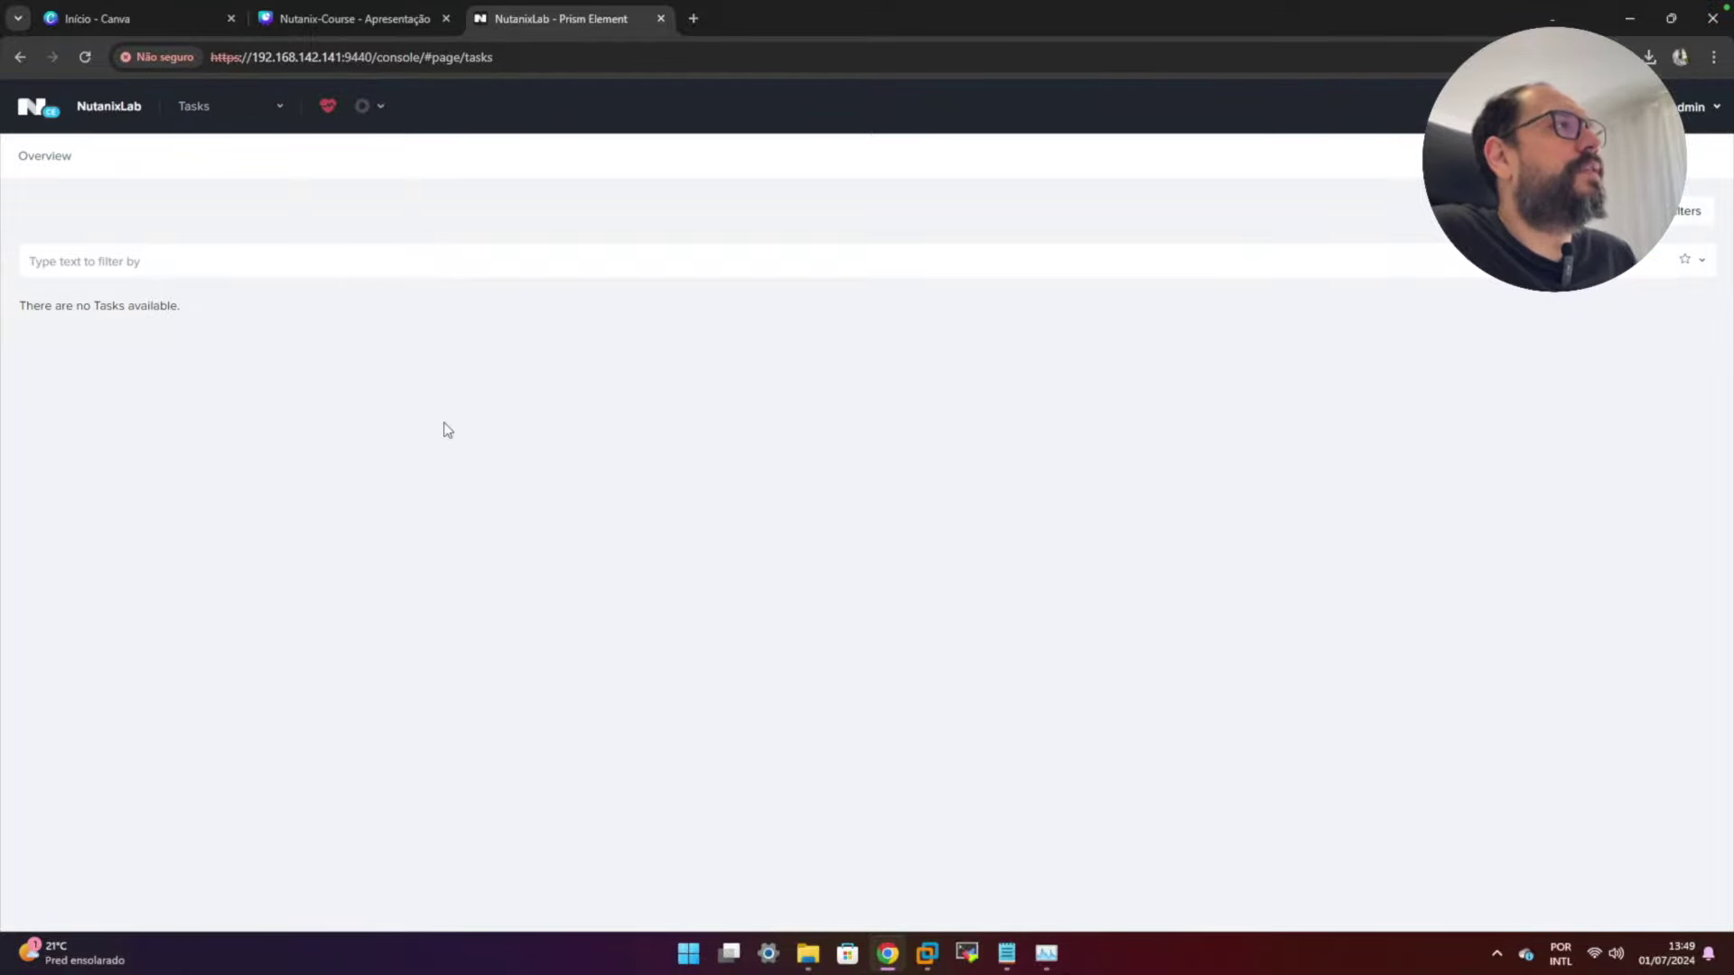
pyautogui.click(281, 107)
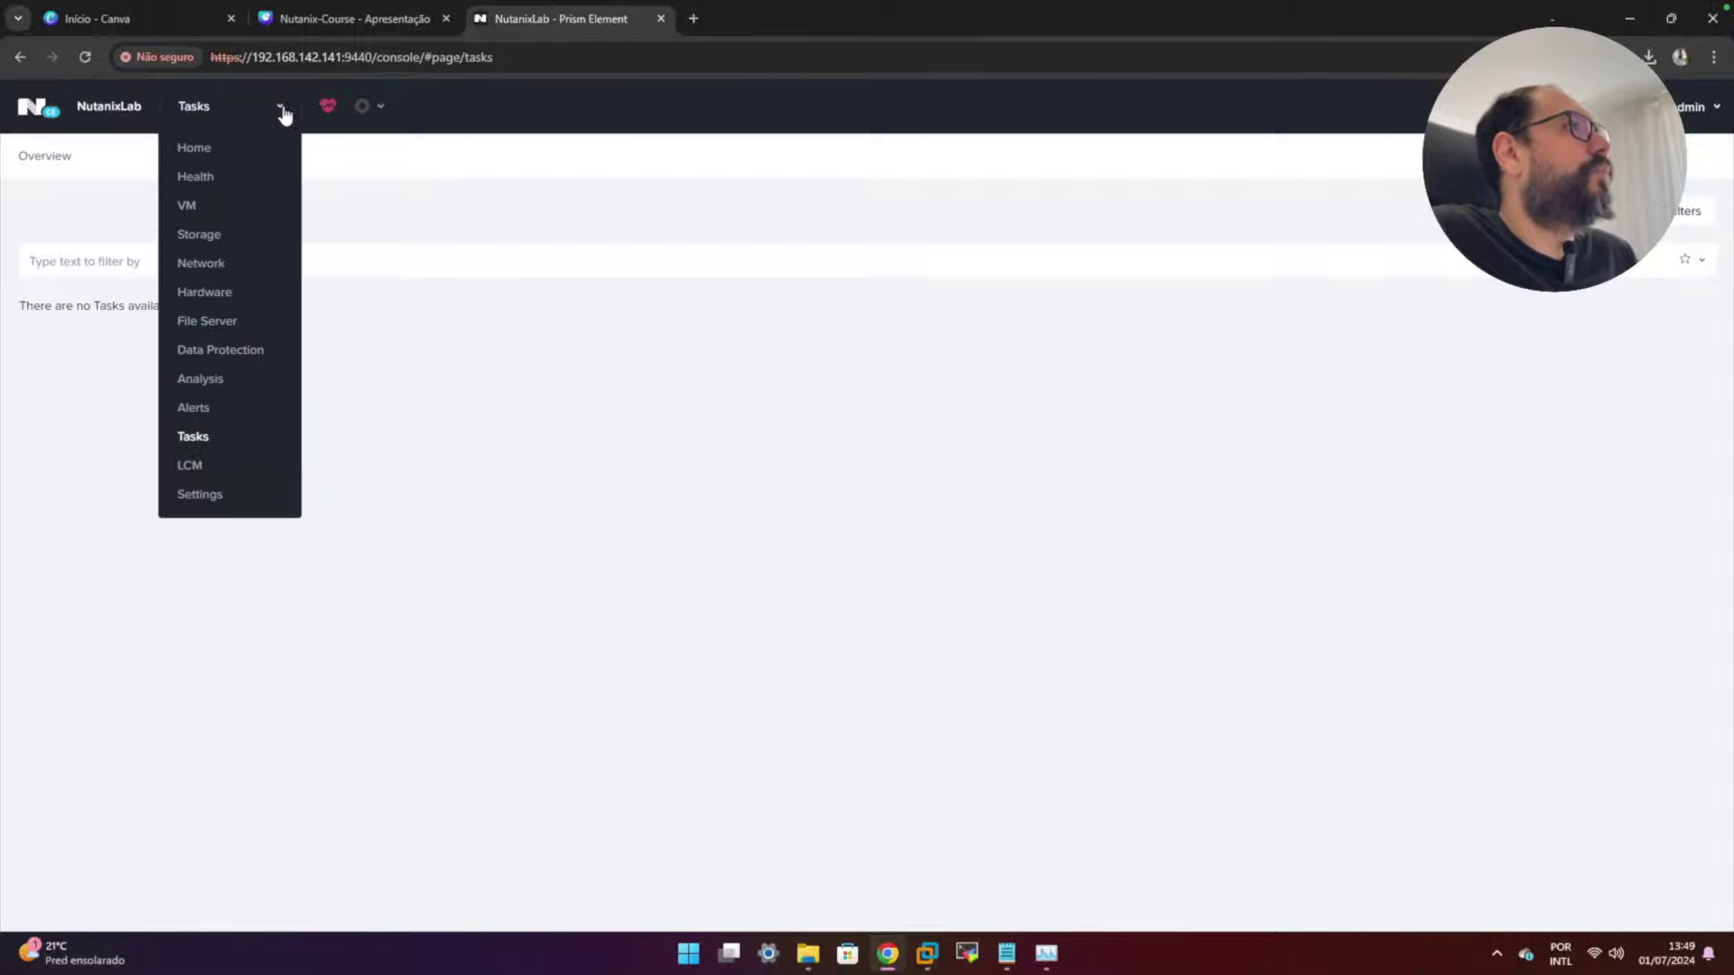
pyautogui.click(192, 466)
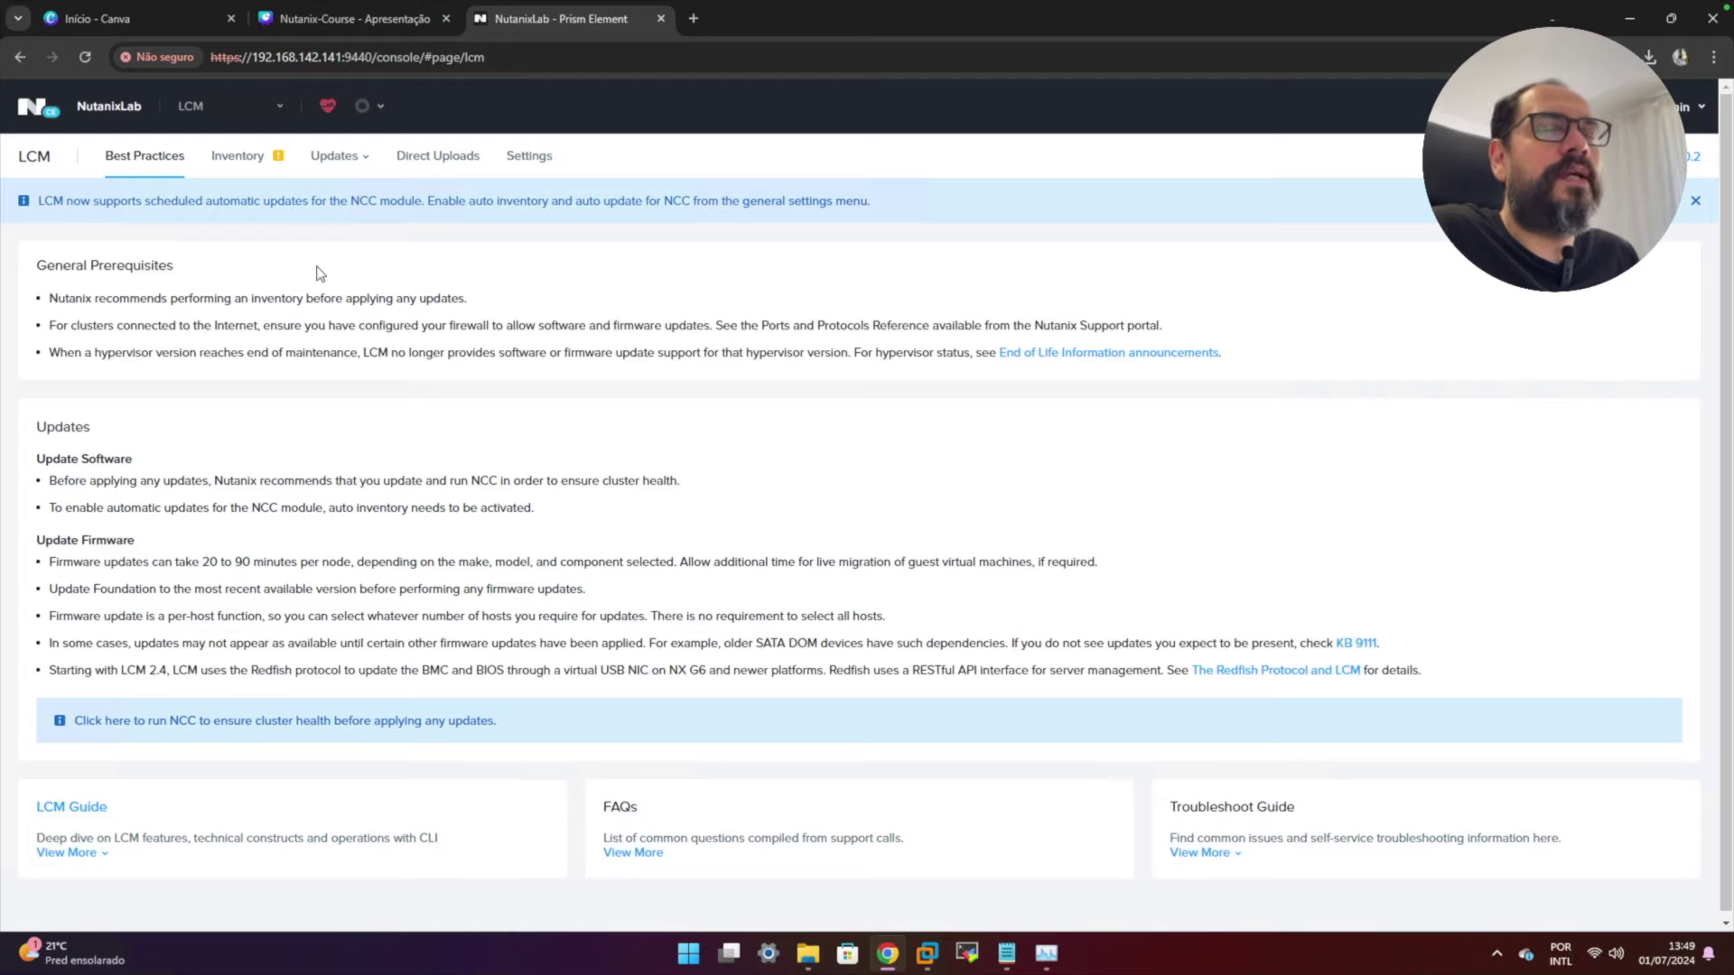
pyautogui.click(280, 108)
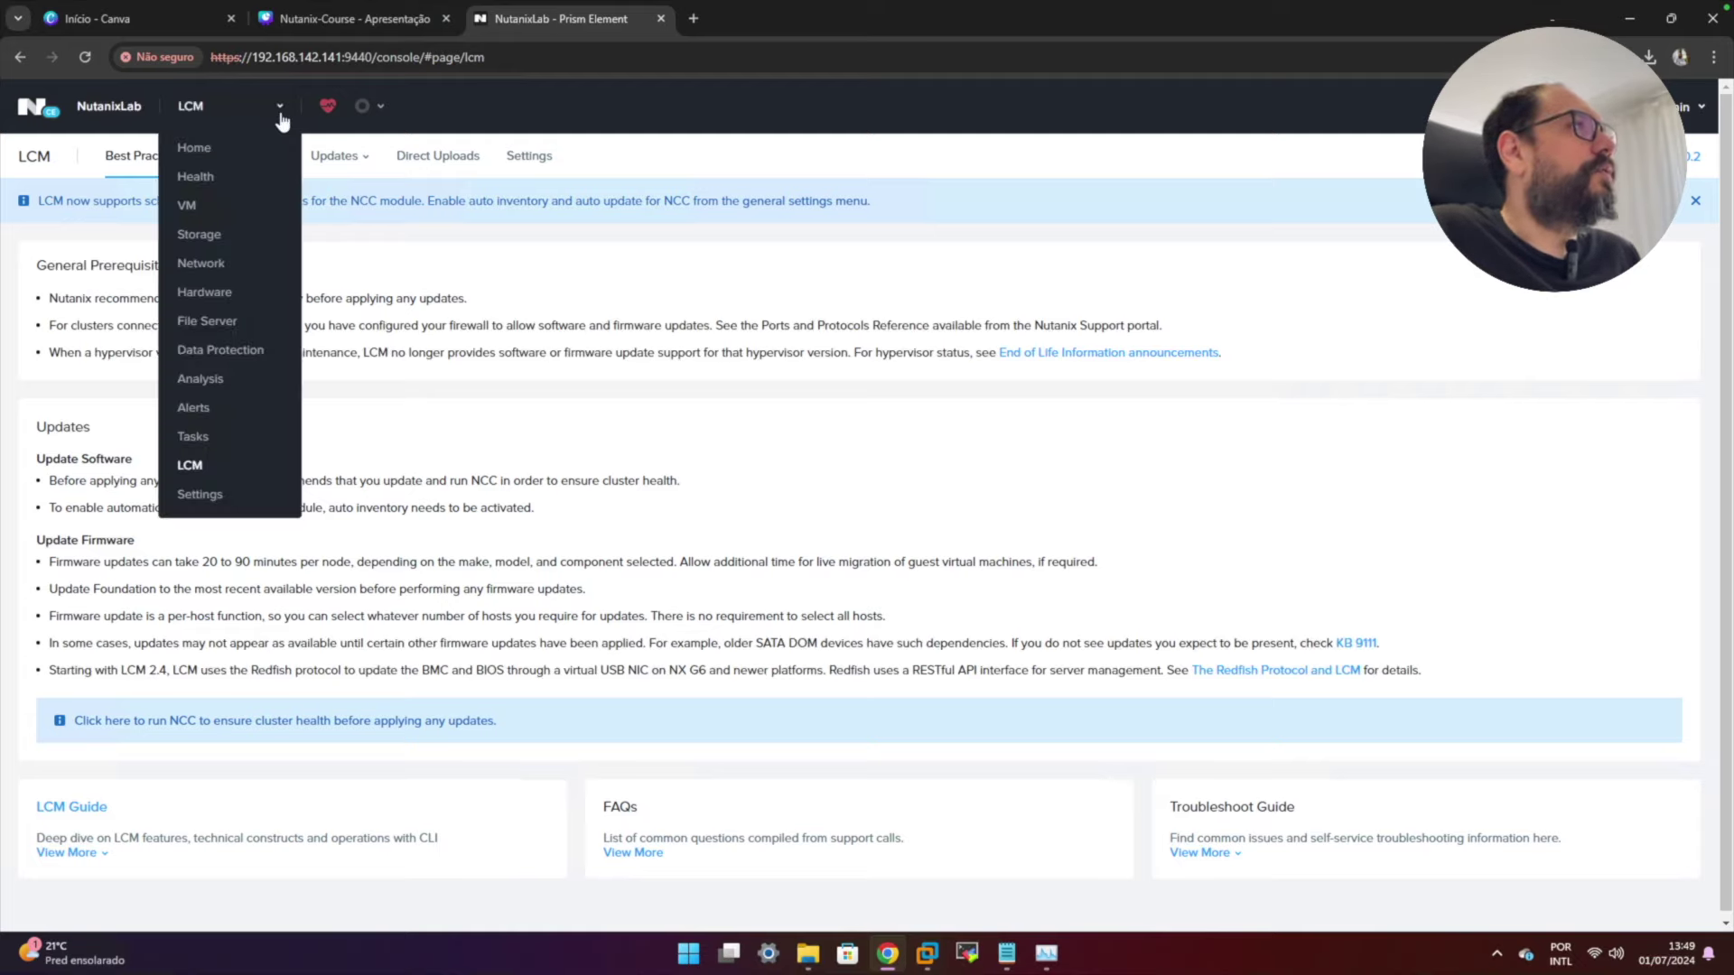
# - In Settings, view the cluster details, including the name and FQDN fields
pyautogui.click(193, 500)
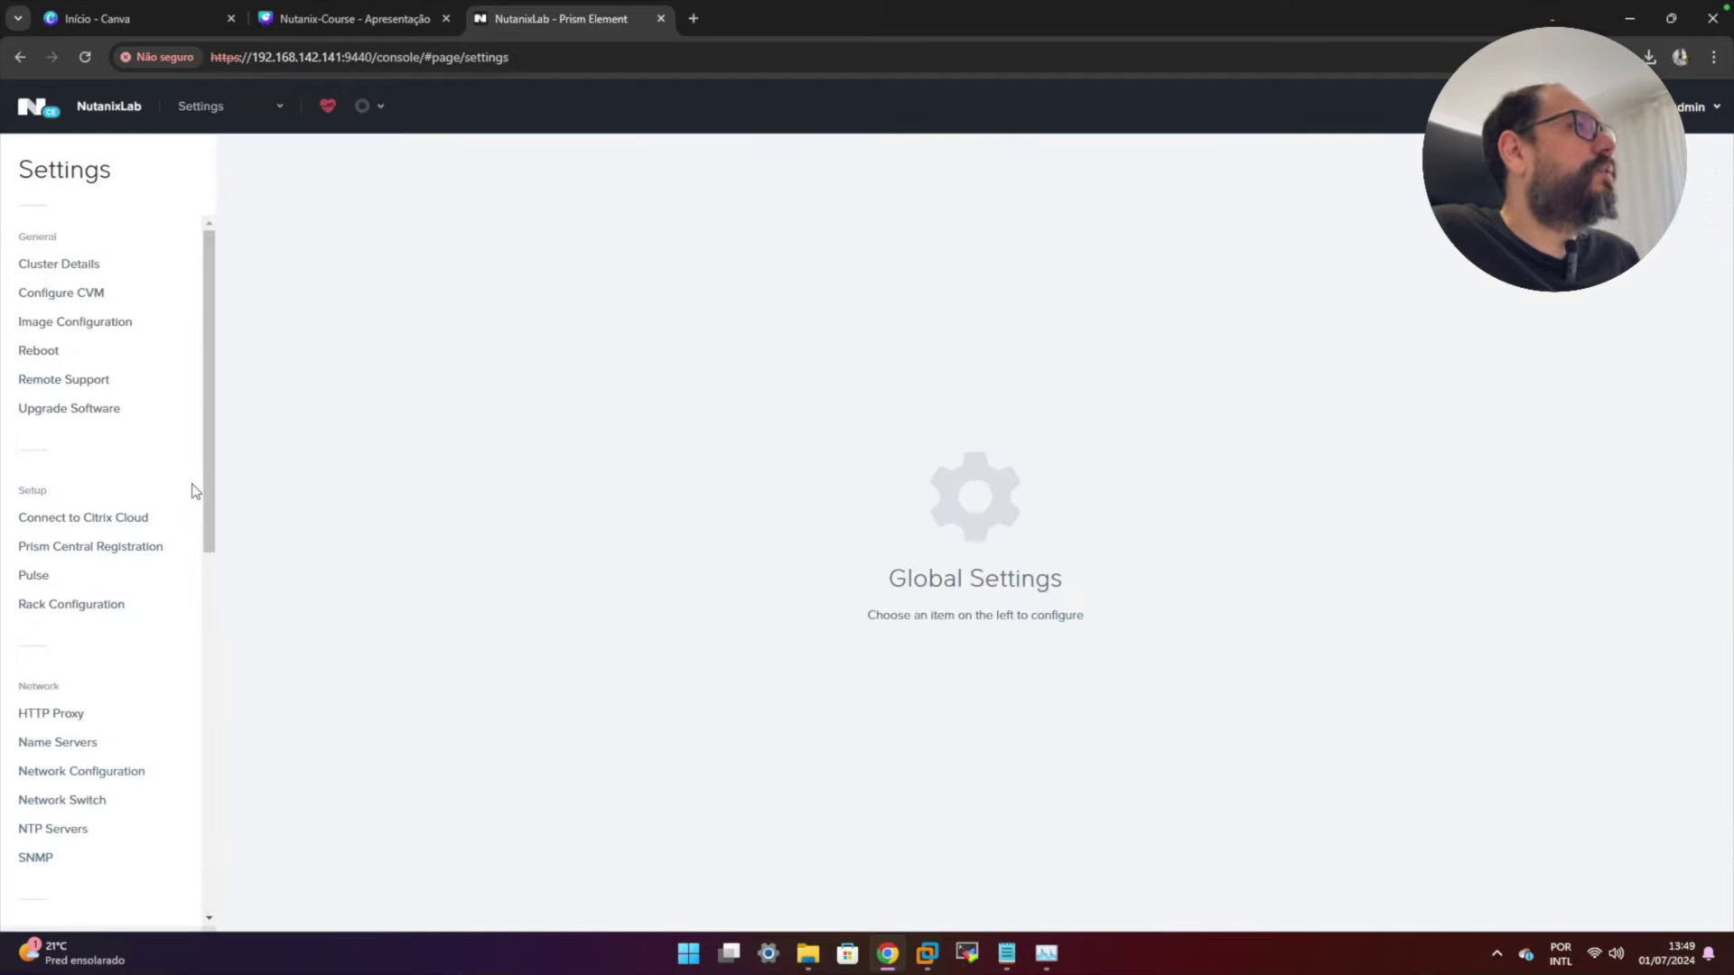
pyautogui.moveTo(214, 256); pyautogui.dragTo(243, 232)
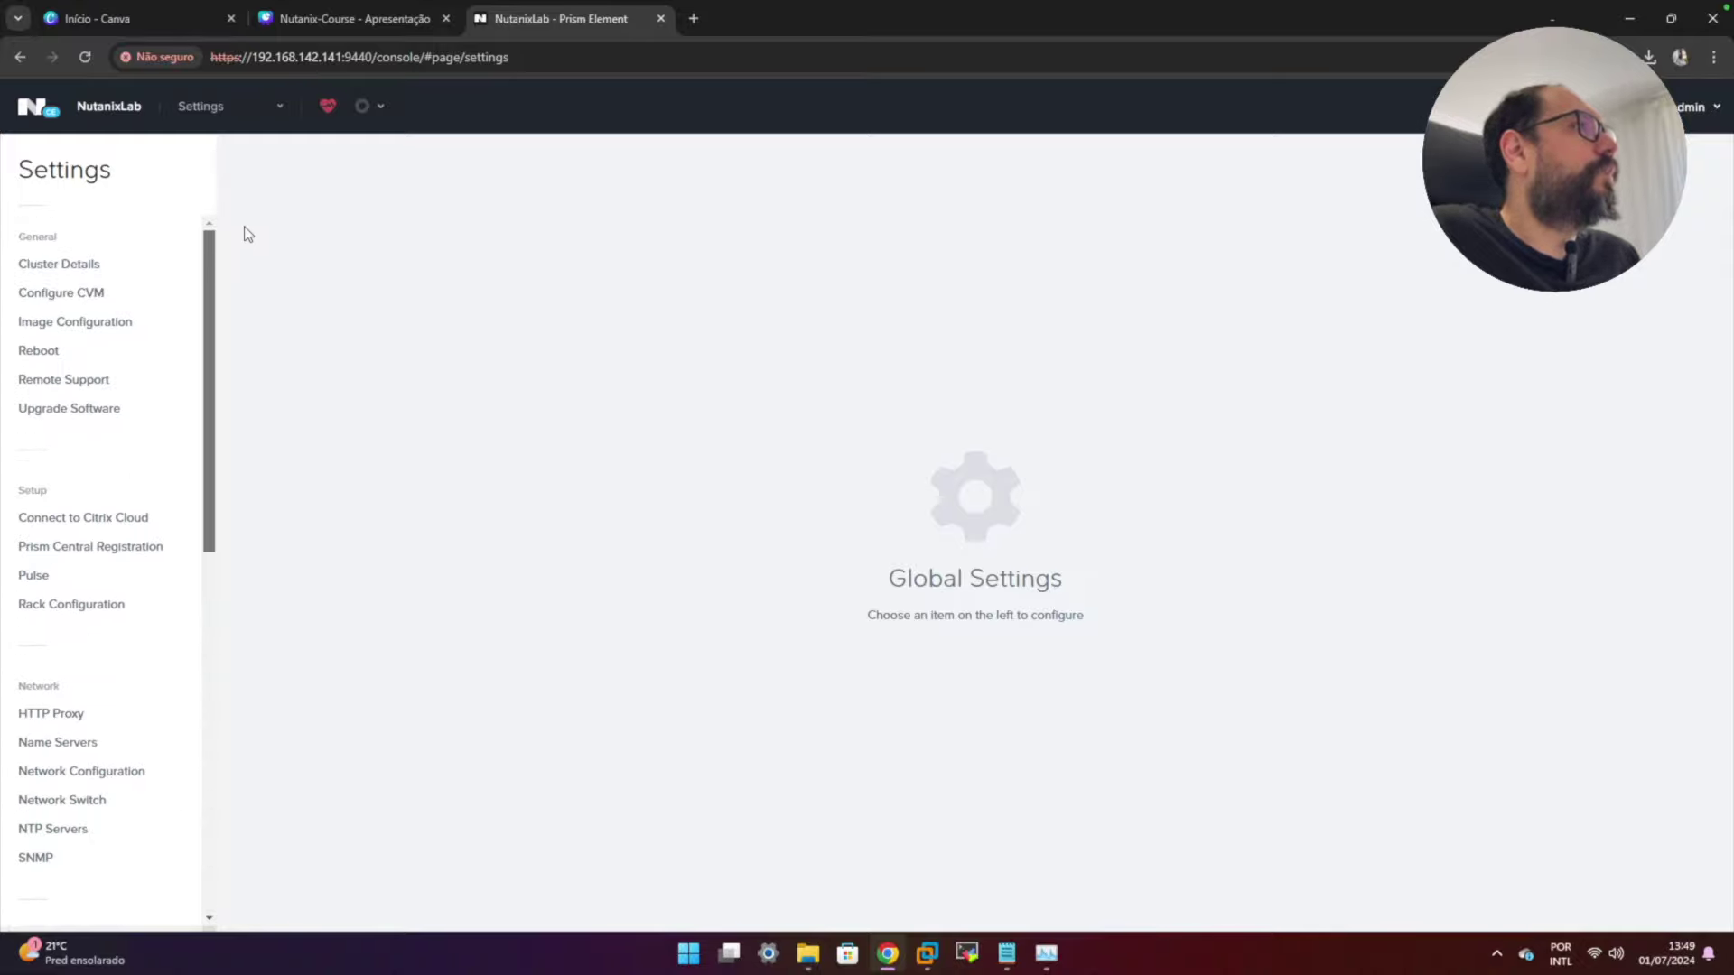
pyautogui.click(74, 264)
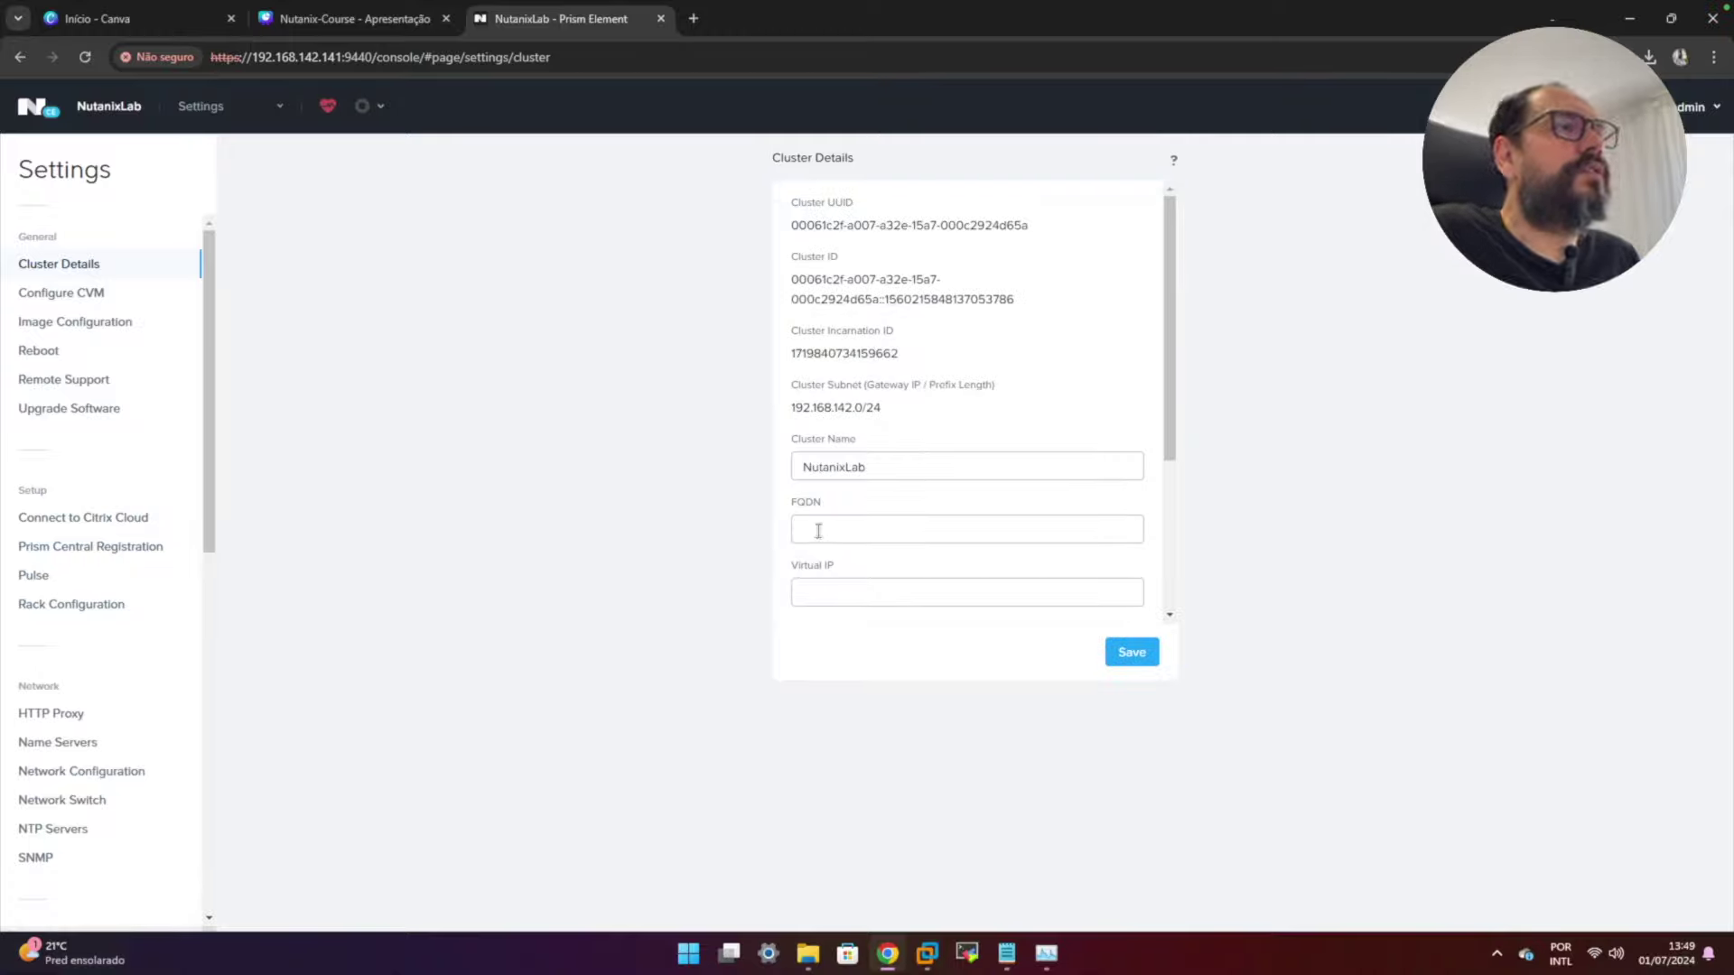
pyautogui.click(818, 531)
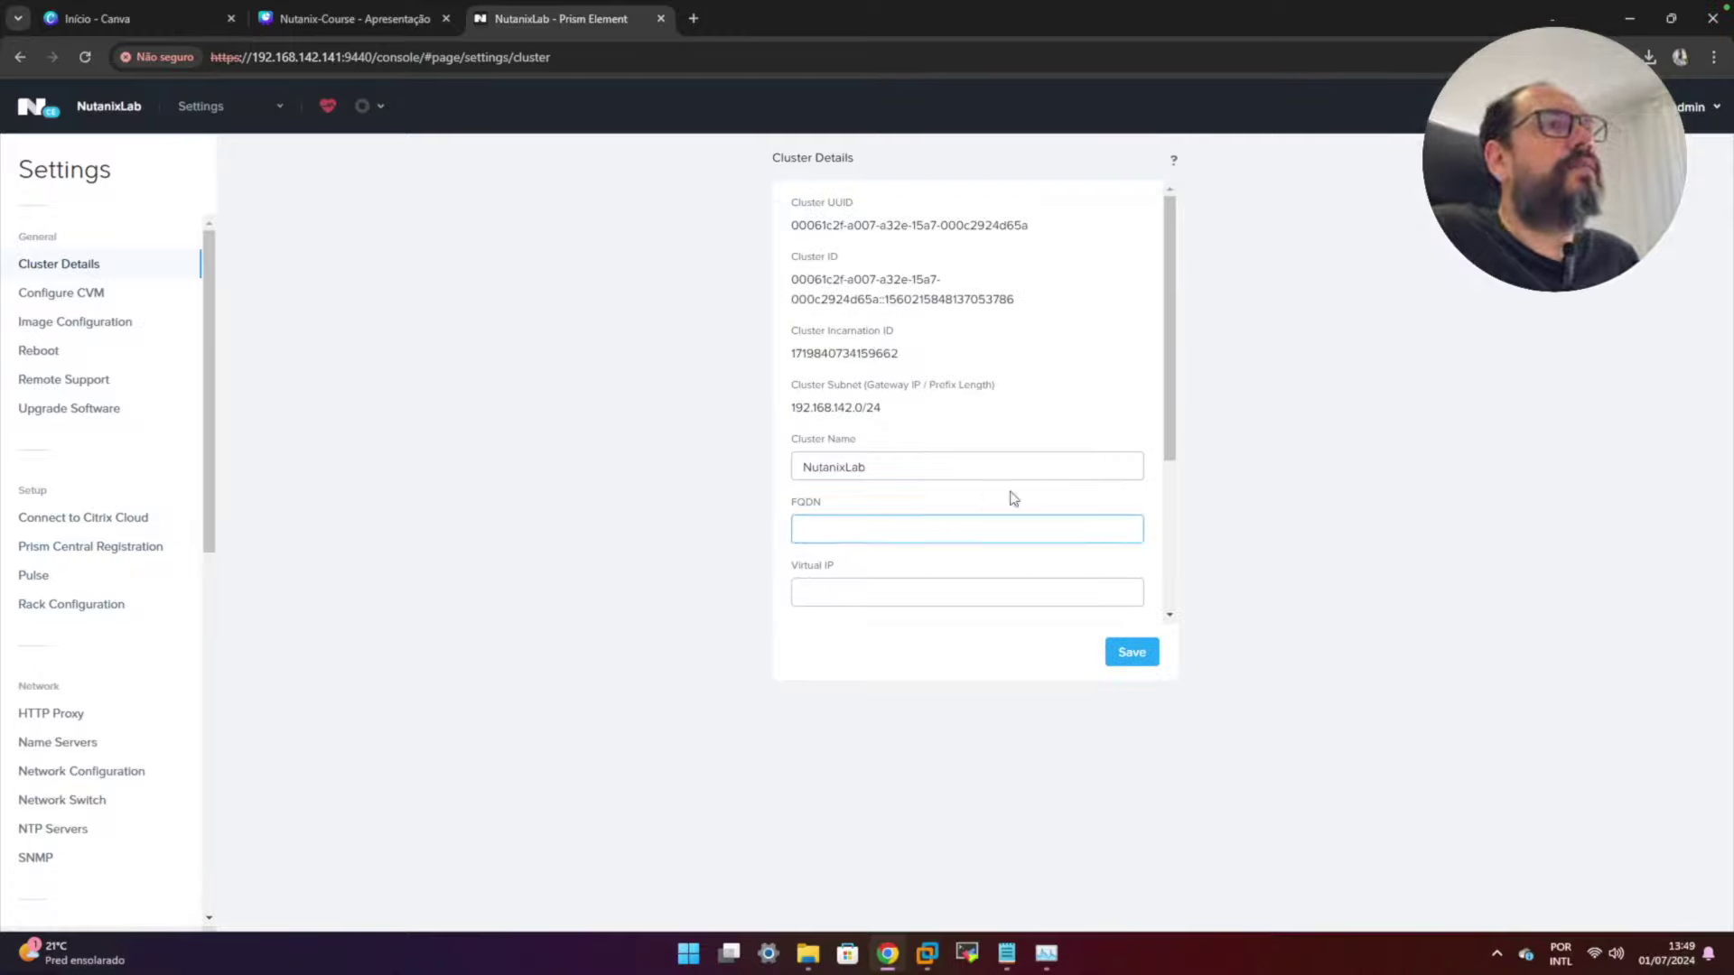
pyautogui.moveTo(1171, 406); pyautogui.dragTo(1163, 258)
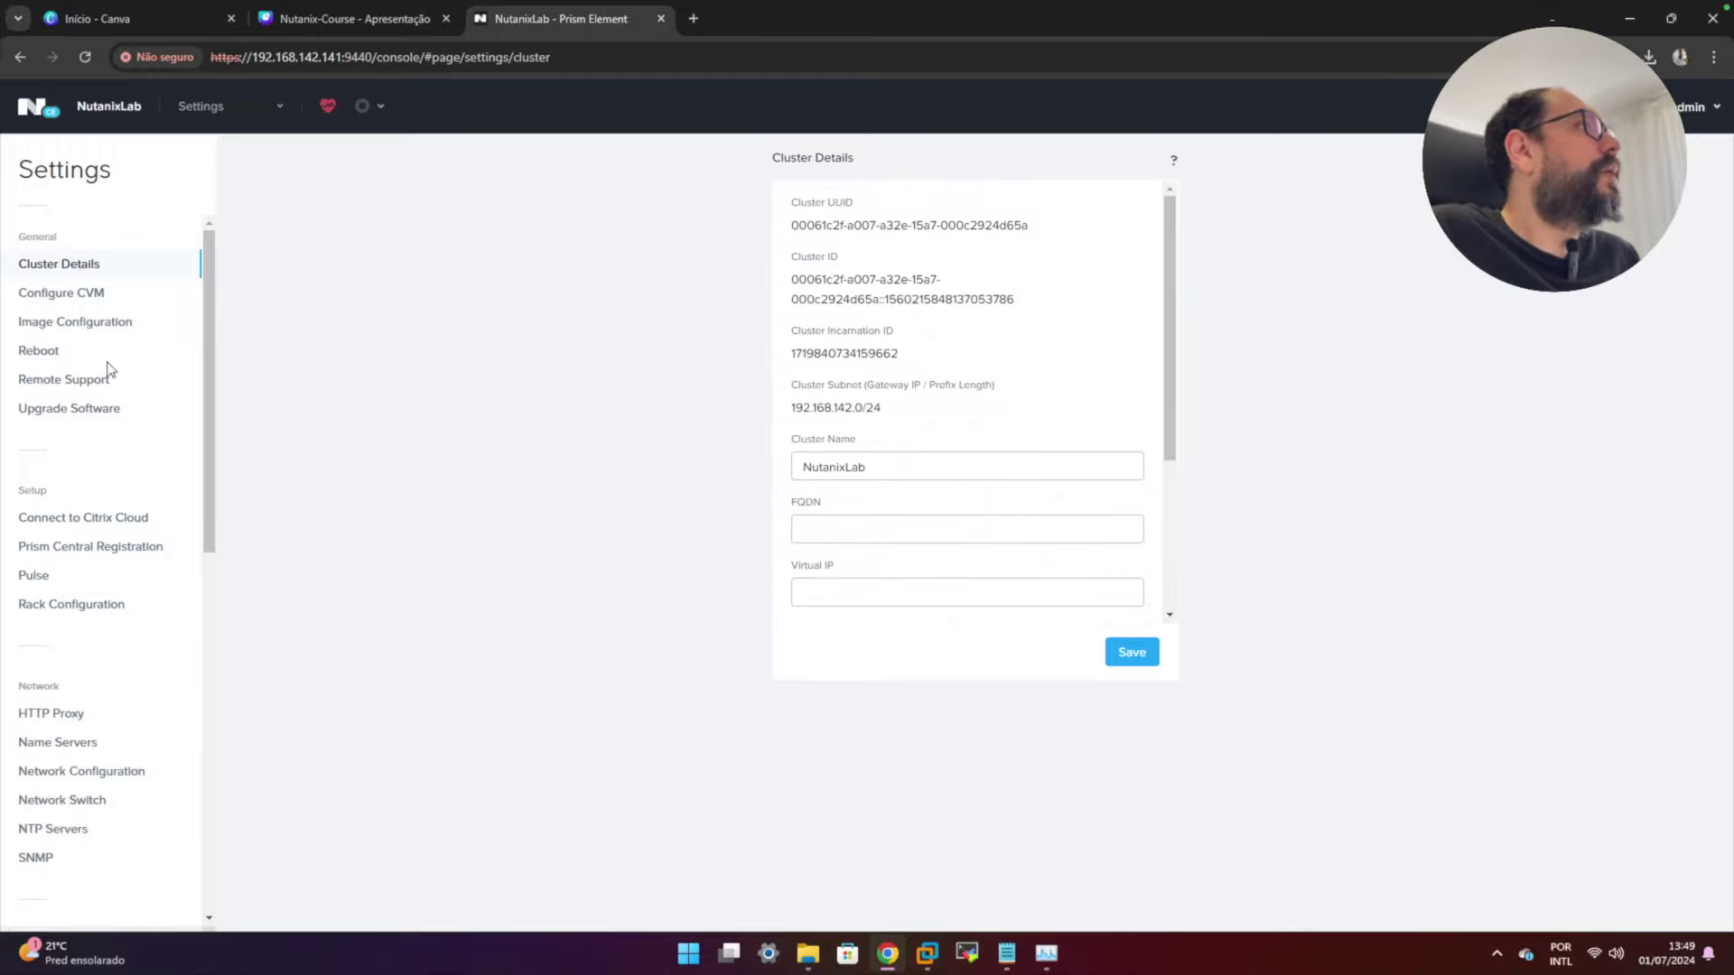
# - Keep the CVM memory at 16 GB in Configure CVM, then return to the NutanixLab Home dashboard
pyautogui.click(51, 289)
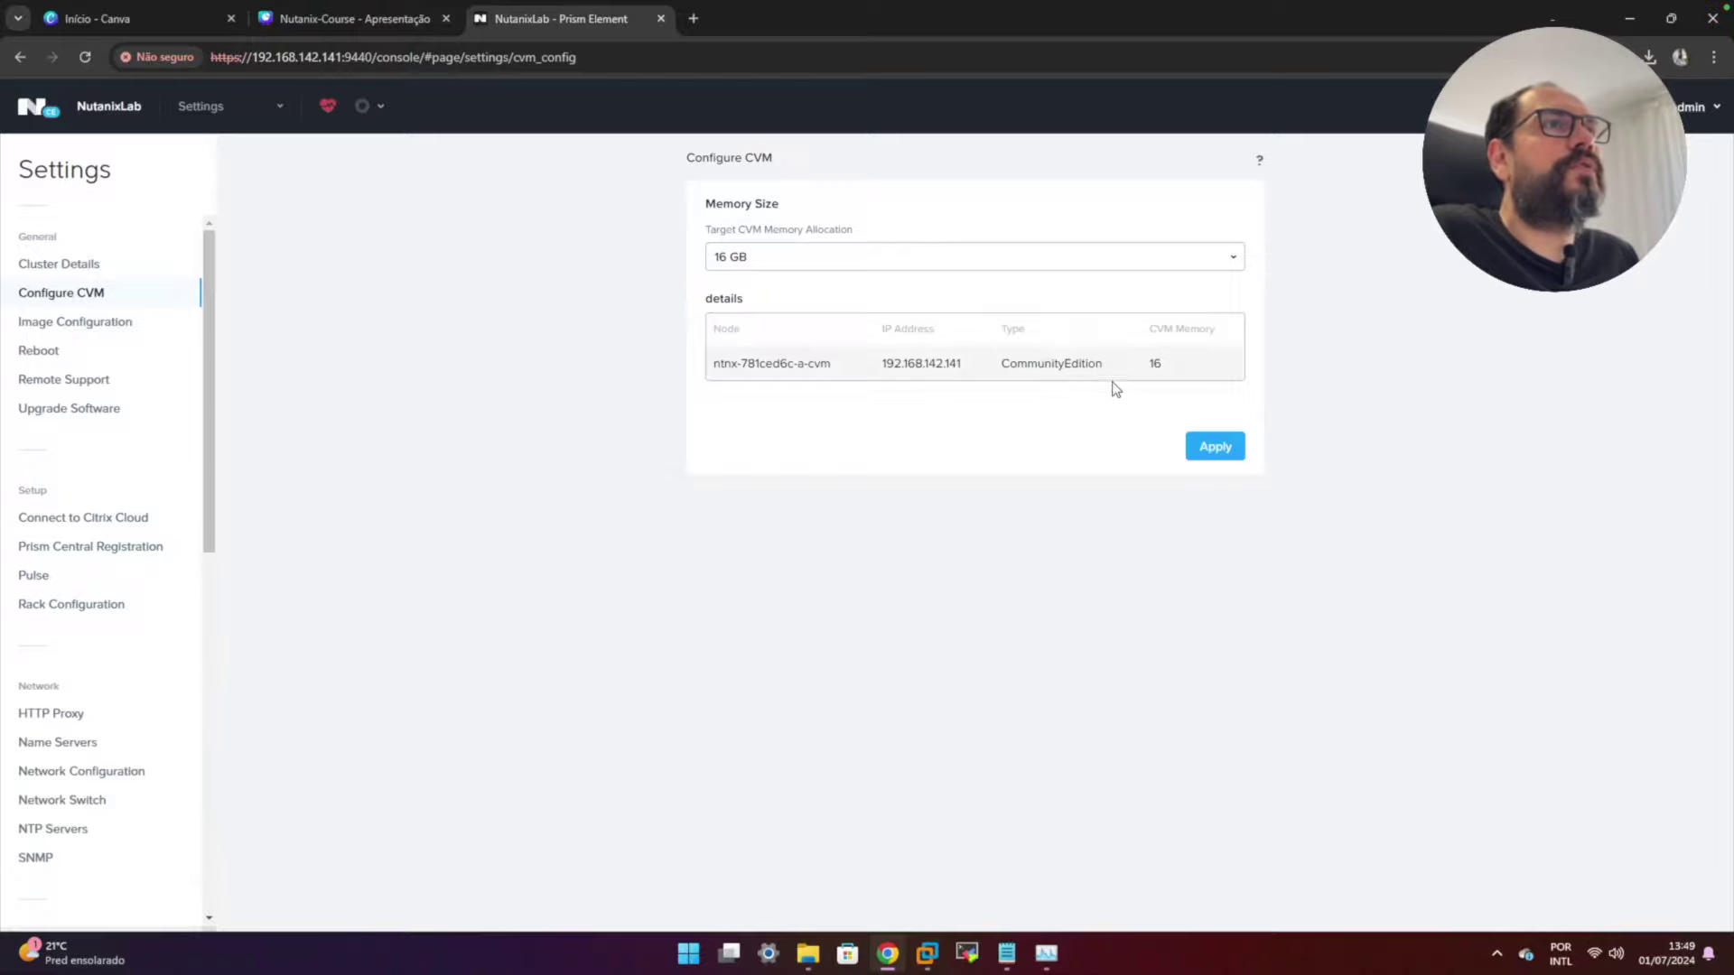
pyautogui.click(782, 260)
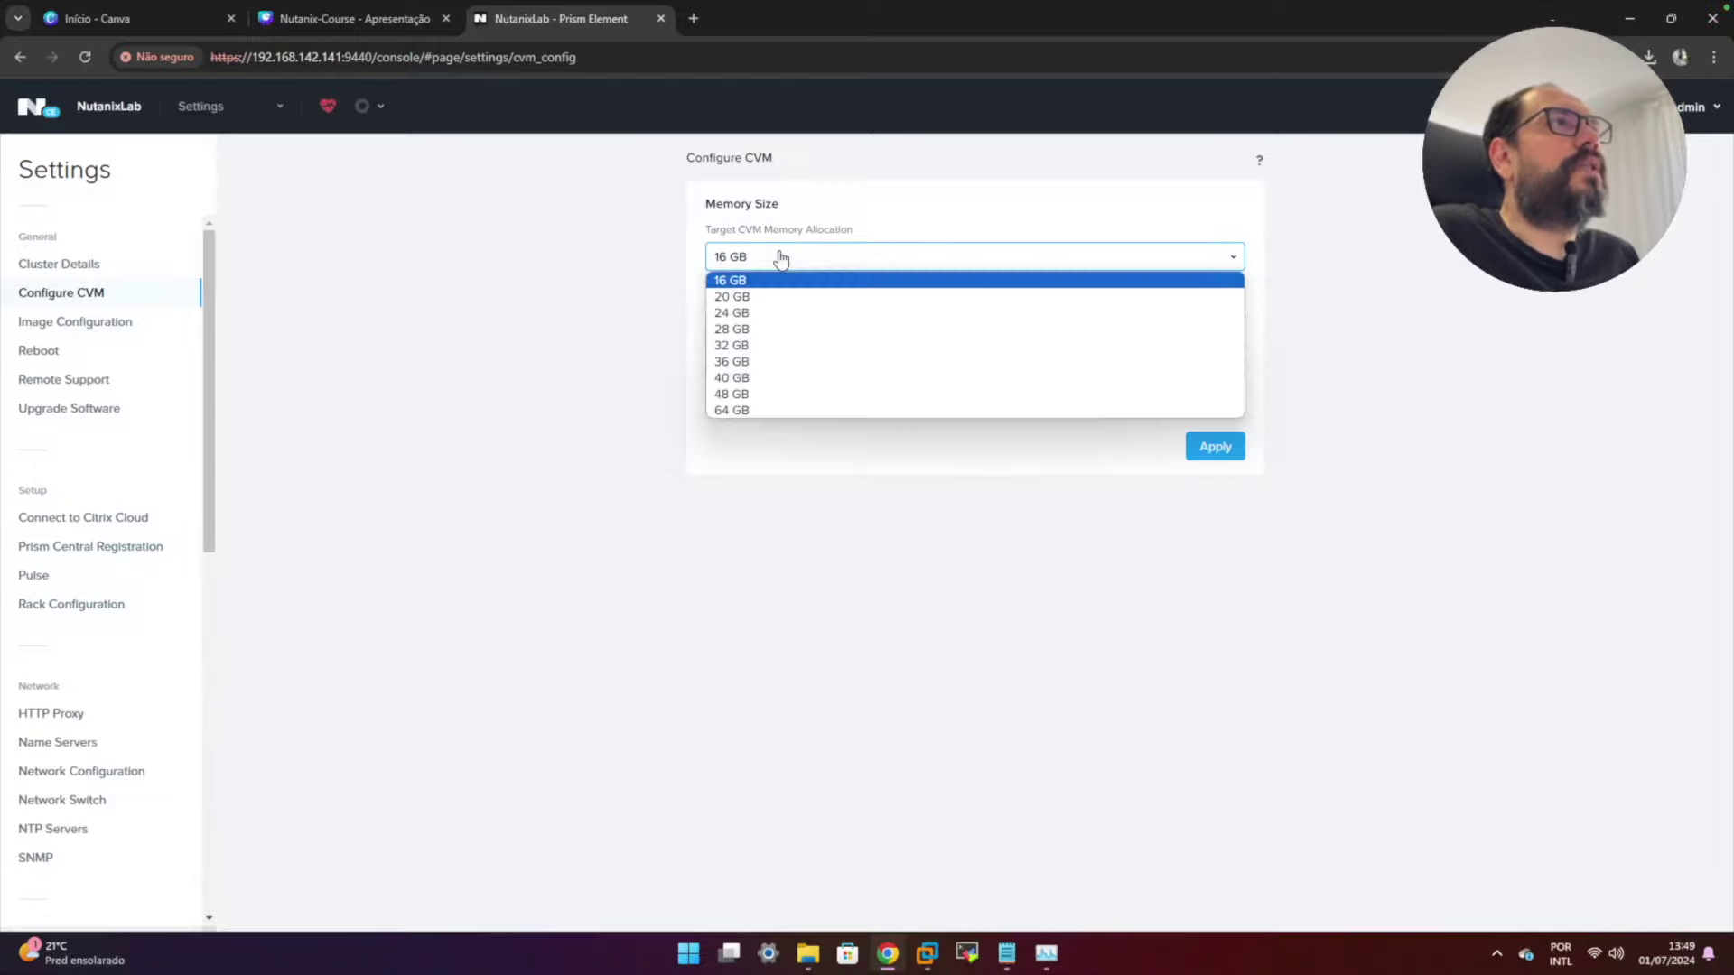
pyautogui.click(590, 274)
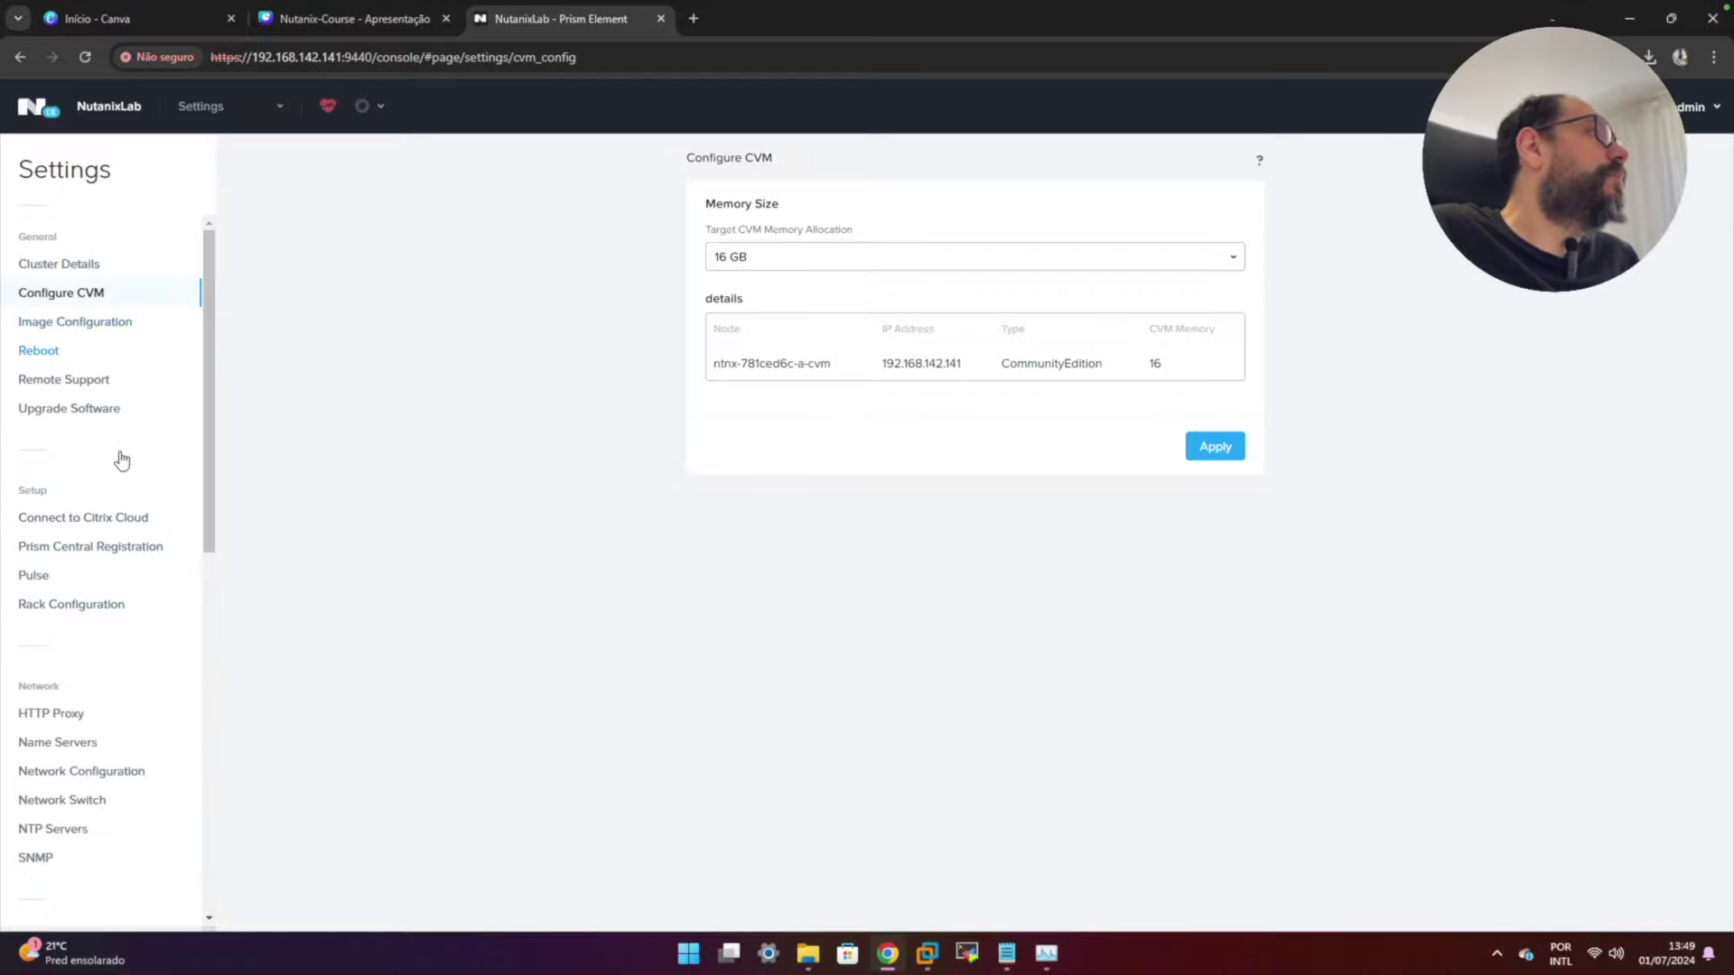
pyautogui.moveTo(206, 407); pyautogui.dragTo(241, 286)
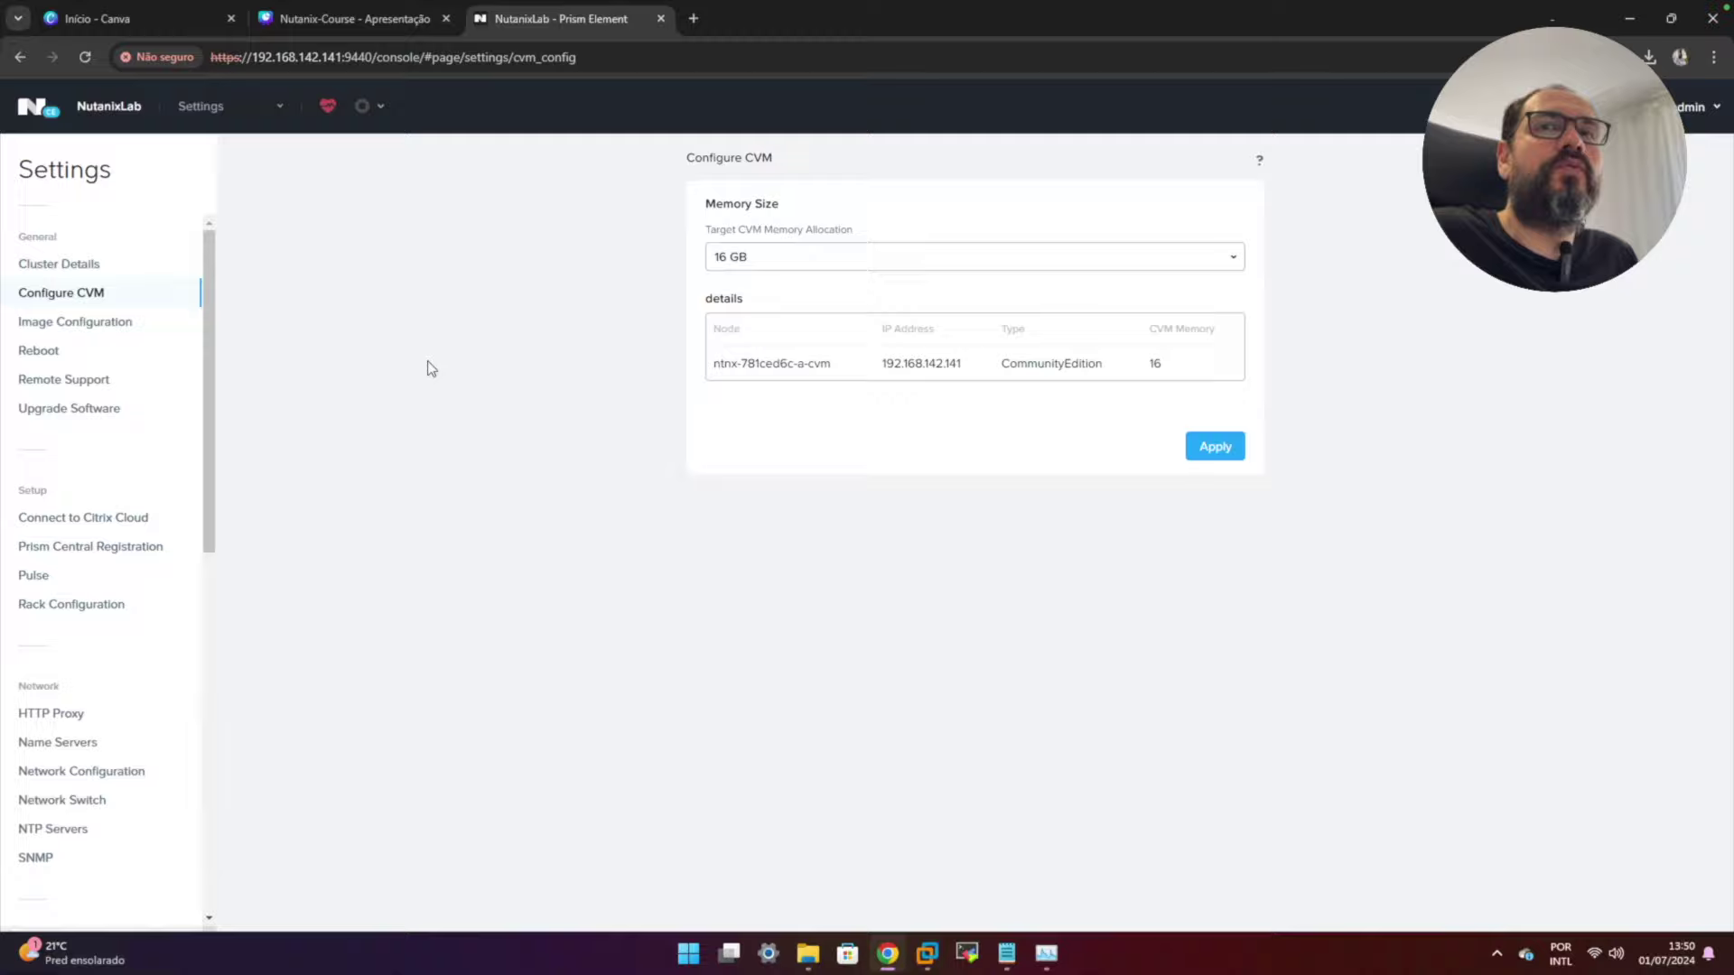
pyautogui.click(242, 111)
pyautogui.click(221, 143)
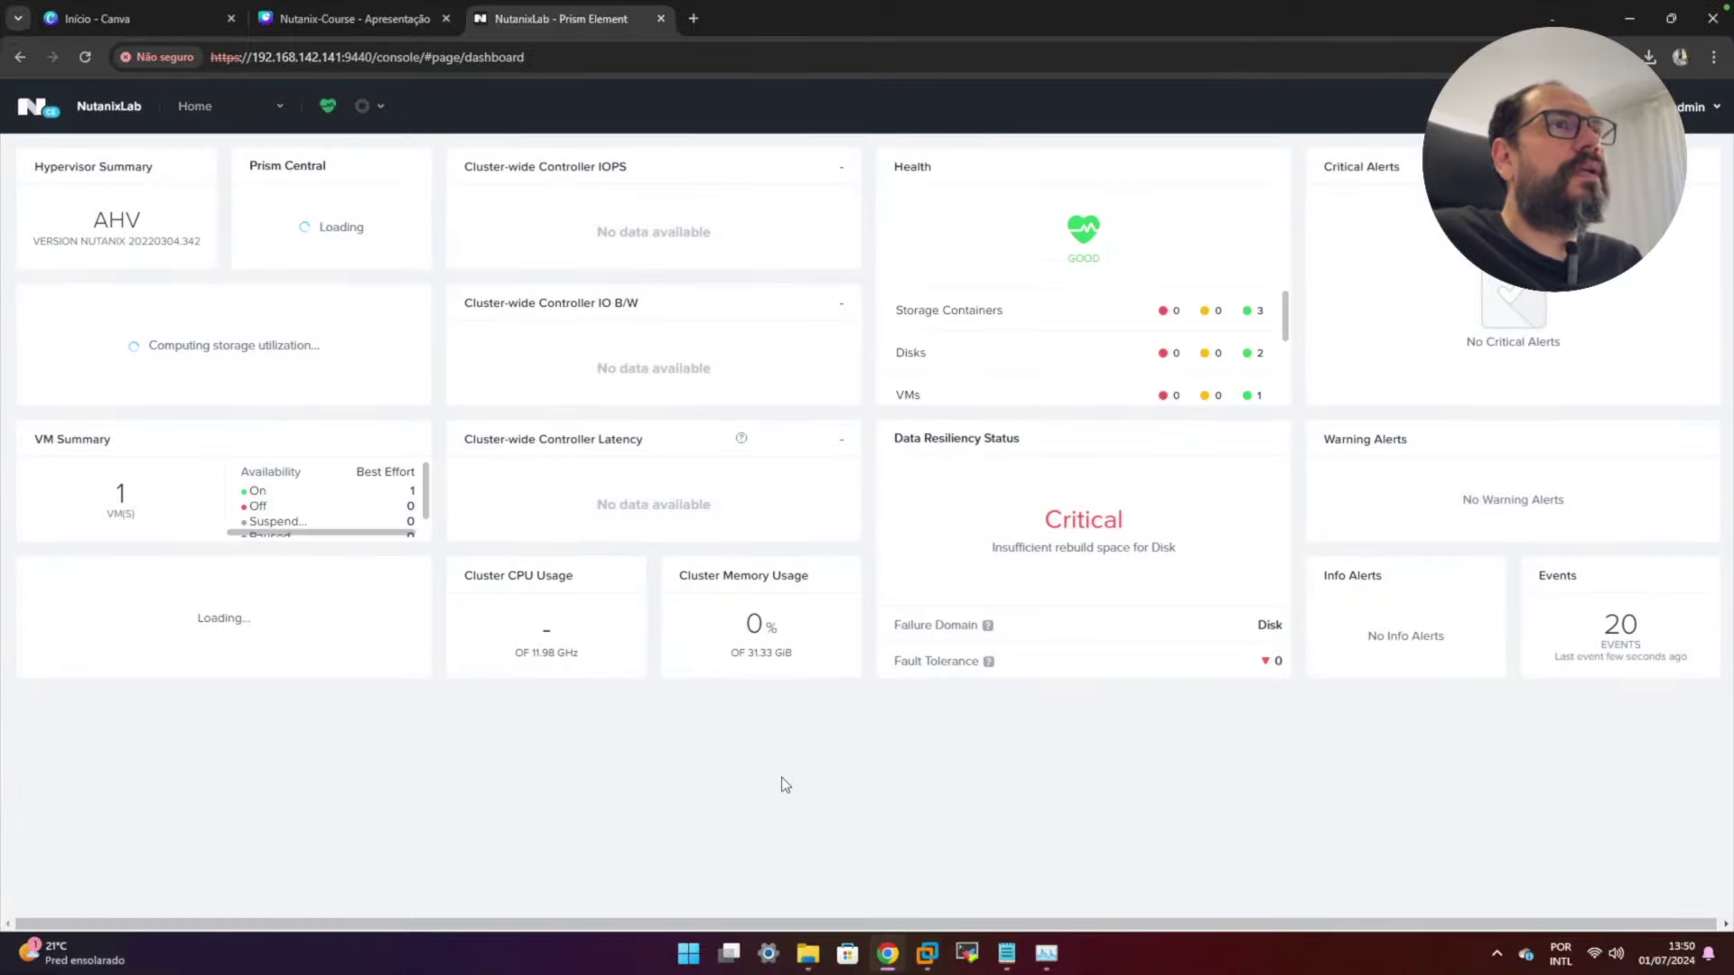